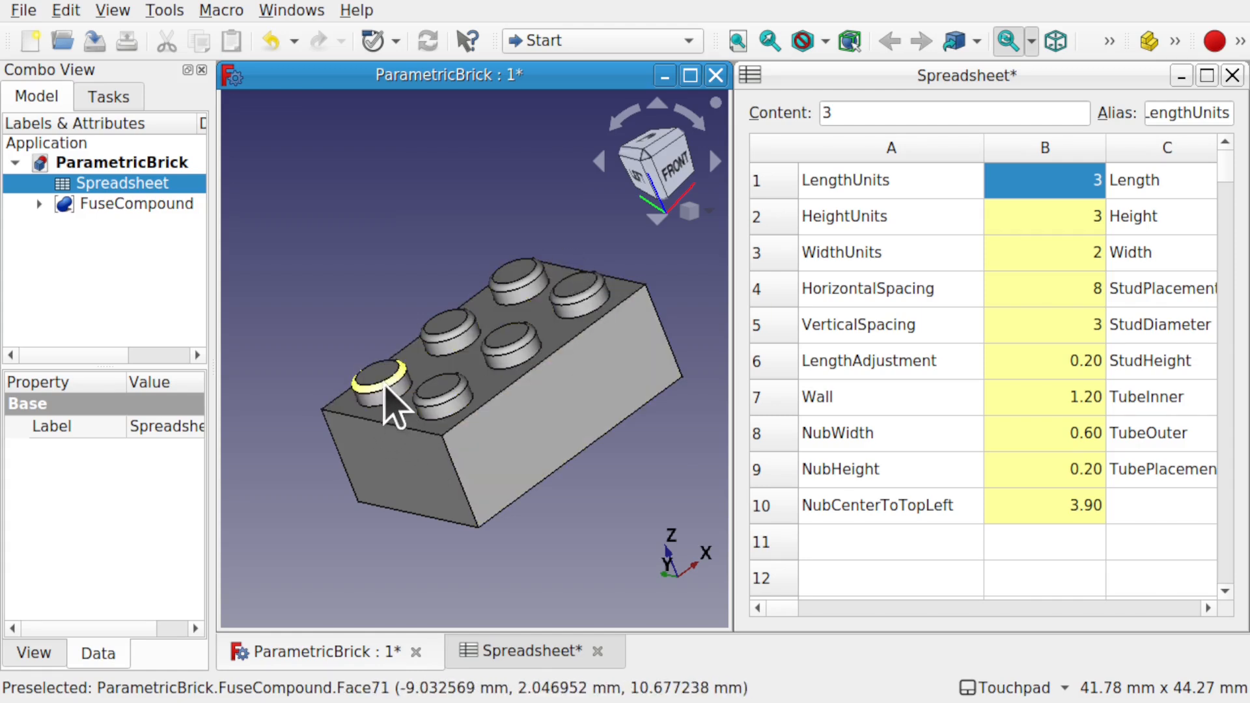
Set the LengthUnits value in the brick's spreadsheet to 4.
{"action": "left_click_drag", "start_coordinate": [384, 385], "coordinate": [410, 393], "text": "alt"}
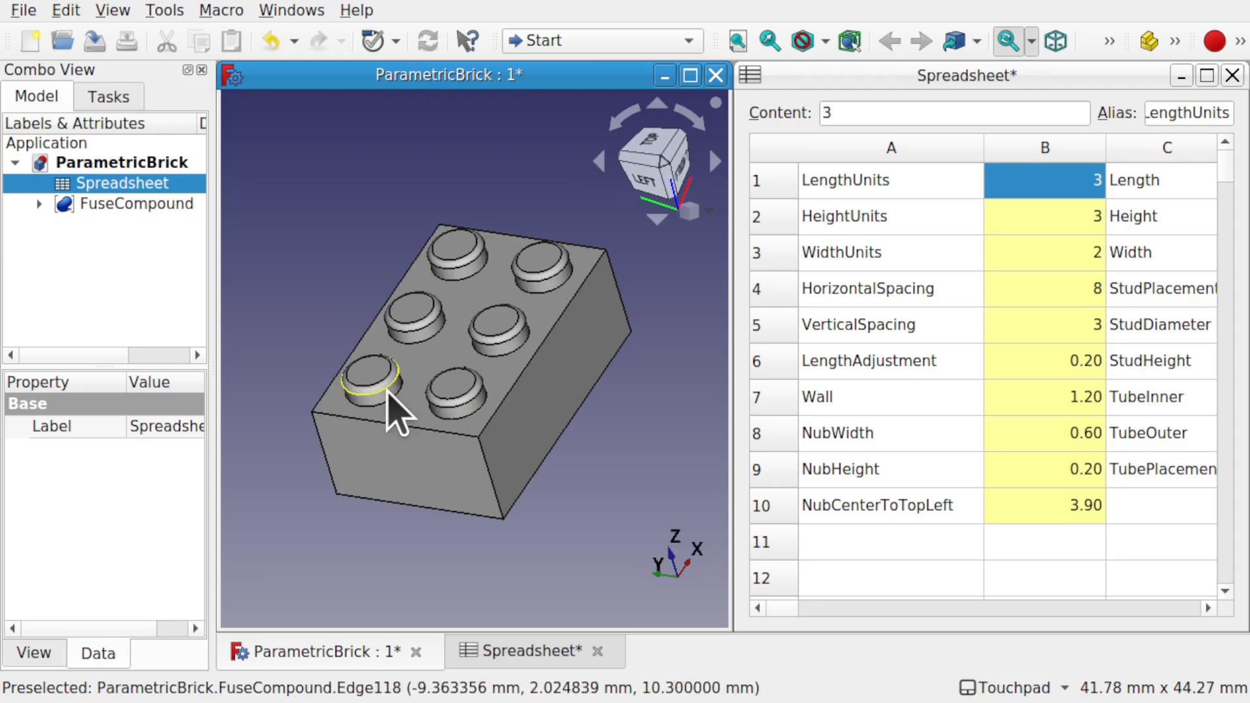
{"action": "left_click_drag", "start_coordinate": [460, 265], "coordinate": [435, 173], "text": "alt"}
{"action": "left_click_drag", "start_coordinate": [563, 369], "coordinate": [533, 492], "text": "alt"}
{"action": "key", "text": "0"}
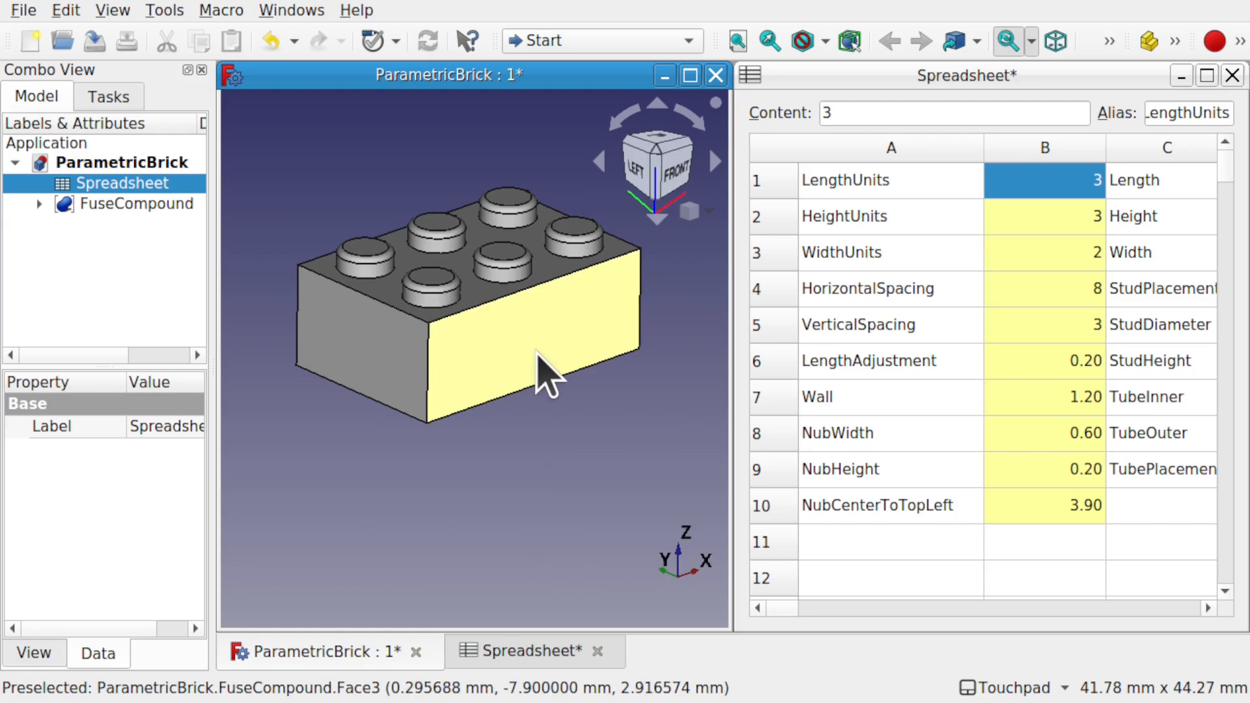
{"action": "left_click", "coordinate": [1050, 173]}
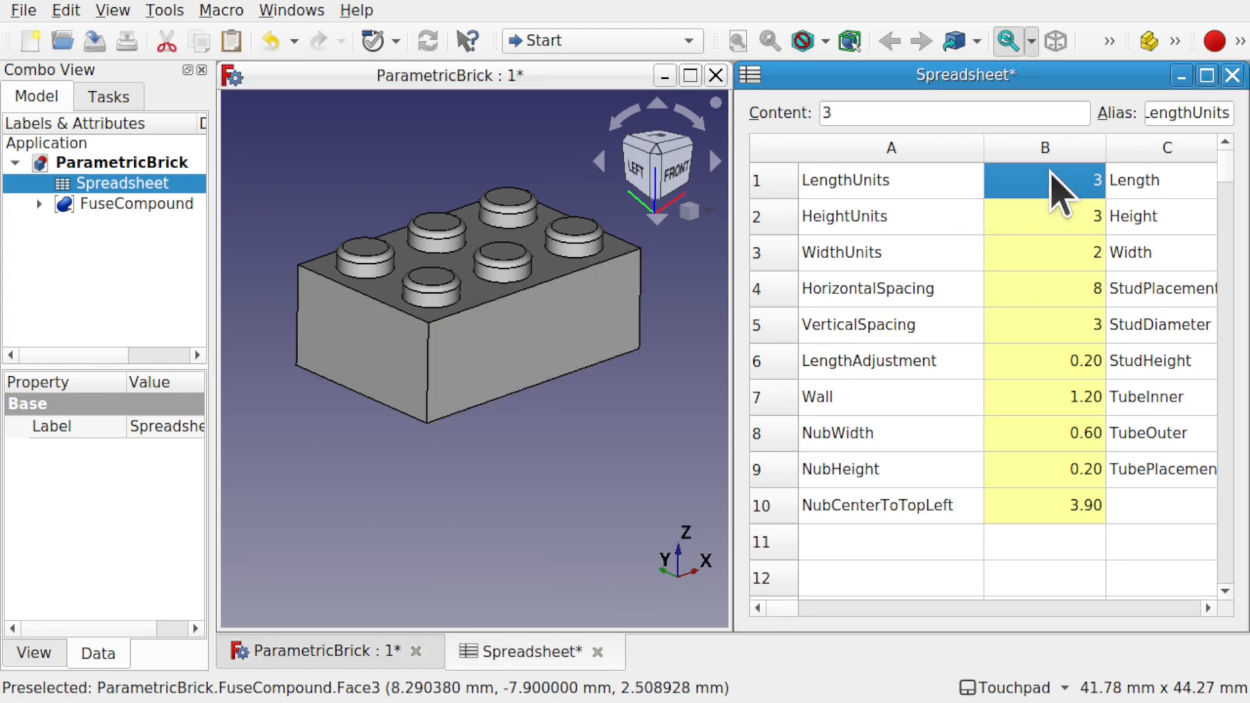
{"action": "double_click", "coordinate": [1050, 173]}
{"action": "type", "text": "4"}
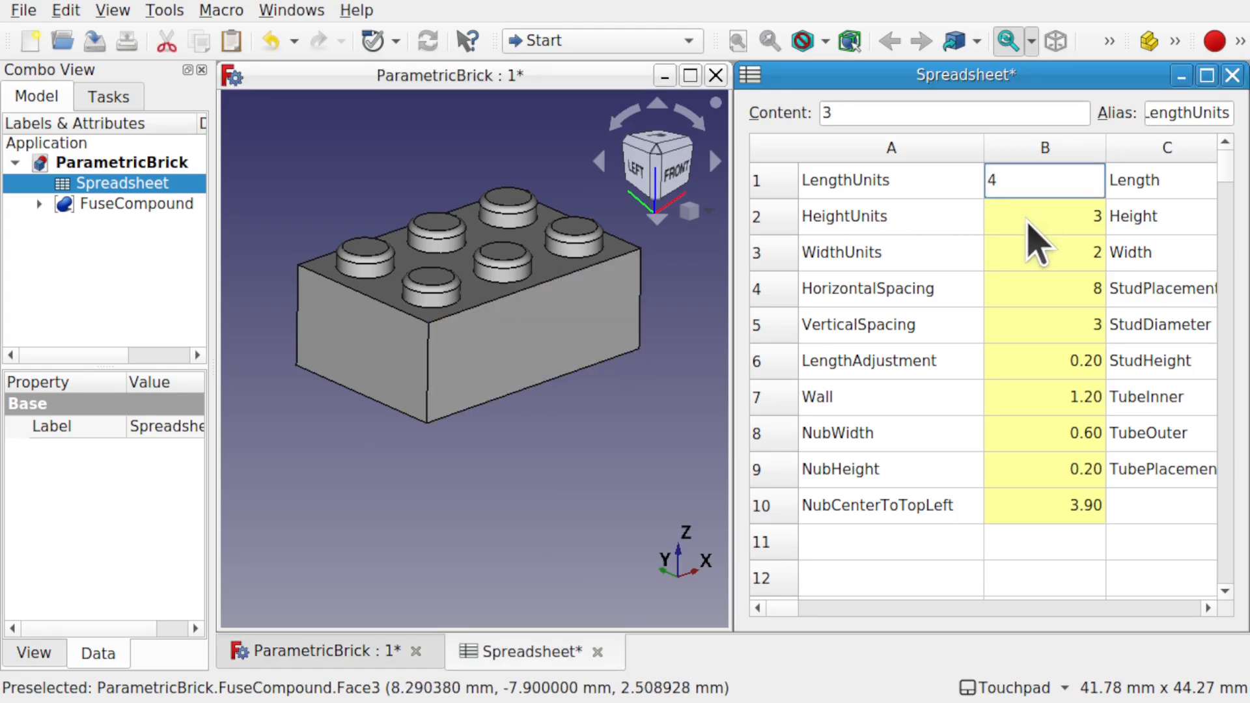
{"action": "key", "text": "Return"}
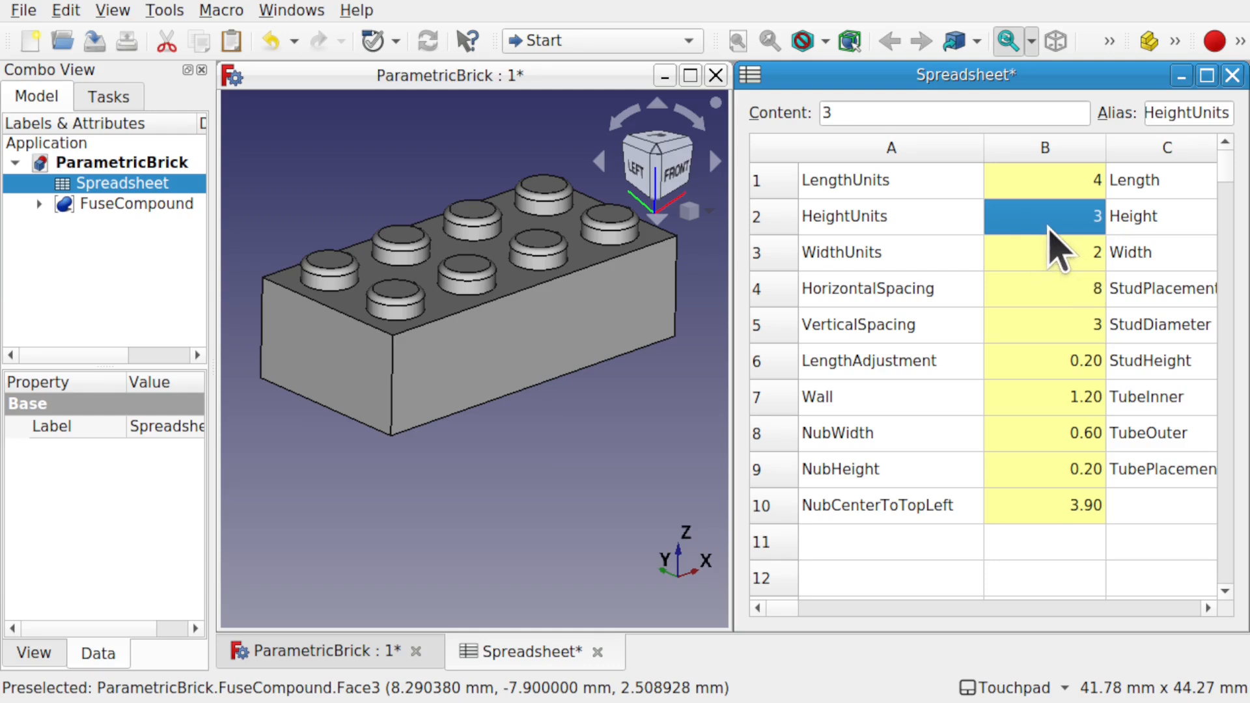
Set the WidthUnits value in the brick's spreadsheet to 6.
{"action": "double_click", "coordinate": [1048, 226]}
{"action": "left_click", "coordinate": [1054, 264]}
{"action": "double_click", "coordinate": [1046, 253]}
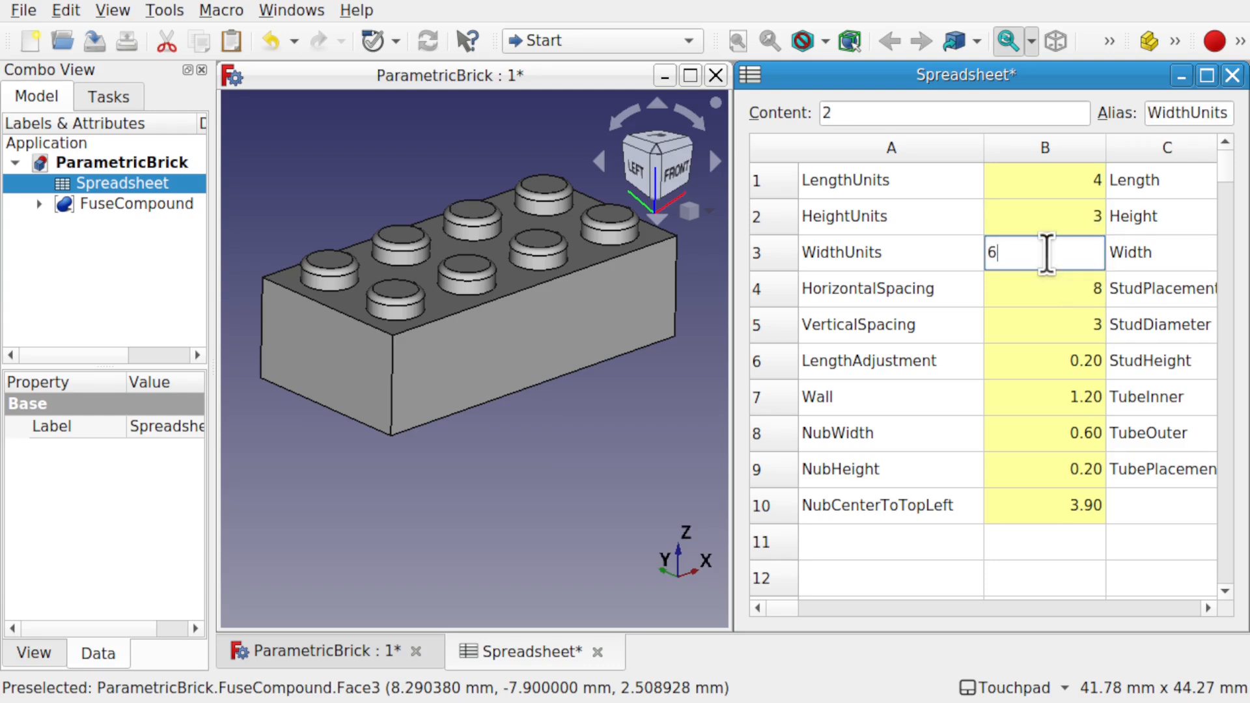
{"action": "left_click", "coordinate": [1037, 287]}
{"action": "scroll", "coordinate": [497, 438], "scroll_direction": "down", "scroll_amount": 2}
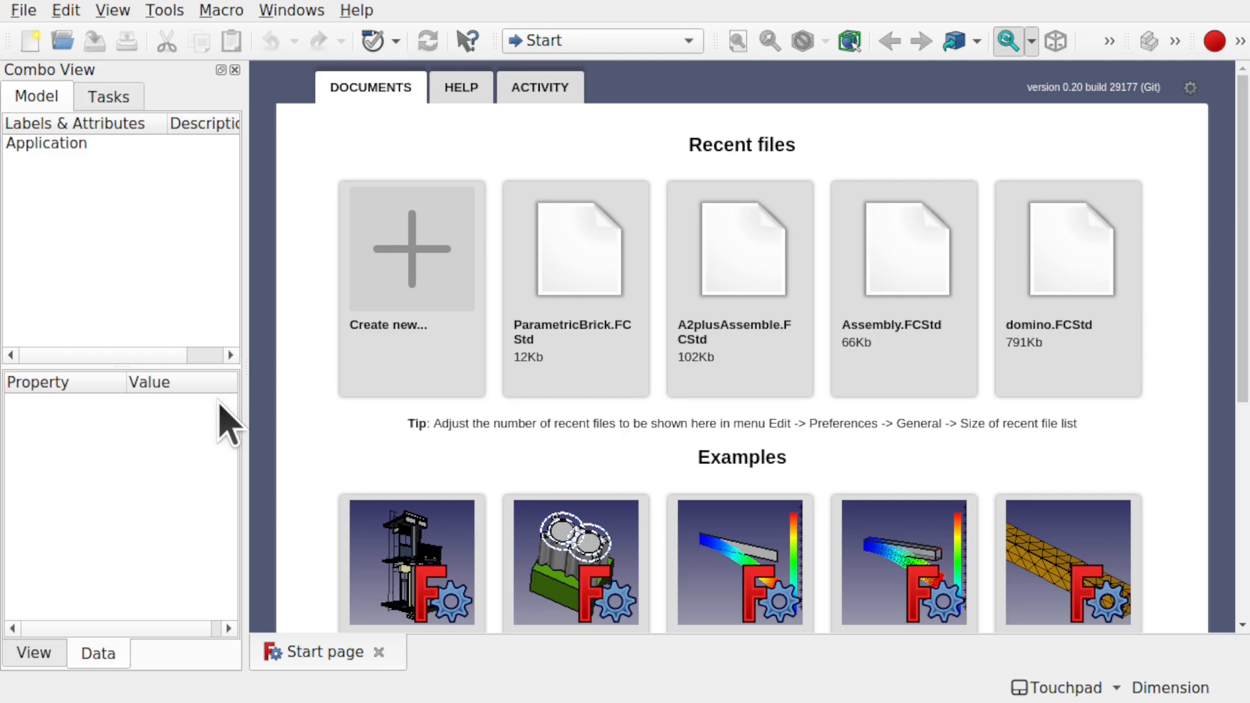
Find the Lattice2 Workbench with the filter "latt" in the Addon Manager, install it and restart FreeCAD.
{"action": "left_click", "coordinate": [160, 12]}
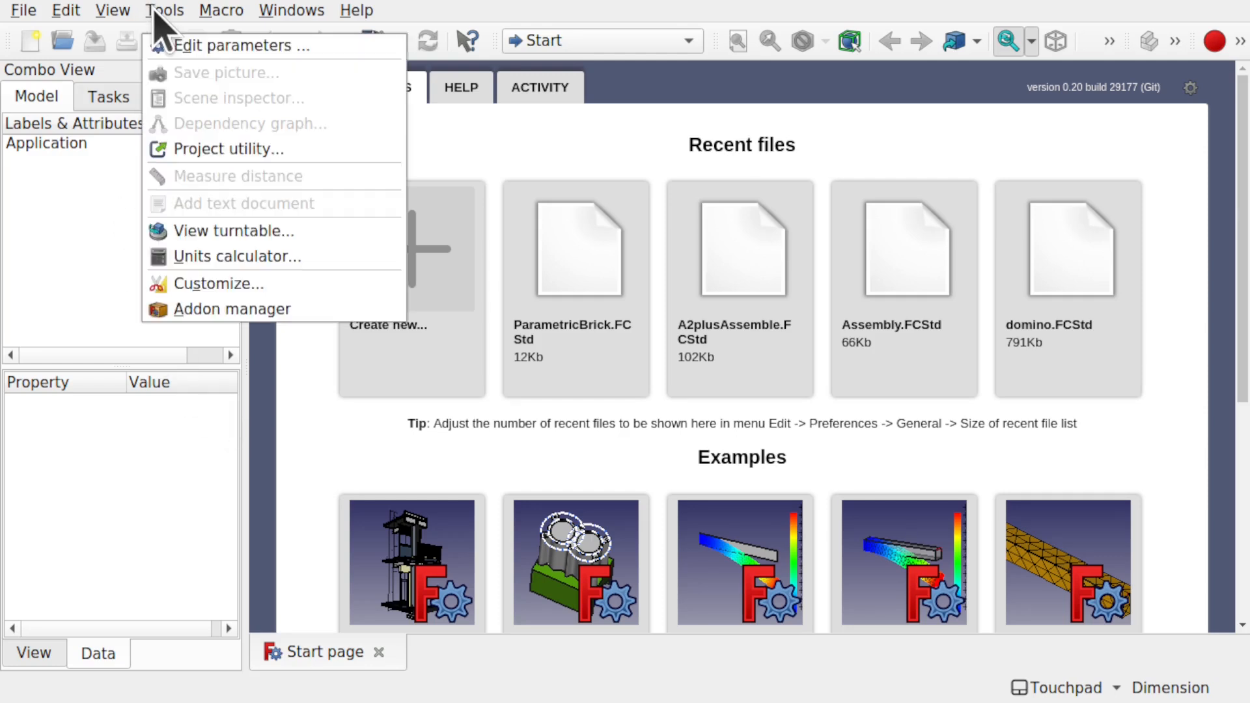
{"action": "left_click", "coordinate": [252, 310]}
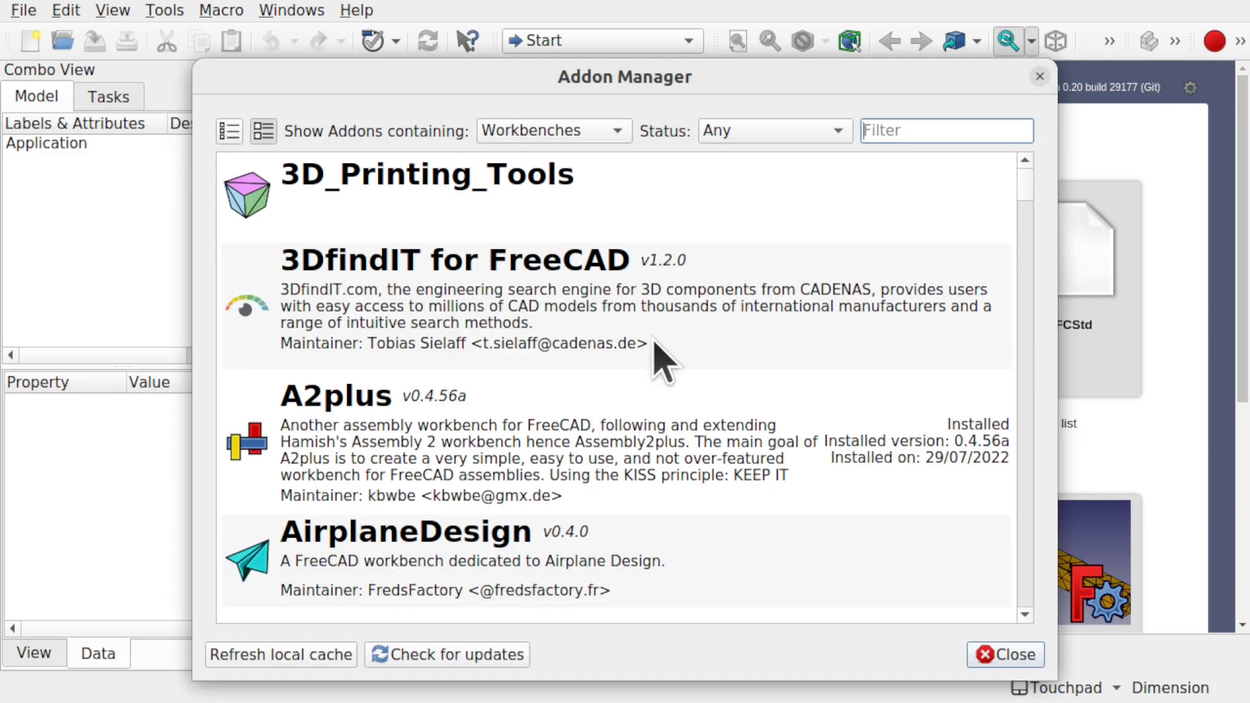
{"action": "left_click", "coordinate": [915, 130]}
{"action": "type", "text": "latt"}
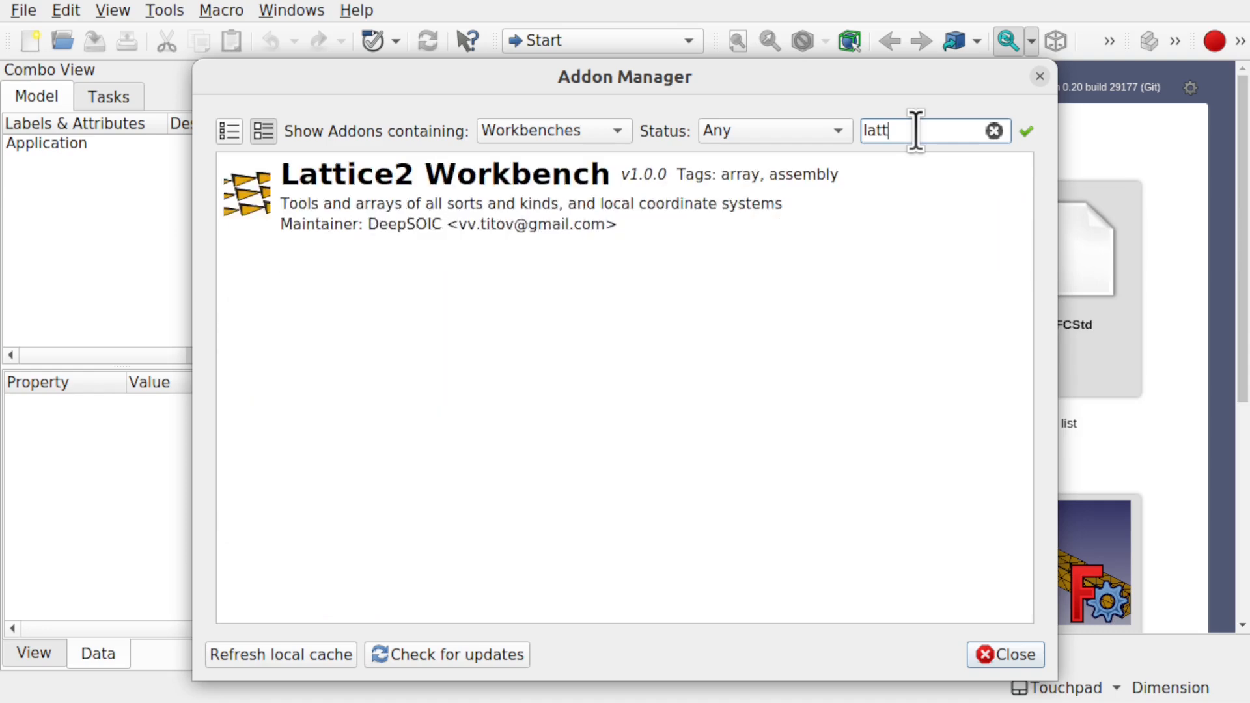
{"action": "left_click", "coordinate": [511, 185]}
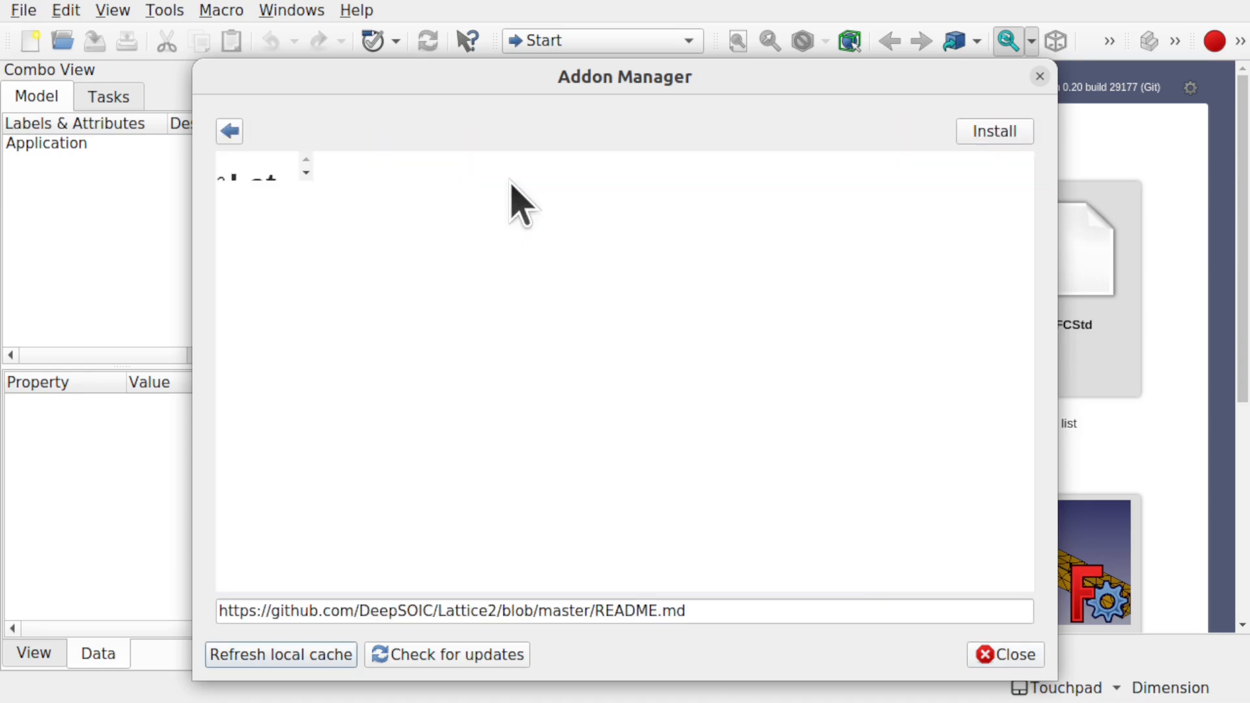
{"action": "left_click", "coordinate": [1007, 132]}
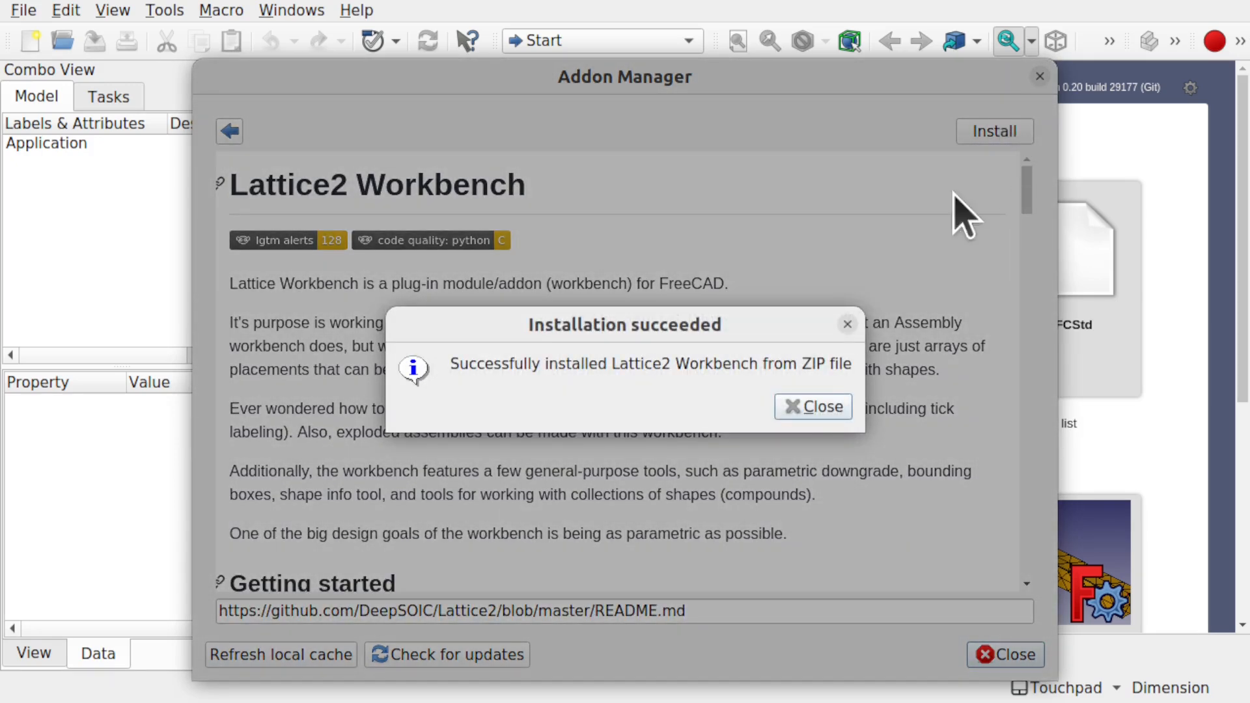
{"action": "left_click", "coordinate": [829, 407]}
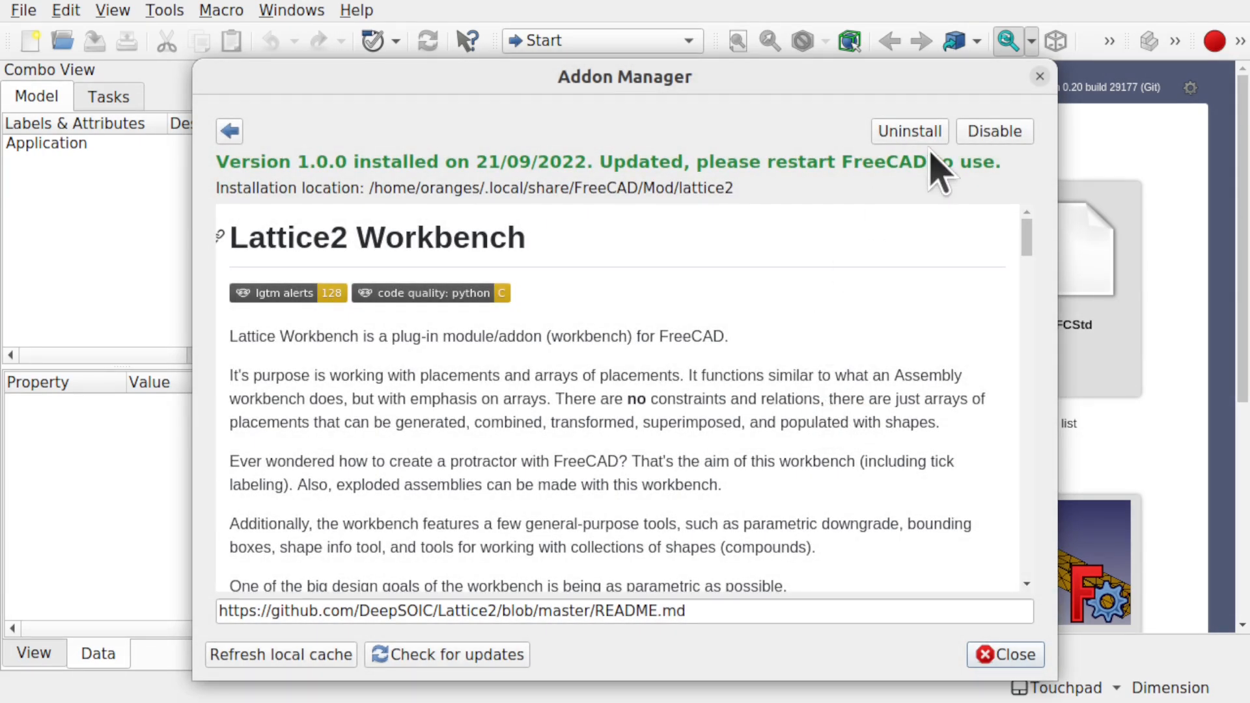
{"action": "left_click", "coordinate": [999, 654]}
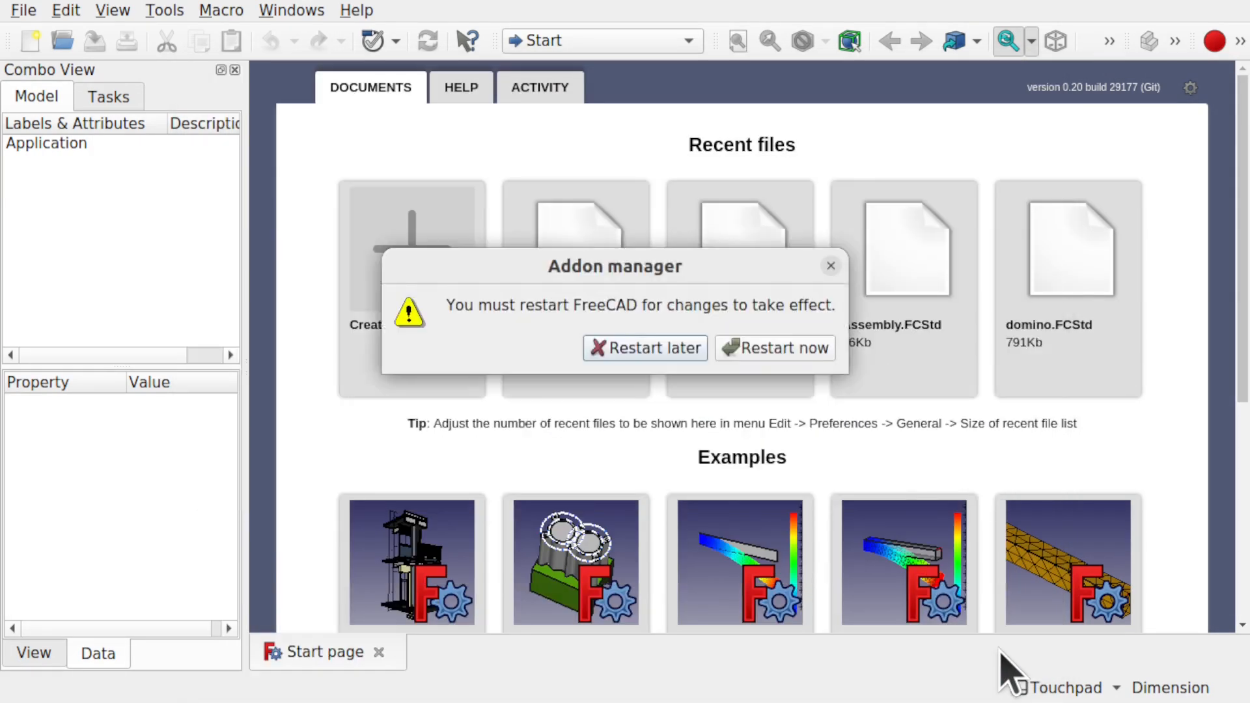
{"action": "left_click", "coordinate": [732, 347]}
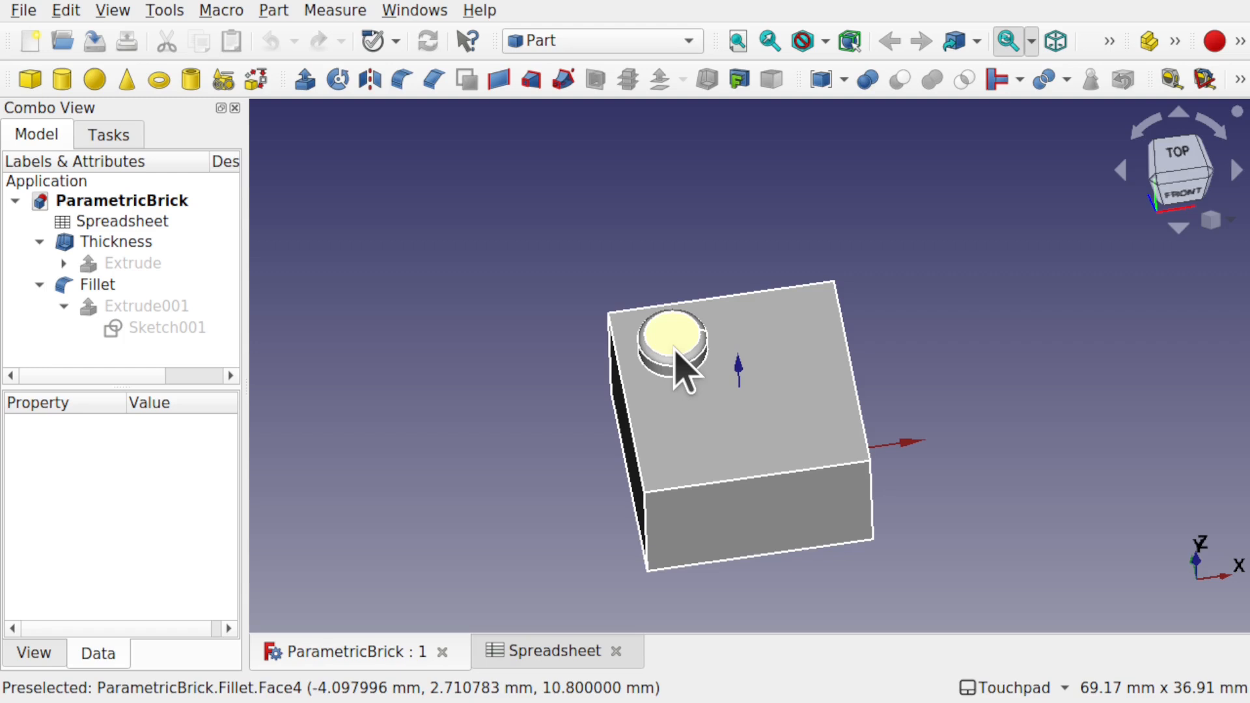
Switch to the Lattice2 workbench and look over its available commands.
{"action": "left_click", "coordinate": [604, 41]}
{"action": "left_click", "coordinate": [582, 328]}
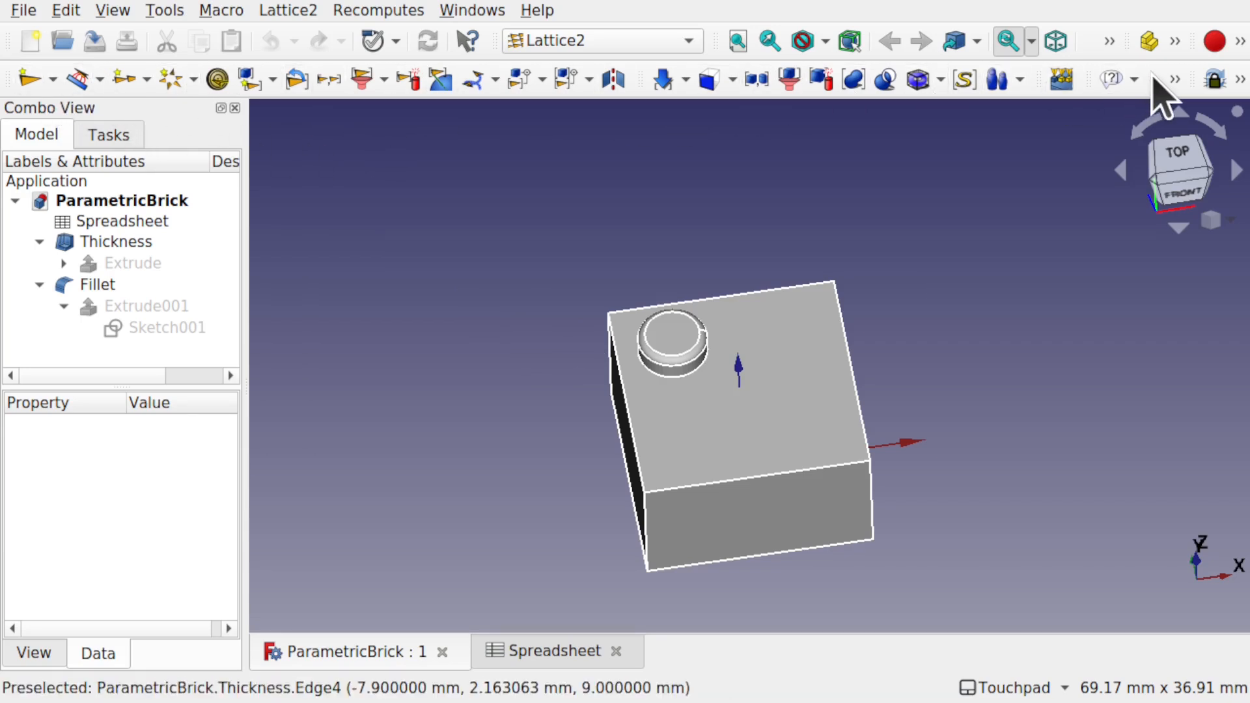
{"action": "left_click", "coordinate": [1175, 80]}
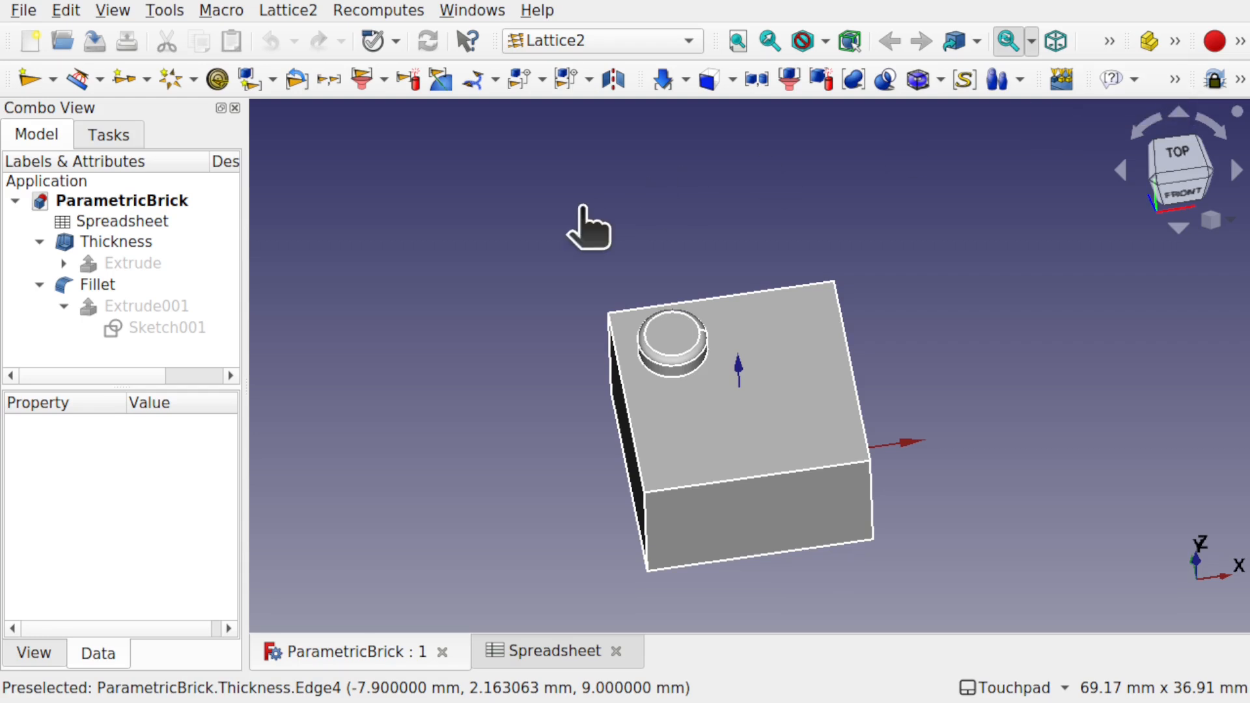
{"action": "left_click", "coordinate": [287, 12]}
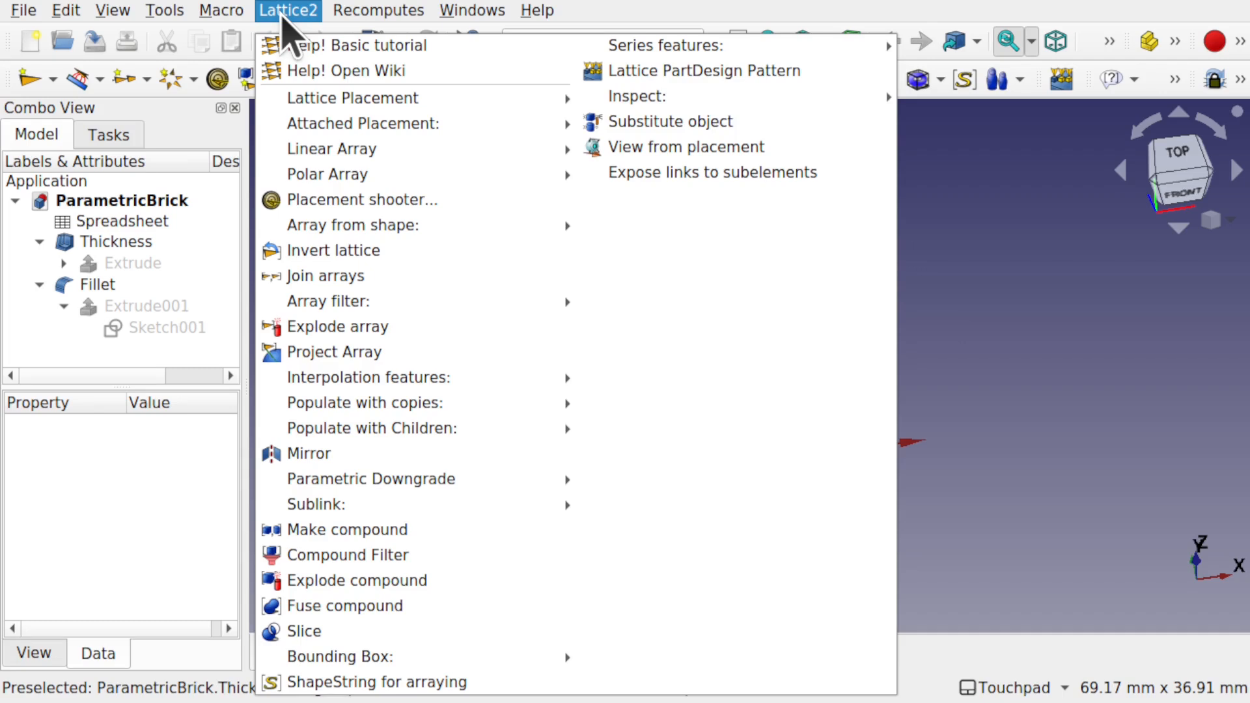
{"action": "left_click", "coordinate": [983, 436]}
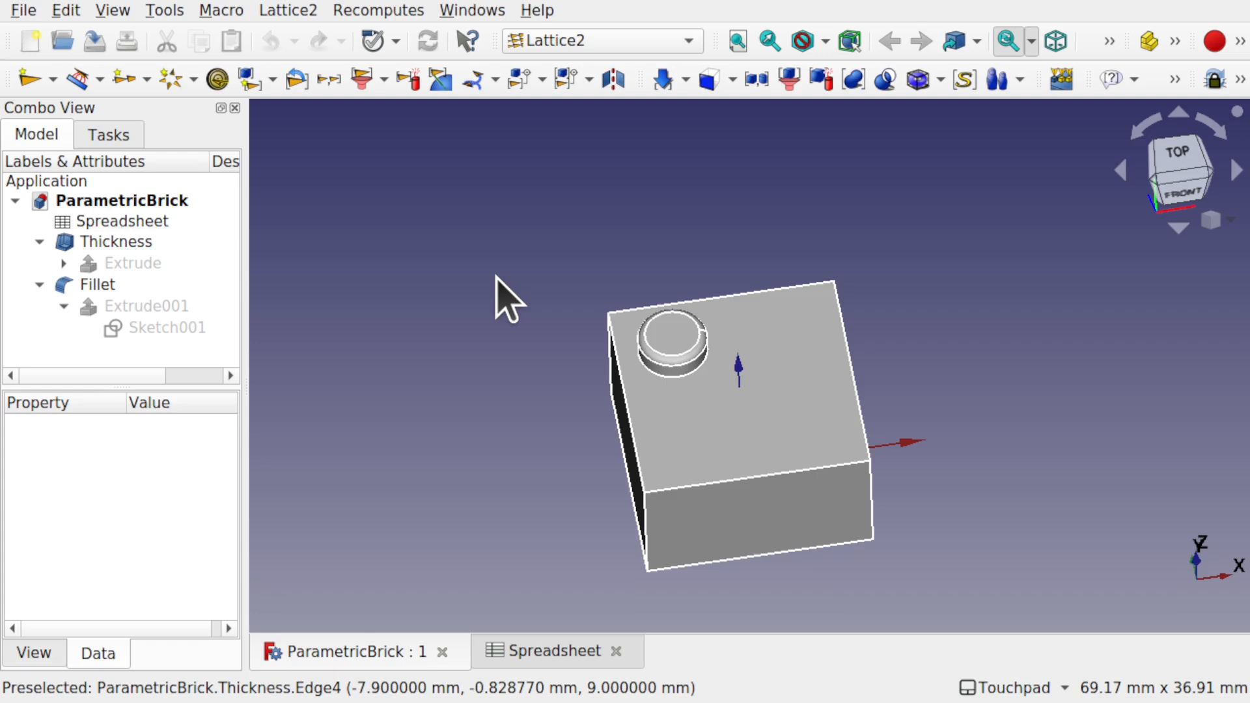
Create a Lattice2 linear array of placements using the Span / N type.
{"action": "left_click", "coordinate": [287, 10]}
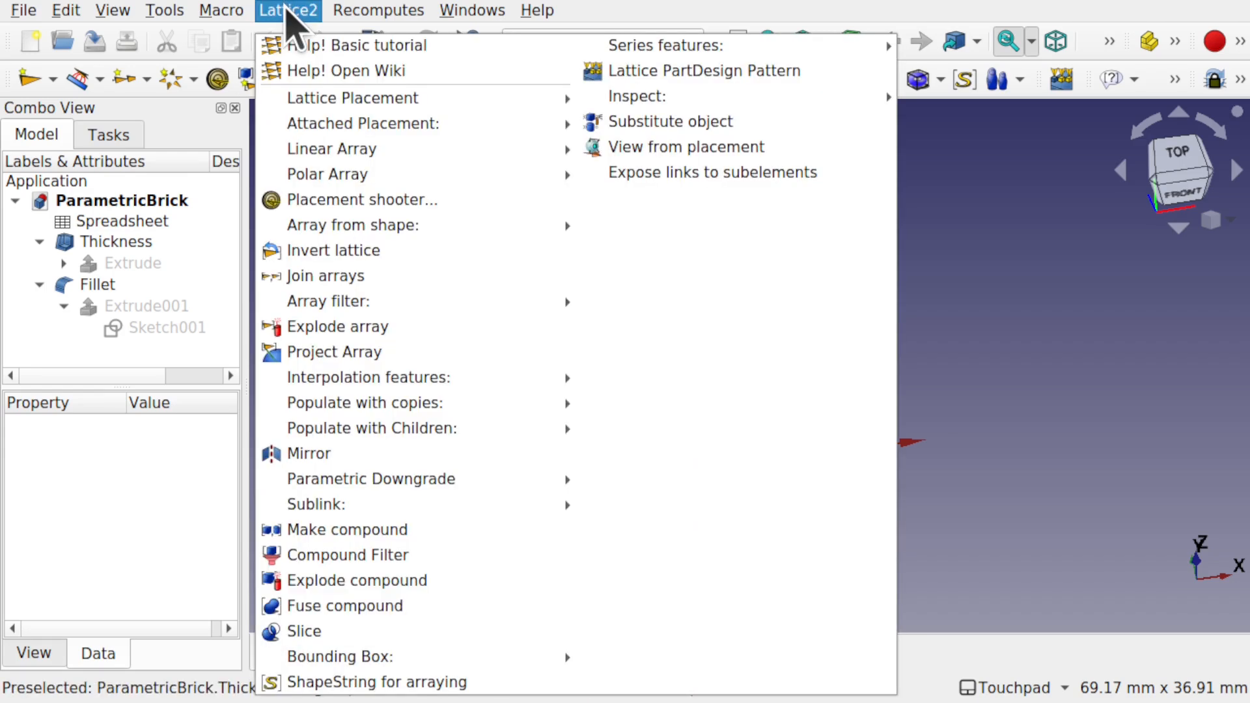
{"action": "mouse_move", "coordinate": [346, 152]}
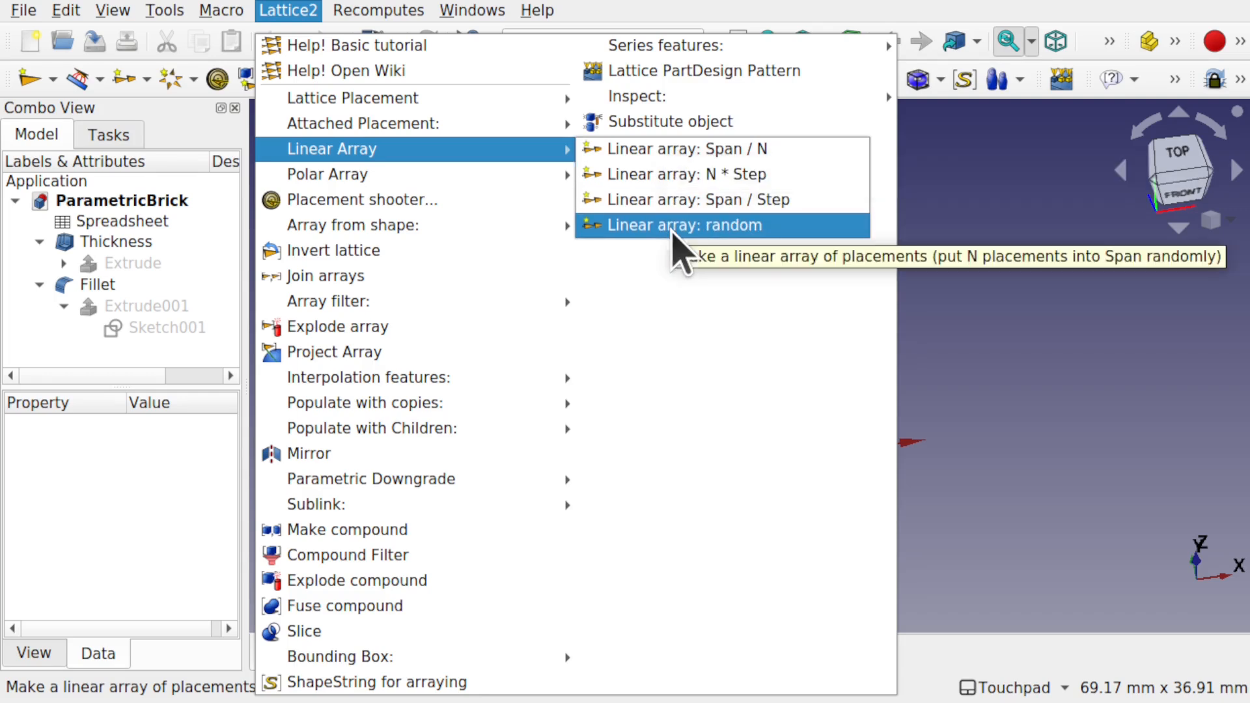
{"action": "left_click", "coordinate": [672, 146]}
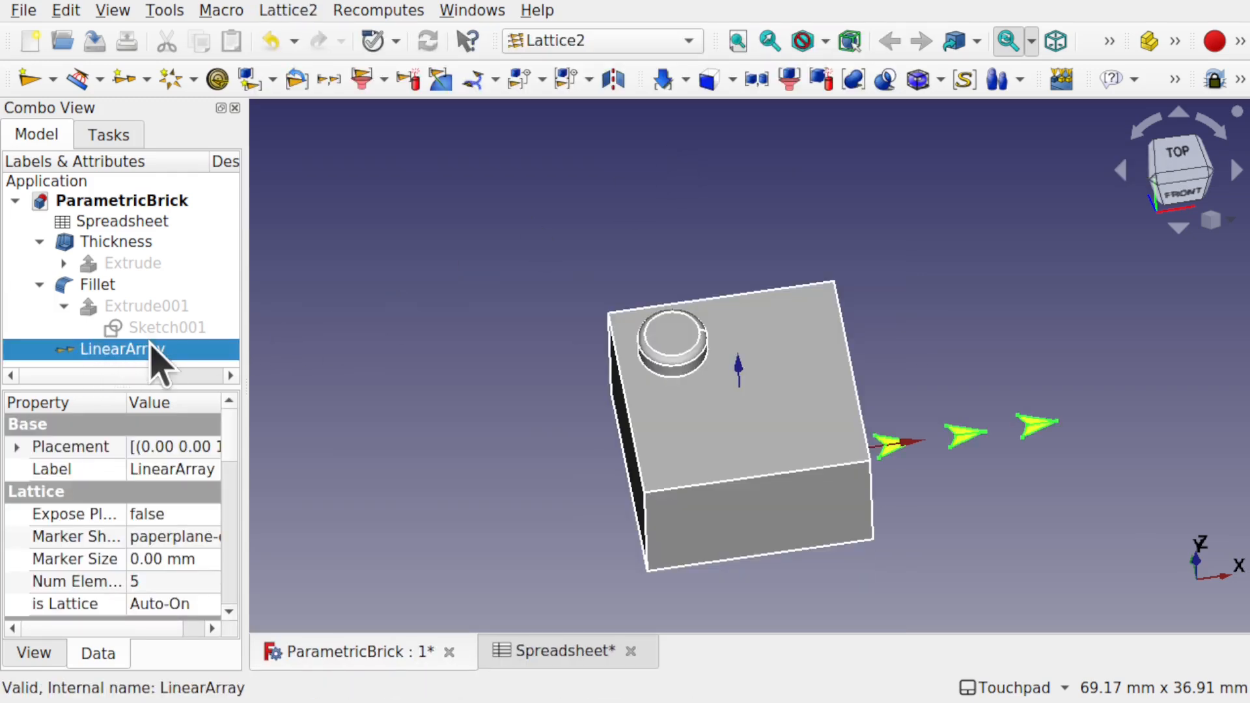
Widen the Combo View and its property name column to make the linear array's properties readable.
{"action": "left_click_drag", "start_coordinate": [744, 453], "coordinate": [745, 238], "text": "alt"}
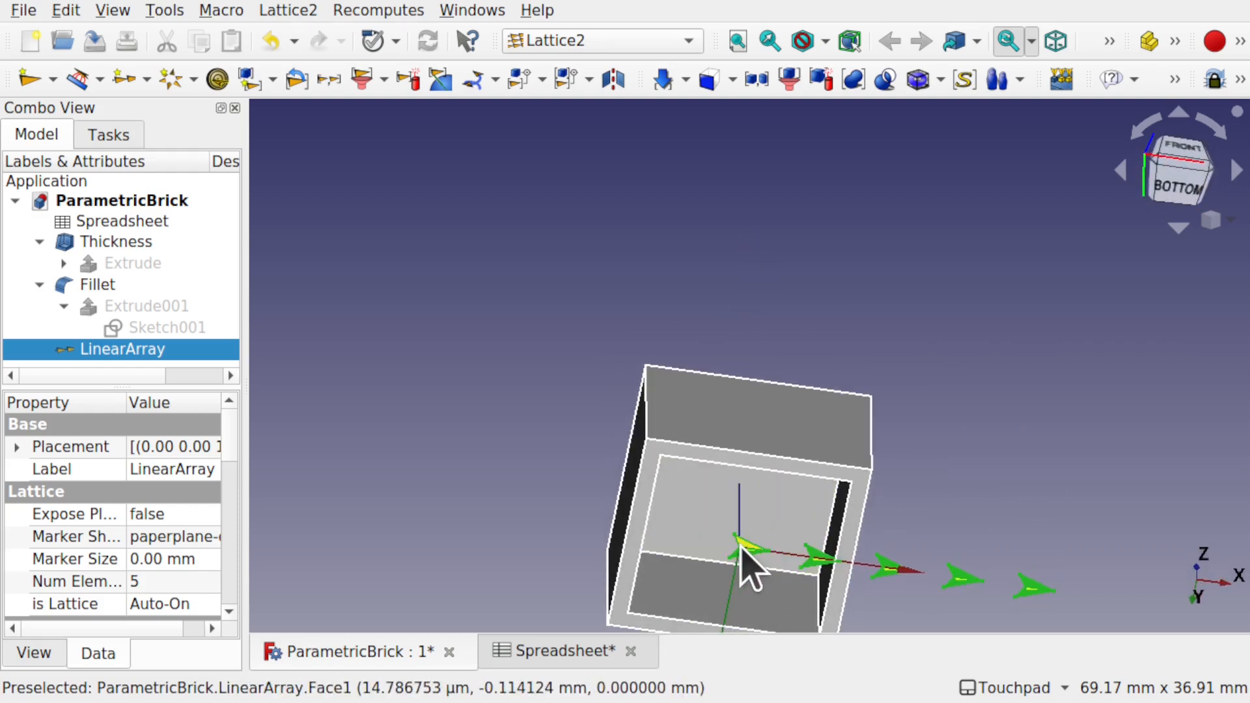
{"action": "left_click_drag", "start_coordinate": [807, 549], "coordinate": [716, 274], "text": "alt"}
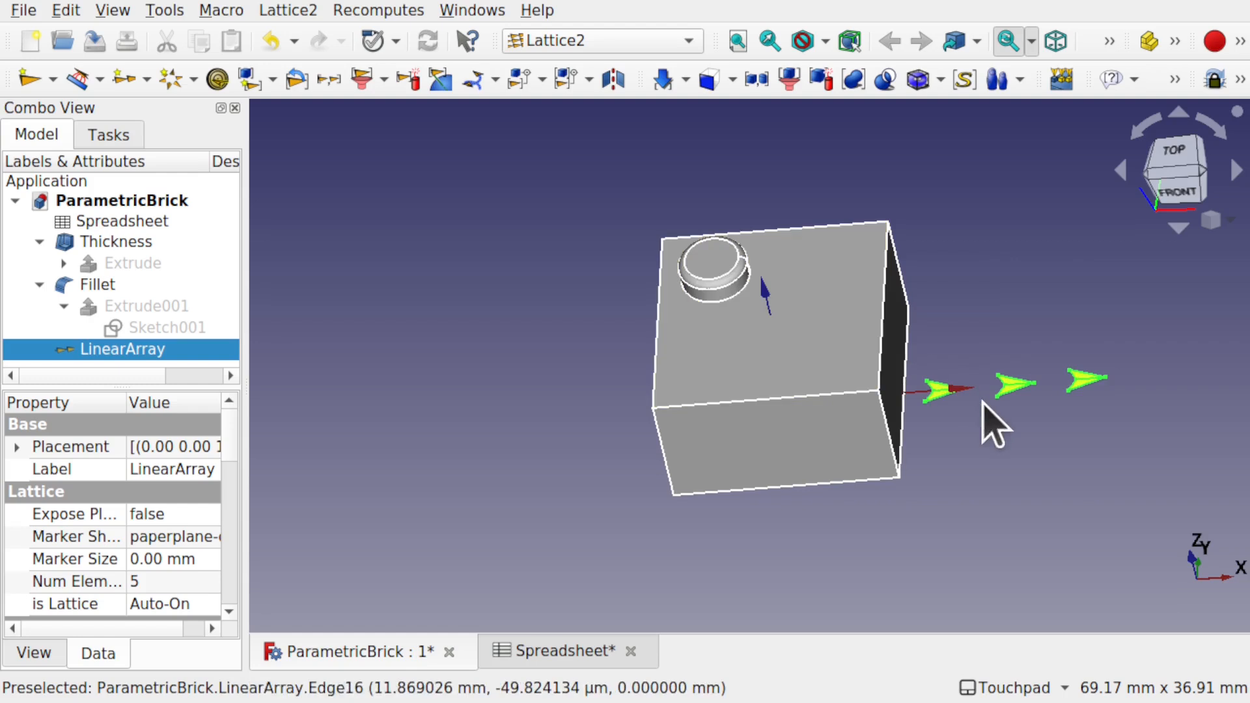
{"action": "left_click_drag", "start_coordinate": [859, 425], "coordinate": [851, 586], "text": "alt"}
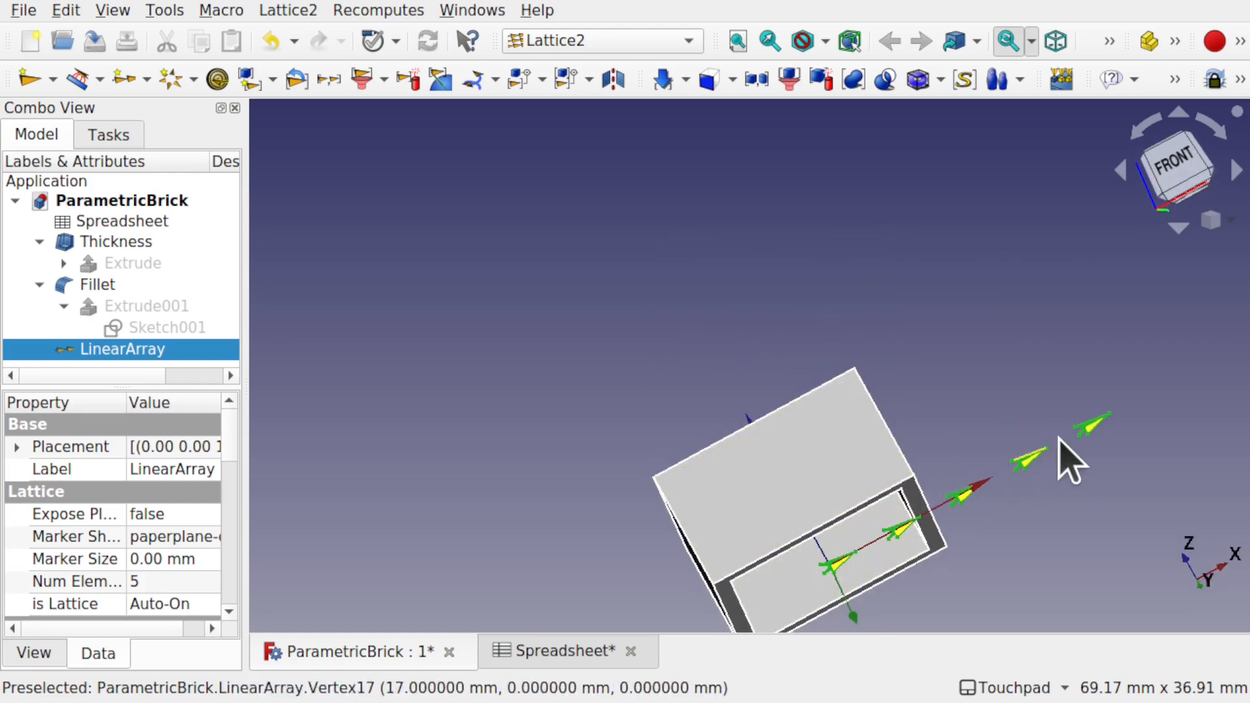
{"action": "left_click_drag", "start_coordinate": [802, 422], "coordinate": [740, 591], "text": "alt"}
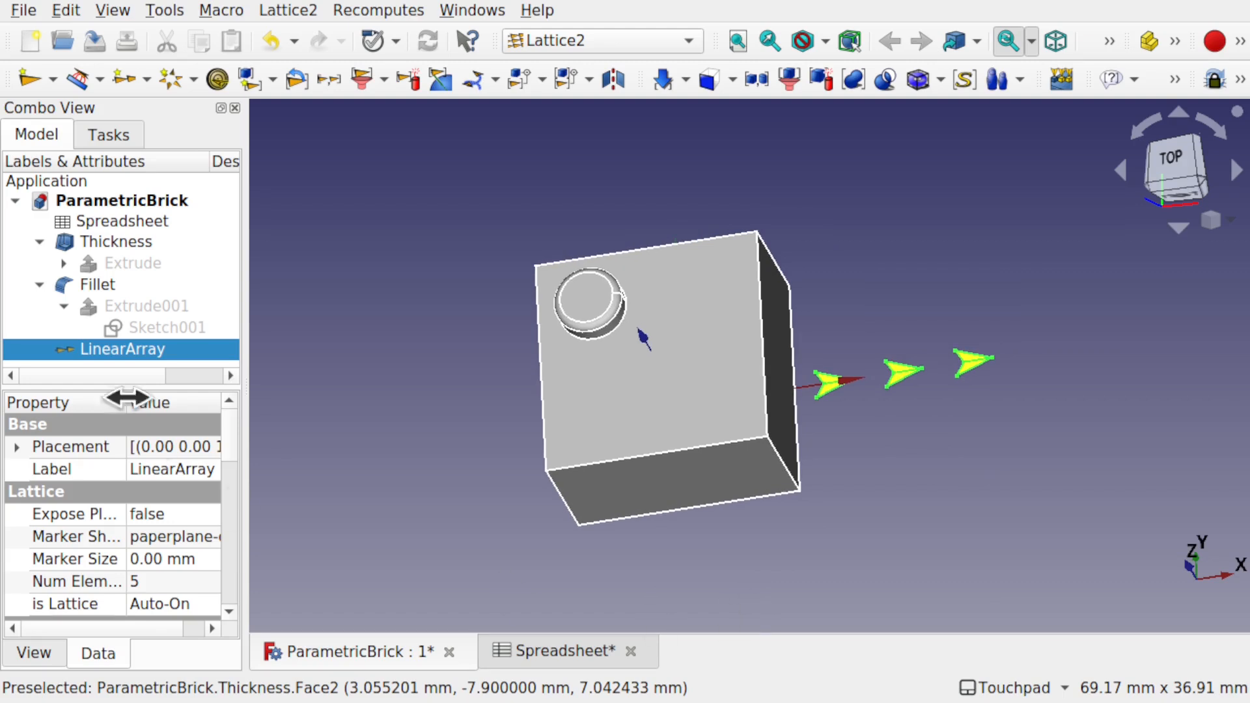
{"action": "left_click_drag", "start_coordinate": [243, 348], "coordinate": [343, 349]}
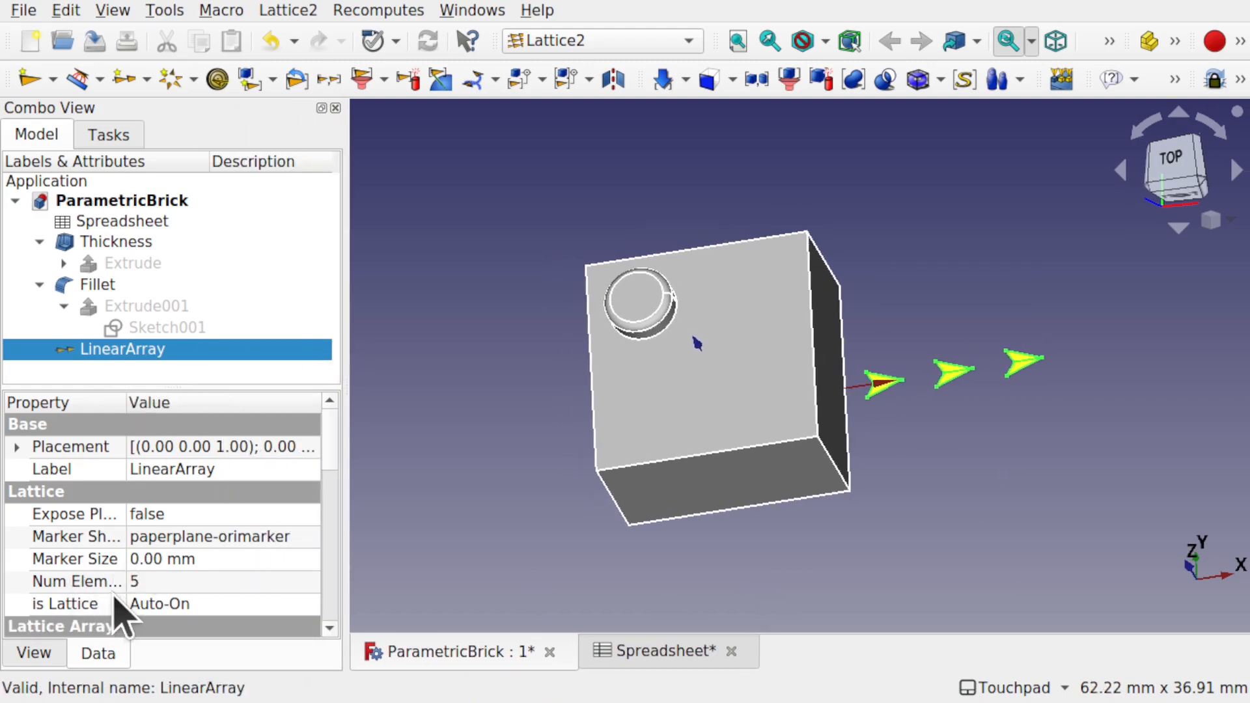
{"action": "left_click_drag", "start_coordinate": [125, 402], "coordinate": [167, 402]}
Populate the linear array with copies of the stud's Fillet, using the Build Array variant that passes through the original shape.
{"action": "left_click_drag", "start_coordinate": [802, 498], "coordinate": [729, 371], "text": "shift"}
{"action": "middle_click_drag", "start_coordinate": [767, 495], "coordinate": [773, 207]}
{"action": "left_click_drag", "start_coordinate": [767, 417], "coordinate": [711, 448], "text": "shift"}
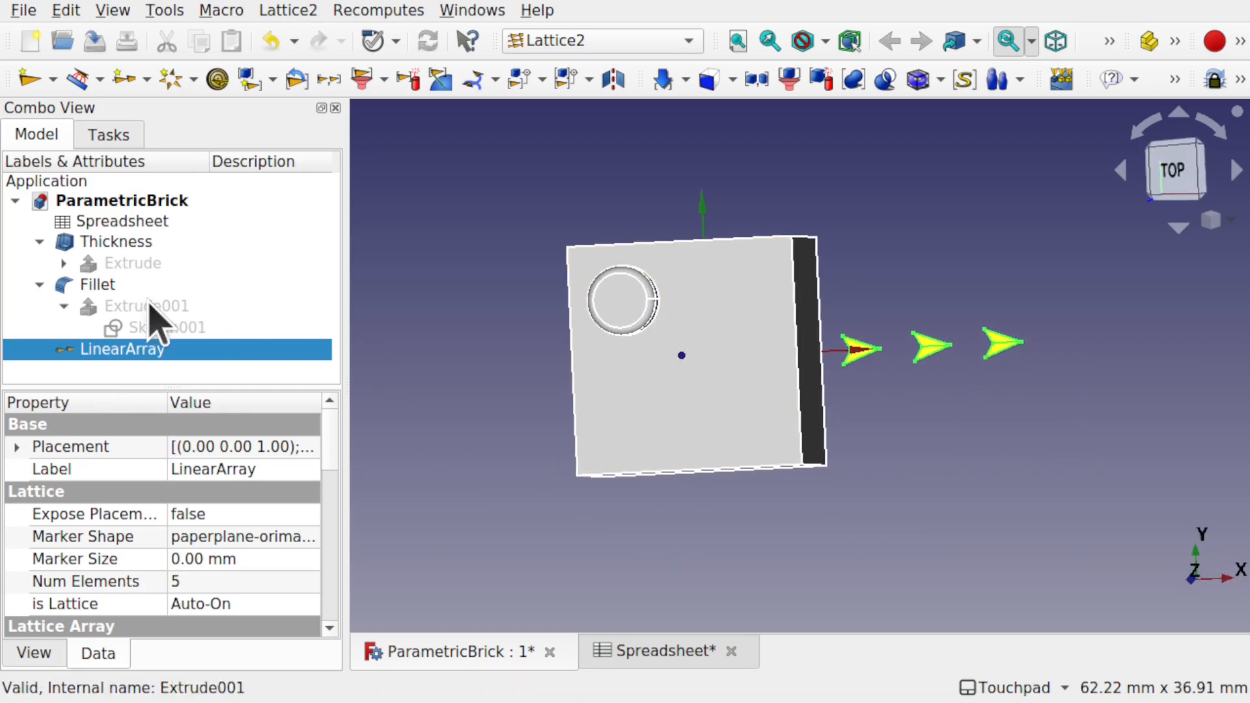
{"action": "left_click", "coordinate": [98, 286]}
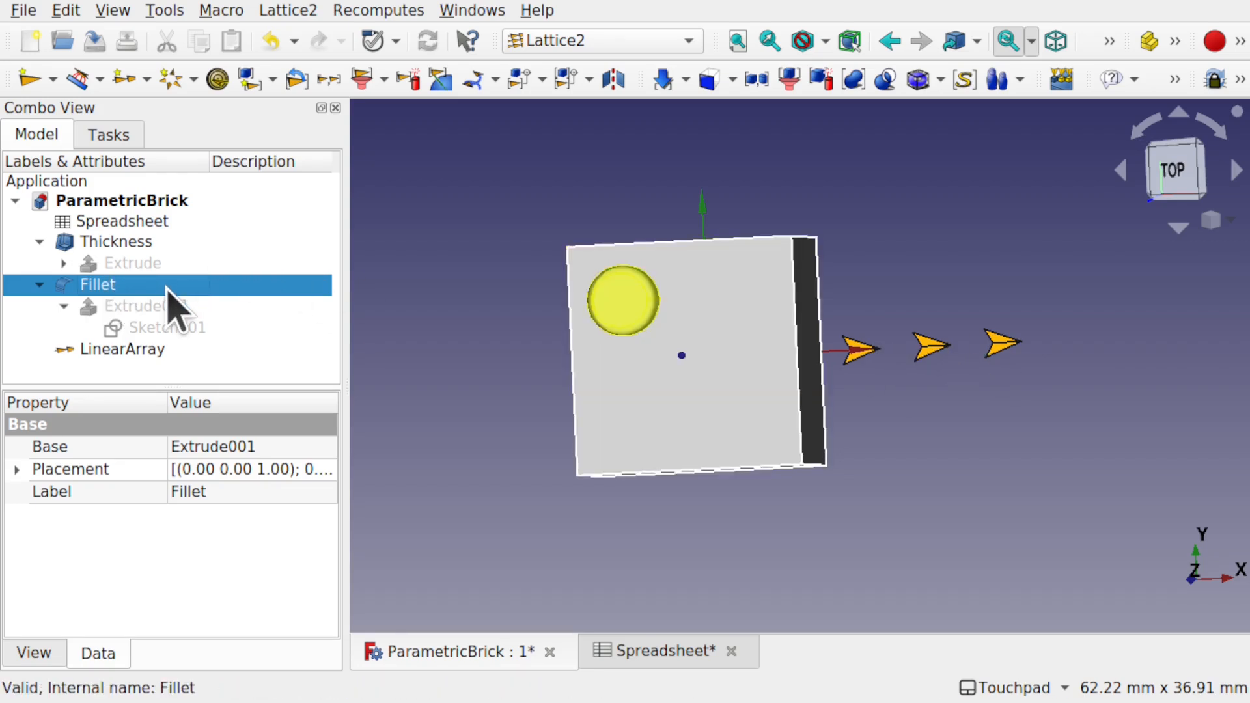
{"action": "left_click", "coordinate": [127, 351], "text": "ctrl"}
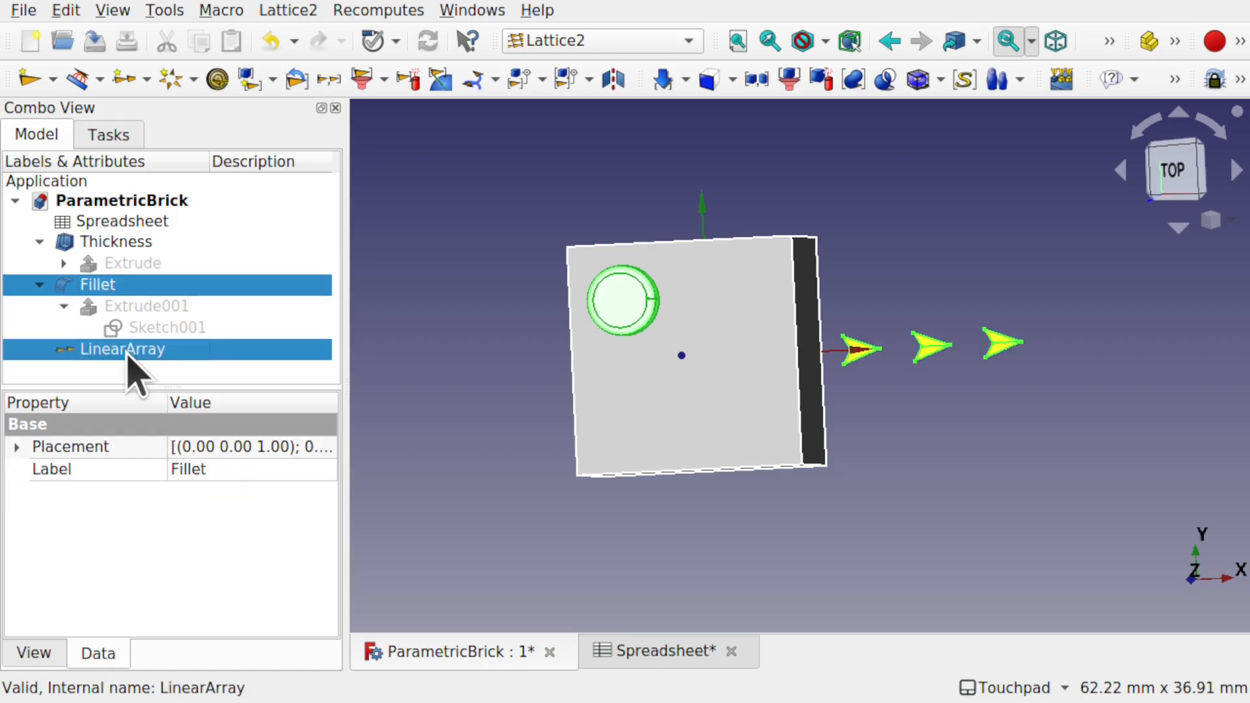
{"action": "left_click", "coordinate": [270, 12]}
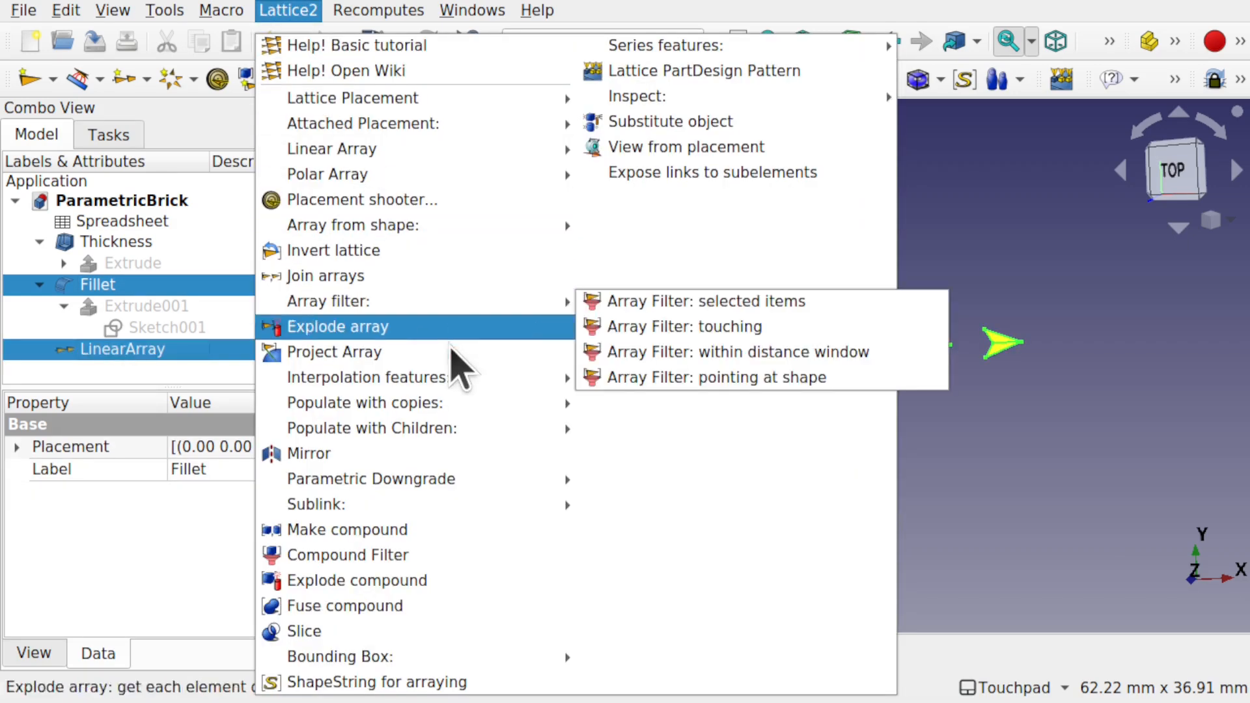
{"action": "mouse_move", "coordinate": [442, 402]}
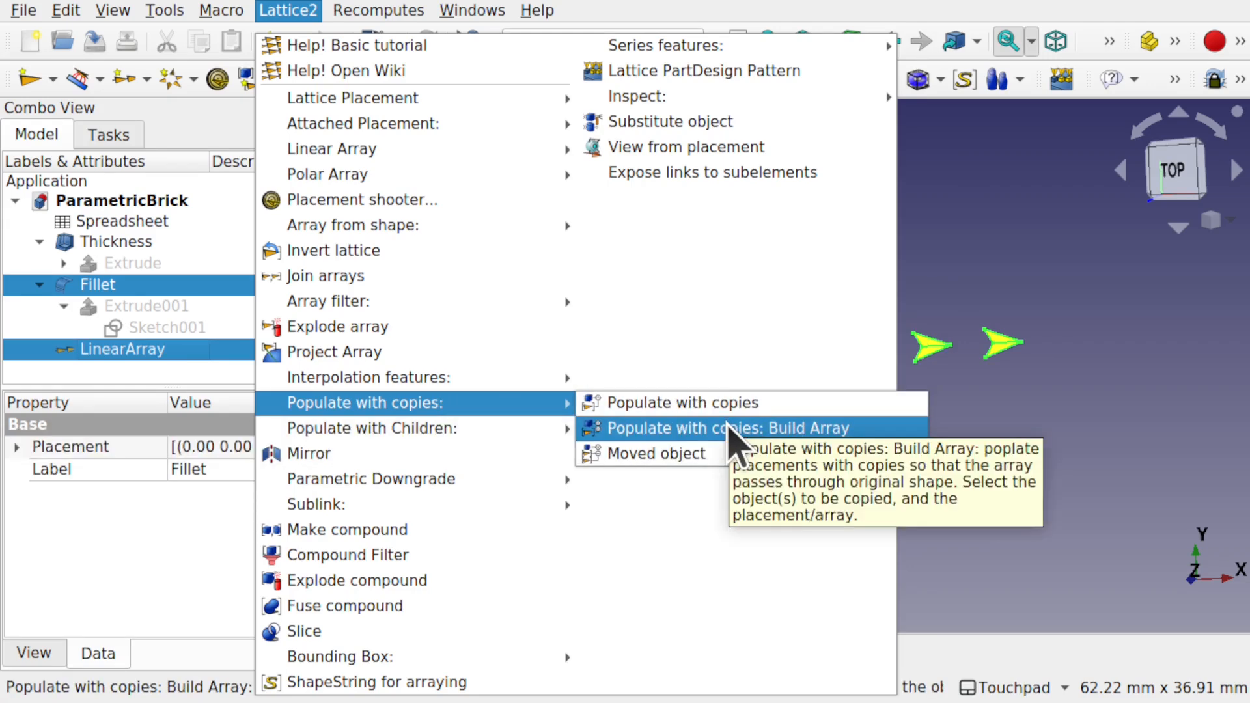
{"action": "left_click", "coordinate": [709, 428]}
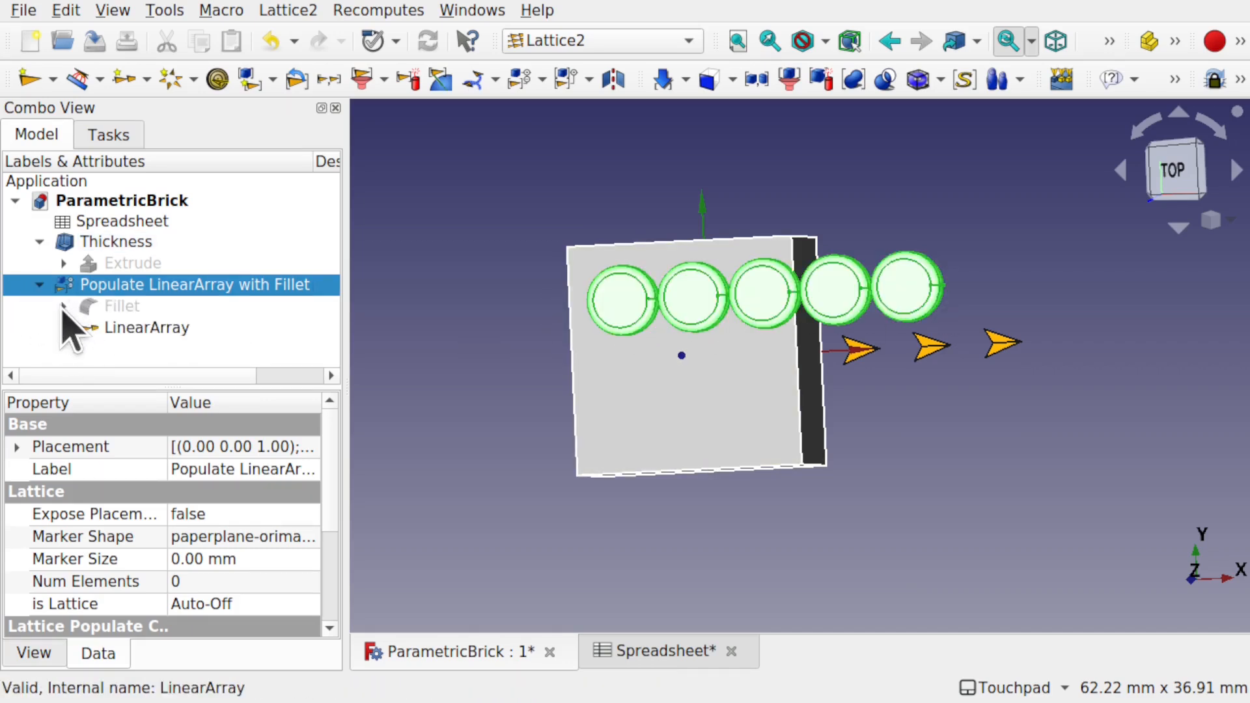
Widen the Combo View further and review the properties of the LinearArray and the populate object.
{"action": "left_click", "coordinate": [147, 327]}
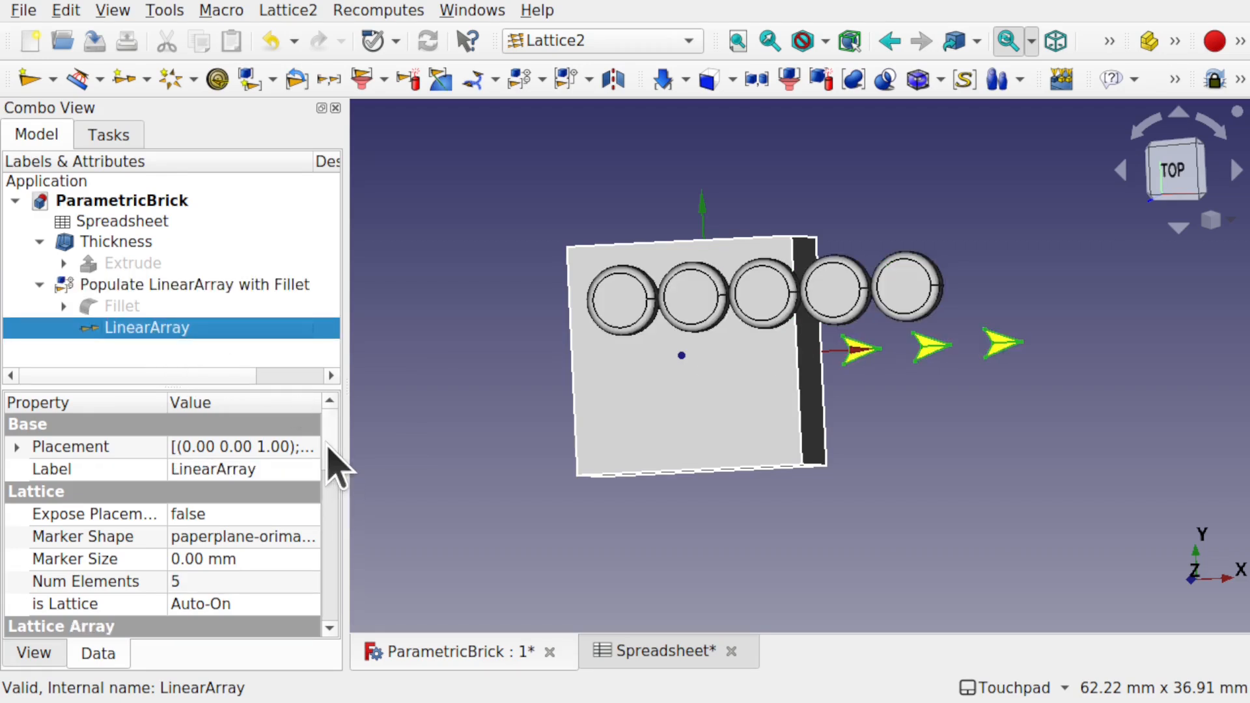
{"action": "scroll", "coordinate": [336, 474], "scroll_direction": "down", "scroll_amount": 2}
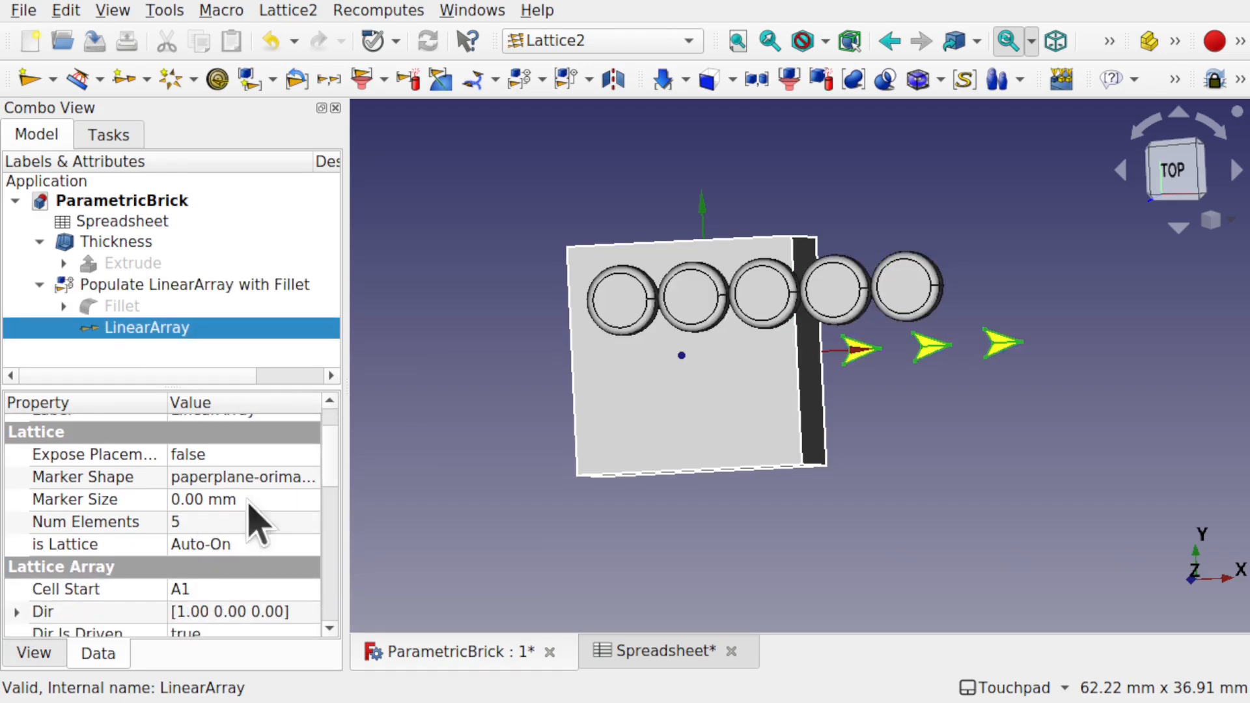
{"action": "left_click_drag", "start_coordinate": [343, 457], "coordinate": [441, 462]}
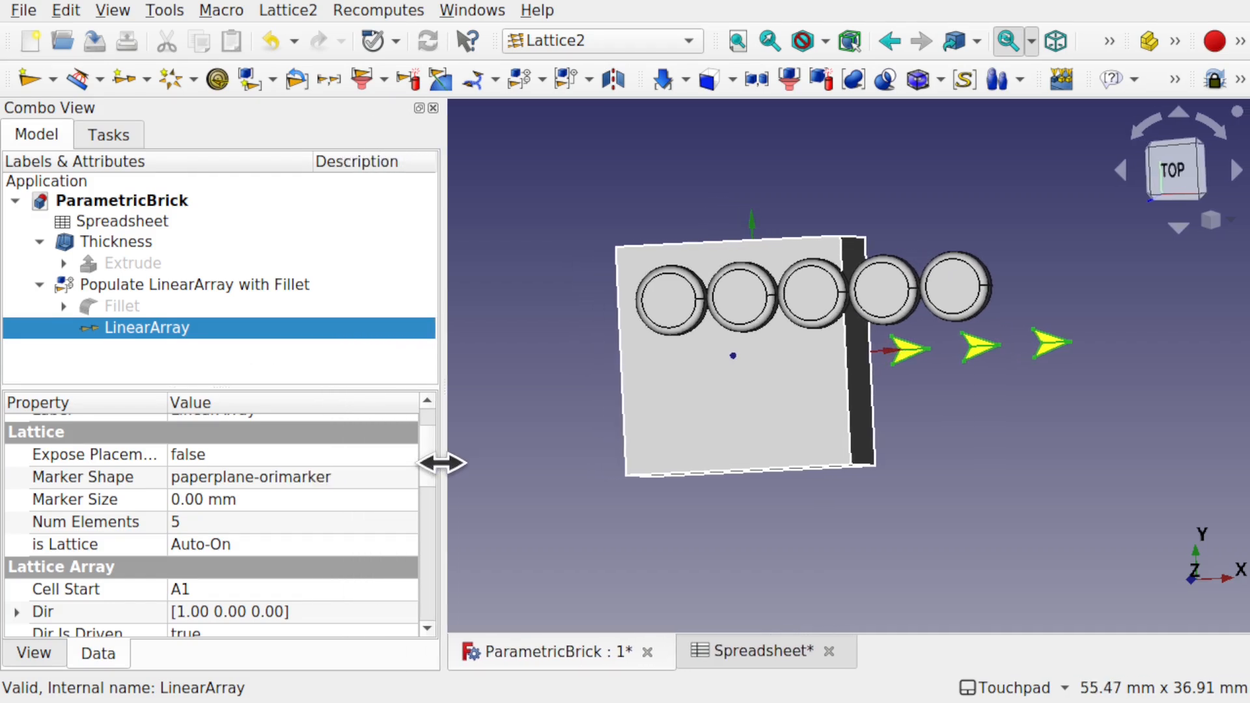
{"action": "left_click", "coordinate": [187, 290]}
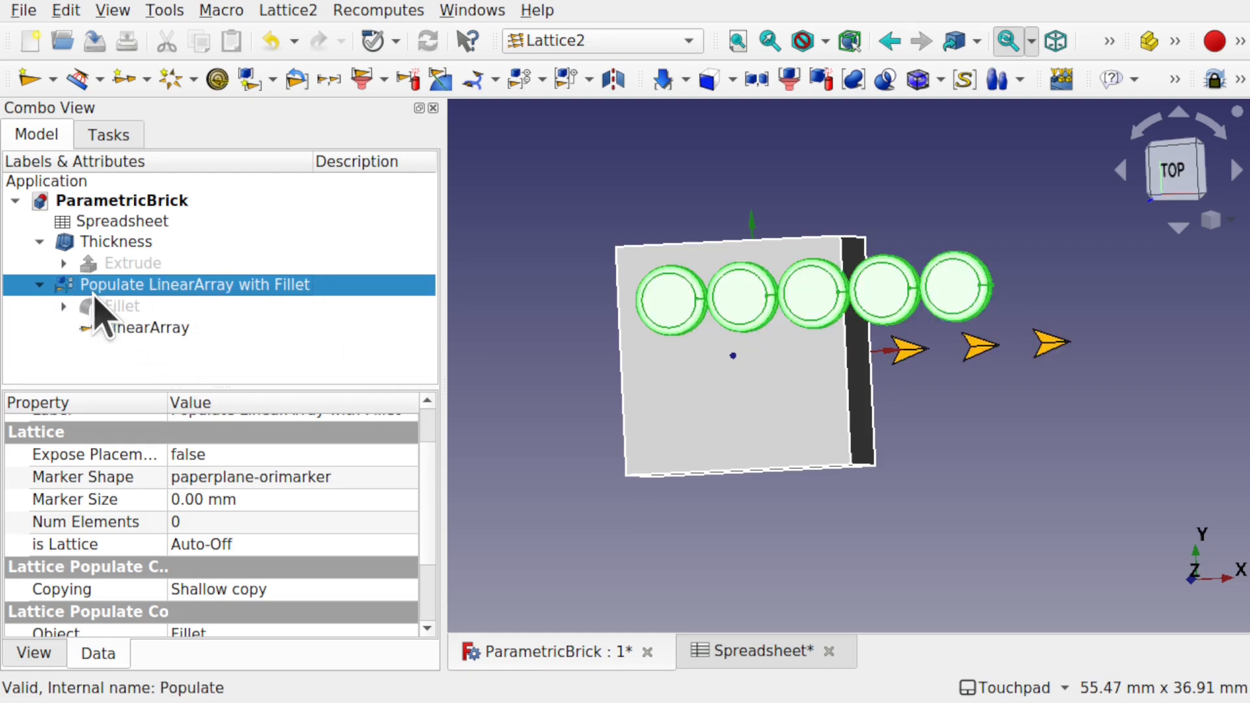
{"action": "left_click", "coordinate": [151, 329]}
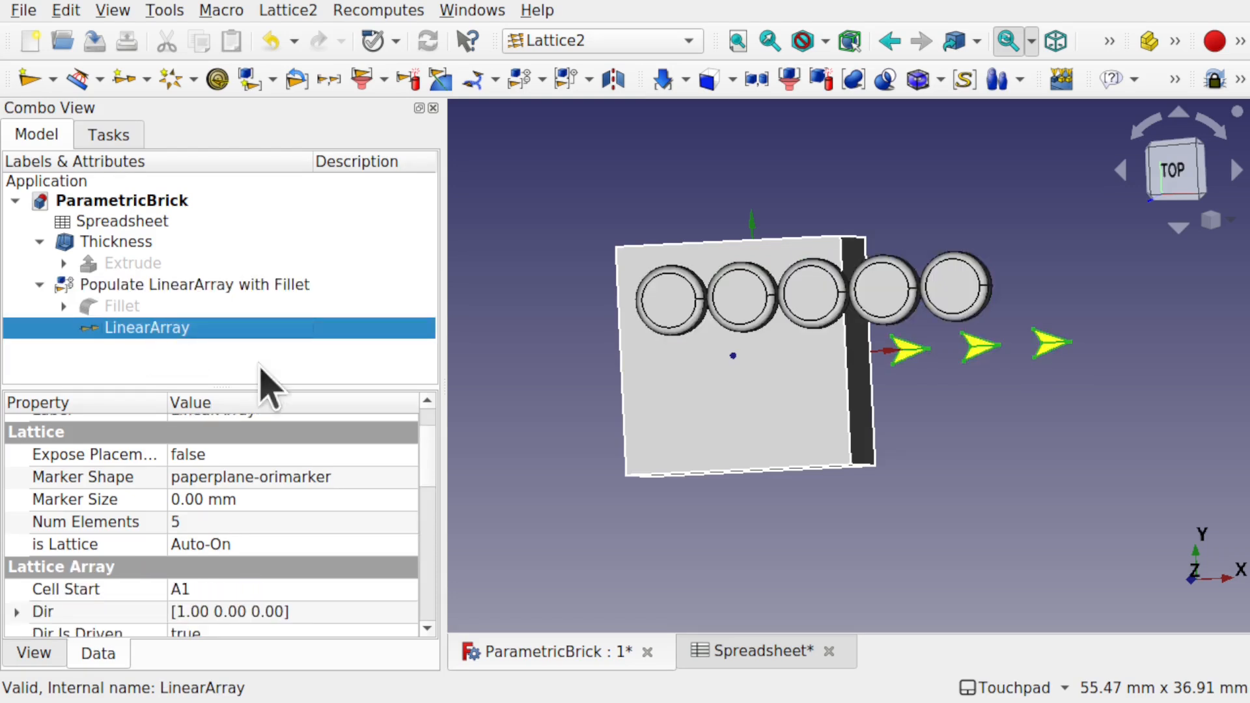
Link the LinearArray's Count to the spreadsheet with the expression Spreadsheet.WidthUnits and refresh the model.
{"action": "left_click_drag", "start_coordinate": [426, 466], "coordinate": [438, 598]}
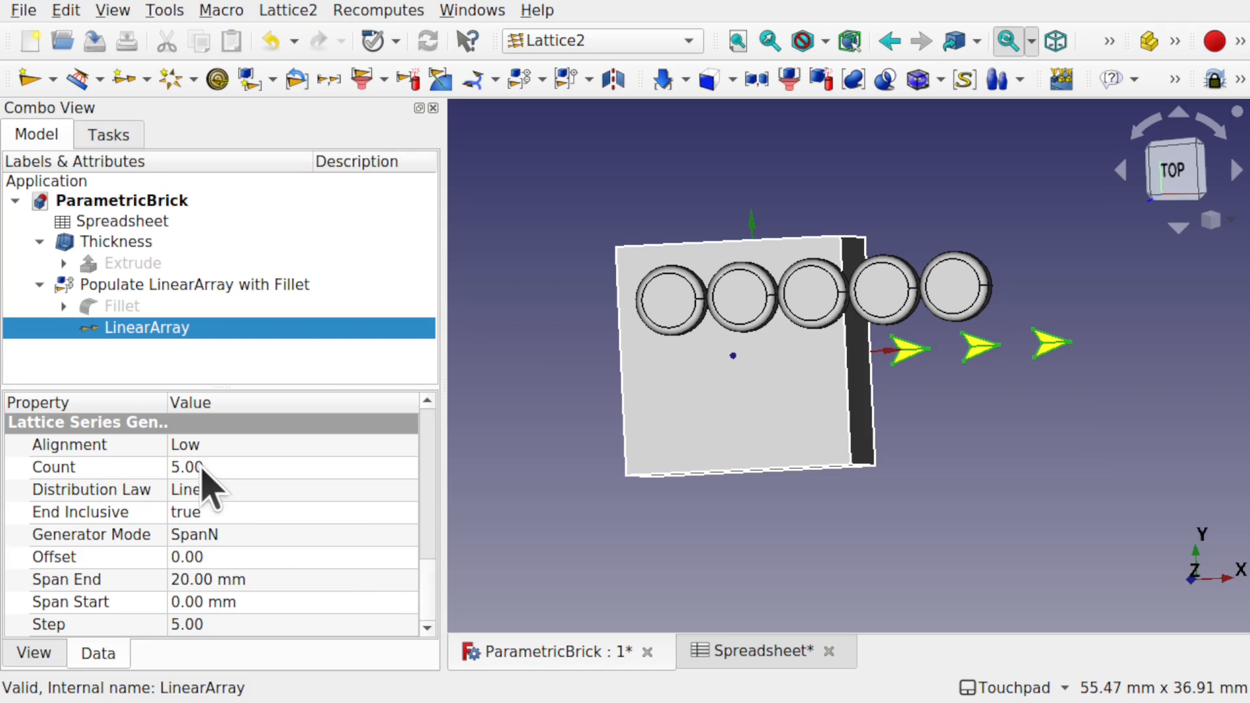
{"action": "left_click", "coordinate": [371, 465]}
{"action": "left_click", "coordinate": [372, 466]}
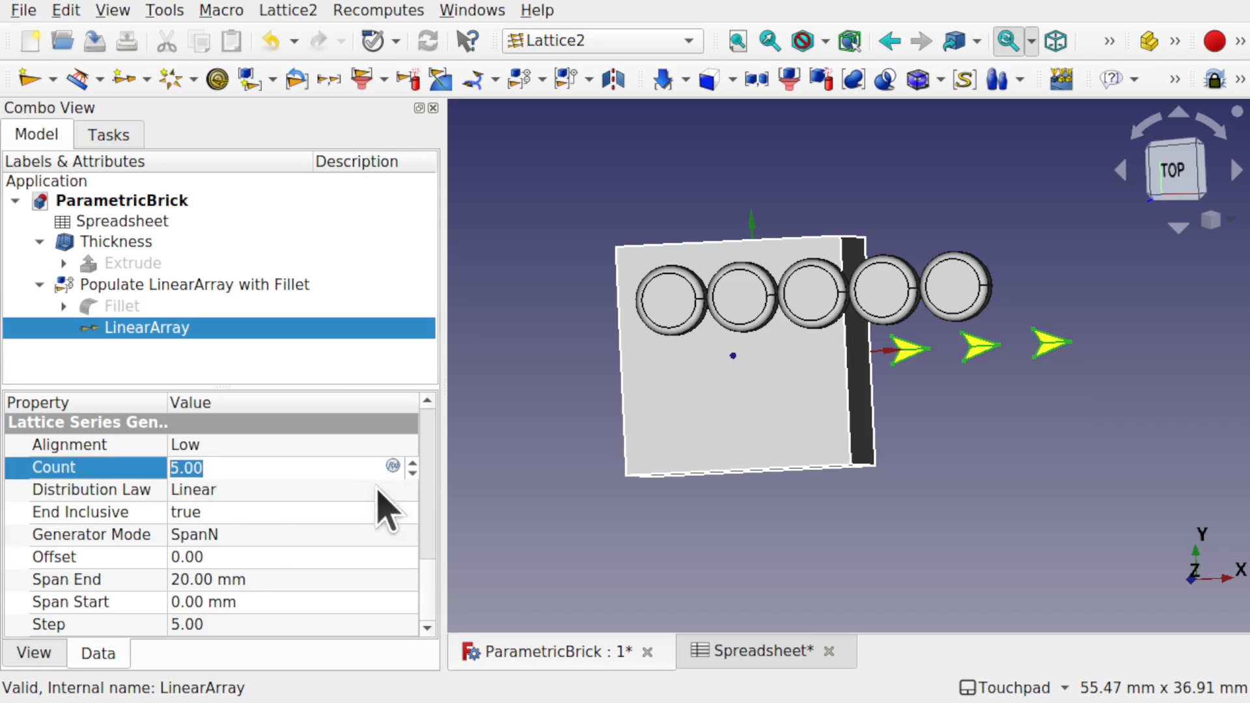
{"action": "left_click", "coordinate": [393, 466]}
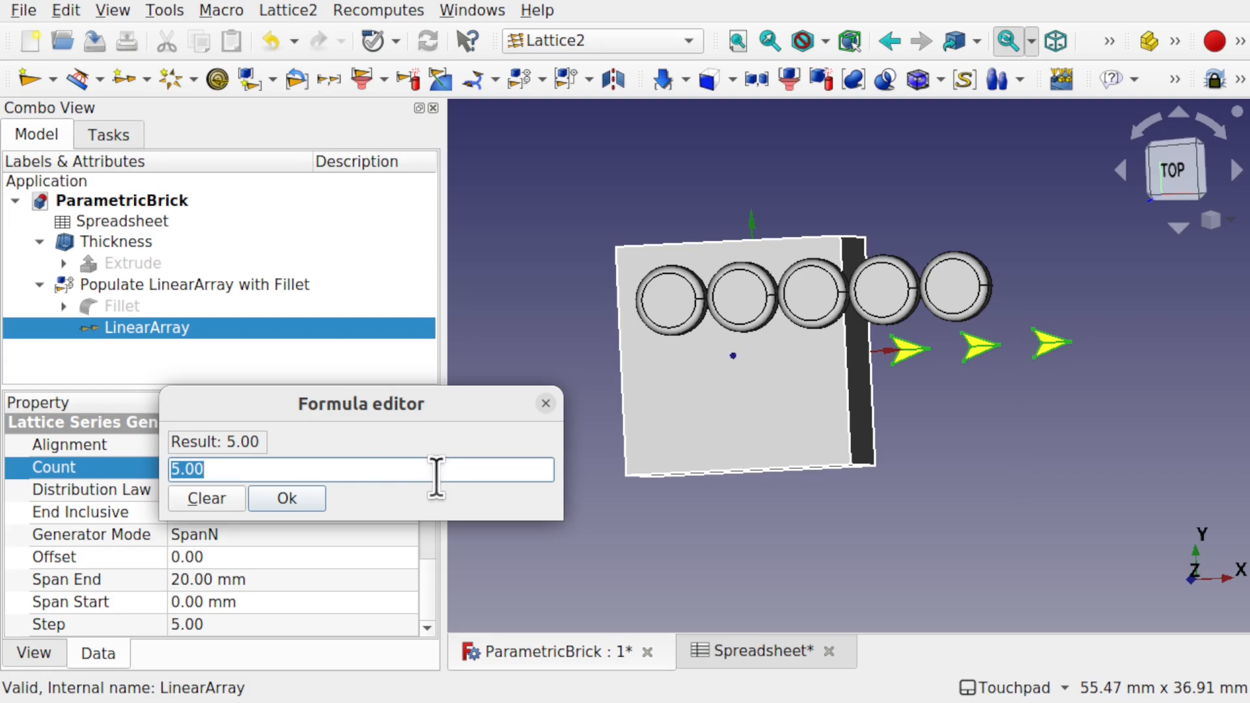
{"action": "type", "text": "dp"}
{"action": "key", "text": "BackSpace"}
{"action": "key", "text": "BackSpace"}
{"action": "type", "text": "spre"}
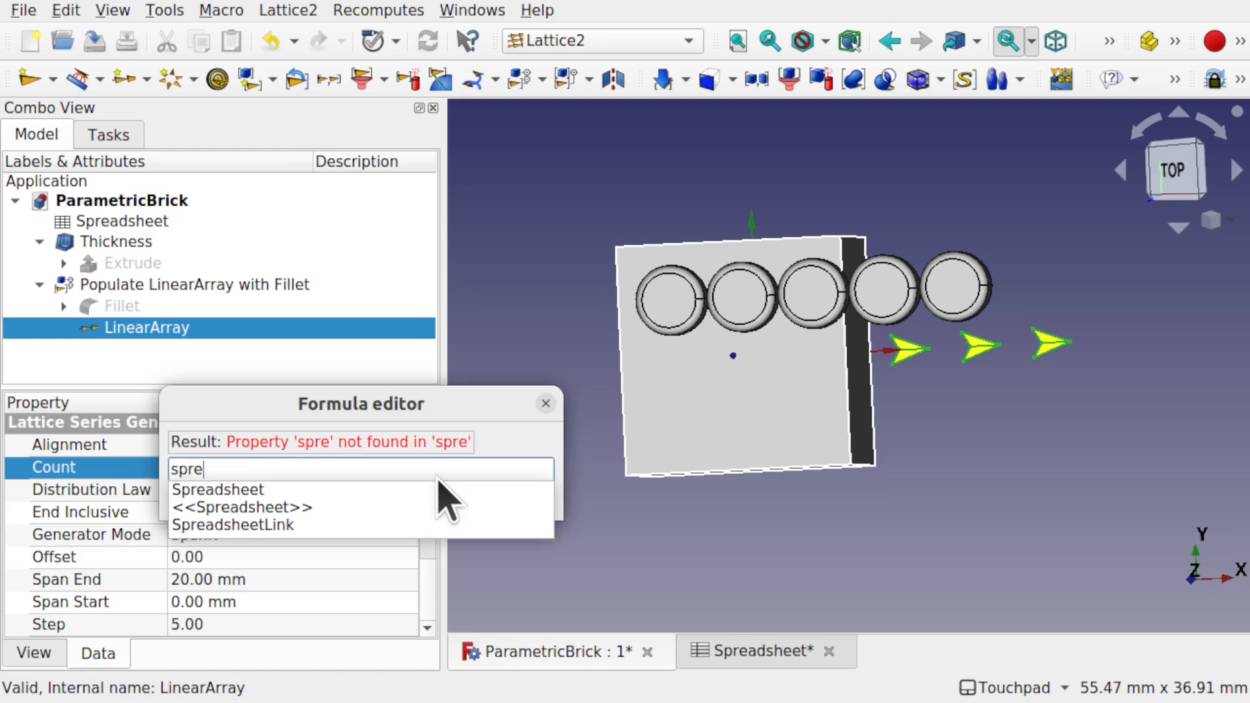
{"action": "key", "text": "Return"}
{"action": "type", "text": "Wid"}
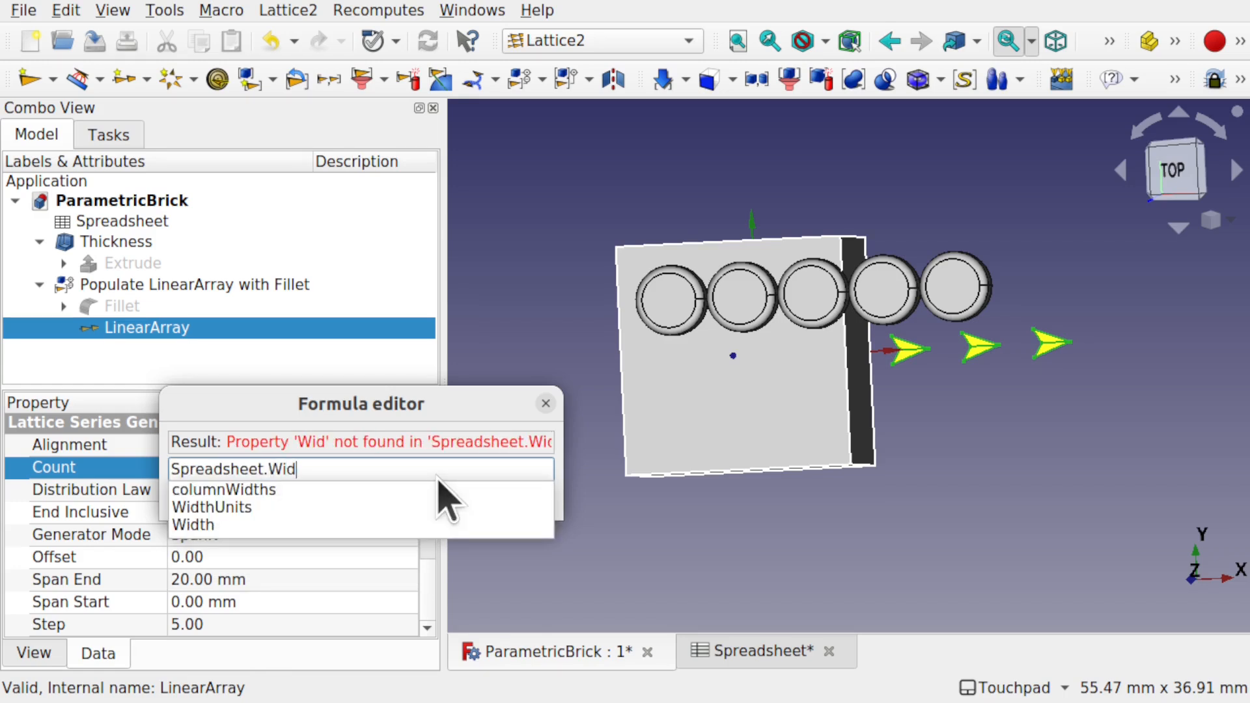
{"action": "key", "text": "Down"}
{"action": "key", "text": "Down"}
{"action": "key", "text": "Return"}
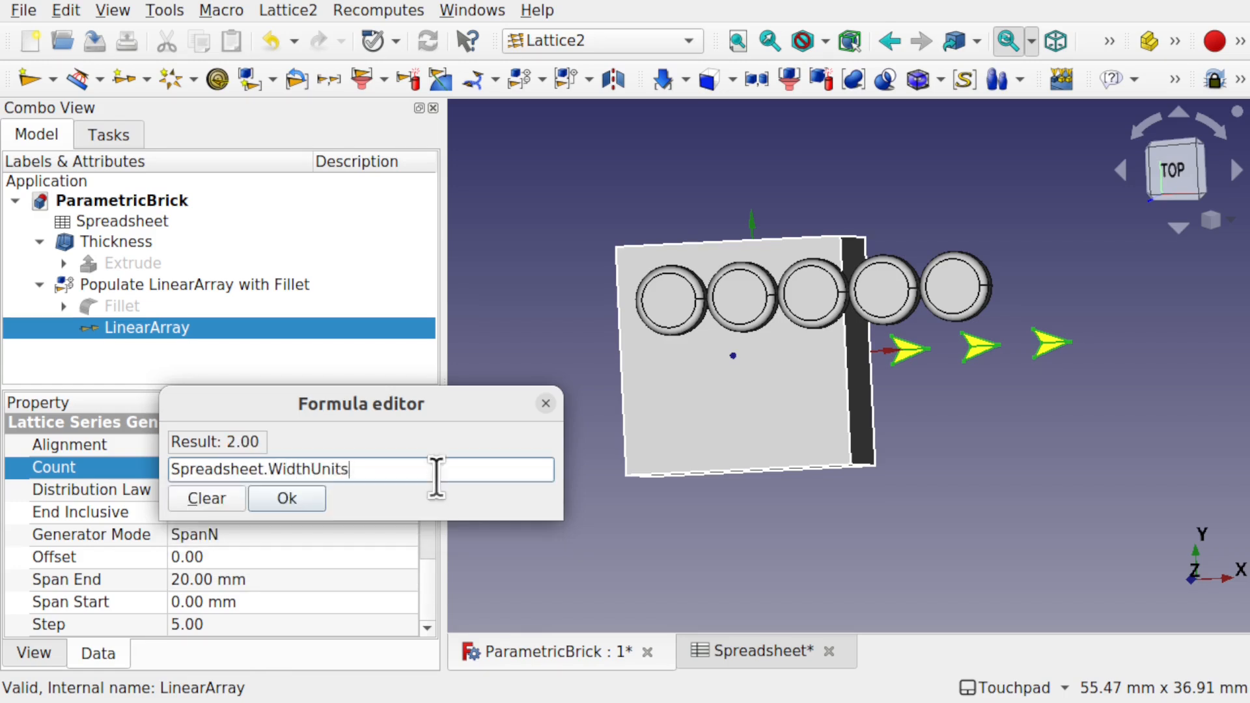
{"action": "left_click", "coordinate": [286, 500]}
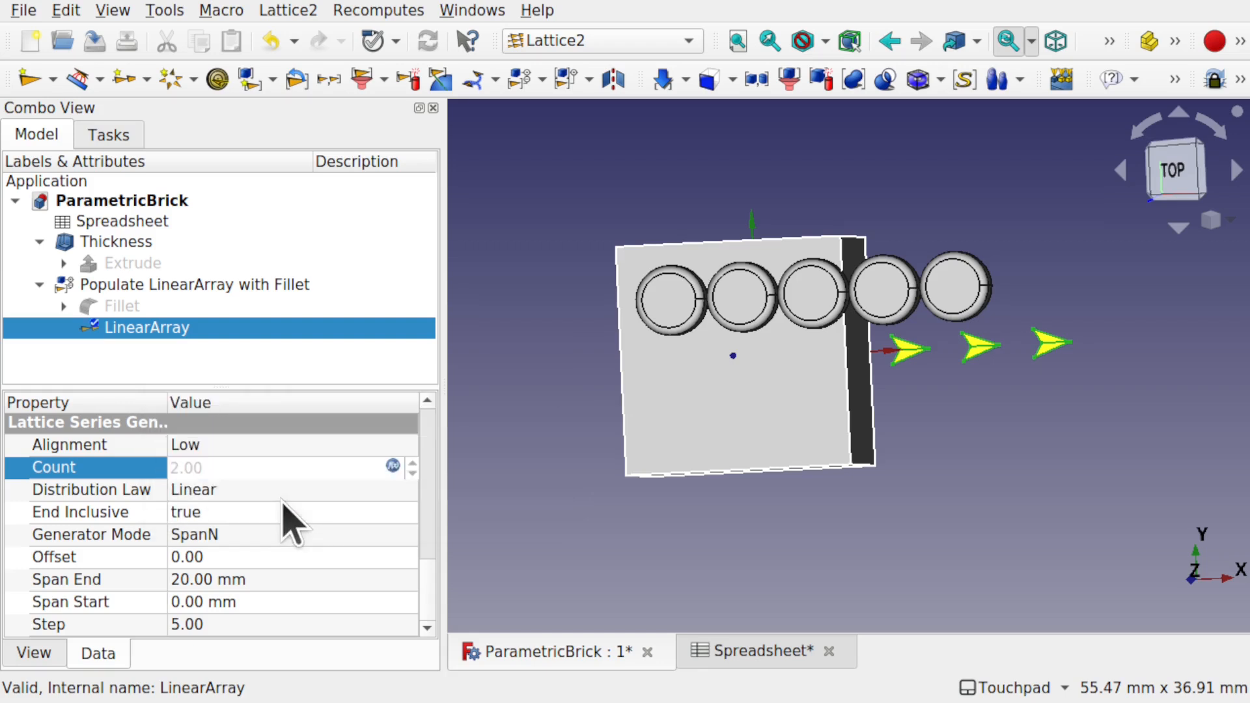
{"action": "left_click", "coordinate": [530, 455]}
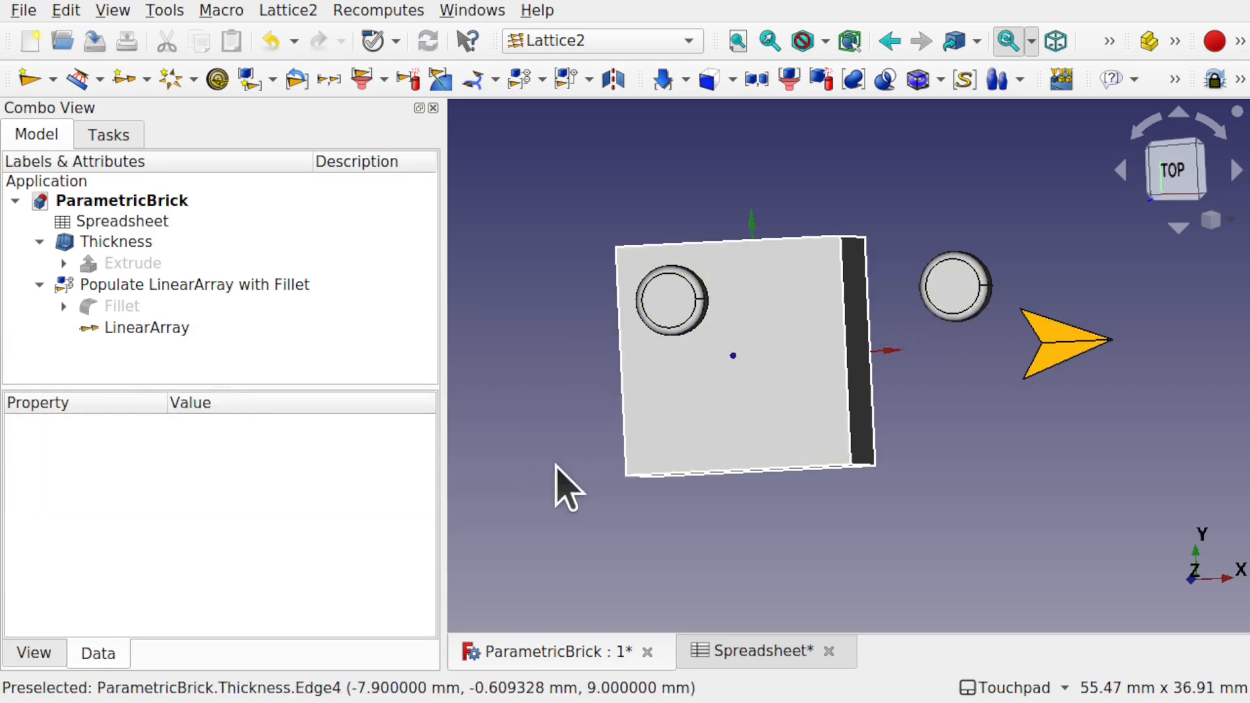
Look over the LinearArray's Generator Mode options and keep SpanN.
{"action": "left_click_drag", "start_coordinate": [808, 393], "coordinate": [856, 351], "text": "shift"}
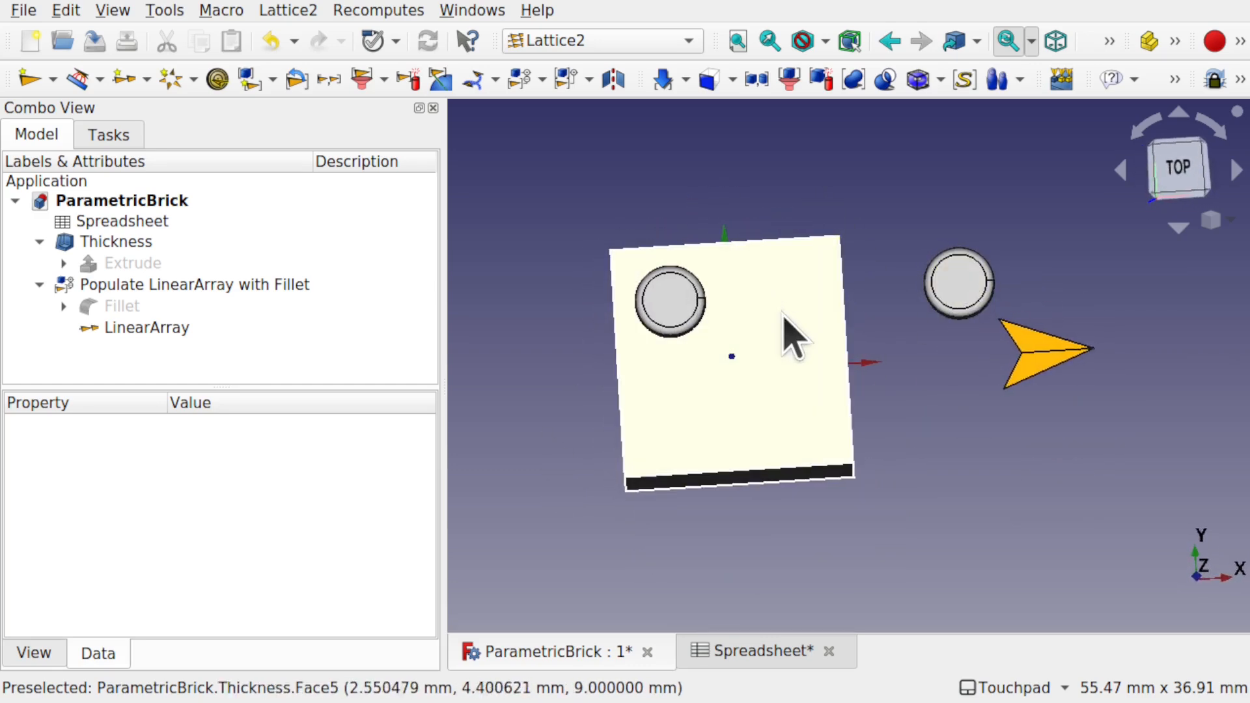
{"action": "left_click", "coordinate": [151, 329]}
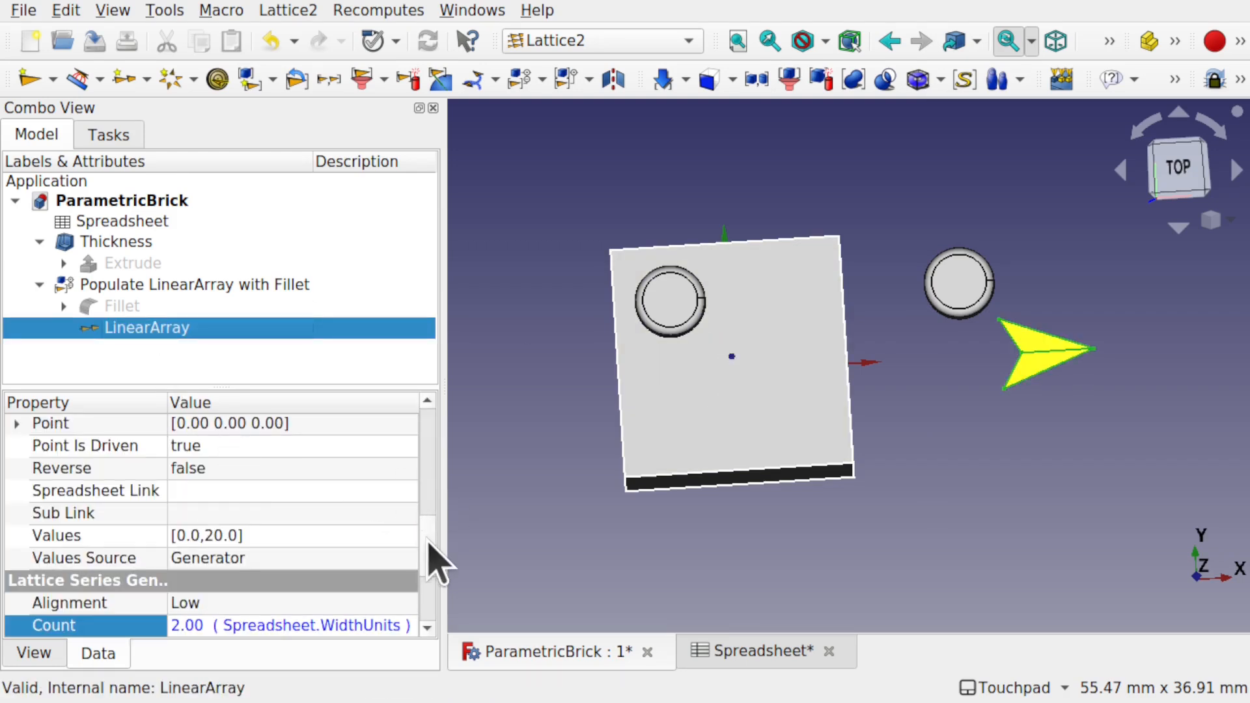
{"action": "scroll", "coordinate": [435, 565], "scroll_direction": "down", "scroll_amount": 2}
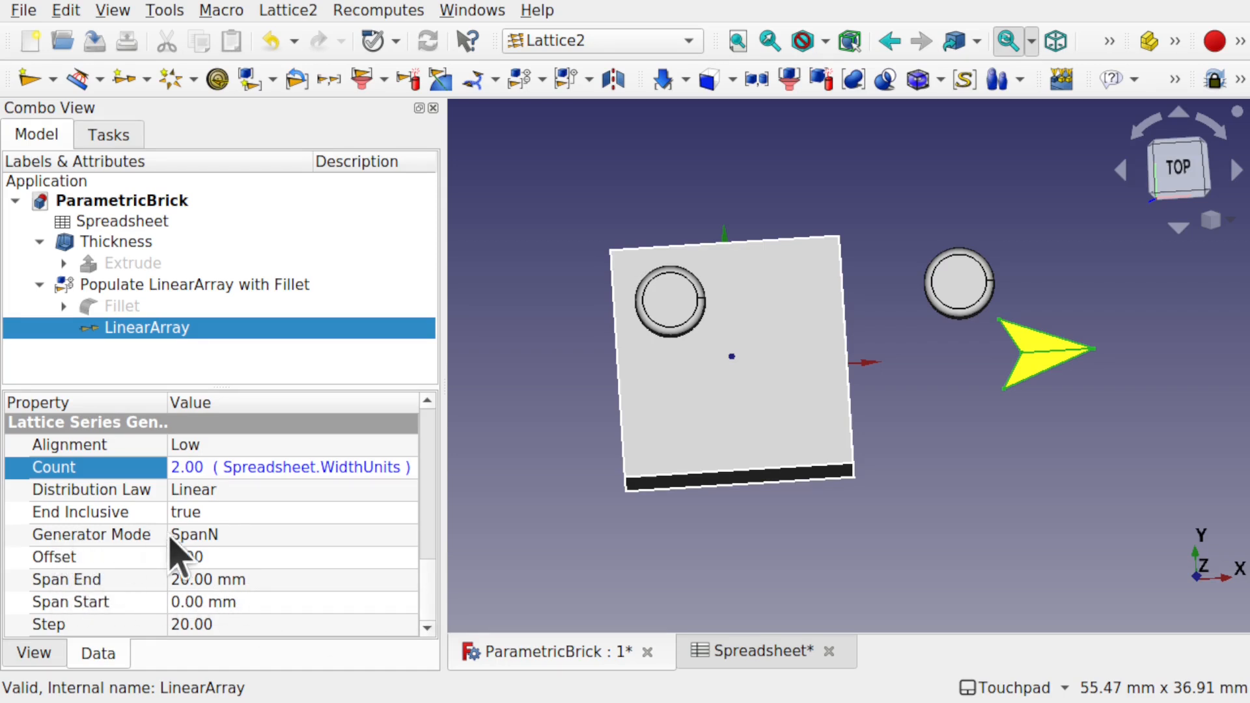
{"action": "left_click", "coordinate": [272, 535]}
{"action": "left_click", "coordinate": [252, 535]}
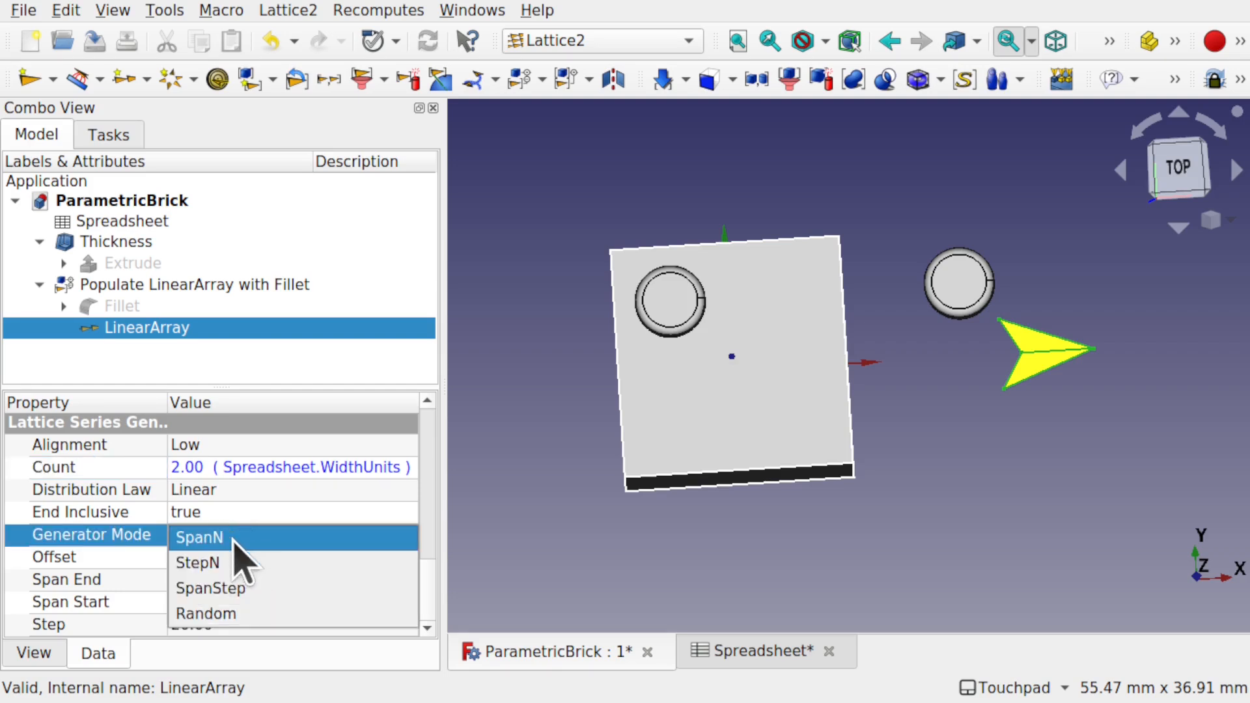
{"action": "left_click", "coordinate": [318, 536]}
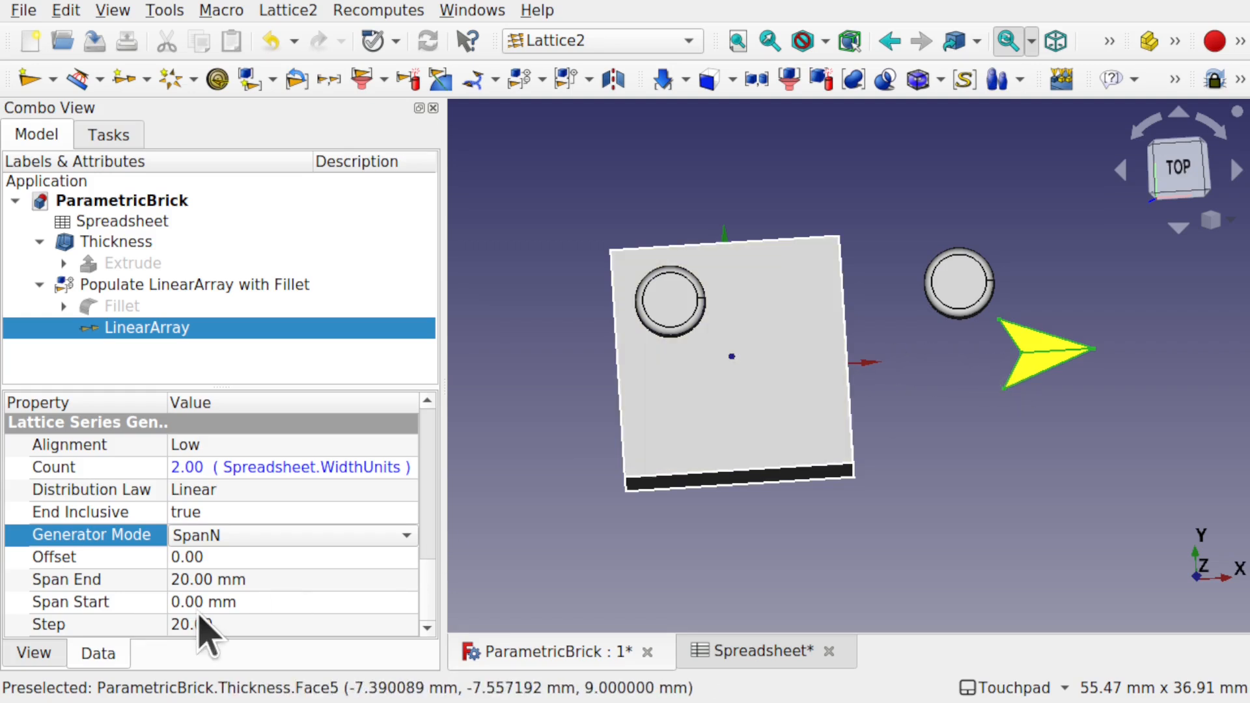
Set the LinearArray's Span End to 8 mm and inspect the stud spacing on the brick.
{"action": "left_click", "coordinate": [303, 580]}
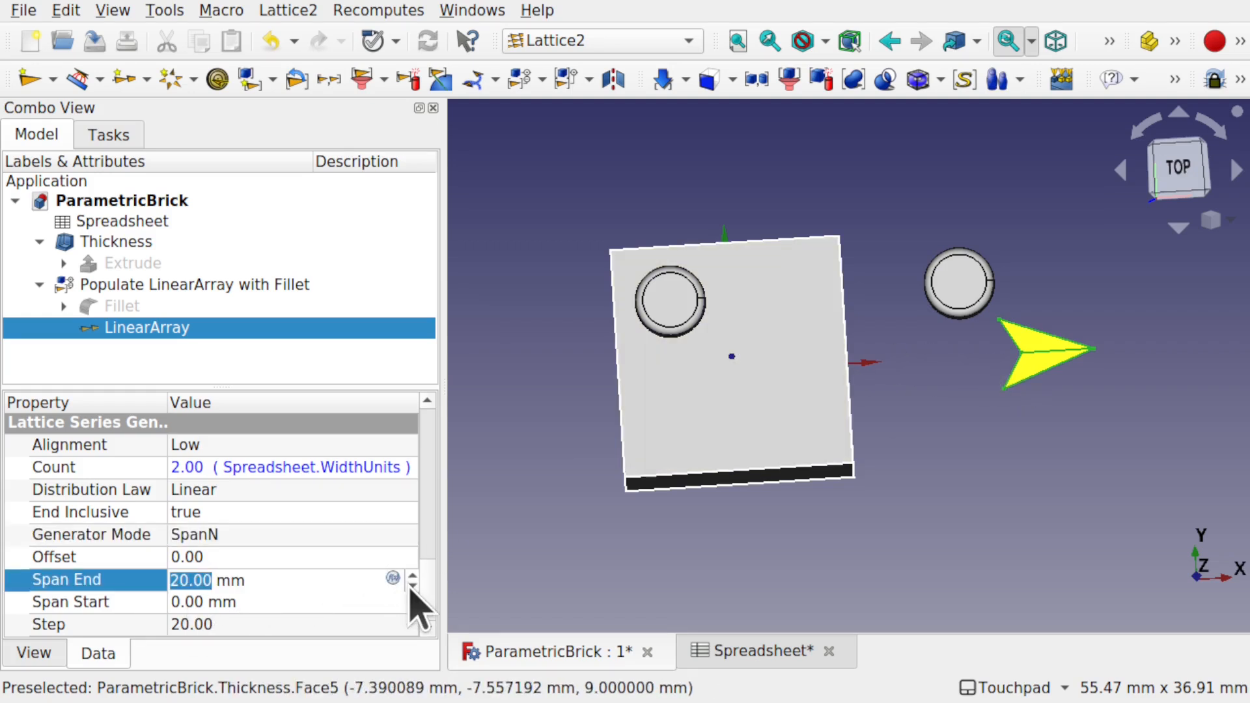
{"action": "type", "text": "8"}
{"action": "left_click", "coordinate": [595, 564]}
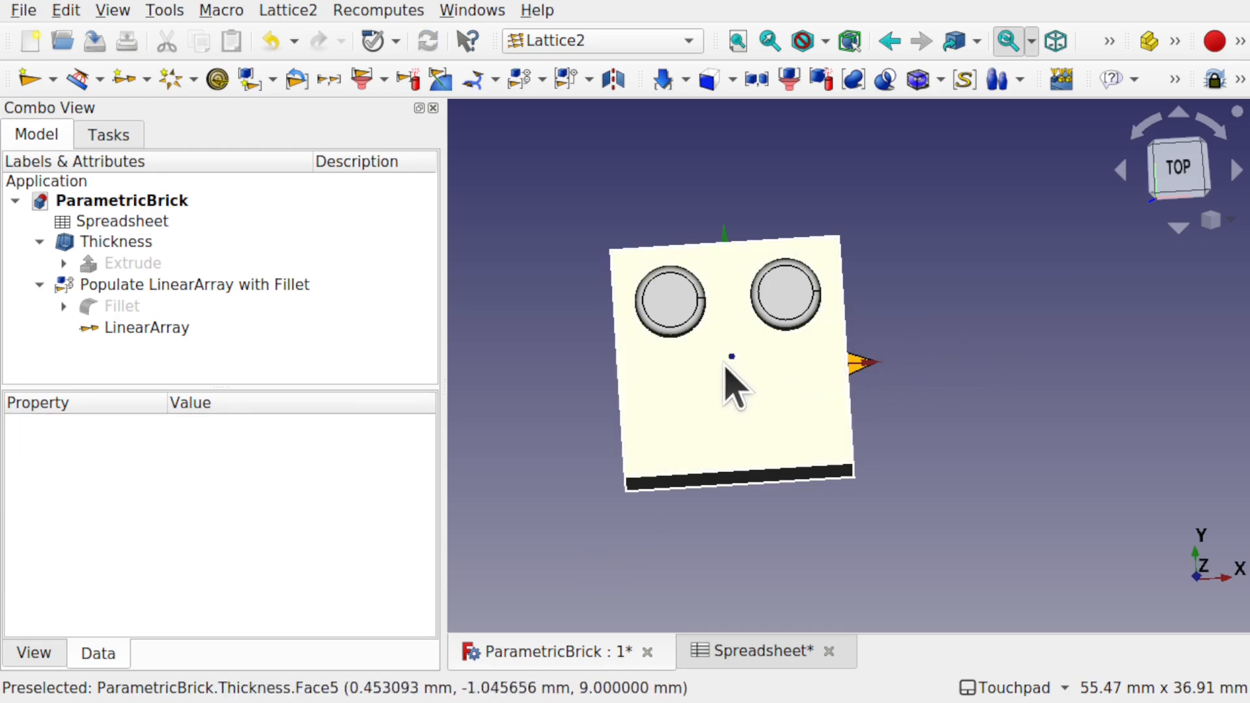
{"action": "left_click_drag", "start_coordinate": [807, 385], "coordinate": [519, 310], "text": "shift"}
{"action": "left_click_drag", "start_coordinate": [863, 447], "coordinate": [758, 394], "text": "shift"}
{"action": "left_click_drag", "start_coordinate": [963, 502], "coordinate": [1139, 527], "text": "shift"}
{"action": "left_click_drag", "start_coordinate": [787, 430], "coordinate": [998, 491], "text": "shift"}
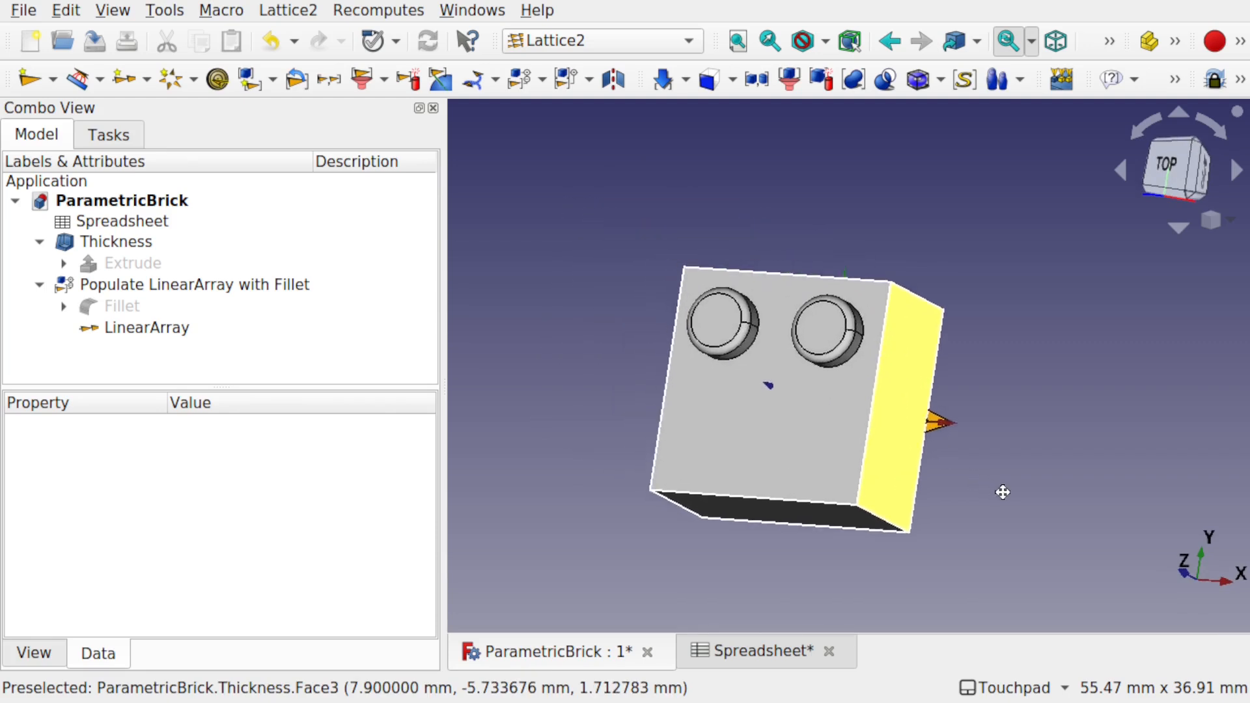
Review the LinearArray's properties down to the Span End value in its series generator settings.
{"action": "left_click", "coordinate": [153, 329]}
{"action": "scroll", "coordinate": [427, 514], "scroll_direction": "down", "scroll_amount": 5}
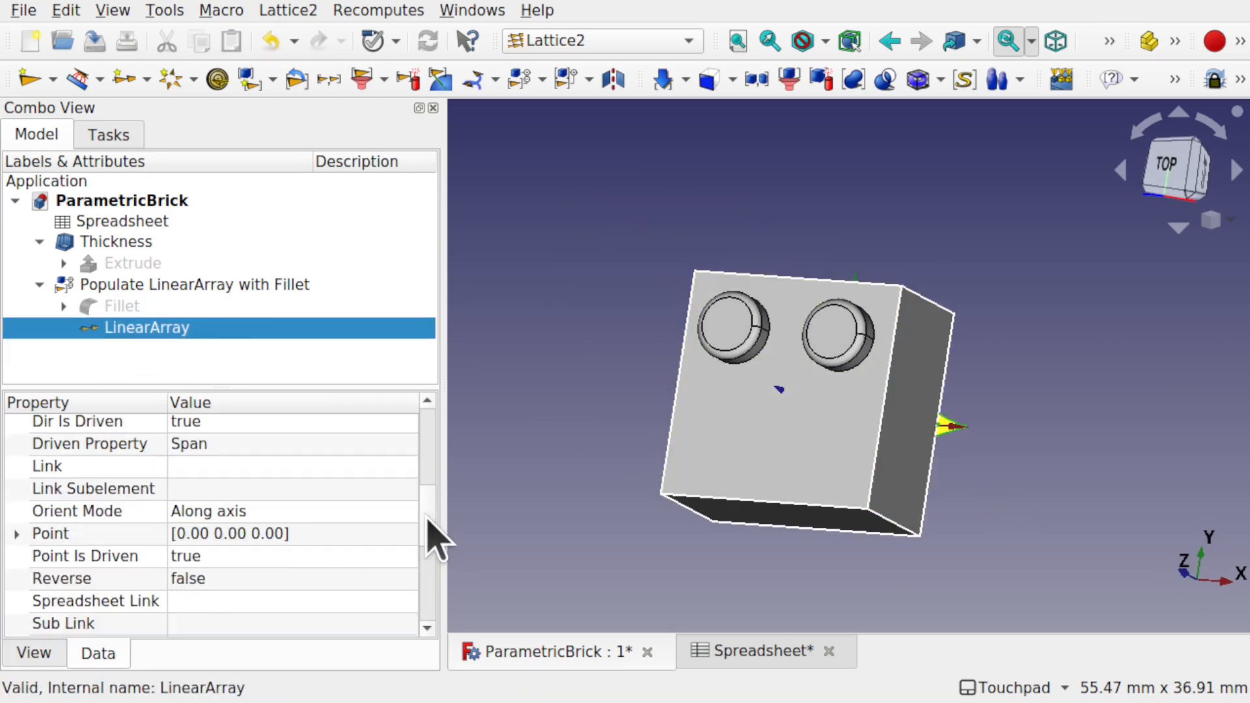
{"action": "scroll", "coordinate": [430, 494], "scroll_direction": "up", "scroll_amount": 3}
{"action": "scroll", "coordinate": [424, 612], "scroll_direction": "down", "scroll_amount": 6}
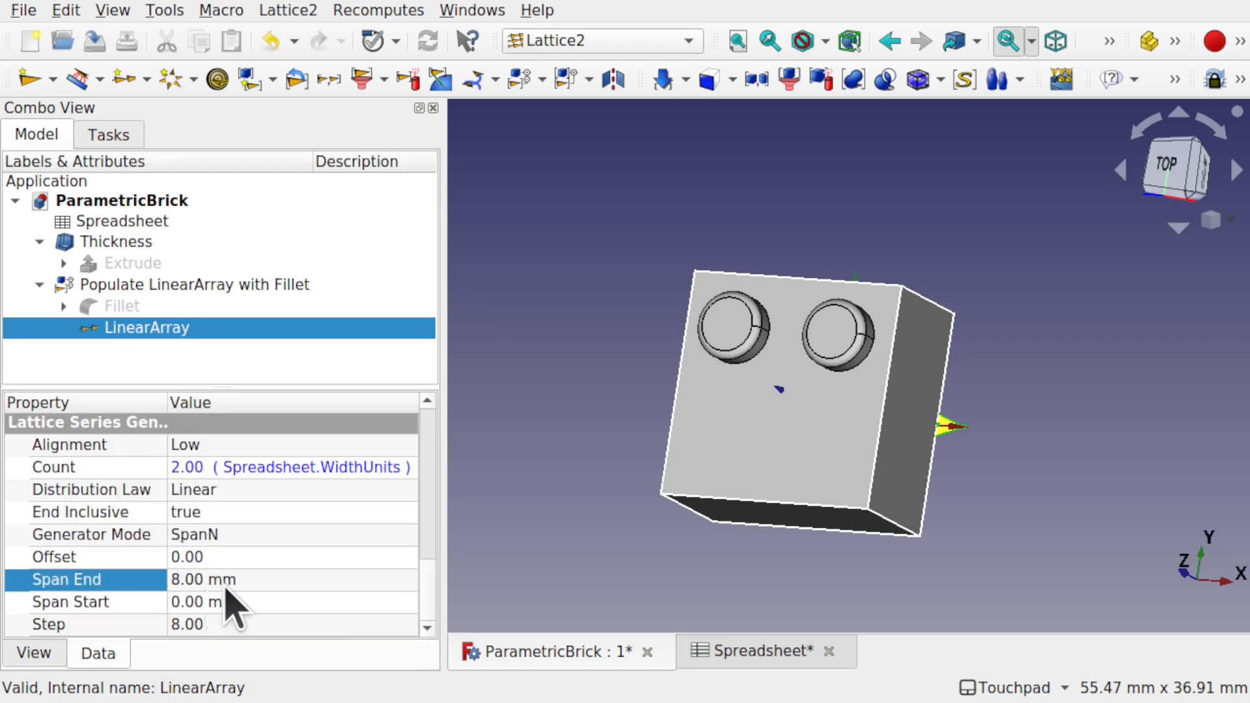
{"action": "left_click", "coordinate": [278, 578]}
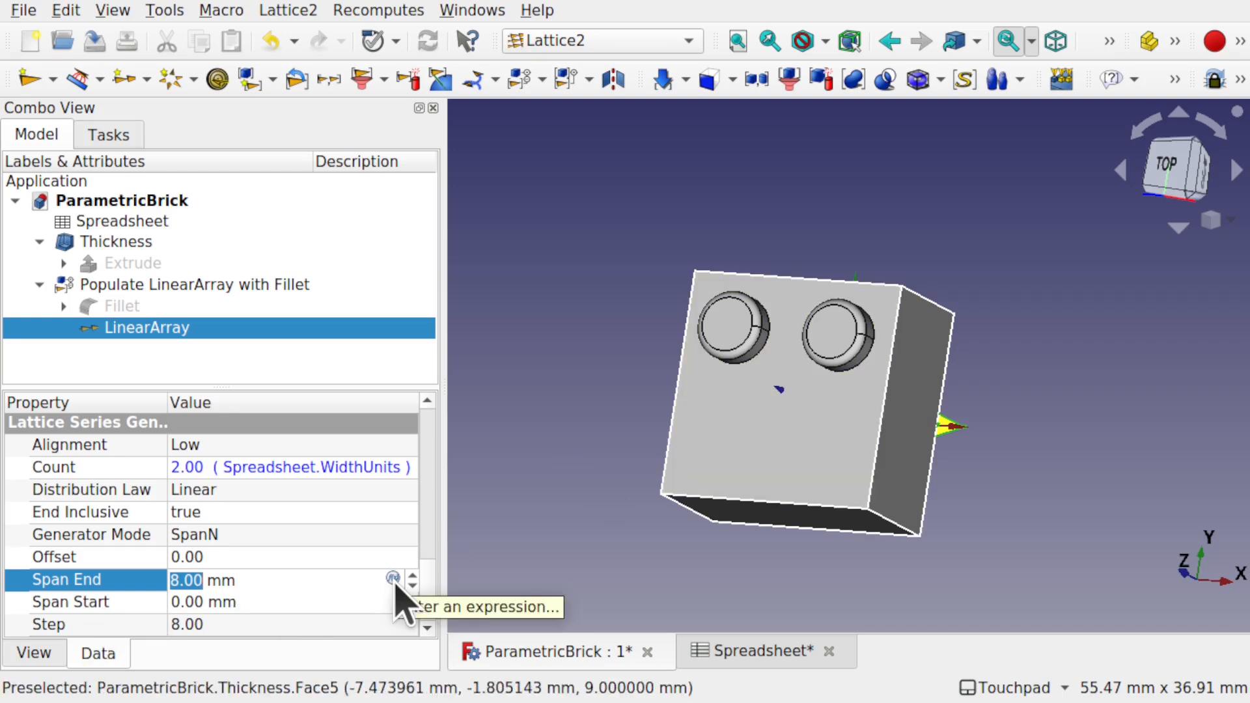
Set LengthUnits to 3 in the spreadsheet and check the alias of the HorizontalSpacing value.
{"action": "left_click", "coordinate": [732, 651]}
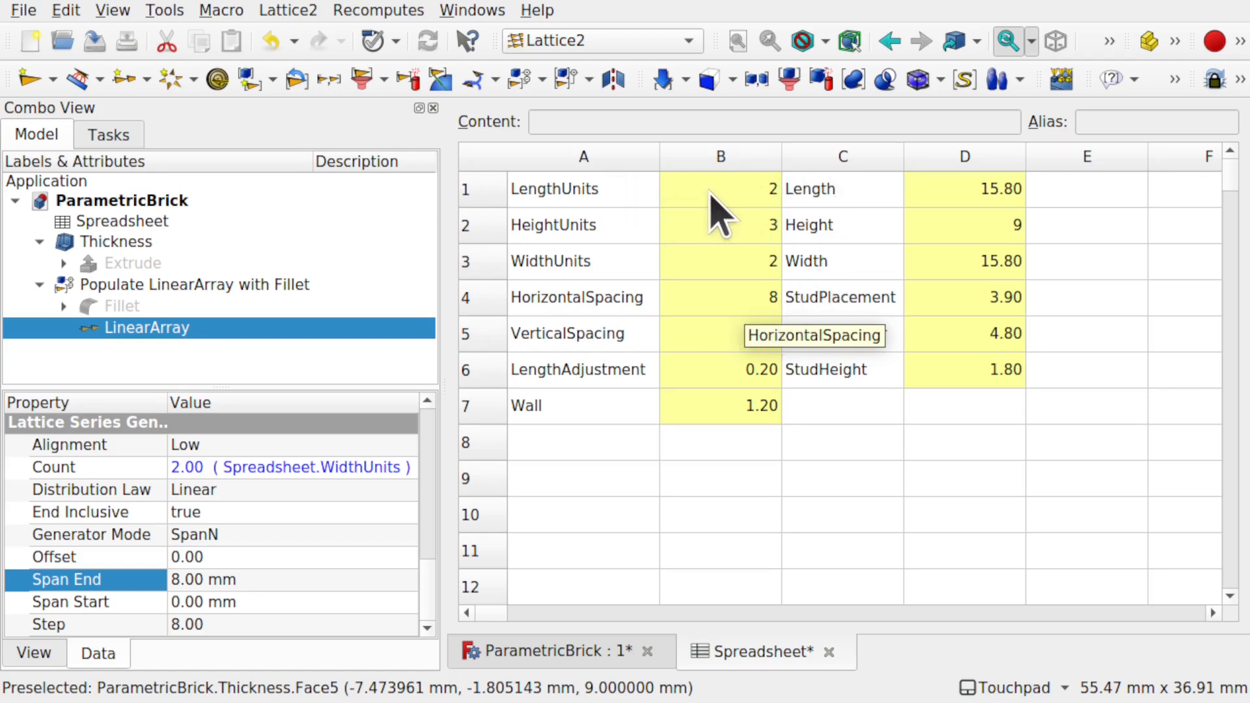
{"action": "left_click", "coordinate": [747, 195]}
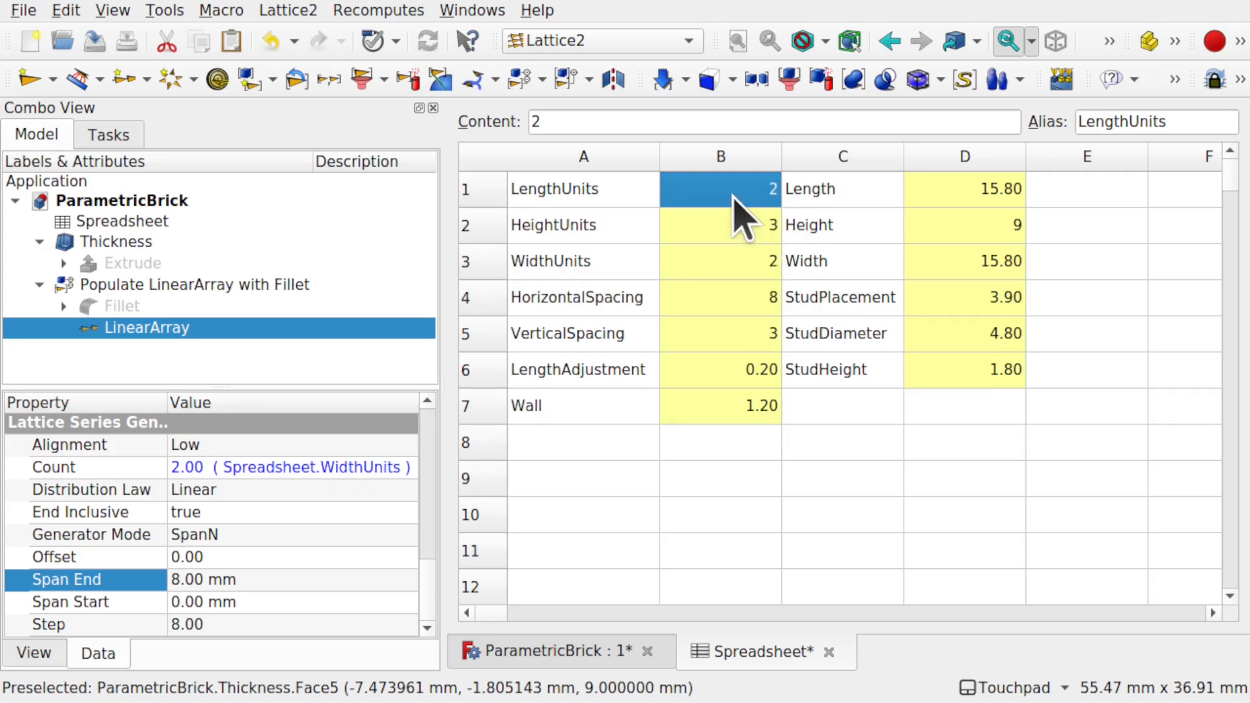
{"action": "left_click", "coordinate": [569, 124]}
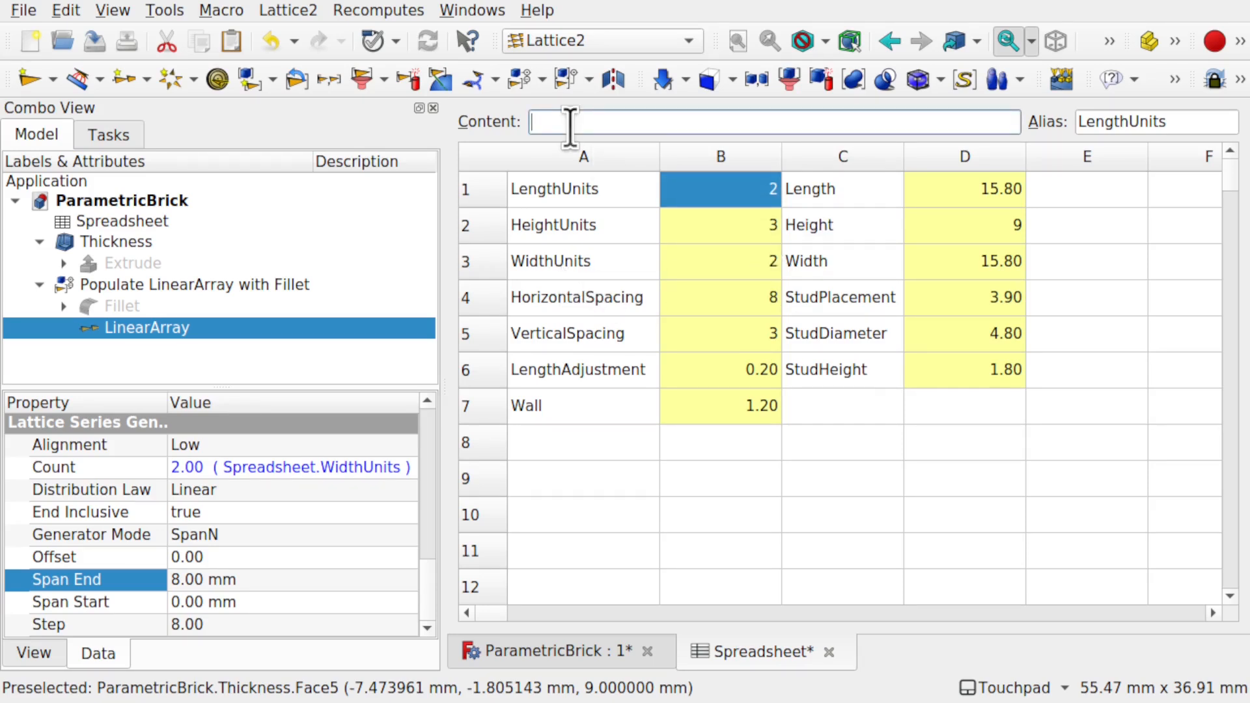
{"action": "type", "text": "3"}
{"action": "key", "text": "Return"}
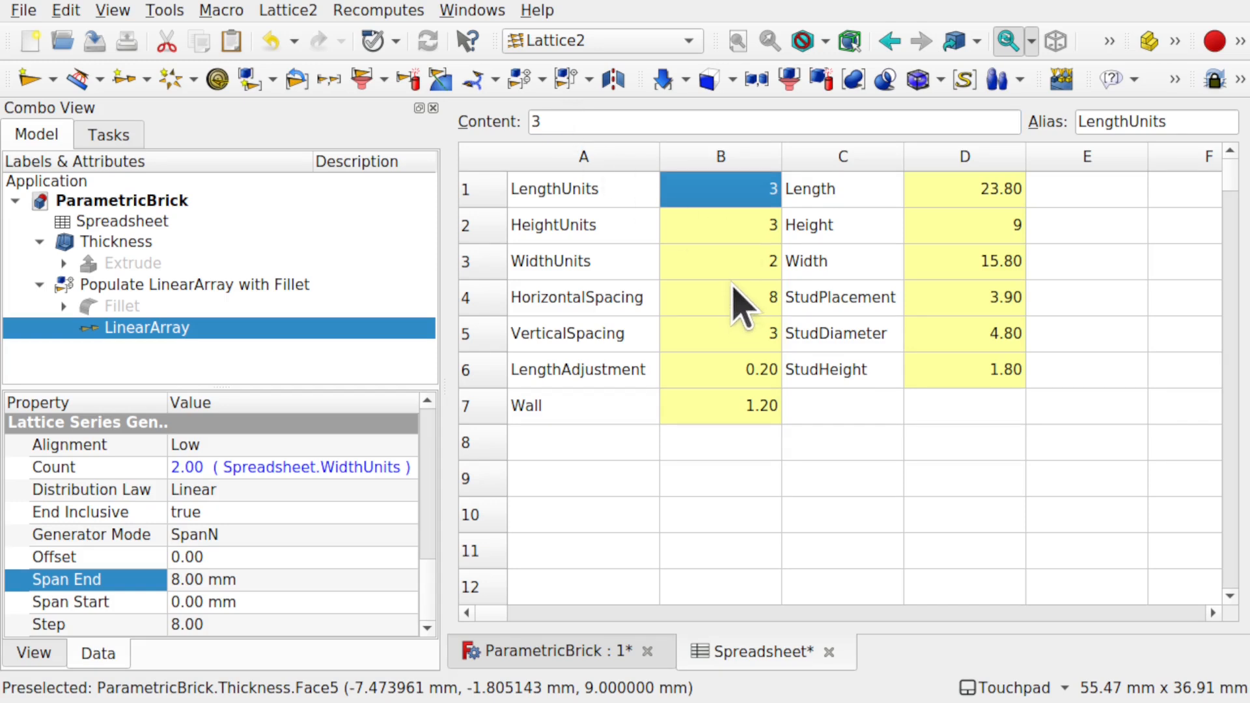
{"action": "left_click", "coordinate": [722, 251]}
{"action": "left_click", "coordinate": [717, 301]}
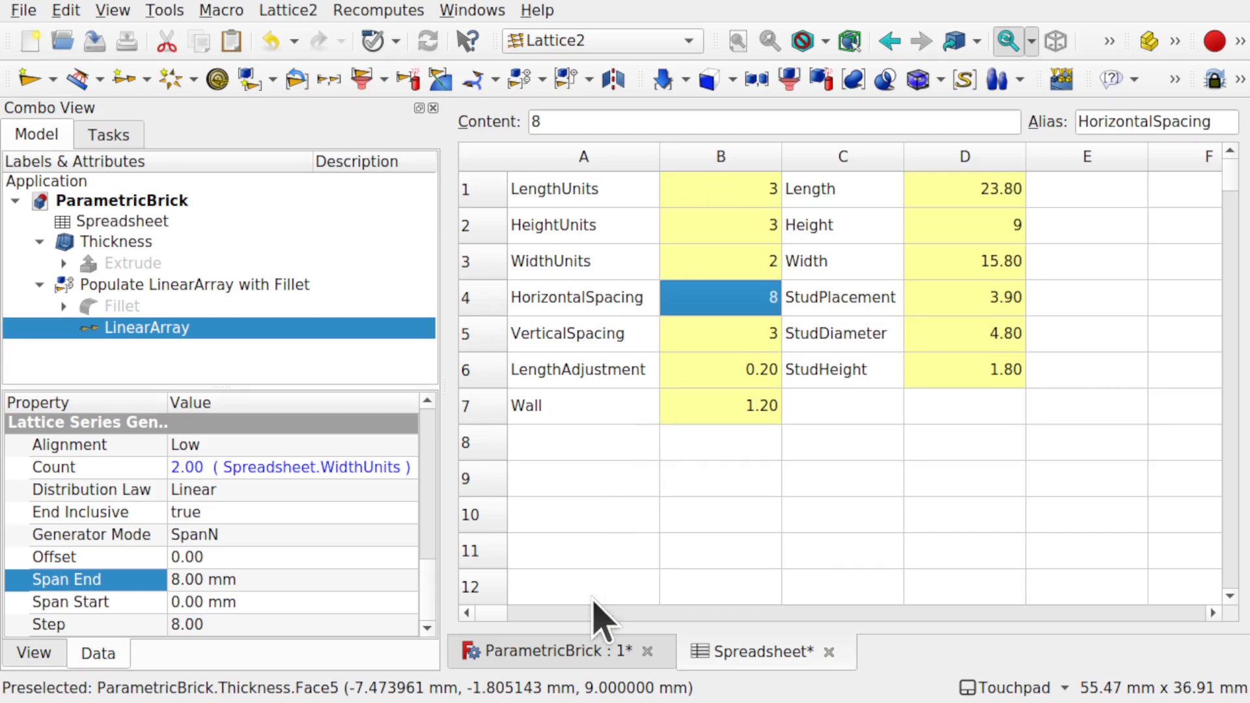
Begin a formula for the LinearArray's Span End that references Spreadsheet.HorizontalSpacing.
{"action": "left_click", "coordinate": [602, 653]}
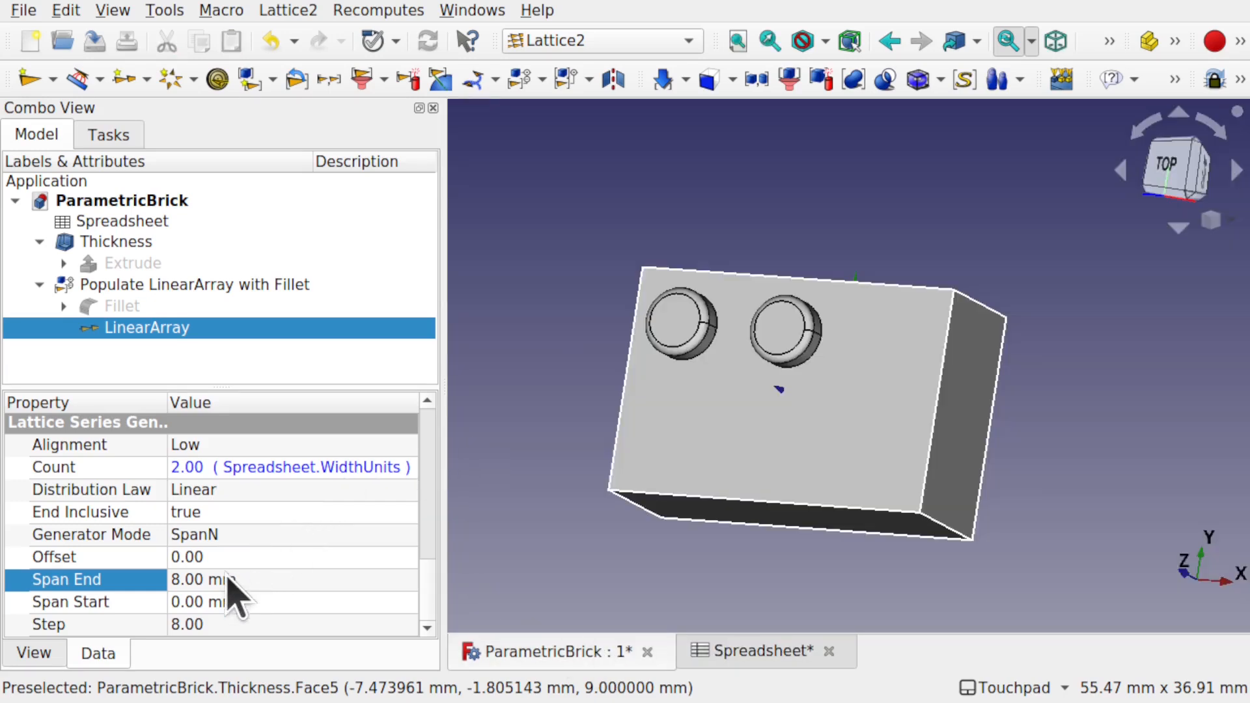
{"action": "left_click", "coordinate": [401, 583]}
{"action": "left_click", "coordinate": [393, 578]}
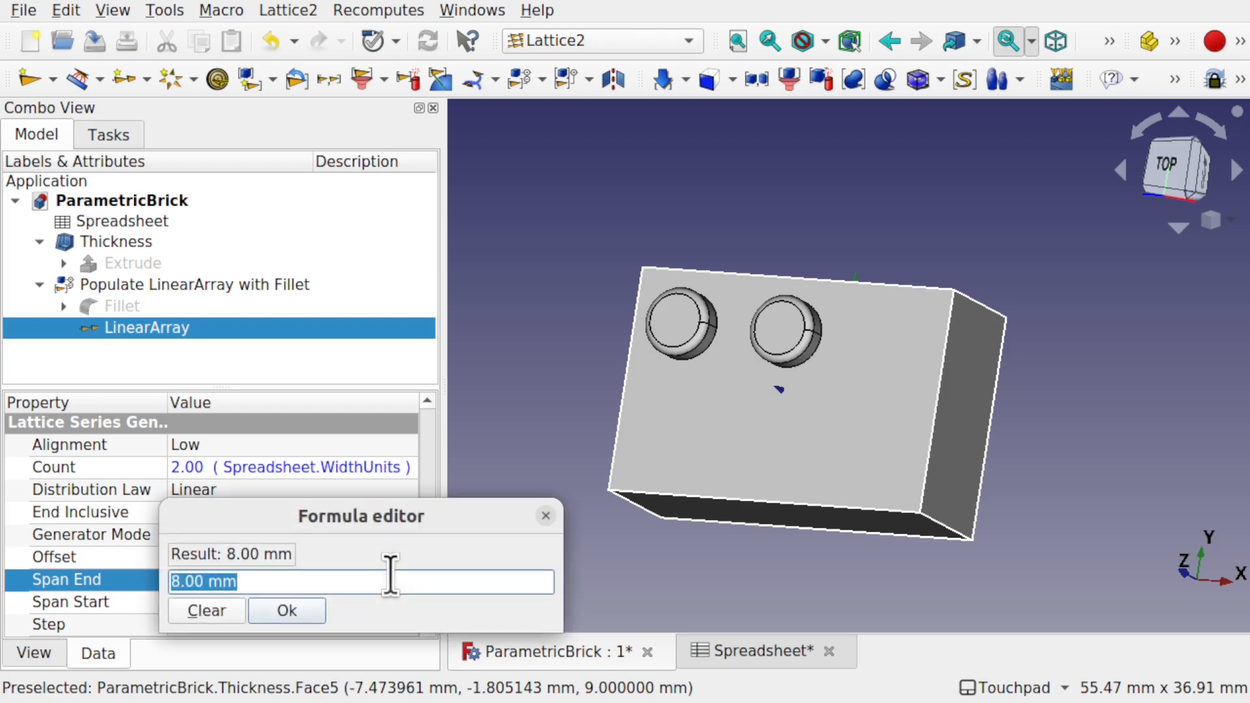
{"action": "type", "text": "sp"}
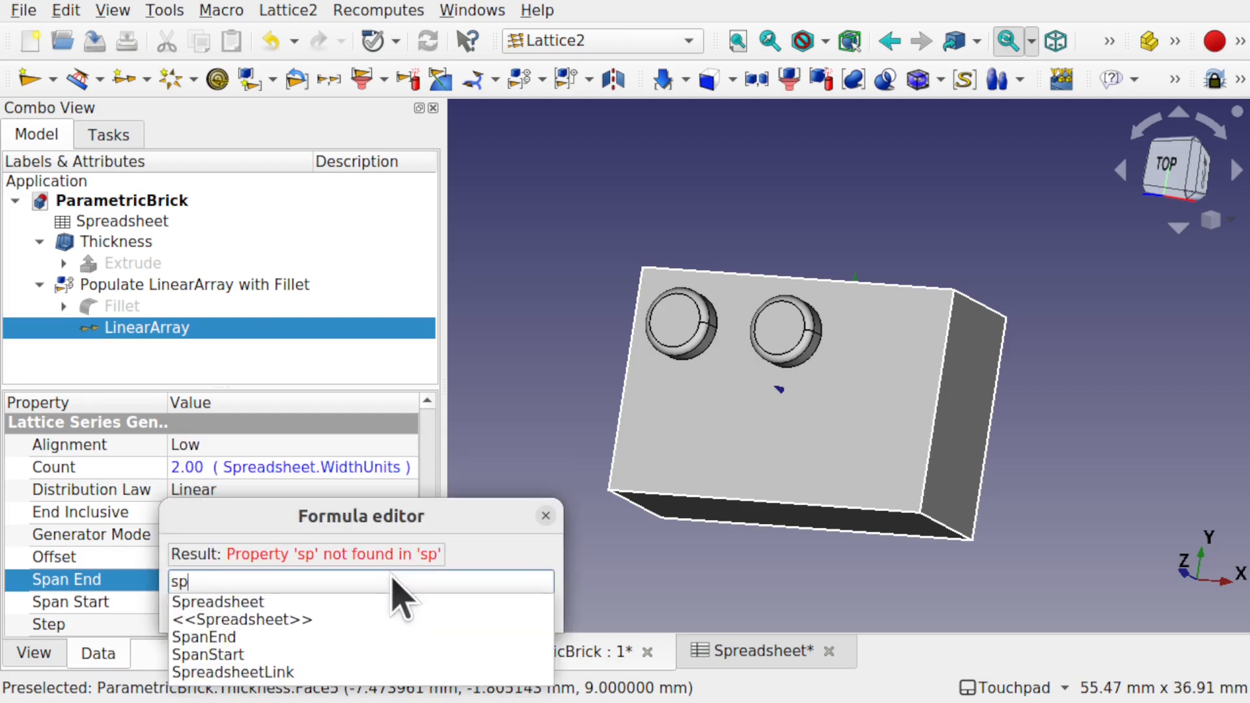
{"action": "key", "text": "Down"}
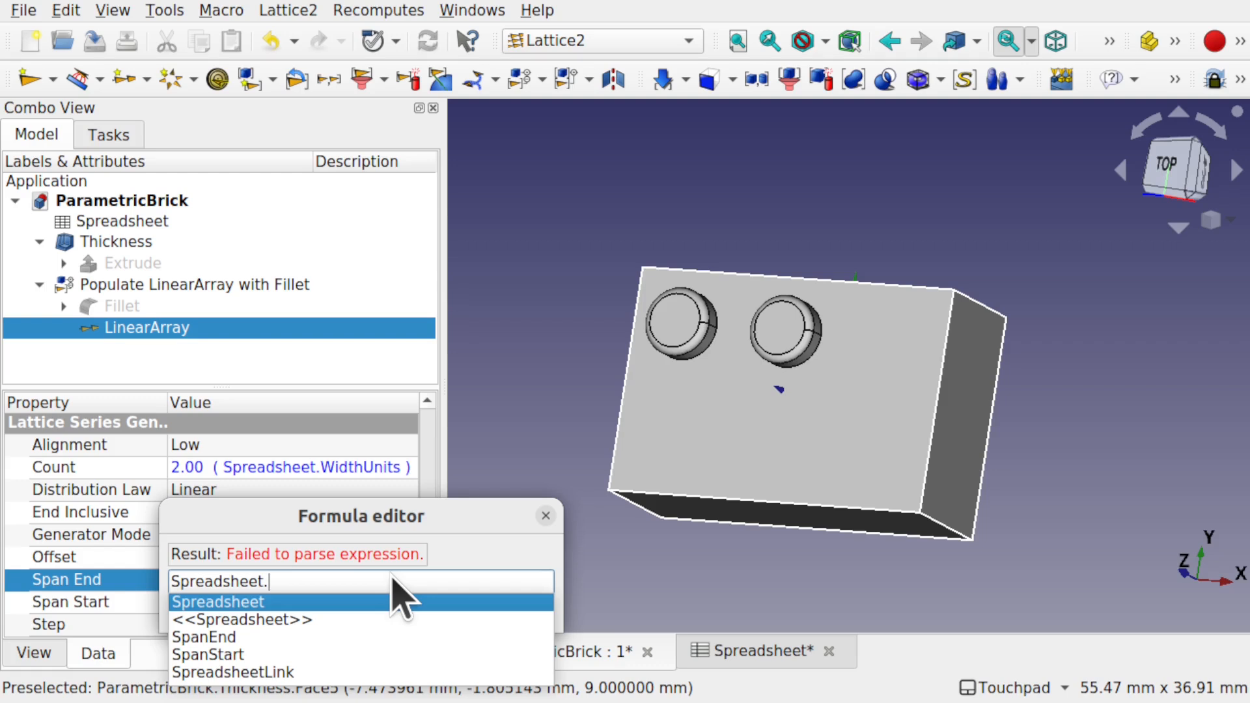
{"action": "type", "text": "hor"}
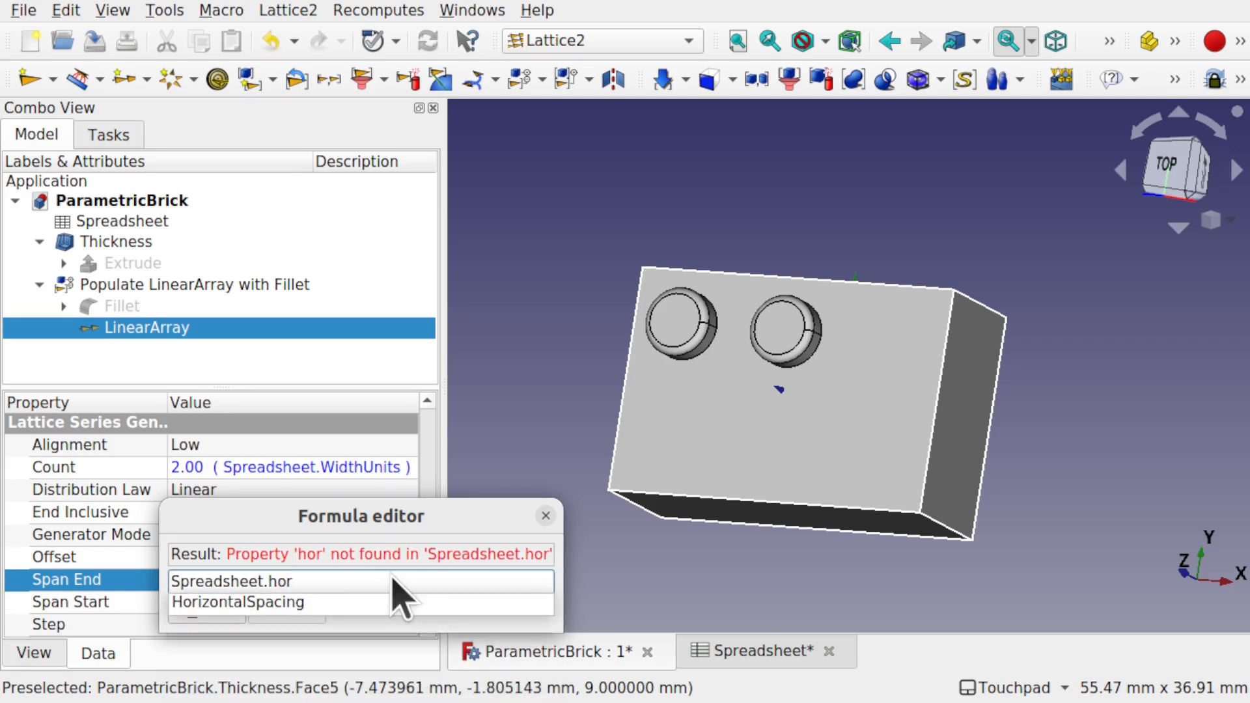
{"action": "key", "text": "Down"}
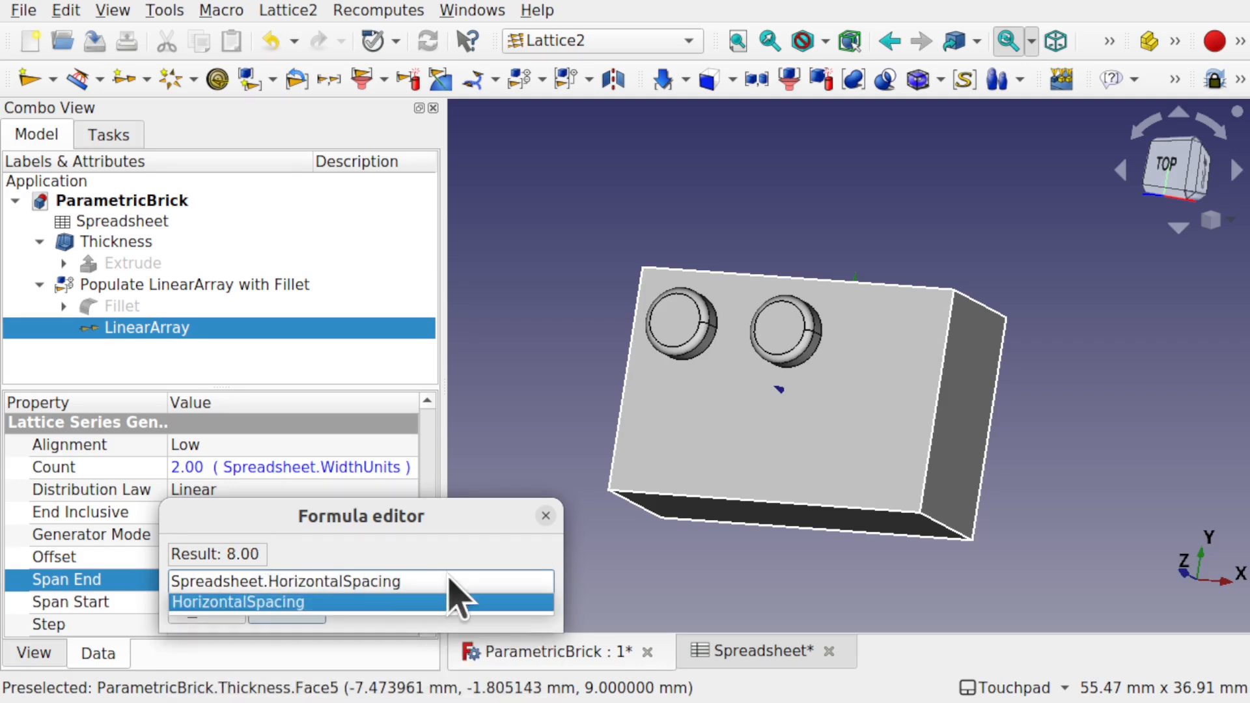
Extend the Span End formula by multiplying the horizontal spacing by Spreadsheet.LengthUnits.
{"action": "type", "text": "*"}
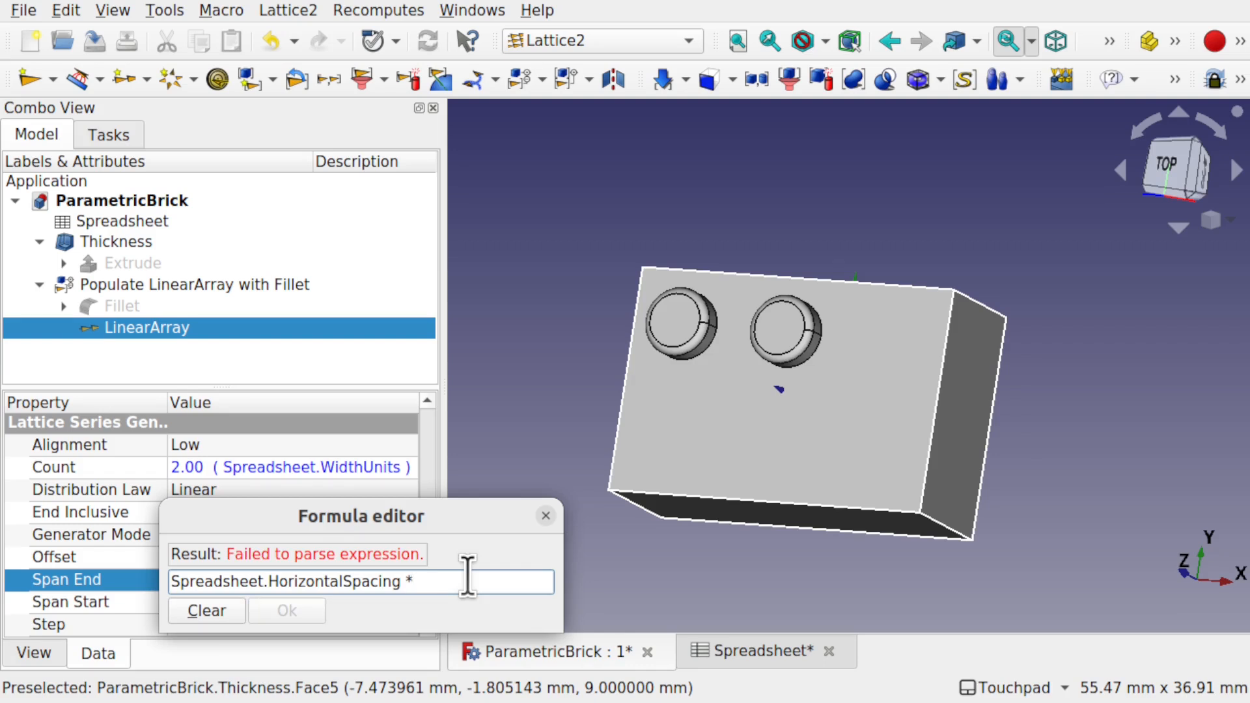
{"action": "type", "text": " u"}
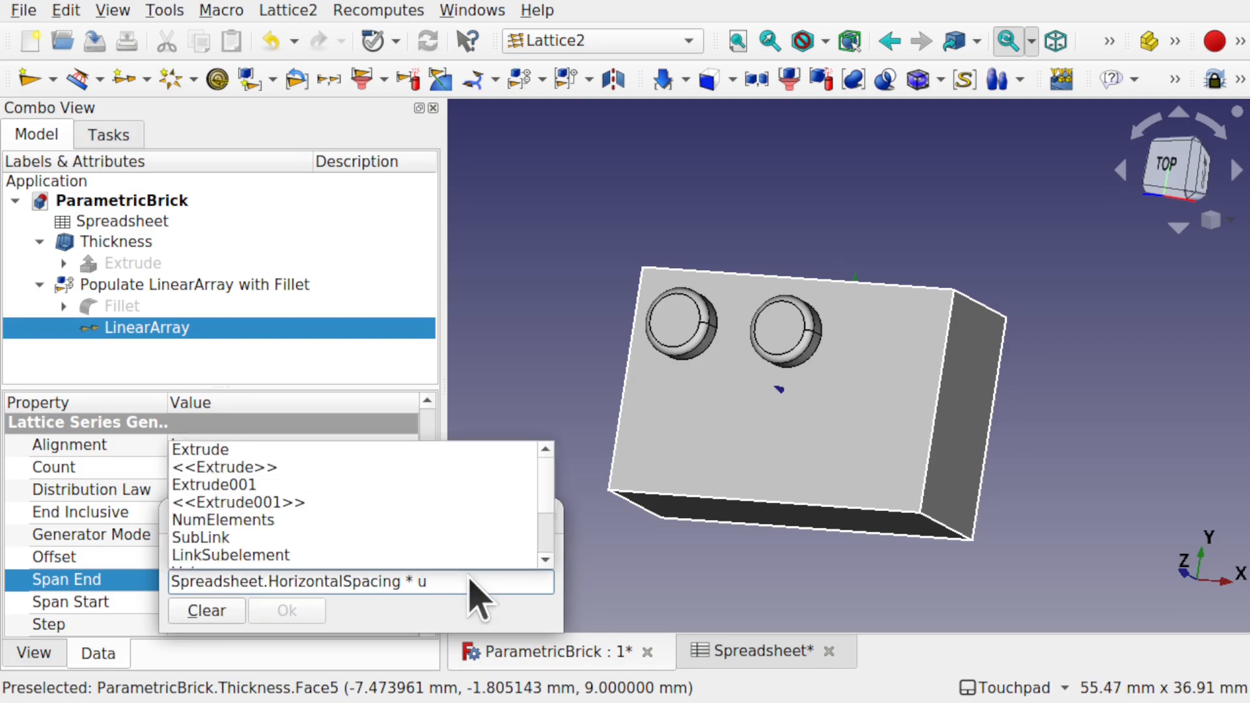
{"action": "key", "text": "BackSpace"}
{"action": "type", "text": "spre"}
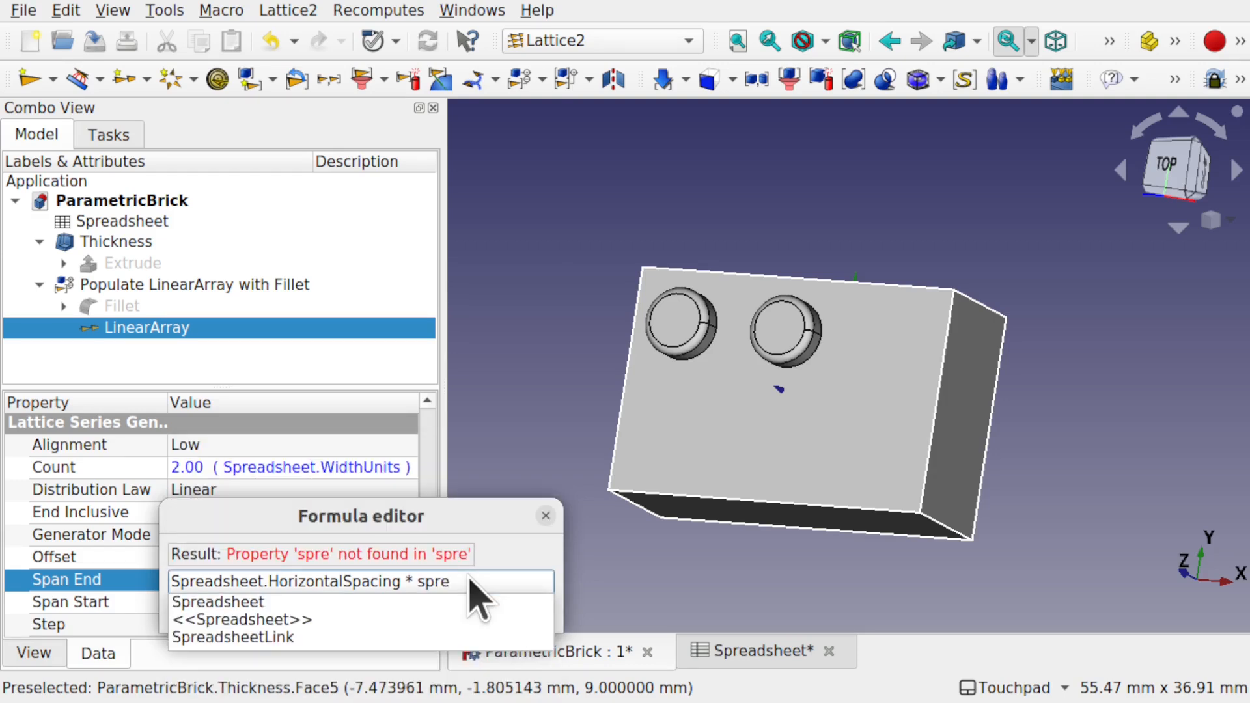
{"action": "key", "text": "Down"}
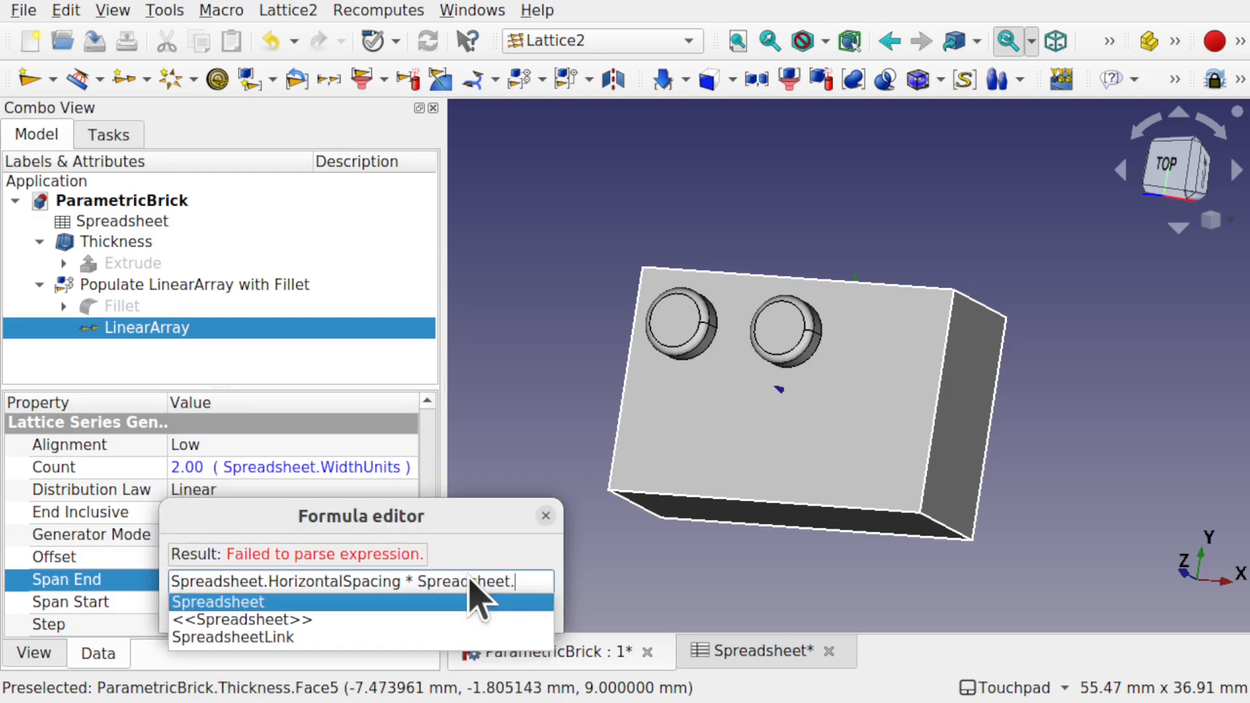
{"action": "type", "text": "le"}
{"action": "key", "text": "Down"}
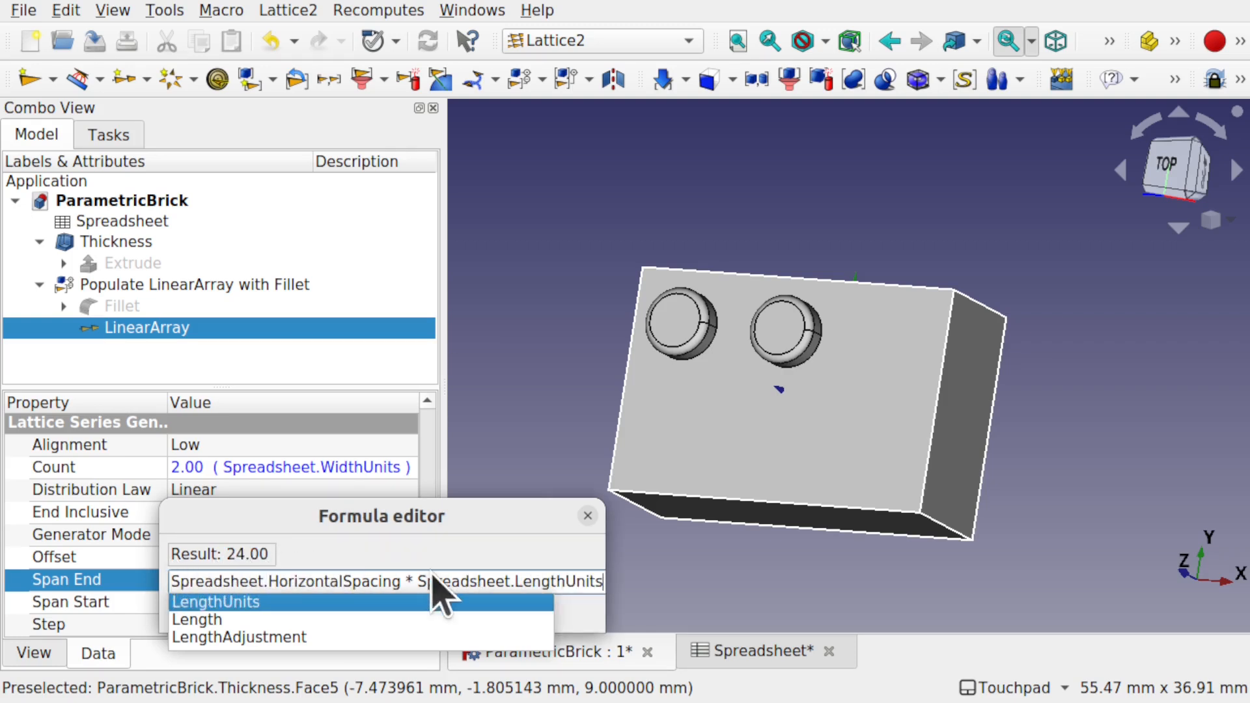
Change the multiplier in the Span End formula to (Spreadsheet.LengthUnits-1), apply it and check the stud positions on the brick.
{"action": "type", "text": "-1"}
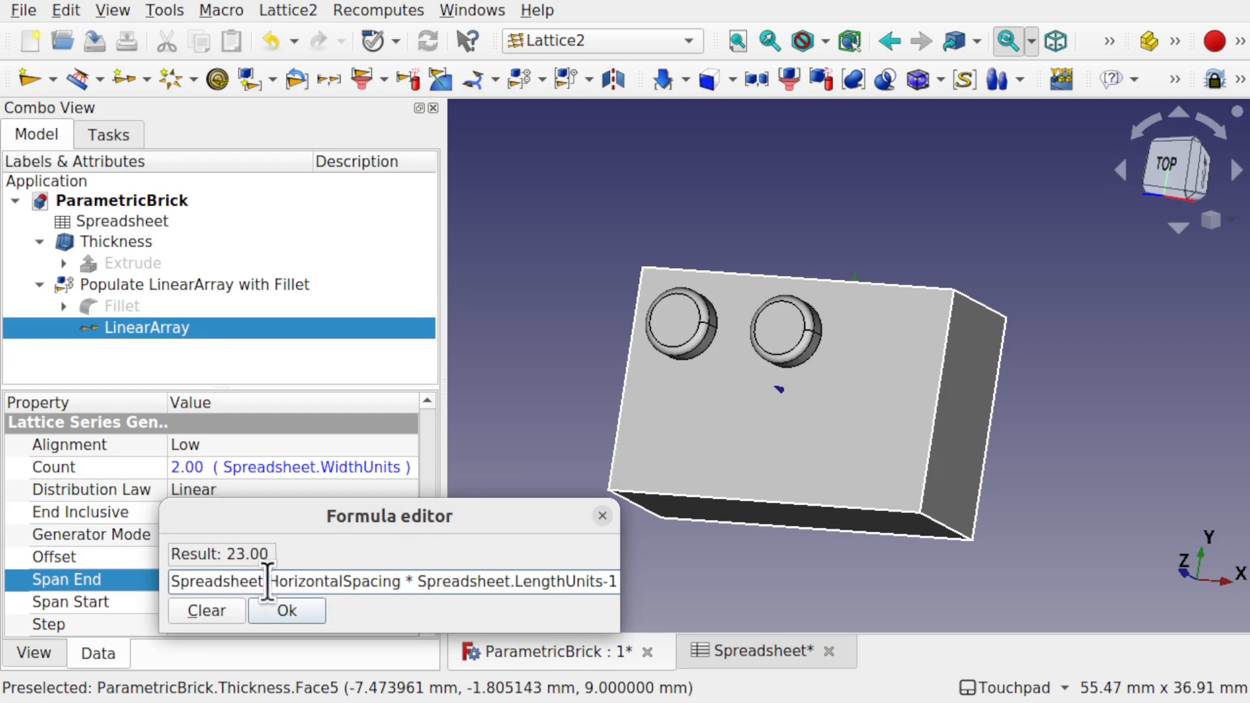
{"action": "type", "text": ")"}
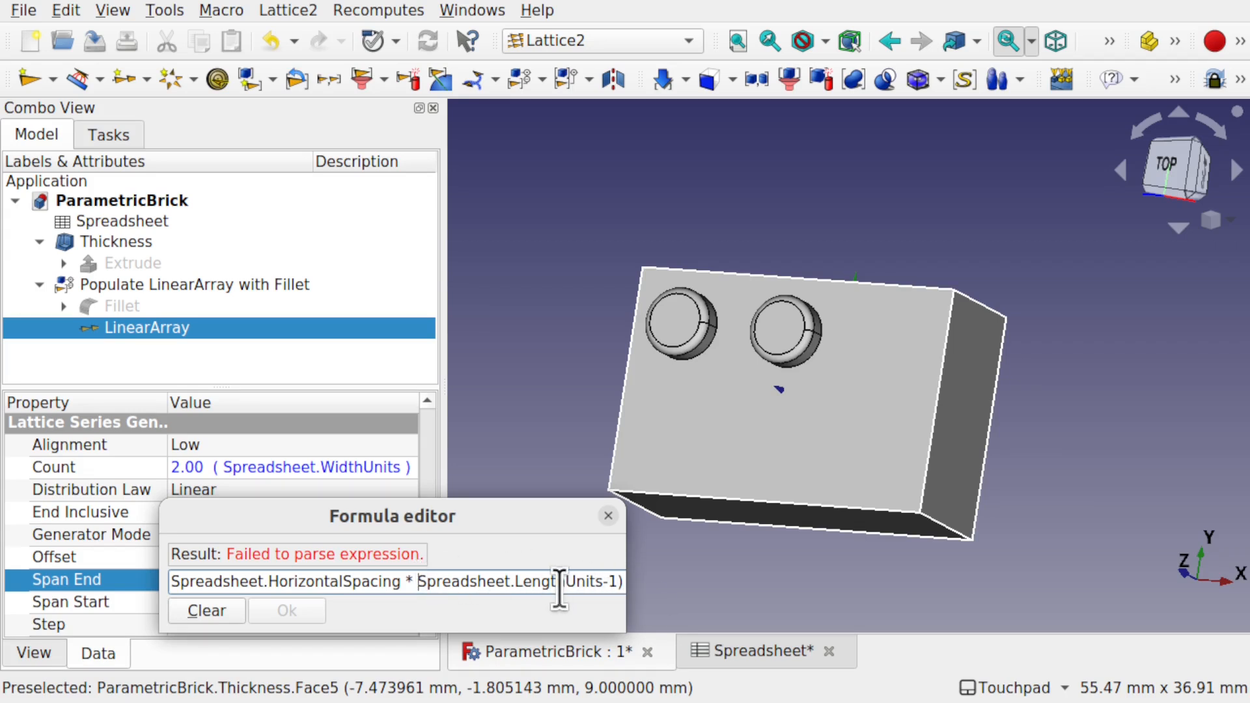
{"action": "type", "text": "("}
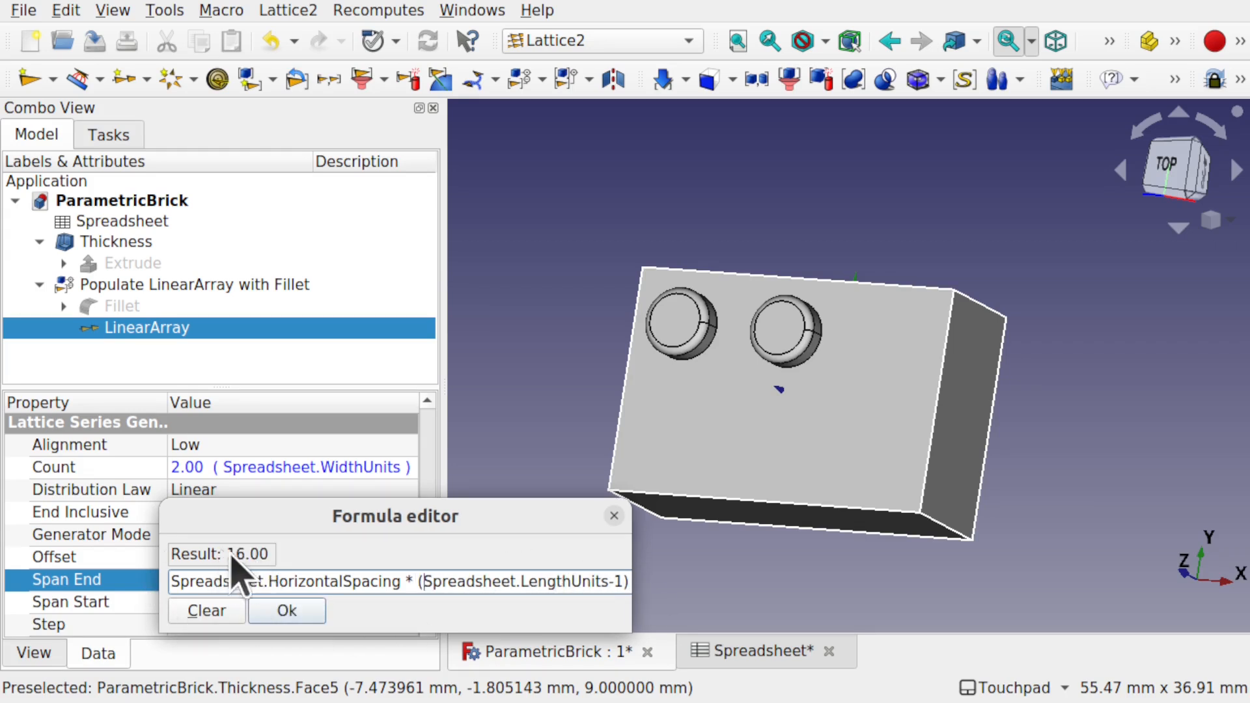
{"action": "left_click", "coordinate": [304, 616]}
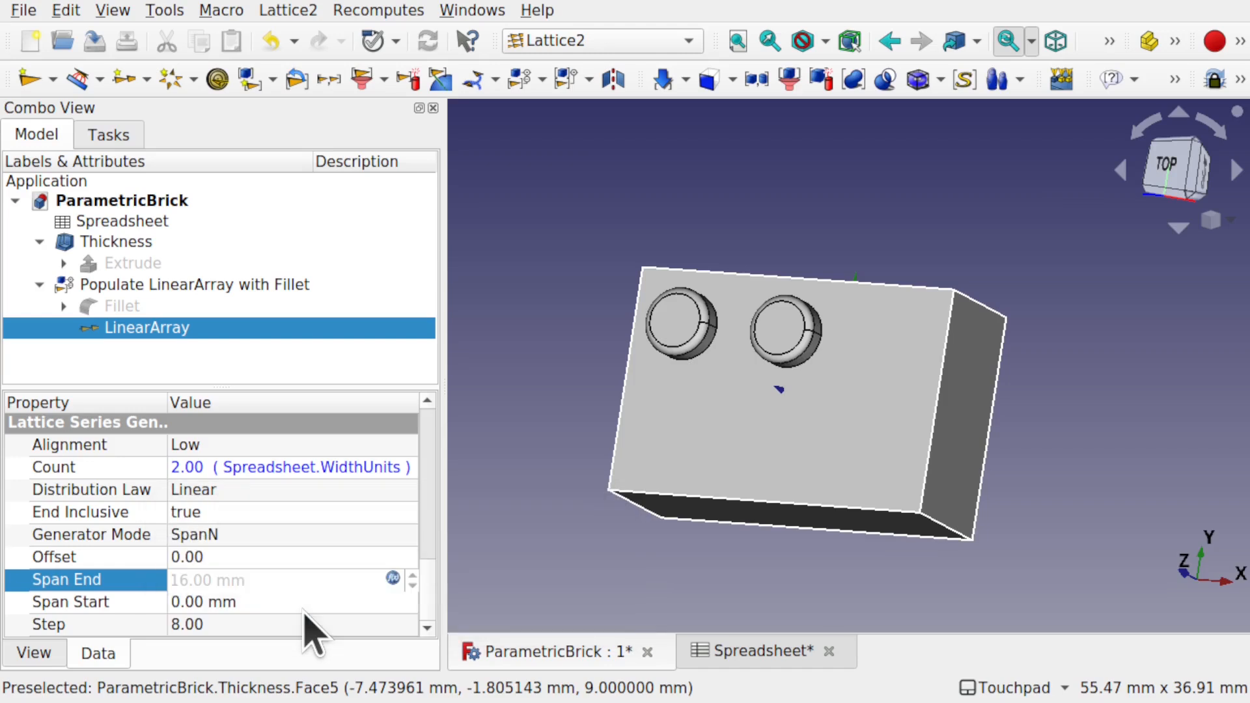
{"action": "left_click", "coordinate": [535, 524]}
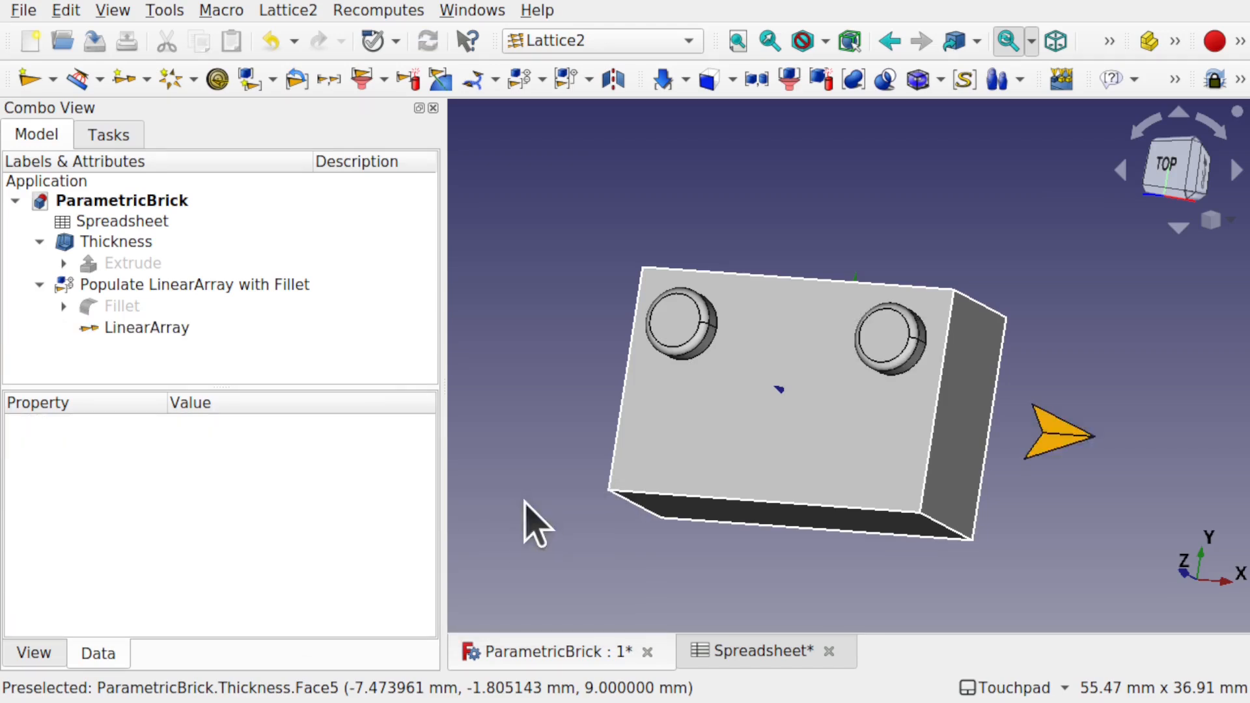
{"action": "left_click_drag", "start_coordinate": [837, 395], "coordinate": [865, 388], "text": "shift"}
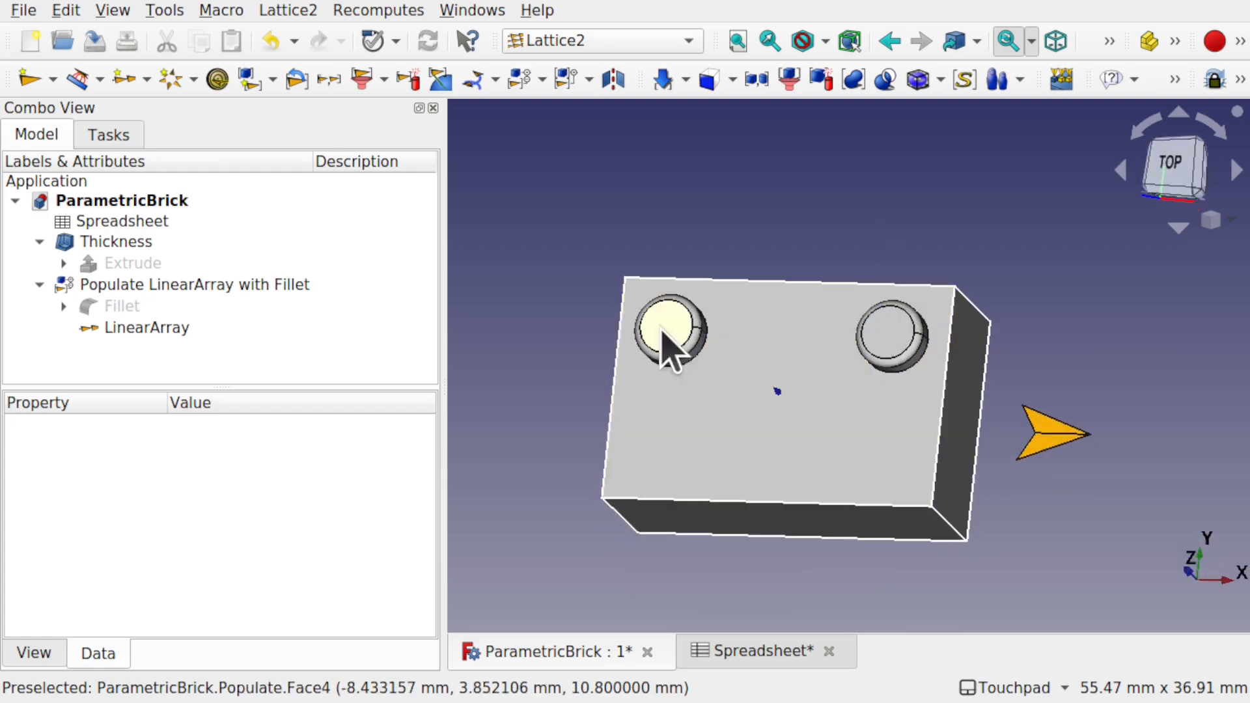
Change the LinearArray's Count formula to Spreadsheet.LengthUnits and inspect the stud row on the brick.
{"action": "left_click", "coordinate": [162, 328]}
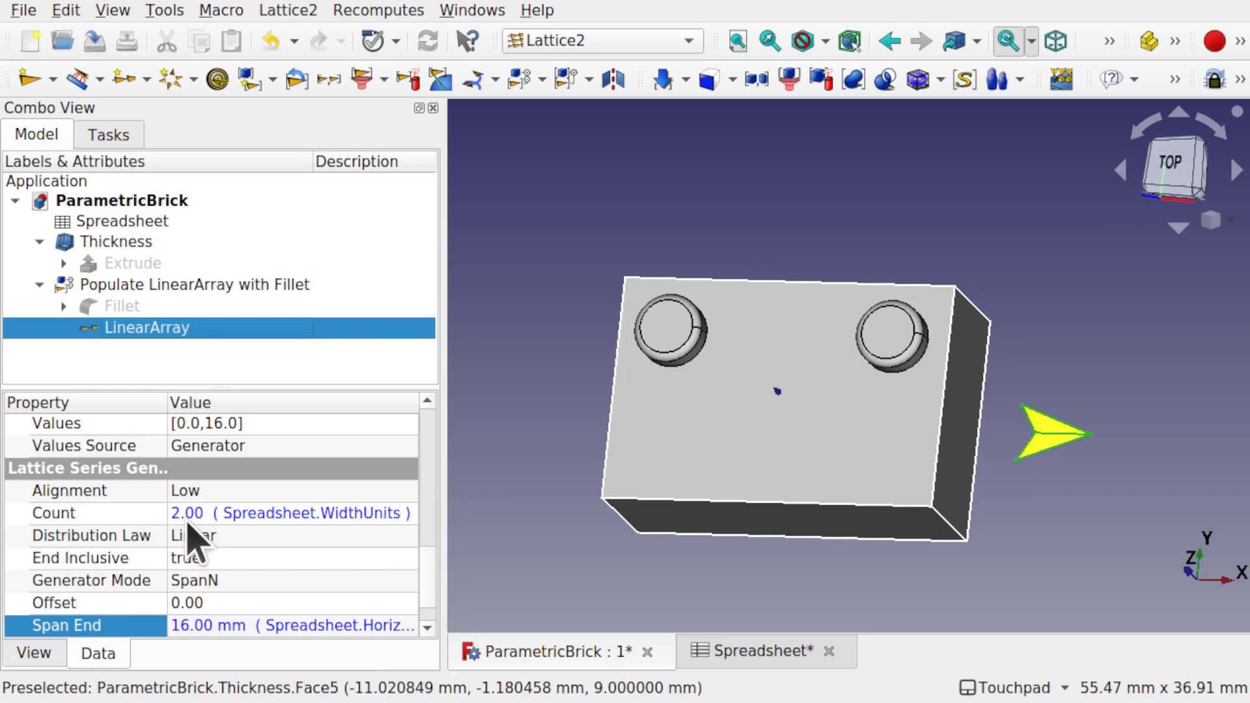
{"action": "left_click", "coordinate": [393, 514]}
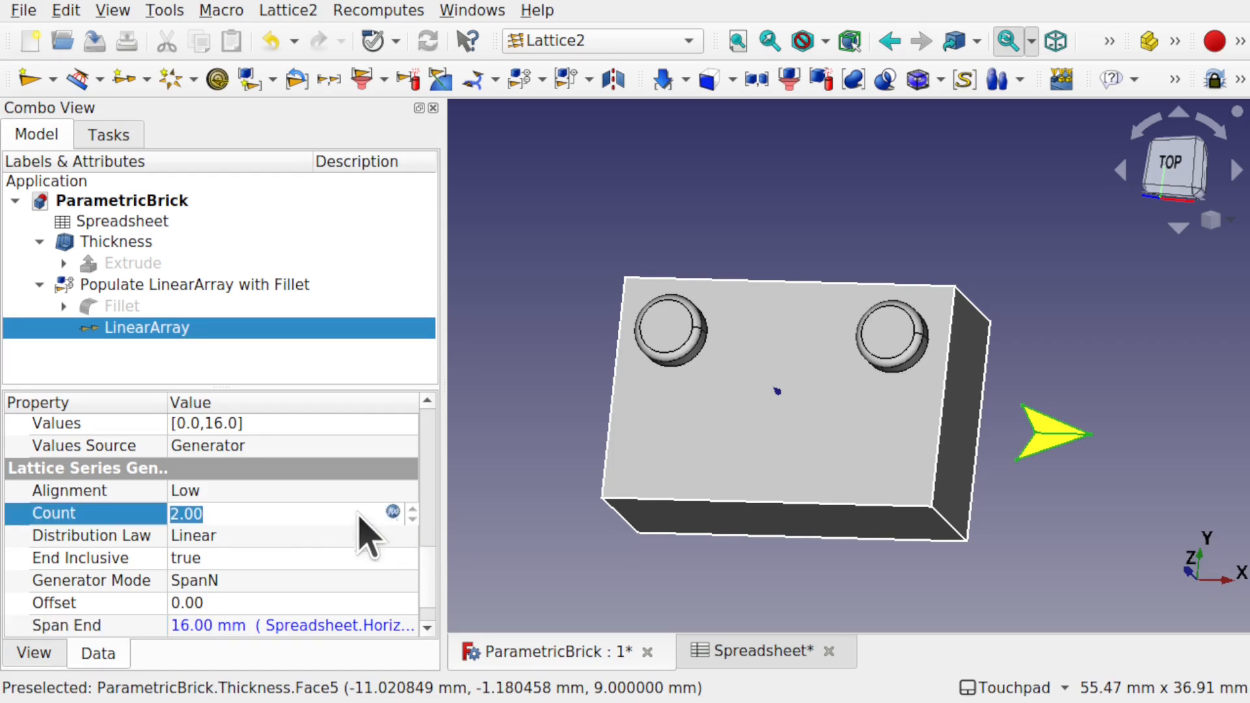
{"action": "left_click", "coordinate": [393, 511]}
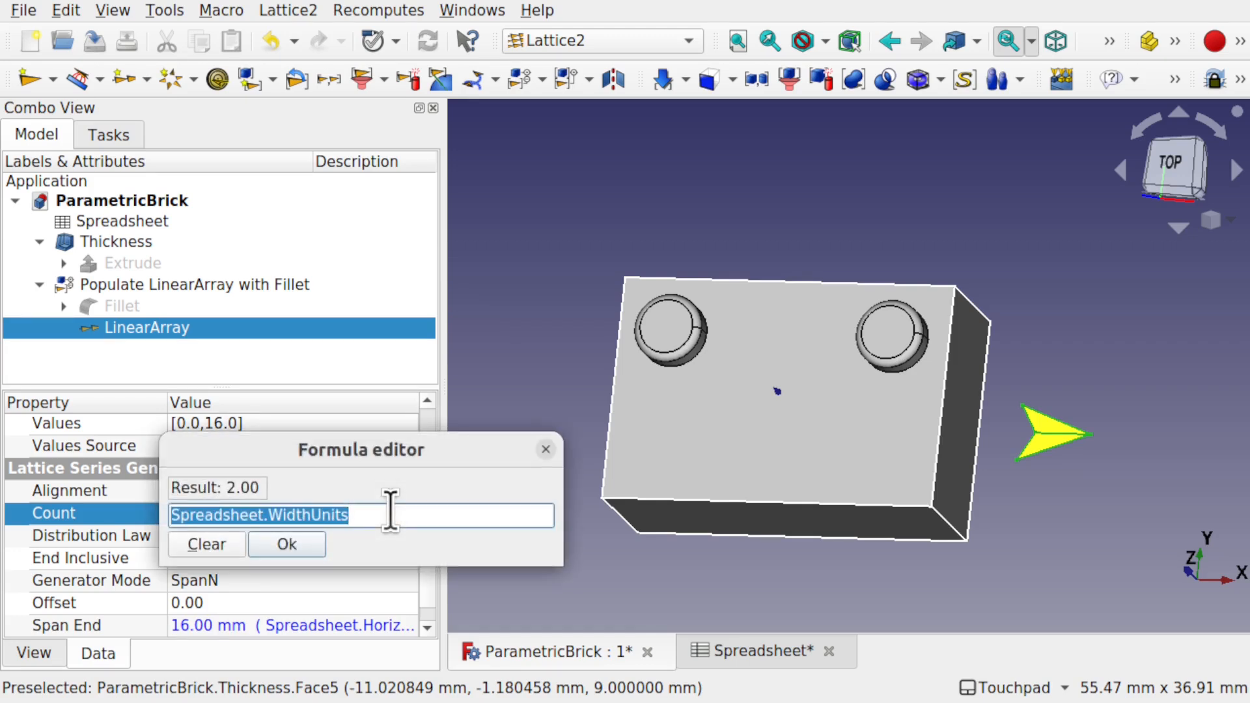
{"action": "left_click", "coordinate": [312, 514]}
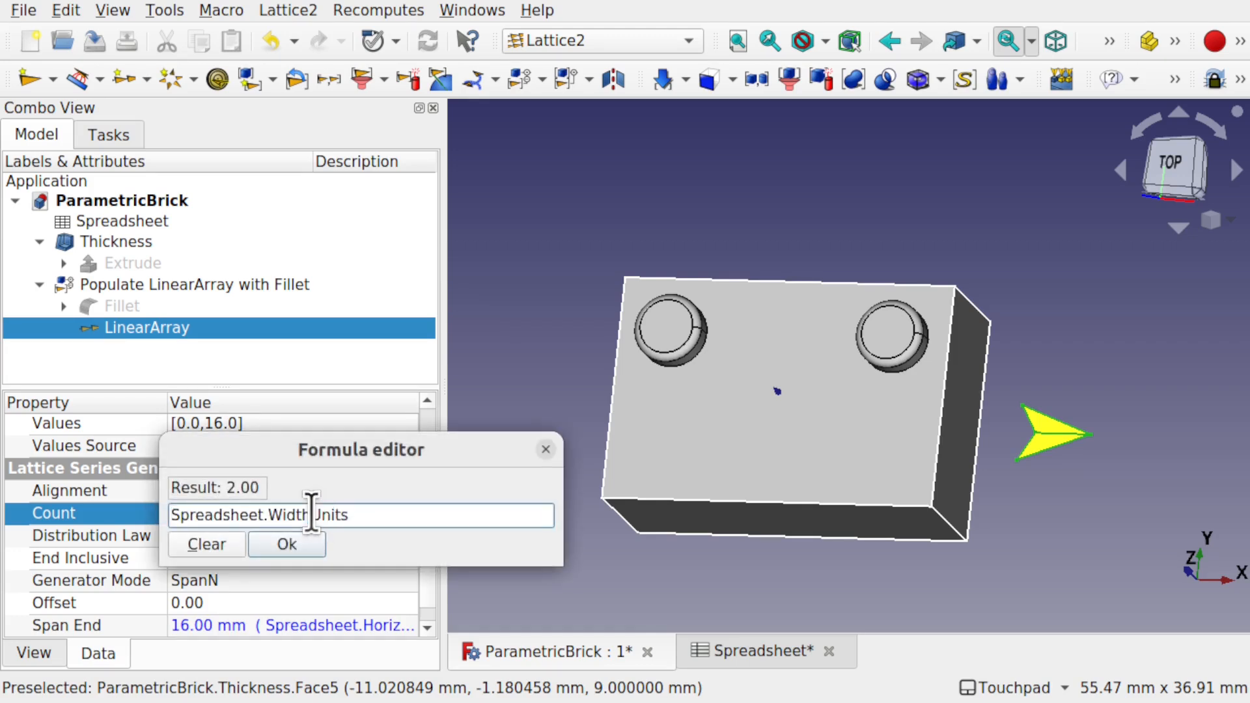
{"action": "key", "text": "BackSpace"}
{"action": "type", "text": "Length"}
{"action": "left_click", "coordinate": [286, 535]}
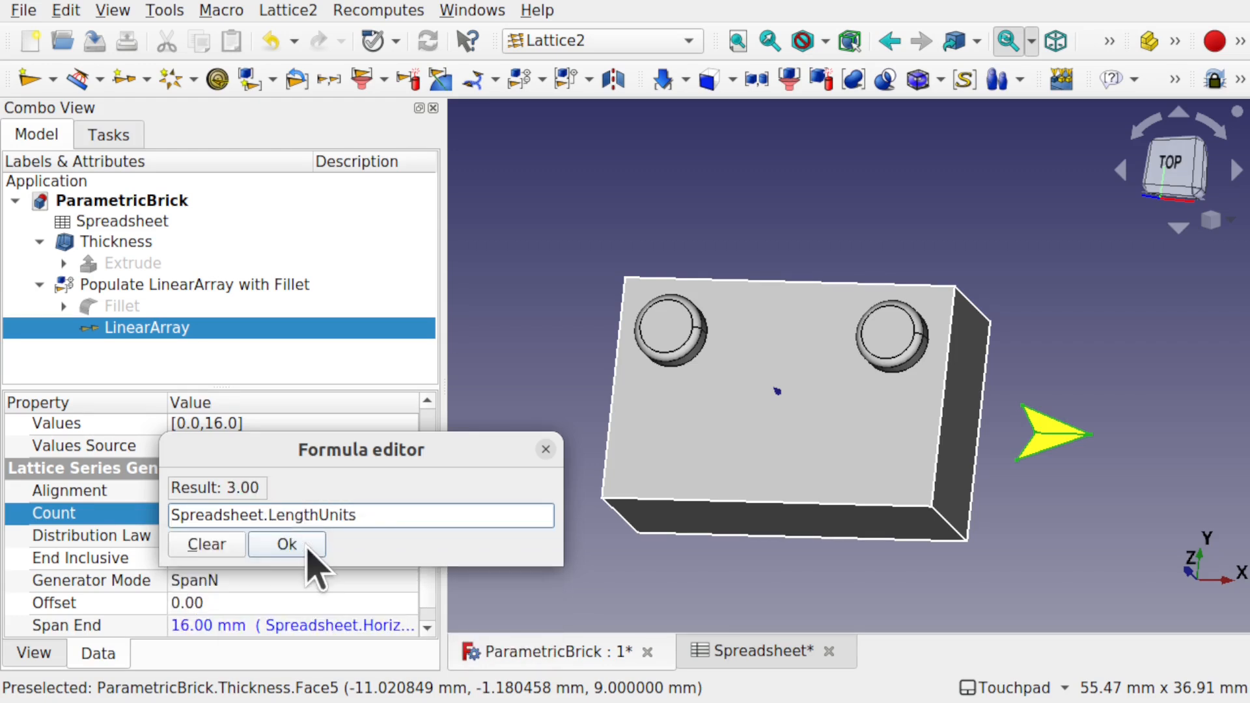
{"action": "left_click", "coordinate": [296, 546]}
{"action": "left_click", "coordinate": [495, 533]}
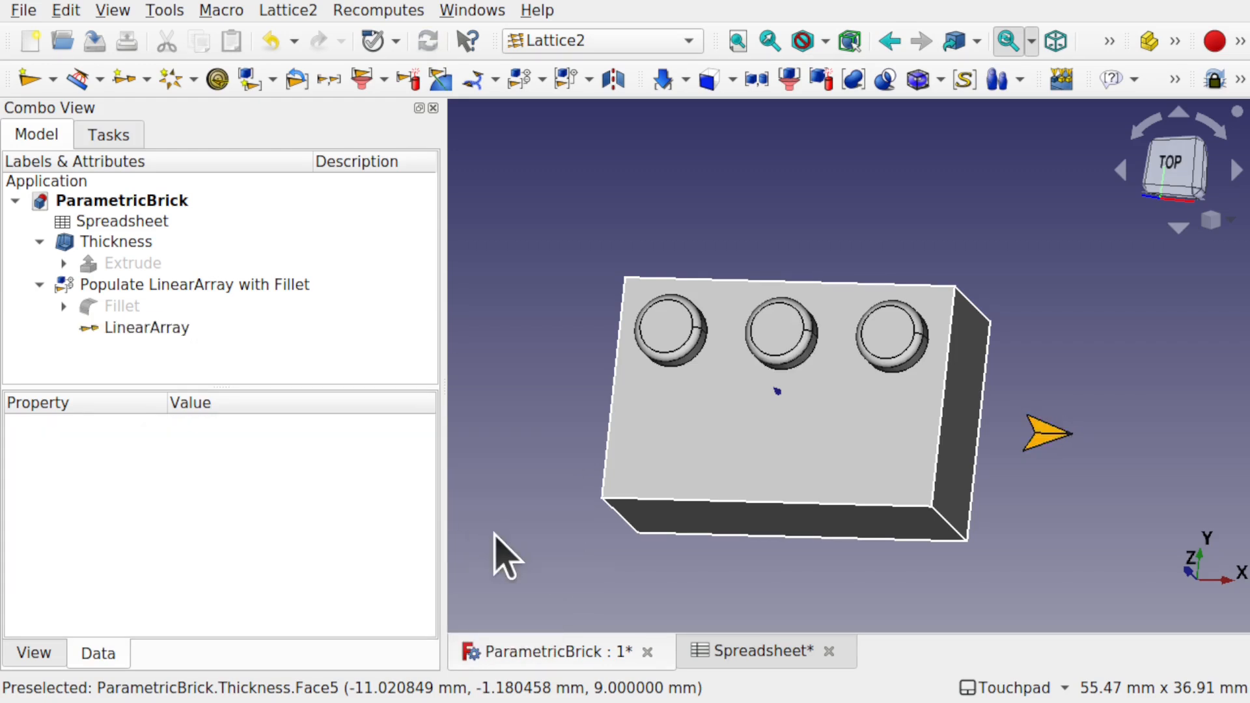
{"action": "left_click_drag", "start_coordinate": [646, 436], "coordinate": [658, 460], "text": "shift"}
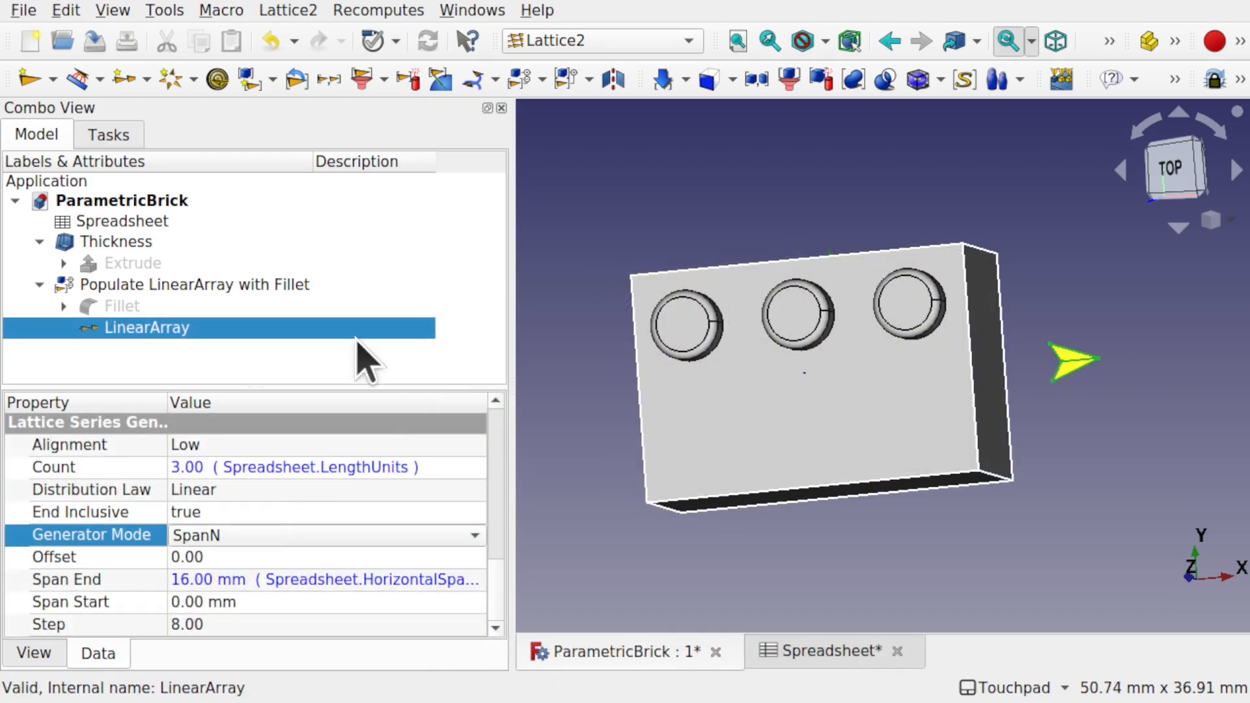
Set LengthUnits to 4 in the spreadsheet and check the stud row in the 3D model.
{"action": "left_click", "coordinate": [798, 651]}
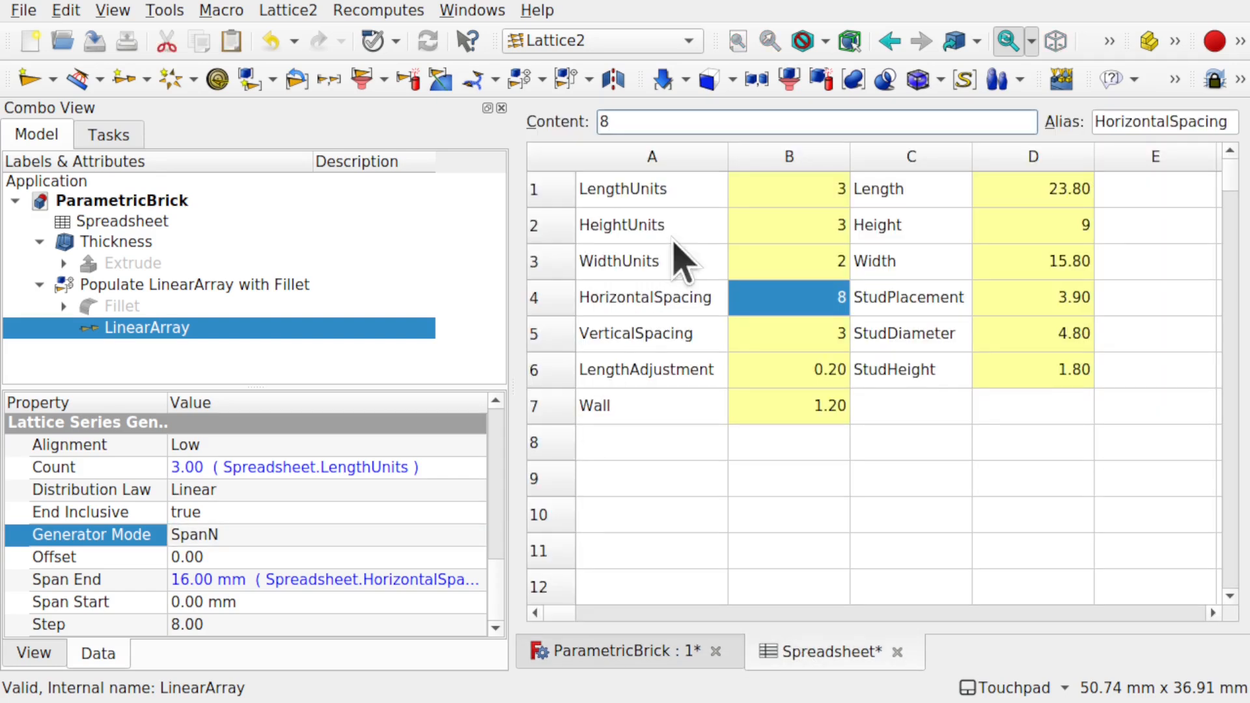
{"action": "left_click", "coordinate": [794, 195]}
{"action": "double_click", "coordinate": [792, 190]}
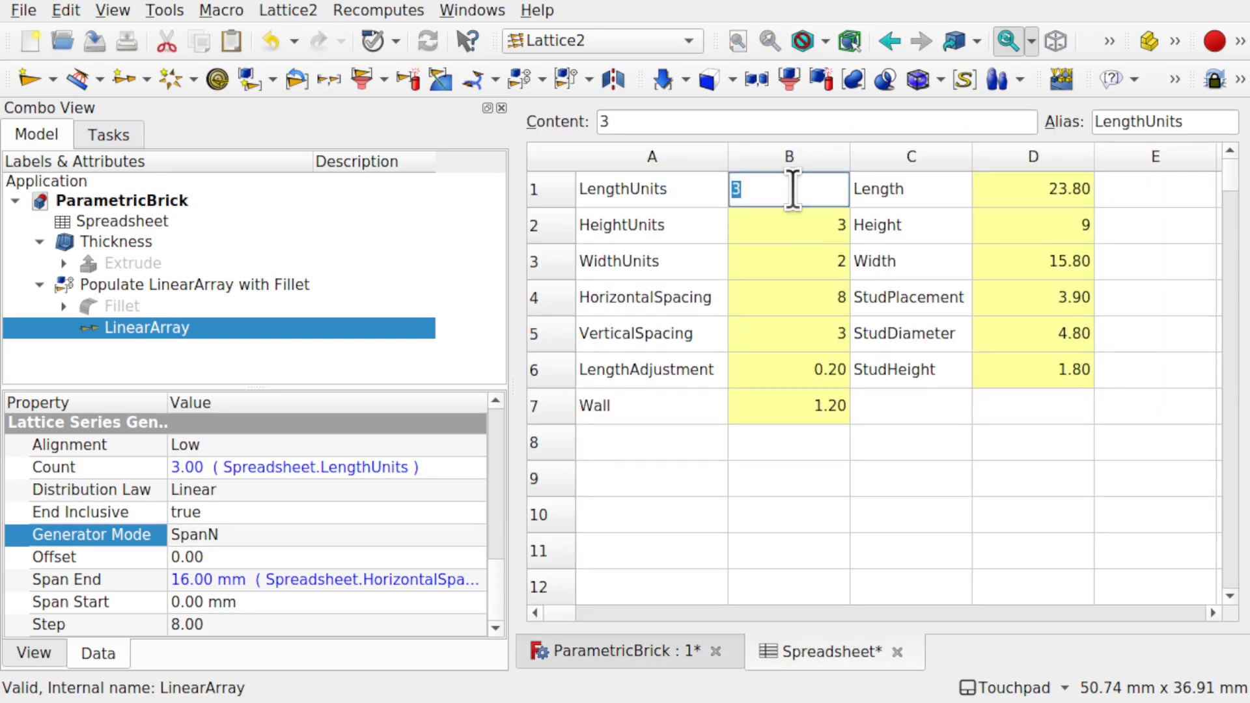
{"action": "type", "text": "4"}
{"action": "key", "text": "Return"}
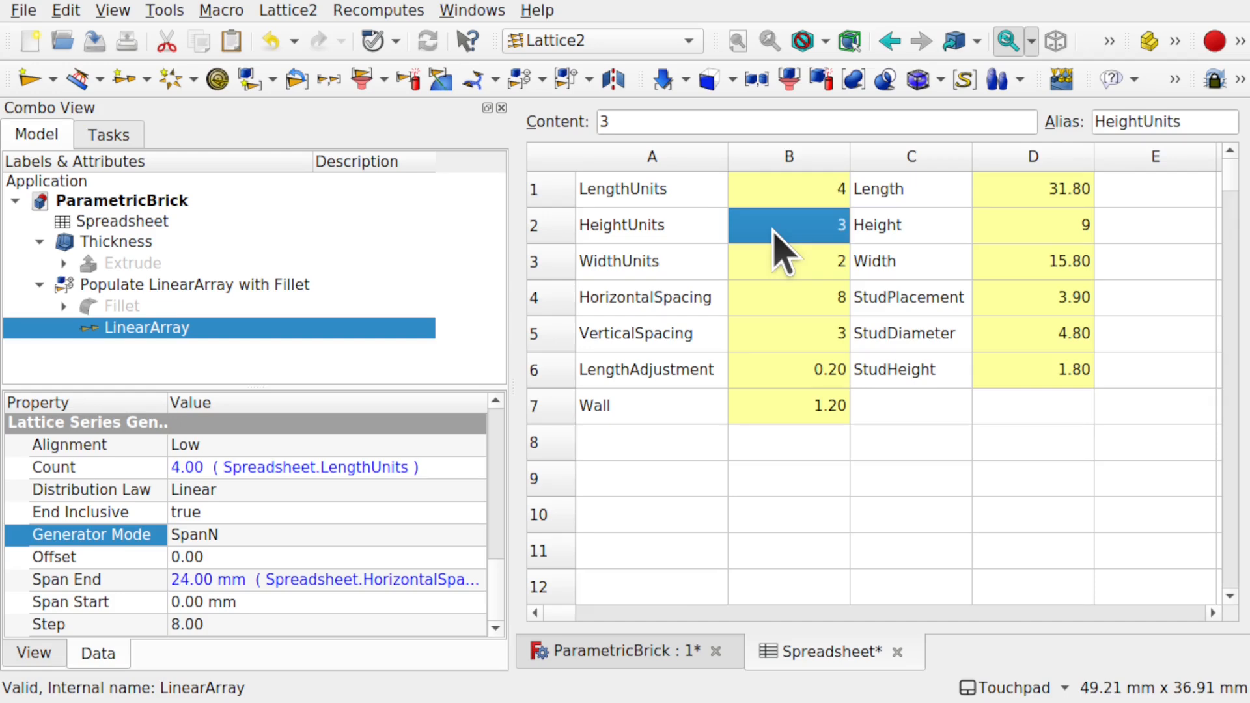
{"action": "left_click", "coordinate": [612, 651]}
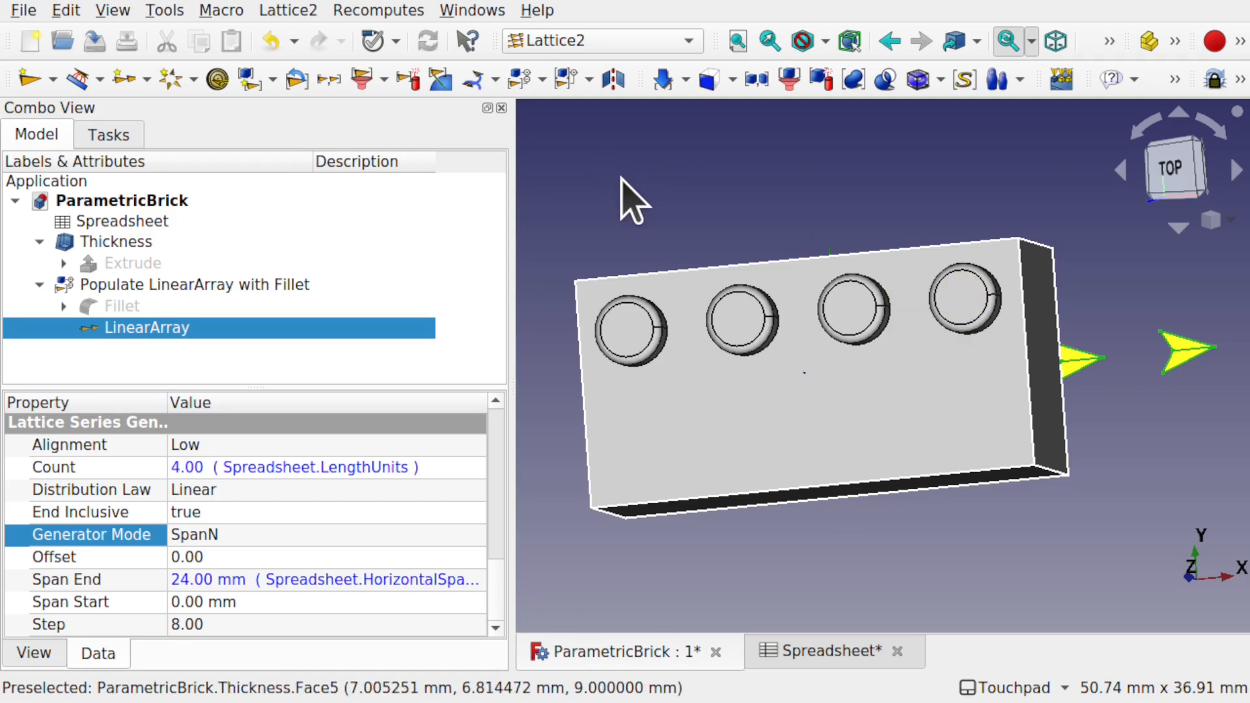
{"action": "left_click", "coordinate": [622, 176]}
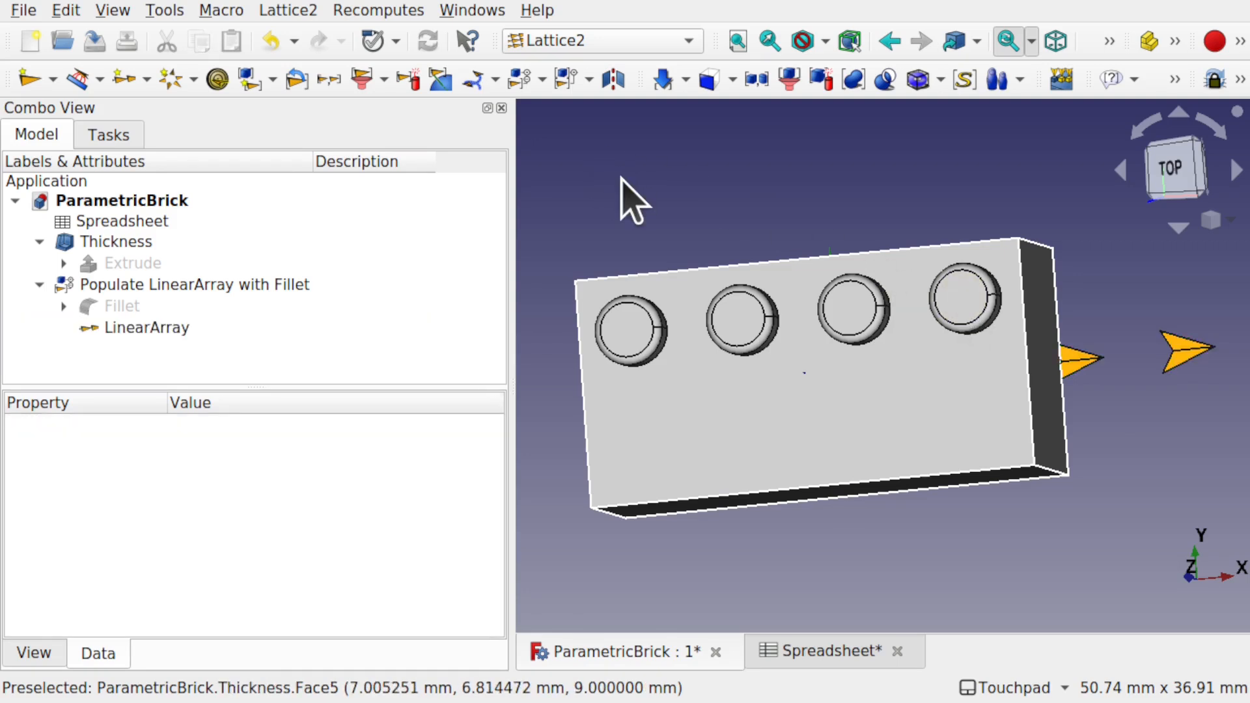
Create a second Lattice2 linear array and inspect its direction under the brick and its series generator settings.
{"action": "left_click", "coordinate": [120, 79]}
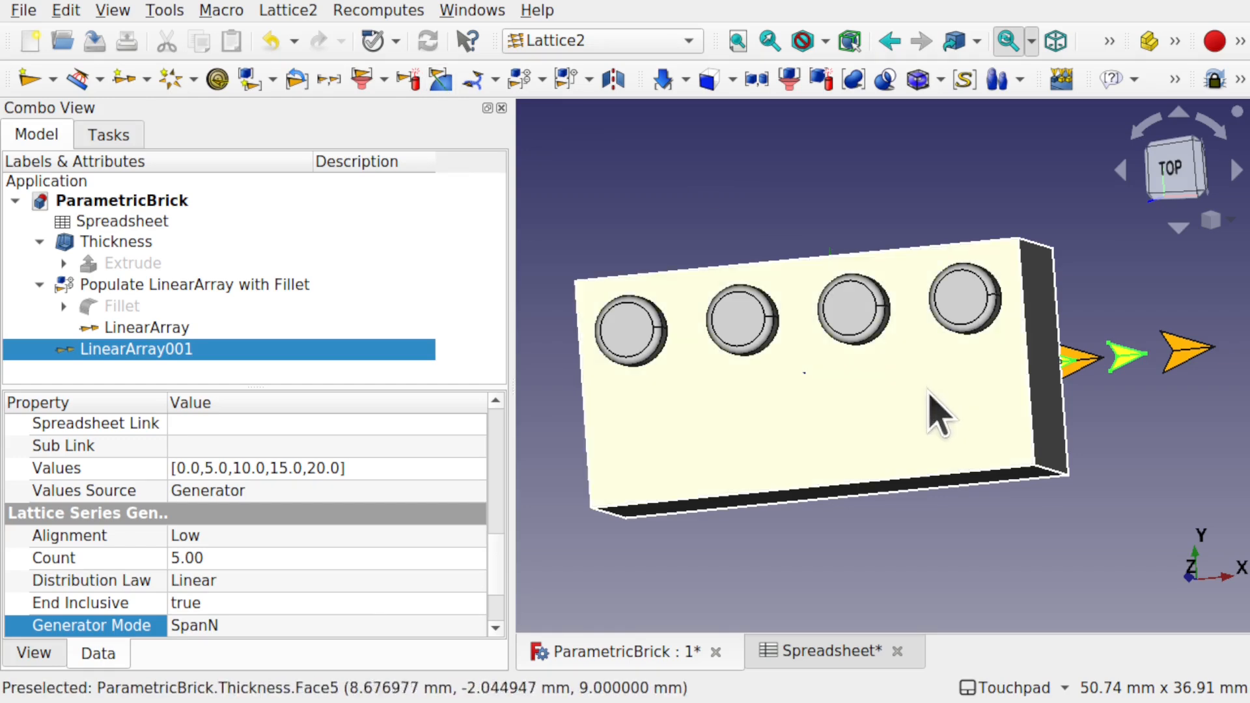
{"action": "left_click_drag", "start_coordinate": [973, 426], "coordinate": [777, 250], "text": "shift"}
{"action": "left_click_drag", "start_coordinate": [883, 389], "coordinate": [742, 316], "text": "shift"}
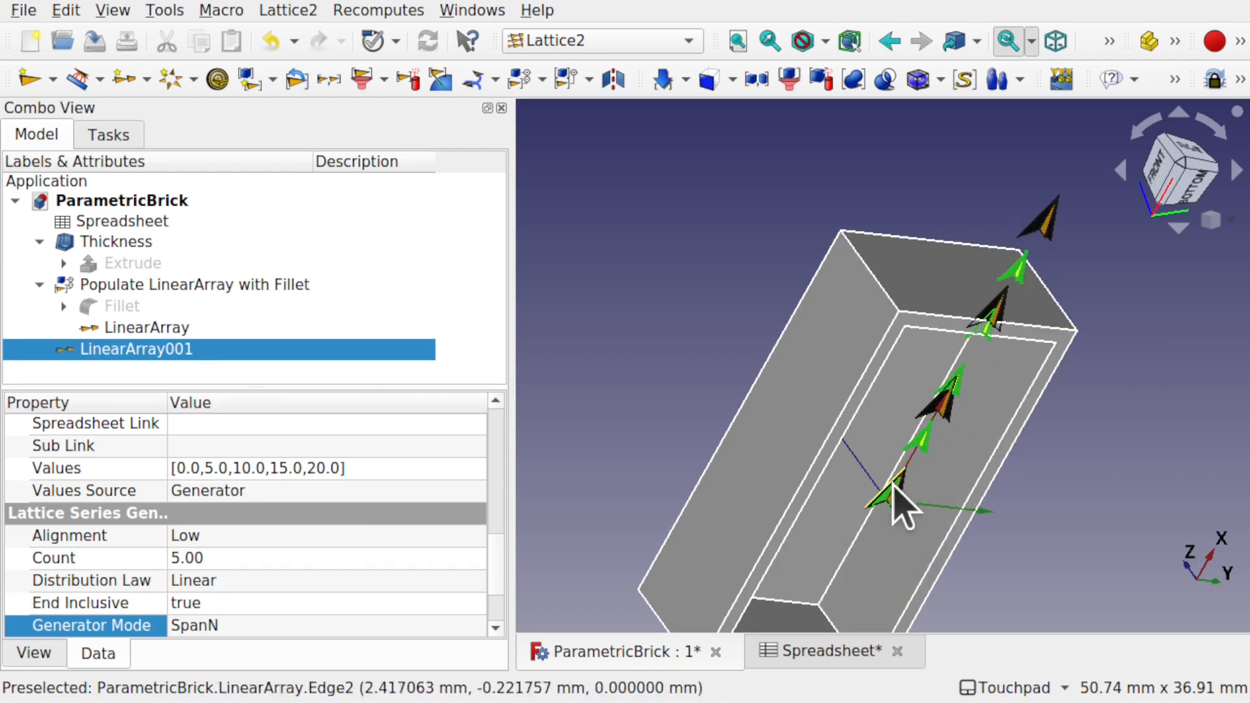
{"action": "left_click_drag", "start_coordinate": [966, 274], "coordinate": [887, 281], "text": "shift"}
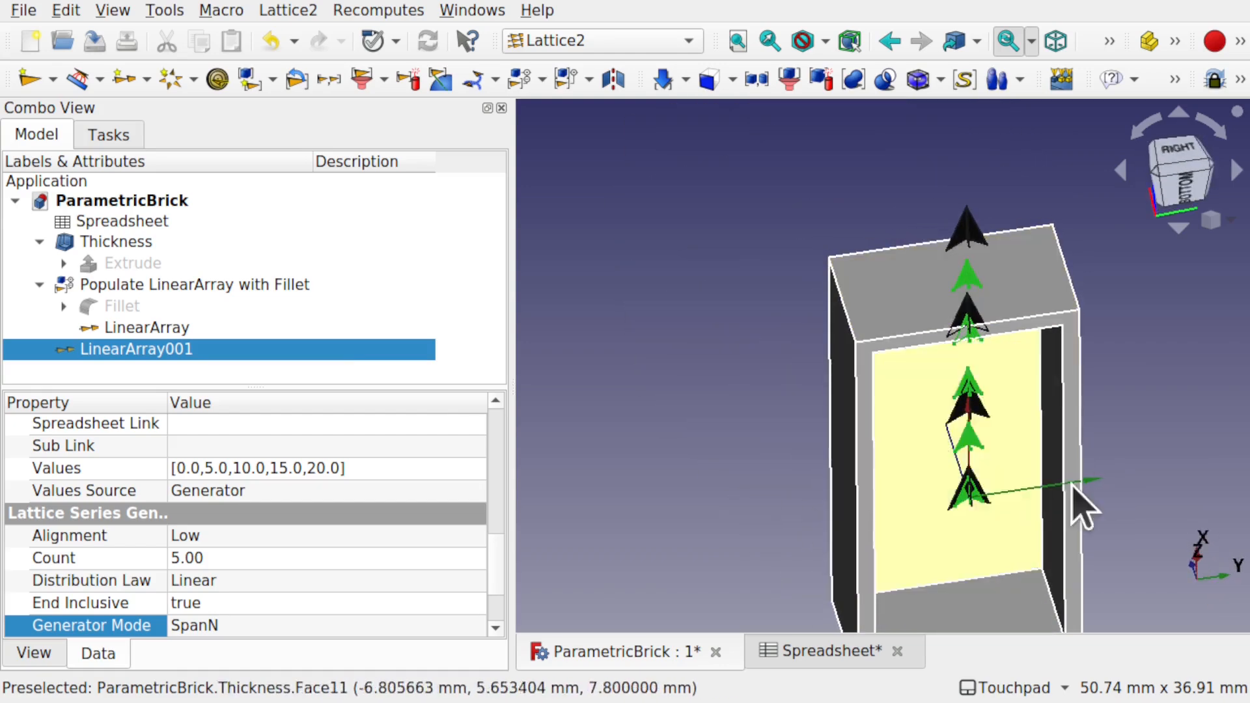
{"action": "left_click_drag", "start_coordinate": [867, 413], "coordinate": [993, 482], "text": "shift"}
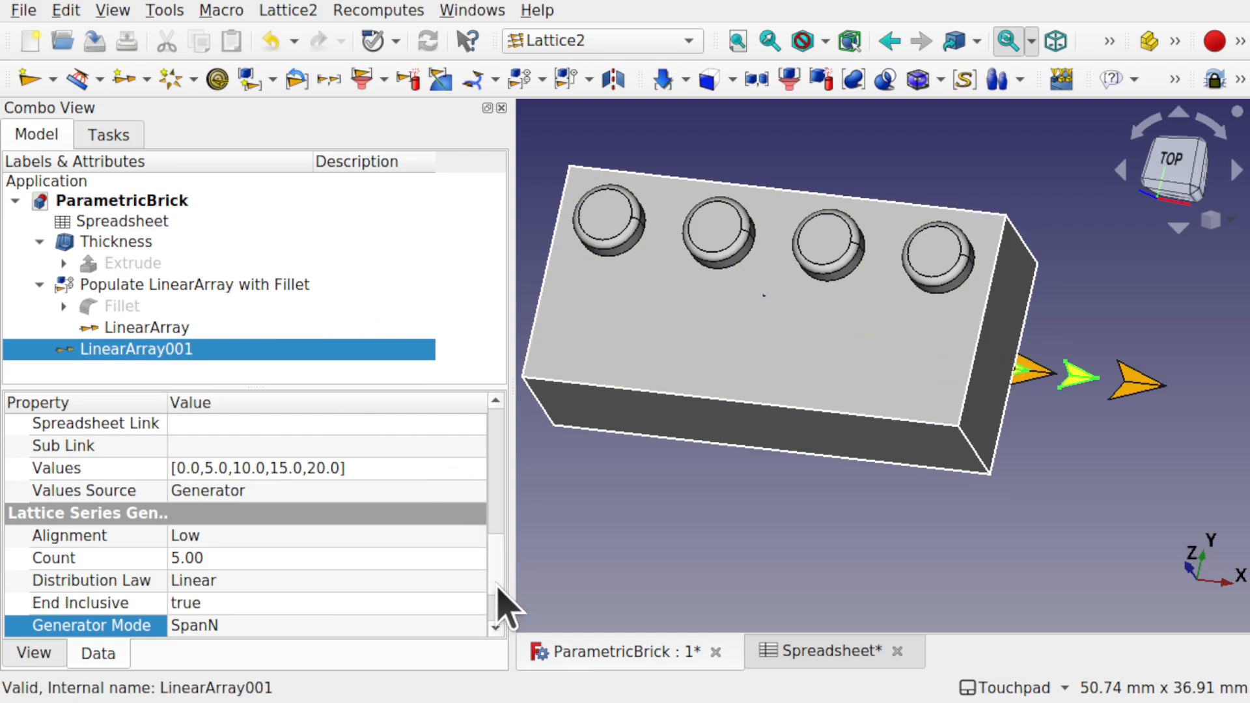
{"action": "scroll", "coordinate": [498, 587], "scroll_direction": "down", "scroll_amount": 3}
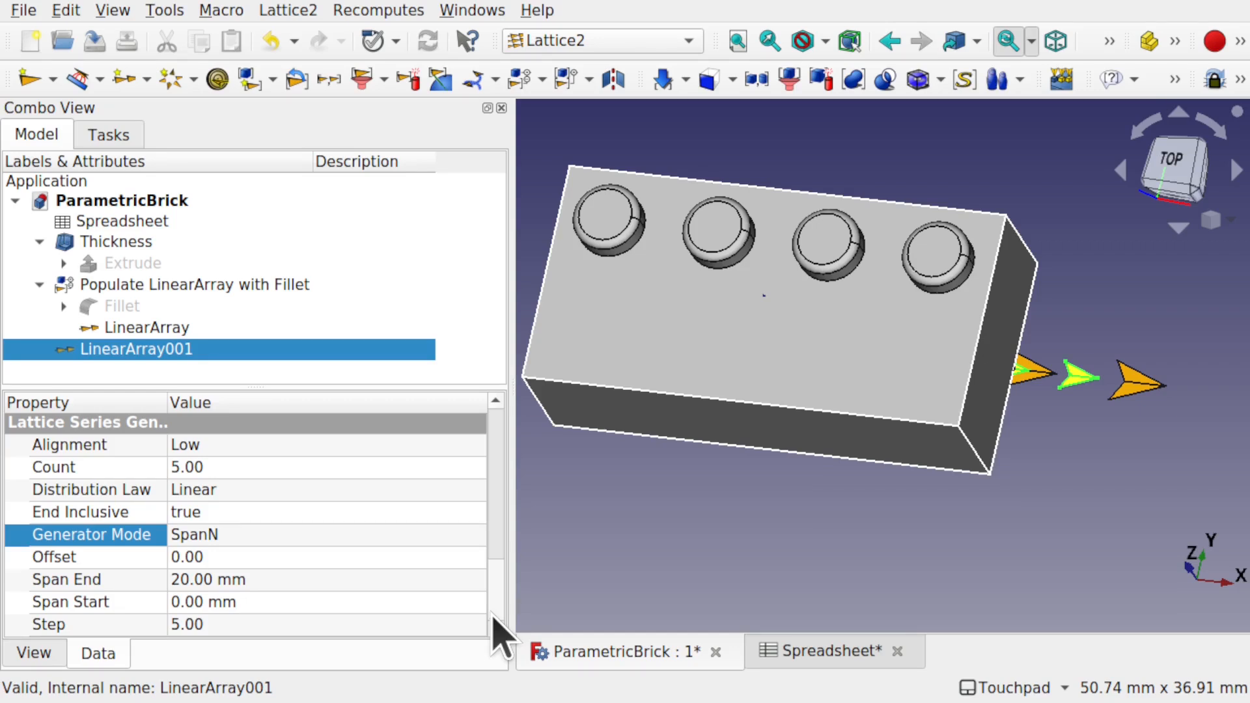
{"action": "scroll", "coordinate": [494, 605], "scroll_direction": "up", "scroll_amount": 3}
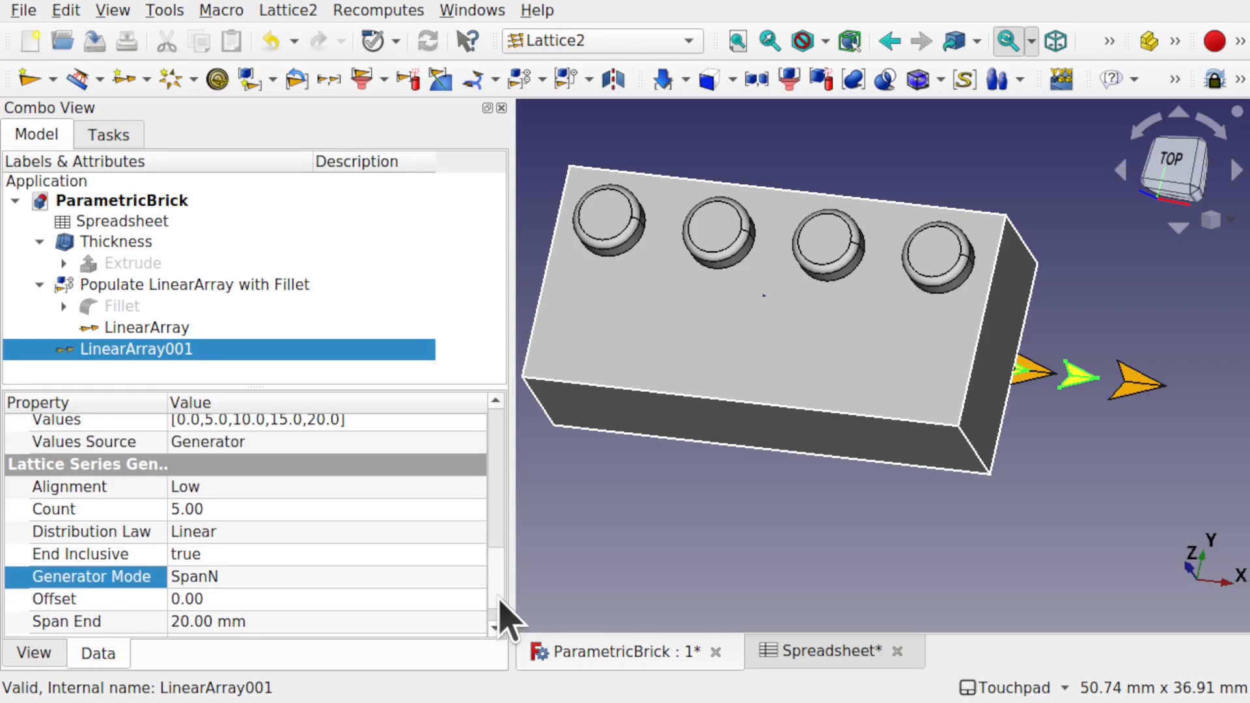
Set the direction vector of LinearArray001 to x 0 and y 1, and check its arrows around the brick.
{"action": "scroll", "coordinate": [509, 559], "scroll_direction": "up", "scroll_amount": 2}
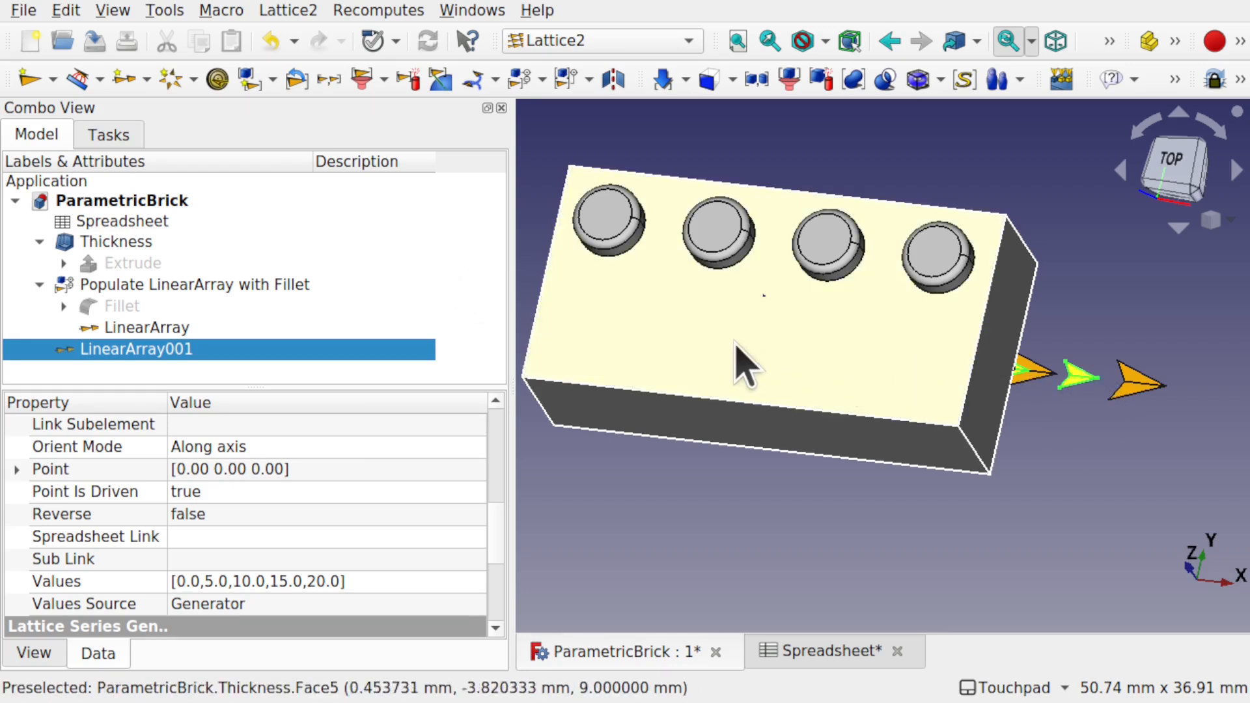
{"action": "left_click_drag", "start_coordinate": [496, 540], "coordinate": [507, 475]}
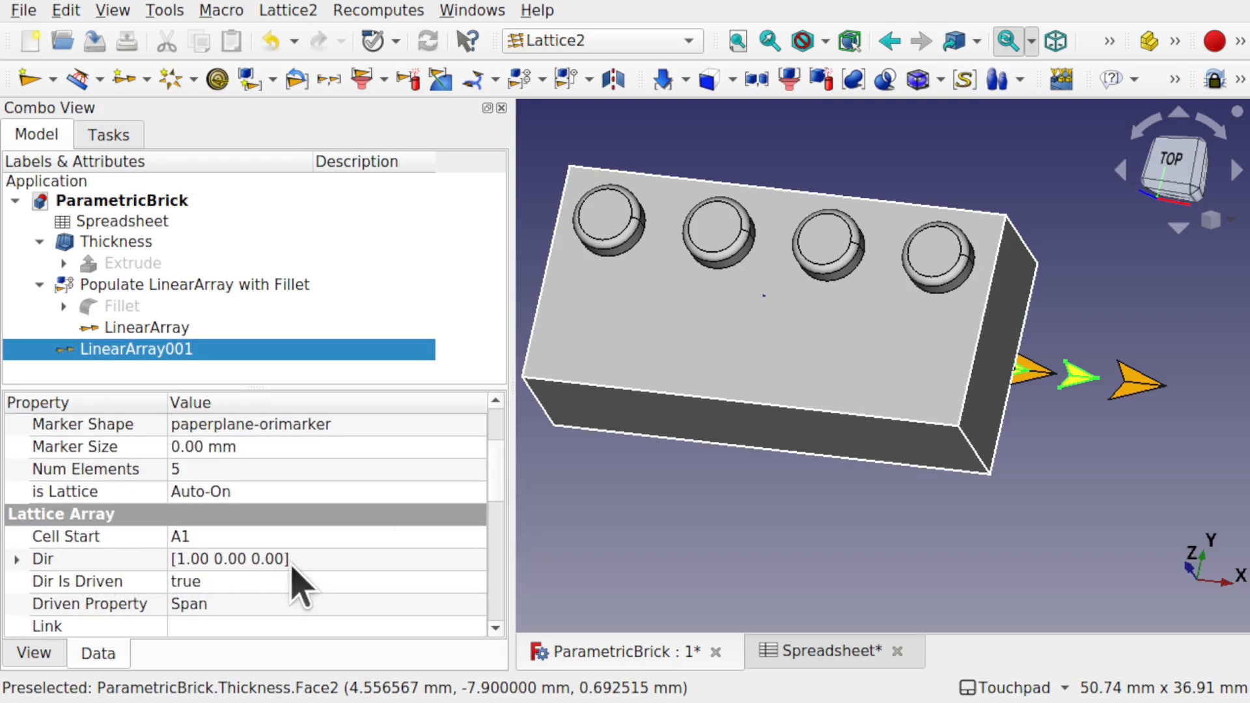
{"action": "left_click", "coordinate": [191, 560]}
{"action": "left_click", "coordinate": [15, 559]}
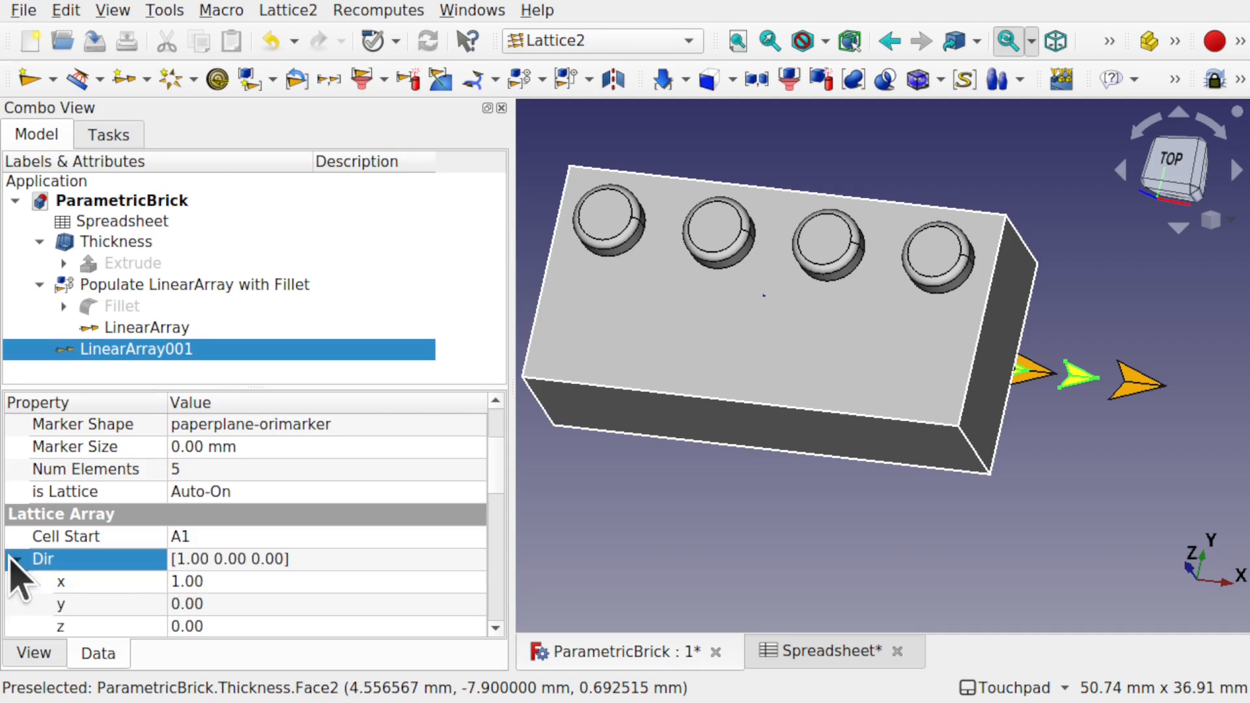
{"action": "left_click_drag", "start_coordinate": [497, 479], "coordinate": [493, 511]}
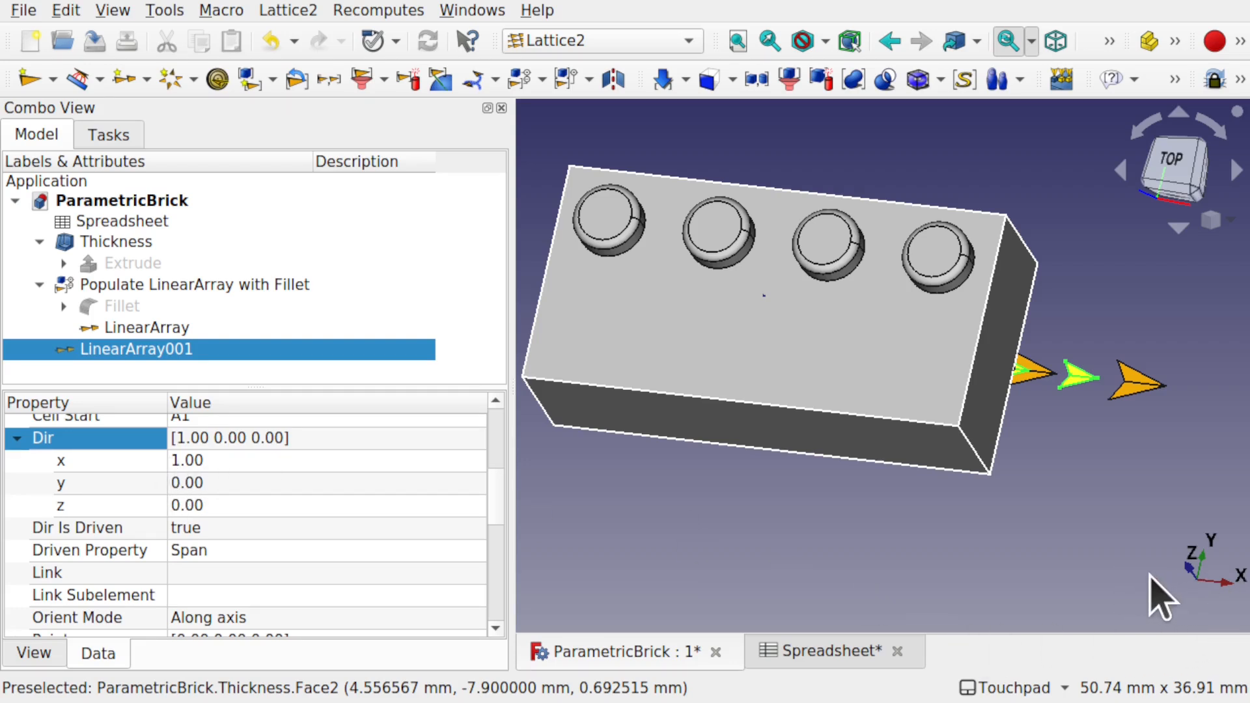
{"action": "left_click", "coordinate": [232, 466]}
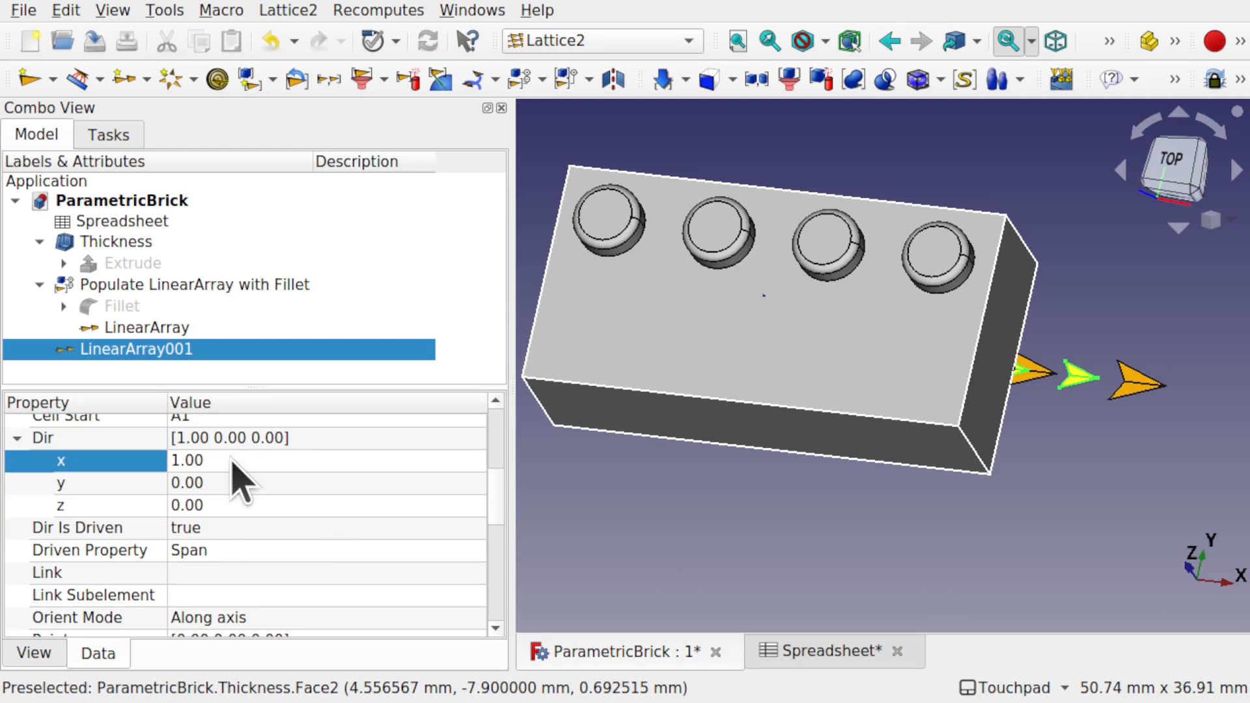
{"action": "left_click", "coordinate": [230, 461]}
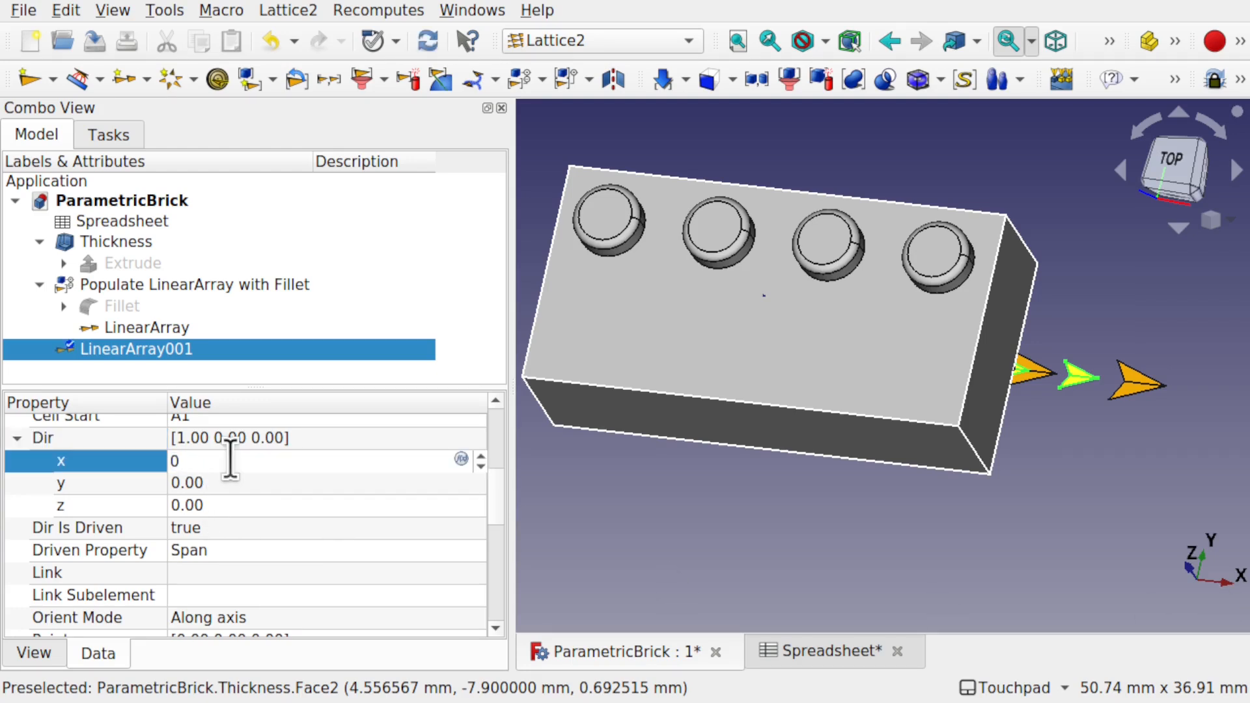
{"action": "left_click", "coordinate": [242, 487]}
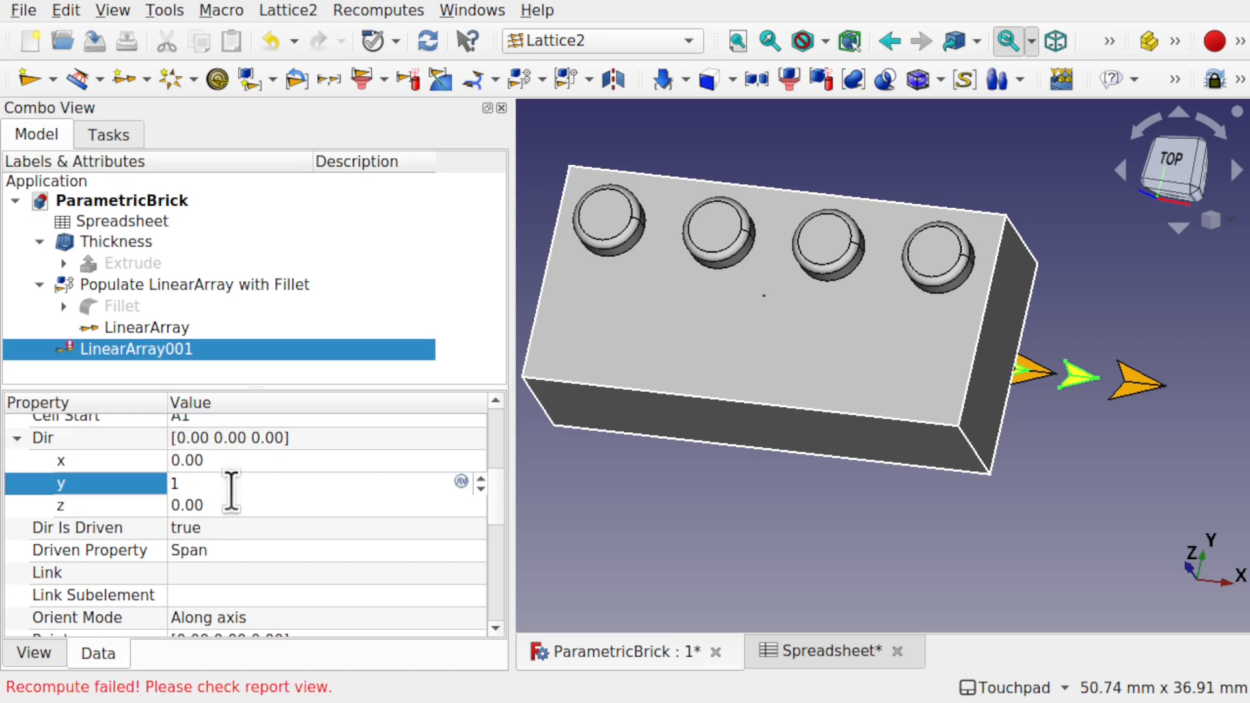
{"action": "left_click", "coordinate": [236, 461]}
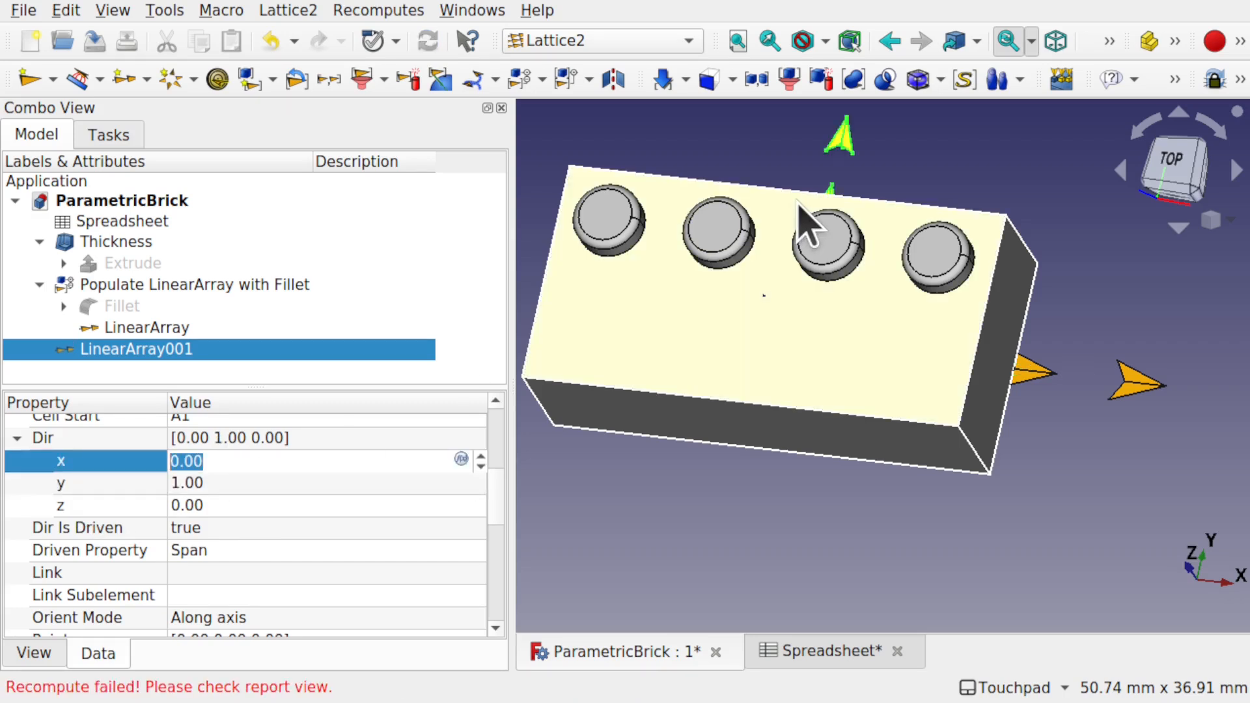
{"action": "mouse_move", "coordinate": [913, 190]}
{"action": "left_mouse_down", "text": "shift"}
{"action": "mouse_move", "coordinate": [817, 223]}
{"action": "mouse_move", "coordinate": [890, 221]}
{"action": "mouse_move", "coordinate": [914, 203]}
{"action": "mouse_move", "coordinate": [901, 195]}
{"action": "left_mouse_up", "text": "shift"}
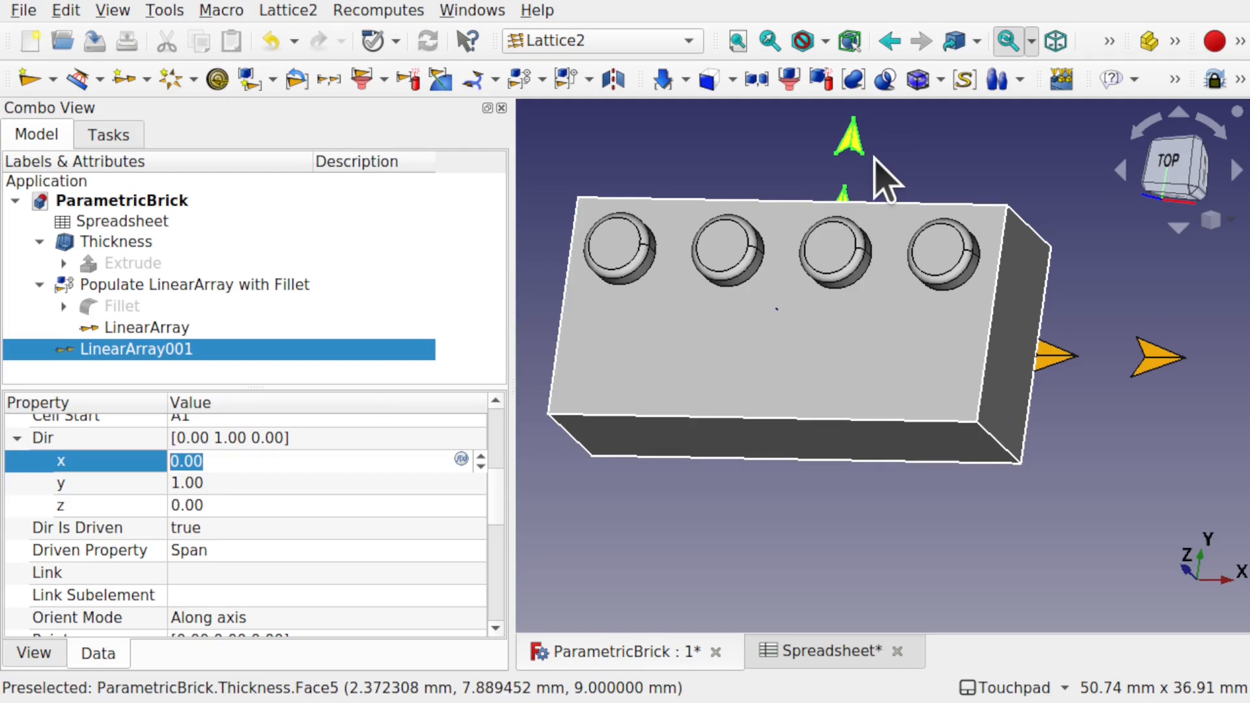
Reverse the direction of LinearArray001 by setting its y component to -1, and check the arrows in the 3D view.
{"action": "left_click", "coordinate": [189, 483]}
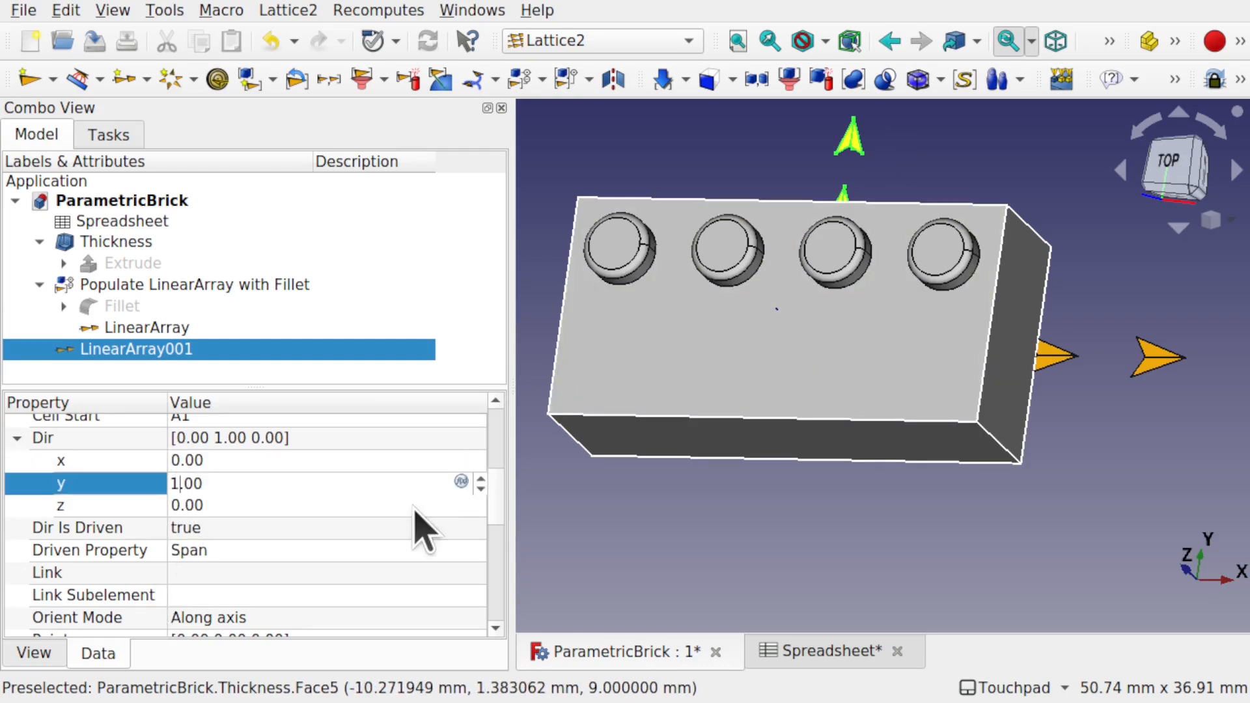
{"action": "type", "text": "-"}
{"action": "key", "text": "Return"}
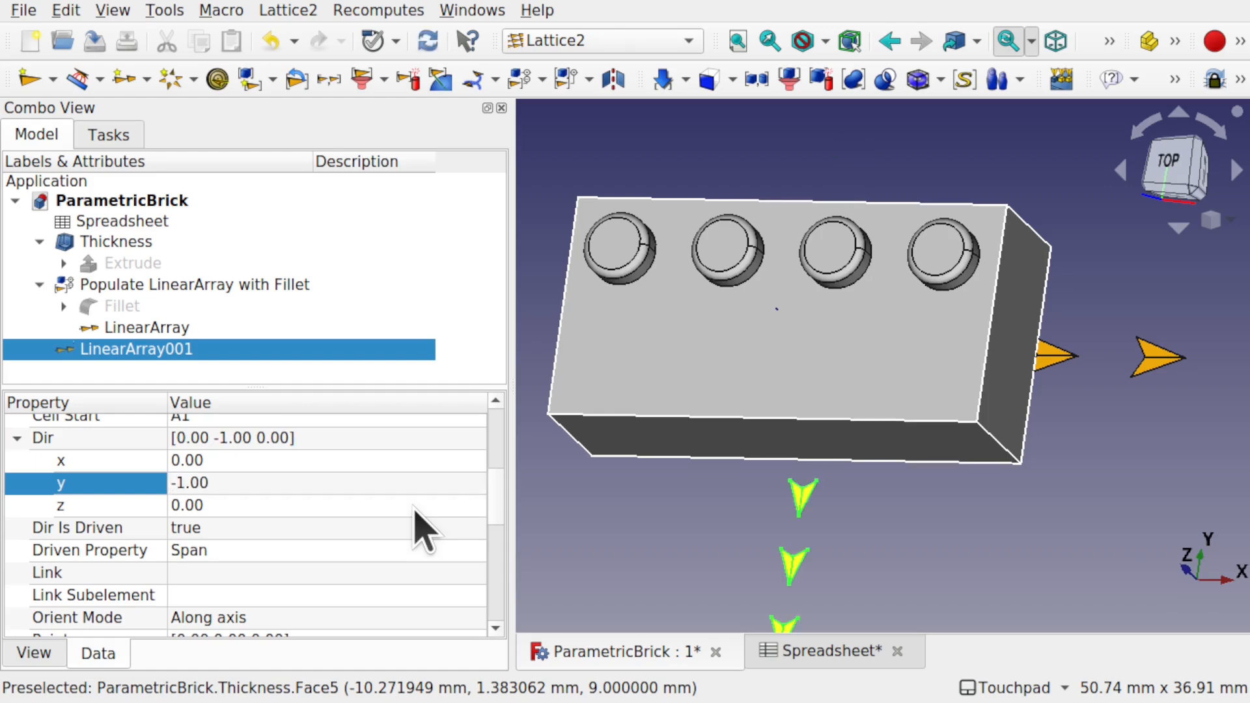
{"action": "left_click_drag", "start_coordinate": [966, 513], "coordinate": [859, 410], "text": "alt"}
{"action": "left_click_drag", "start_coordinate": [961, 488], "coordinate": [1002, 513], "text": "shift"}
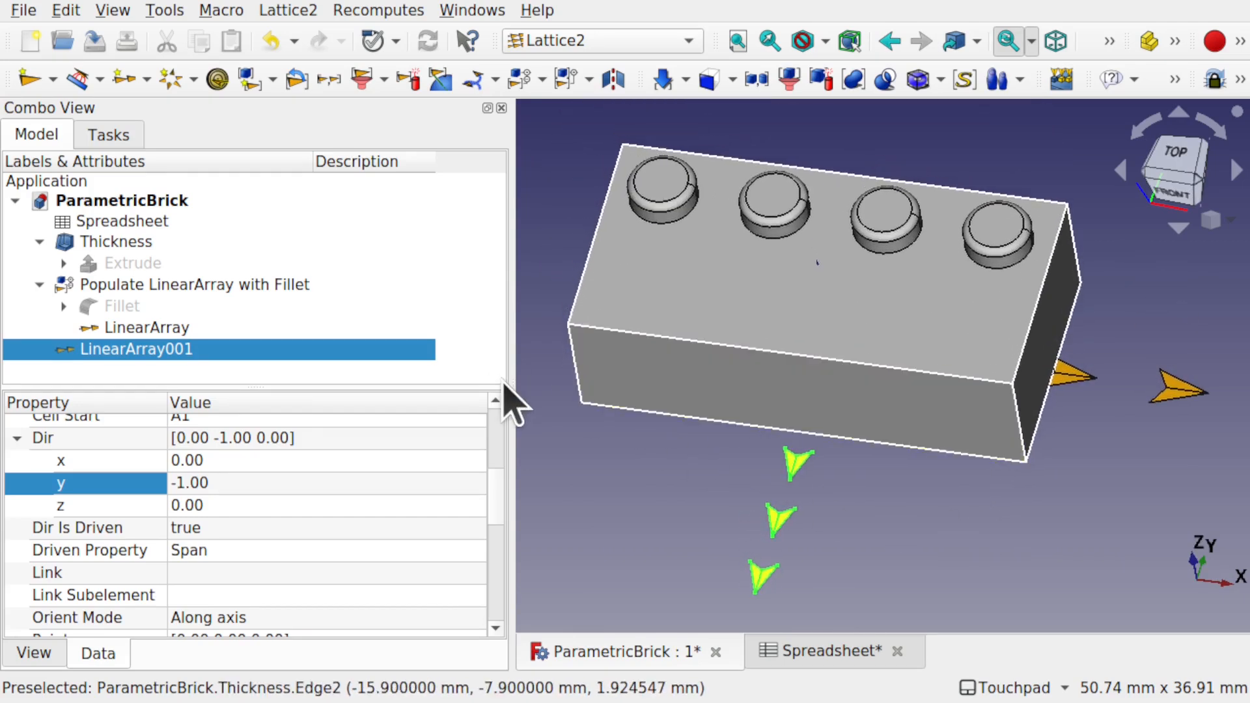
Populate LinearArray001 with copies of the existing stud row, using the Build Array variant of Populate with copies.
{"action": "left_click_drag", "start_coordinate": [514, 384], "coordinate": [274, 384]}
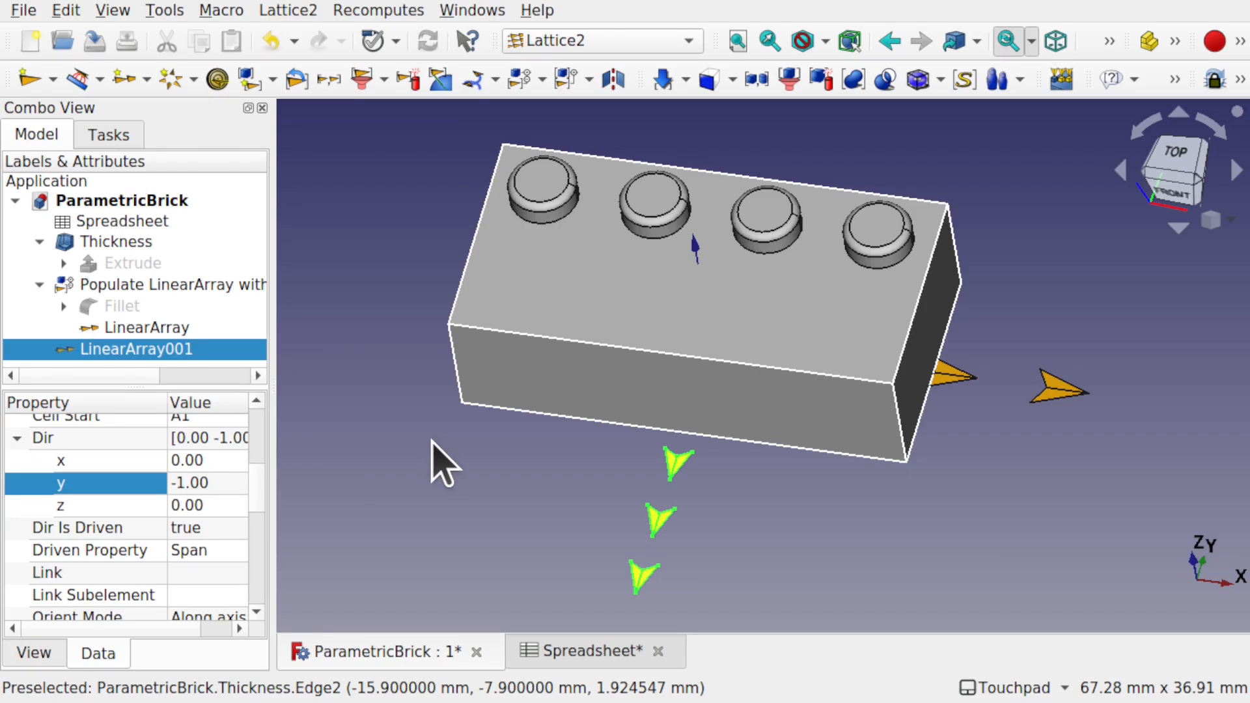
{"action": "left_click", "coordinate": [177, 286]}
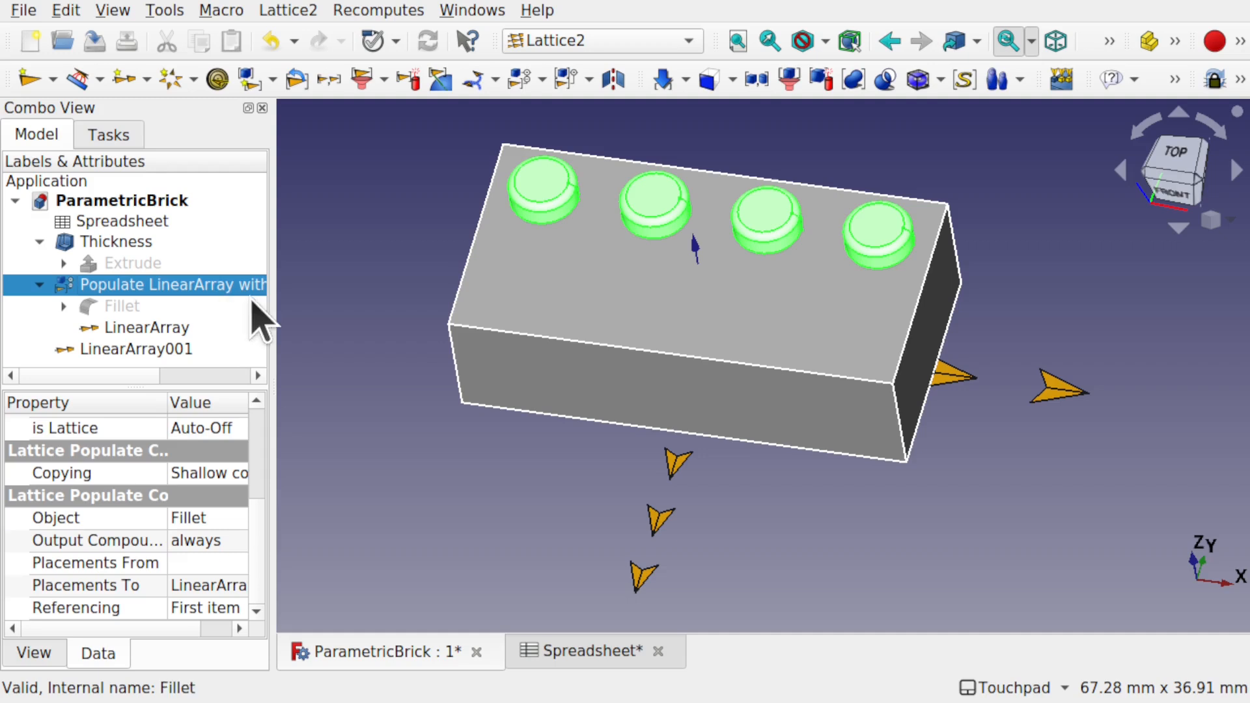
{"action": "mouse_move", "coordinate": [270, 304]}
{"action": "left_mouse_down"}
{"action": "mouse_move", "coordinate": [407, 313]}
{"action": "mouse_move", "coordinate": [251, 307]}
{"action": "left_mouse_up"}
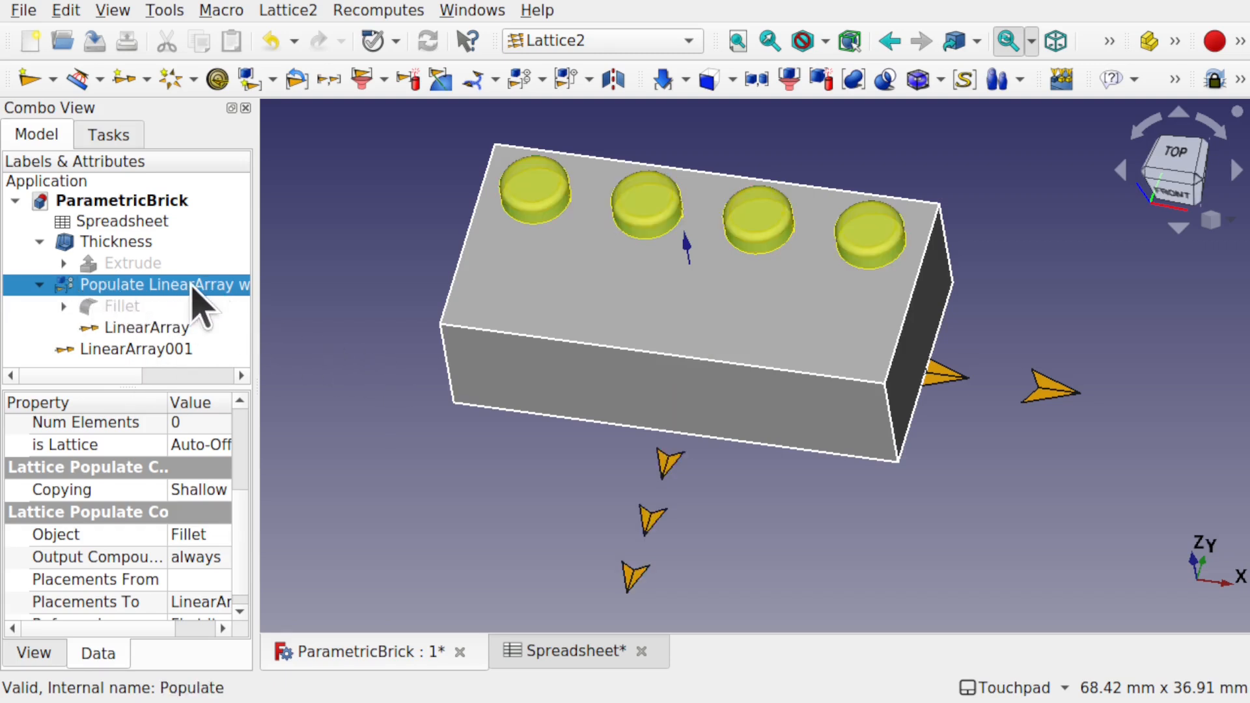
{"action": "left_click", "coordinate": [40, 285]}
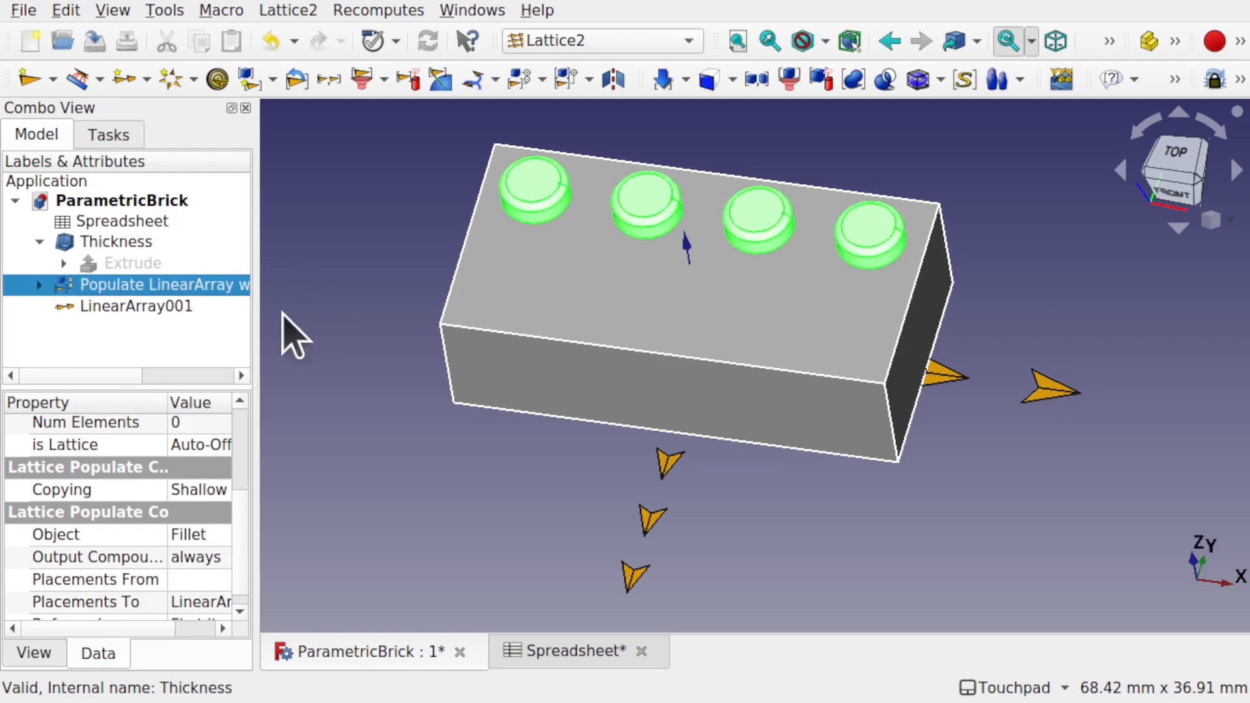
{"action": "left_click", "coordinate": [163, 310], "text": "ctrl"}
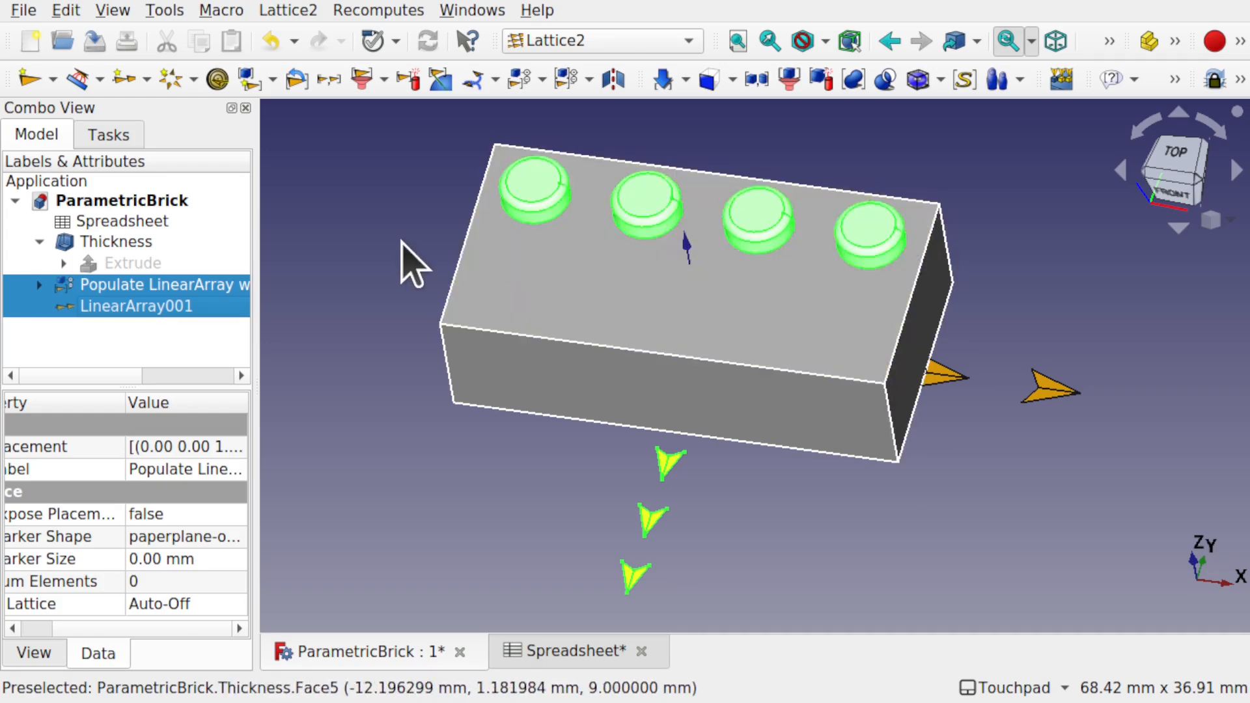
{"action": "left_click", "coordinate": [290, 11]}
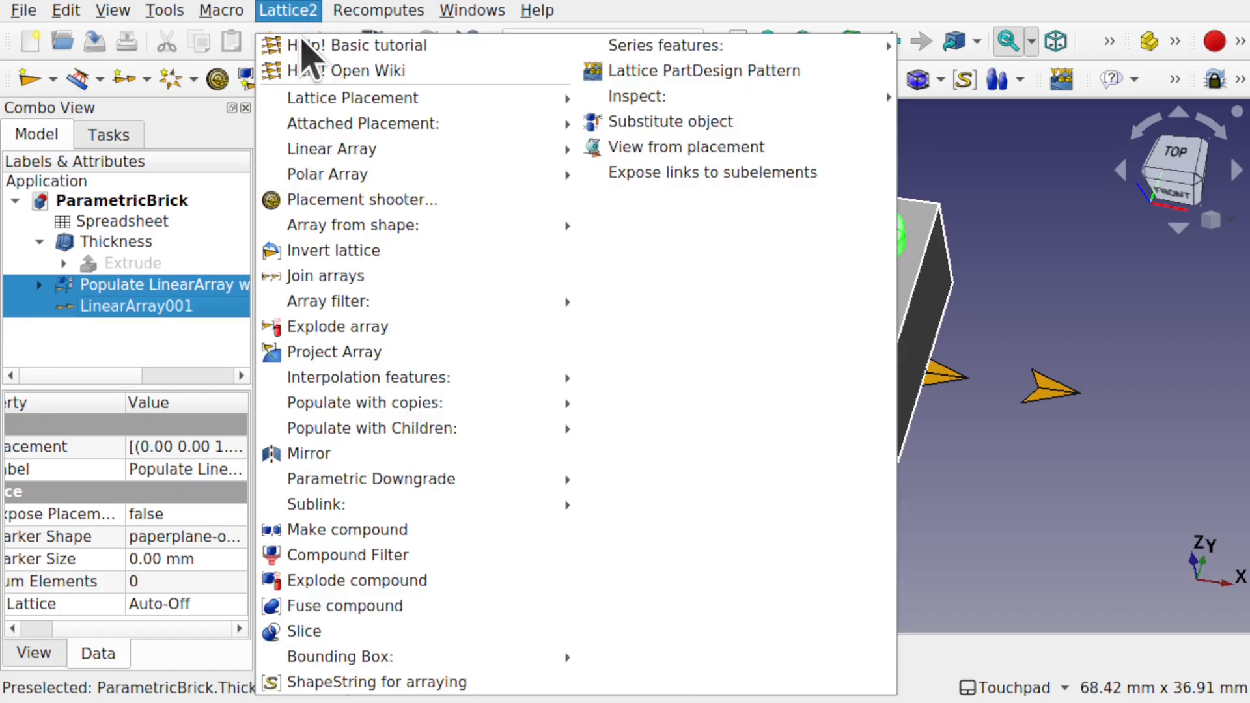
{"action": "mouse_move", "coordinate": [431, 407]}
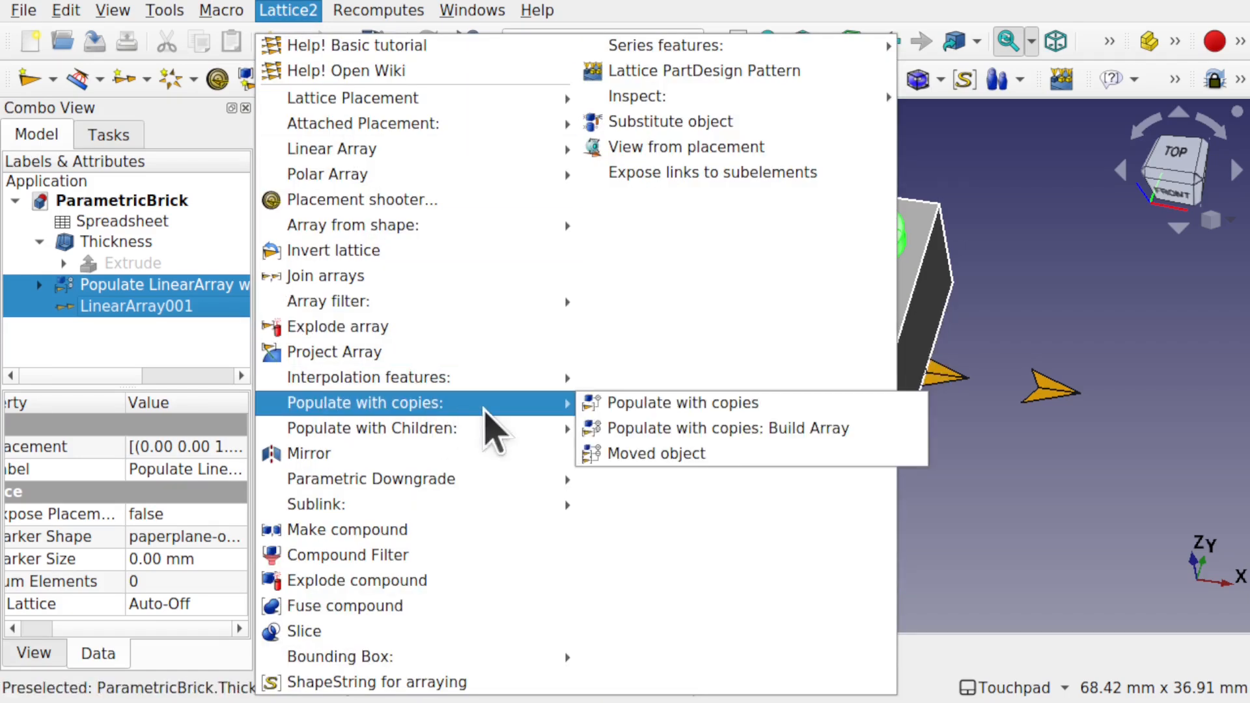
{"action": "left_click", "coordinate": [755, 428]}
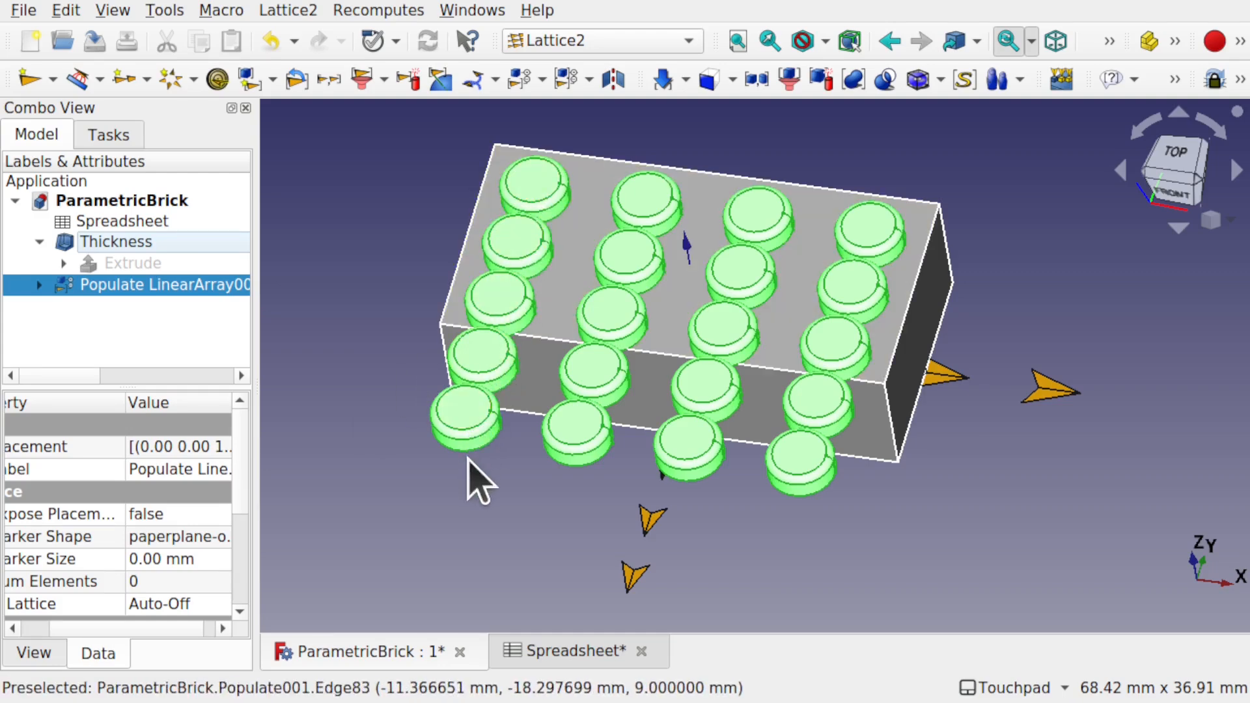
Link the Count of LinearArray001 to the formula Spreadsheet.WidthUnits and inspect the stud rows on the brick.
{"action": "left_click_drag", "start_coordinate": [253, 336], "coordinate": [384, 336]}
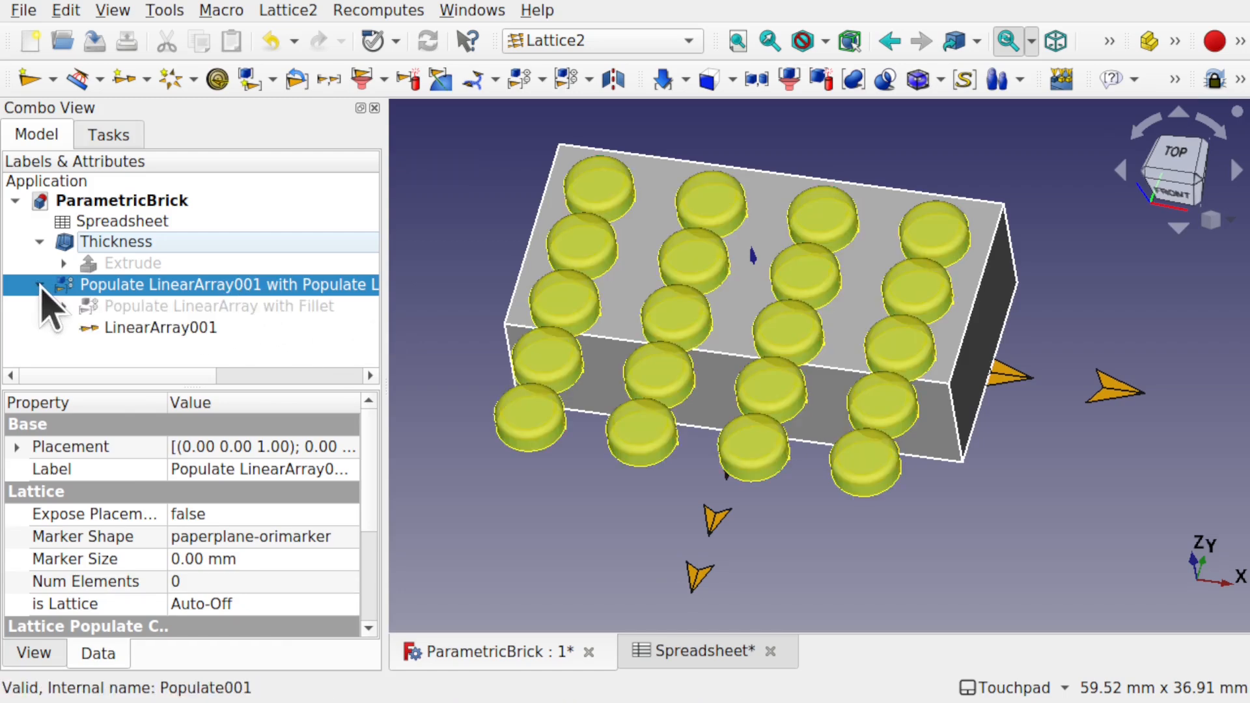
{"action": "left_click", "coordinate": [193, 328]}
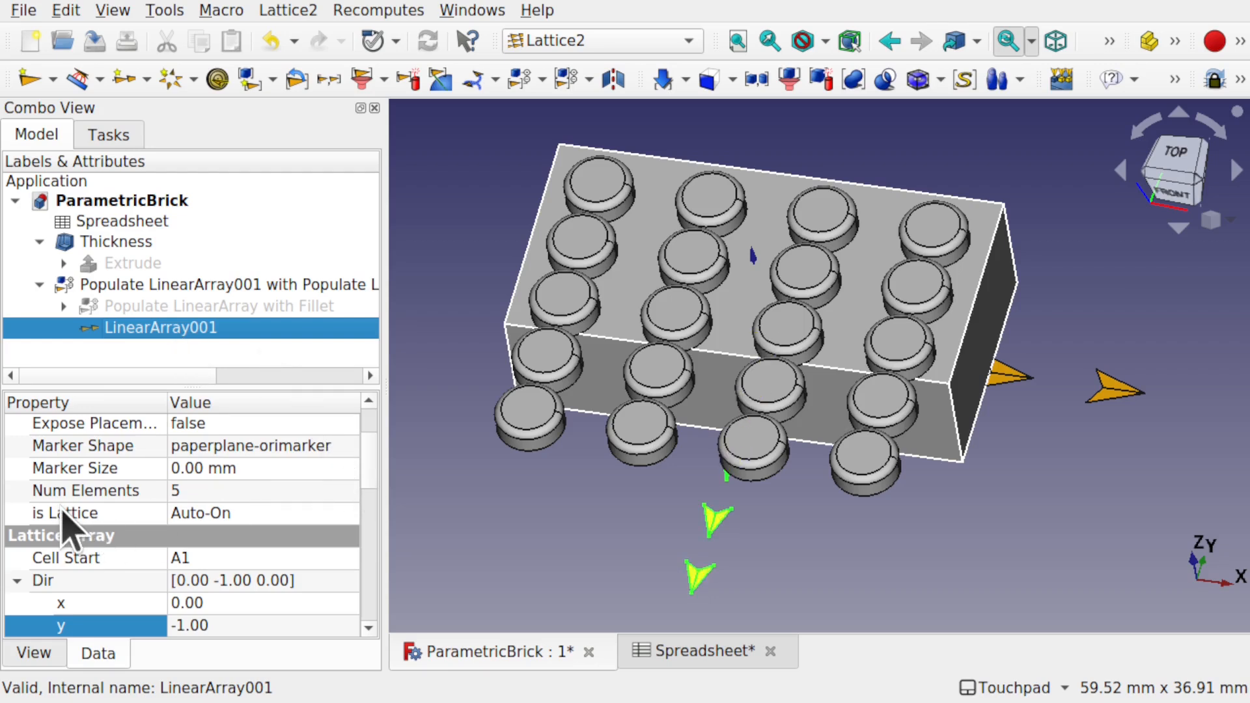
{"action": "left_click_drag", "start_coordinate": [373, 467], "coordinate": [374, 583]}
{"action": "left_click", "coordinate": [342, 521]}
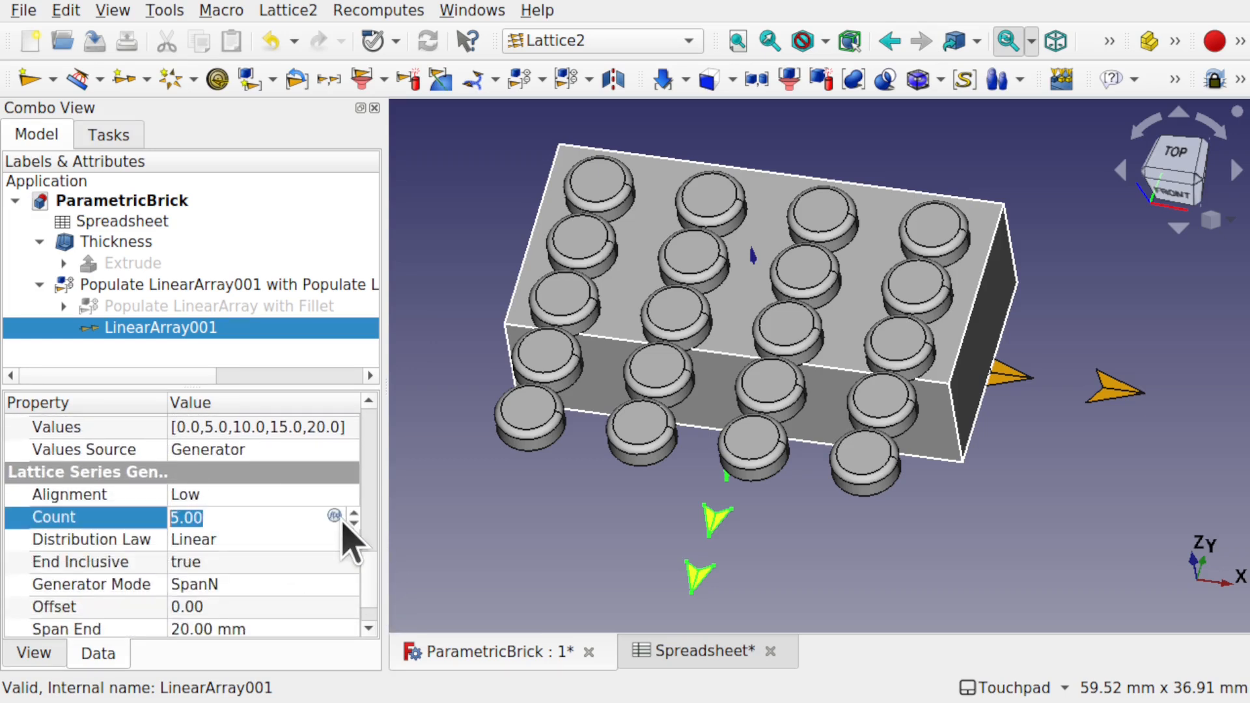
{"action": "left_click", "coordinate": [334, 516]}
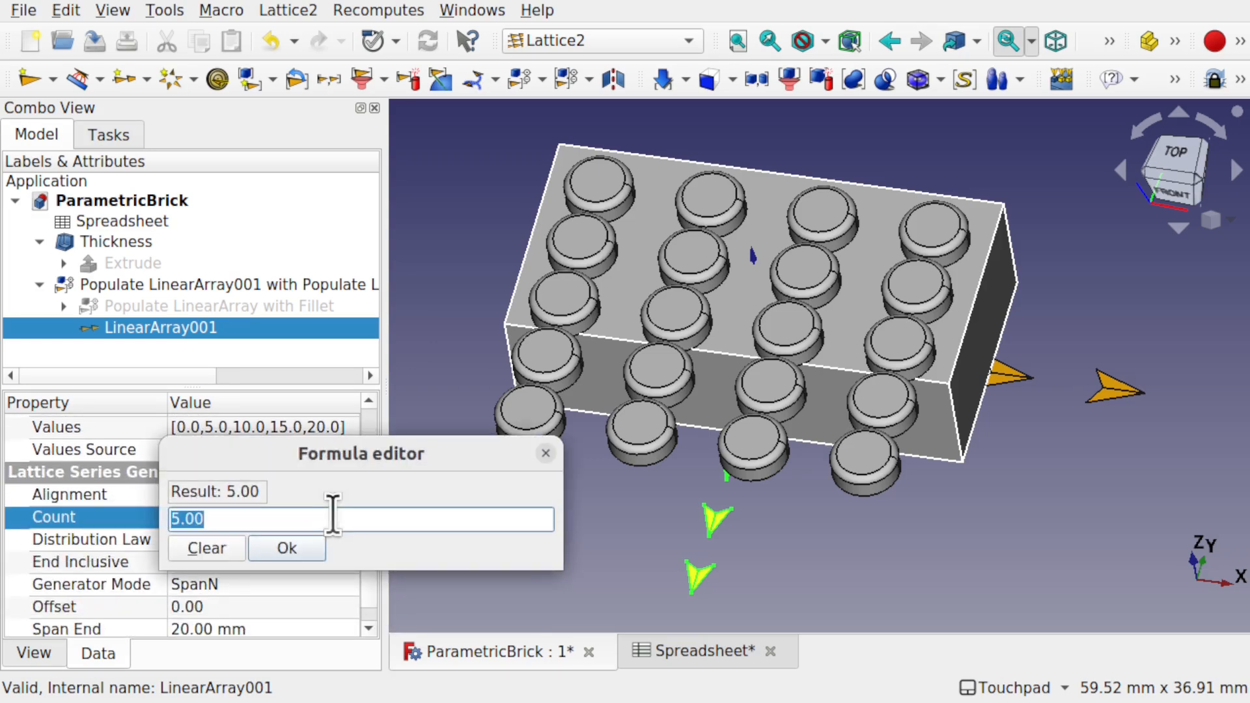
{"action": "type", "text": "spre"}
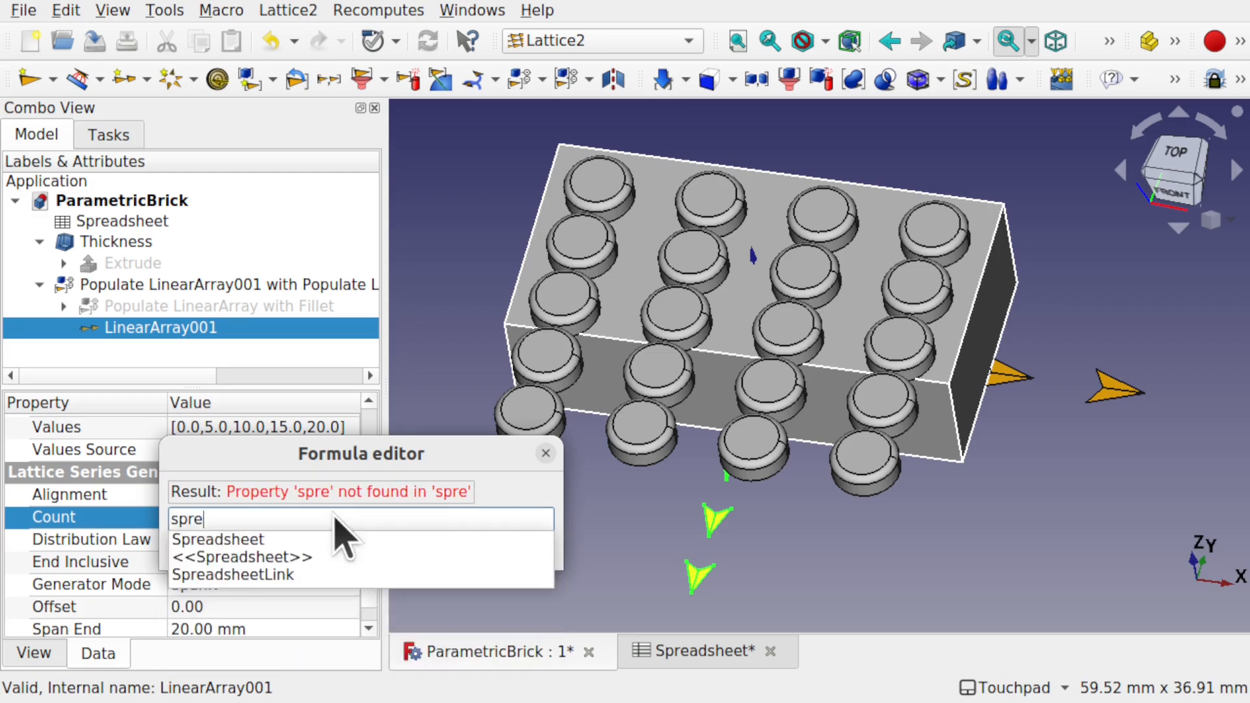
{"action": "left_click", "coordinate": [260, 539]}
{"action": "type", "text": "Wid"}
{"action": "left_click", "coordinate": [231, 557]}
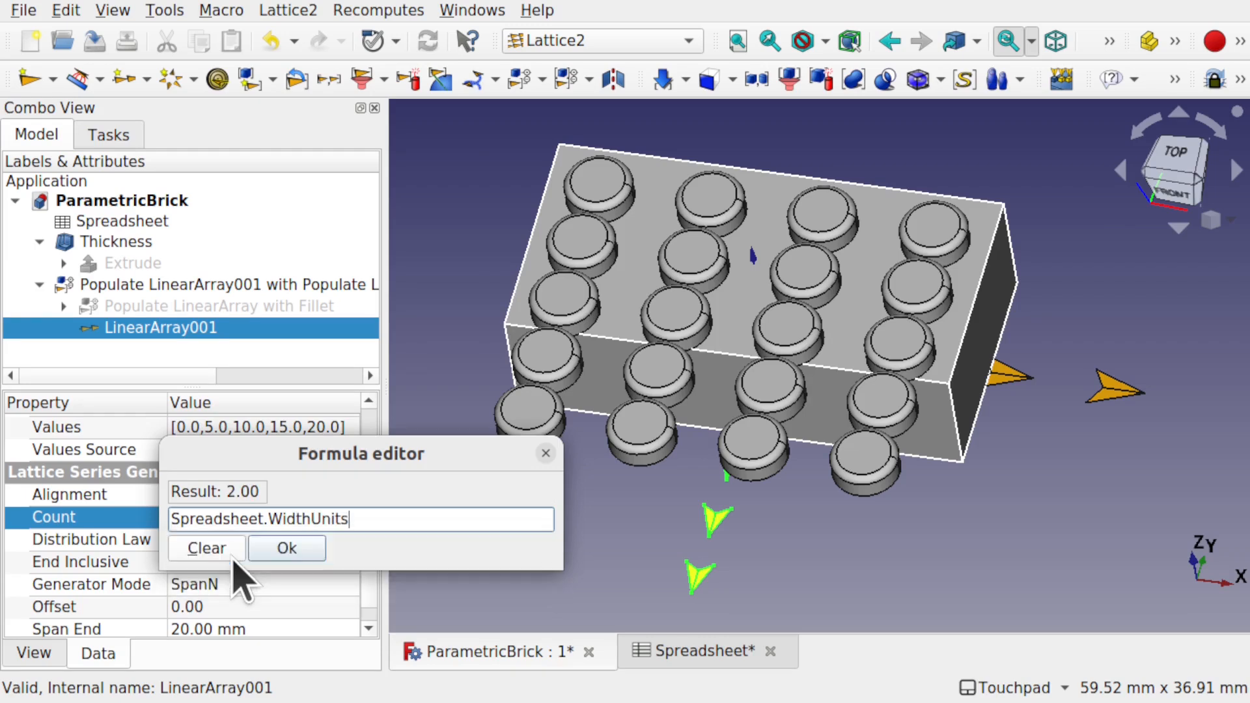
{"action": "left_click", "coordinate": [295, 551]}
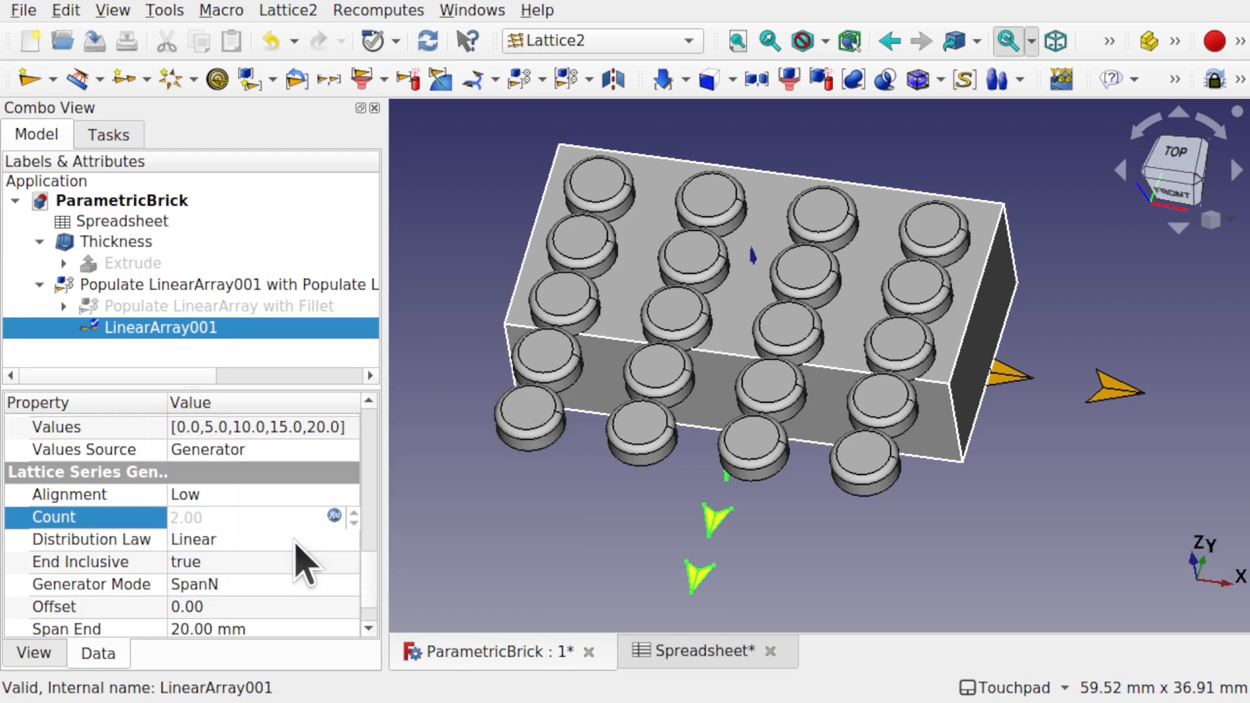
{"action": "left_click", "coordinate": [462, 530]}
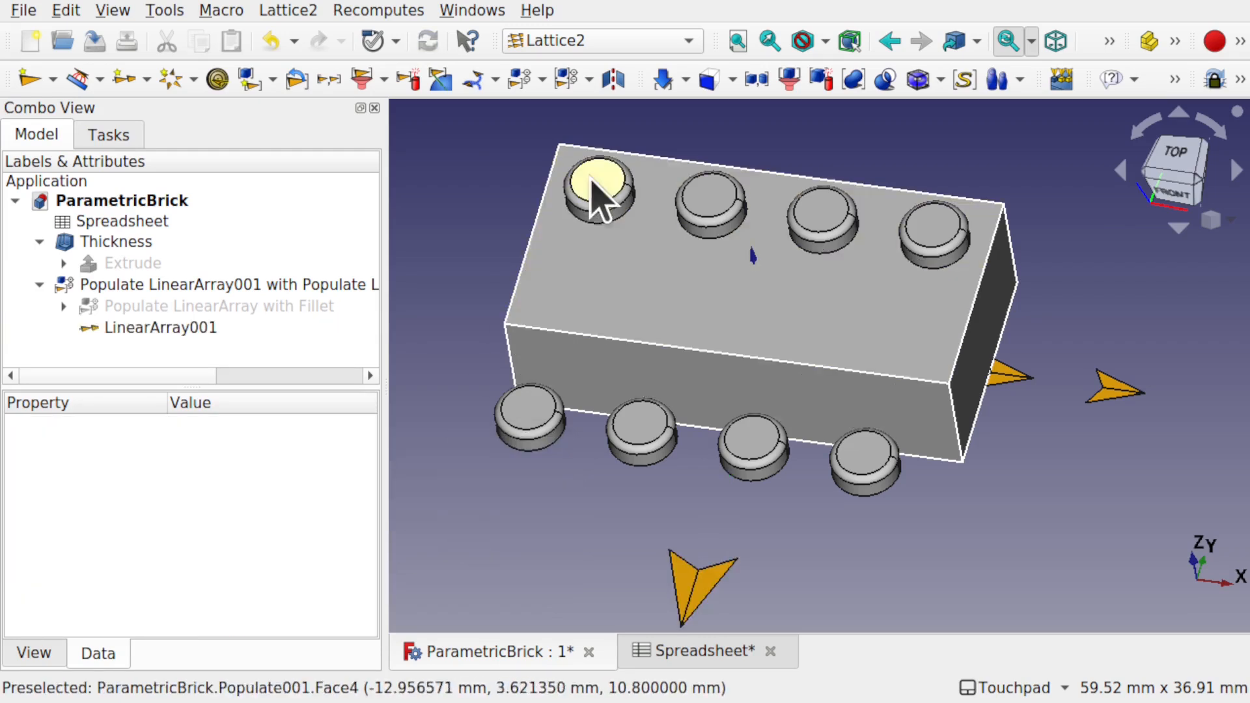
{"action": "left_click_drag", "start_coordinate": [748, 460], "coordinate": [861, 288], "text": "alt"}
{"action": "mouse_move", "coordinate": [742, 508]}
{"action": "left_mouse_down", "text": "alt"}
{"action": "mouse_move", "coordinate": [770, 432]}
{"action": "mouse_move", "coordinate": [740, 493]}
{"action": "left_mouse_up", "text": "alt"}
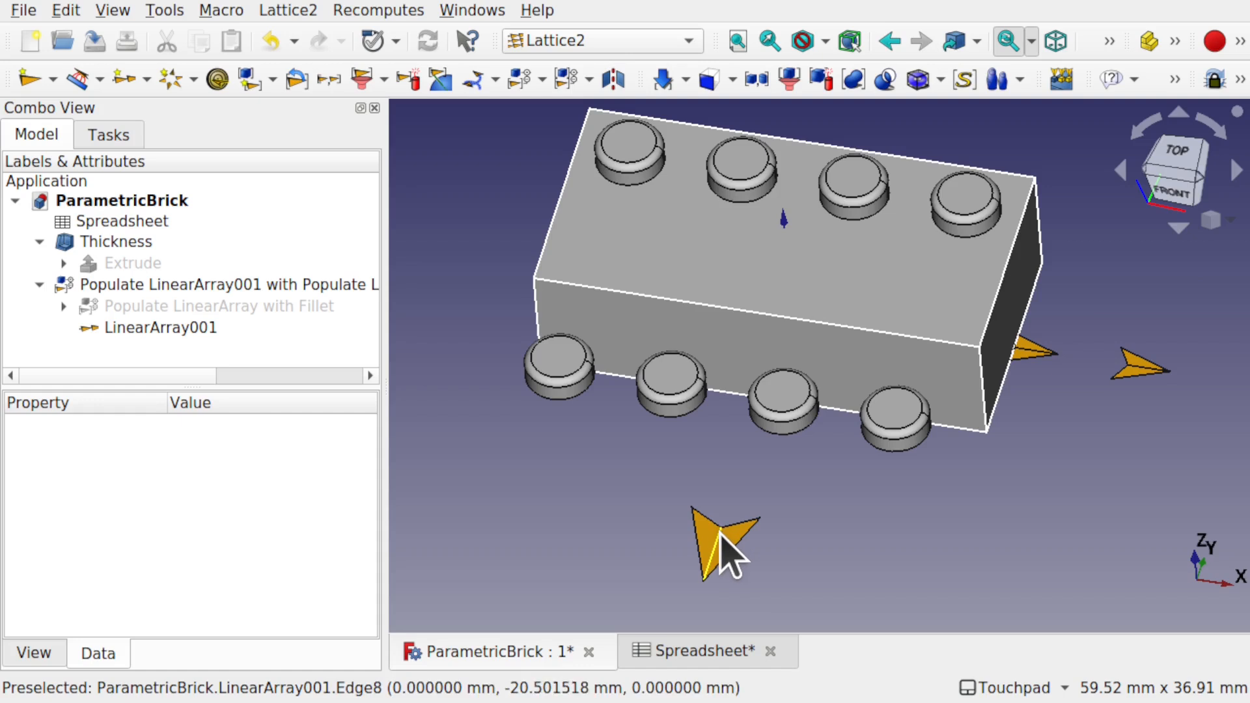
Link the Span End of LinearArray001 to the formula Spreadsheet.HorizontalSpacing * (Spreadsheet.WidthUnits - 1) and save the document.
{"action": "left_click", "coordinate": [172, 329]}
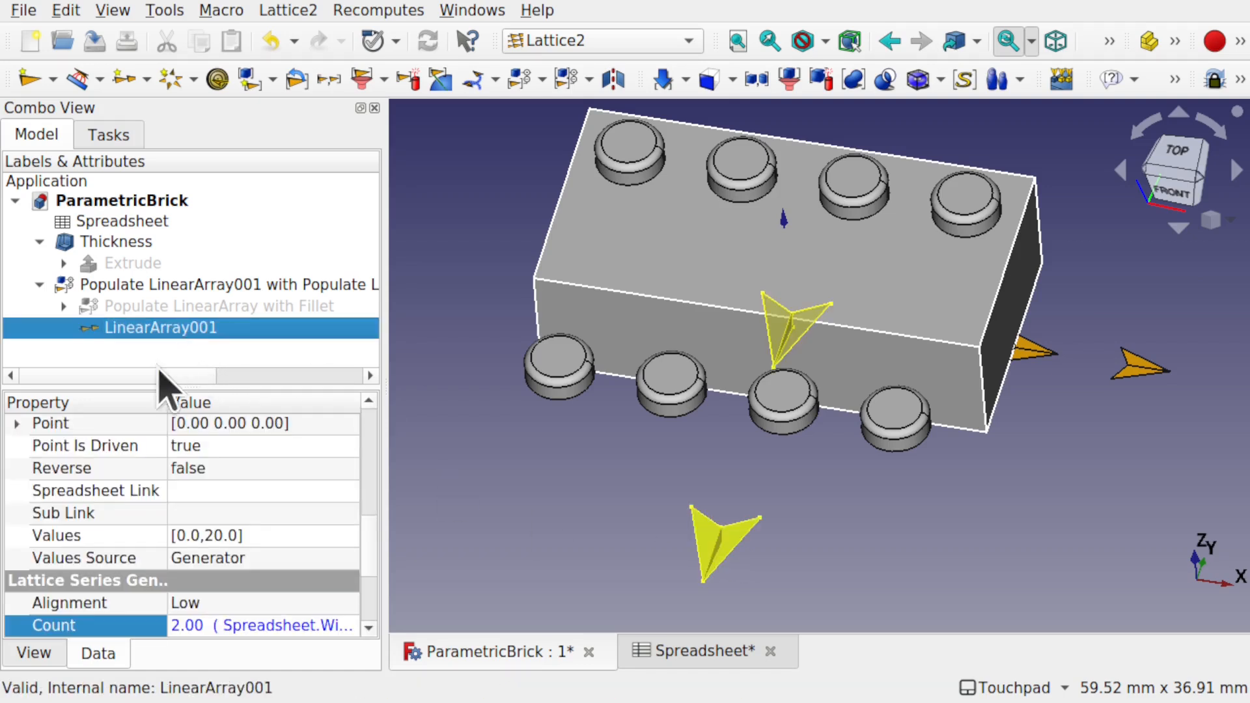
{"action": "left_click_drag", "start_coordinate": [369, 521], "coordinate": [366, 608]}
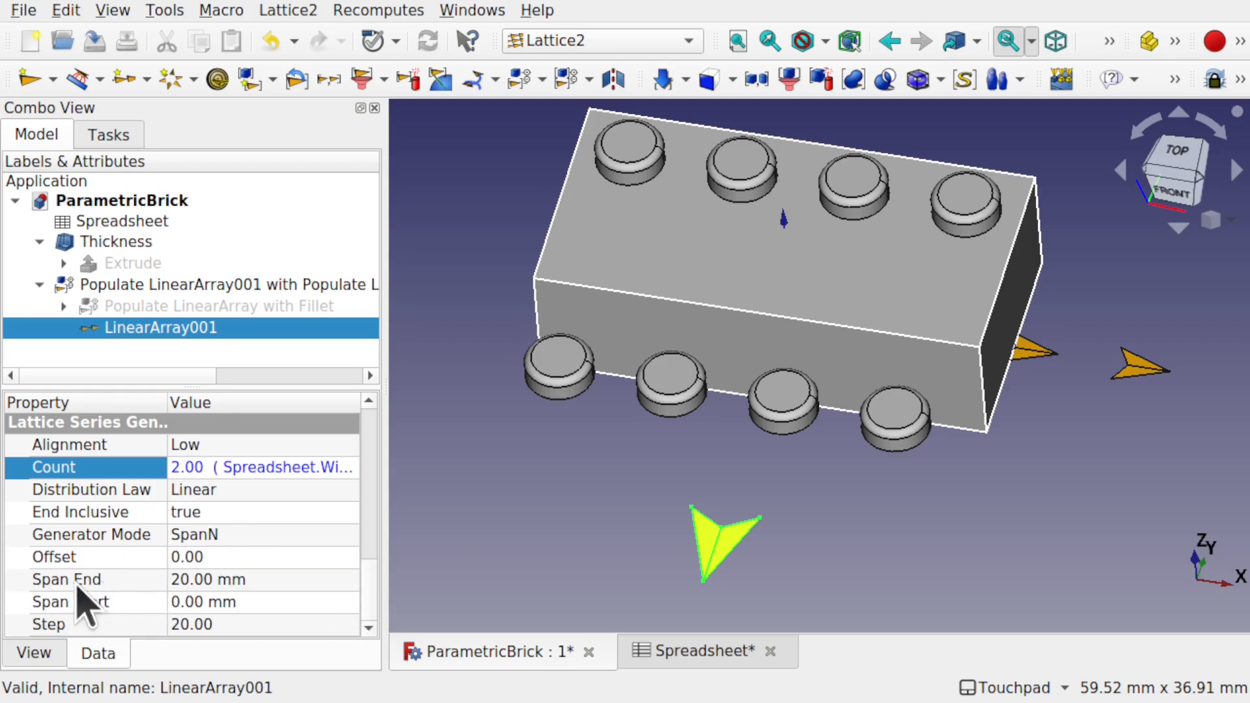
{"action": "left_click", "coordinate": [282, 578]}
{"action": "left_click", "coordinate": [334, 578]}
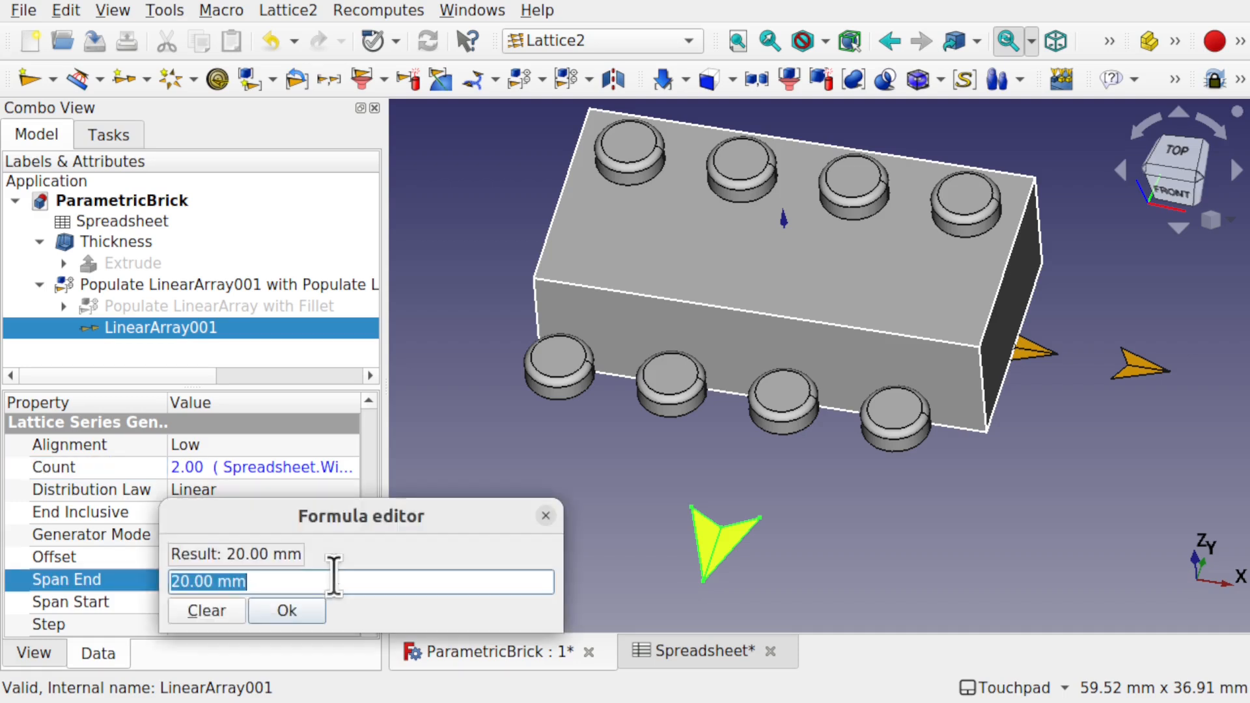
{"action": "type", "text": "spre"}
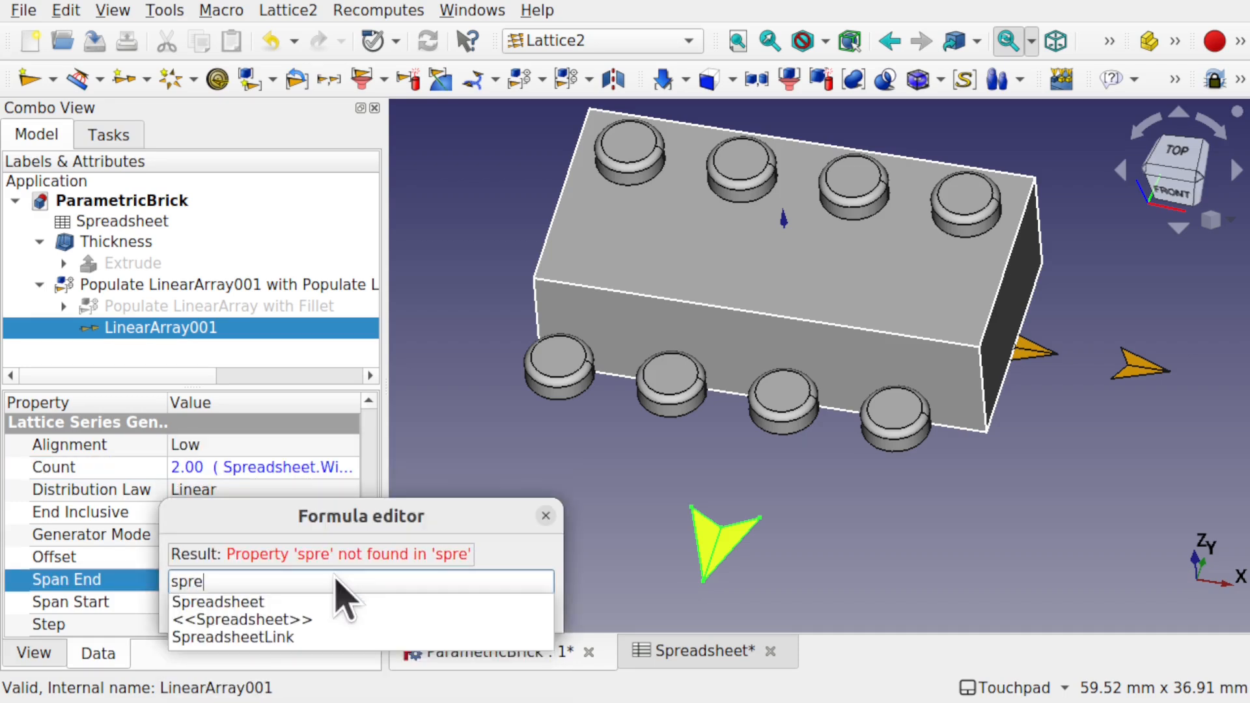
{"action": "key", "text": "Down"}
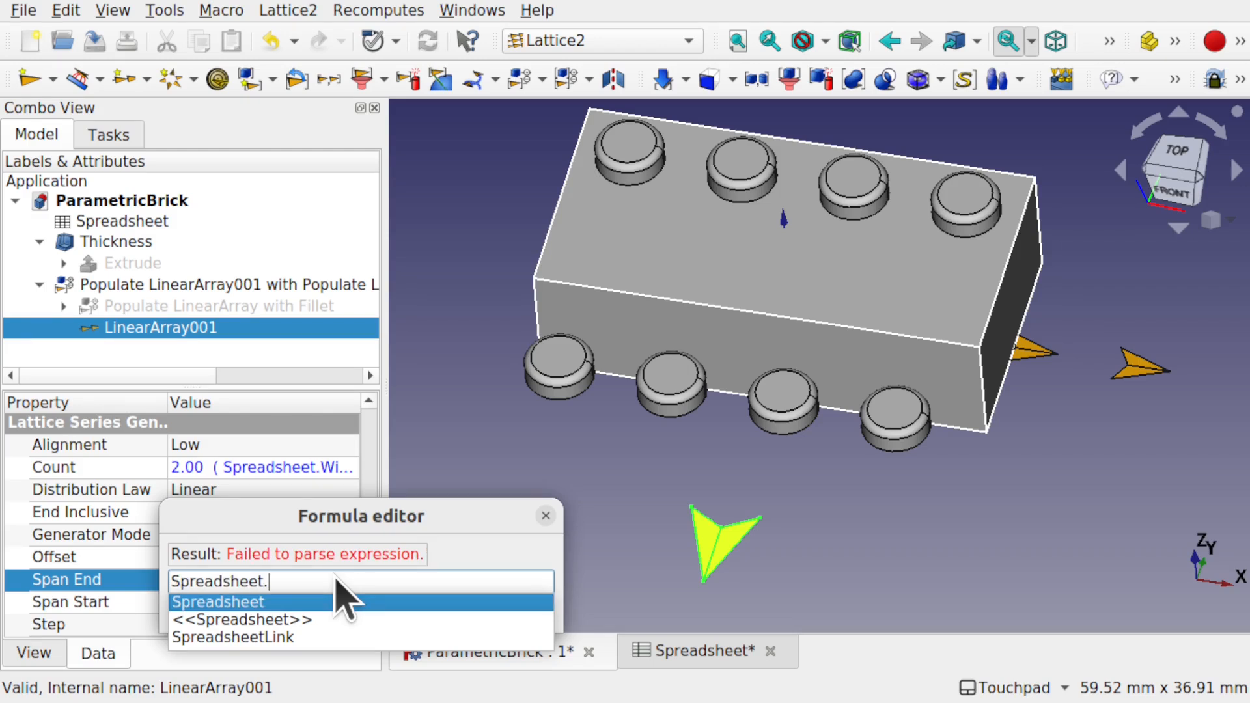
{"action": "type", "text": "ho"}
{"action": "key", "text": "Down"}
{"action": "key", "text": "Return"}
{"action": "type", "text": "* ("}
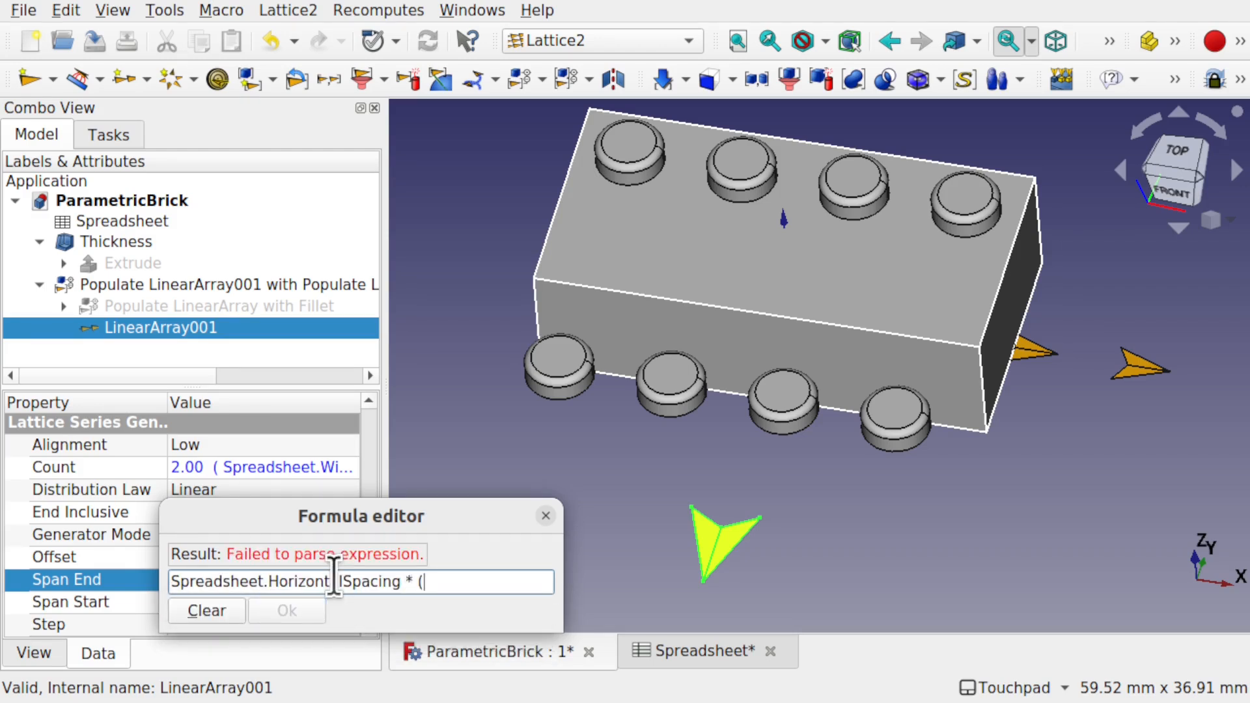
{"action": "type", "text": "sp"}
{"action": "key", "text": "Down"}
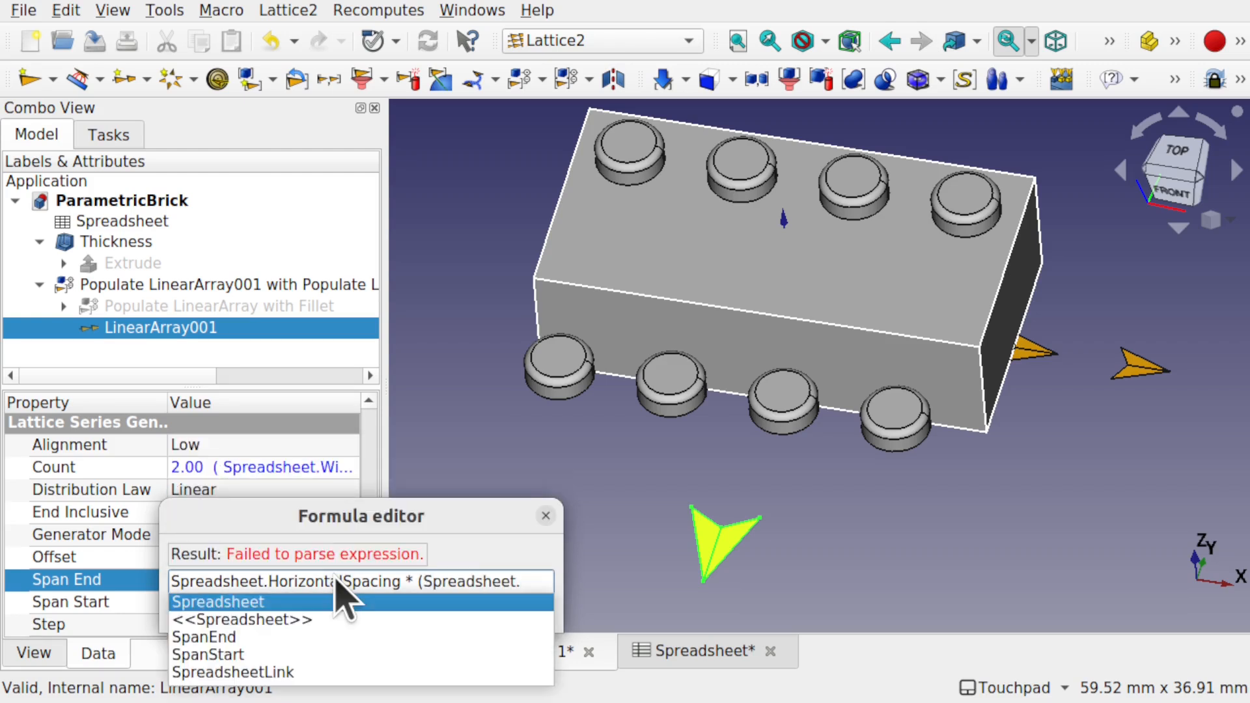
{"action": "type", "text": "wi"}
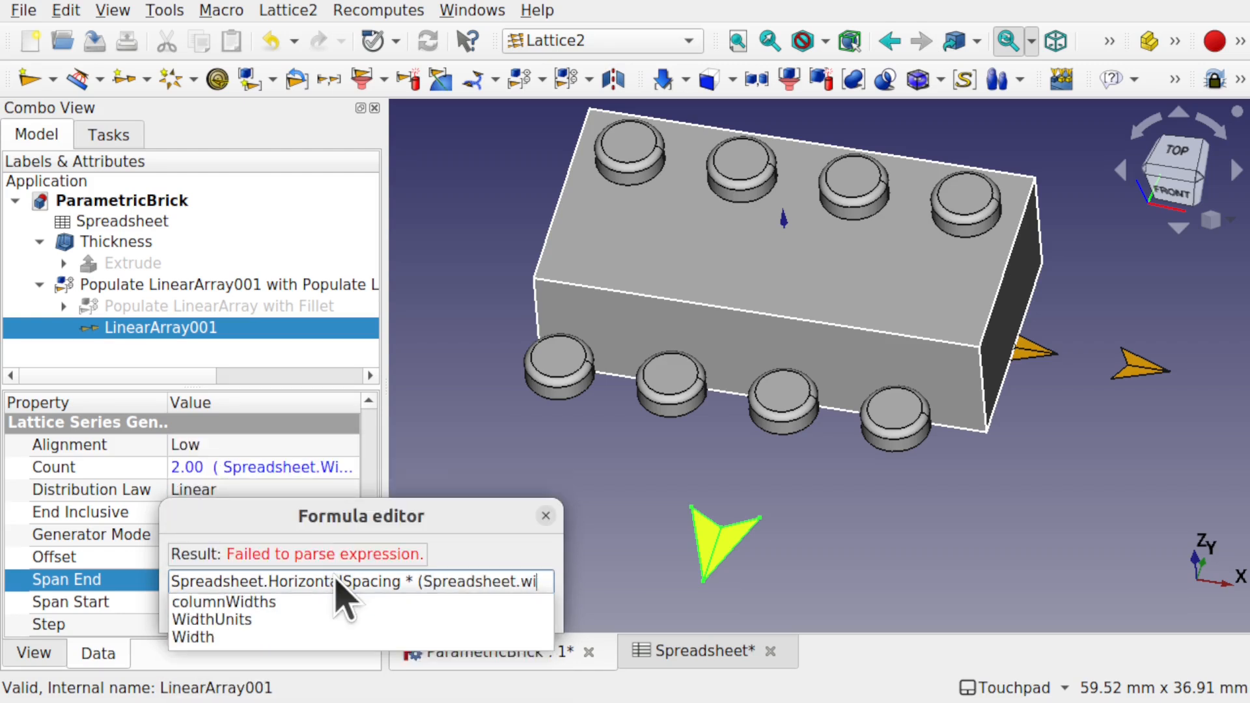
{"action": "key", "text": "Down"}
{"action": "key", "text": "Down"}
{"action": "type", "text": "-"}
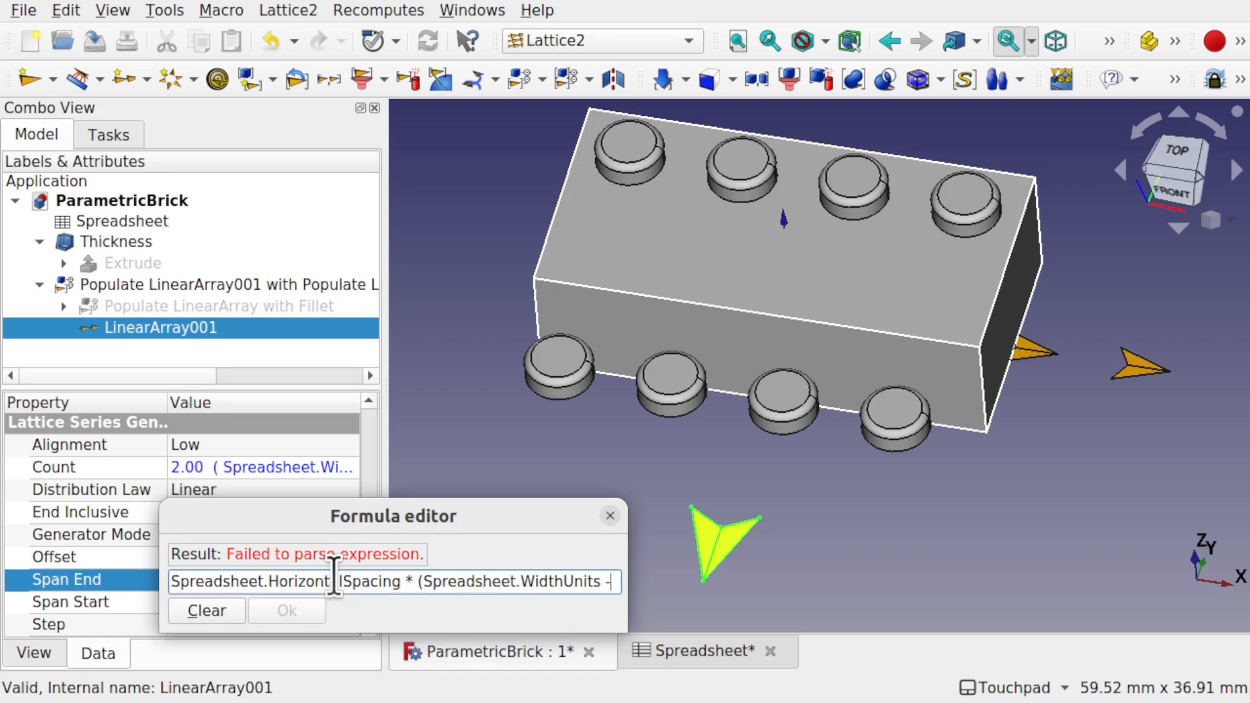
{"action": "type", "text": "1)"}
{"action": "key", "text": "Return"}
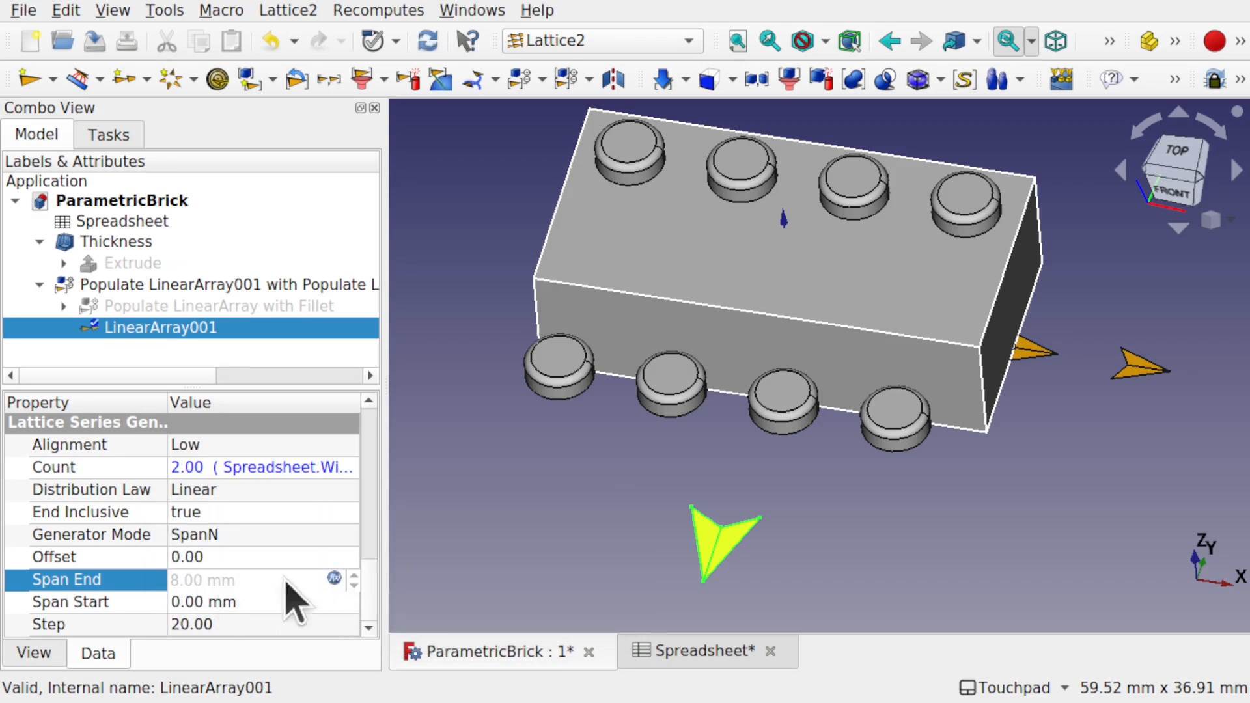
{"action": "left_click", "coordinate": [545, 517]}
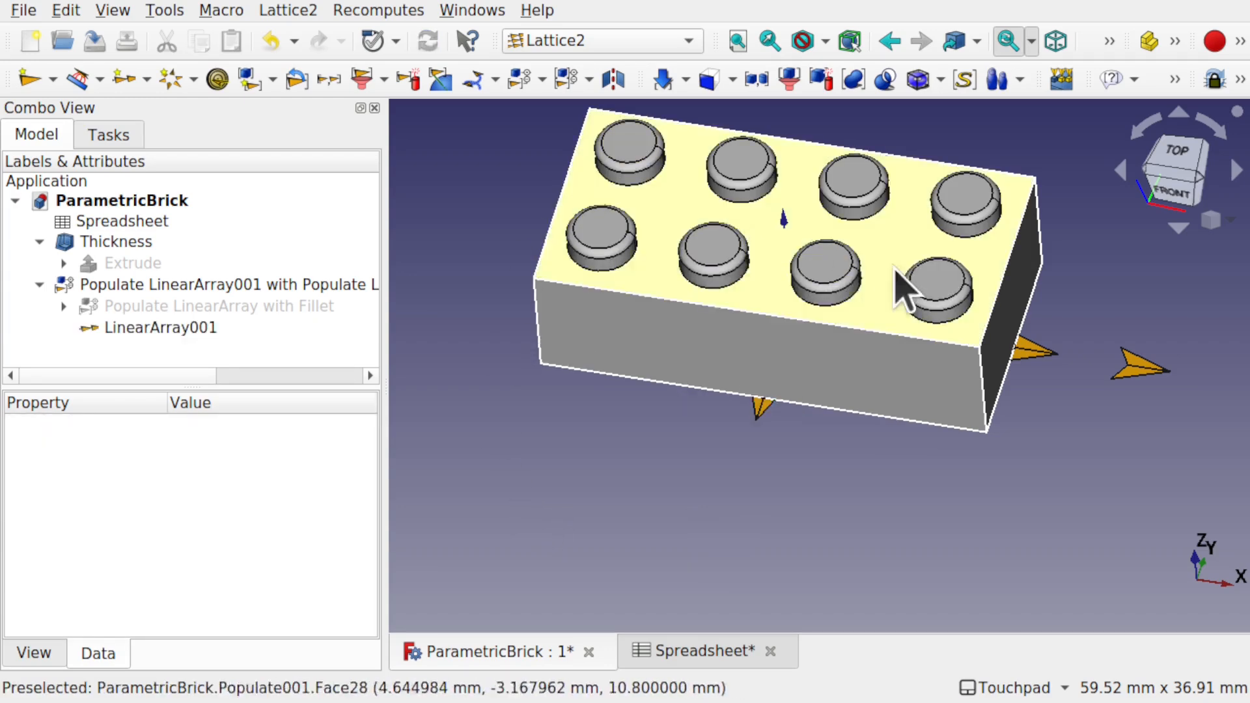
{"action": "key", "text": "ctrl+s"}
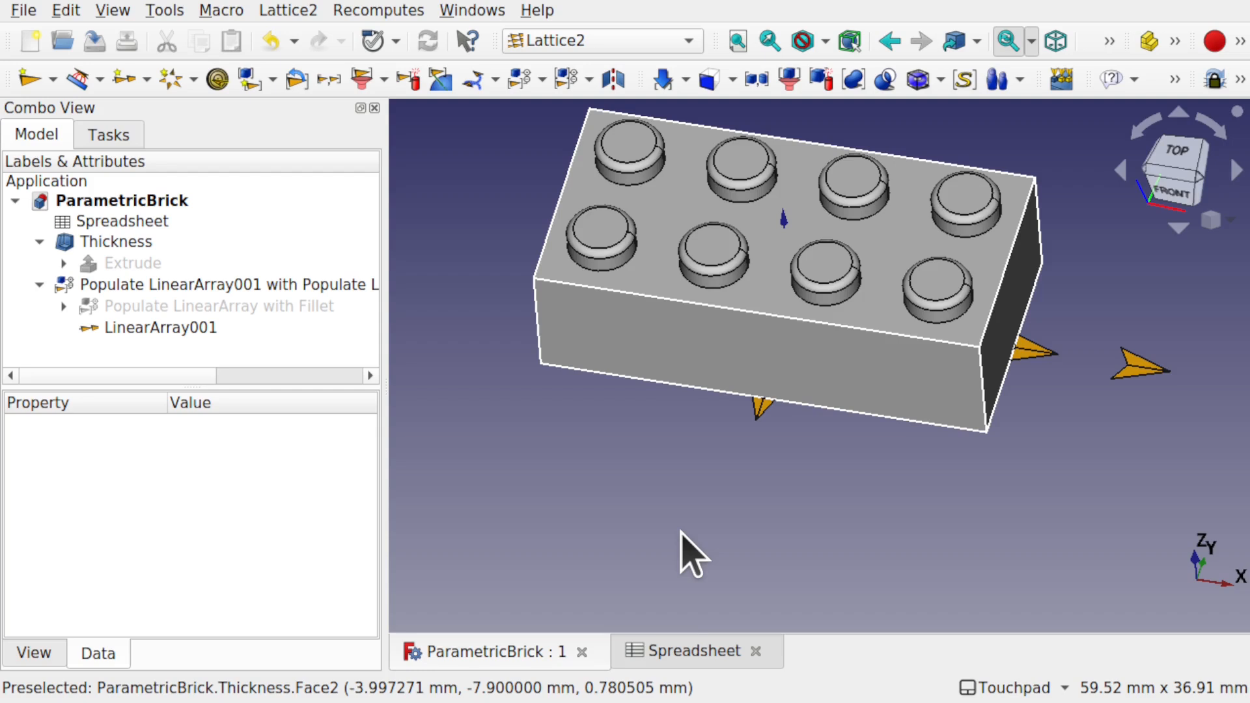
Set LengthUnits and WidthUnits to 8 in the spreadsheet and check the studs on the brick in the 3D view.
{"action": "left_click", "coordinate": [706, 658]}
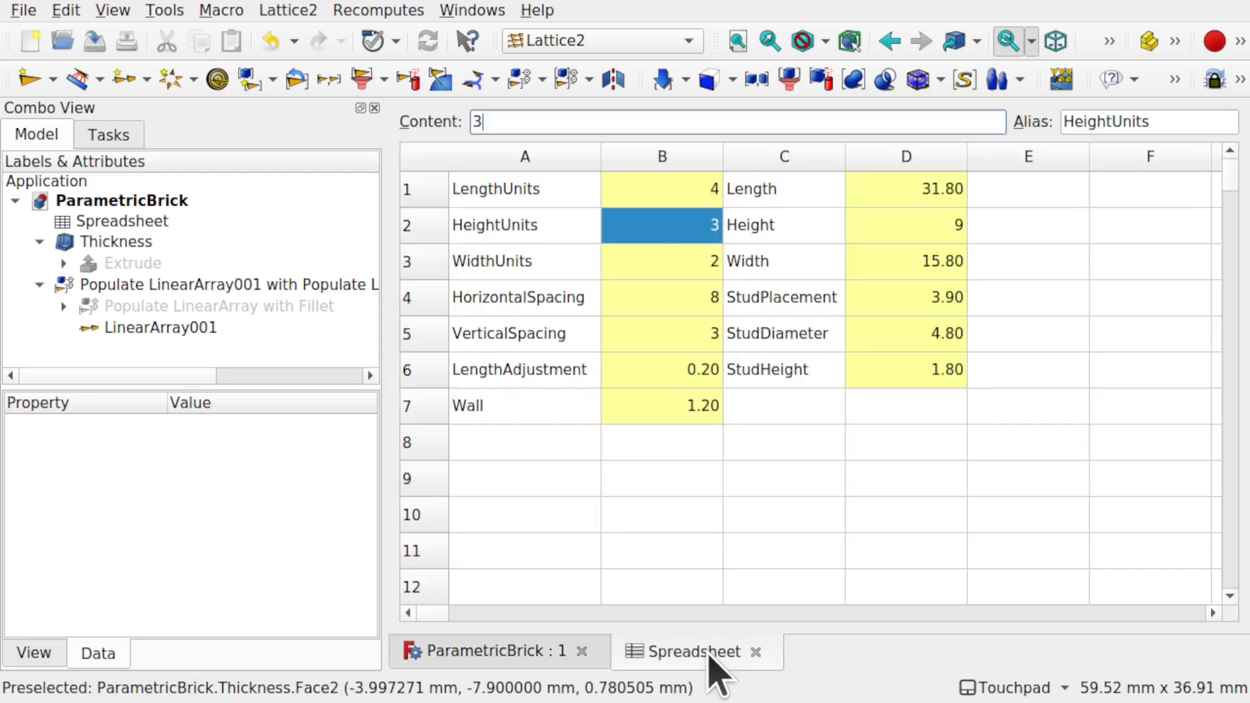
{"action": "left_click", "coordinate": [638, 267]}
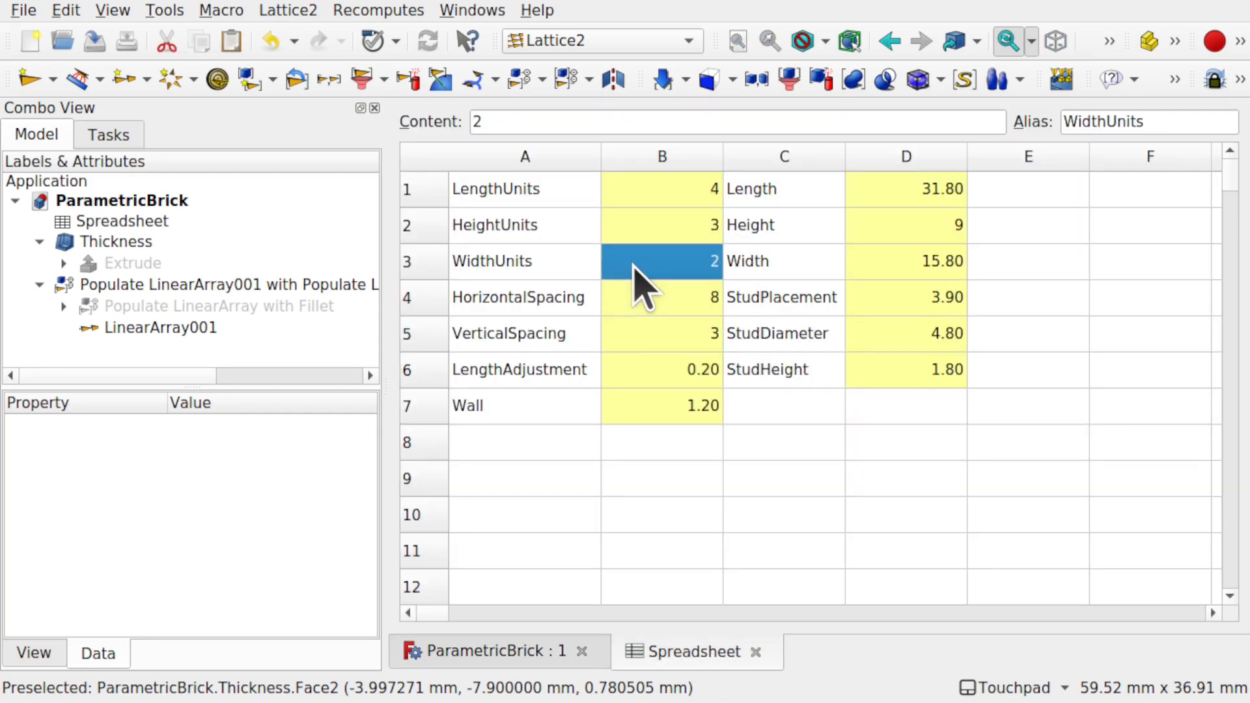
{"action": "double_click", "coordinate": [706, 192]}
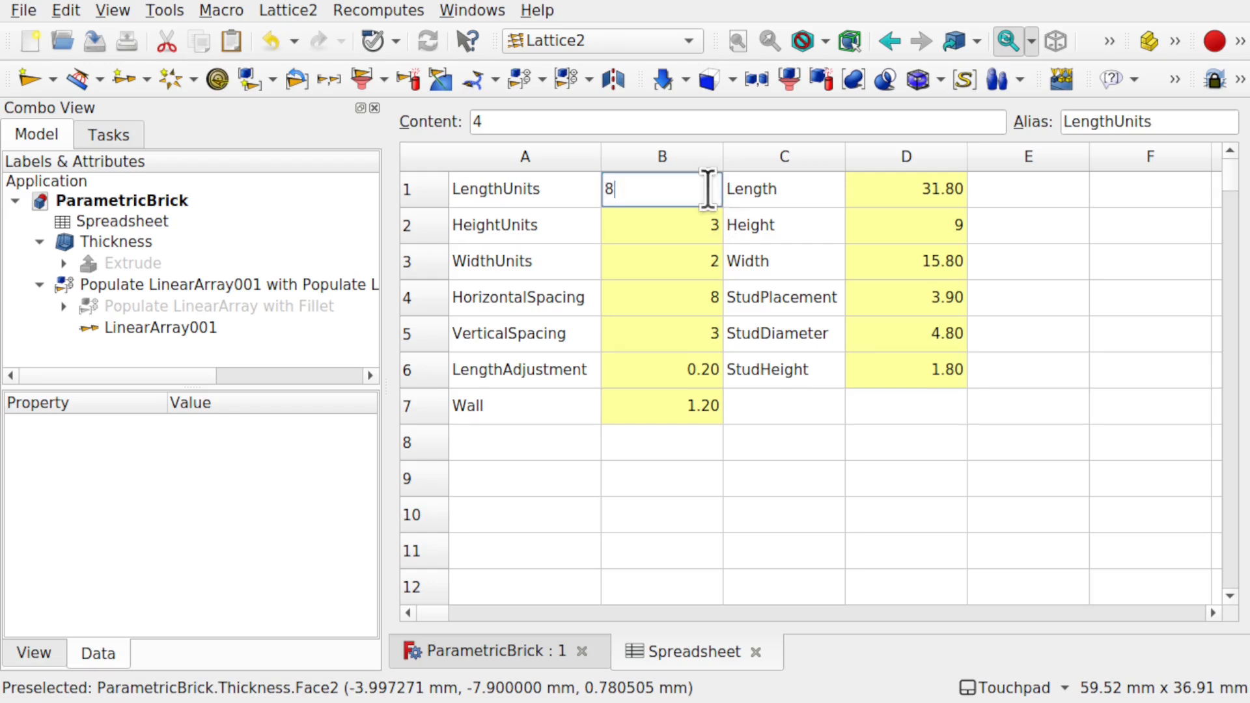
{"action": "left_click", "coordinate": [680, 268]}
{"action": "type", "text": "8"}
{"action": "left_click", "coordinate": [663, 191]}
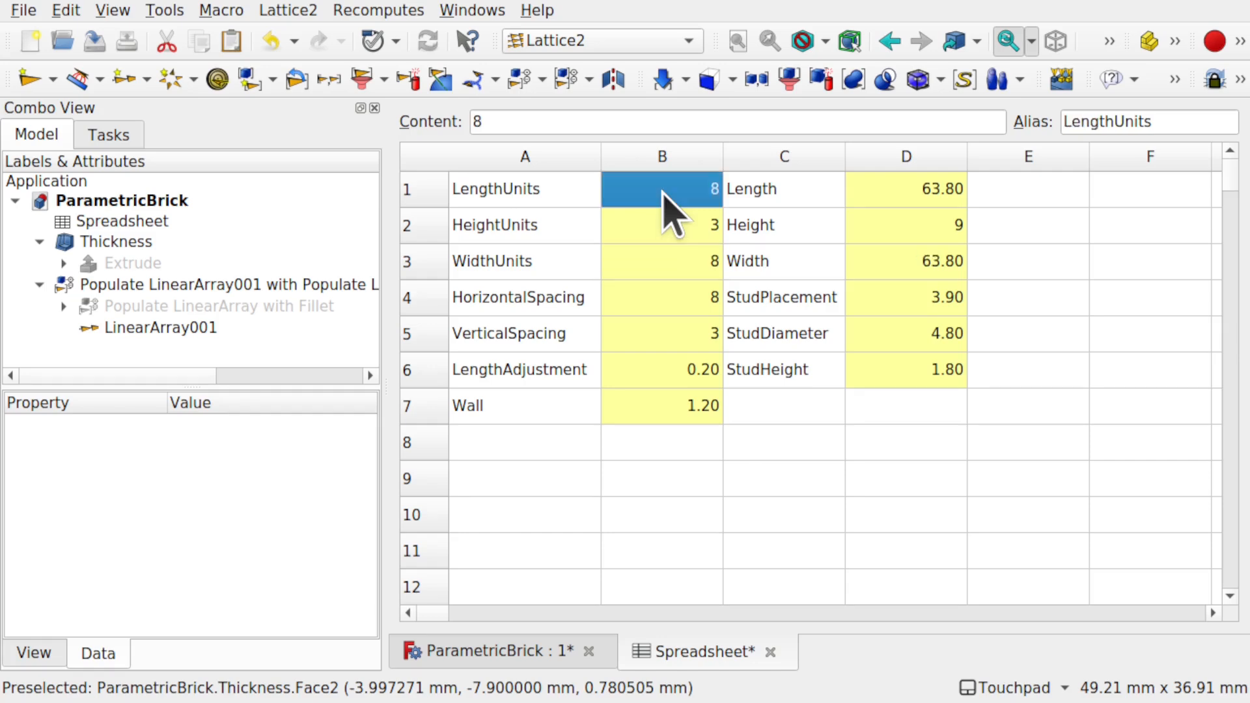
{"action": "left_click", "coordinate": [508, 652]}
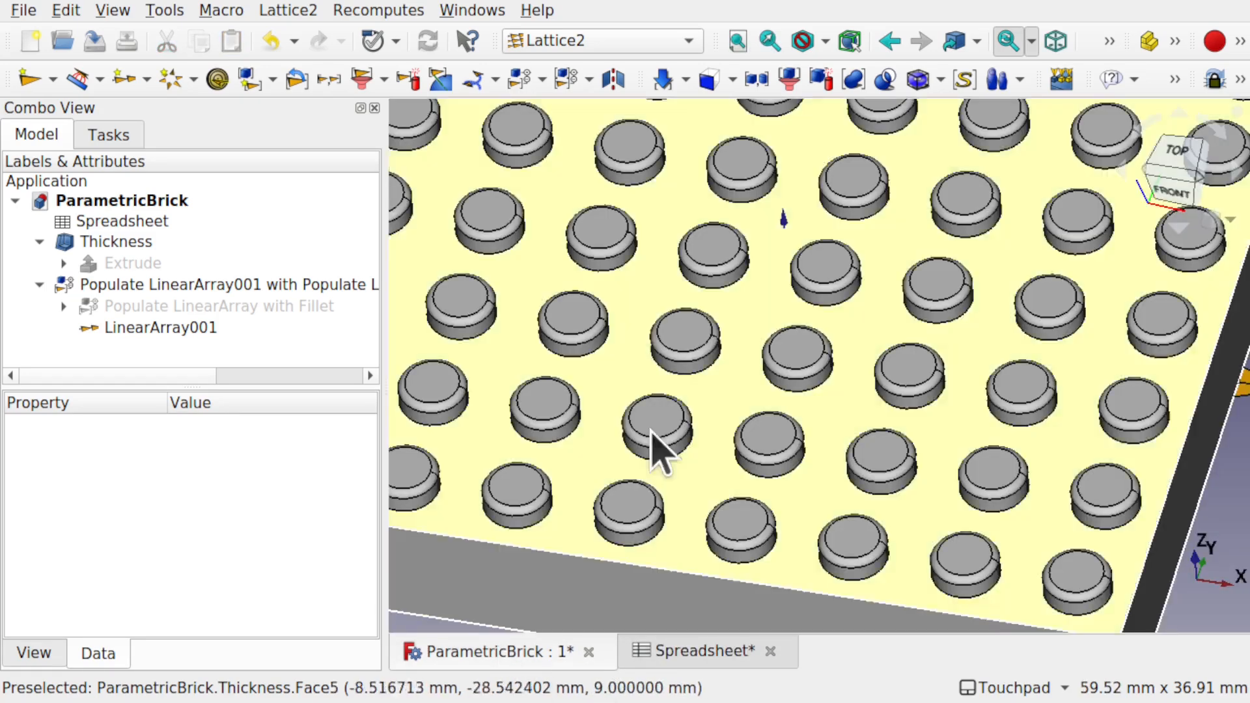
{"action": "scroll", "coordinate": [677, 443], "scroll_direction": "down", "scroll_amount": 8}
{"action": "scroll", "coordinate": [677, 443], "scroll_direction": "up", "scroll_amount": 5}
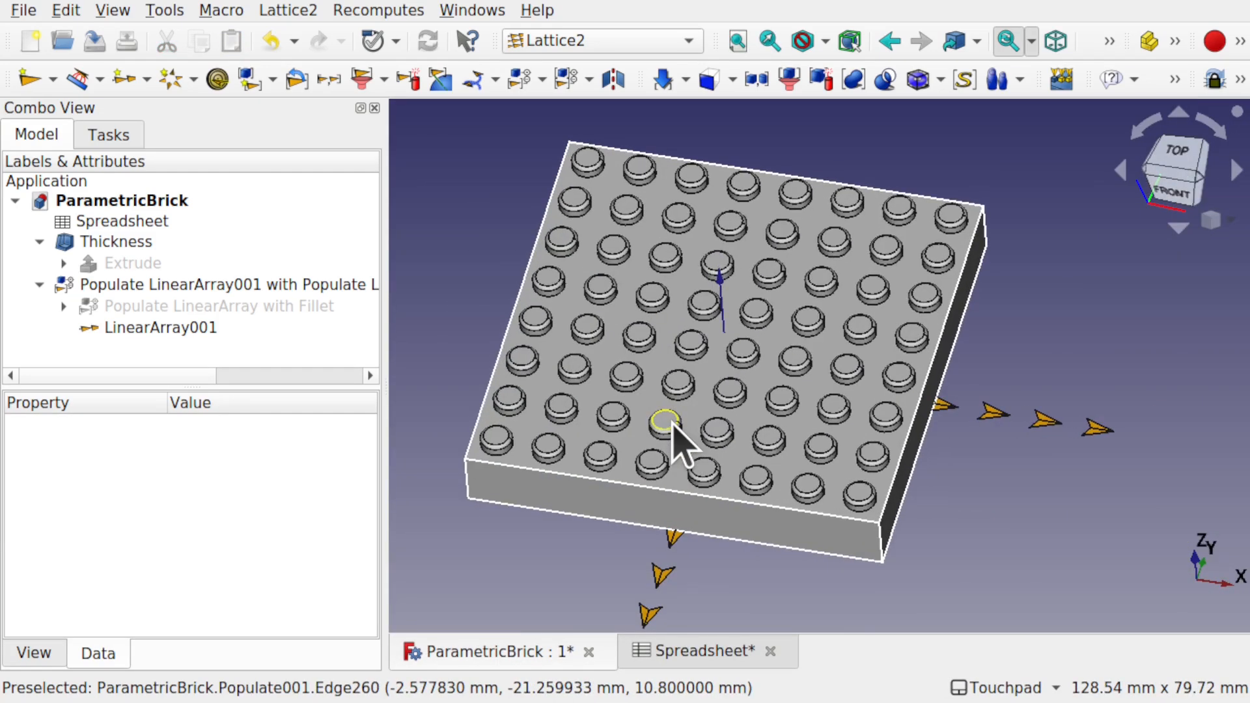
{"action": "scroll", "coordinate": [677, 442], "scroll_direction": "down", "scroll_amount": 2}
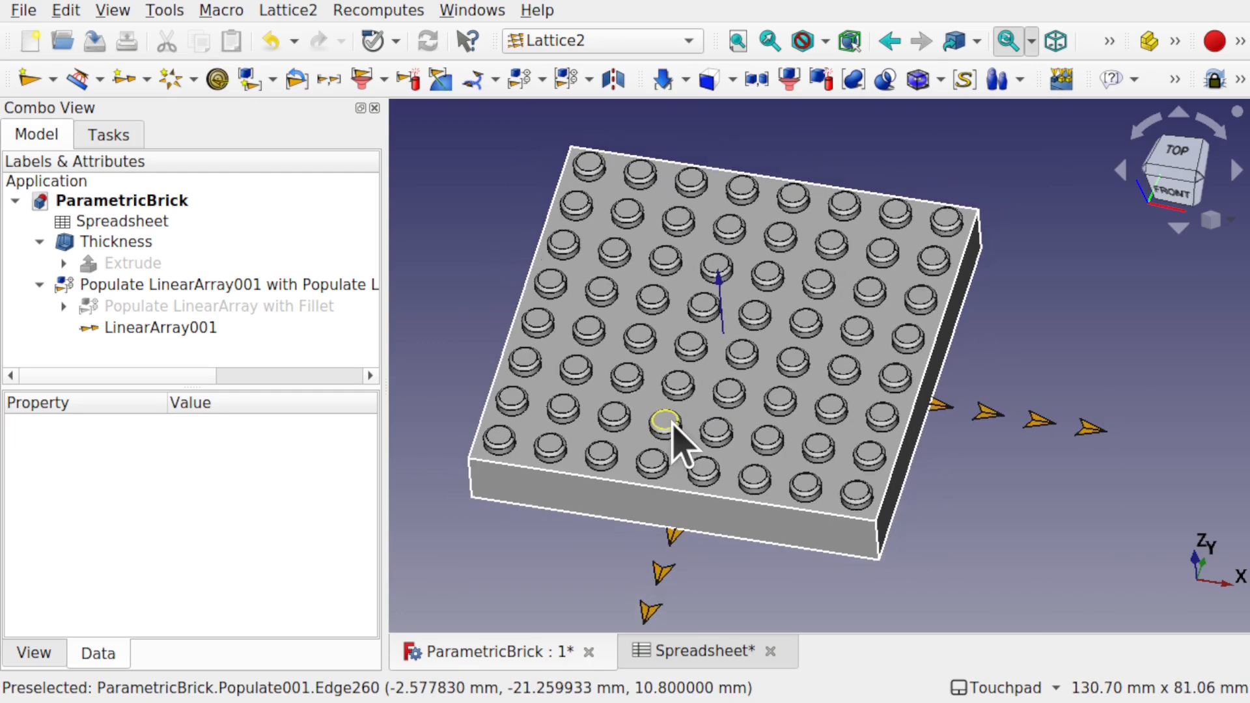
{"action": "left_click", "coordinate": [174, 329]}
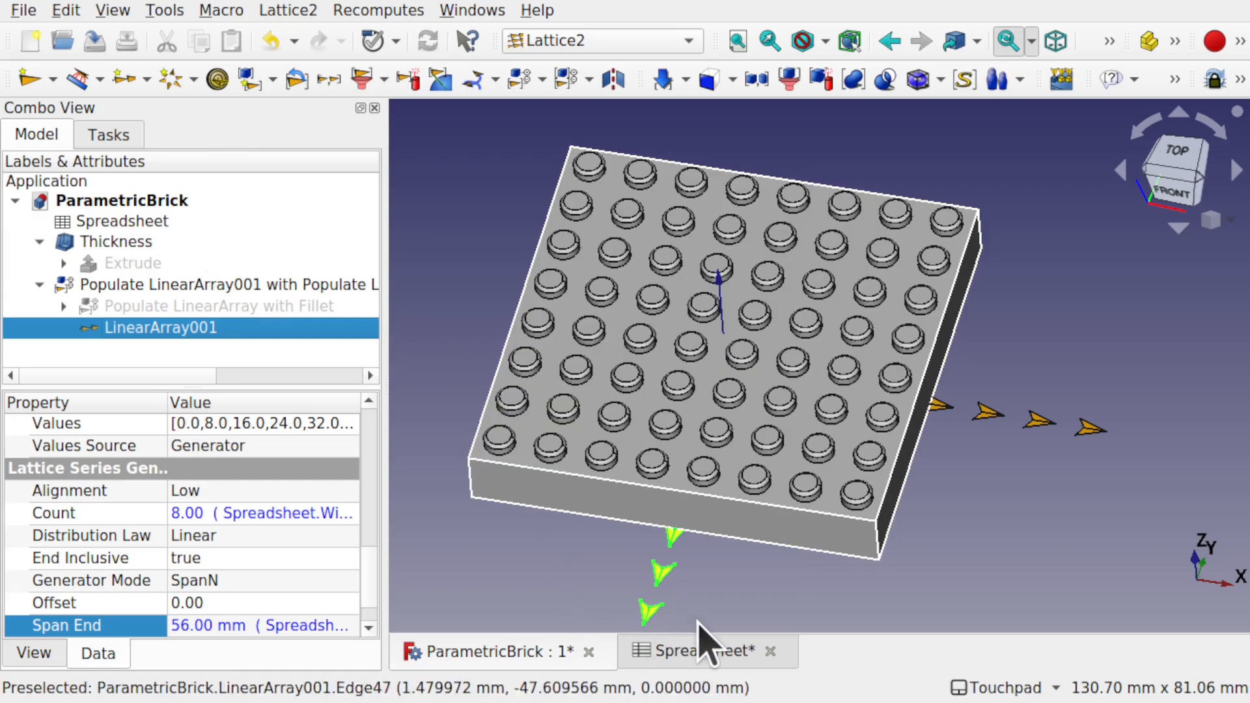
Set LengthUnits and WidthUnits to 2 in the spreadsheet and inspect the brick in the 3D view.
{"action": "left_click", "coordinate": [698, 645]}
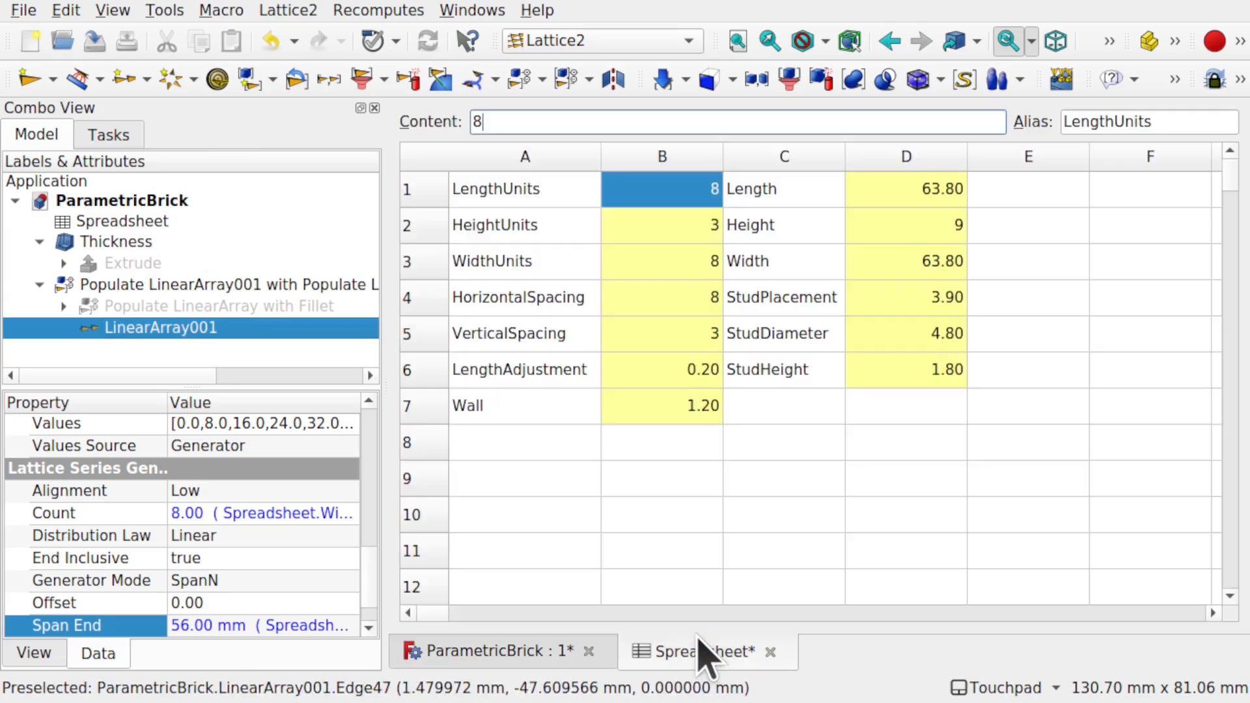
{"action": "double_click", "coordinate": [677, 191]}
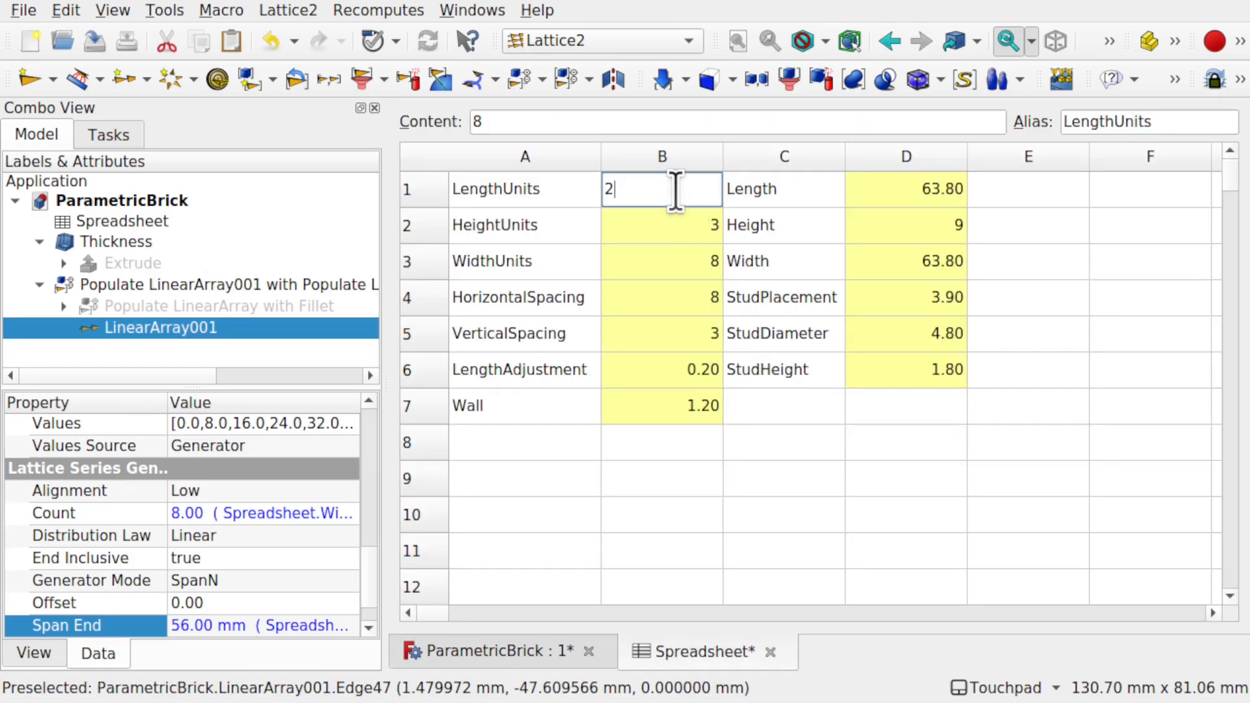
{"action": "left_click", "coordinate": [671, 263]}
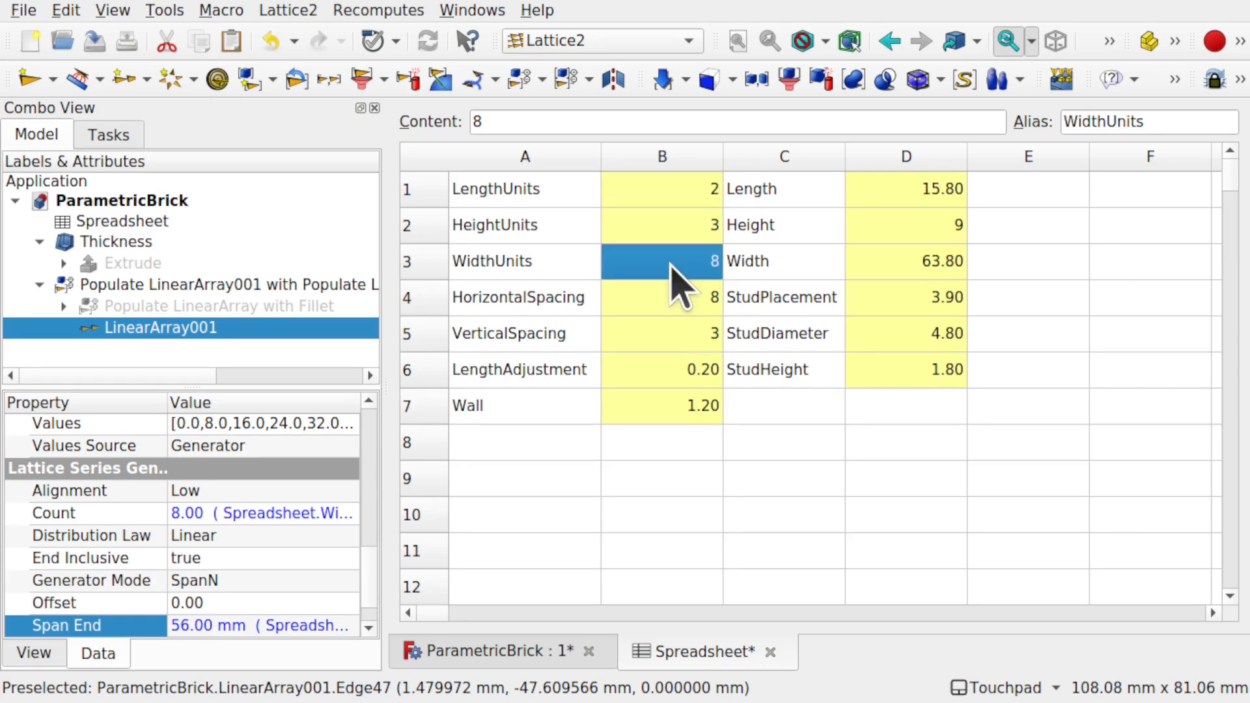
{"action": "double_click", "coordinate": [671, 264]}
{"action": "left_click", "coordinate": [656, 192]}
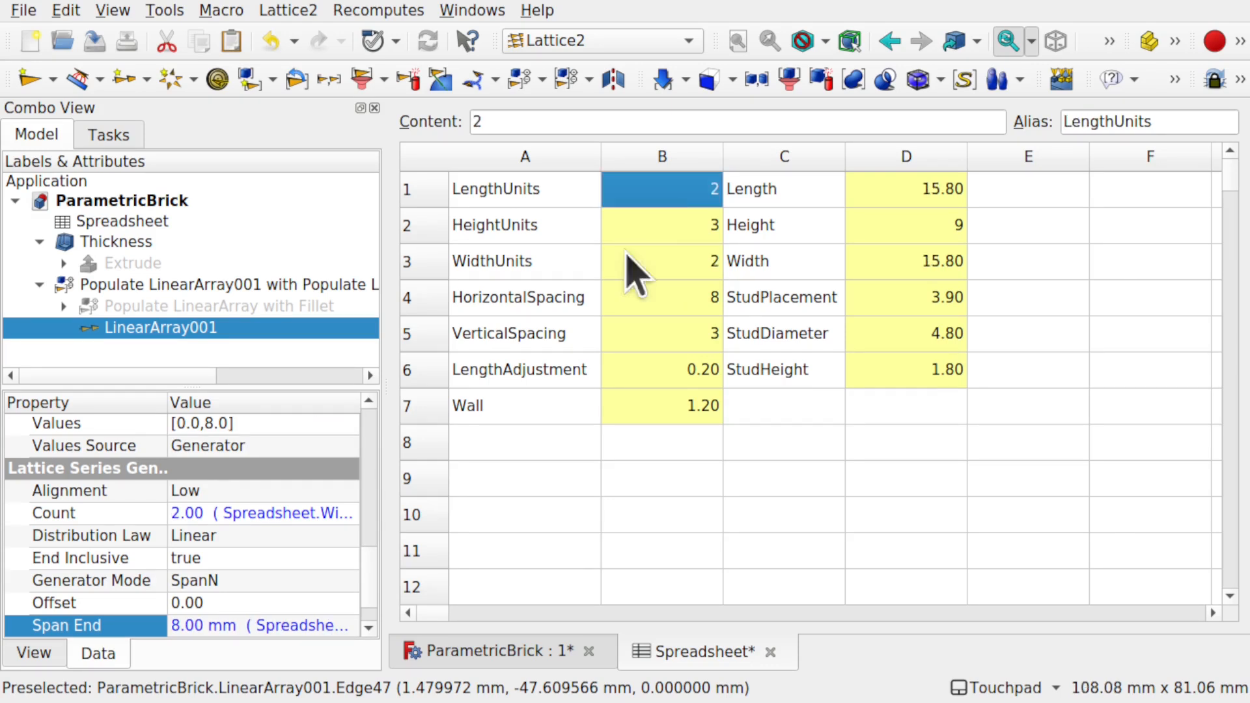
{"action": "left_click", "coordinate": [528, 651]}
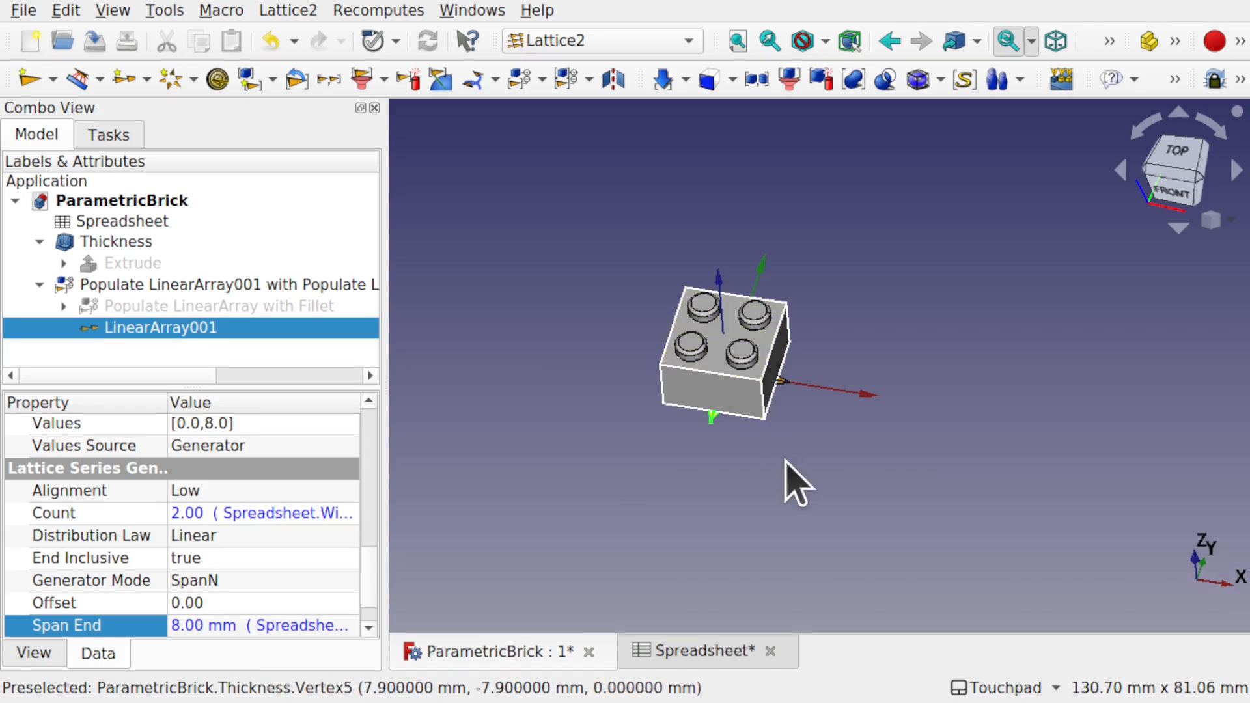
{"action": "scroll", "coordinate": [687, 378], "scroll_direction": "up", "scroll_amount": 5}
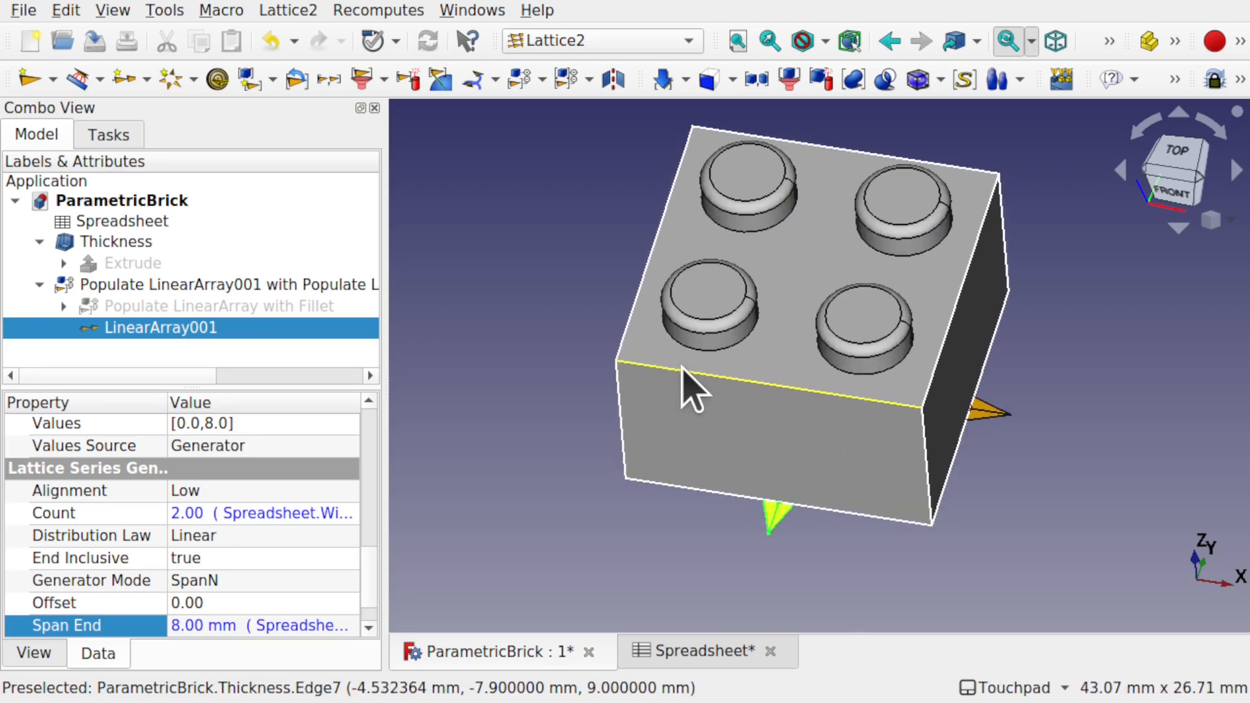
Show the brick's open underside and hide the placement arrows of LinearArray001 and LinearArray.
{"action": "left_click_drag", "start_coordinate": [825, 392], "coordinate": [748, 188], "text": "alt"}
{"action": "left_click_drag", "start_coordinate": [858, 435], "coordinate": [510, 245], "text": "shift"}
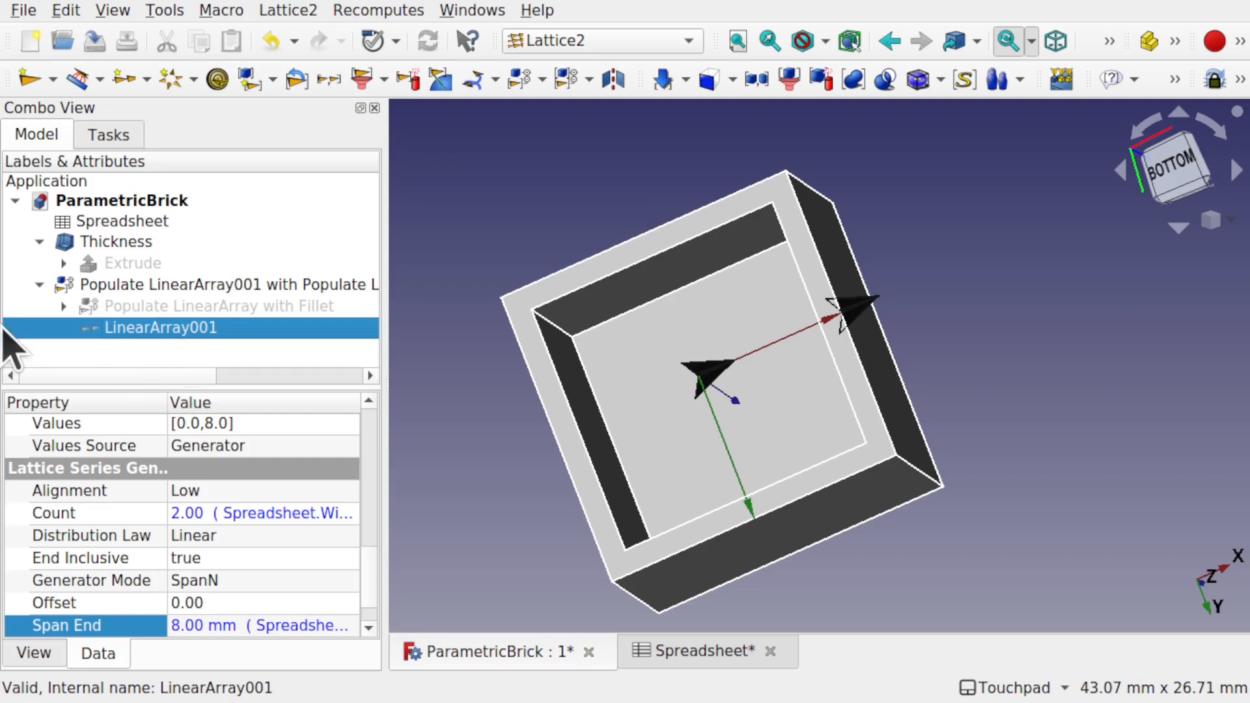
{"action": "left_click", "coordinate": [64, 306]}
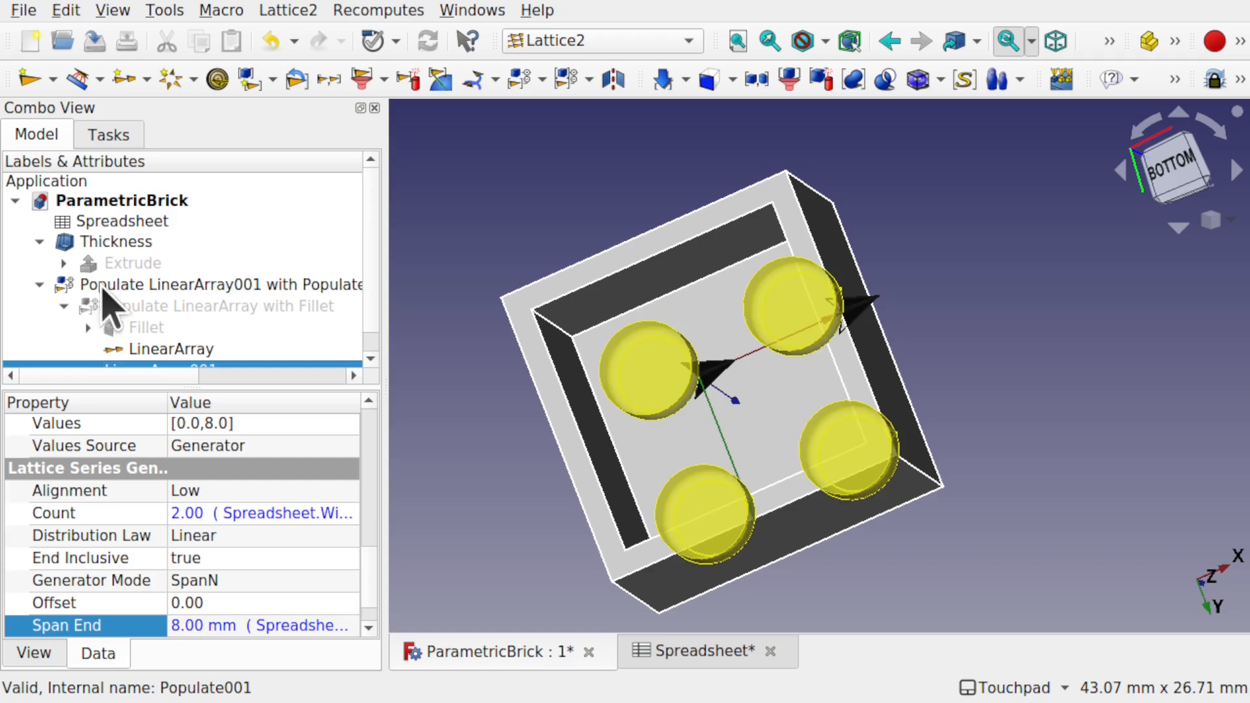
{"action": "left_click", "coordinate": [186, 348]}
{"action": "key", "text": "space"}
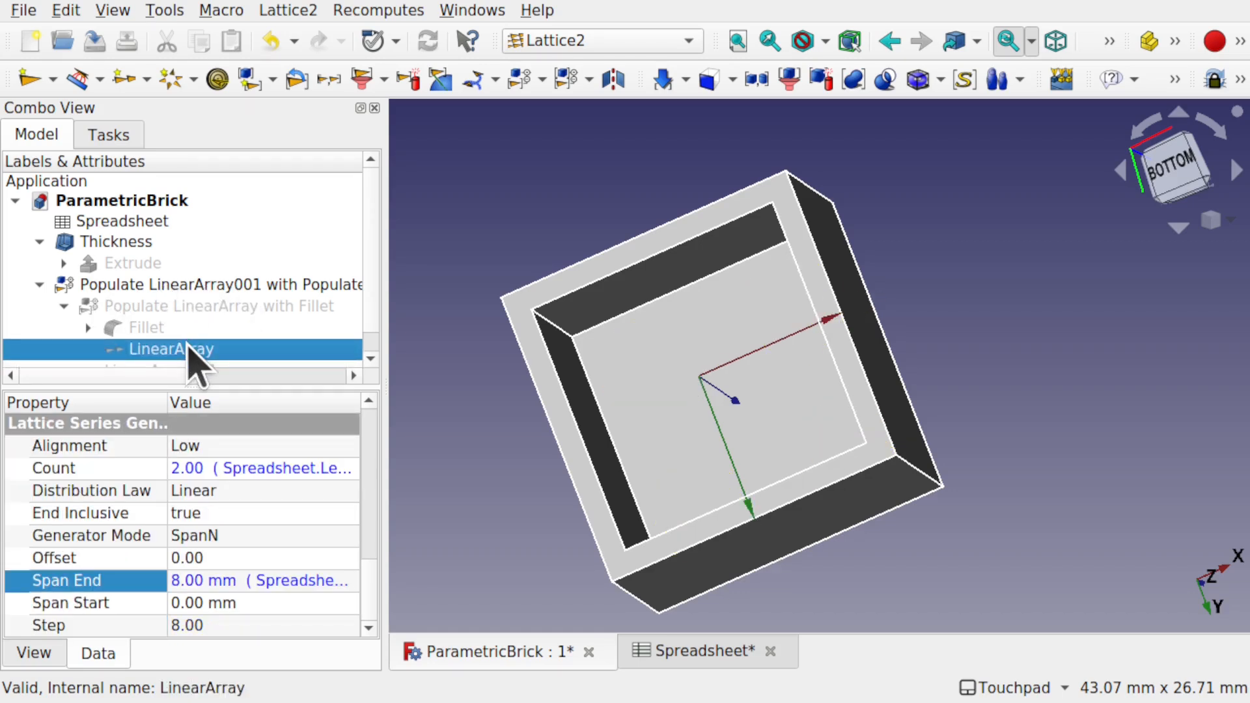
{"action": "key", "text": "space"}
{"action": "left_click", "coordinate": [967, 320]}
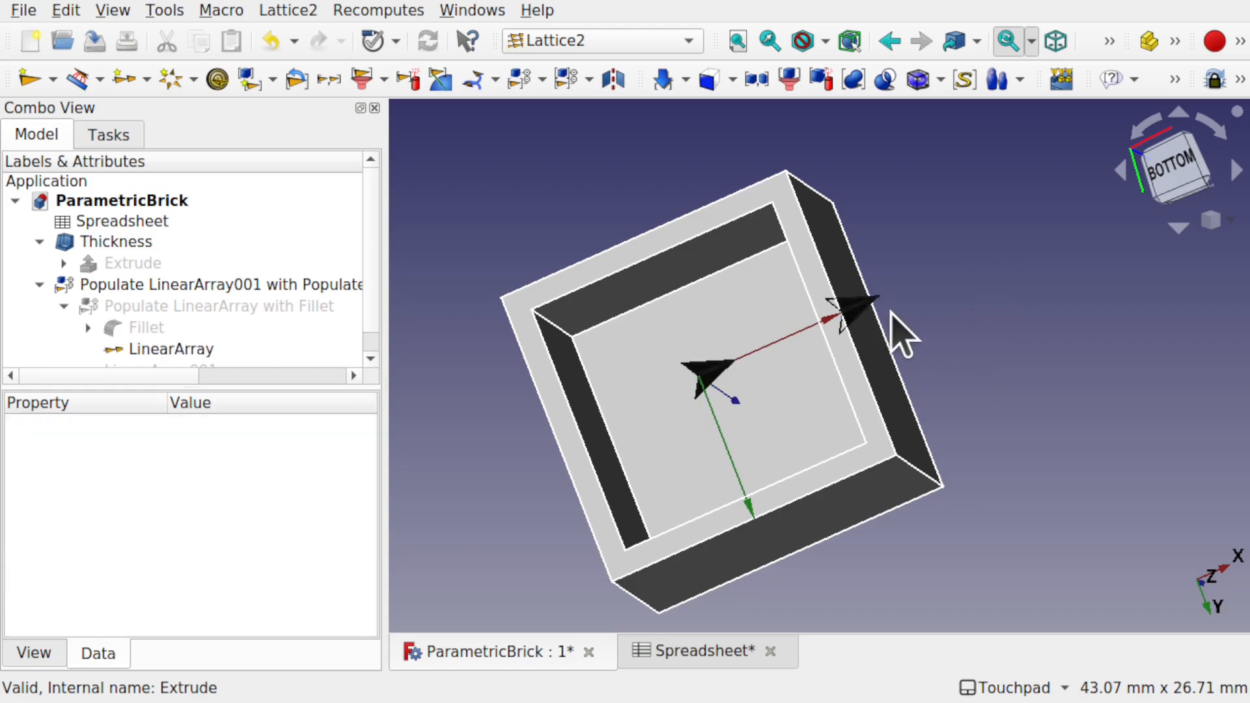
{"action": "left_click", "coordinate": [852, 303]}
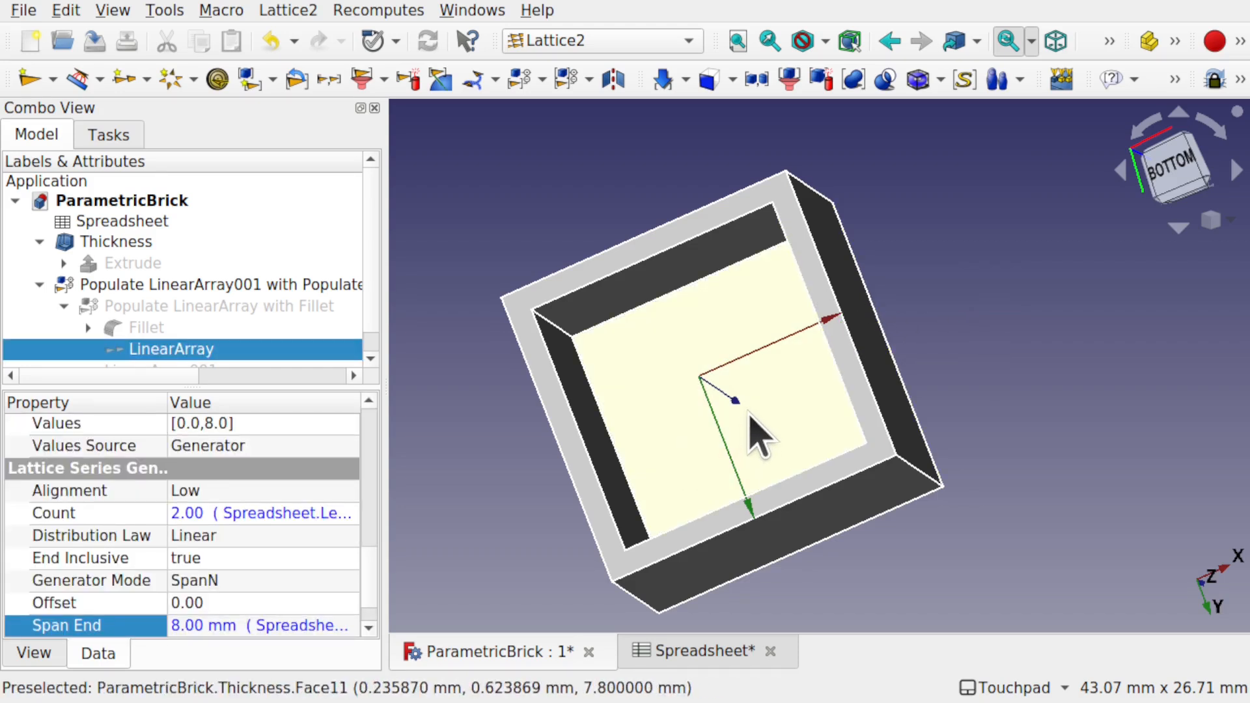
{"action": "left_click", "coordinate": [39, 285]}
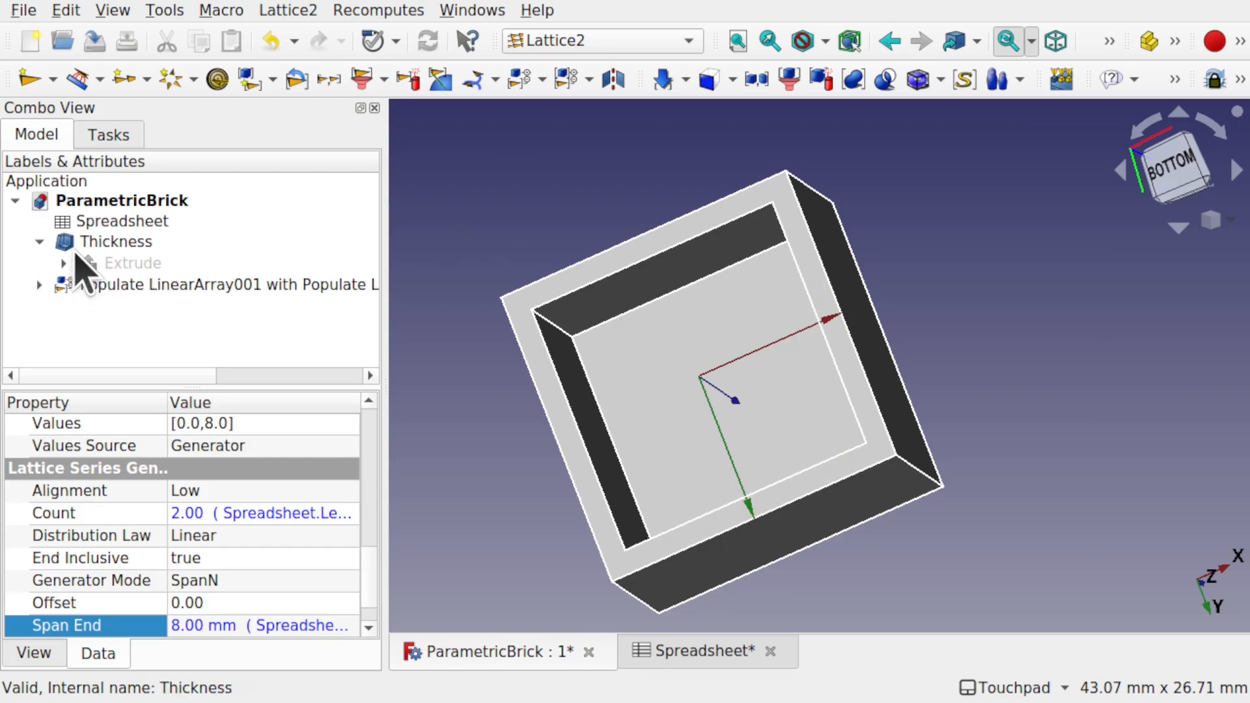
Check the Thickness body in the model, clear the selection and switch to the Sketcher workbench.
{"action": "left_click", "coordinate": [100, 243]}
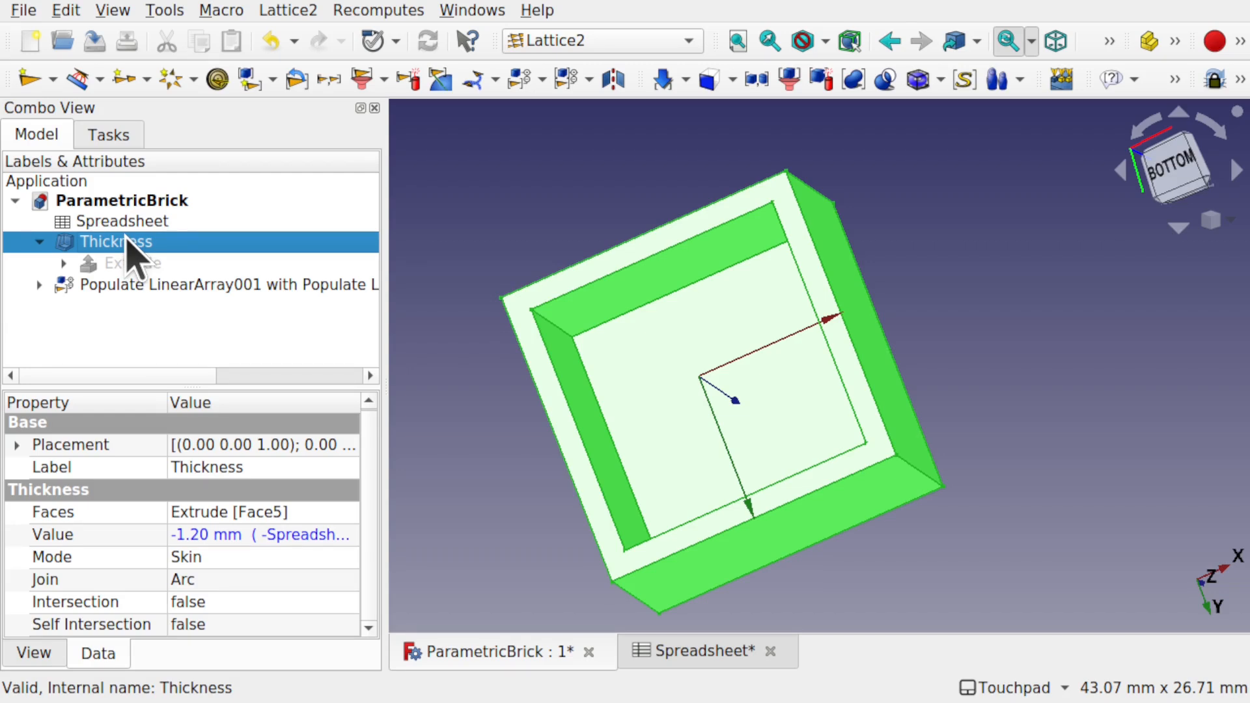
{"action": "left_click", "coordinate": [474, 211]}
{"action": "left_click", "coordinate": [599, 39]}
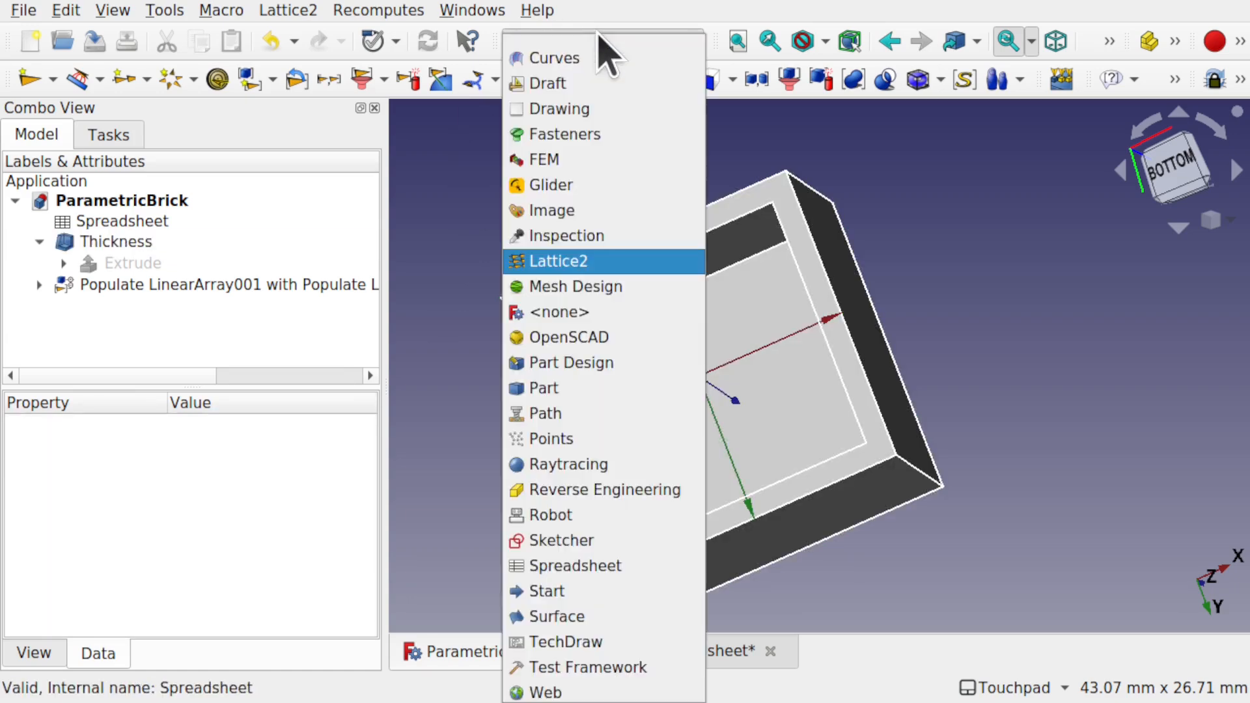
{"action": "left_click", "coordinate": [596, 540]}
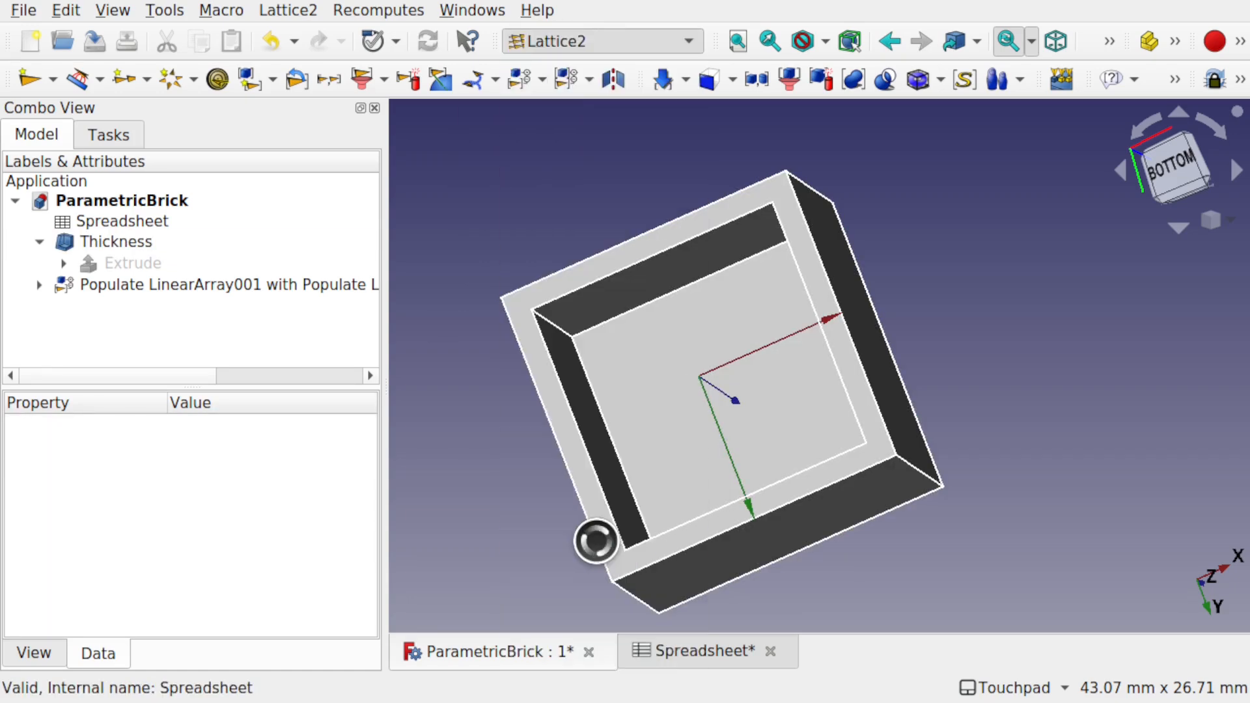
Create a new sketch on the flat inner floor of the hollow brick, using FlatFace attachment.
{"action": "left_click", "coordinate": [659, 427]}
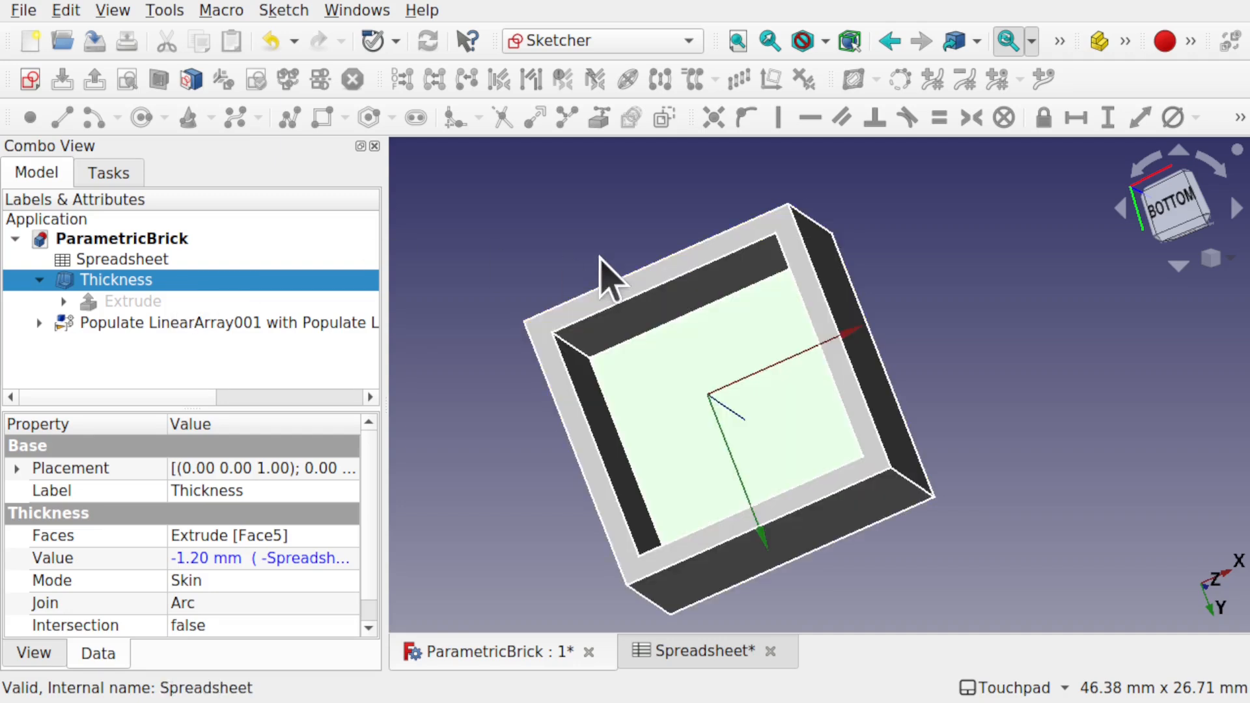
{"action": "left_click", "coordinate": [558, 247]}
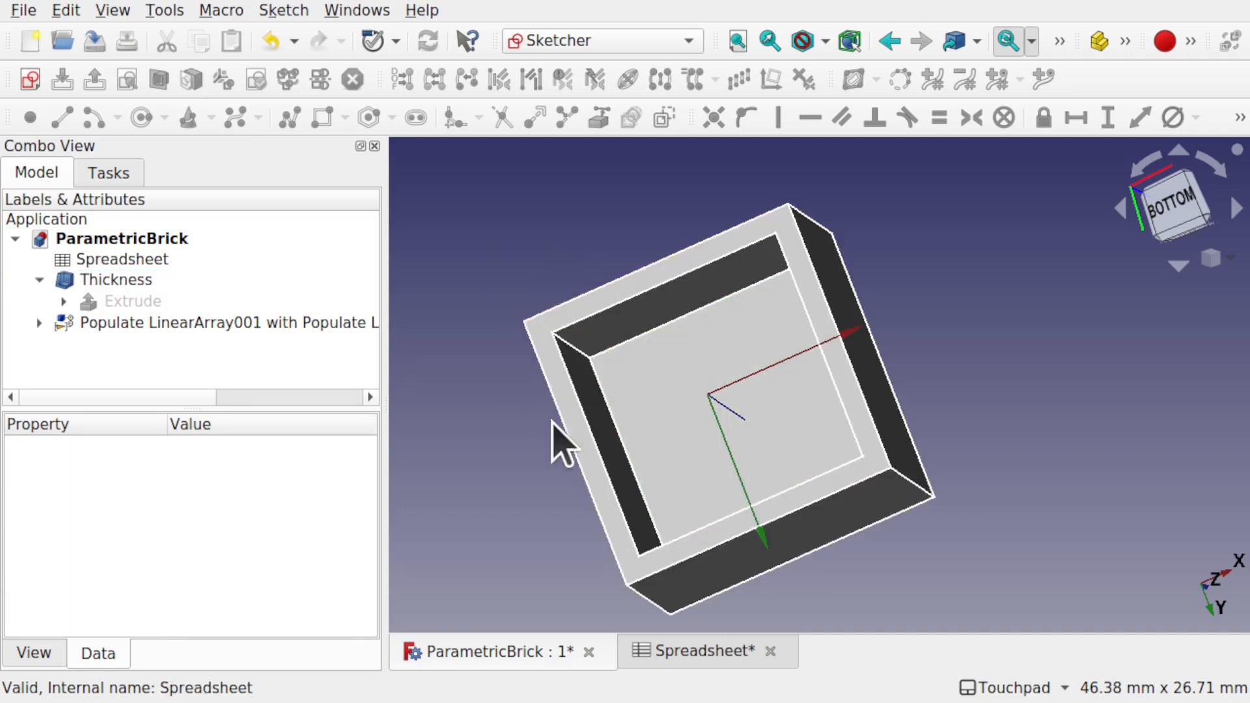
{"action": "left_click", "coordinate": [678, 393]}
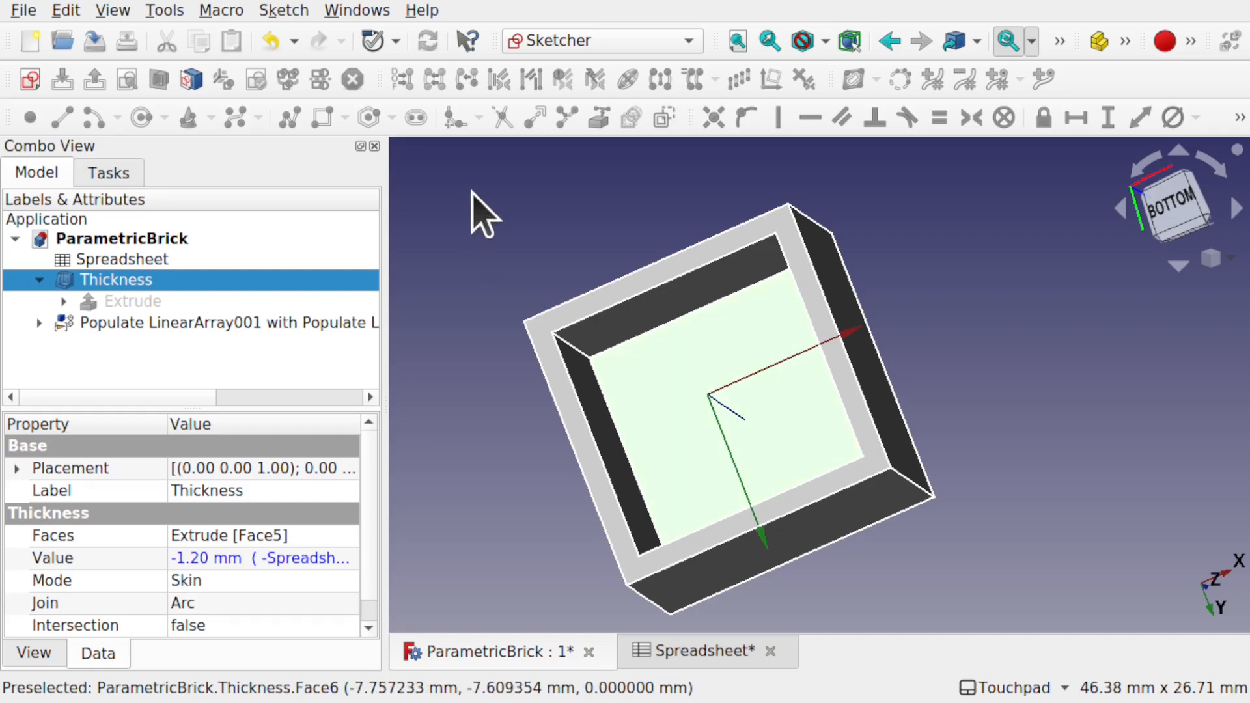
{"action": "left_click", "coordinate": [28, 81]}
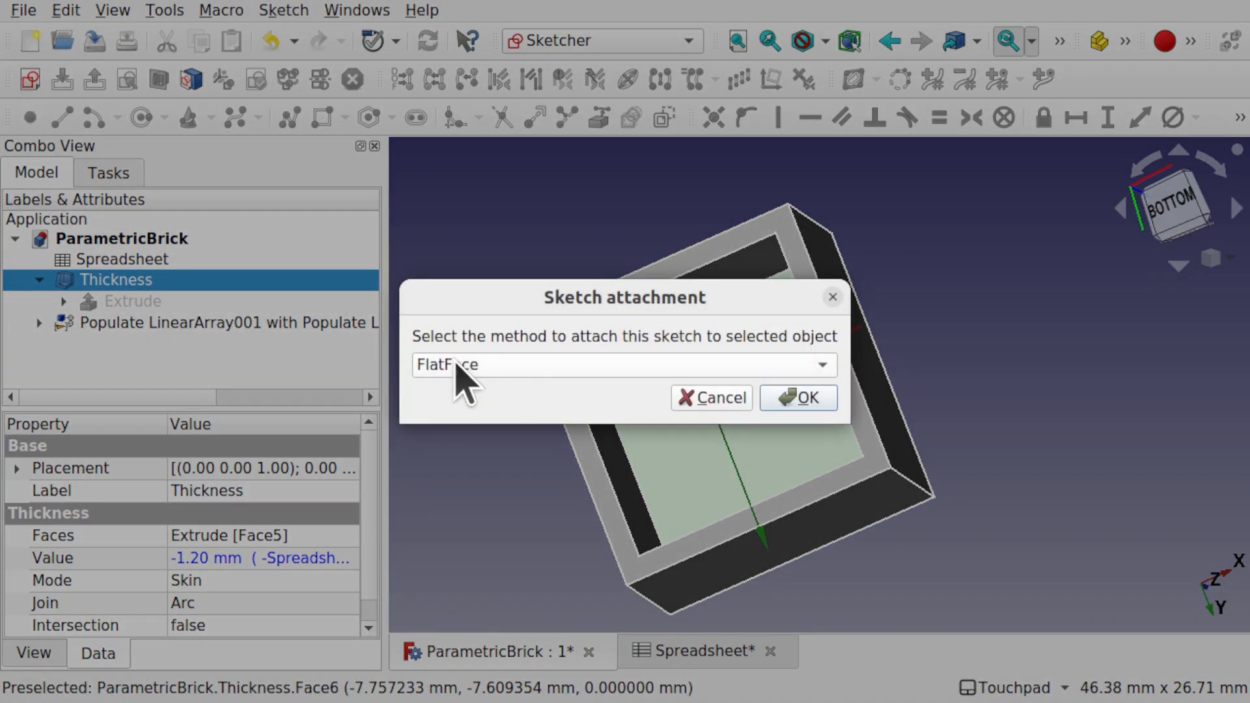
{"action": "left_click", "coordinate": [799, 399]}
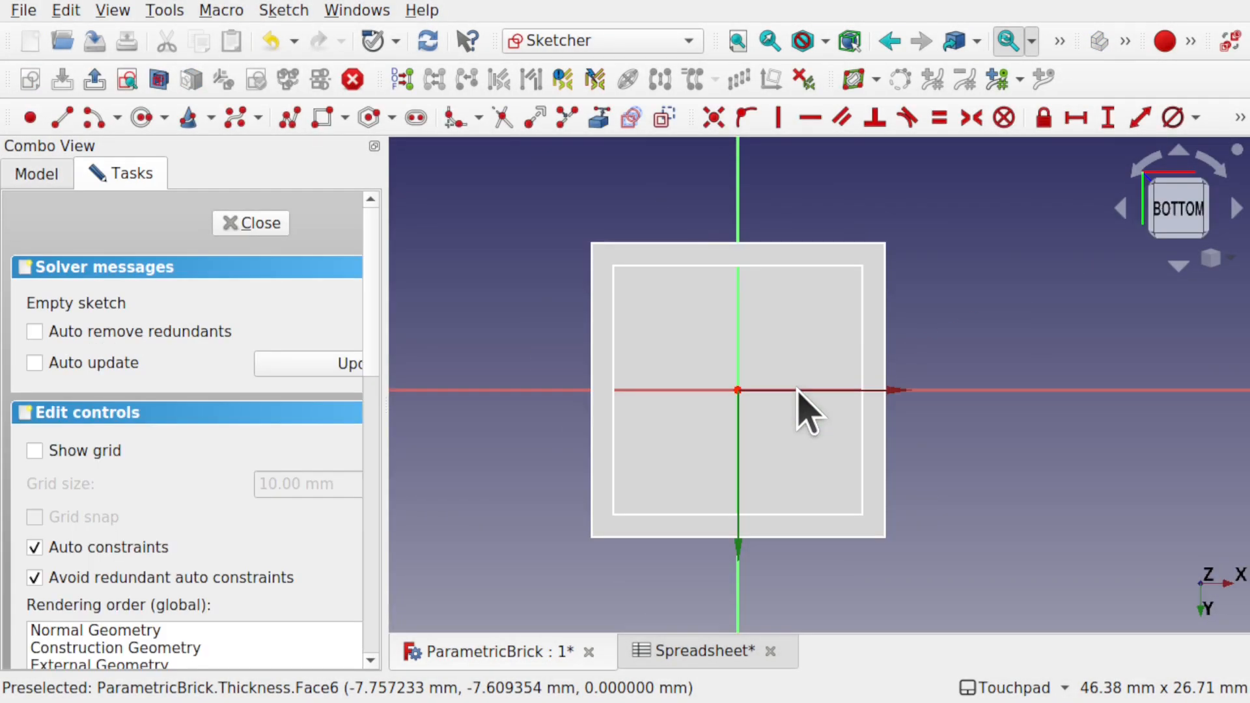
Sketch two concentric circles centred on the origin, the inner one about 6.4 mm in diameter.
{"action": "left_click", "coordinate": [142, 118]}
{"action": "left_click", "coordinate": [738, 389]}
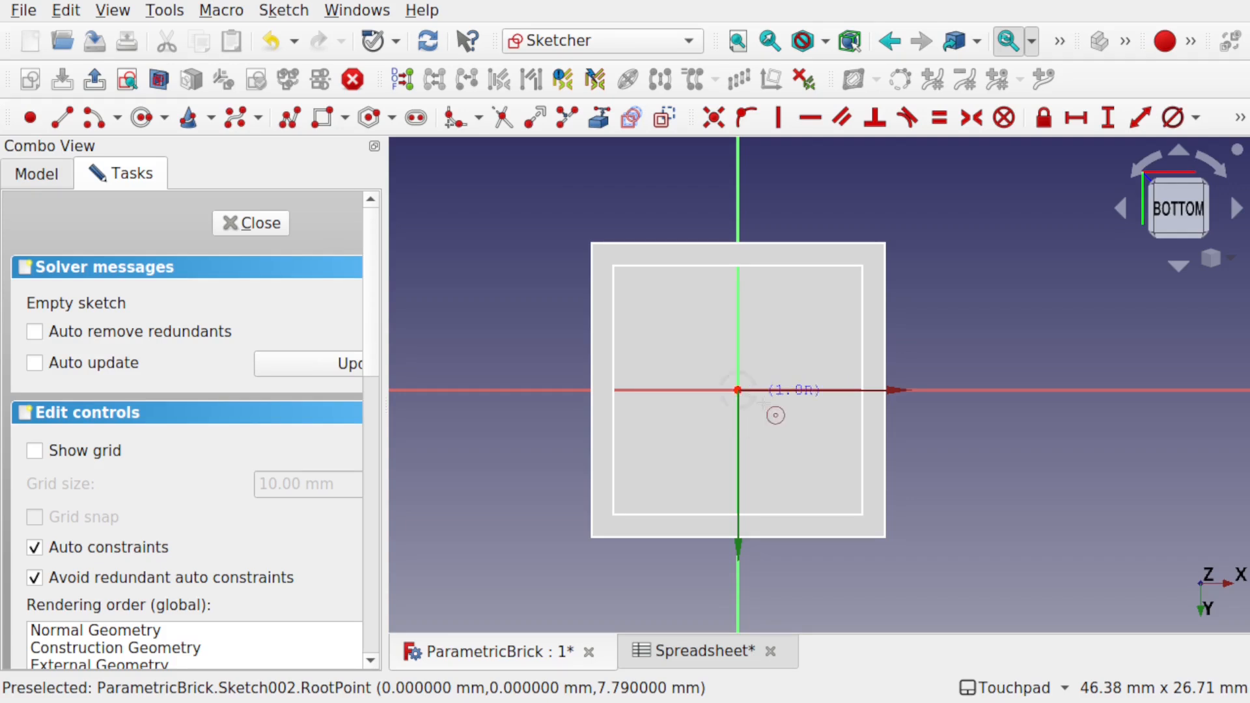
{"action": "left_click", "coordinate": [812, 435]}
{"action": "left_click", "coordinate": [738, 389]}
{"action": "left_click", "coordinate": [789, 420]}
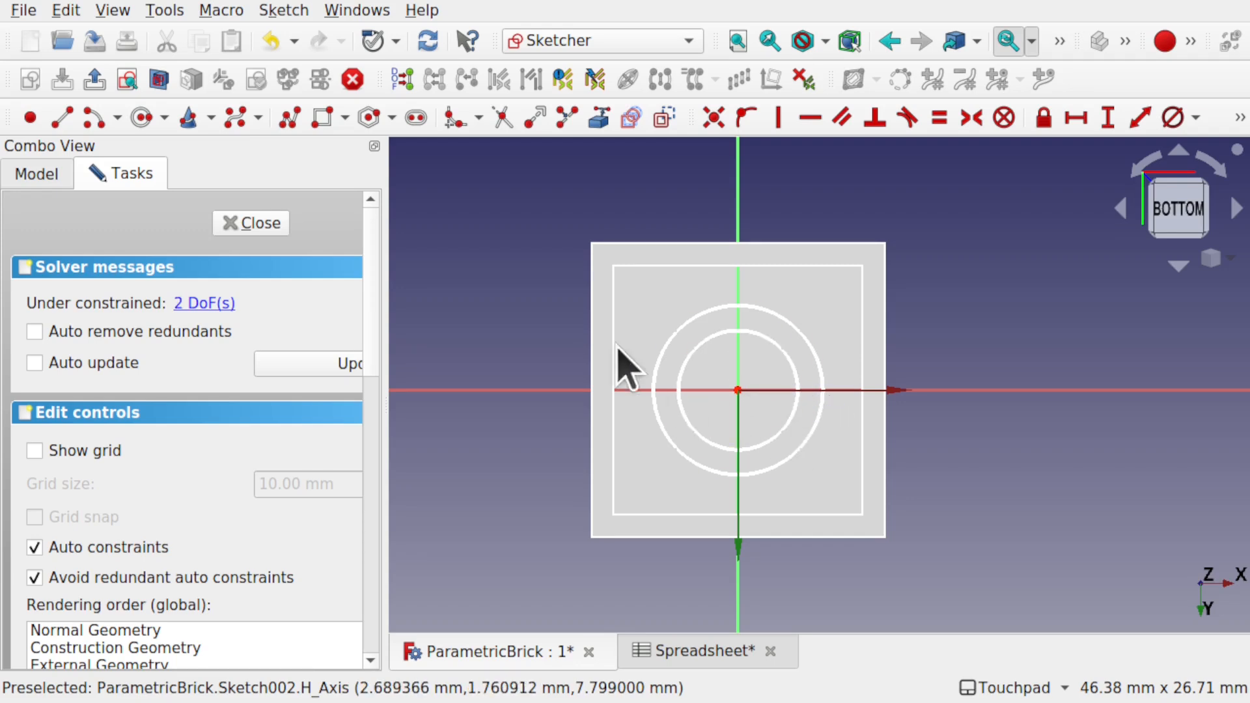
Link the brick's outer corner at negative X and negative Y into the sketch as external geometry.
{"action": "left_click", "coordinate": [599, 117]}
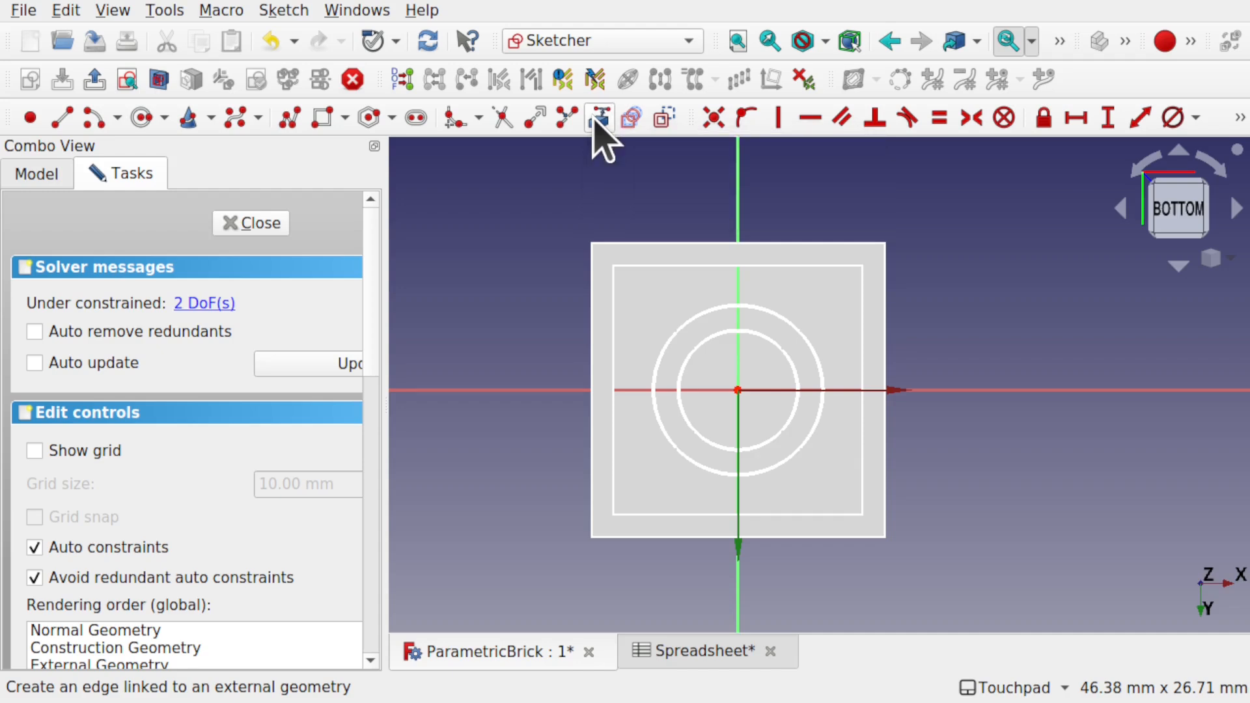
{"action": "left_click", "coordinate": [590, 242]}
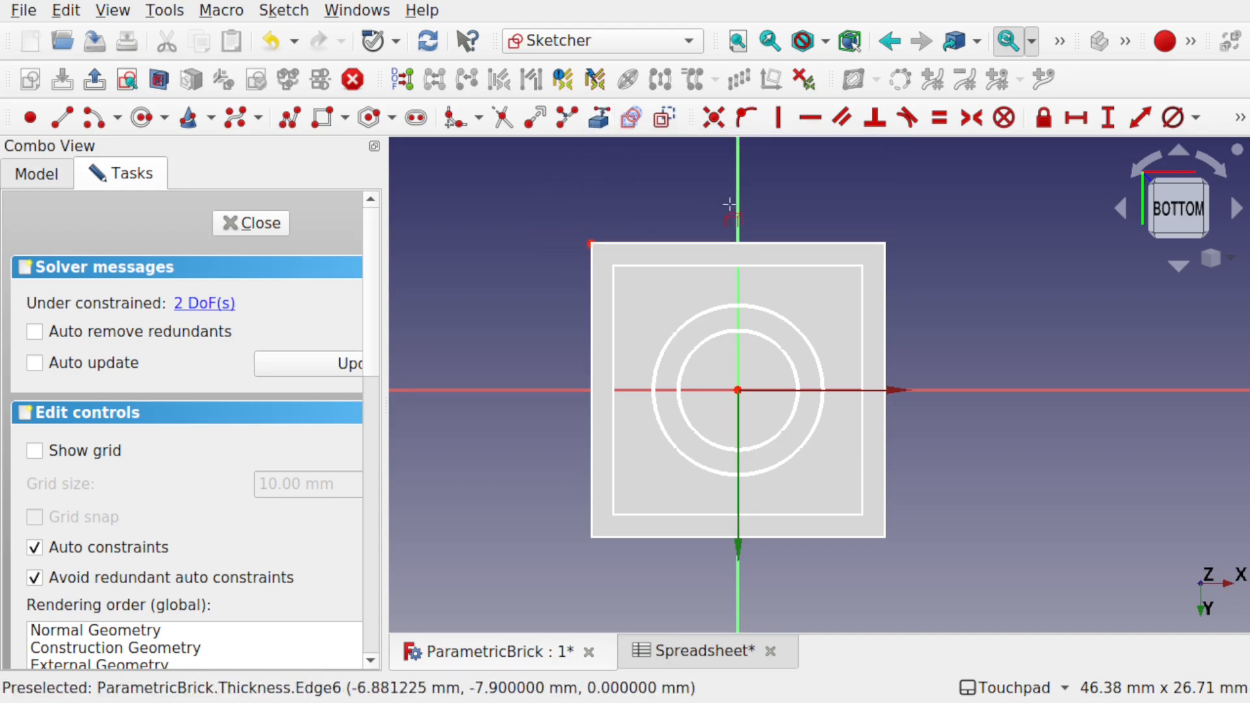
{"action": "mouse_move", "coordinate": [679, 256]}
{"action": "left_mouse_down", "text": "alt"}
{"action": "mouse_move", "coordinate": [769, 279]}
{"action": "mouse_move", "coordinate": [476, 265]}
{"action": "mouse_move", "coordinate": [690, 265]}
{"action": "left_mouse_up", "text": "alt"}
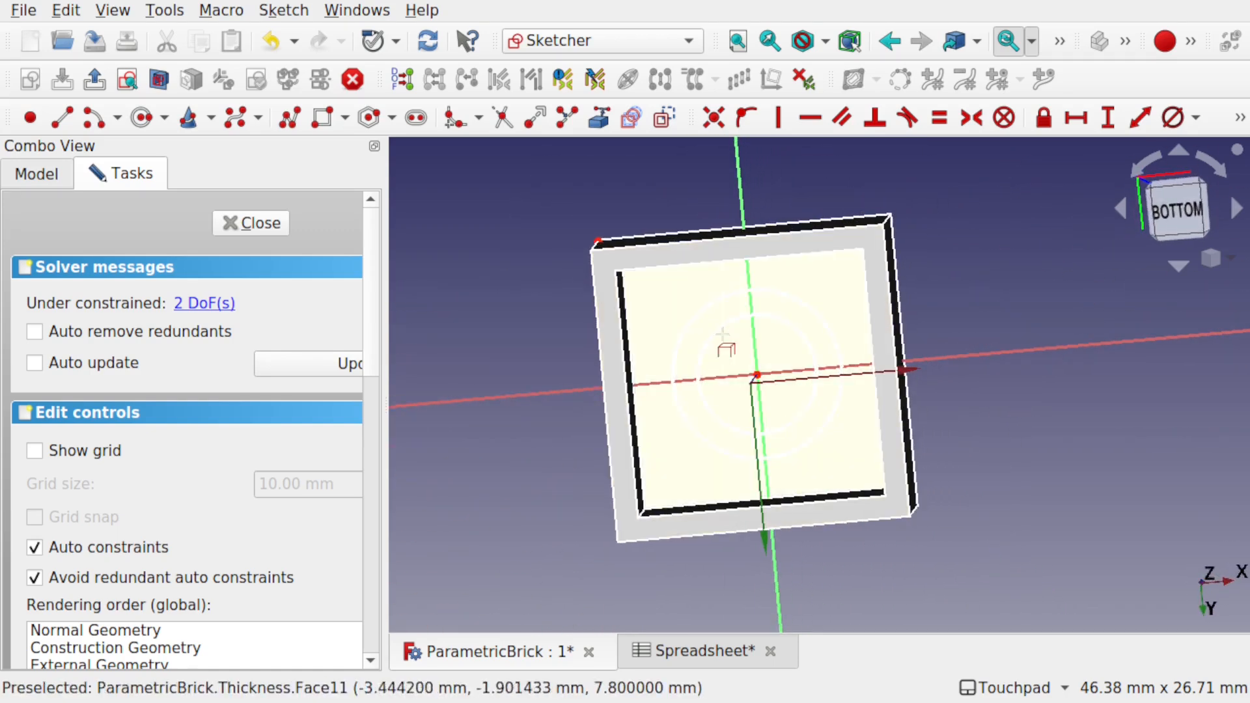
{"action": "key", "text": "5"}
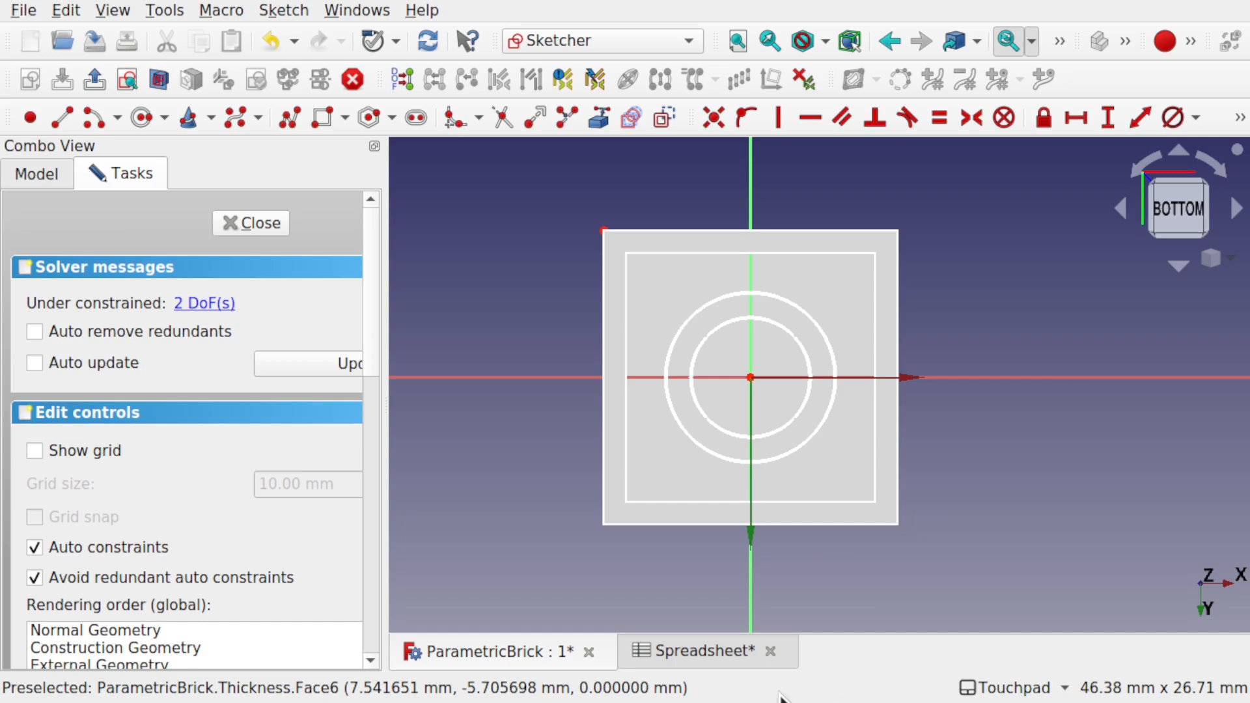
Check the tube dimensions in the LegoTechDraw.svg drawing in Chrome and label spreadsheet cells C7 to C9 TubeInner, TubeOuter and TubePlacement.
{"action": "left_click", "coordinate": [704, 649]}
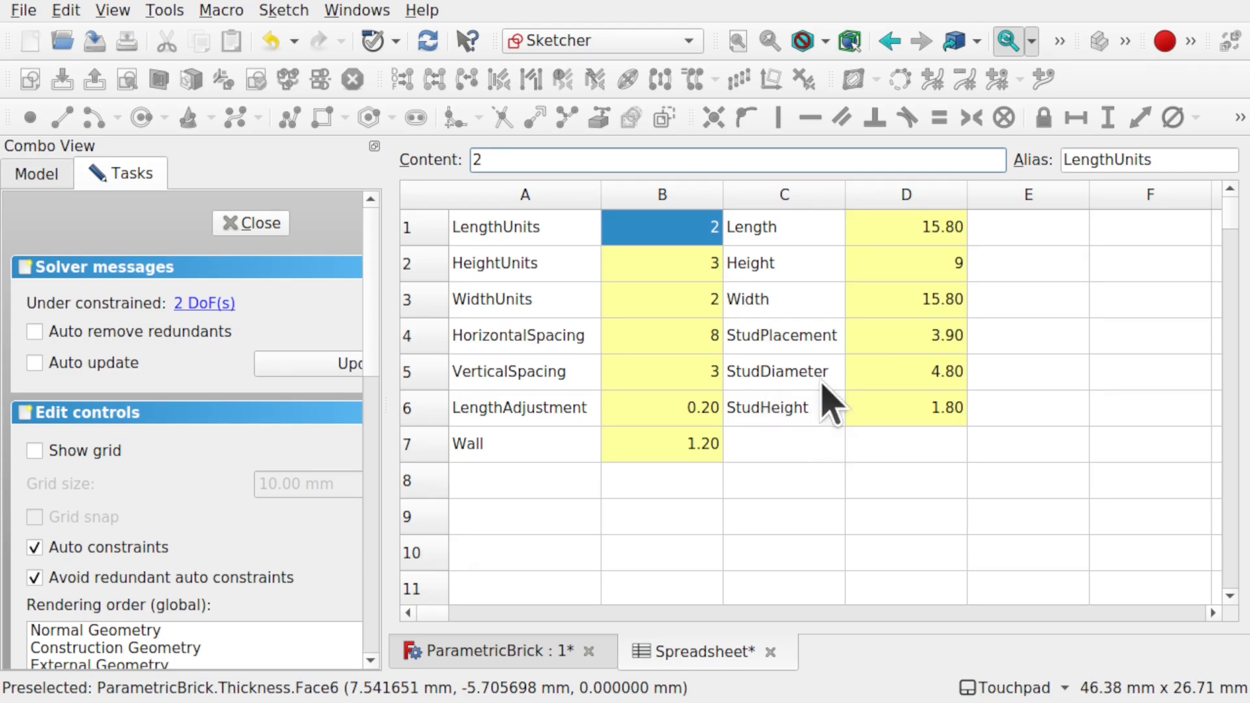
{"action": "left_click", "coordinate": [482, 651]}
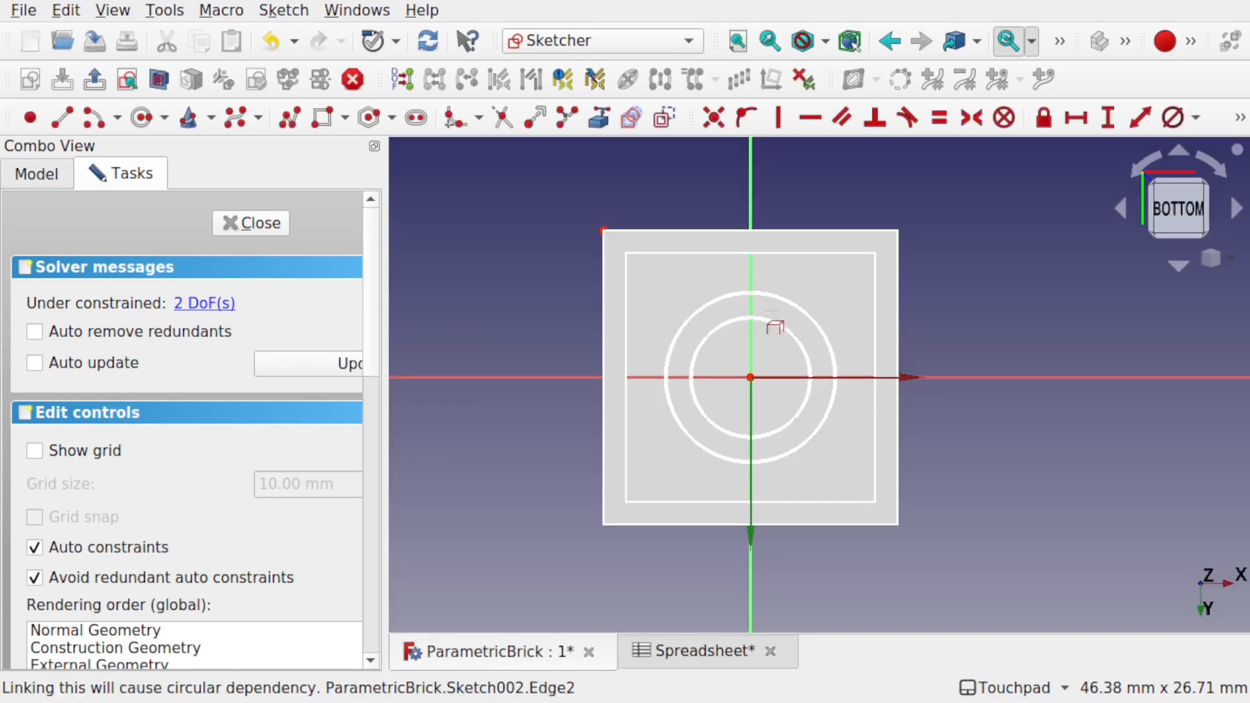
{"action": "left_click", "coordinate": [701, 653]}
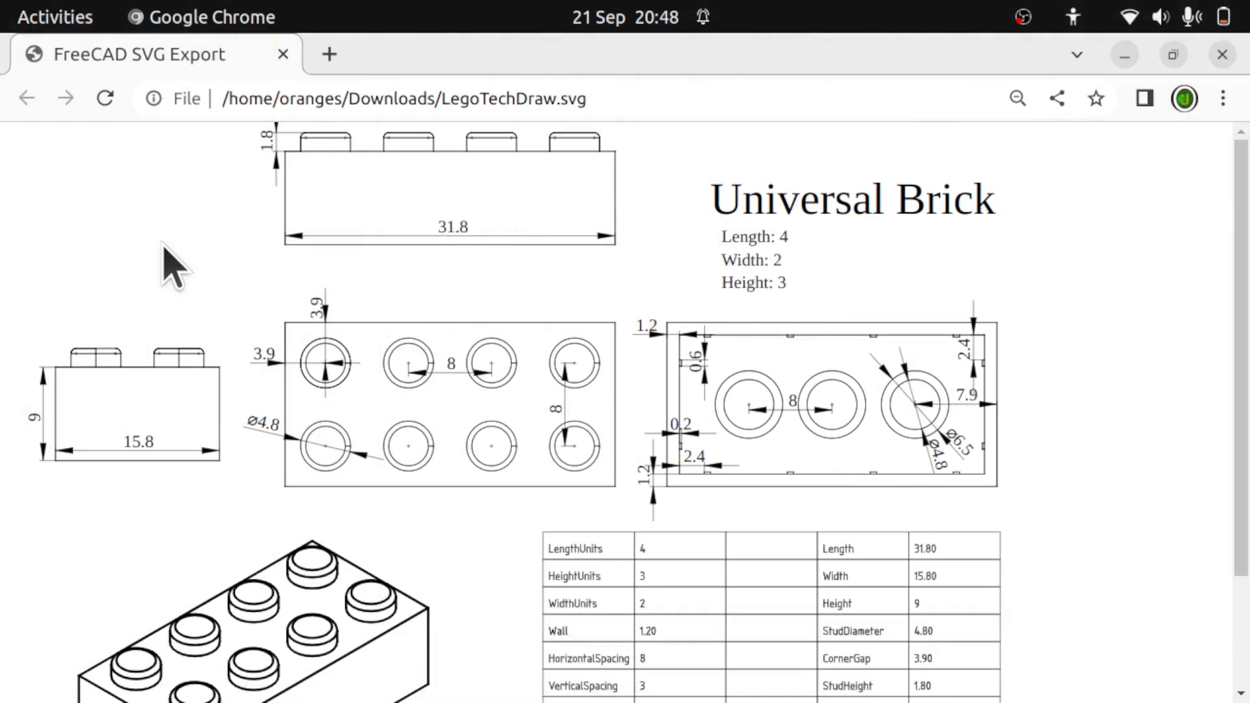
{"action": "scroll", "coordinate": [167, 265], "scroll_direction": "down", "scroll_amount": 3}
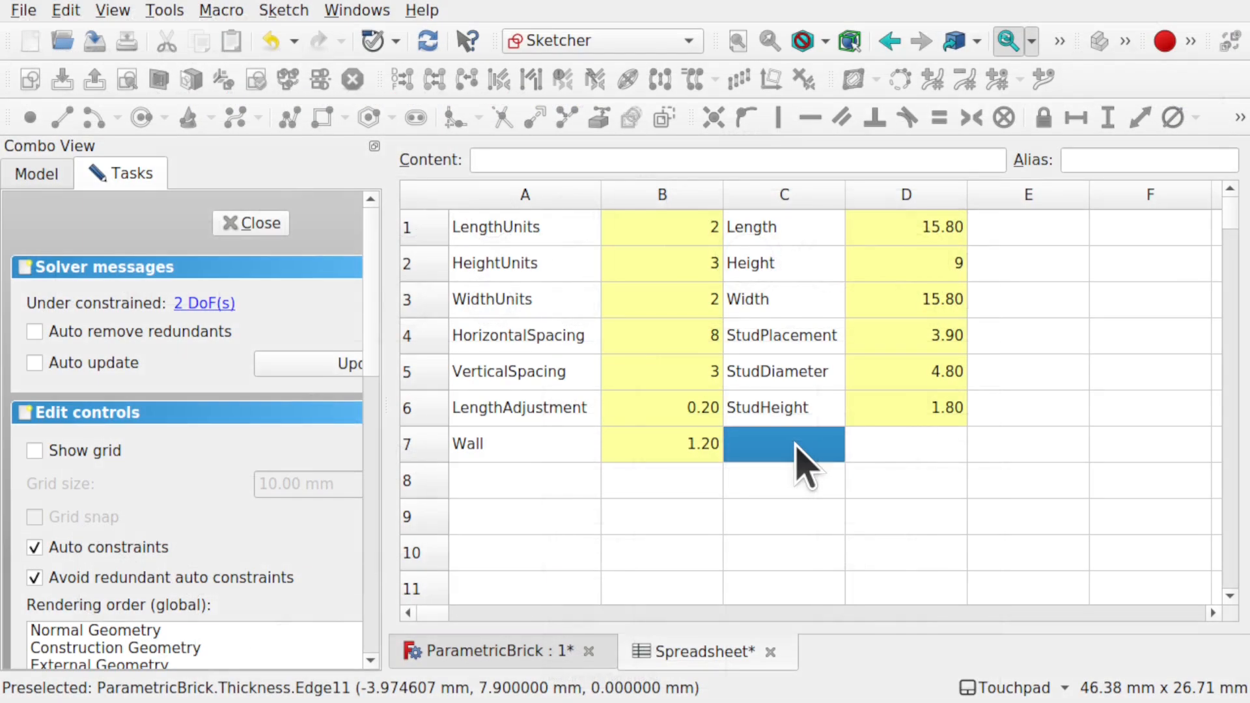
{"action": "double_click", "coordinate": [794, 445]}
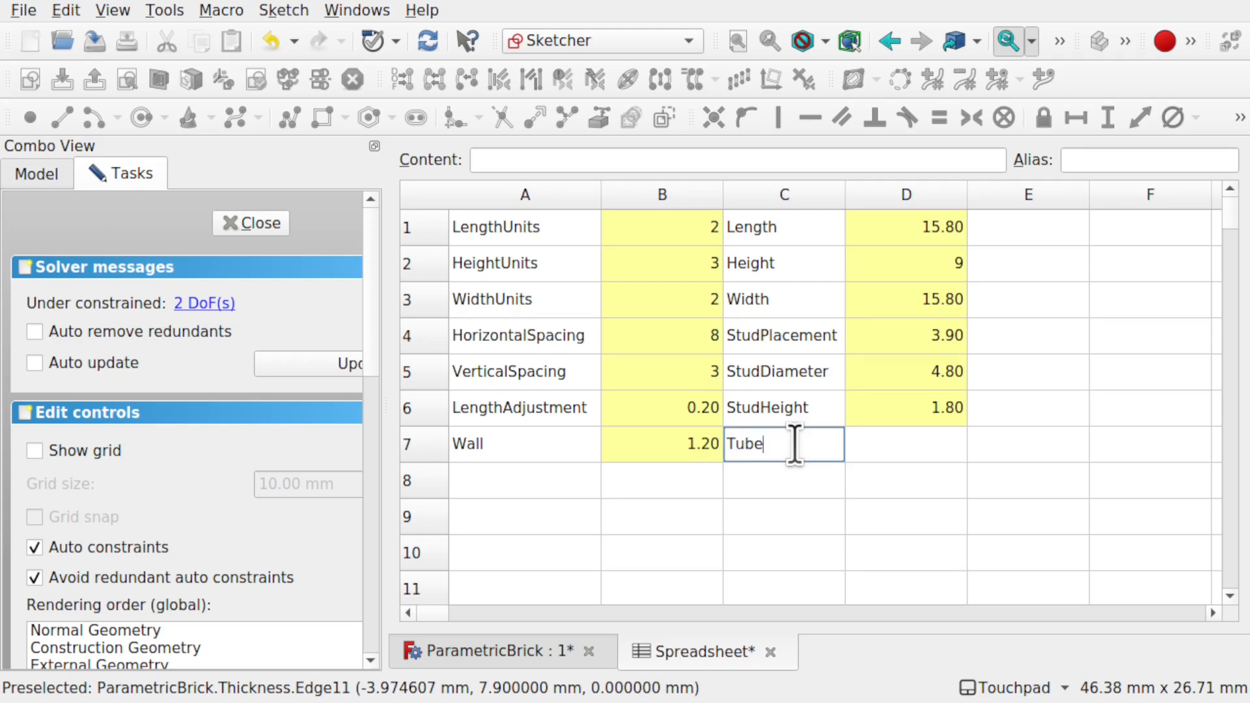
{"action": "type", "text": "TubeInner"}
{"action": "key", "text": "Return"}
{"action": "double_click", "coordinate": [794, 489]}
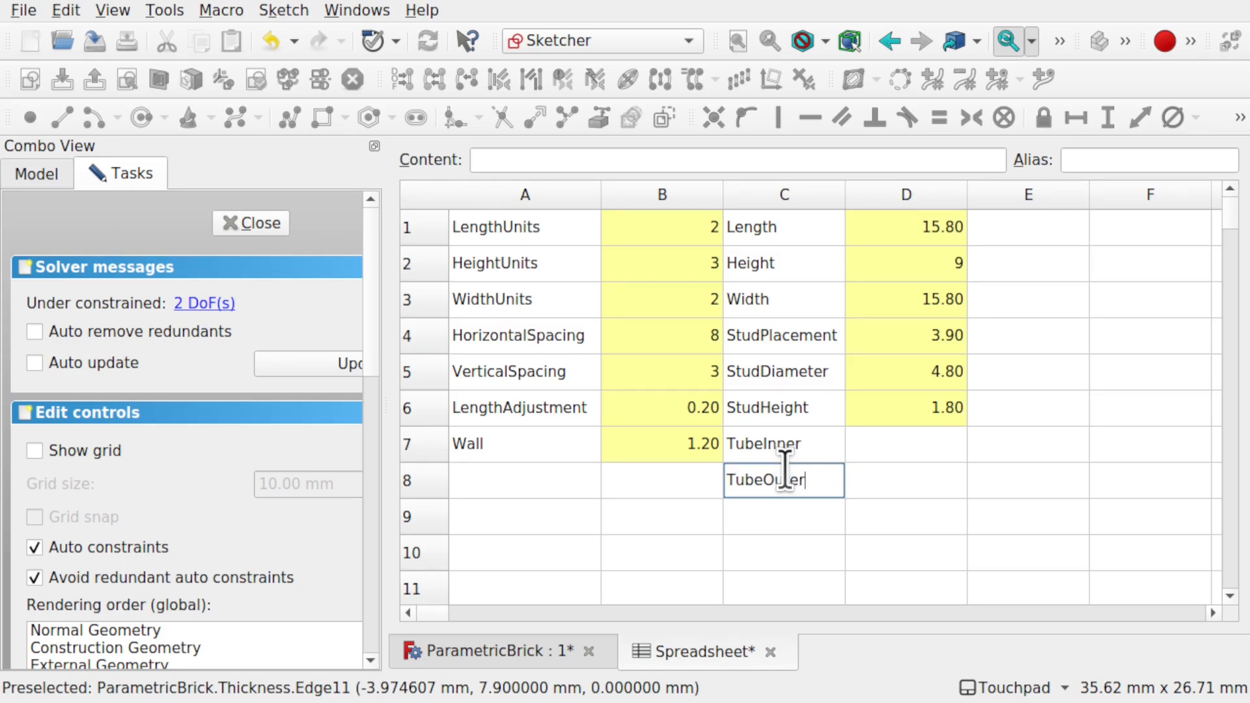
{"action": "key", "text": "Return"}
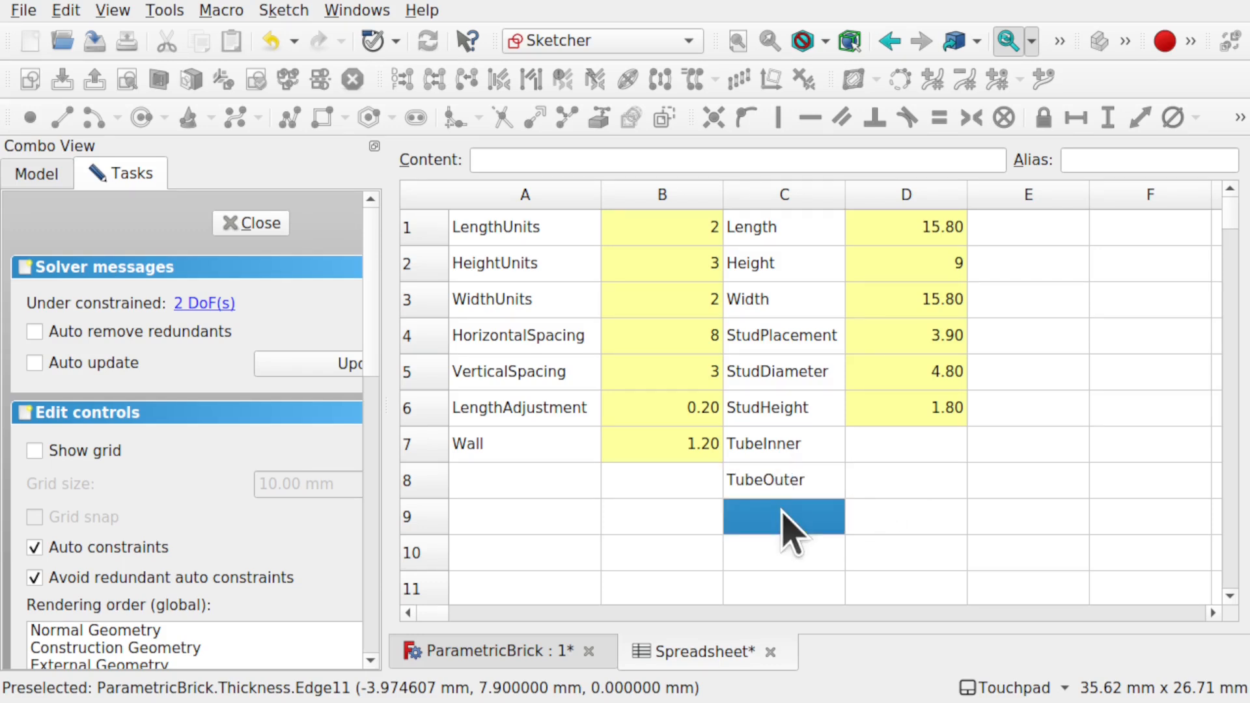
{"action": "double_click", "coordinate": [781, 512]}
{"action": "type", "text": "TubePlacement"}
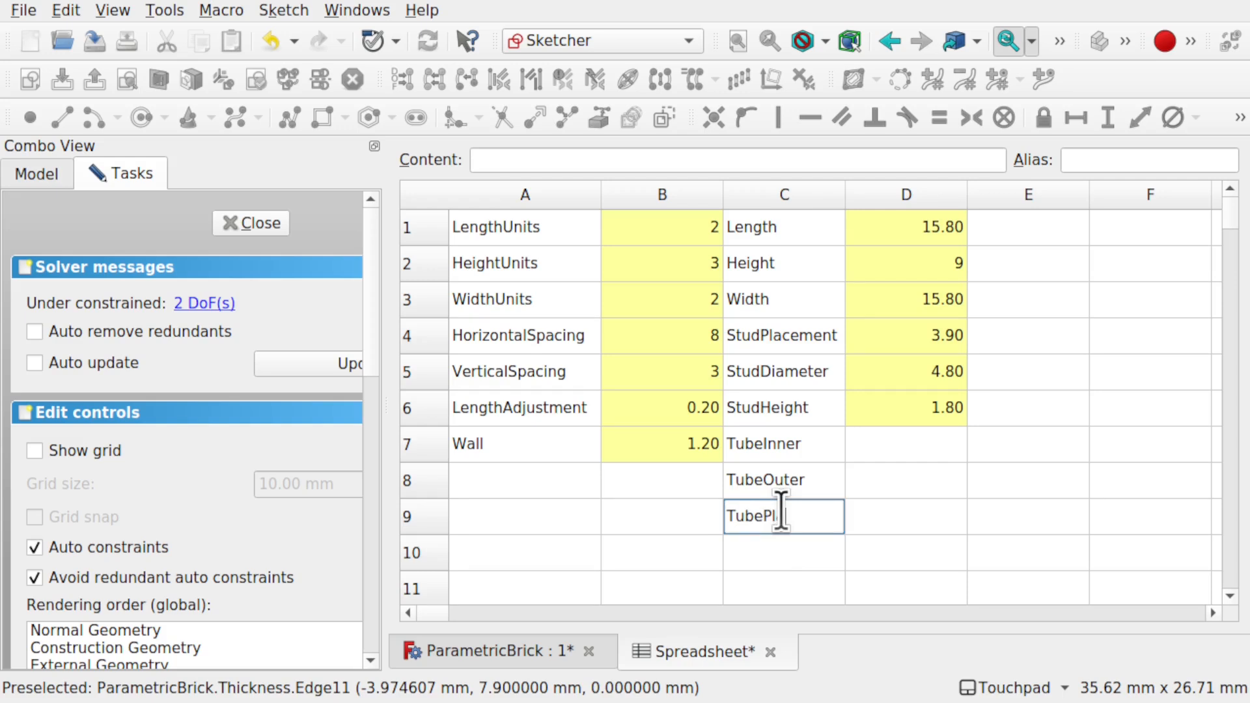
Enter 4.8 for TubeInner in D7, 6.5 for TubeOuter in D8 and 7.9 for TubePlacement in D9.
{"action": "left_click", "coordinate": [884, 445]}
{"action": "double_click", "coordinate": [883, 445]}
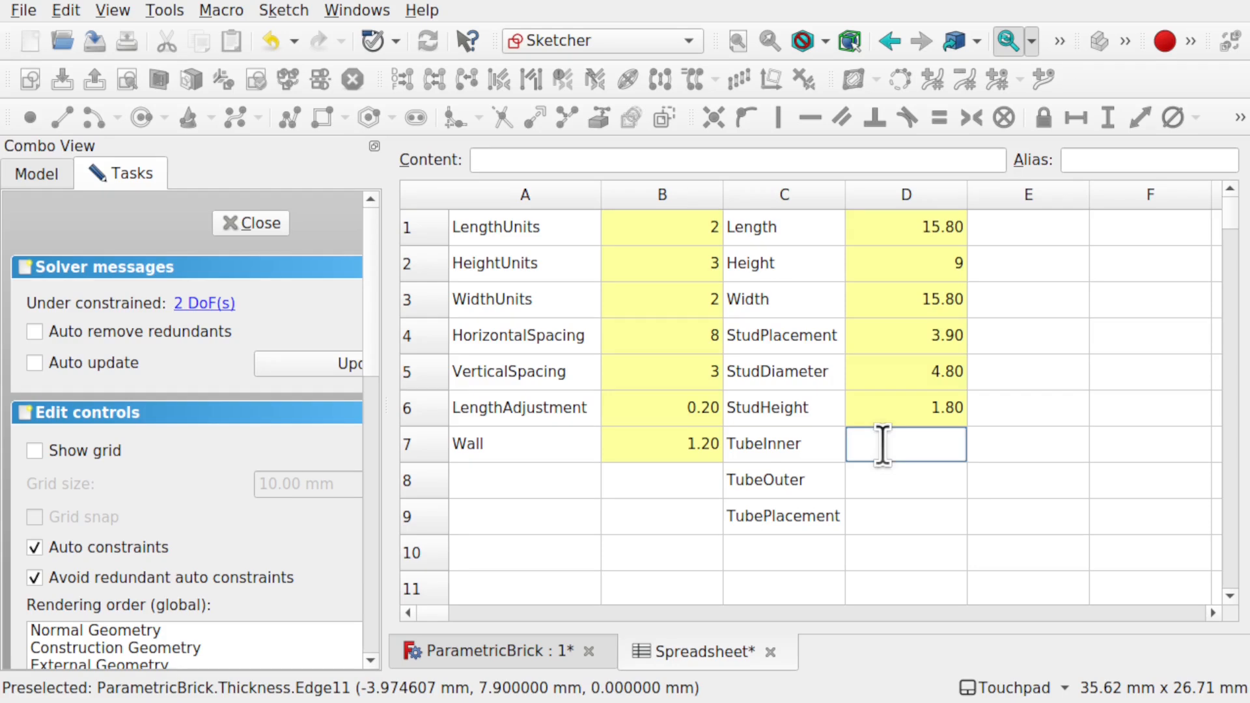
{"action": "type", "text": "4.8"}
{"action": "left_click", "coordinate": [899, 480]}
{"action": "double_click", "coordinate": [897, 483]}
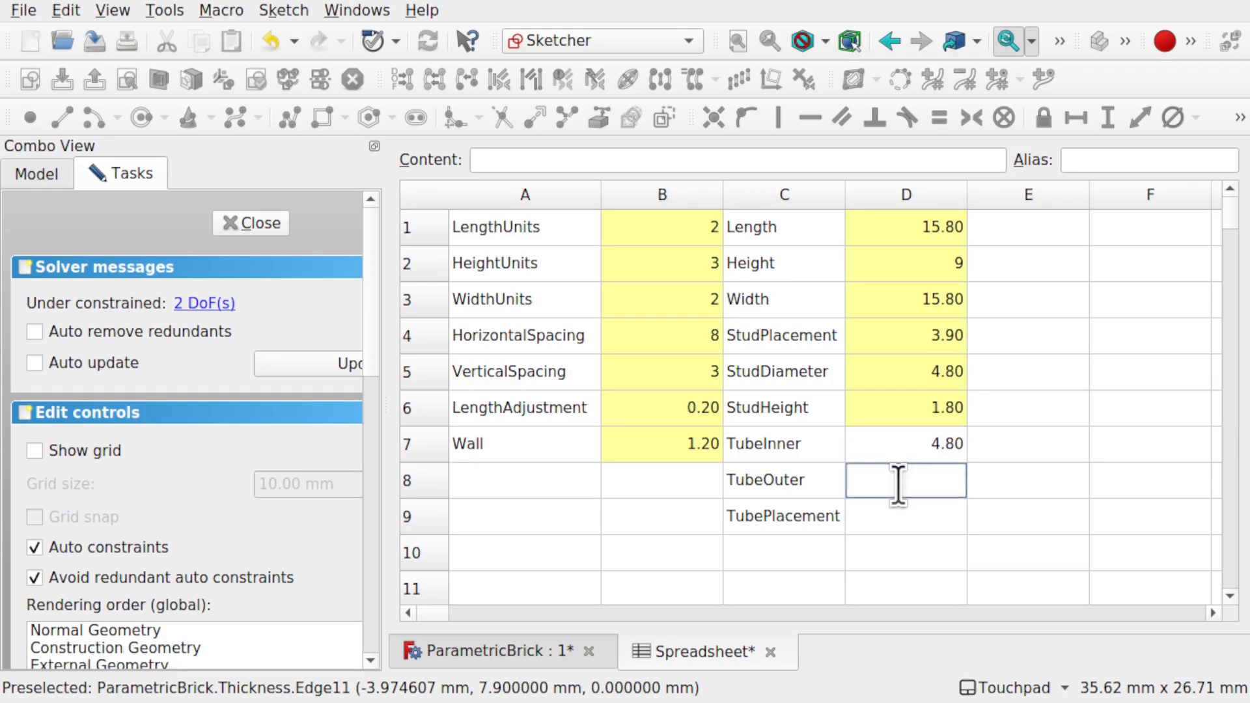
{"action": "type", "text": "6.5"}
{"action": "double_click", "coordinate": [884, 518]}
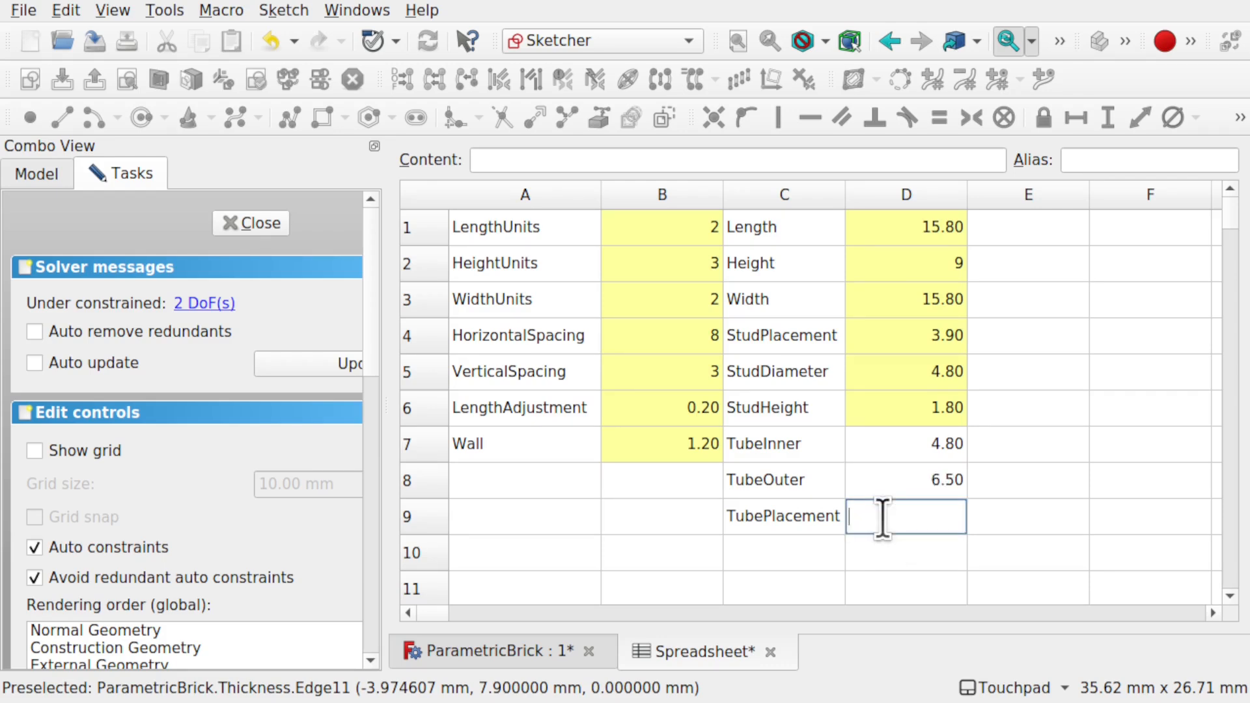
{"action": "type", "text": "7.9"}
{"action": "left_click", "coordinate": [1004, 483]}
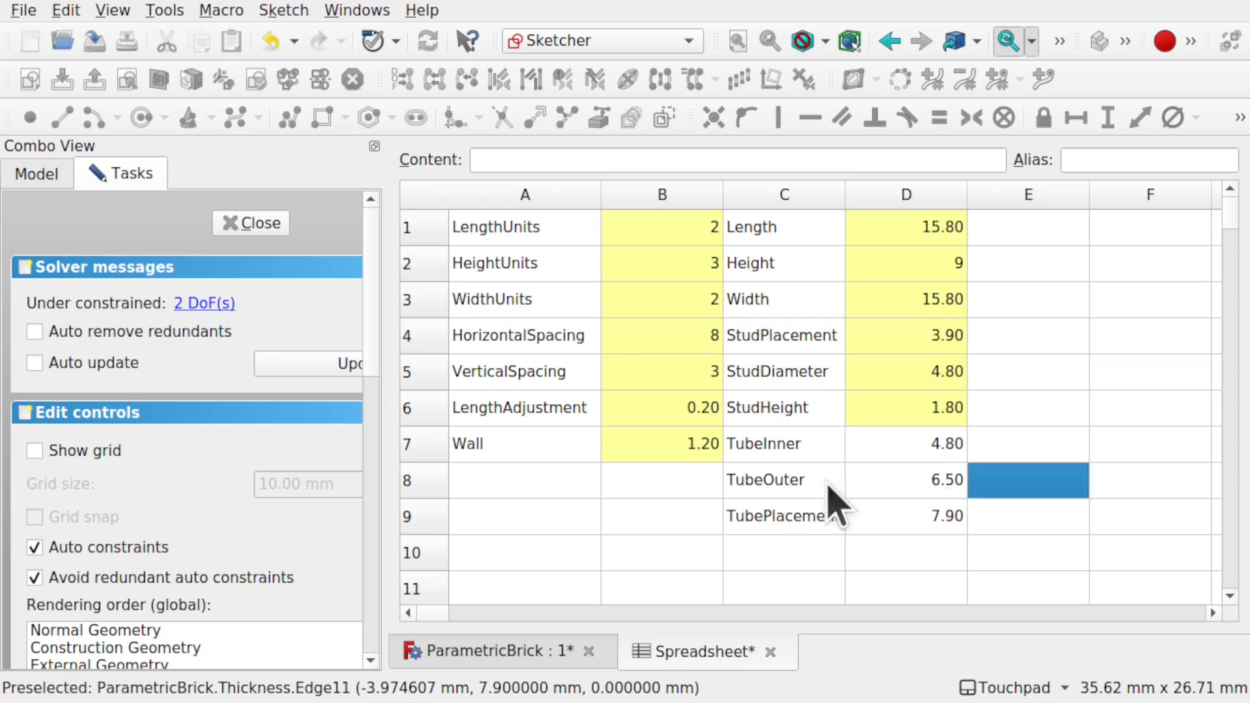
Assign the alias TubeInner to cell D7 and the alias TubeOuter to cell D8.
{"action": "left_click", "coordinate": [785, 445]}
{"action": "double_click", "coordinate": [795, 448]}
{"action": "key", "text": "ctrl+c"}
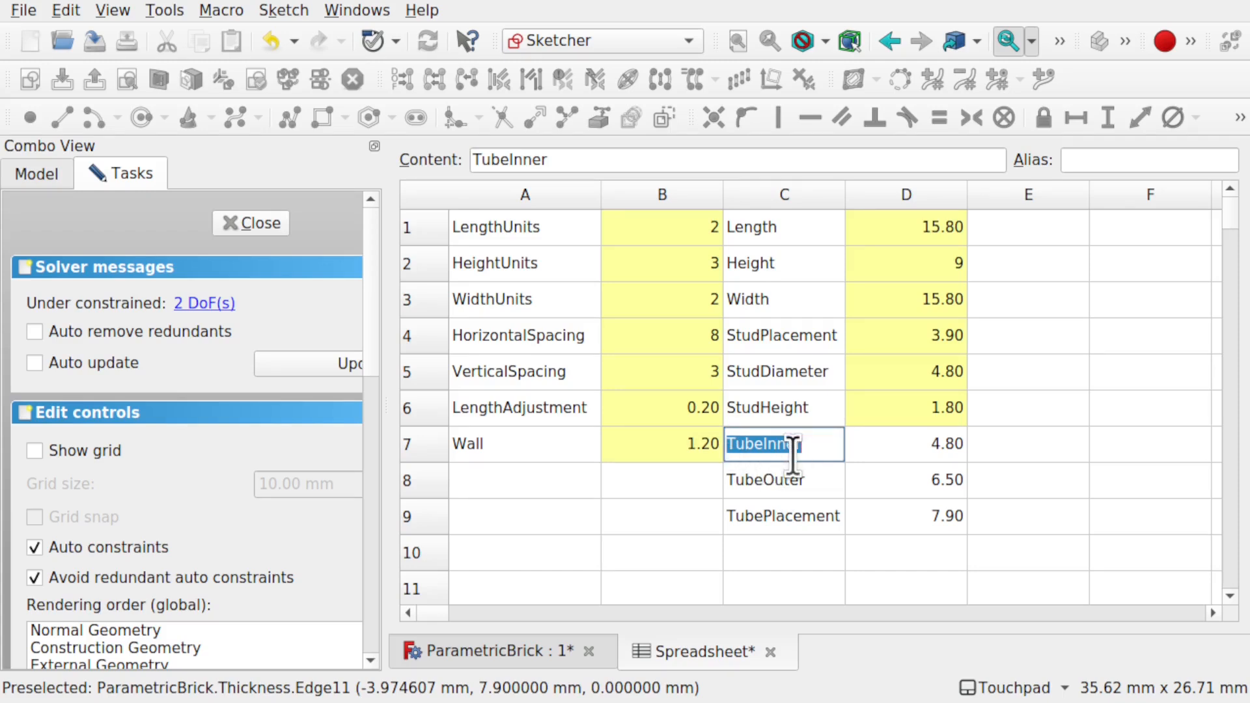
{"action": "left_click", "coordinate": [920, 456]}
{"action": "left_click", "coordinate": [1087, 159]}
{"action": "key", "text": "ctrl+v"}
{"action": "key", "text": "Return"}
{"action": "key", "text": "Left"}
{"action": "double_click", "coordinate": [982, 160]}
{"action": "left_click", "coordinate": [931, 489]}
{"action": "left_click", "coordinate": [1126, 159]}
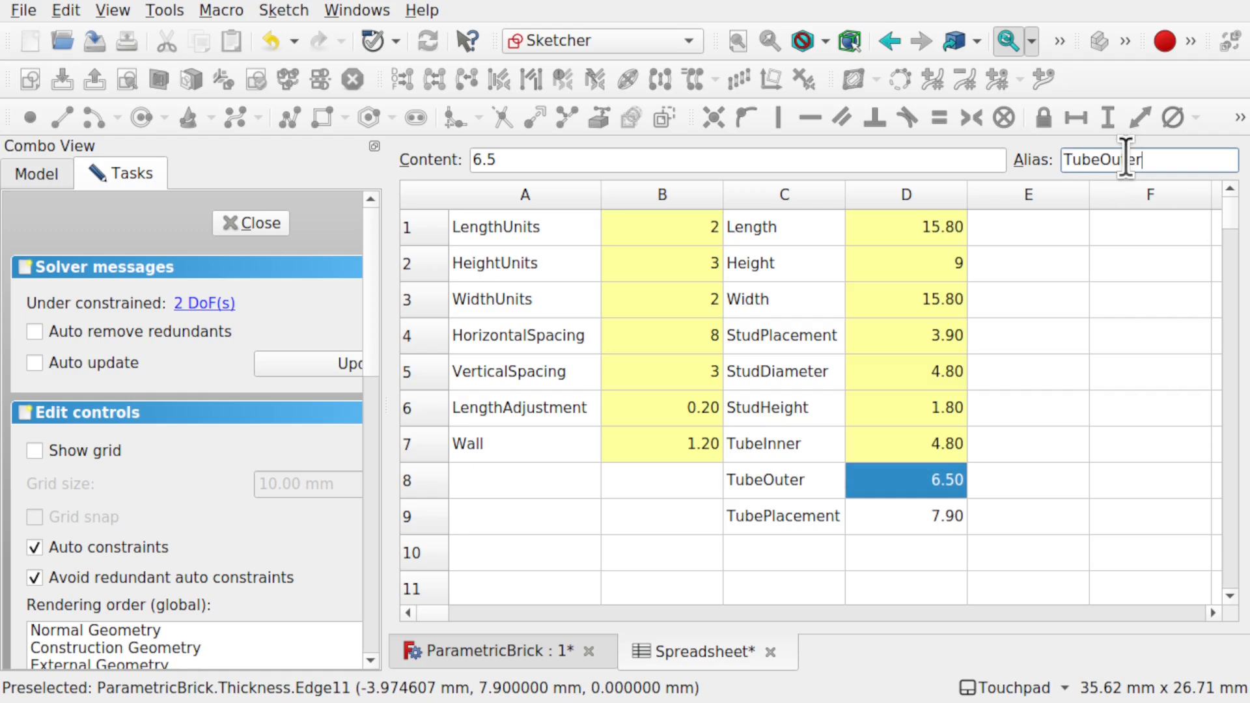
{"action": "key", "text": "Return"}
Assign the alias TubePlacement to cell D9 and review the aliases of the cells above it.
{"action": "double_click", "coordinate": [815, 520]}
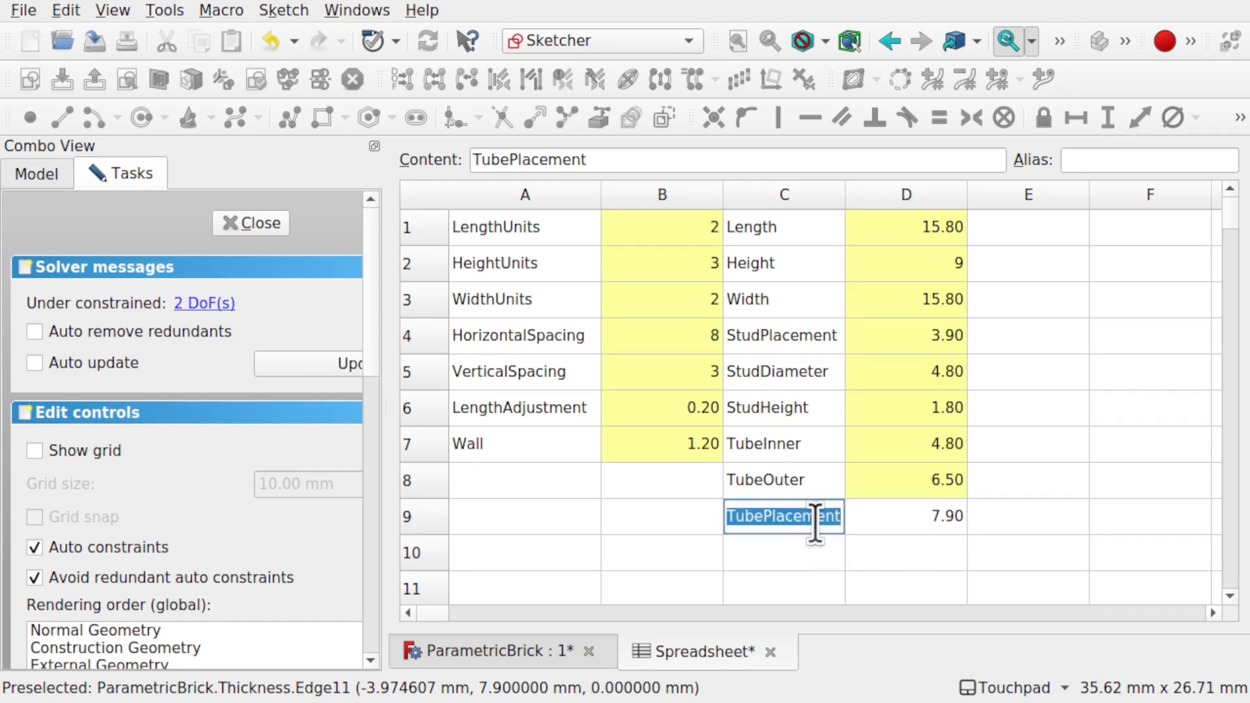
{"action": "key", "text": "ctrl+c"}
{"action": "left_click", "coordinate": [908, 517]}
{"action": "left_click", "coordinate": [1122, 159]}
{"action": "key", "text": "ctrl+v"}
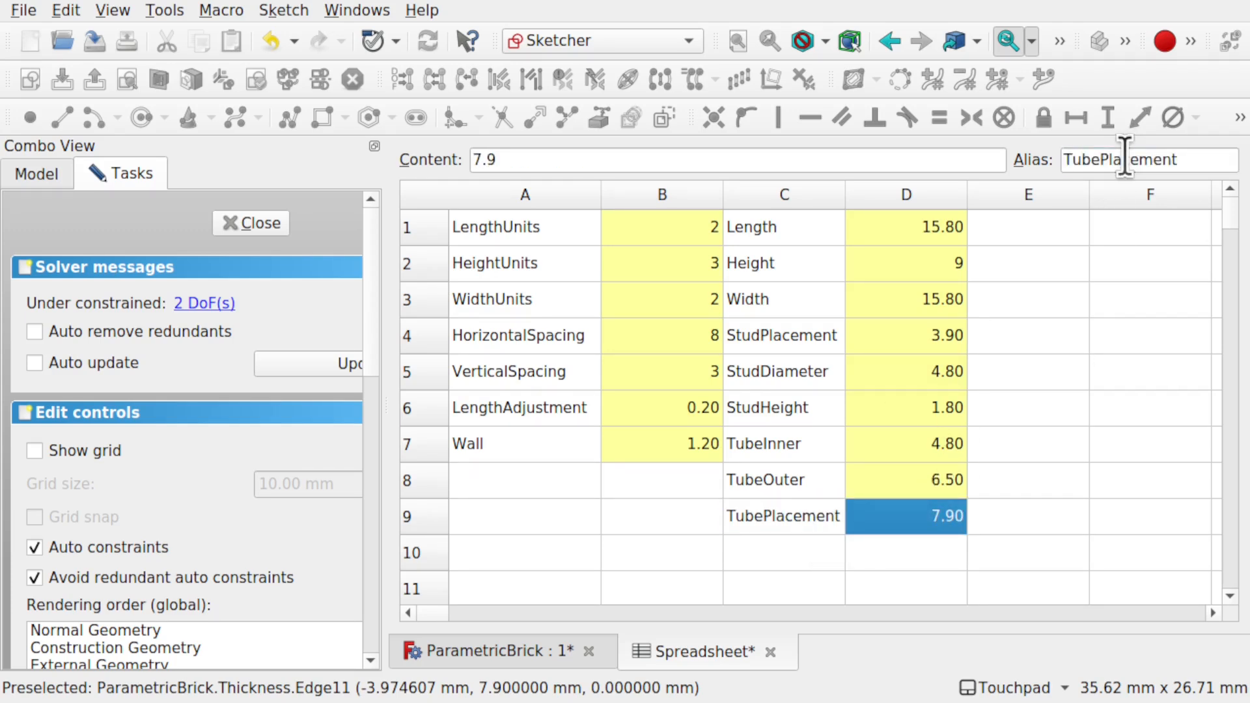
{"action": "key", "text": "Return"}
{"action": "key", "text": "Up"}
{"action": "key", "text": "Up"}
{"action": "key", "text": "Up"}
{"action": "key", "text": "Up"}
{"action": "key", "text": "Up"}
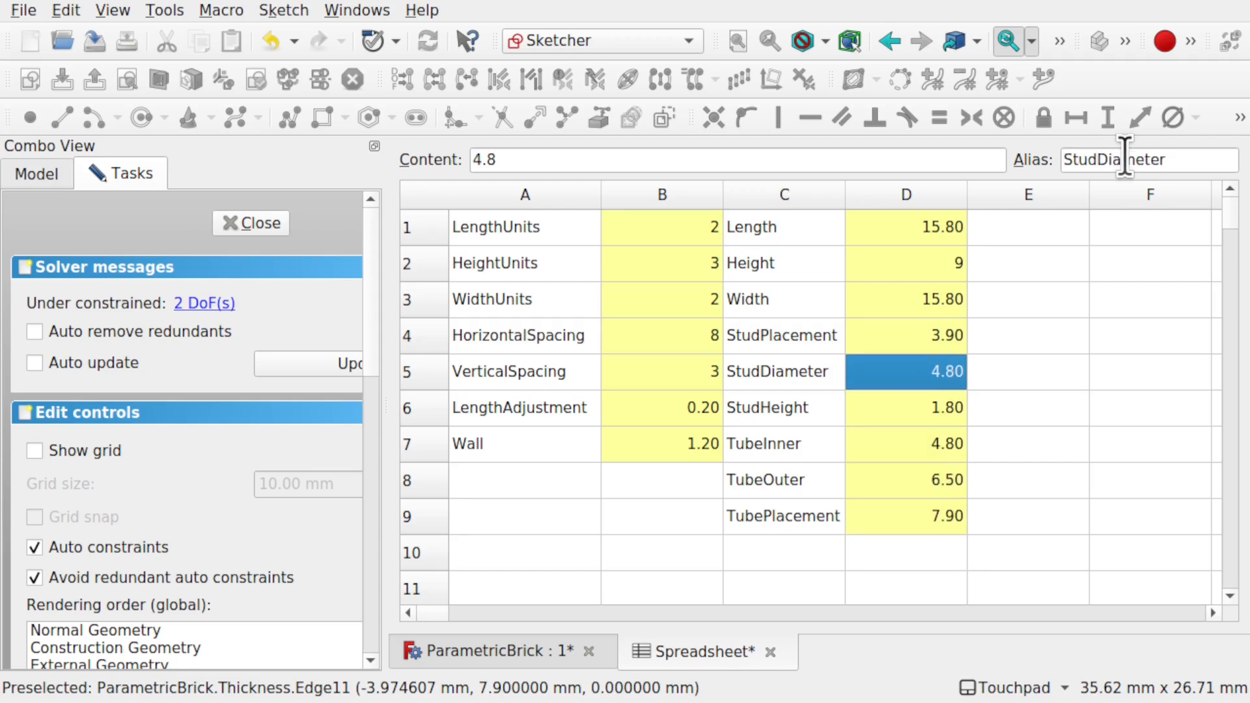
{"action": "key", "text": "Down"}
{"action": "key", "text": "Down"}
{"action": "key", "text": "Down"}
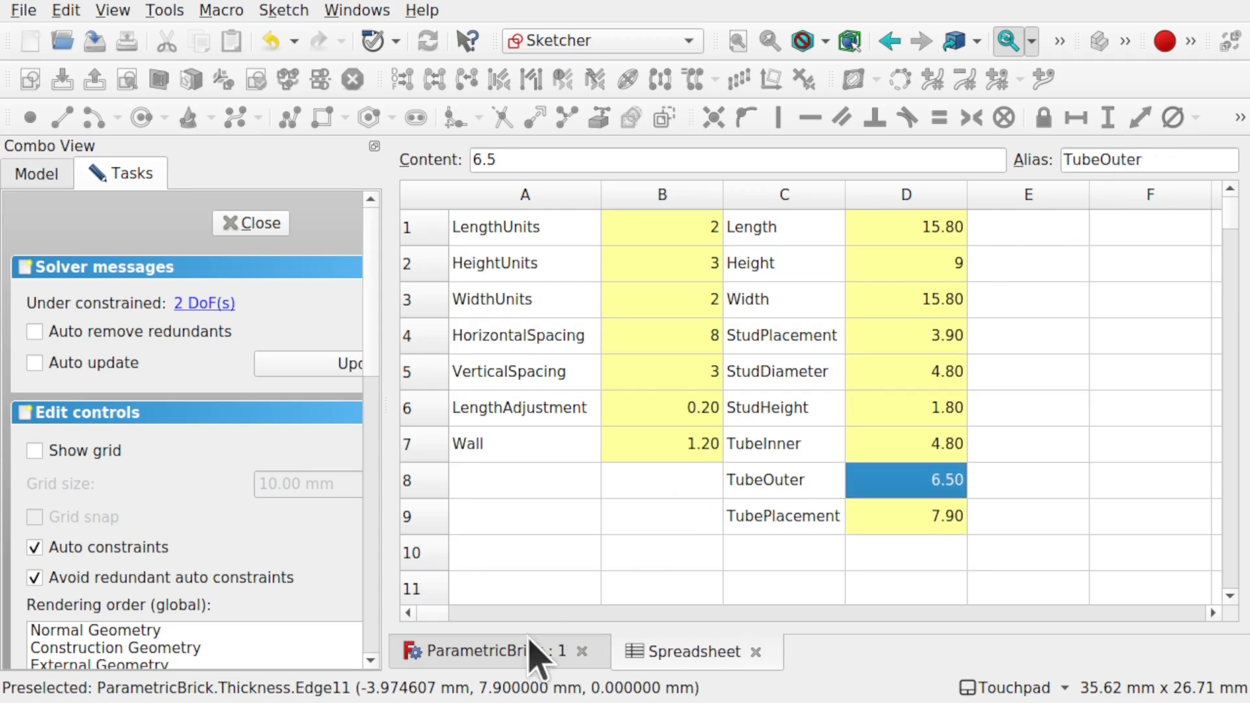
Add a diameter constraint to the inner circle of the tube sketch and link it to Spreadsheet.TubeInner.
{"action": "left_click", "coordinate": [509, 653]}
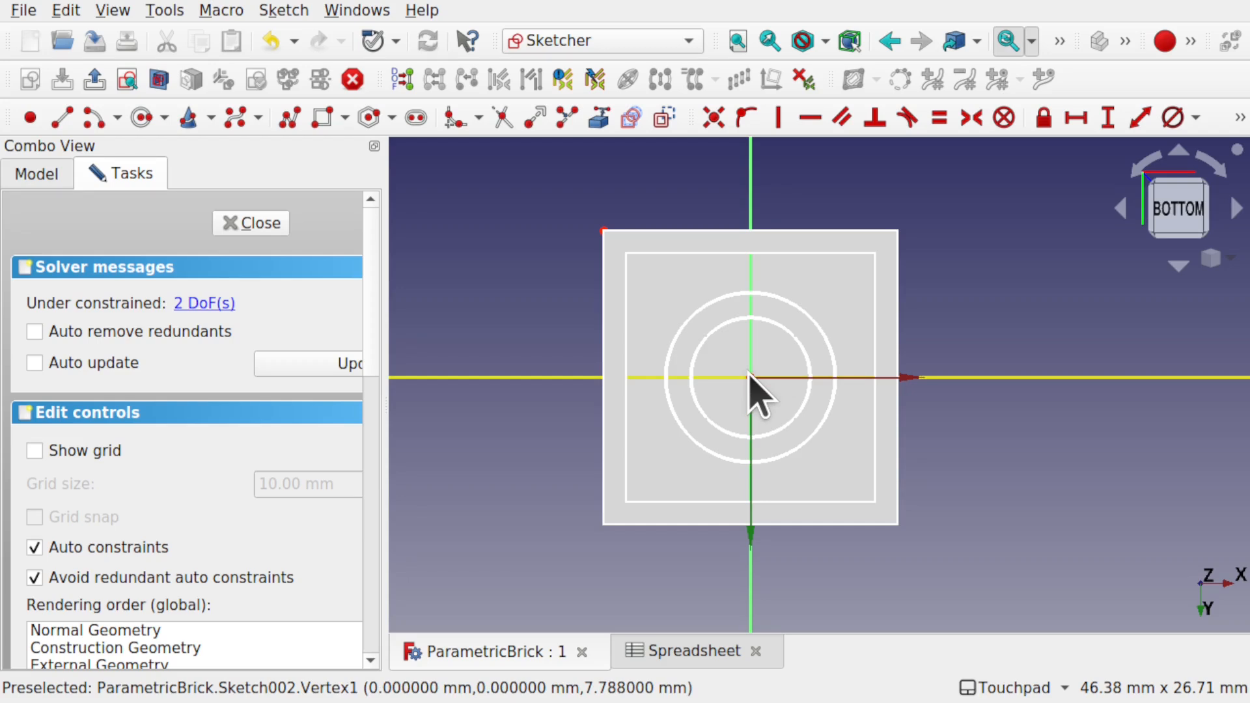
{"action": "left_click_drag", "start_coordinate": [748, 372], "coordinate": [789, 416]}
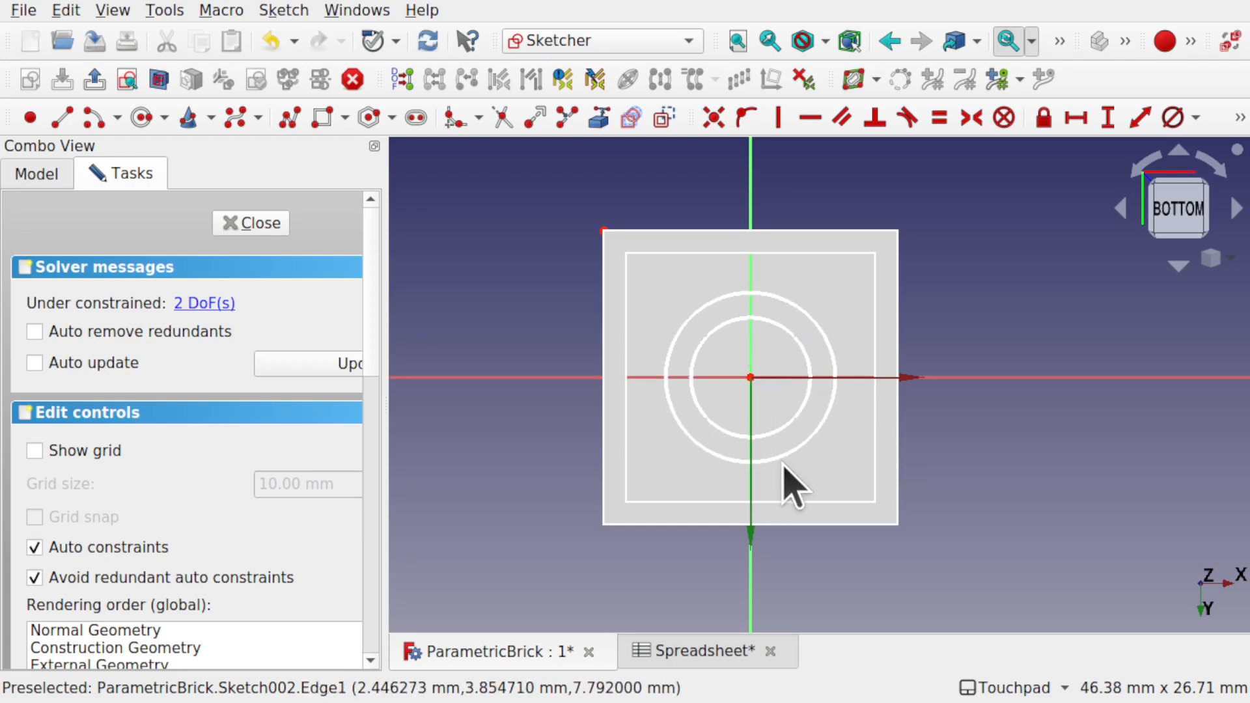
{"action": "left_click", "coordinate": [795, 414]}
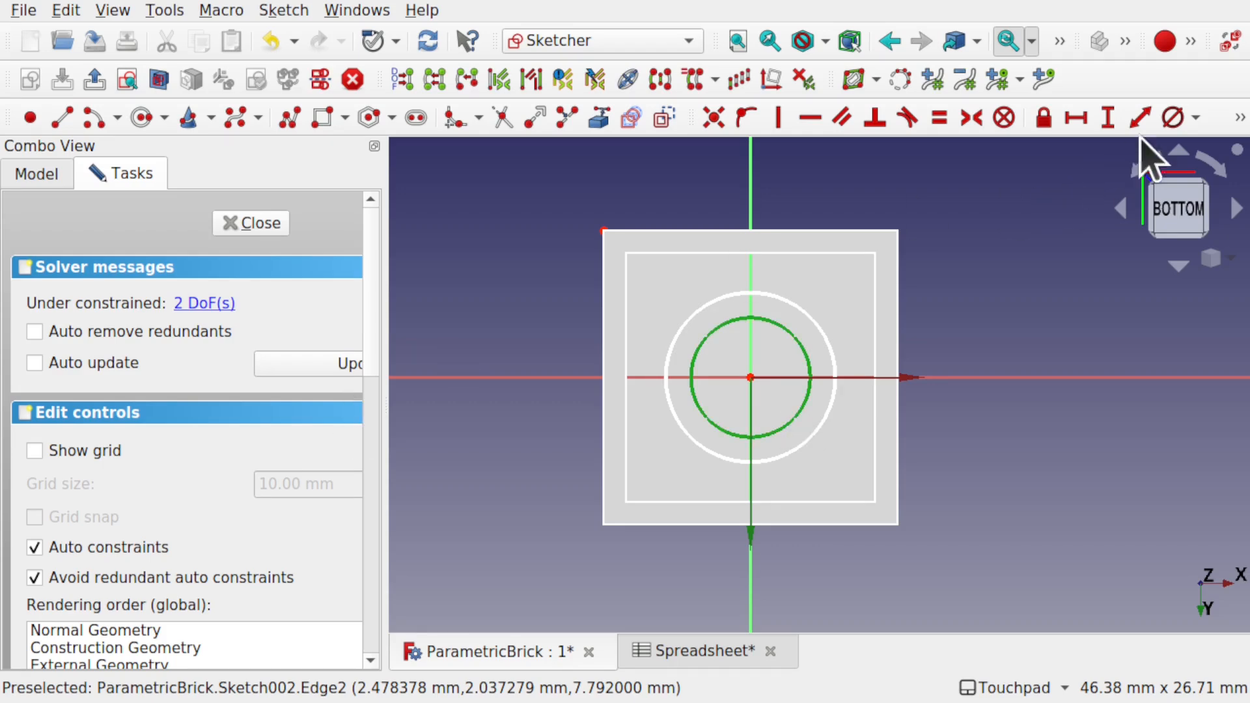
{"action": "left_click", "coordinate": [1173, 117]}
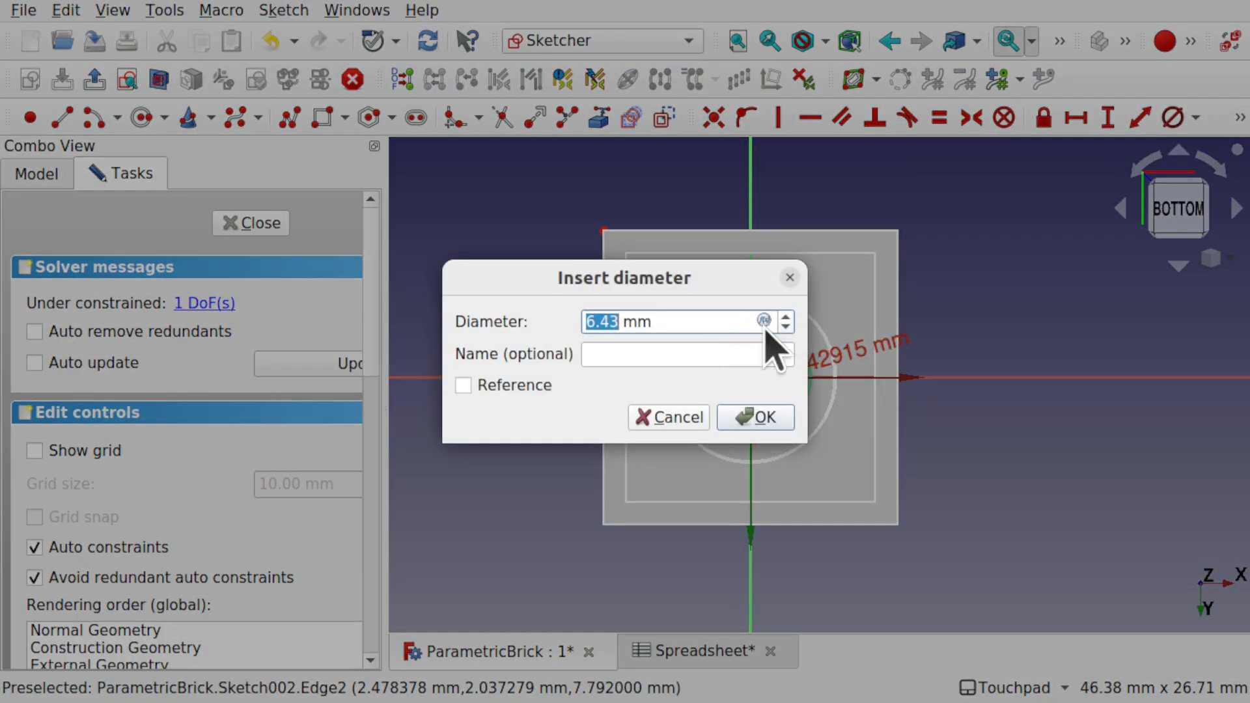
{"action": "left_click", "coordinate": [764, 321]}
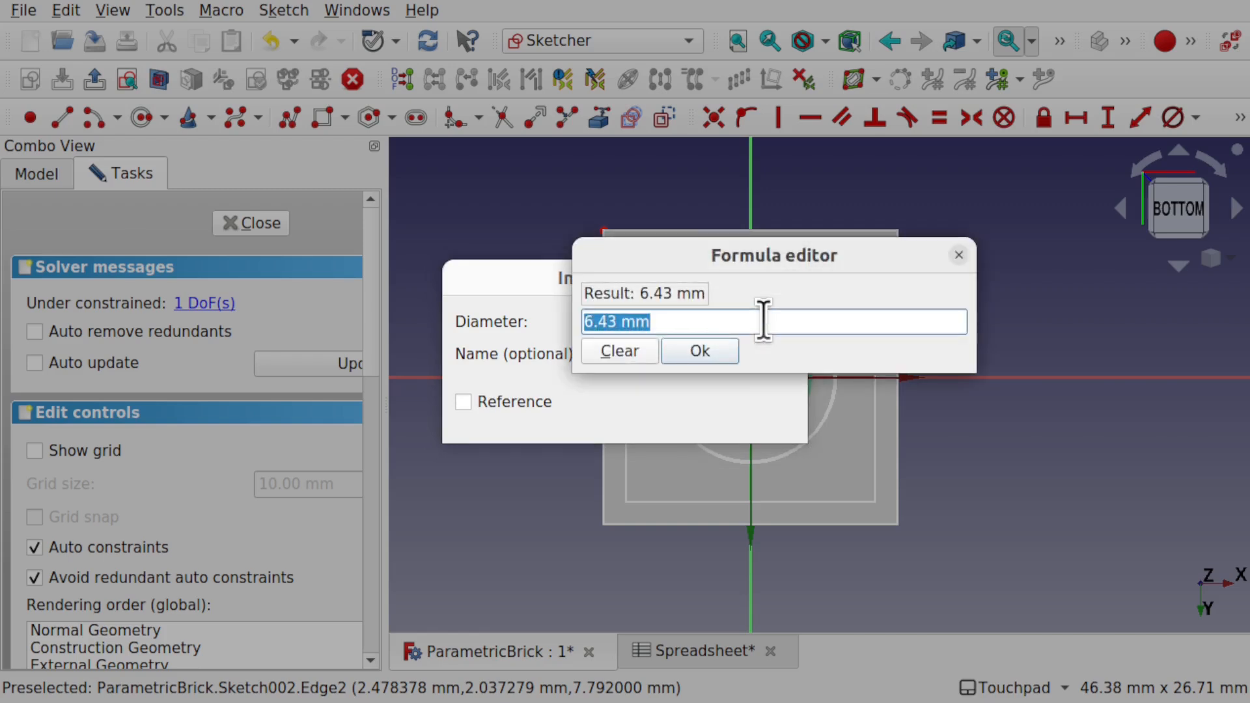
{"action": "type", "text": "sp"}
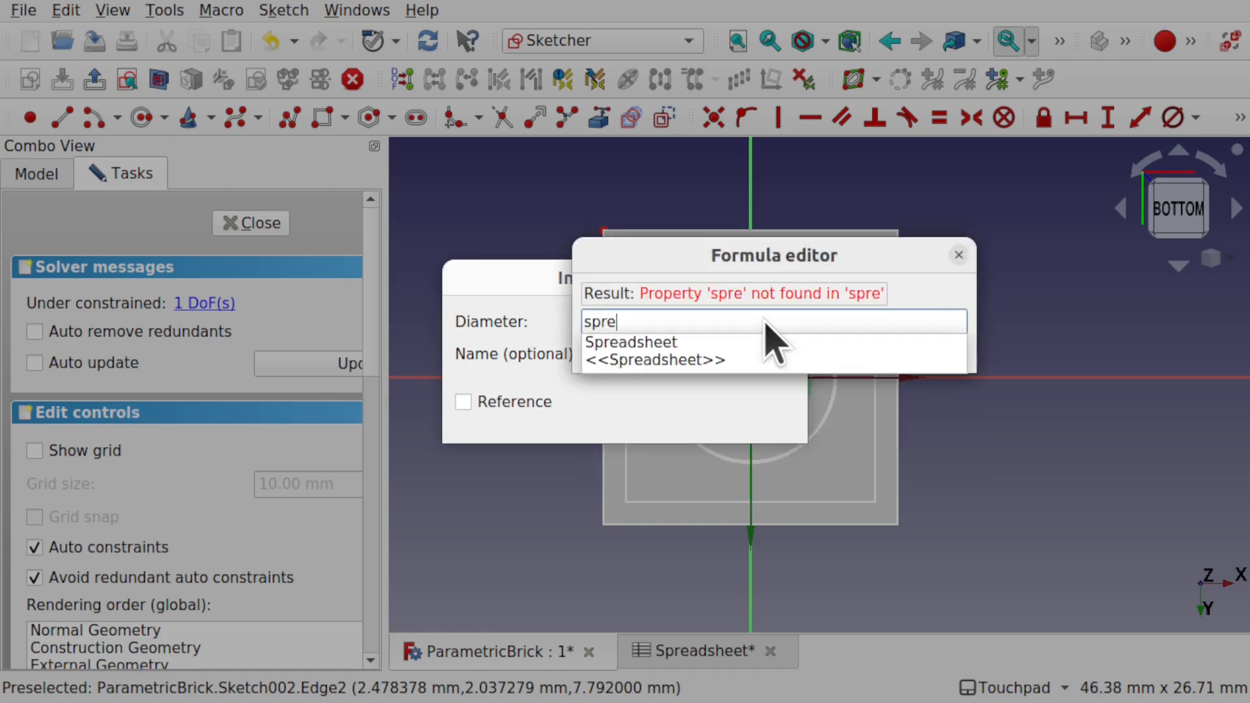
{"action": "type", "text": "re"}
{"action": "key", "text": "Down"}
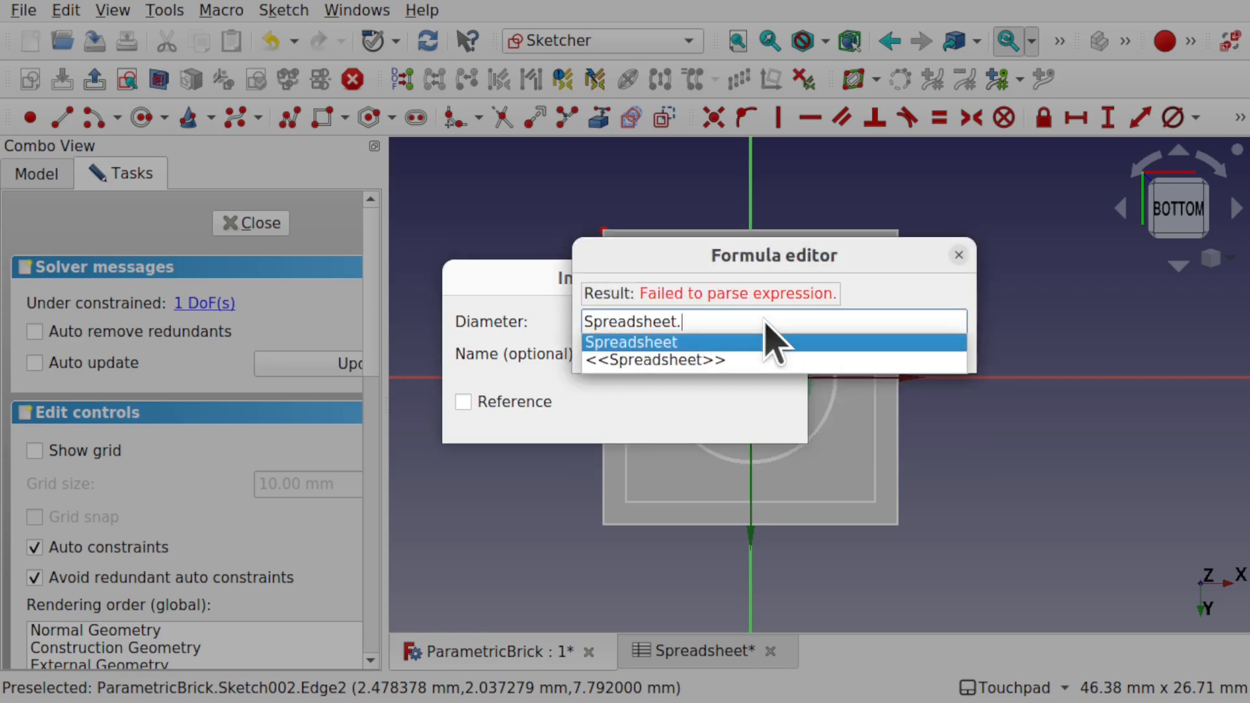
{"action": "type", "text": "tu"}
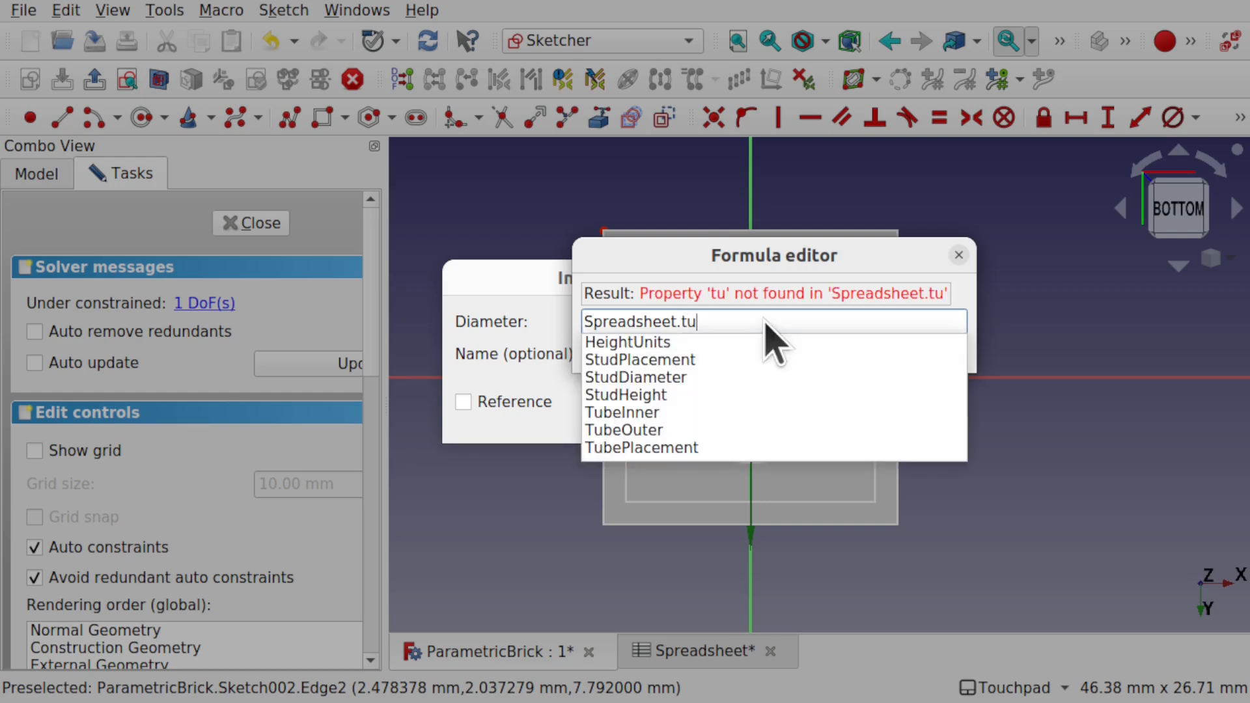
{"action": "key", "text": "Down"}
{"action": "key", "text": "Down"}
{"action": "key", "text": "Down"}
{"action": "key", "text": "Down"}
{"action": "key", "text": "Down"}
{"action": "key", "text": "Return"}
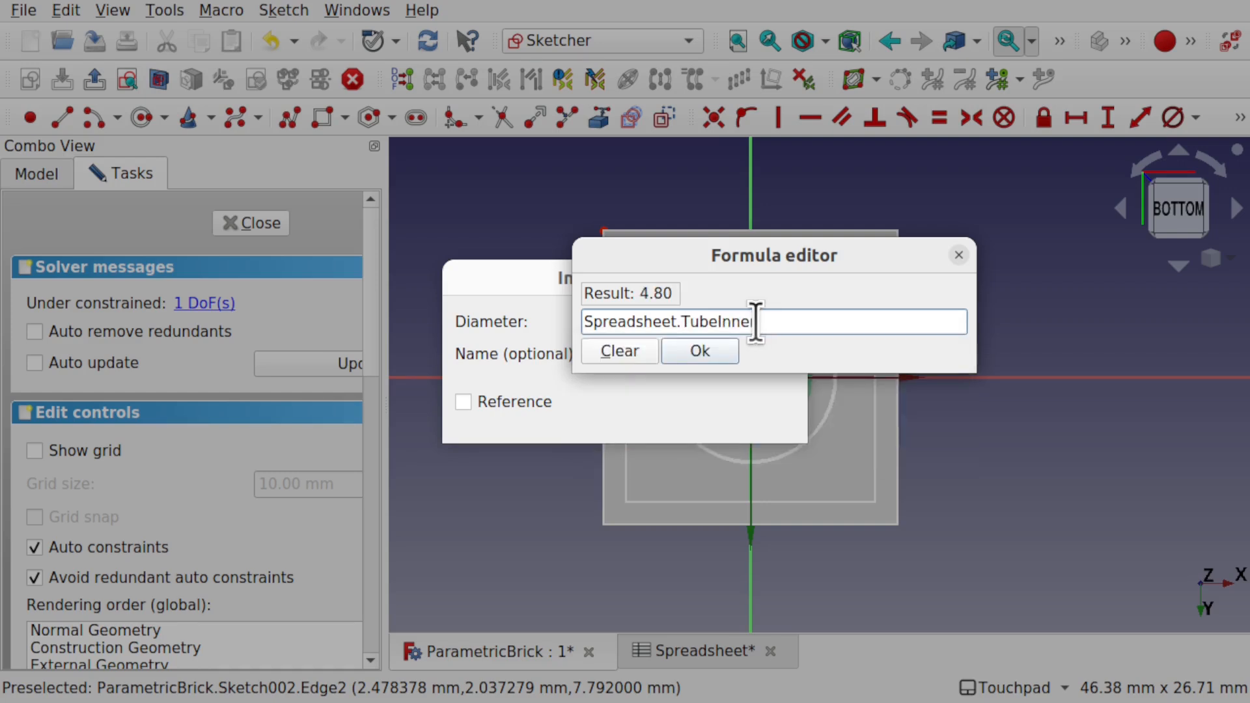
{"action": "left_click", "coordinate": [699, 351]}
{"action": "left_click", "coordinate": [755, 420]}
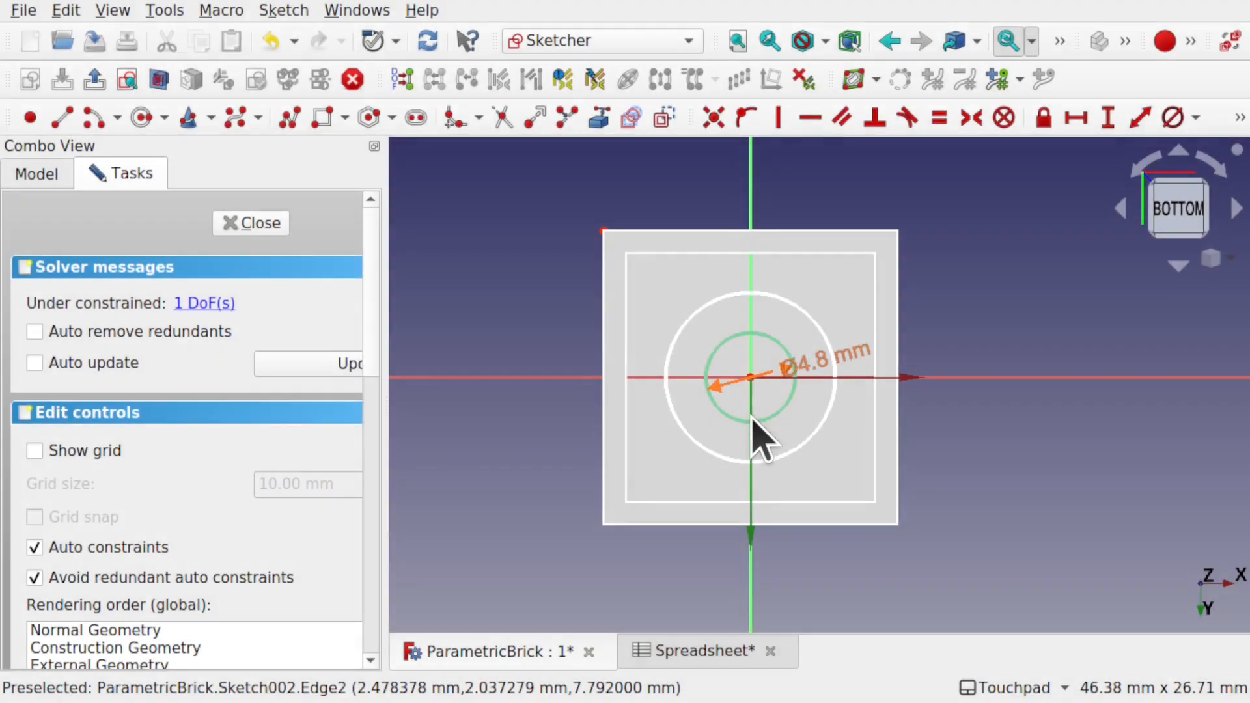
Add a diameter constraint to the outer circle of the tube sketch and link it to Spreadsheet.TubeOuter.
{"action": "left_click", "coordinate": [822, 422]}
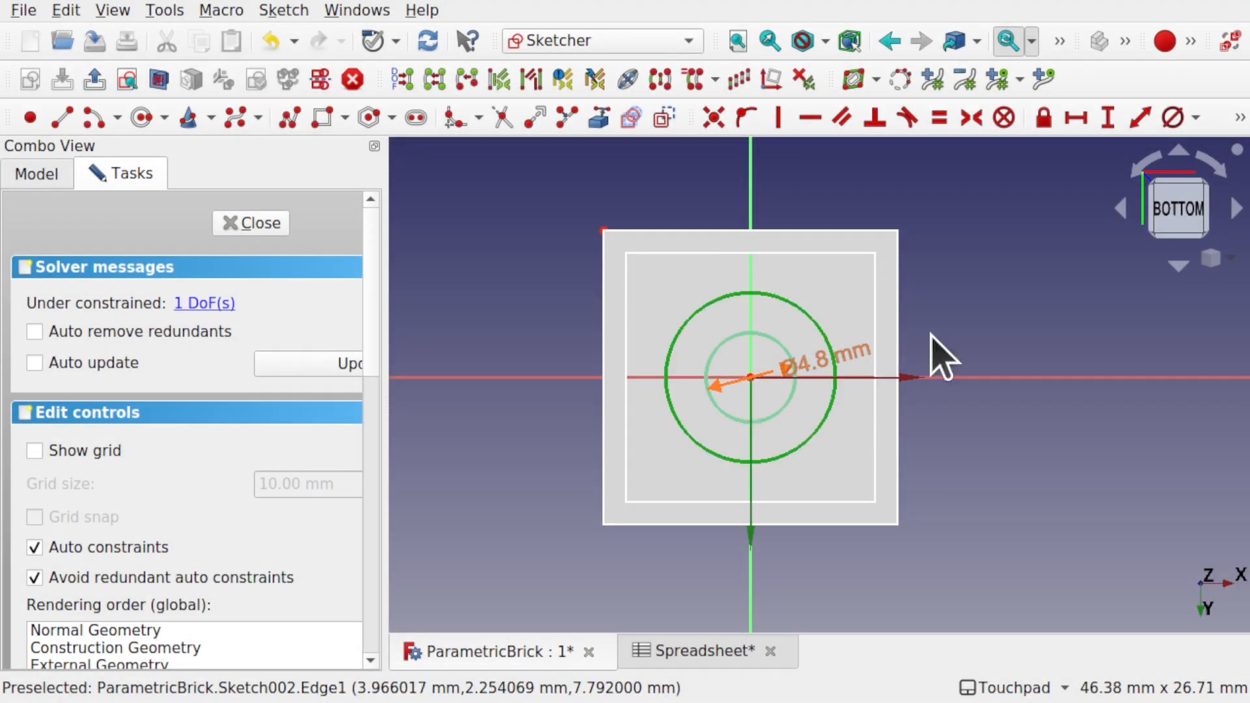
{"action": "left_click", "coordinate": [1172, 118]}
{"action": "left_click", "coordinate": [764, 320]}
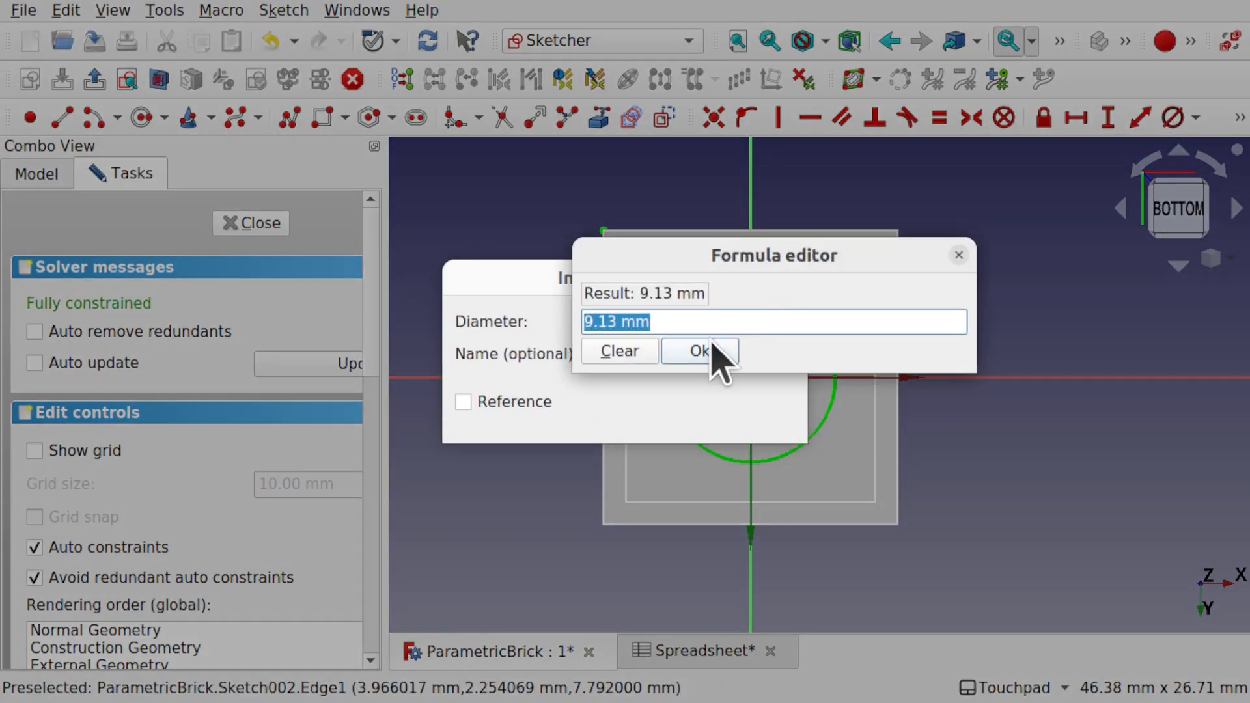
{"action": "type", "text": "spreadsheet"}
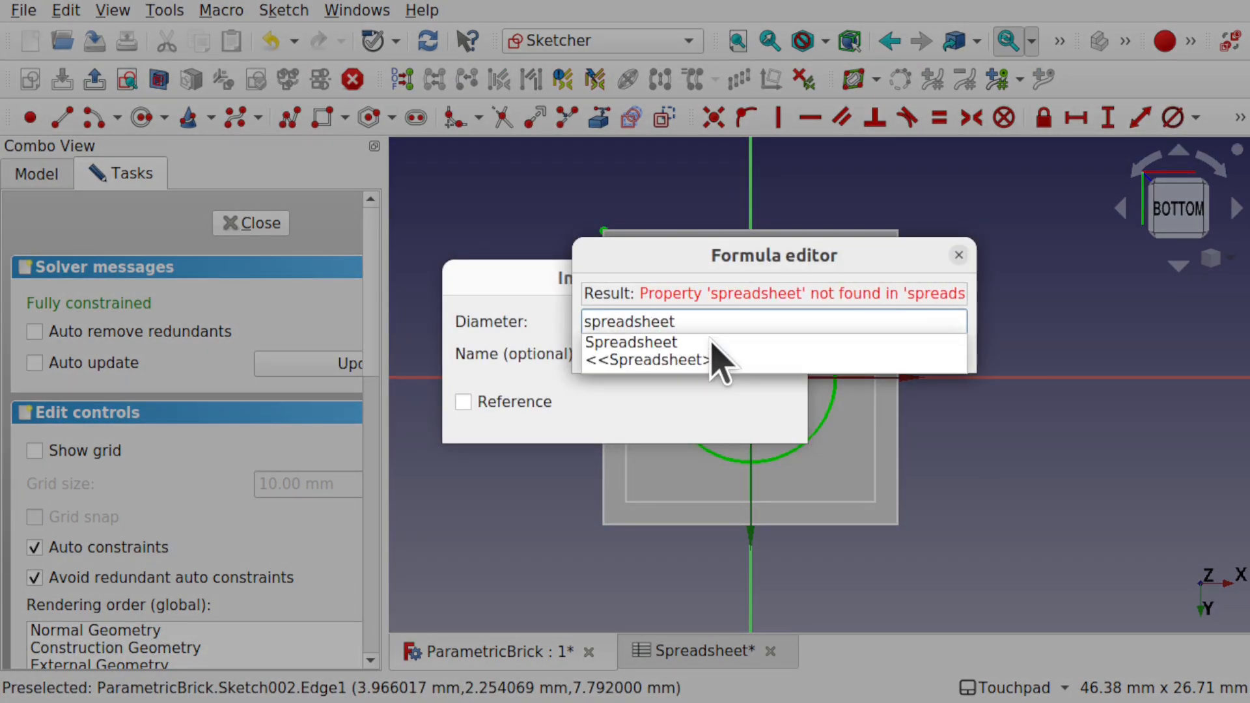
{"action": "type", "text": ".tu"}
{"action": "left_click", "coordinate": [654, 430]}
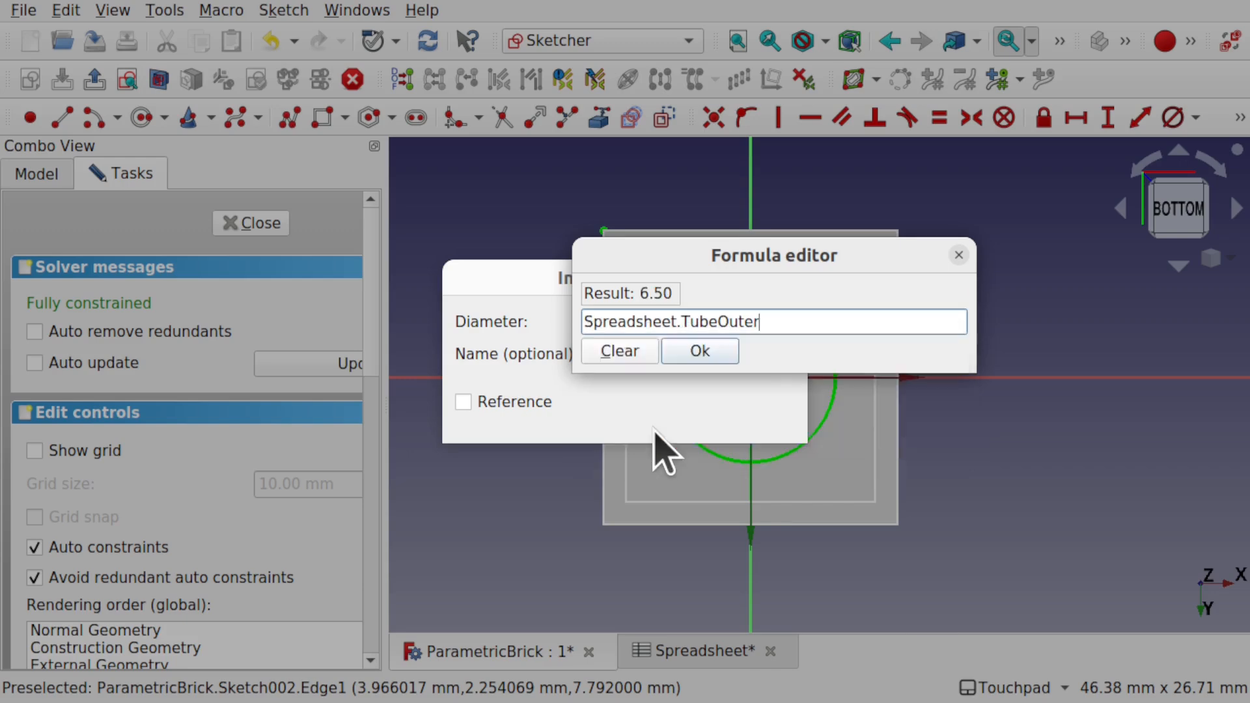
{"action": "left_click", "coordinate": [709, 352]}
{"action": "left_click", "coordinate": [768, 420]}
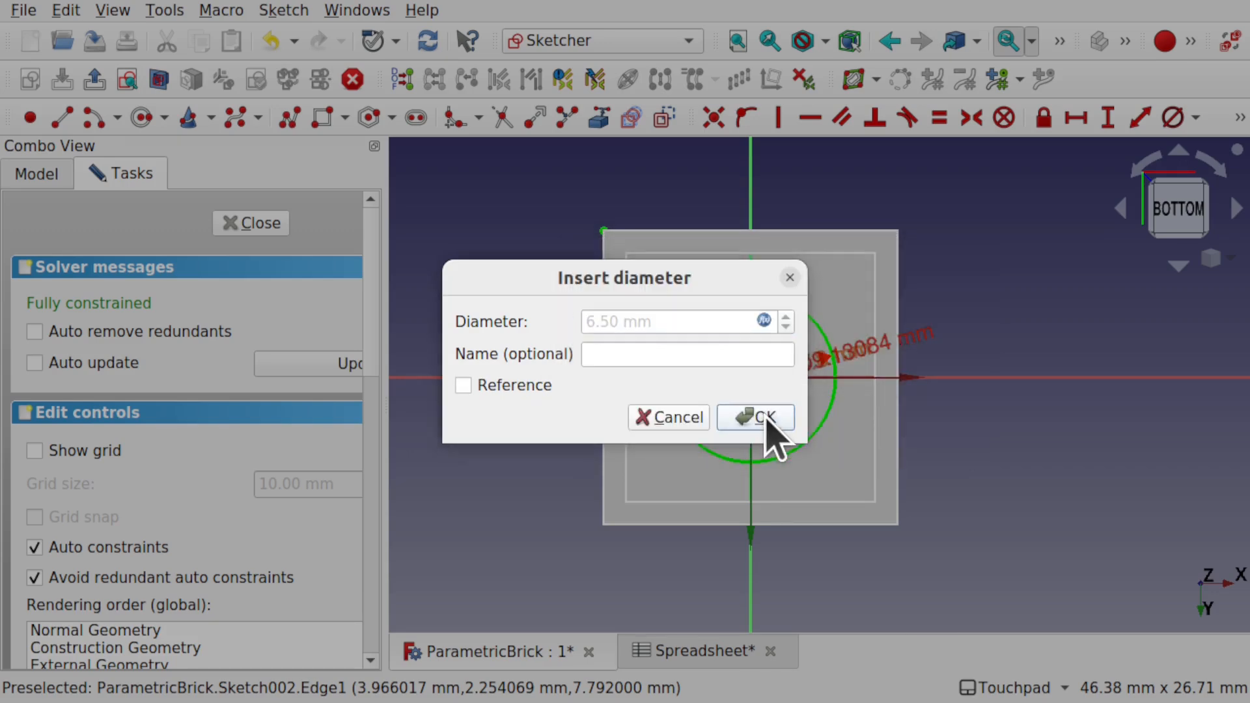
Close the tube sketch and switch to the Part workbench.
{"action": "left_click_drag", "start_coordinate": [747, 444], "coordinate": [766, 405], "text": "shift"}
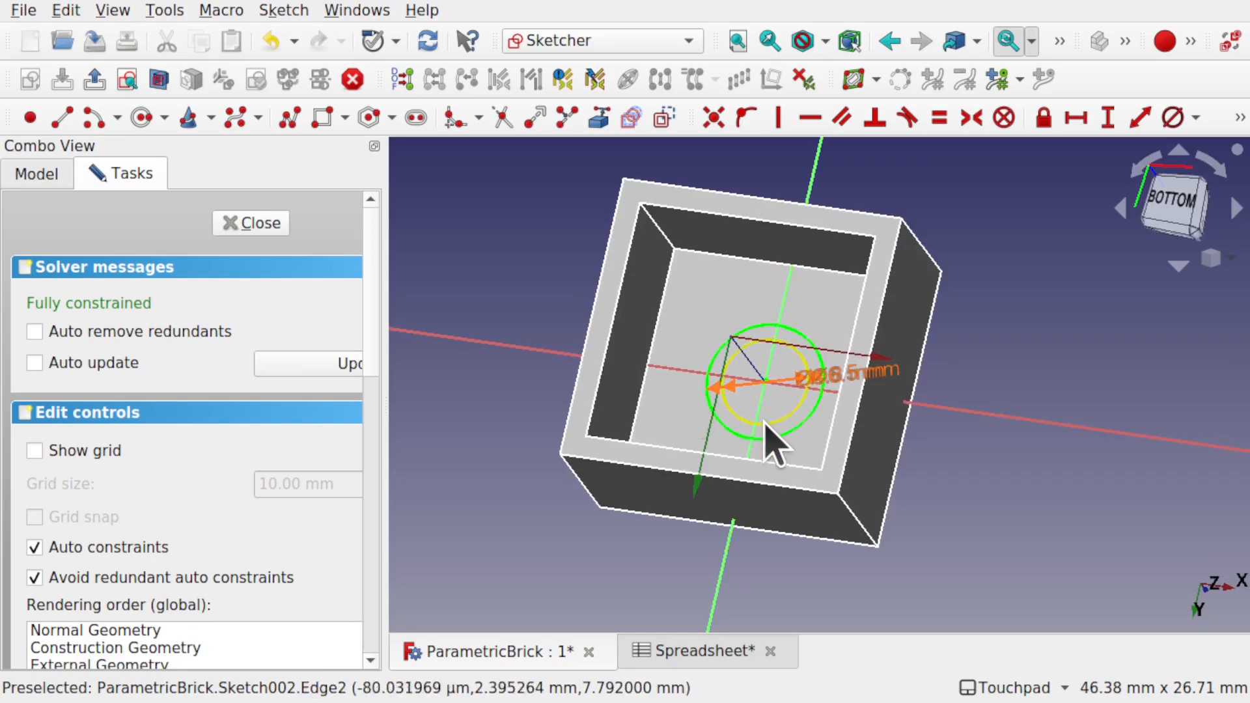
{"action": "left_click_drag", "start_coordinate": [778, 410], "coordinate": [739, 360], "text": "shift"}
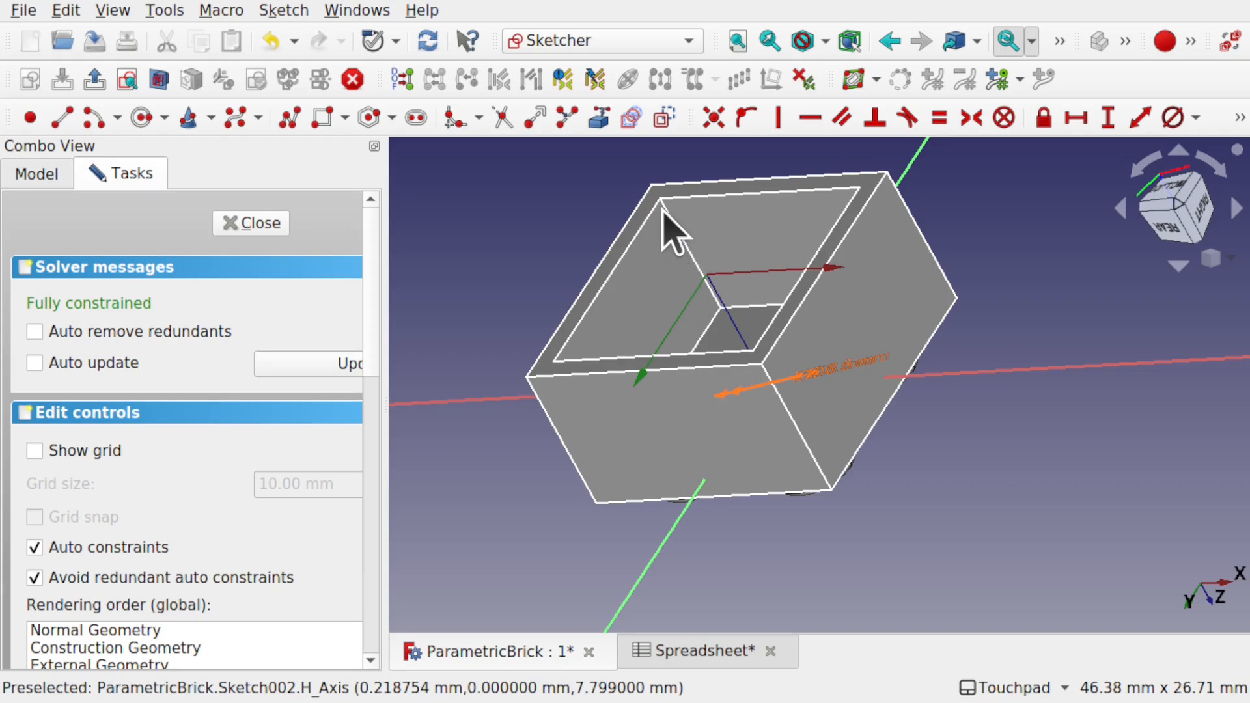
{"action": "mouse_move", "coordinate": [698, 293]}
{"action": "left_mouse_down", "text": "shift"}
{"action": "mouse_move", "coordinate": [801, 384]}
{"action": "mouse_move", "coordinate": [778, 388]}
{"action": "left_mouse_up", "text": "shift"}
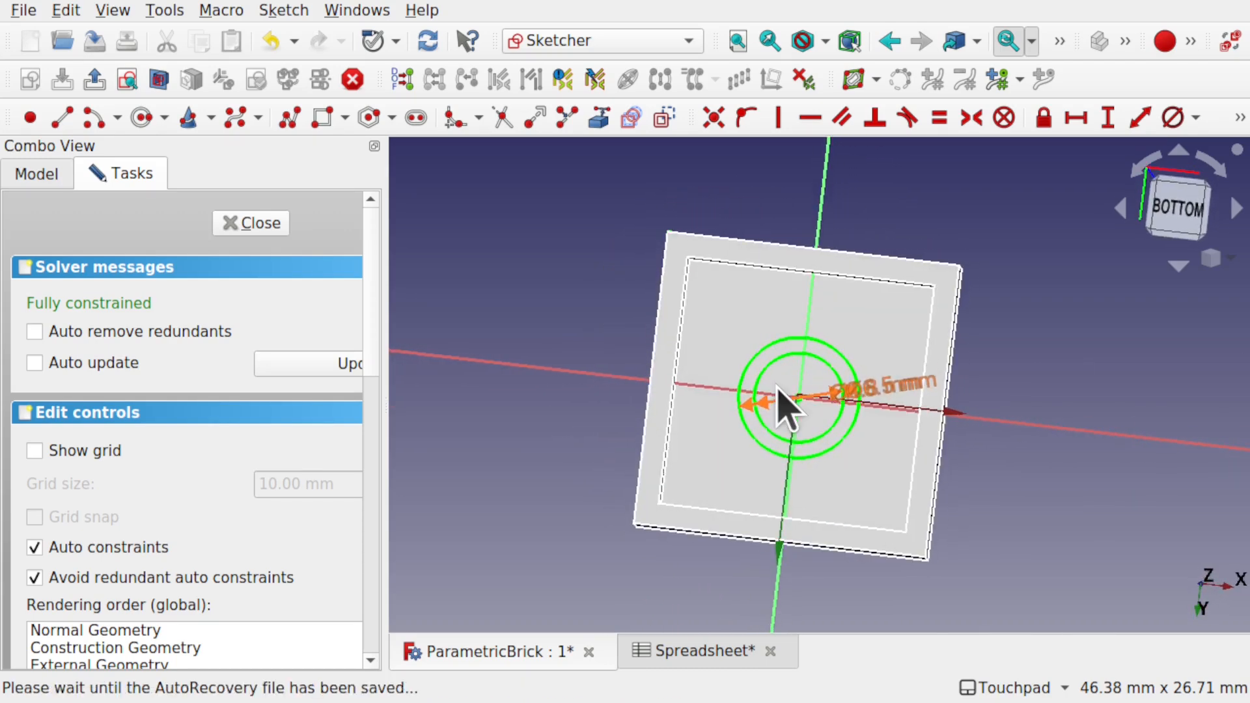
{"action": "left_click", "coordinate": [247, 224]}
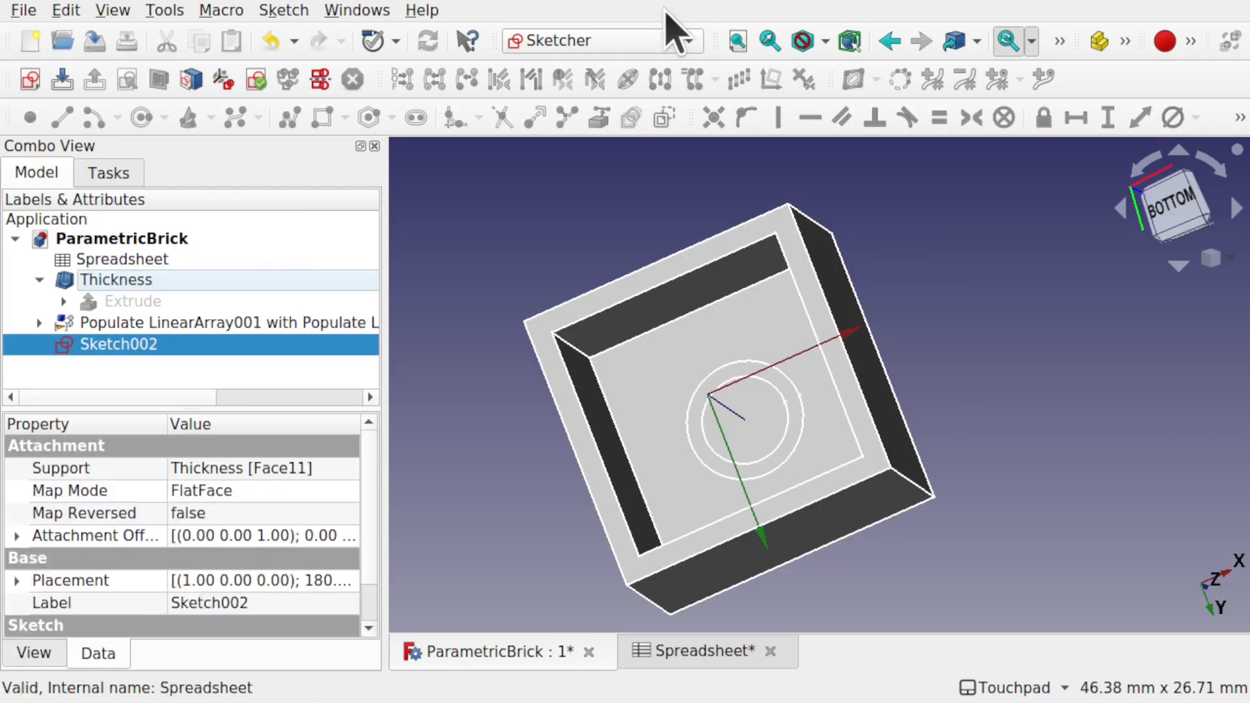
{"action": "left_click", "coordinate": [594, 40]}
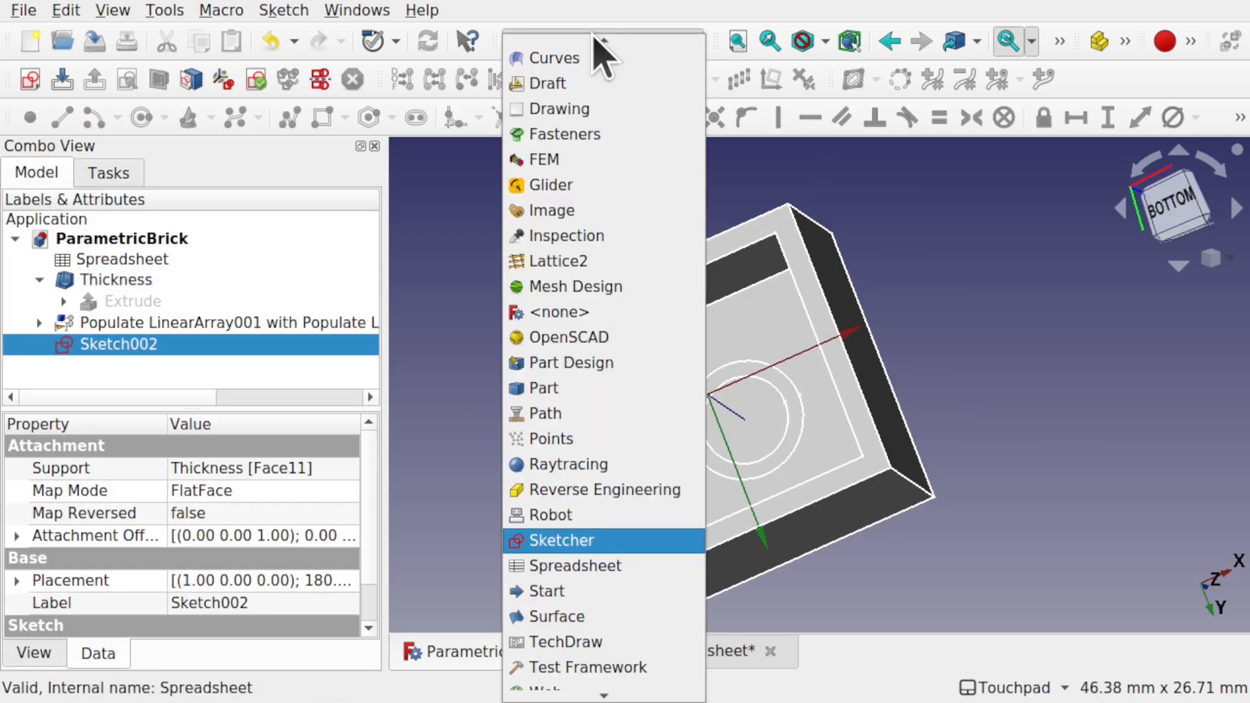
{"action": "left_click", "coordinate": [613, 388]}
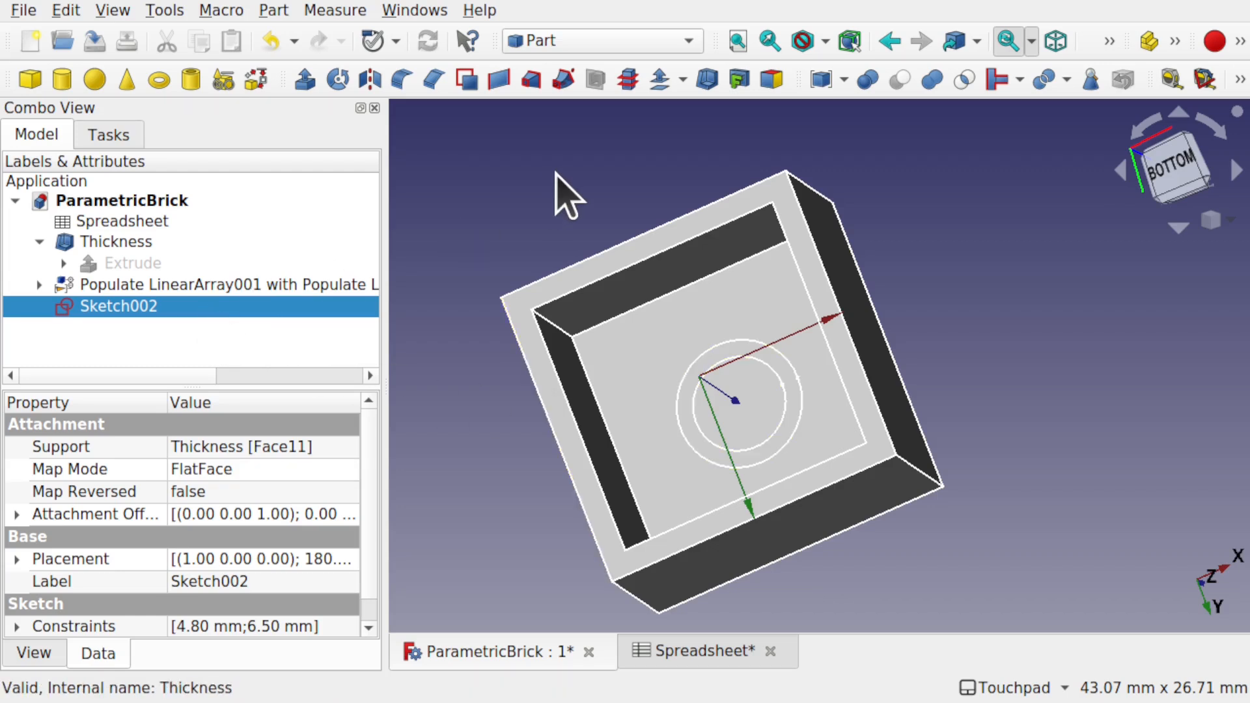
Extrude the tube sketch along an inner vertical corner edge of the brick shell.
{"action": "left_click", "coordinate": [304, 80]}
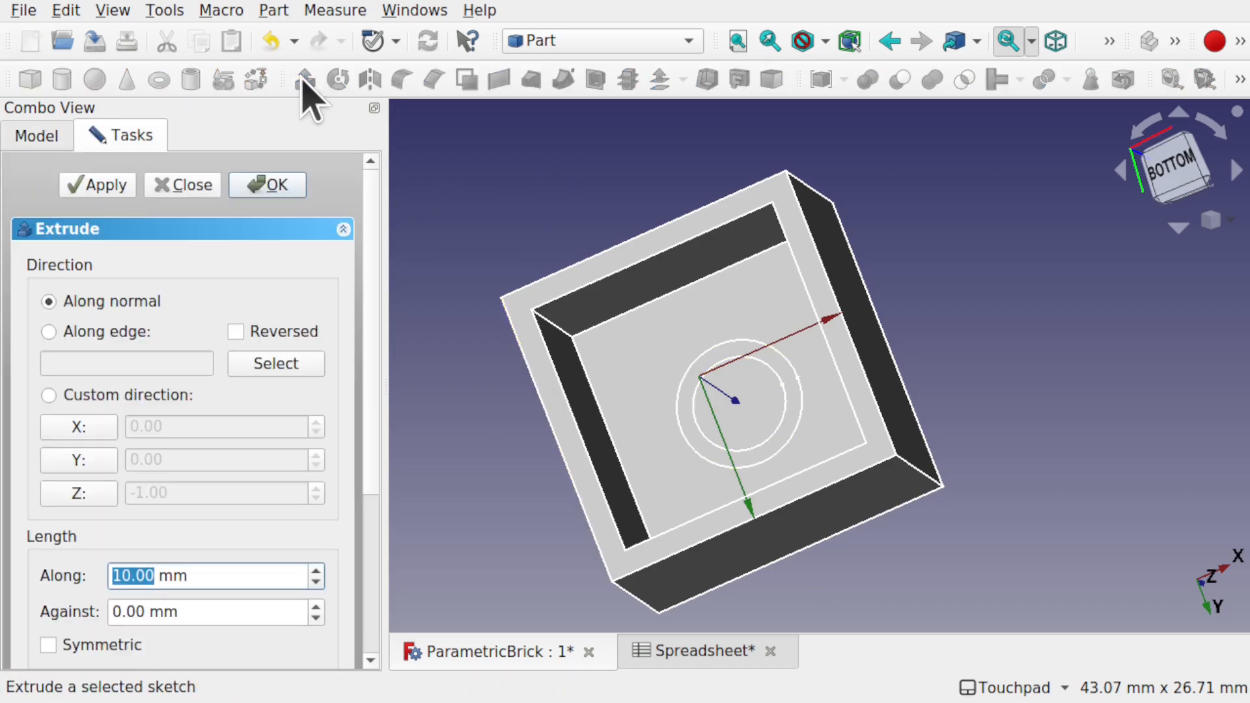
{"action": "left_click", "coordinate": [49, 332]}
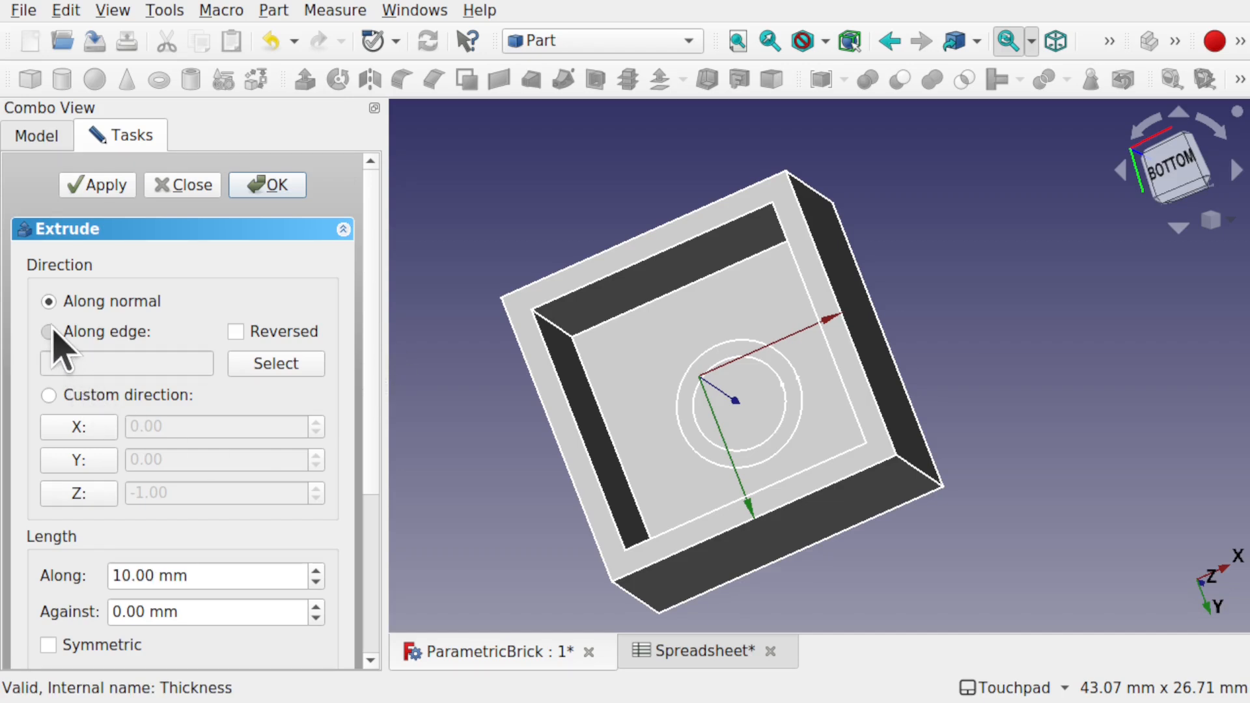
{"action": "left_click", "coordinate": [280, 370]}
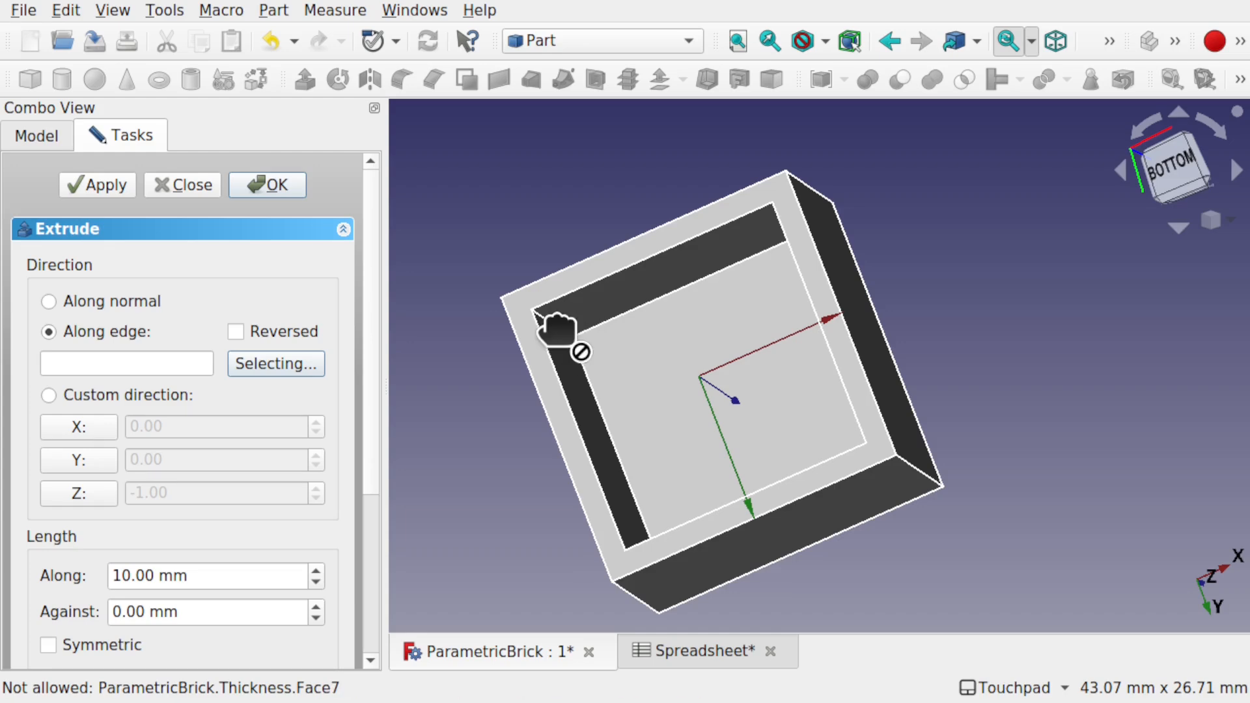
{"action": "left_click", "coordinate": [555, 326]}
{"action": "left_click_drag", "start_coordinate": [687, 342], "coordinate": [748, 332], "text": "alt"}
{"action": "left_click", "coordinate": [267, 185]}
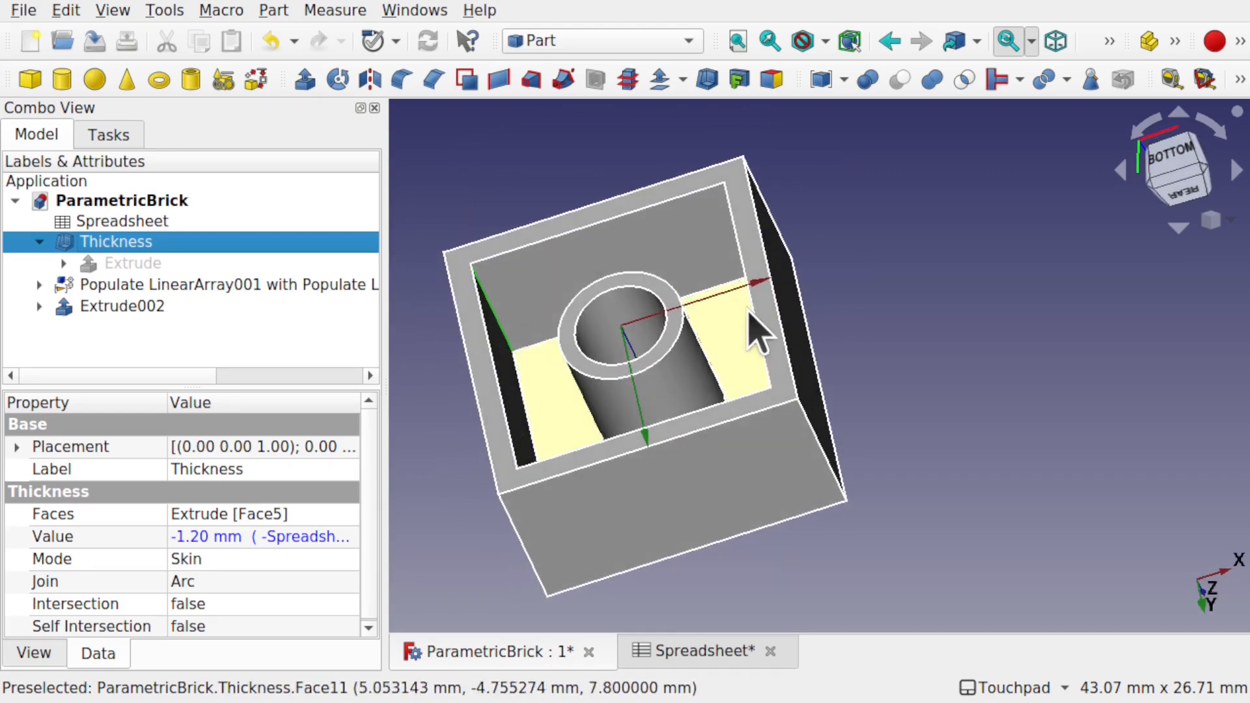
Rename the tube's extrusion Extrude002 as TubeExtrude.
{"action": "left_click", "coordinate": [137, 307]}
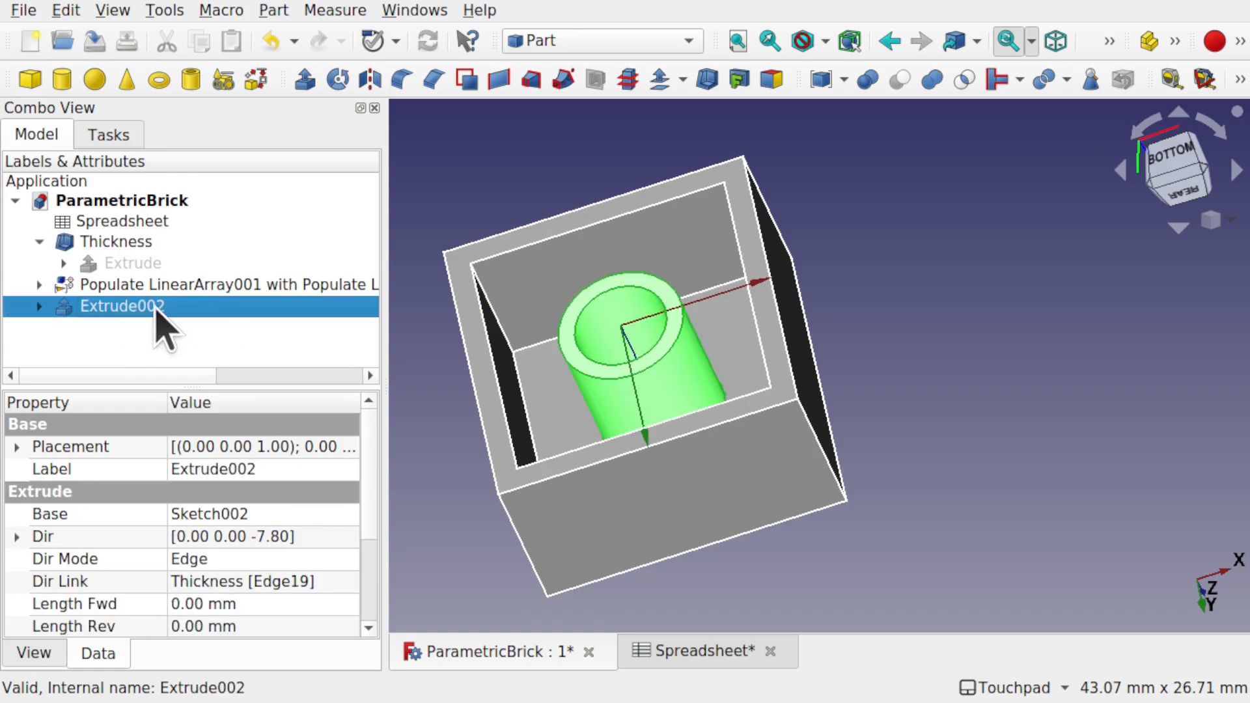
{"action": "right_click", "coordinate": [129, 313]}
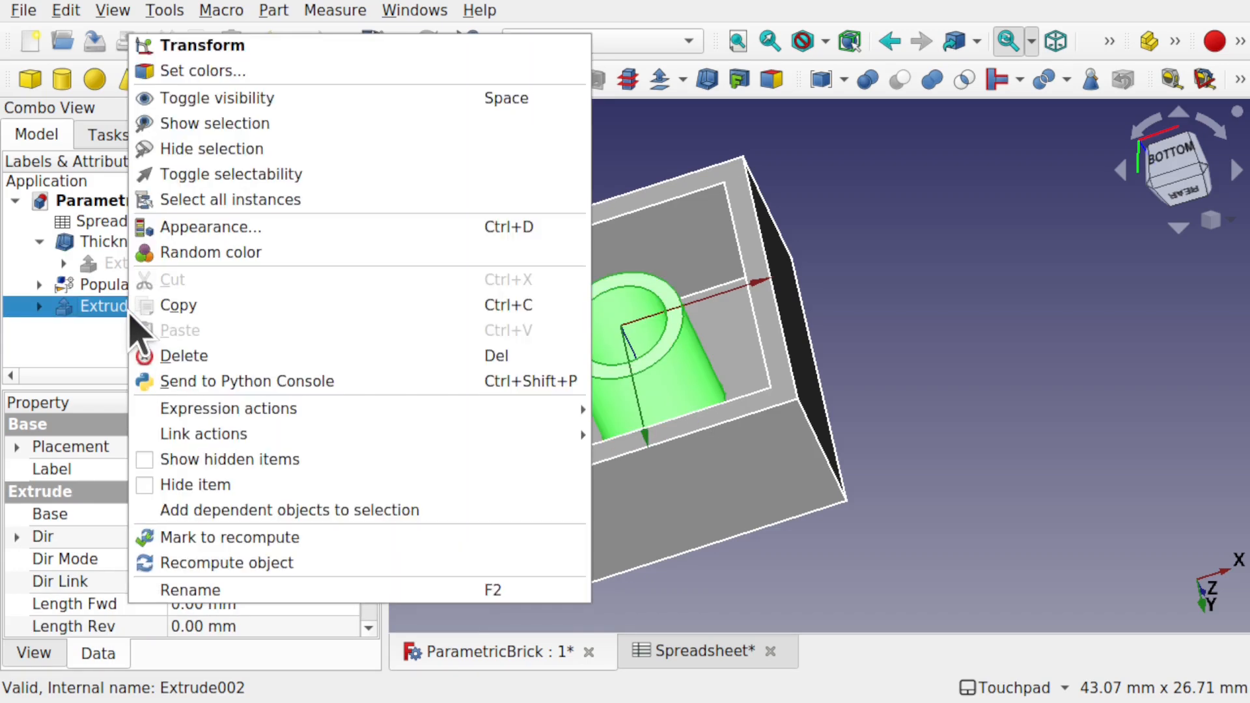
{"action": "left_click", "coordinate": [269, 586]}
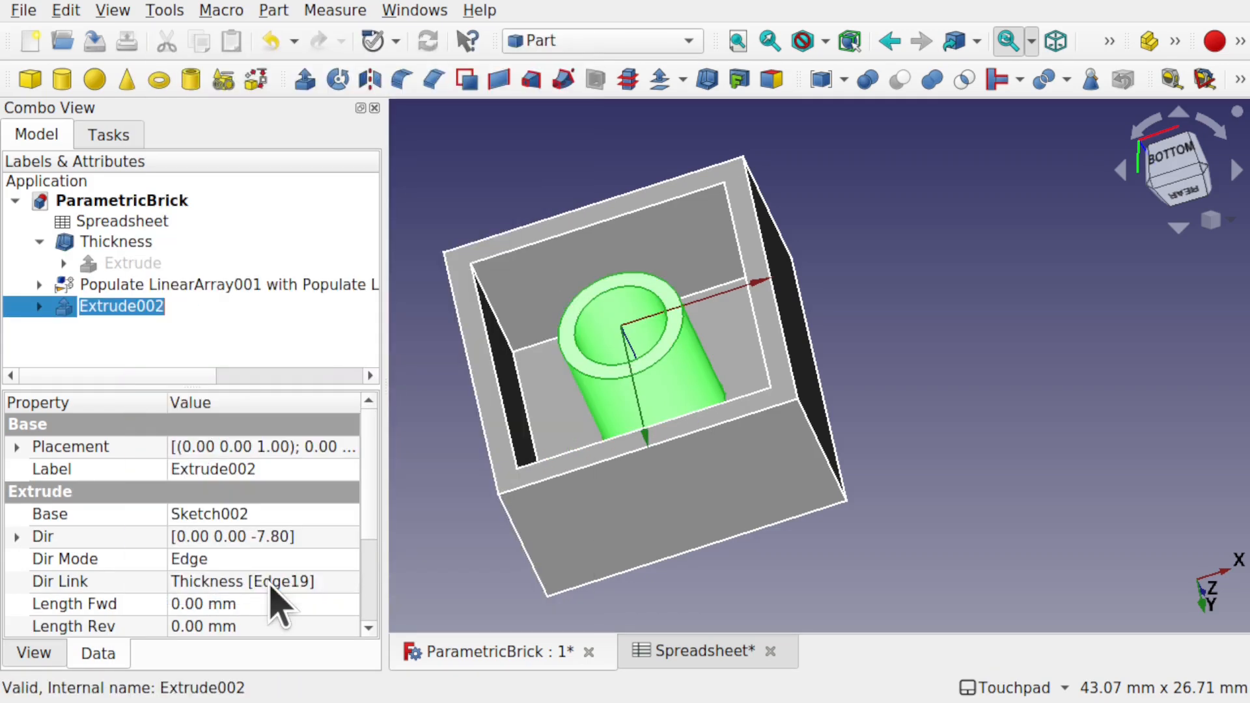
{"action": "key", "text": "Home"}
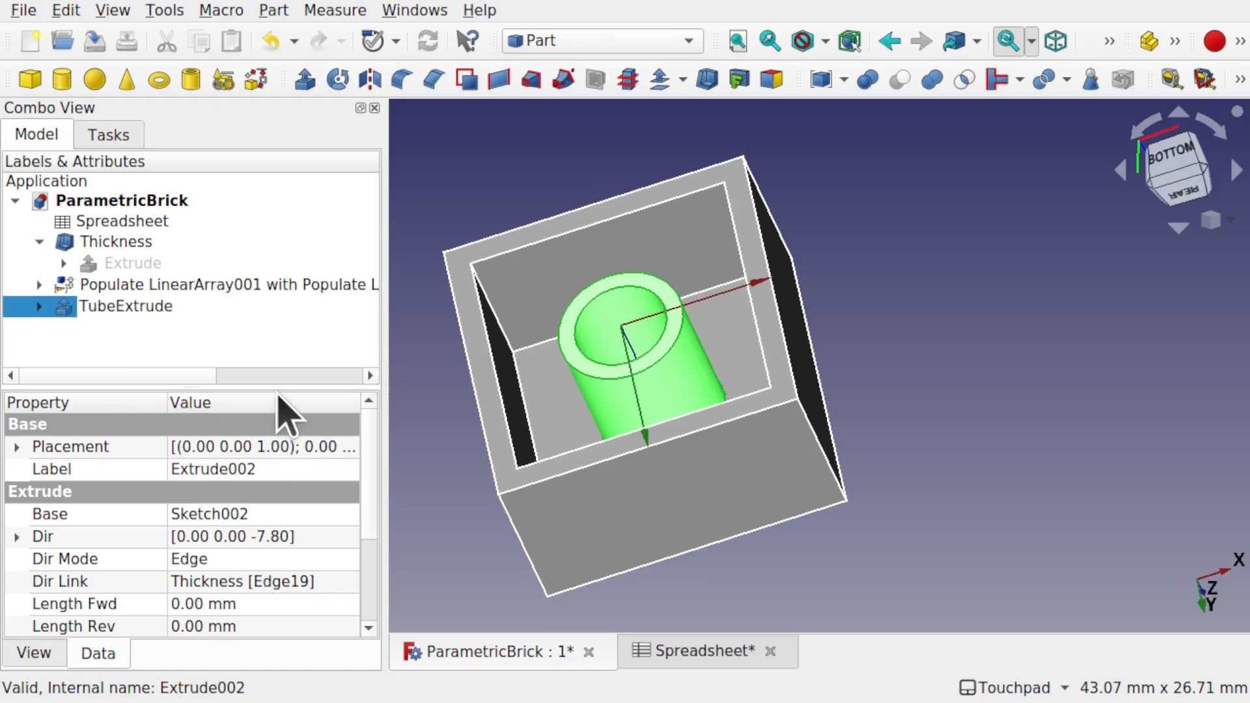
{"action": "key", "text": "Return"}
{"action": "left_click", "coordinate": [439, 362]}
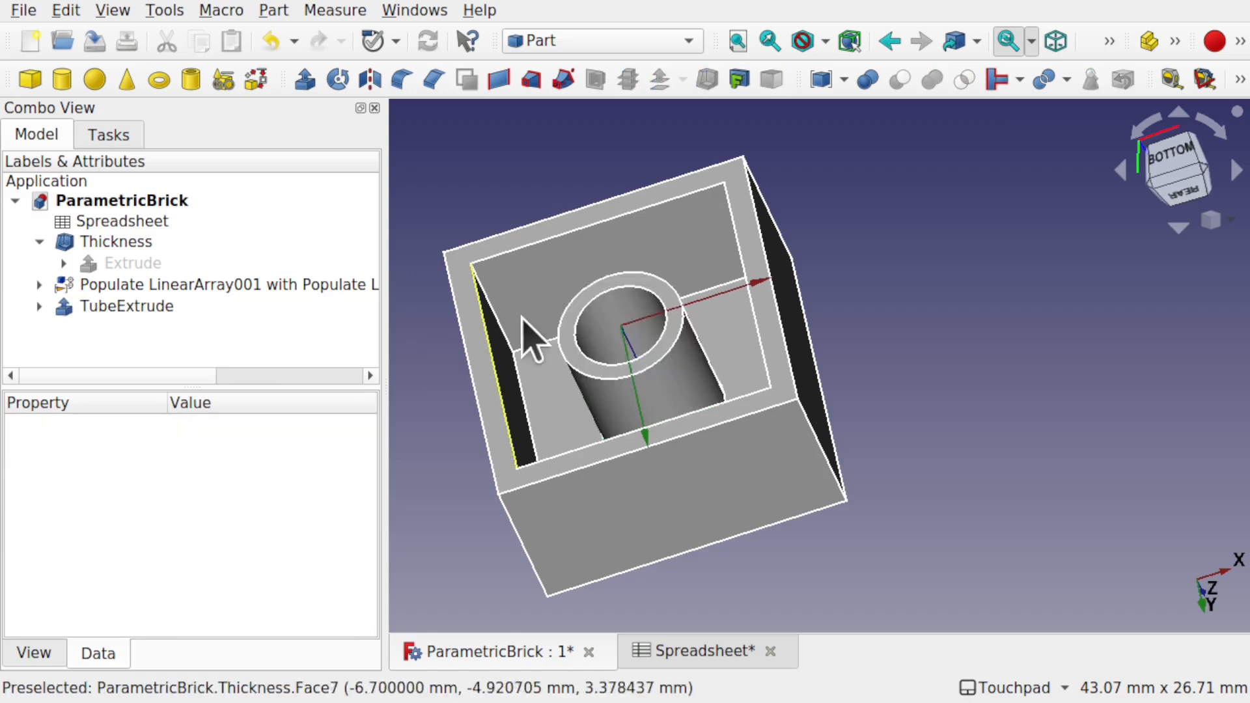
Set HeightUnits in spreadsheet cell B2 to 1 and check how the tube follows in the 3D model.
{"action": "left_click_drag", "start_coordinate": [600, 334], "coordinate": [706, 321], "text": "alt"}
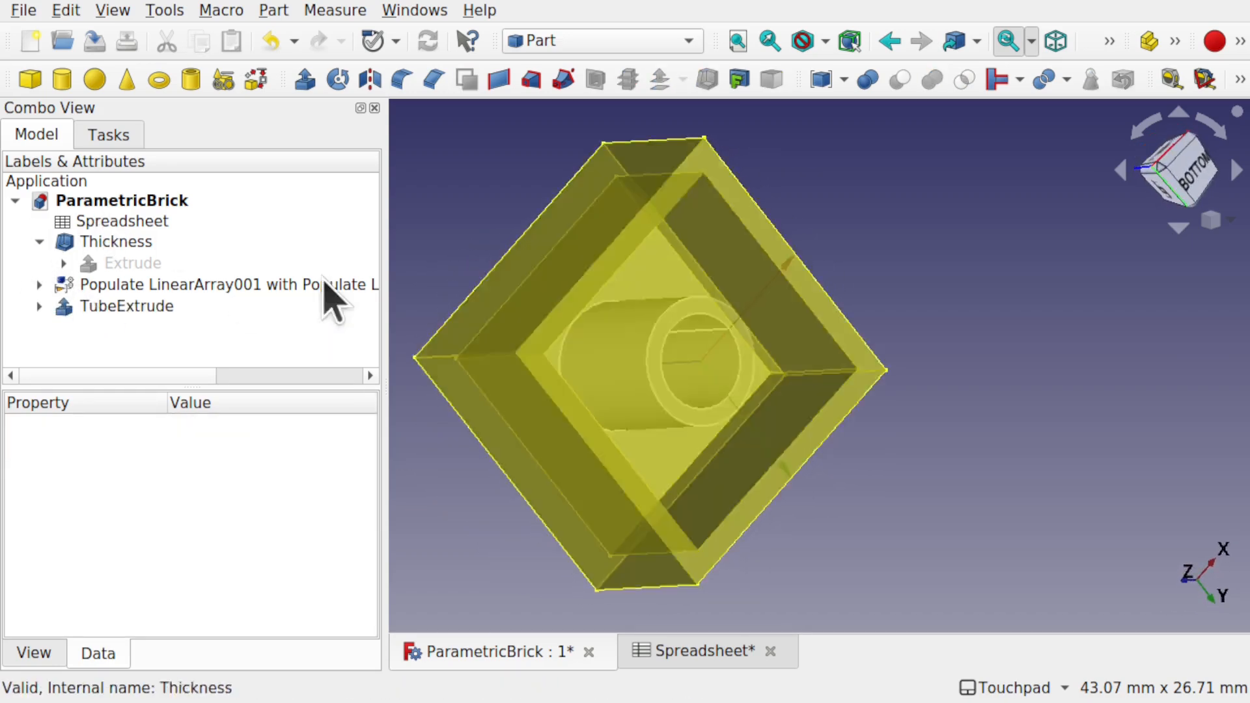
{"action": "left_click", "coordinate": [683, 652]}
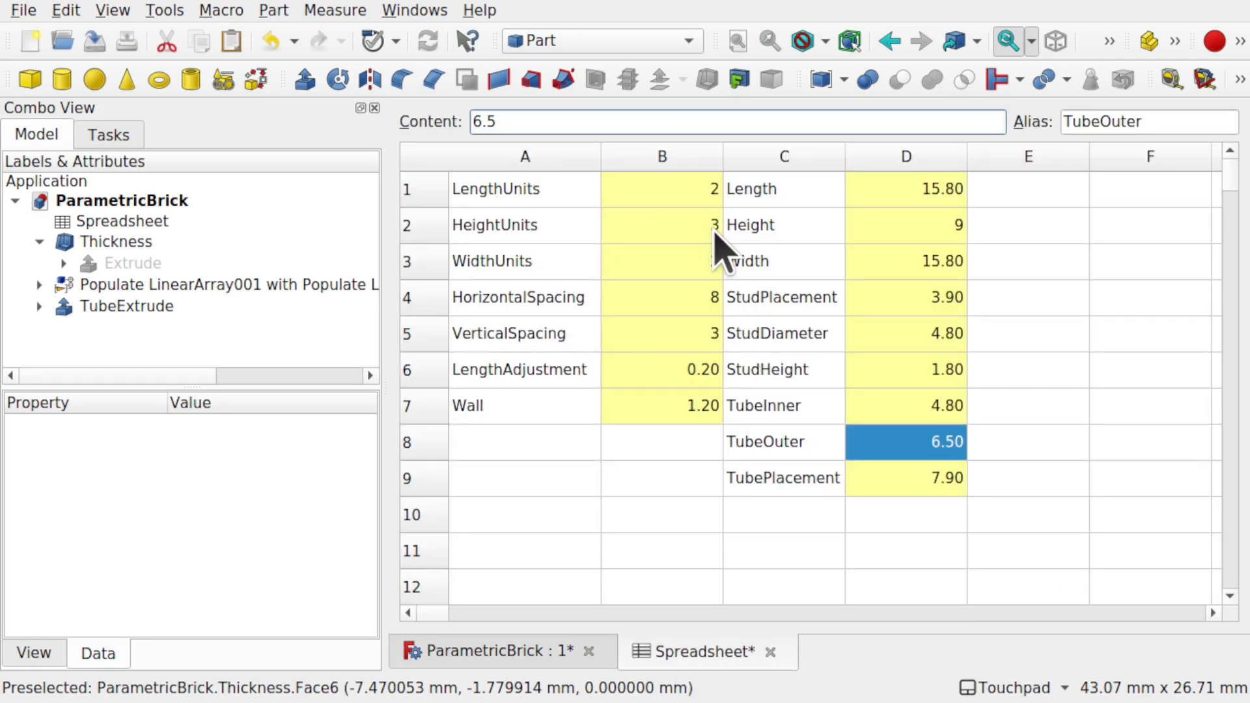
{"action": "left_click", "coordinate": [689, 227]}
{"action": "left_click", "coordinate": [685, 226]}
{"action": "type", "text": "1"}
{"action": "left_click", "coordinate": [638, 273]}
{"action": "left_click", "coordinate": [514, 651]}
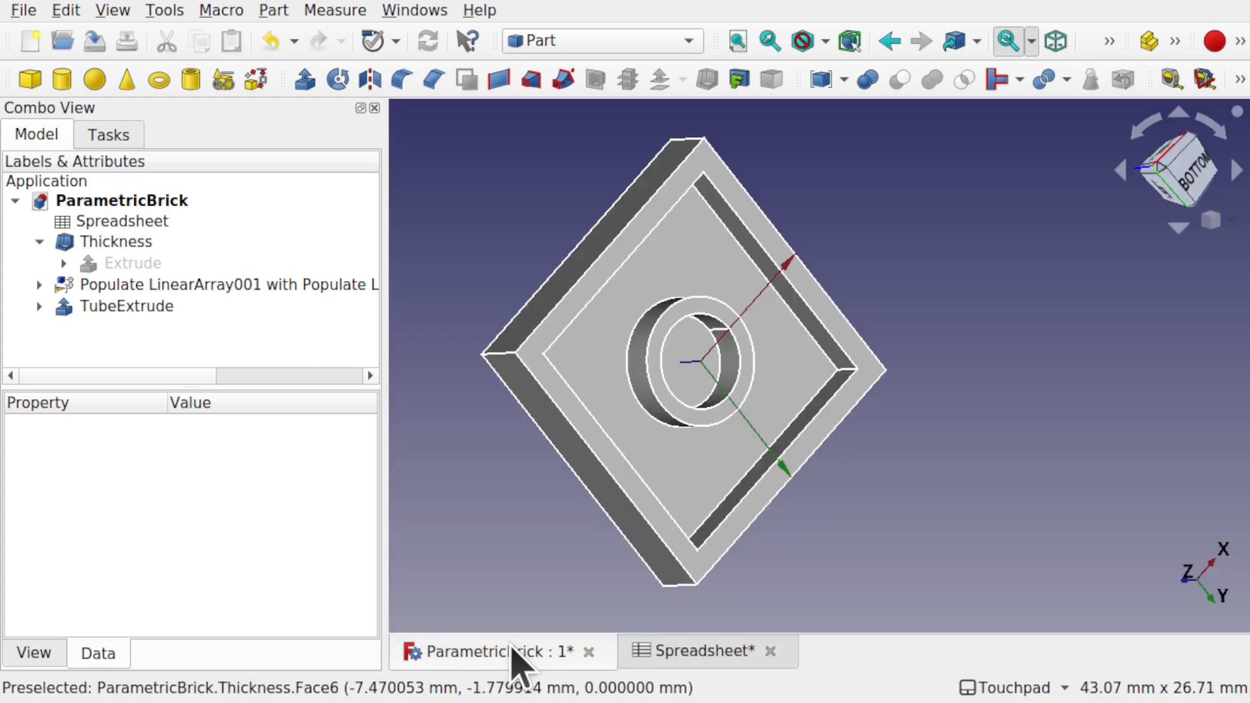
{"action": "middle_click_drag", "start_coordinate": [706, 510], "coordinate": [455, 338]}
Select TubeExtrude and switch to the Lattice2 workbench.
{"action": "left_click", "coordinate": [140, 309]}
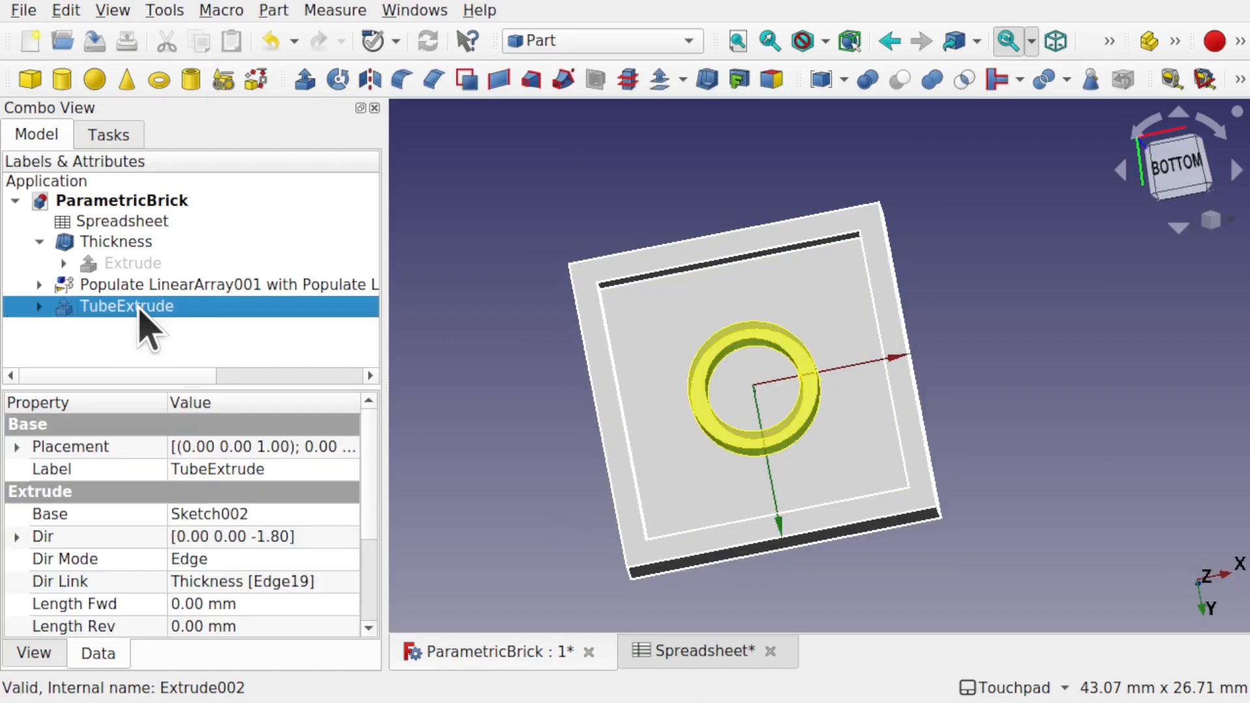
{"action": "left_click", "coordinate": [576, 40]}
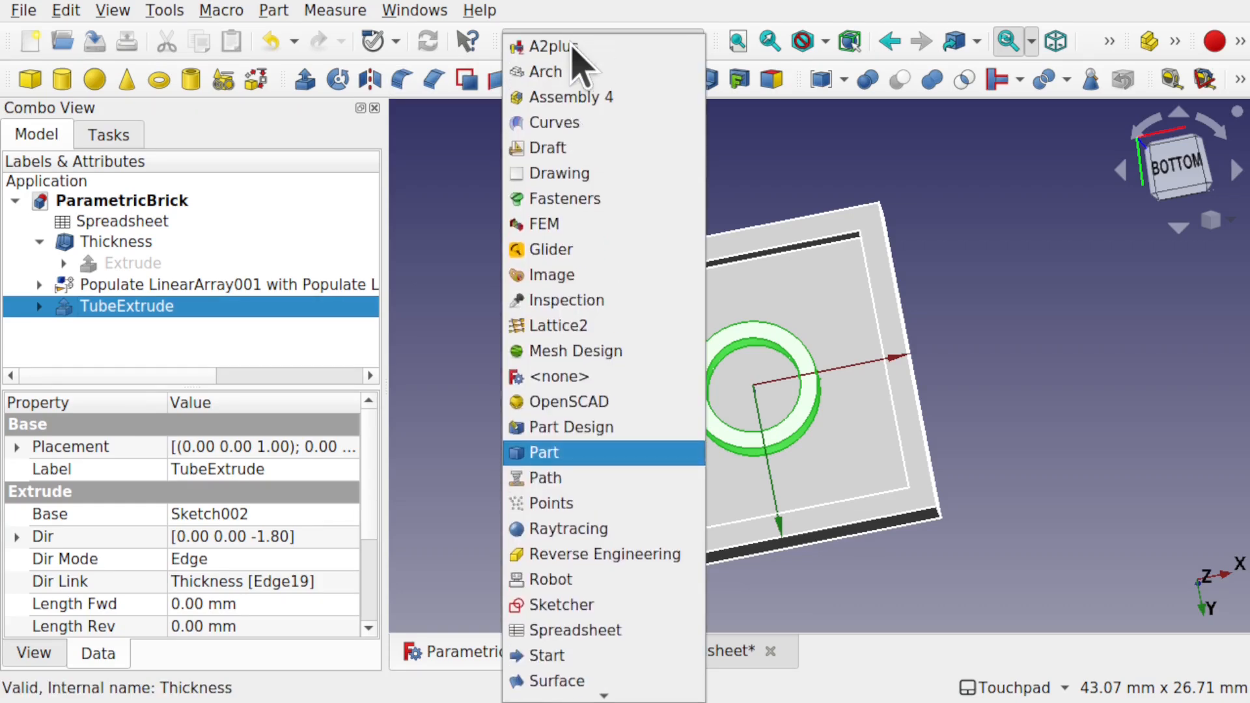
{"action": "left_click", "coordinate": [587, 326]}
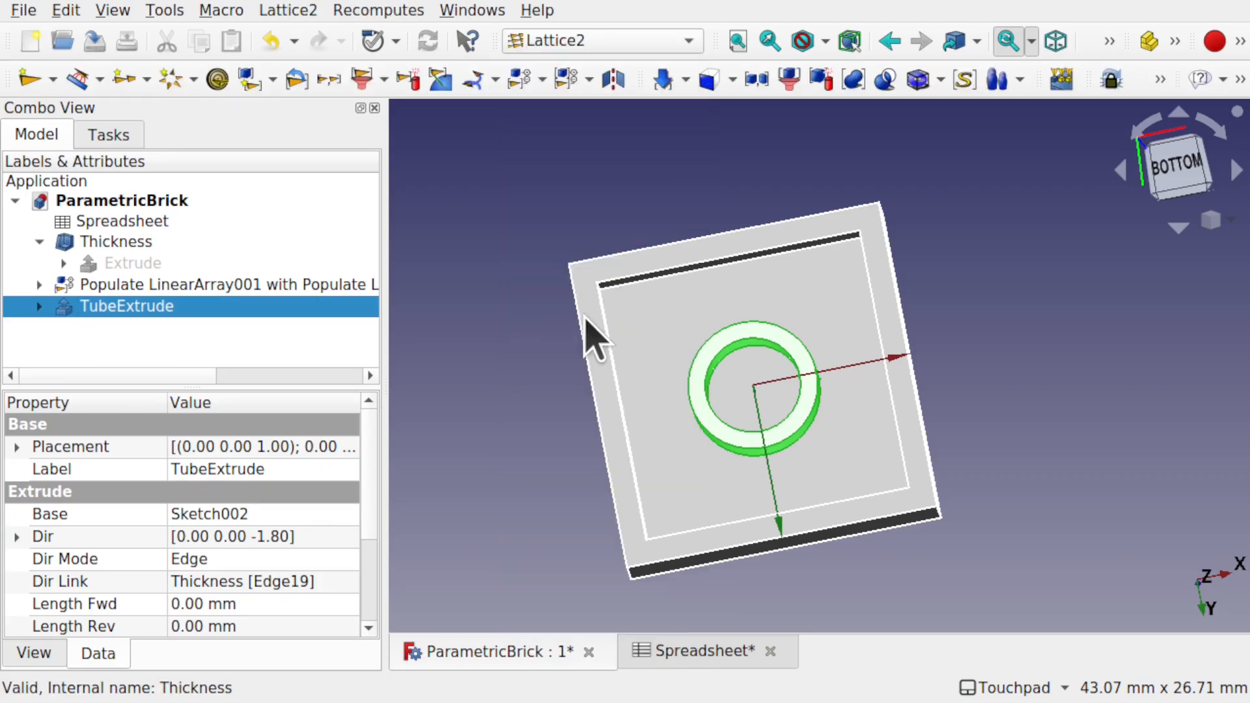
Set WidthUnits in spreadsheet cell B3 to 4 and inspect the widened brick's underside in the 3D model.
{"action": "left_click", "coordinate": [710, 654]}
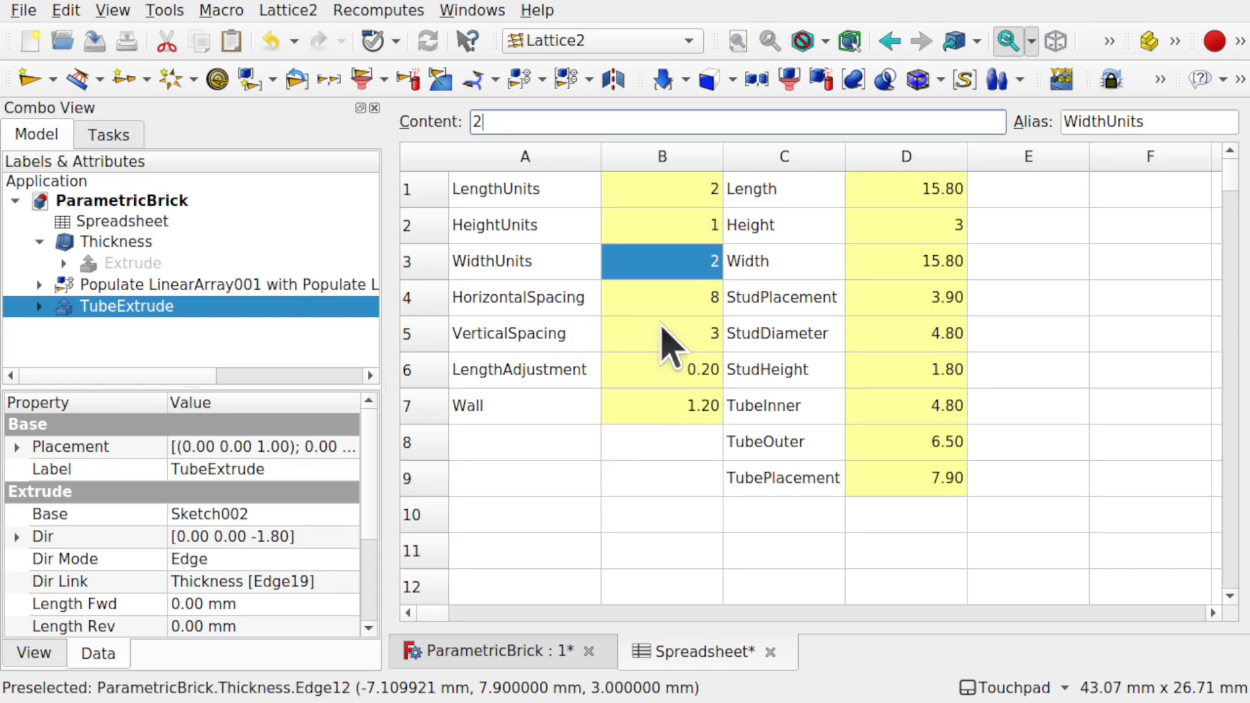
{"action": "double_click", "coordinate": [672, 262]}
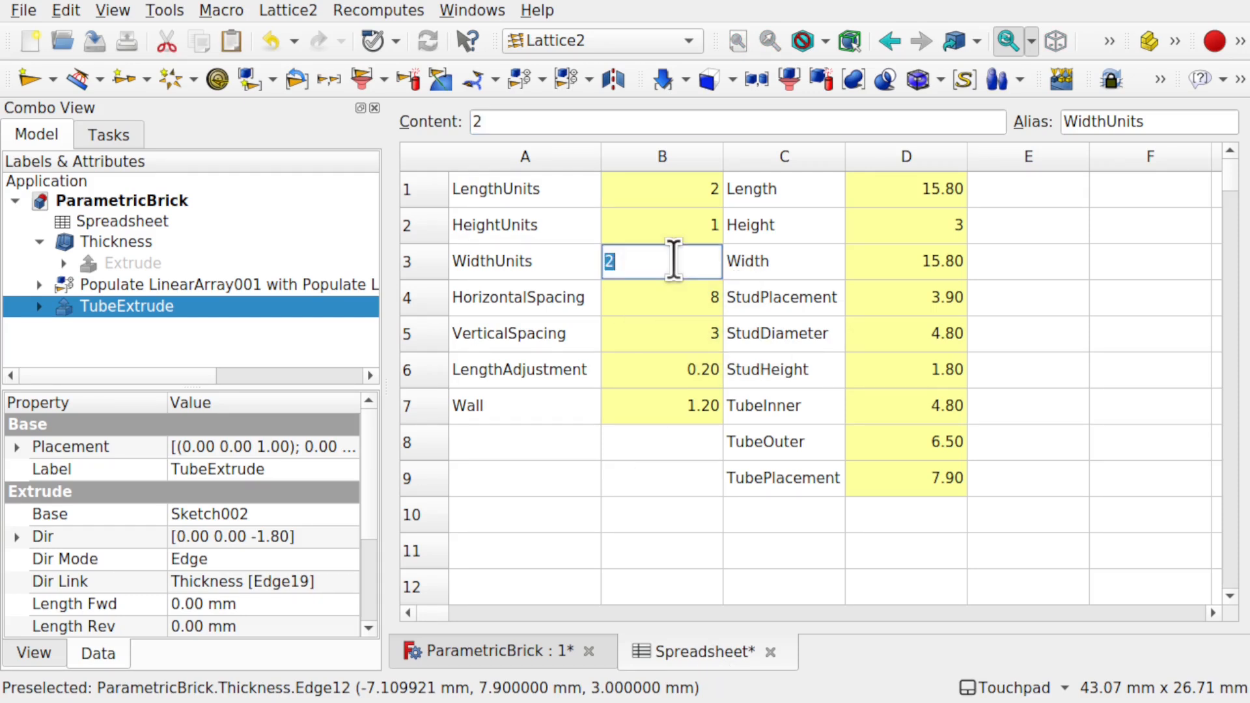
{"action": "type", "text": "4"}
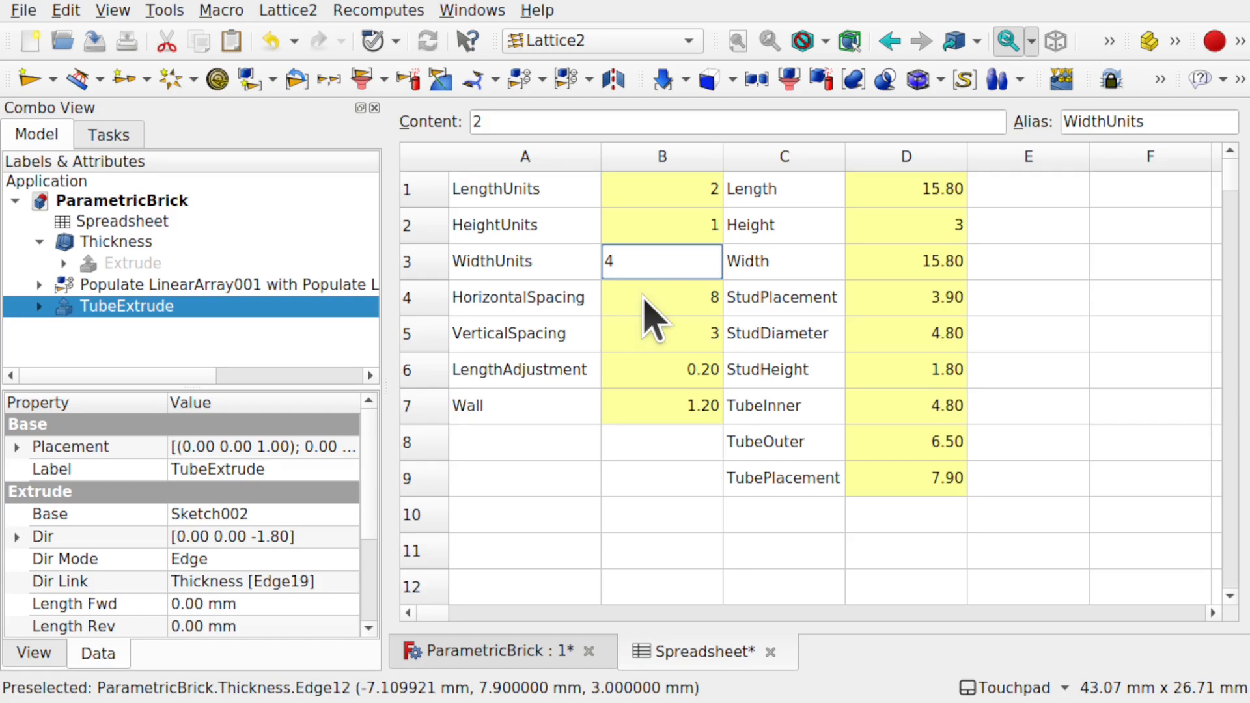
{"action": "left_click", "coordinate": [644, 296]}
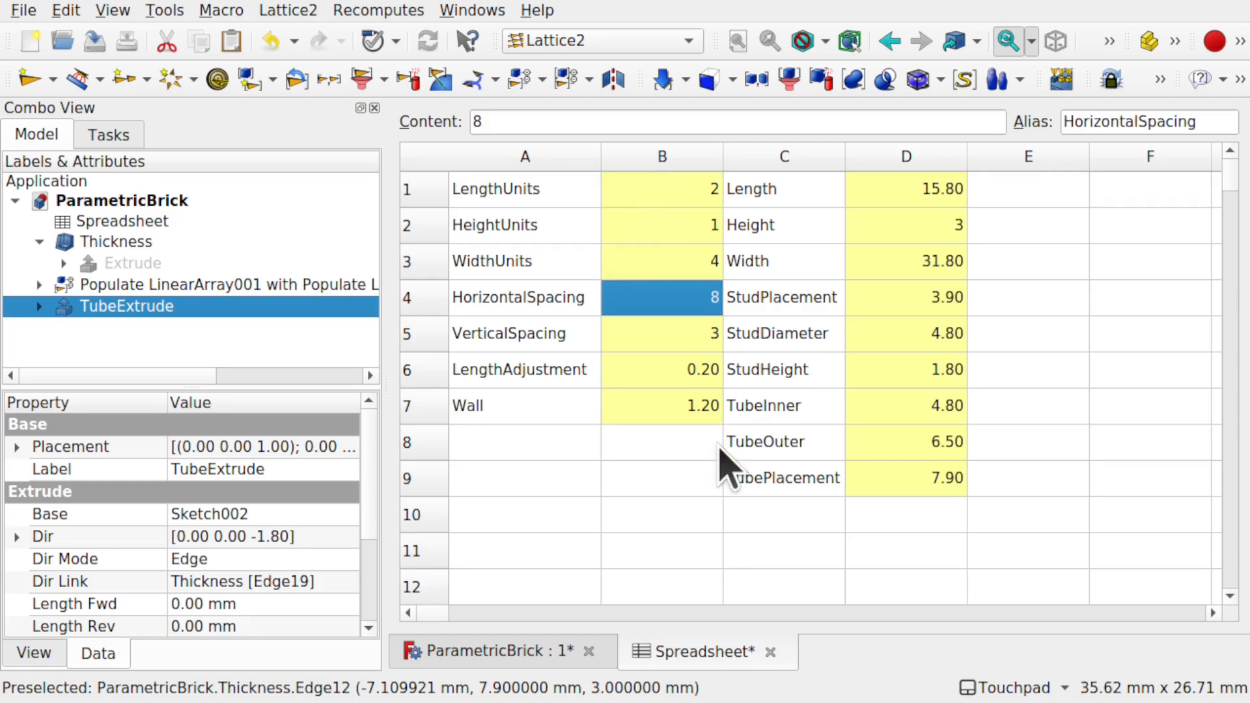
{"action": "left_click", "coordinate": [554, 651]}
{"action": "left_click_drag", "start_coordinate": [717, 505], "coordinate": [834, 435], "text": "shift"}
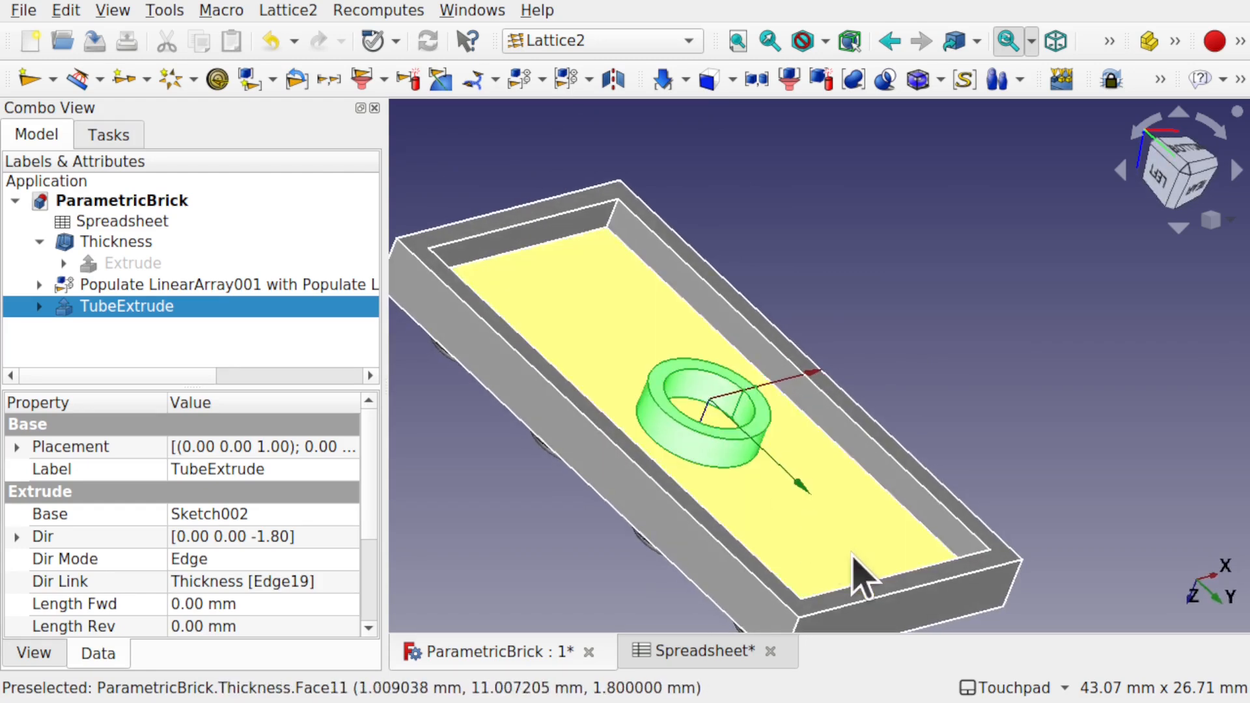
{"action": "left_click", "coordinate": [891, 295]}
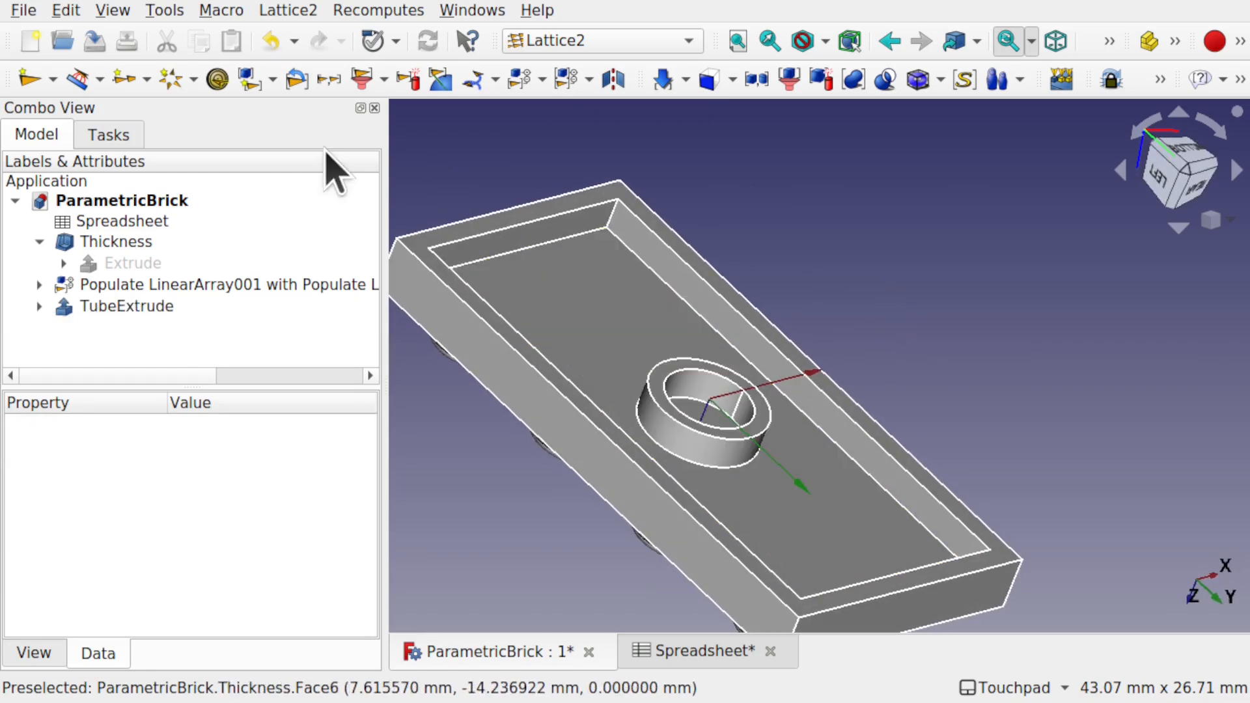
Create a Lattice2 linear array of placements with nothing selected for the underside tubes.
{"action": "left_click", "coordinate": [125, 80]}
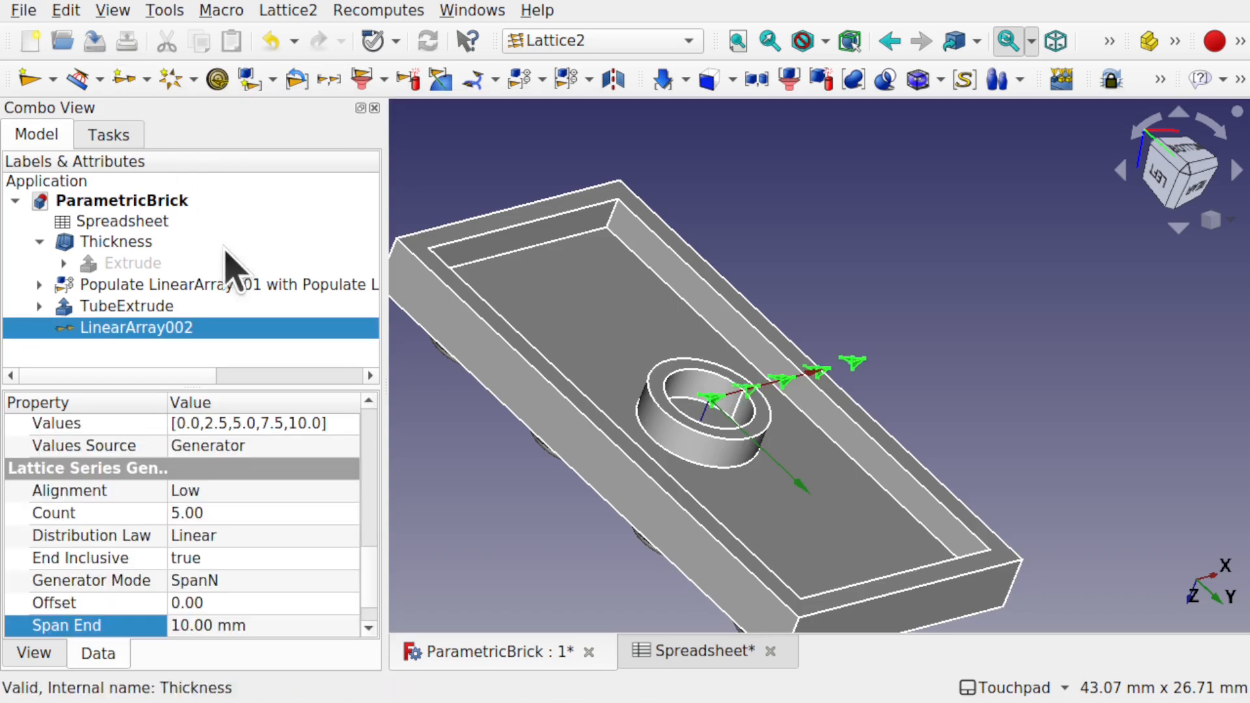
{"action": "left_click_drag", "start_coordinate": [902, 287], "coordinate": [791, 362], "text": "alt"}
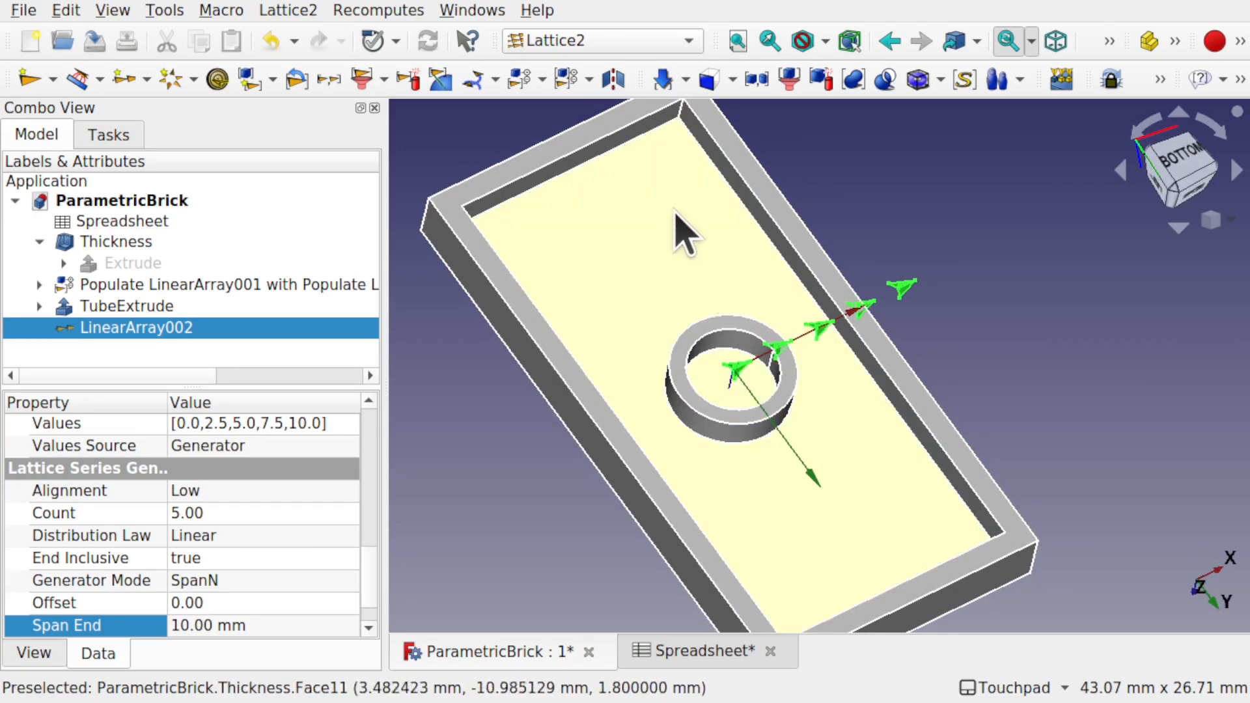
{"action": "scroll", "coordinate": [590, 504], "scroll_direction": "down", "scroll_amount": 3}
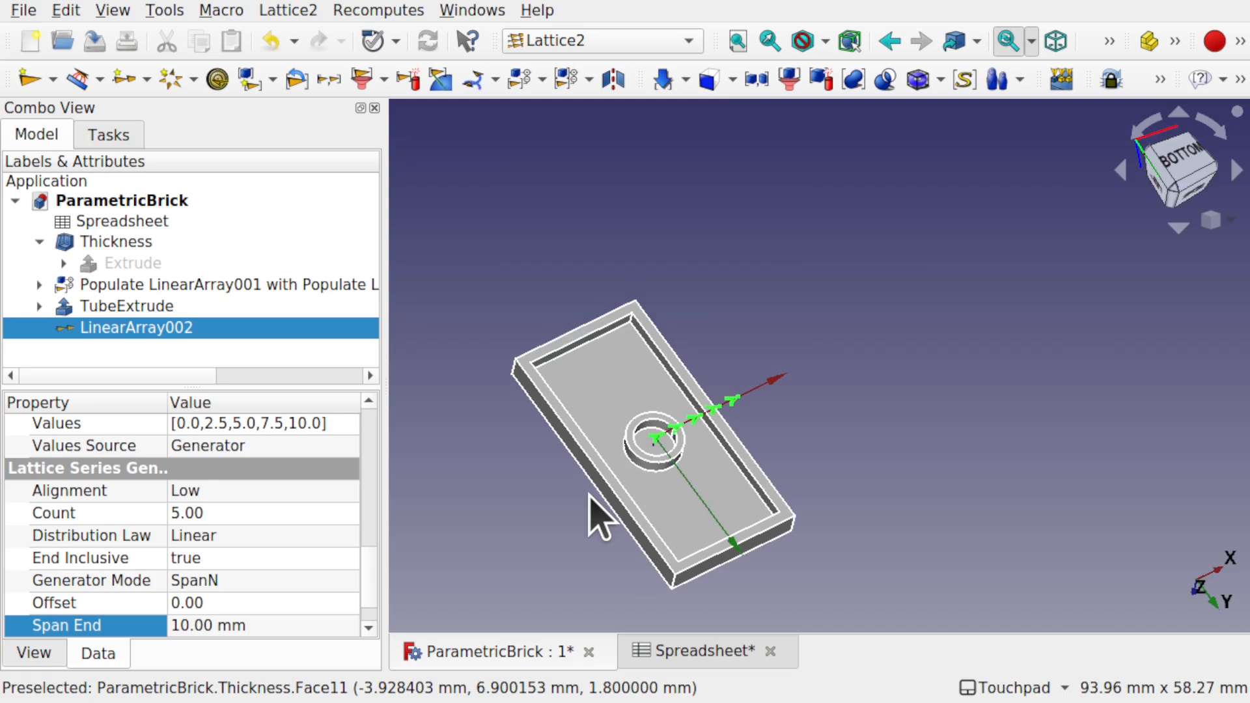
{"action": "scroll", "coordinate": [591, 511], "scroll_direction": "up", "scroll_amount": 2}
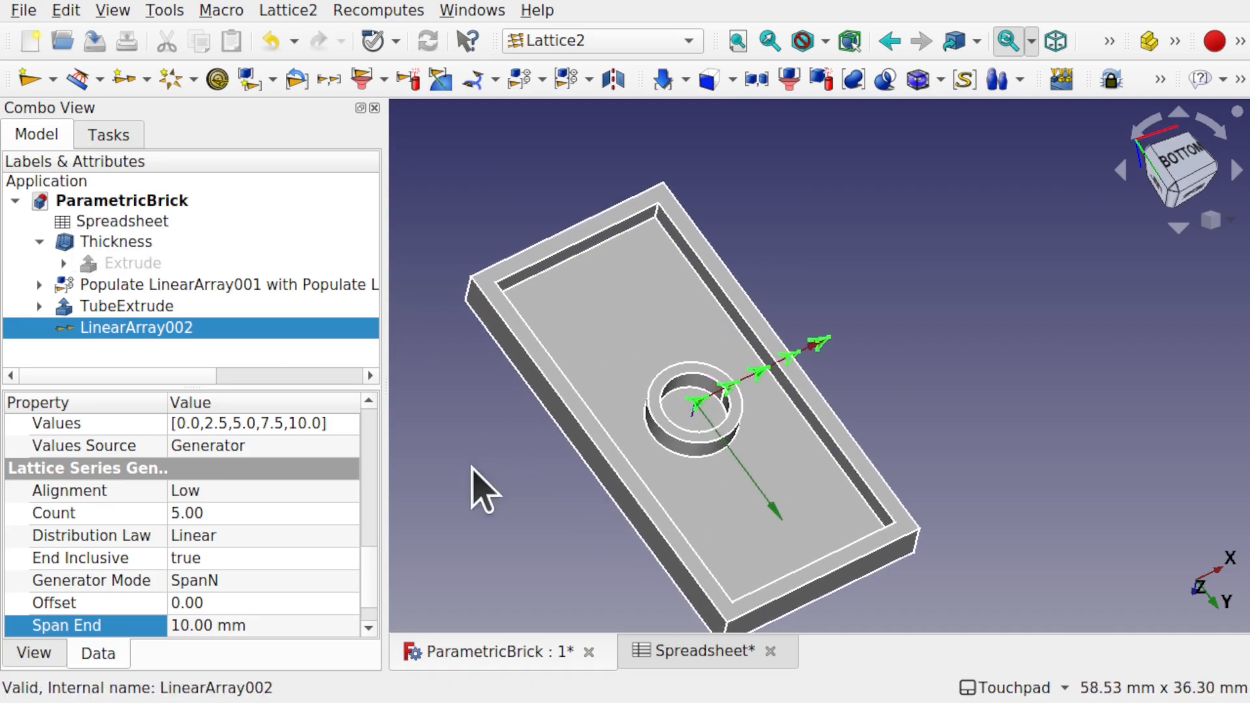
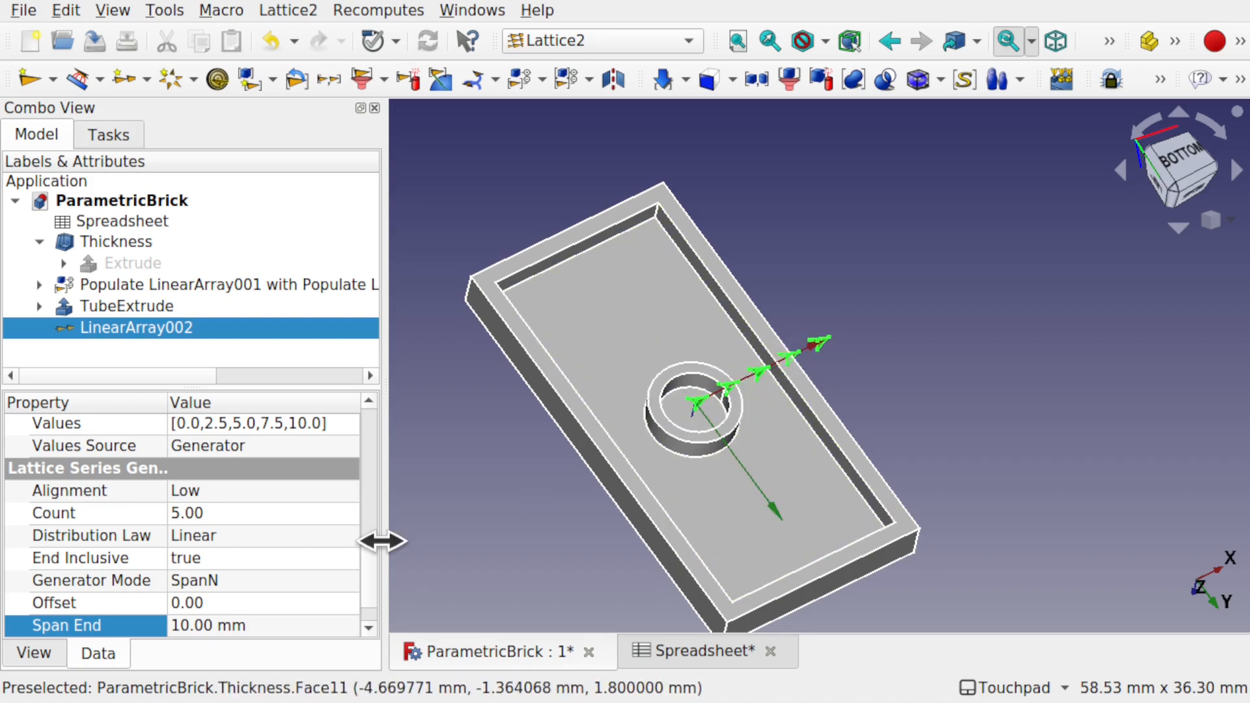
Point the new linear array along the Y axis by setting its direction to x 0, y 1.
{"action": "left_click_drag", "start_coordinate": [371, 581], "coordinate": [365, 483]}
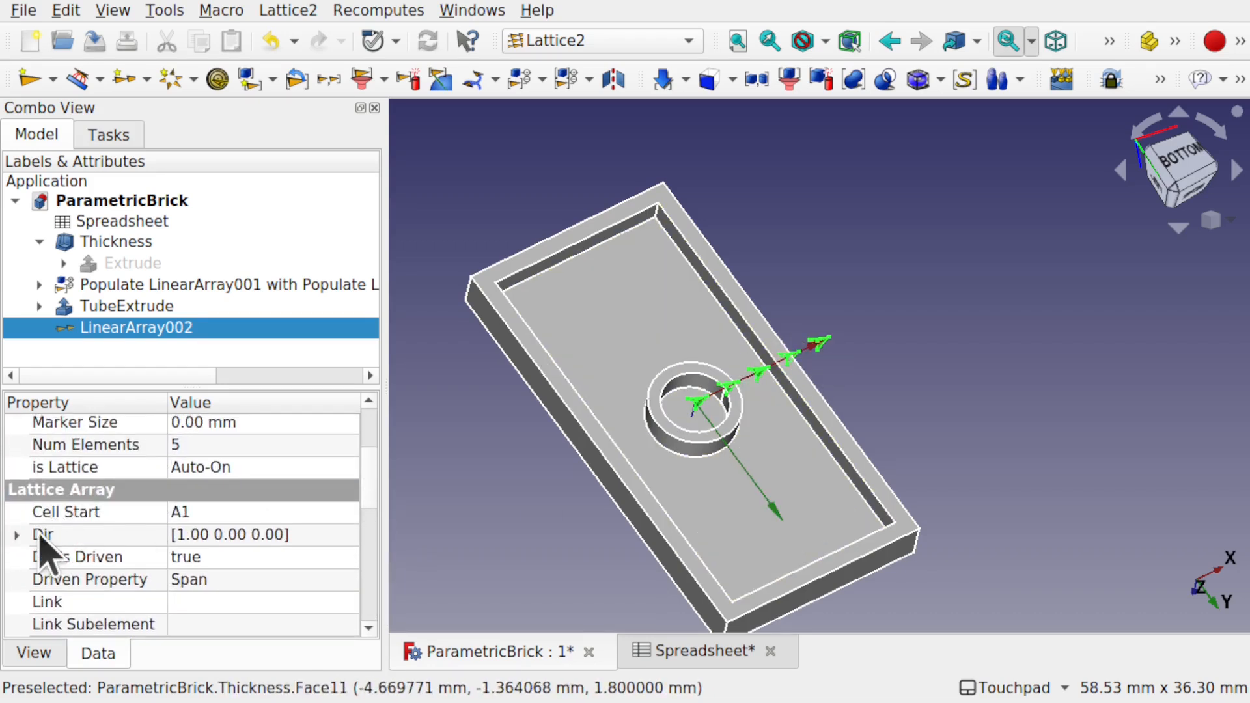
{"action": "left_click", "coordinate": [17, 535]}
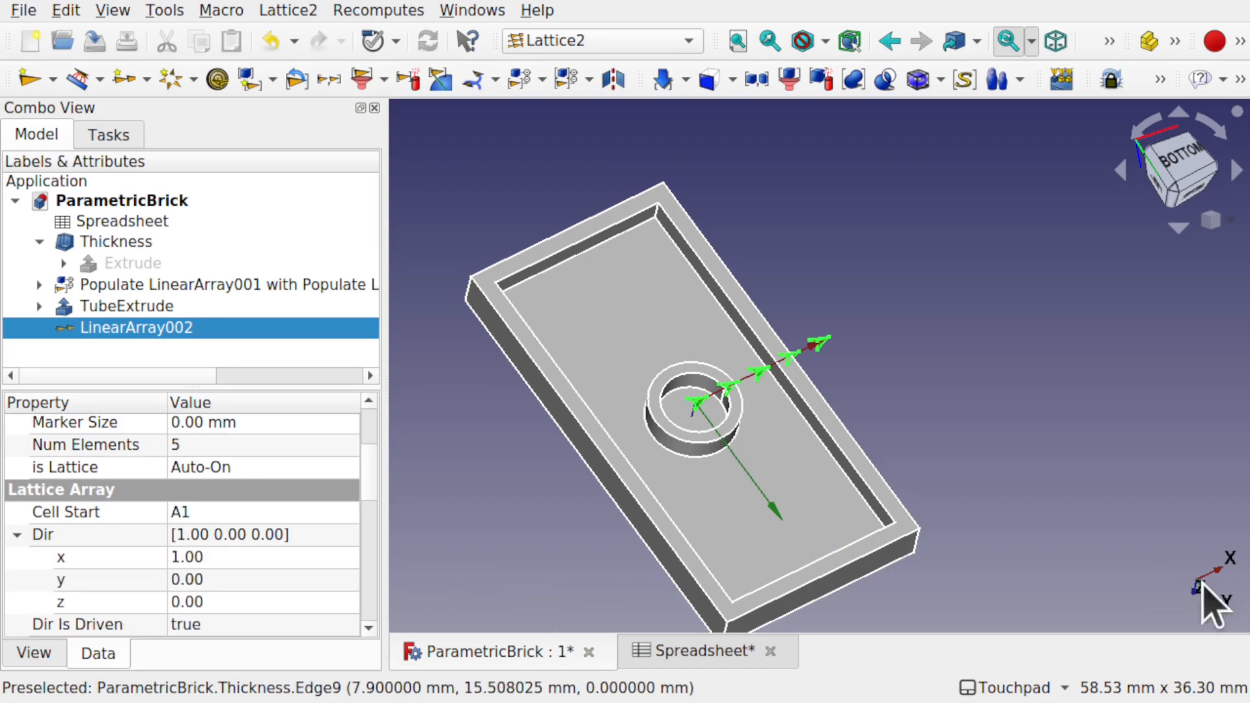
{"action": "left_click", "coordinate": [223, 580]}
{"action": "left_click", "coordinate": [220, 557]}
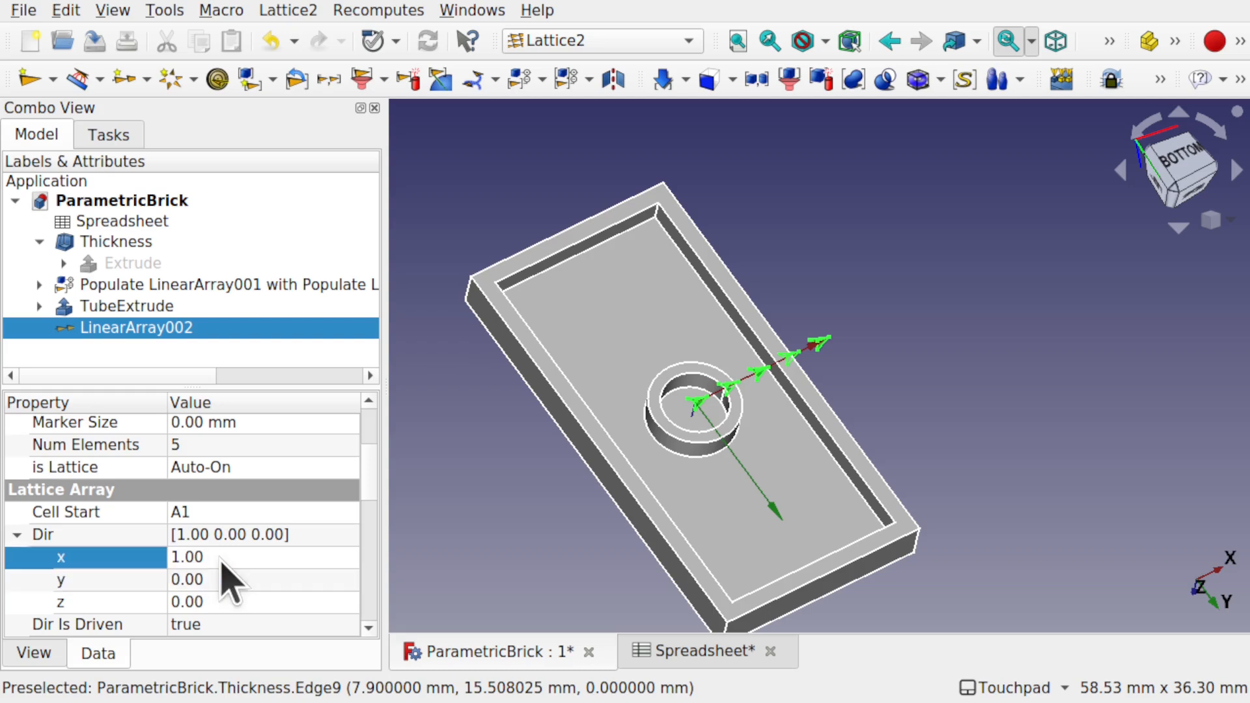
{"action": "type", "text": "0"}
{"action": "left_click", "coordinate": [222, 579]}
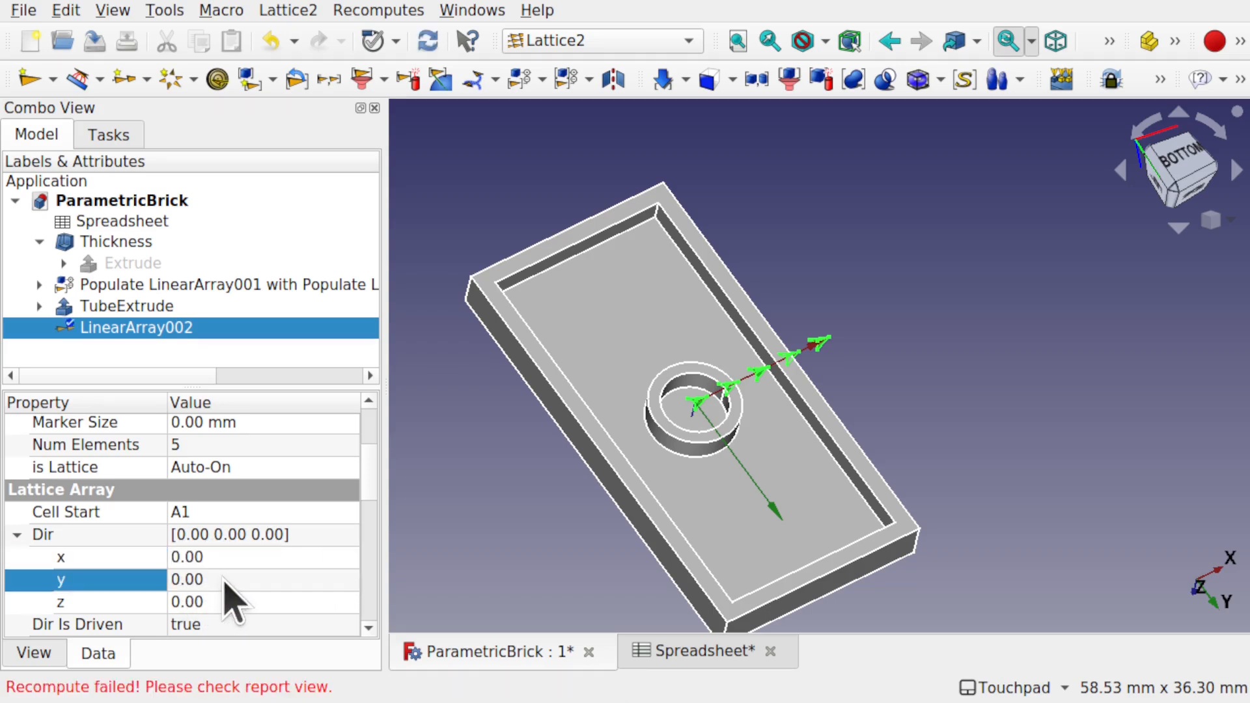
{"action": "type", "text": "1"}
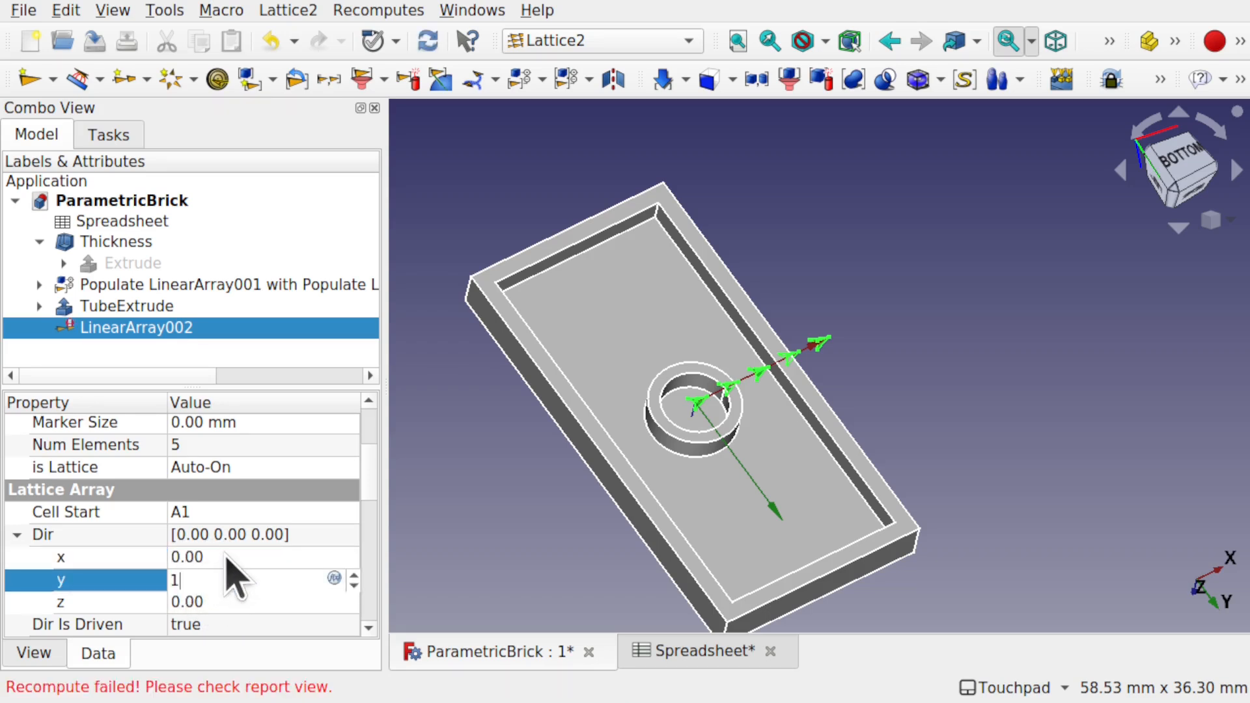
{"action": "left_click", "coordinate": [228, 558]}
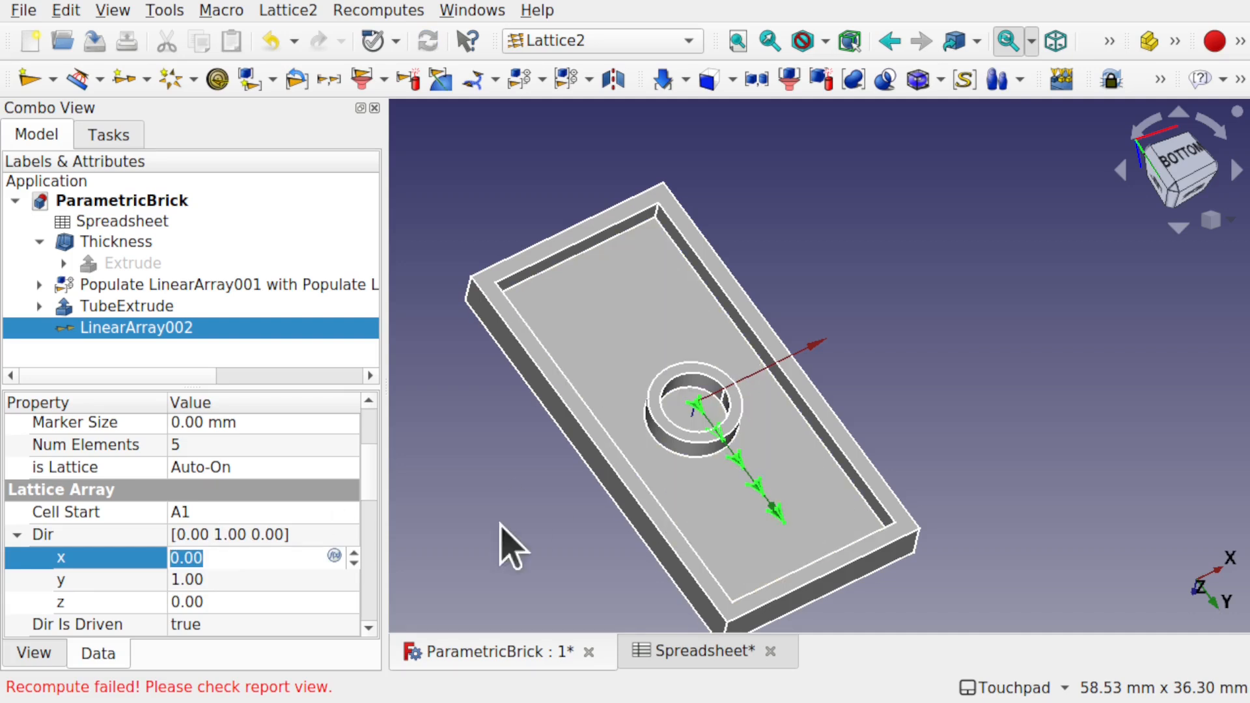
Set the linear array's Span Start to -10 mm.
{"action": "left_click_drag", "start_coordinate": [372, 459], "coordinate": [379, 594]}
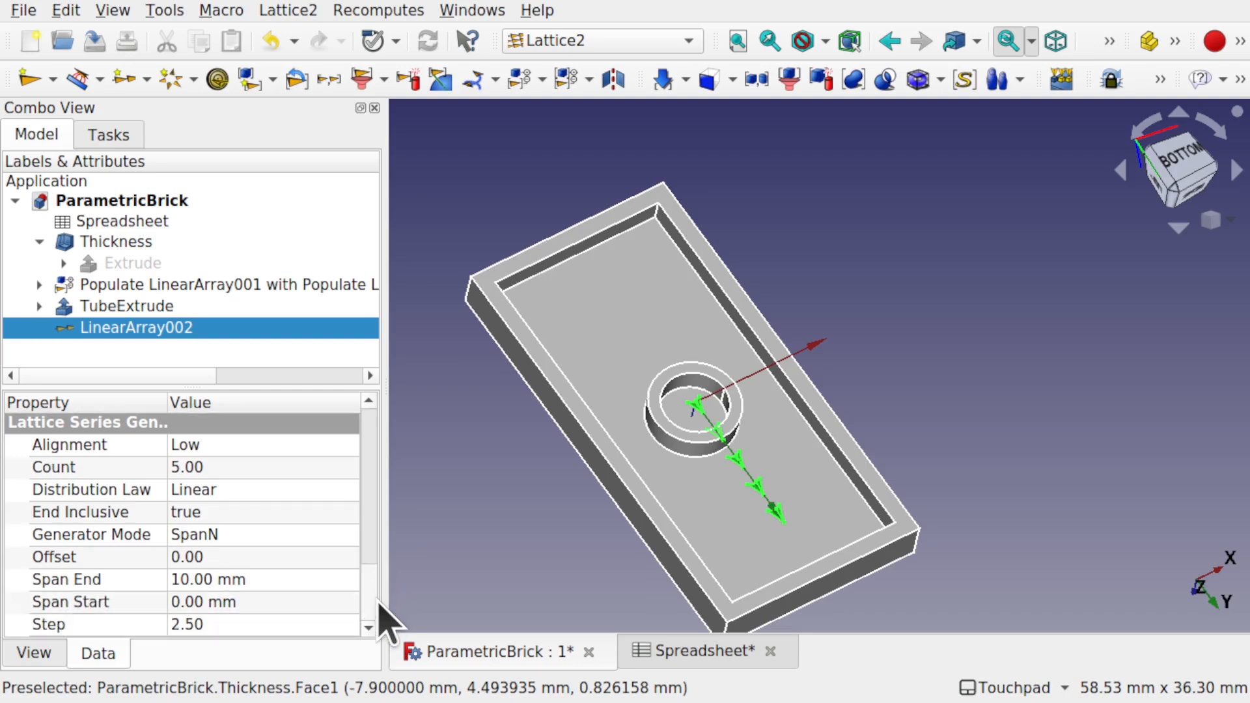
{"action": "left_click", "coordinate": [207, 603]}
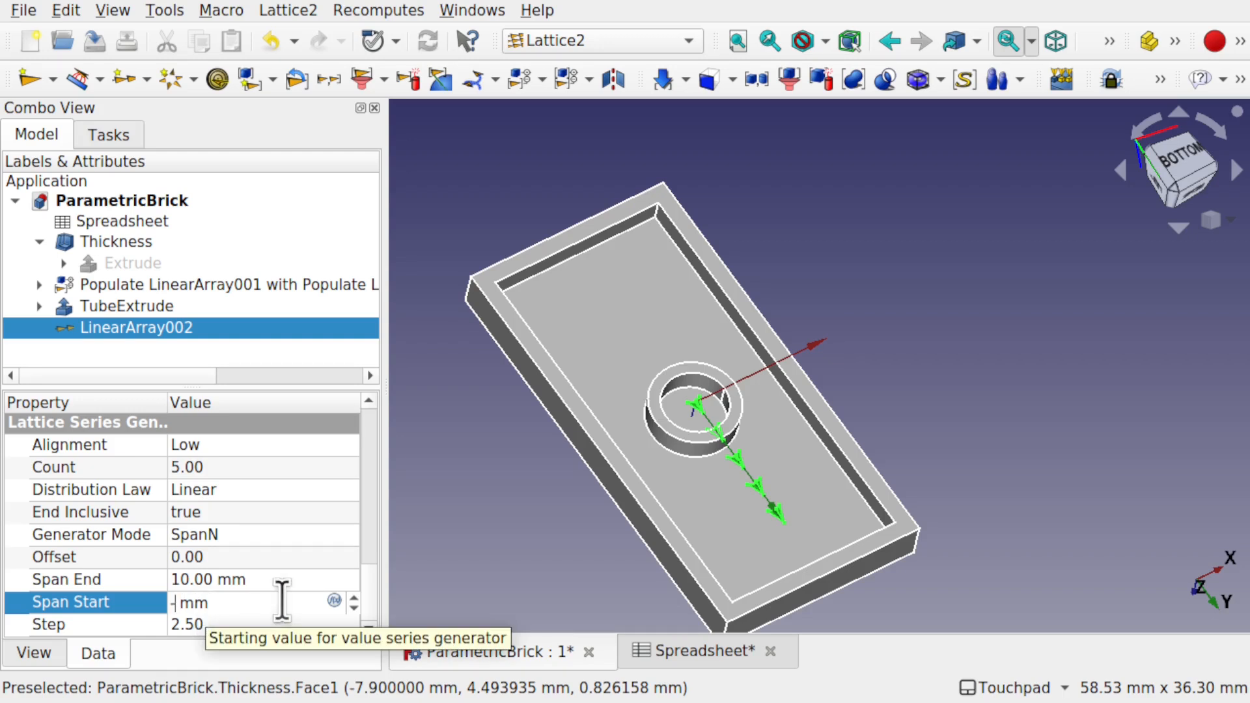
{"action": "key", "text": "Return"}
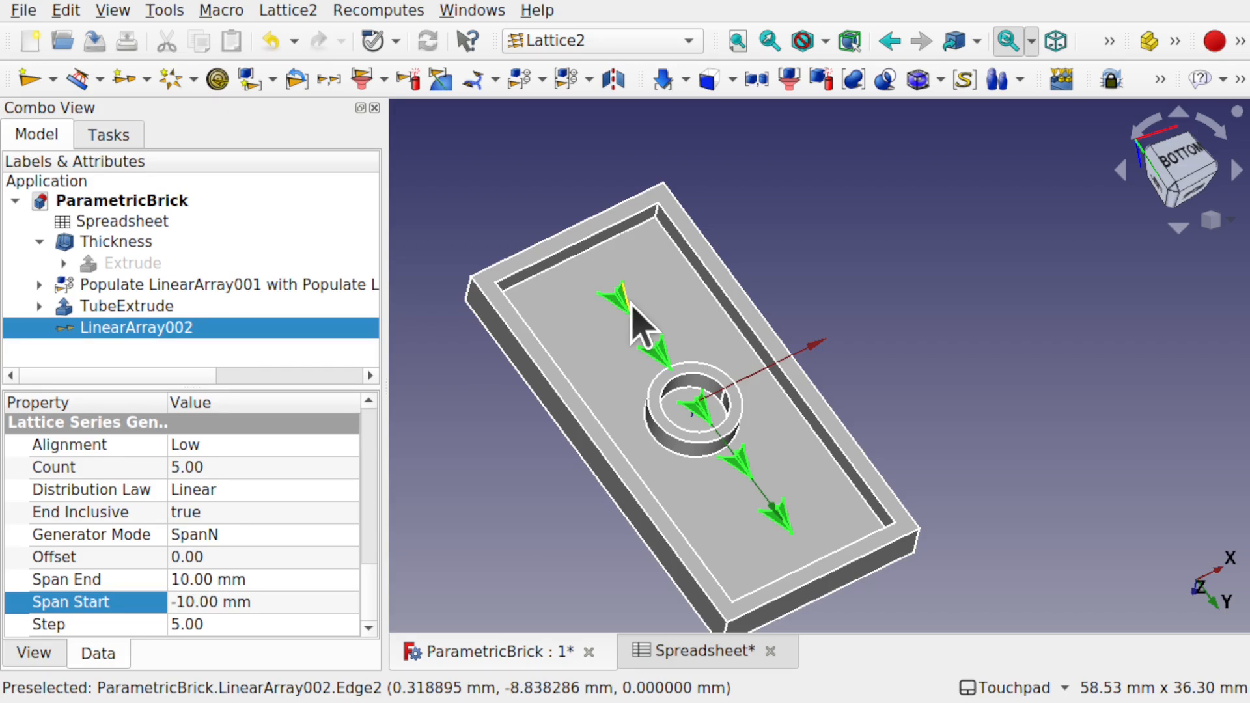
Open the sketch under TubeExtrude for editing and hide the linear array LinearArray002.
{"action": "left_click", "coordinate": [134, 306]}
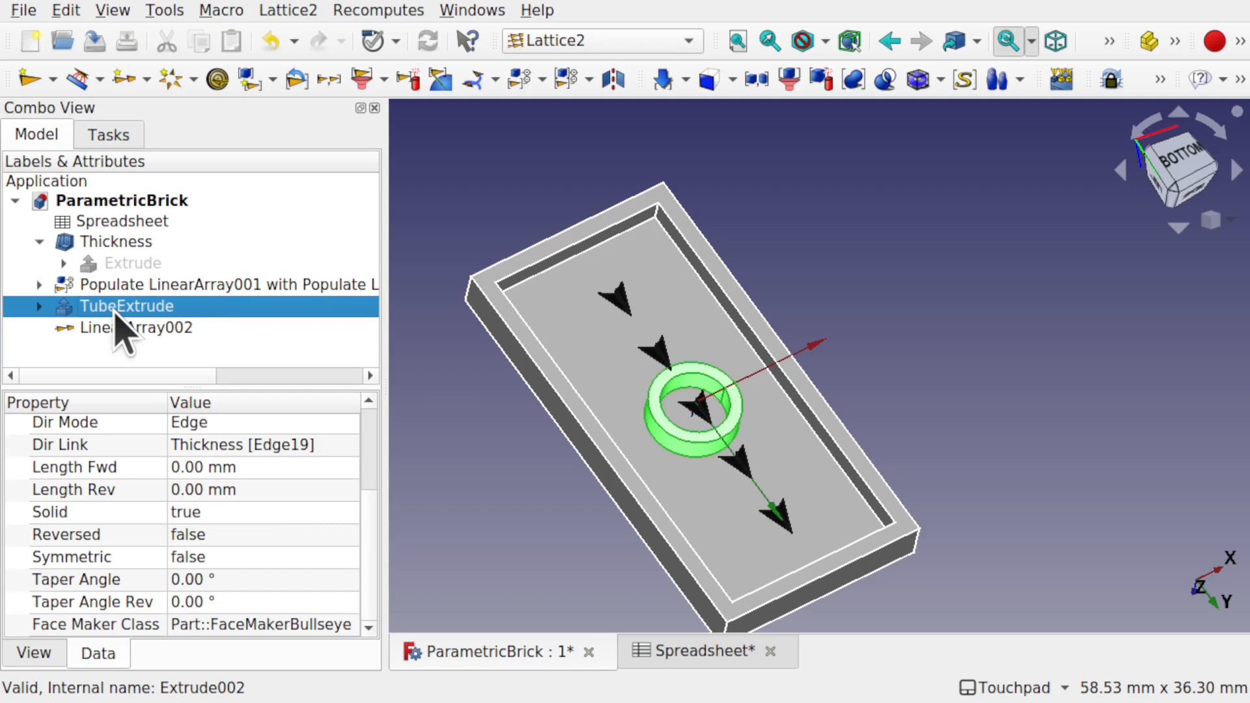
{"action": "left_click", "coordinate": [39, 306]}
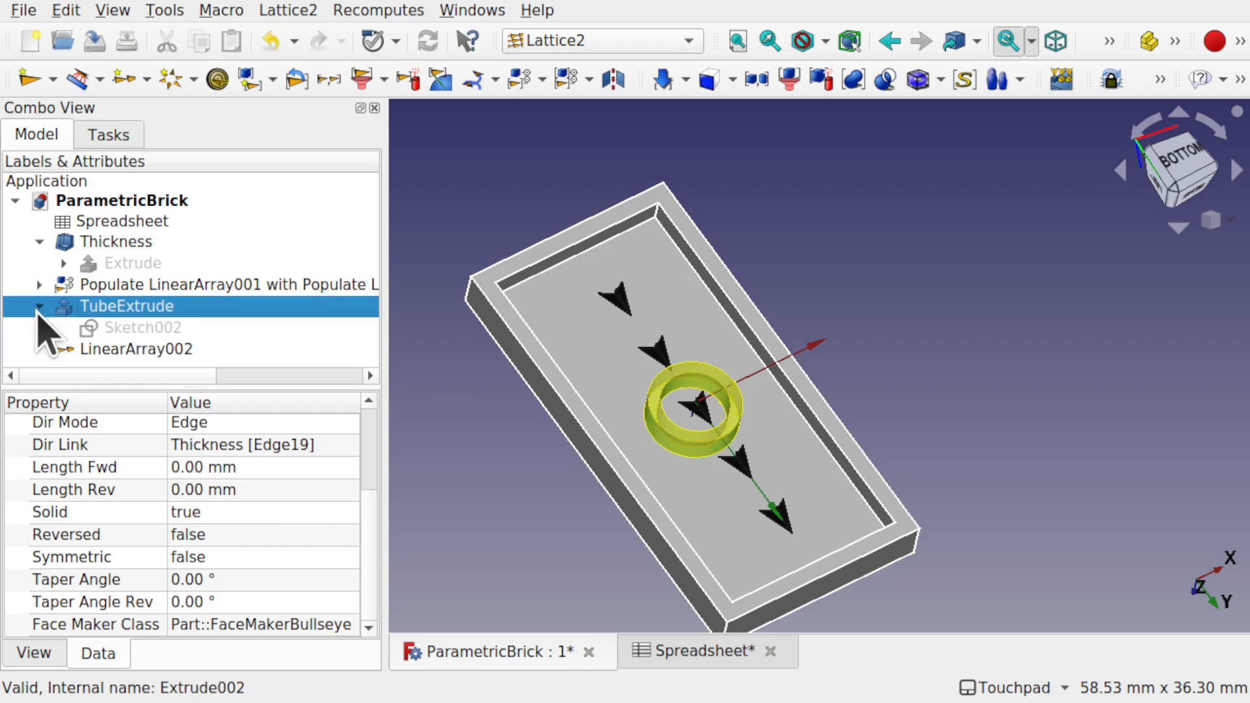
{"action": "double_click", "coordinate": [143, 328]}
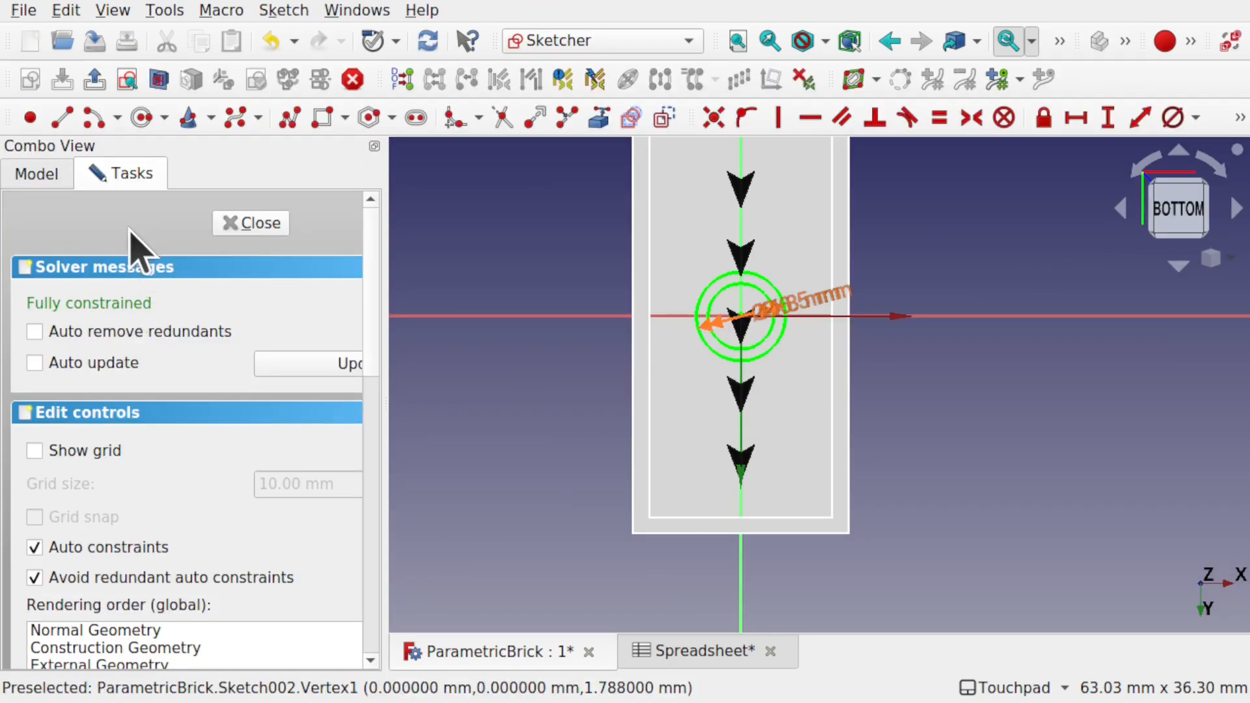
{"action": "scroll", "coordinate": [739, 319], "scroll_direction": "up", "scroll_amount": 6}
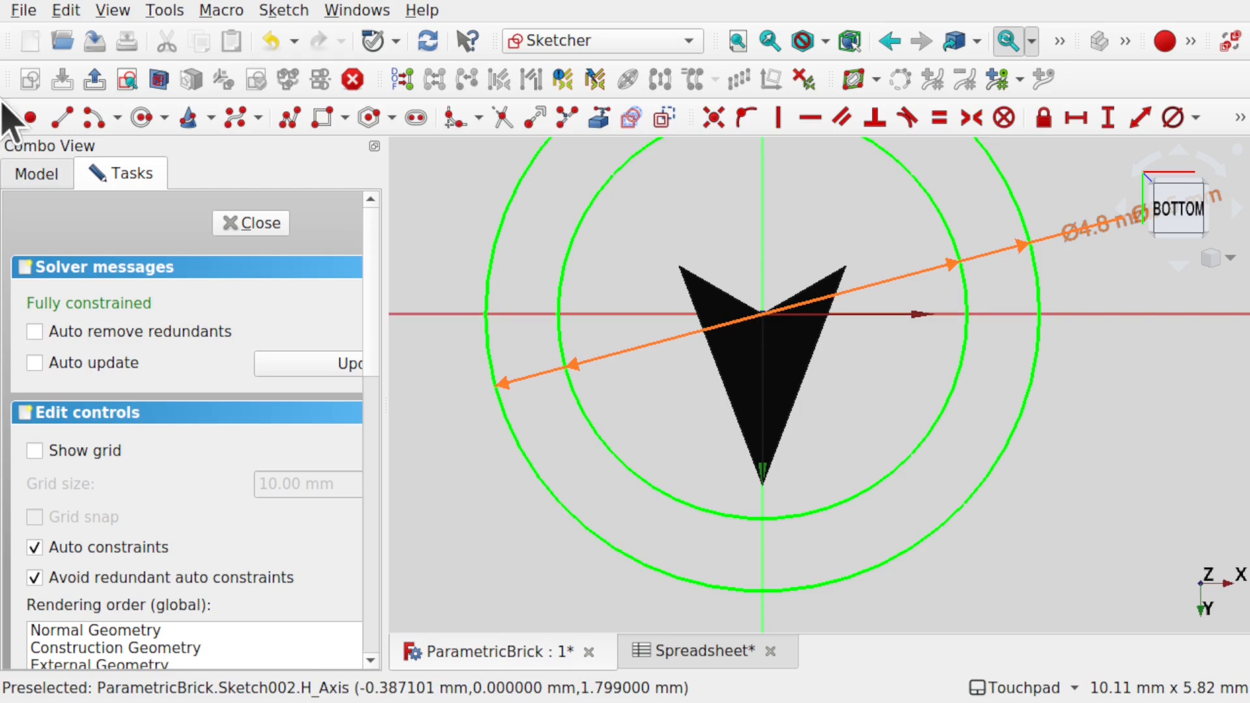
{"action": "left_click", "coordinate": [37, 174]}
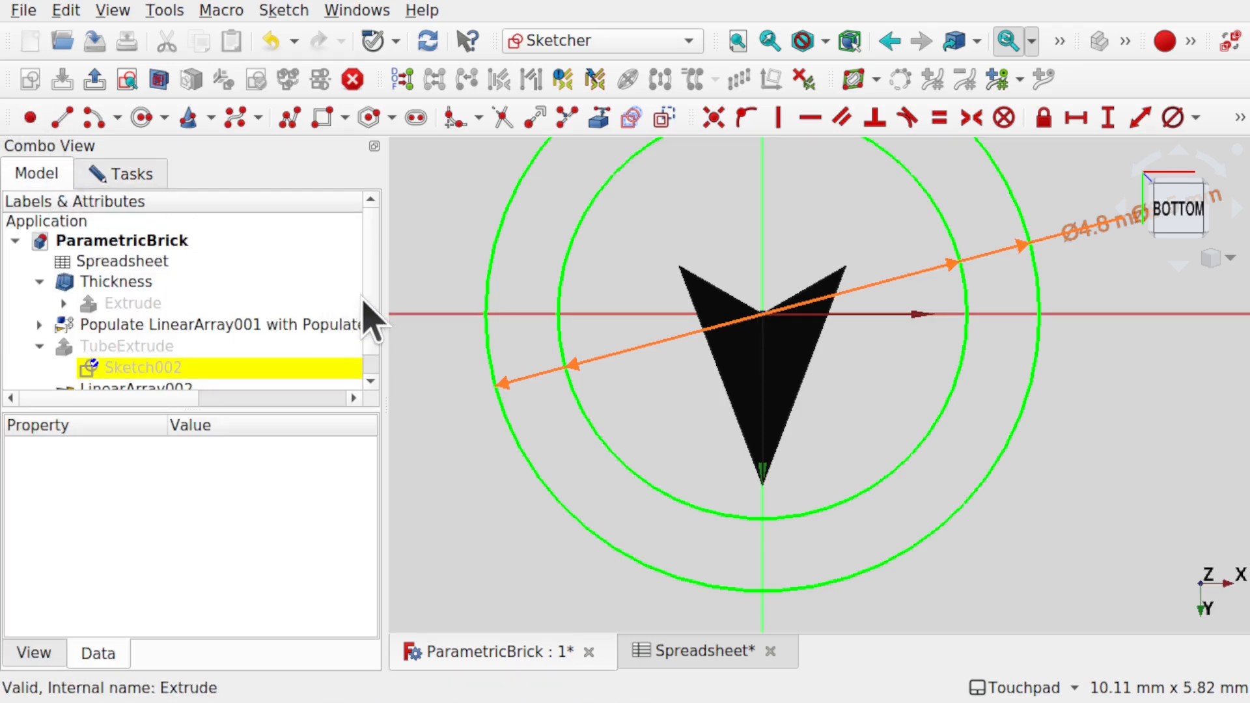
{"action": "scroll", "coordinate": [379, 328], "scroll_direction": "down", "scroll_amount": 1}
{"action": "left_click", "coordinate": [166, 372]}
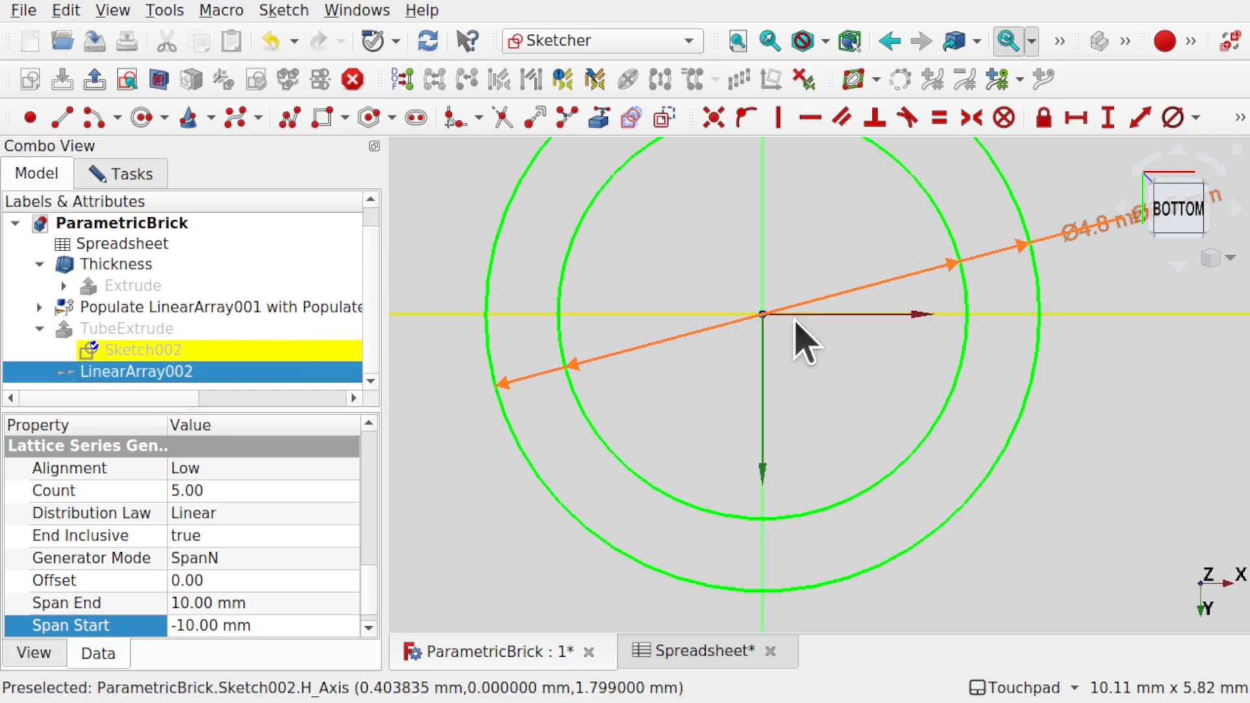
Delete the constraints tying the tube circles' centres to the origin and move the 6.5 mm circle towards the brick's negative Y end.
{"action": "left_click", "coordinate": [119, 172]}
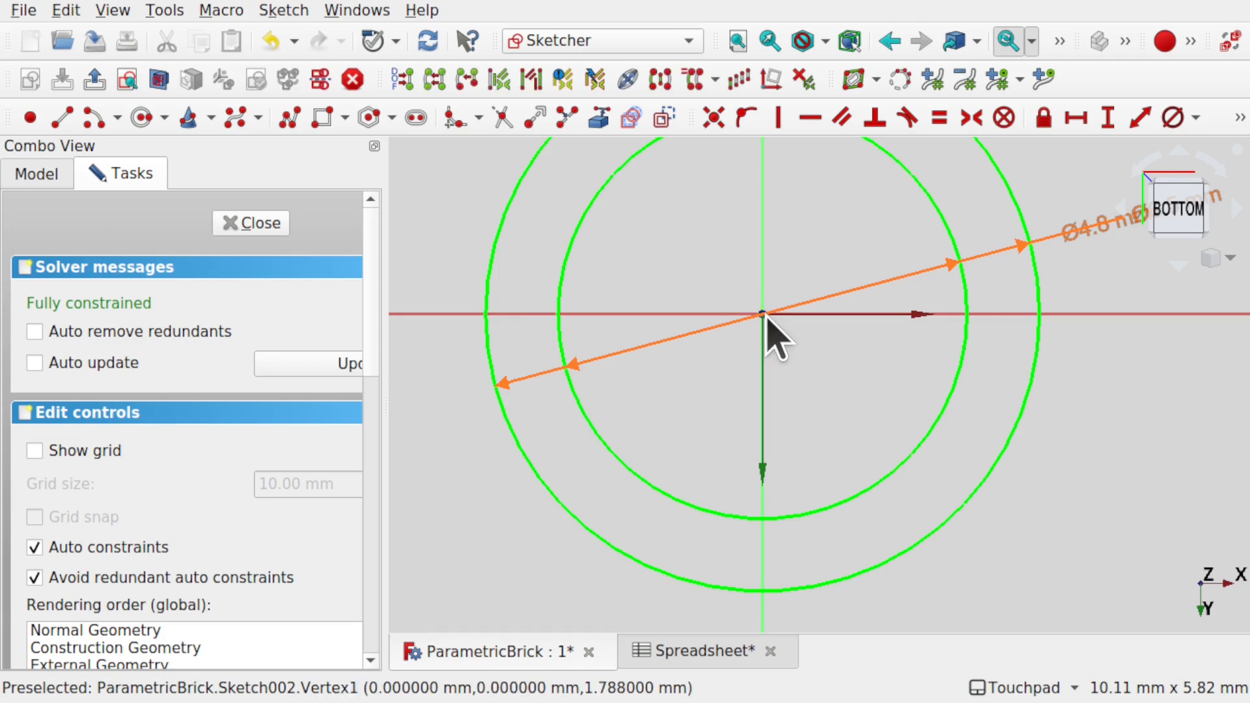
{"action": "key", "text": "Delete"}
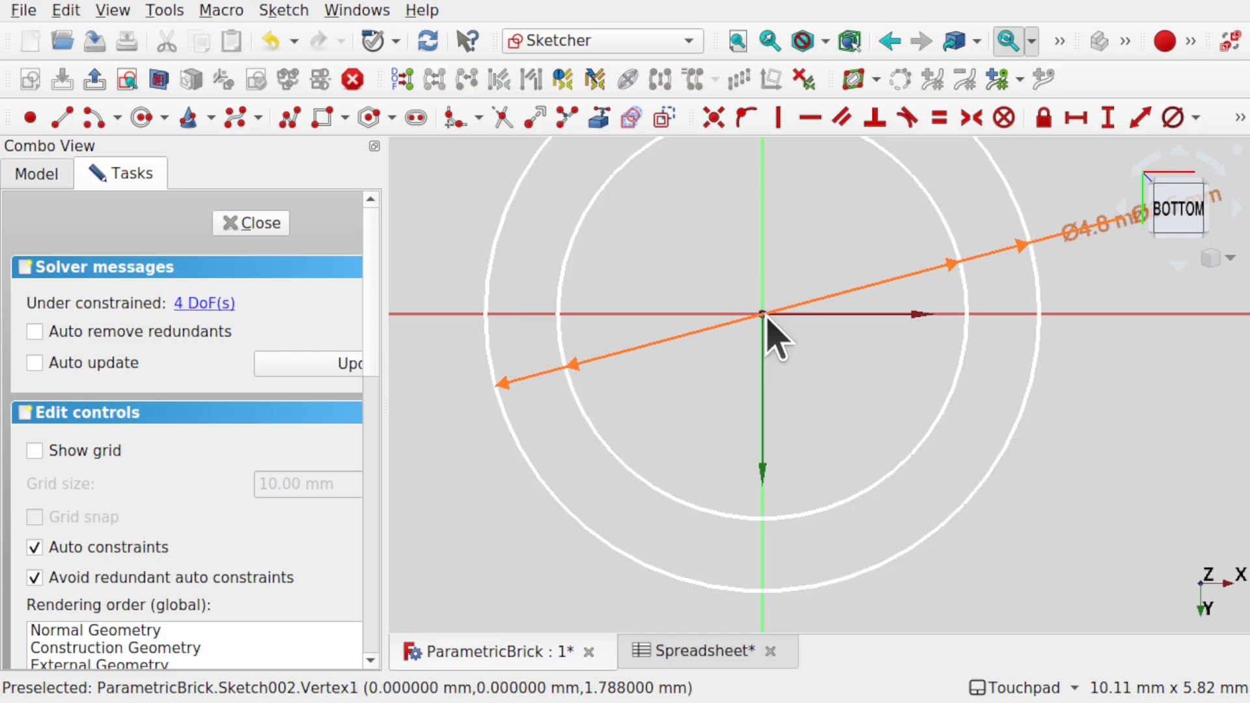
{"action": "scroll", "coordinate": [765, 319], "scroll_direction": "down", "scroll_amount": 7}
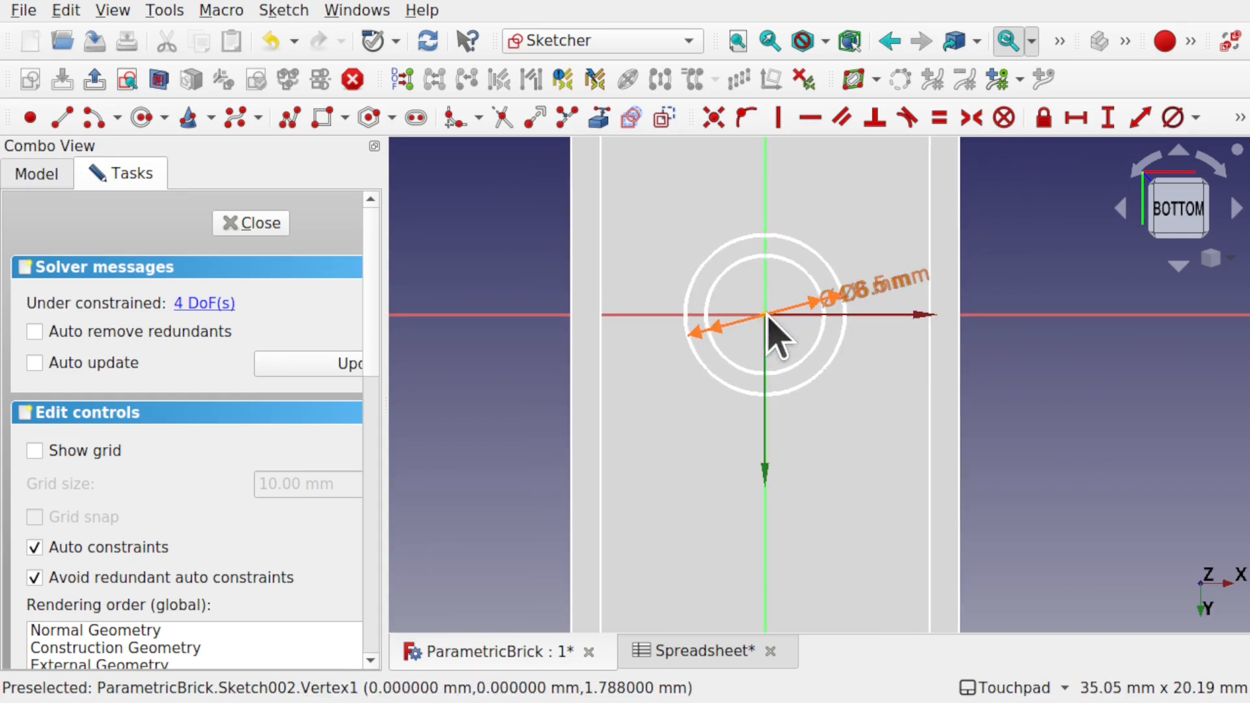
{"action": "left_click_drag", "start_coordinate": [769, 311], "coordinate": [776, 218]}
{"action": "mouse_move", "coordinate": [785, 228]}
{"action": "middle_mouse_down"}
{"action": "mouse_move", "coordinate": [775, 452]}
{"action": "mouse_move", "coordinate": [762, 456]}
{"action": "middle_mouse_up"}
{"action": "left_click_drag", "start_coordinate": [762, 456], "coordinate": [716, 317]}
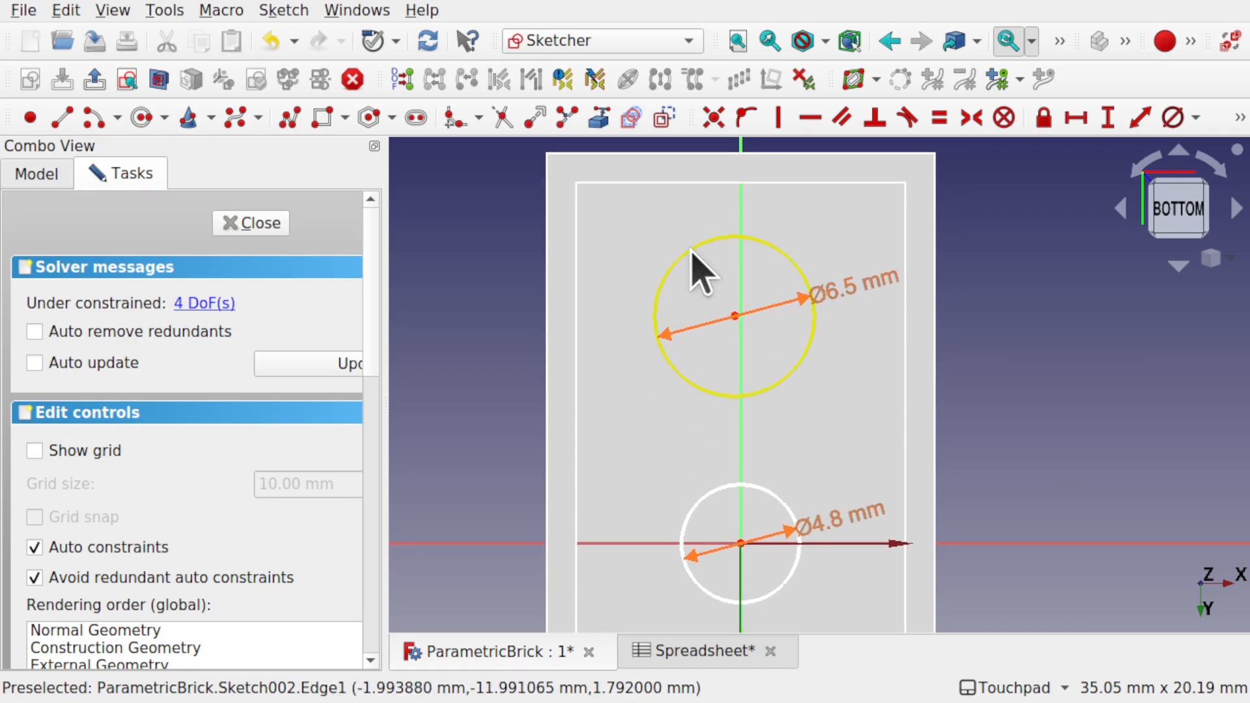
{"action": "scroll", "coordinate": [685, 265], "scroll_direction": "down", "scroll_amount": 5}
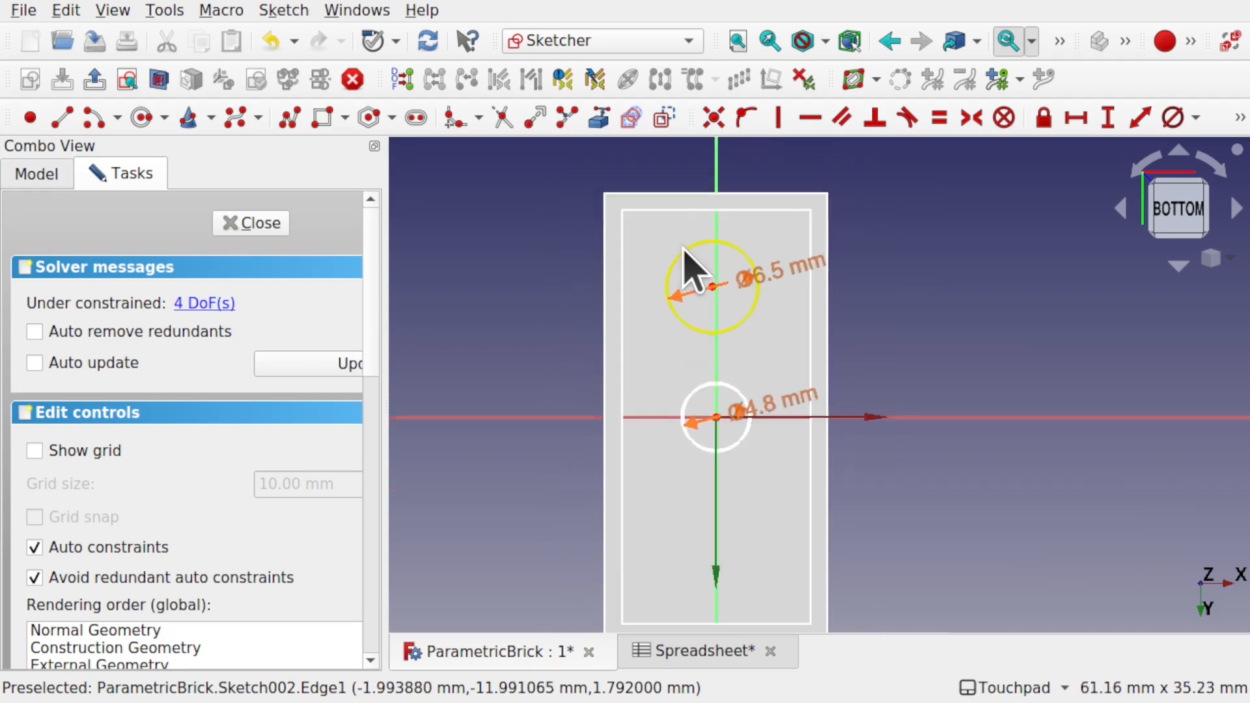
Bring the brick's outer corner vertex at negative X and negative Y into the tube sketch as external geometry.
{"action": "left_click", "coordinate": [599, 129]}
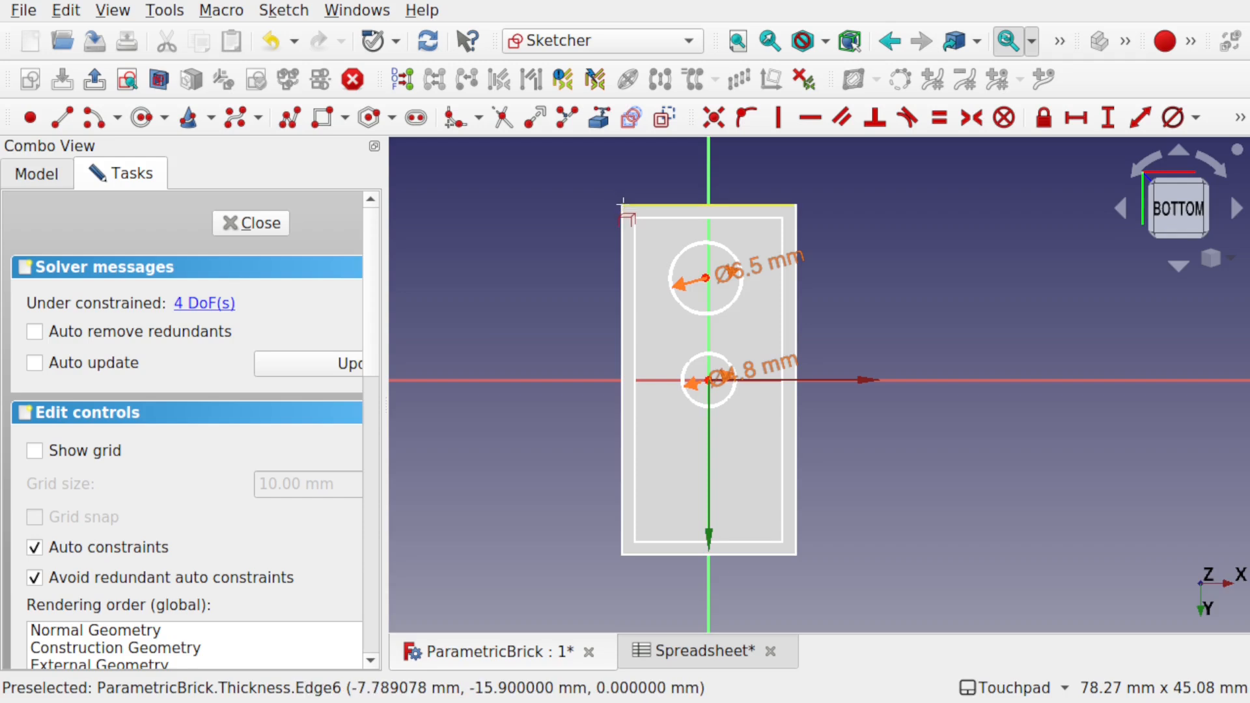
{"action": "left_click", "coordinate": [36, 174]}
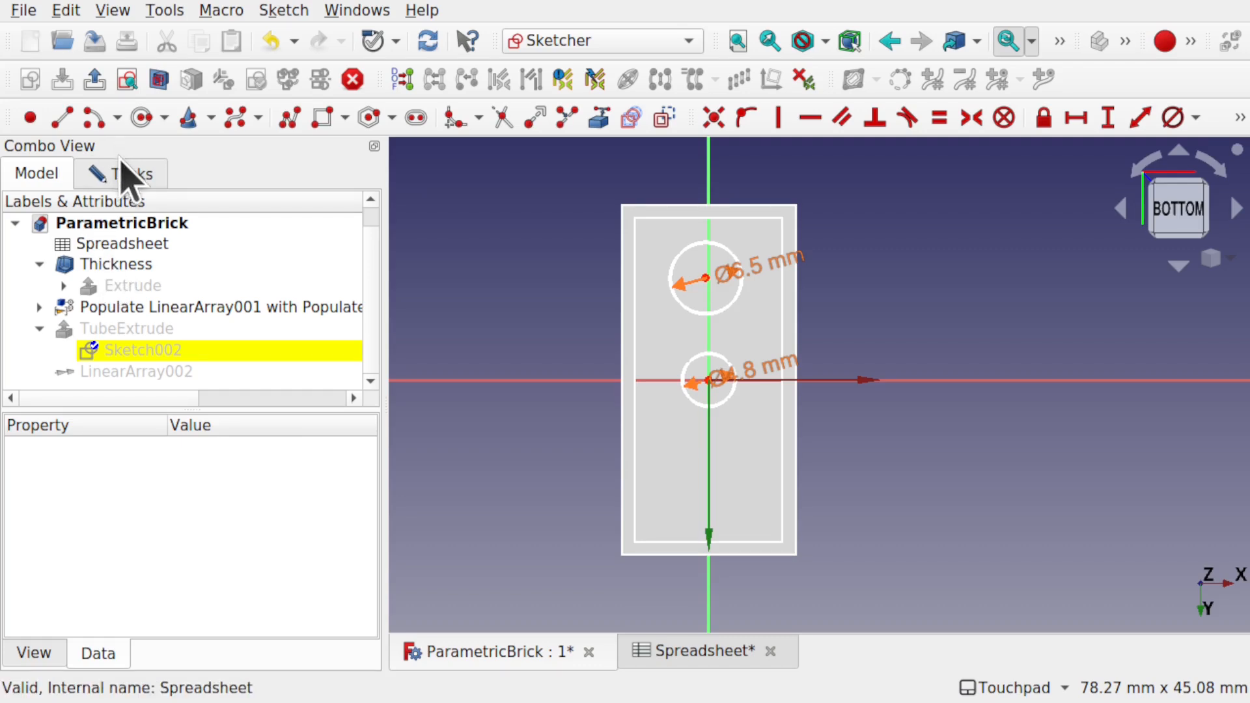
{"action": "left_click", "coordinate": [126, 175]}
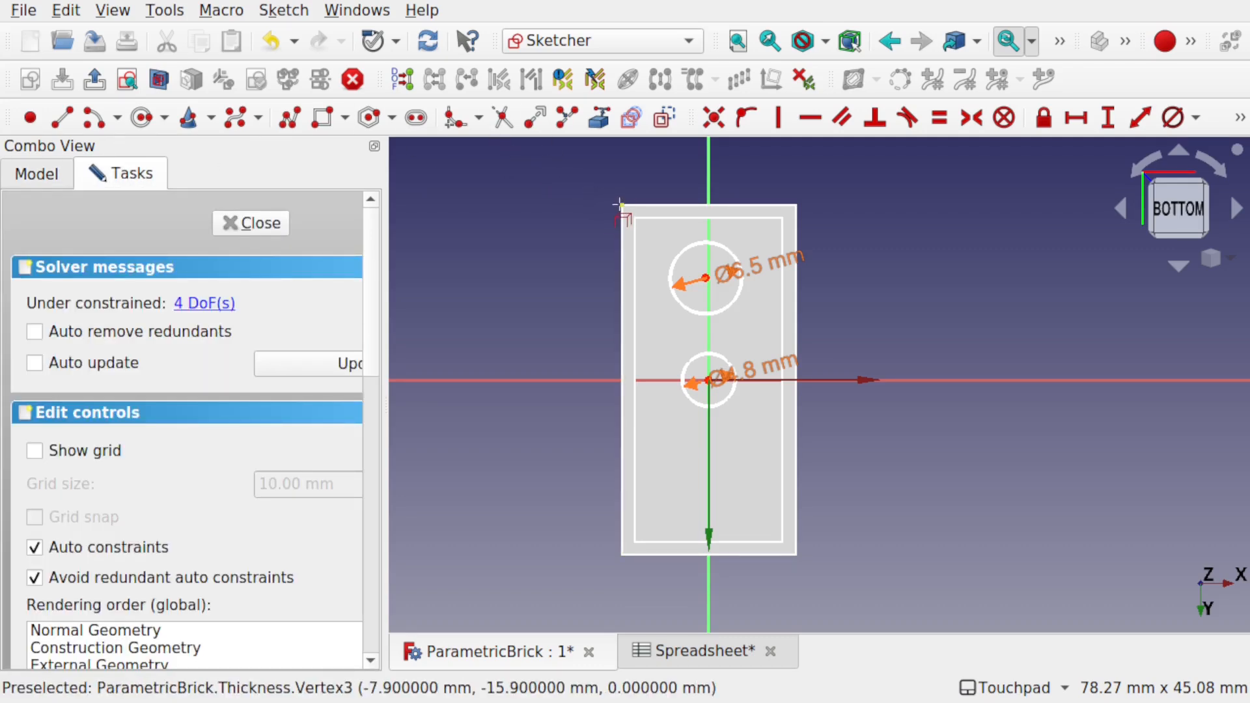
{"action": "scroll", "coordinate": [619, 205], "scroll_direction": "up", "scroll_amount": 4}
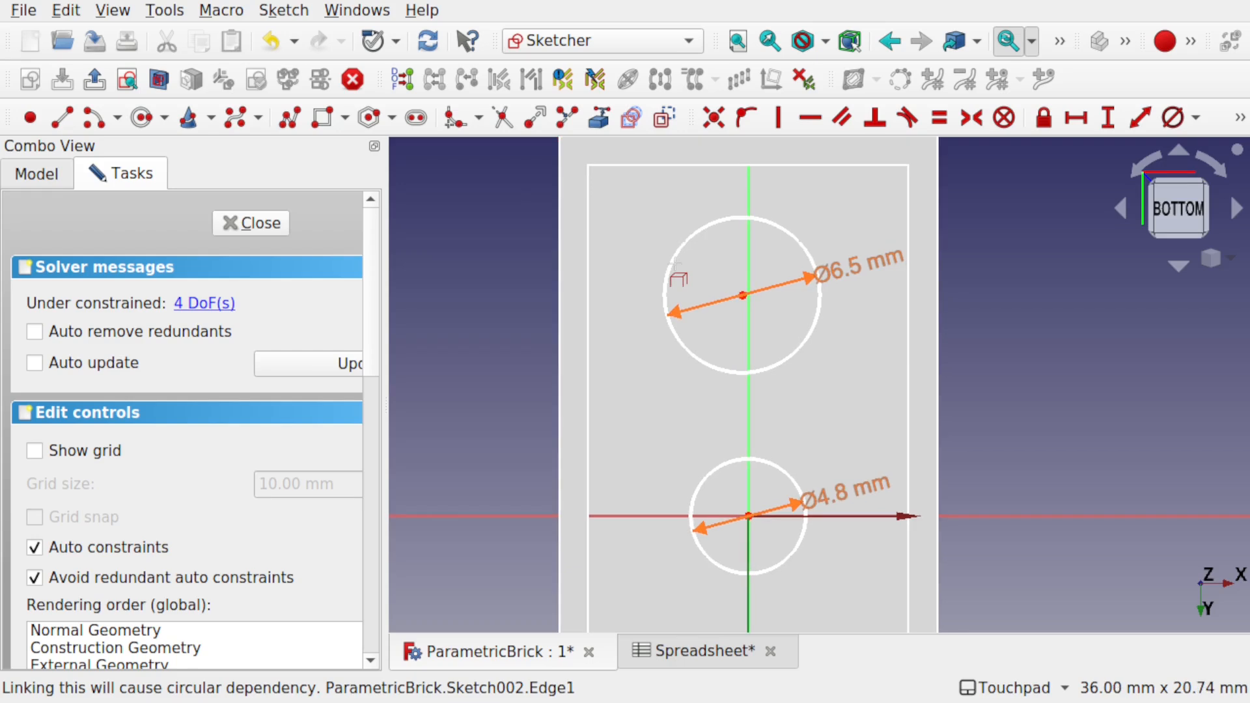
{"action": "scroll", "coordinate": [662, 267], "scroll_direction": "down", "scroll_amount": 1}
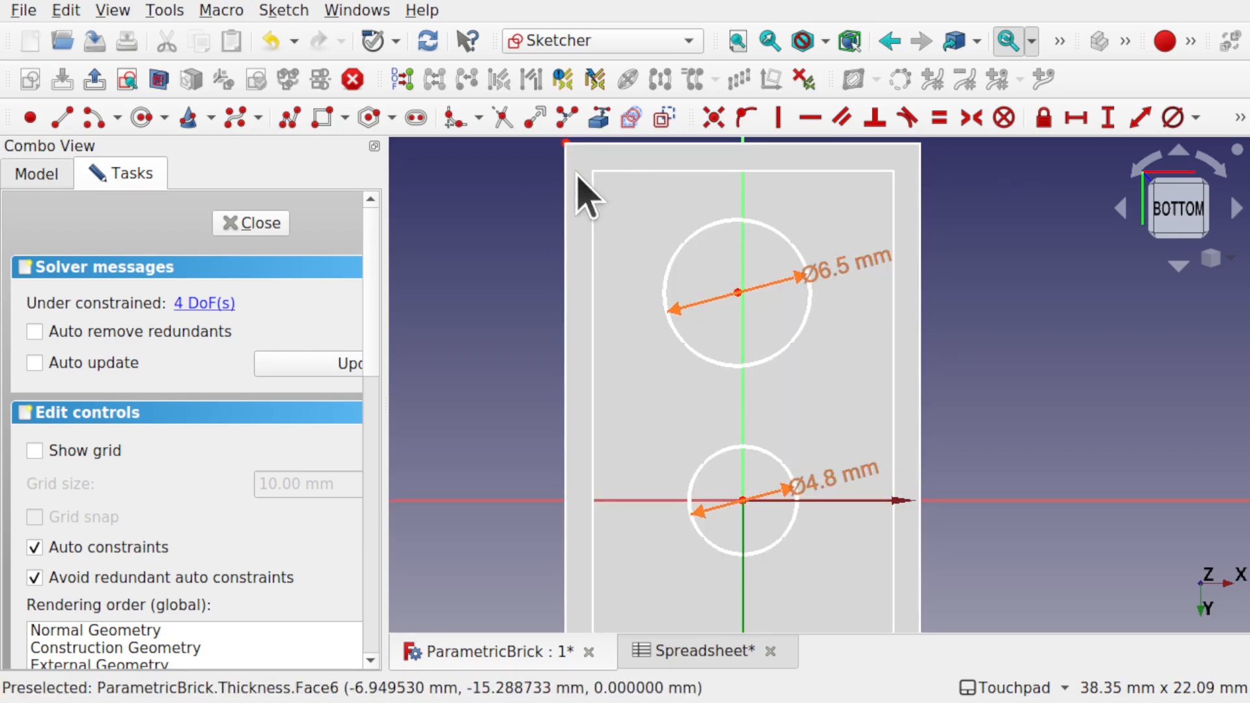
Constrain the horizontal distance between the external corner point and the 6.5 mm circle's centre with the formula Spreadsheet.TubePlacement.
{"action": "left_click", "coordinate": [738, 292]}
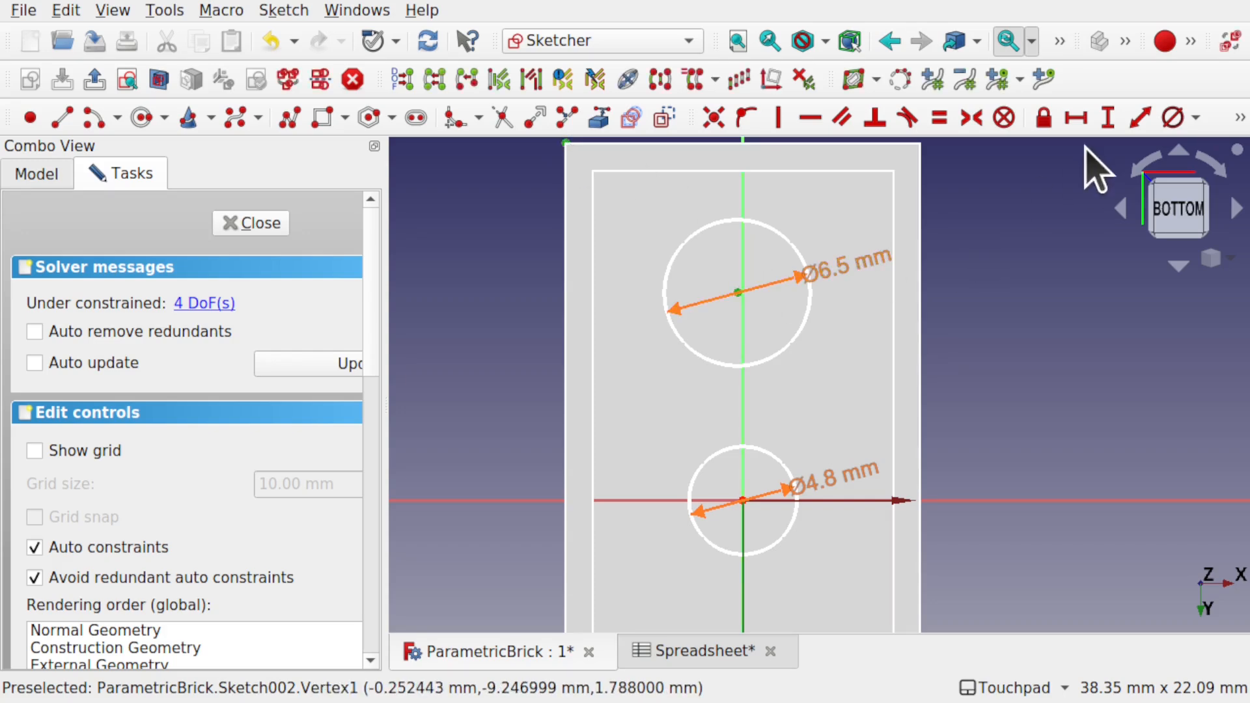
{"action": "left_click", "coordinate": [1079, 121]}
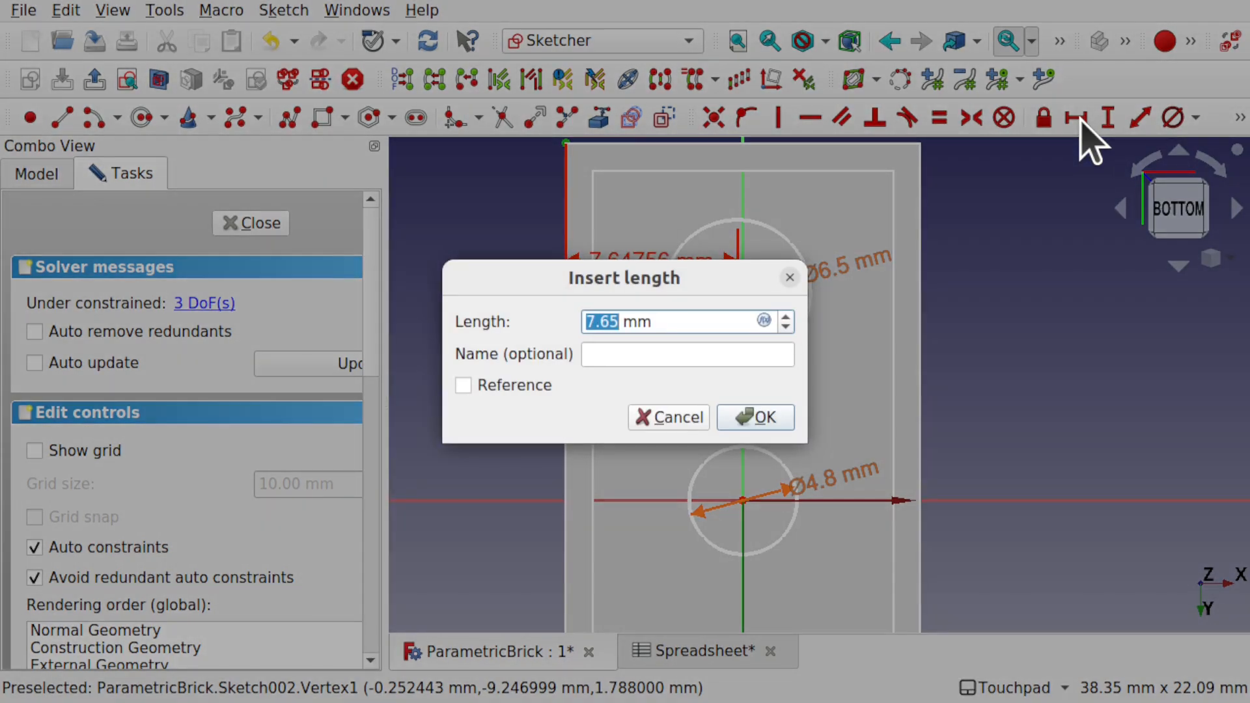
{"action": "left_click", "coordinate": [760, 321]}
{"action": "left_click", "coordinate": [762, 320]}
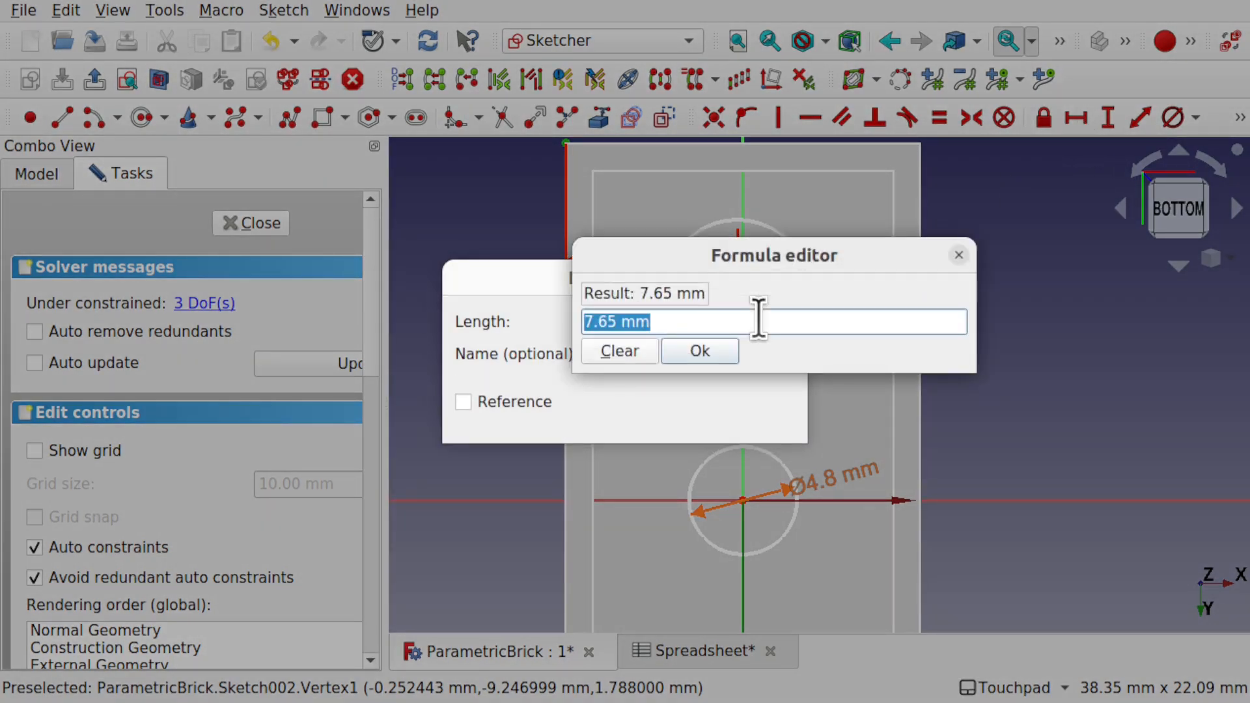
{"action": "type", "text": "spre"}
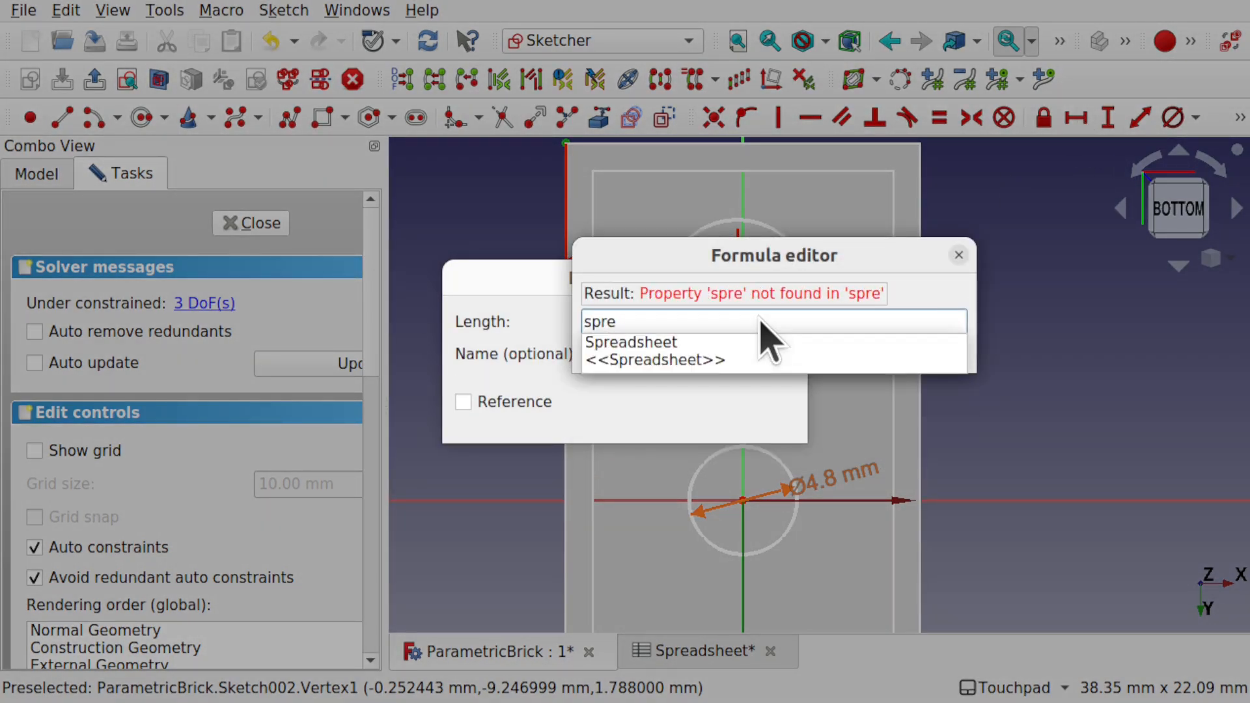
{"action": "key", "text": "Down"}
{"action": "type", "text": "tu"}
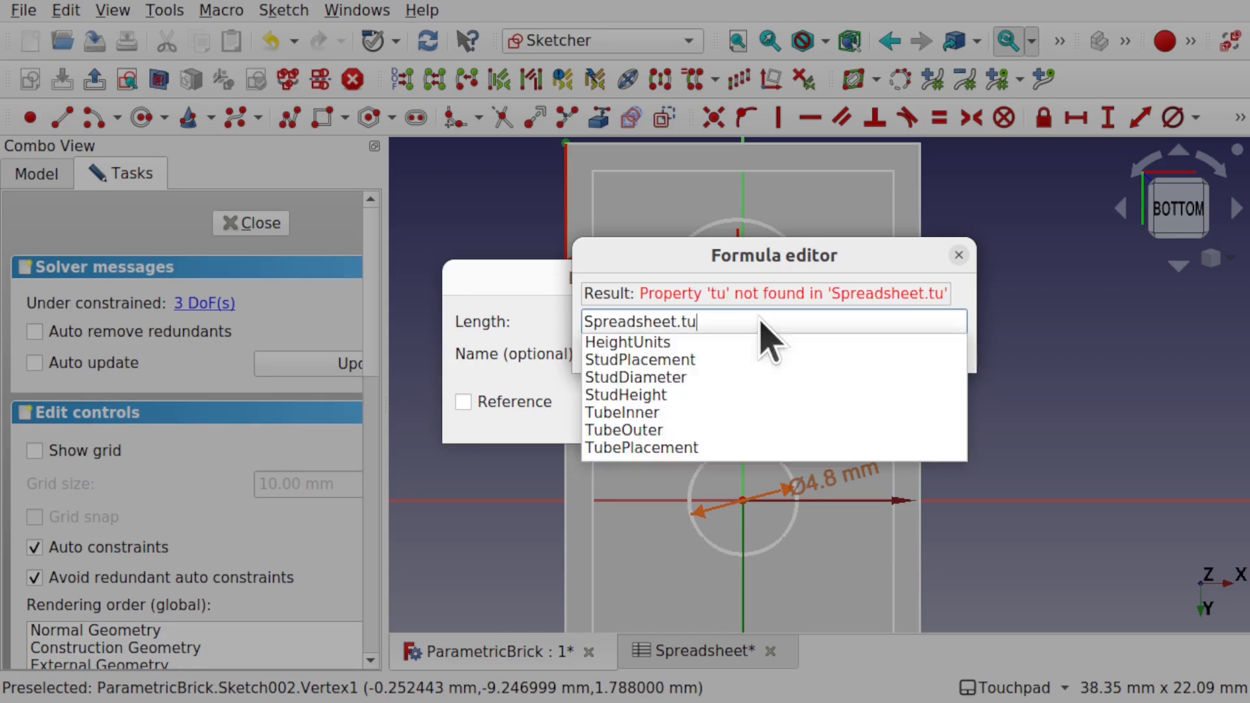
{"action": "key", "text": "Down"}
{"action": "key", "text": "Down"}
{"action": "key", "text": "Down"}
{"action": "key", "text": "Down"}
{"action": "key", "text": "Down"}
{"action": "key", "text": "Down"}
{"action": "key", "text": "Down"}
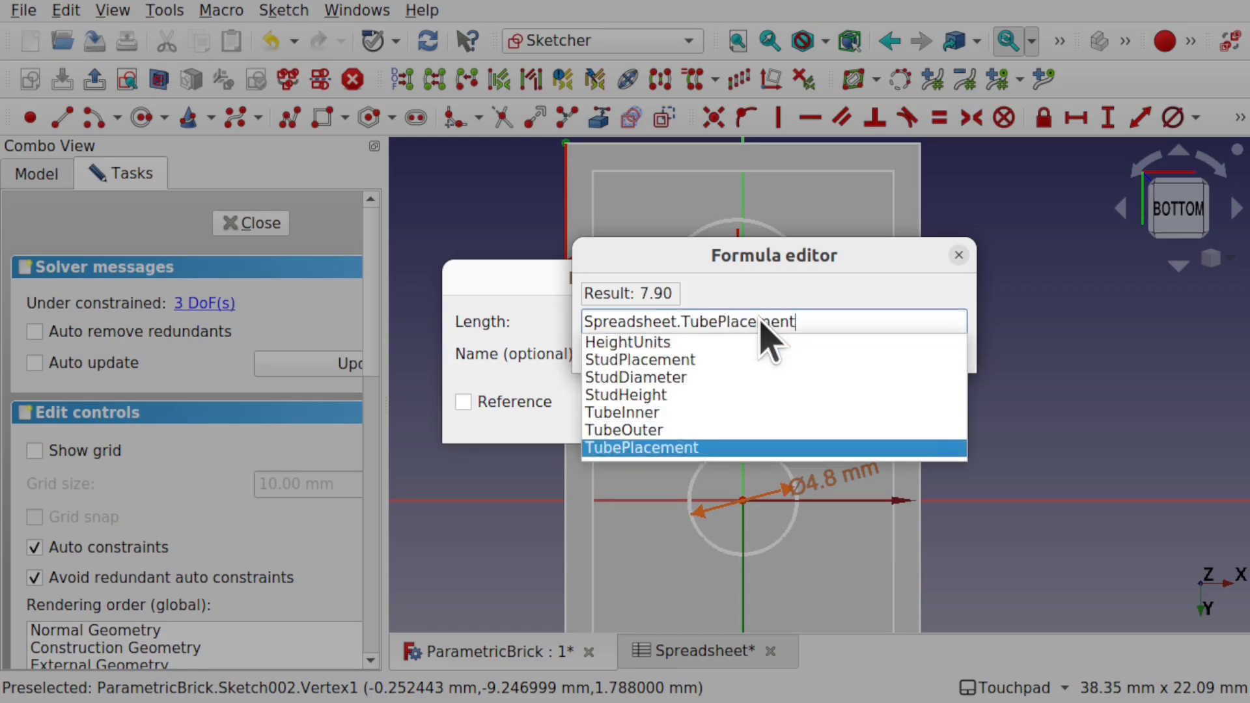
{"action": "key", "text": "Return"}
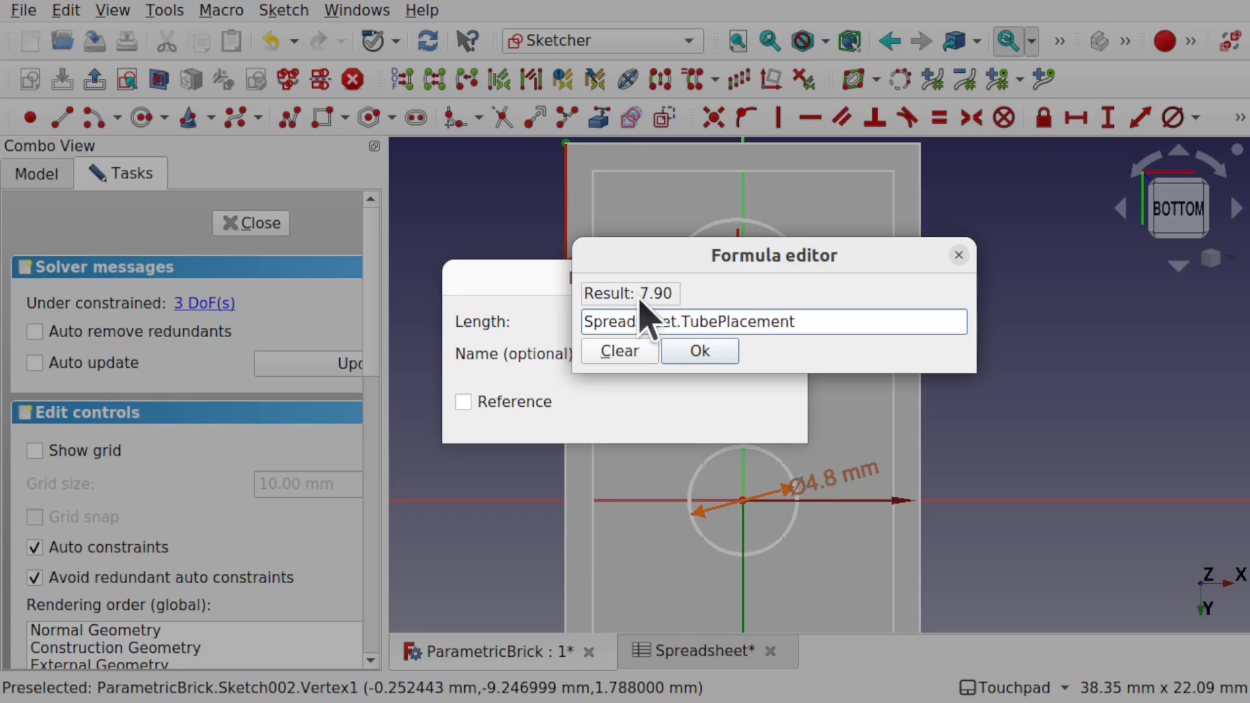
{"action": "left_click", "coordinate": [721, 358]}
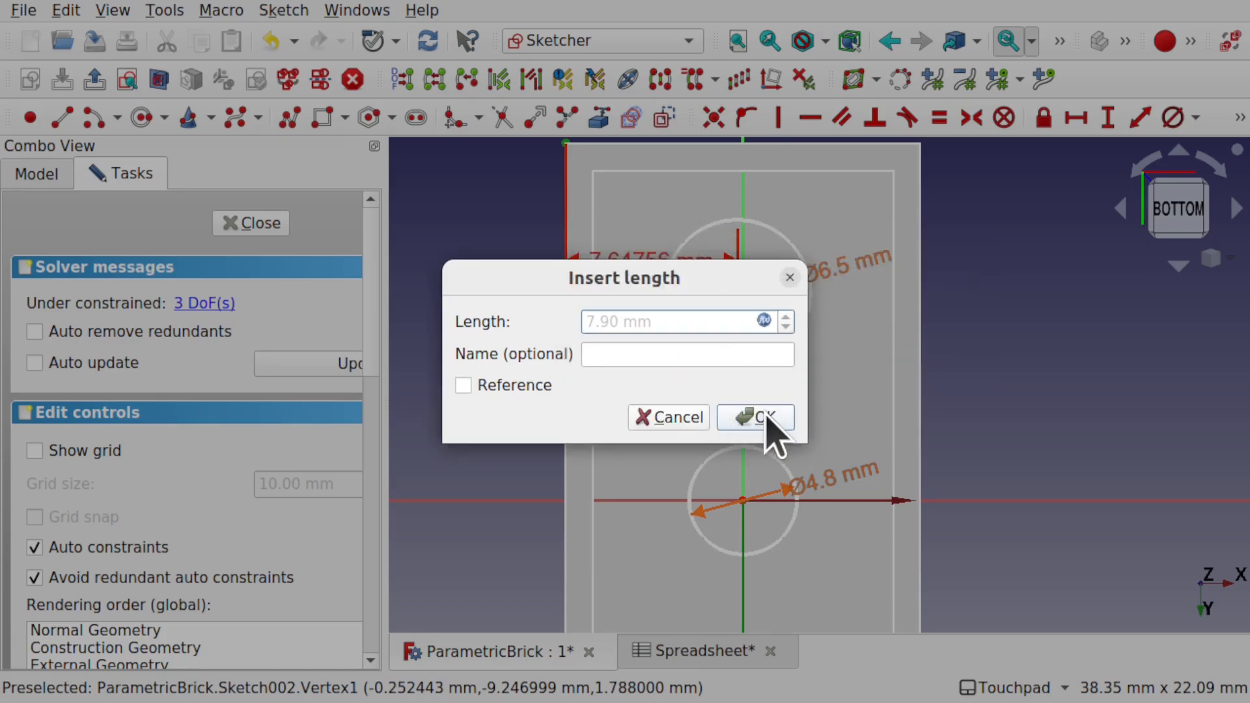
{"action": "left_click", "coordinate": [764, 417]}
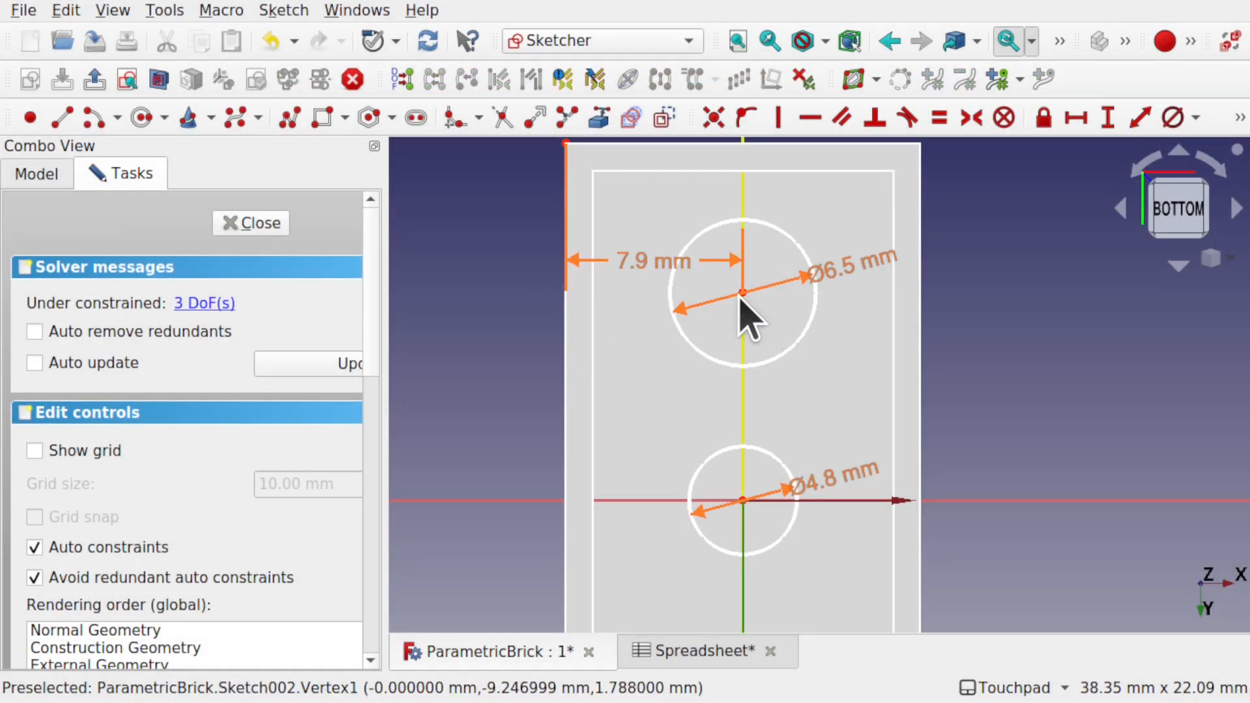
Constrain the vertical distance between the external corner point and the 6.5 mm circle's centre with the formula Spreadsheet.TubePlacement.
{"action": "left_click", "coordinate": [565, 144]}
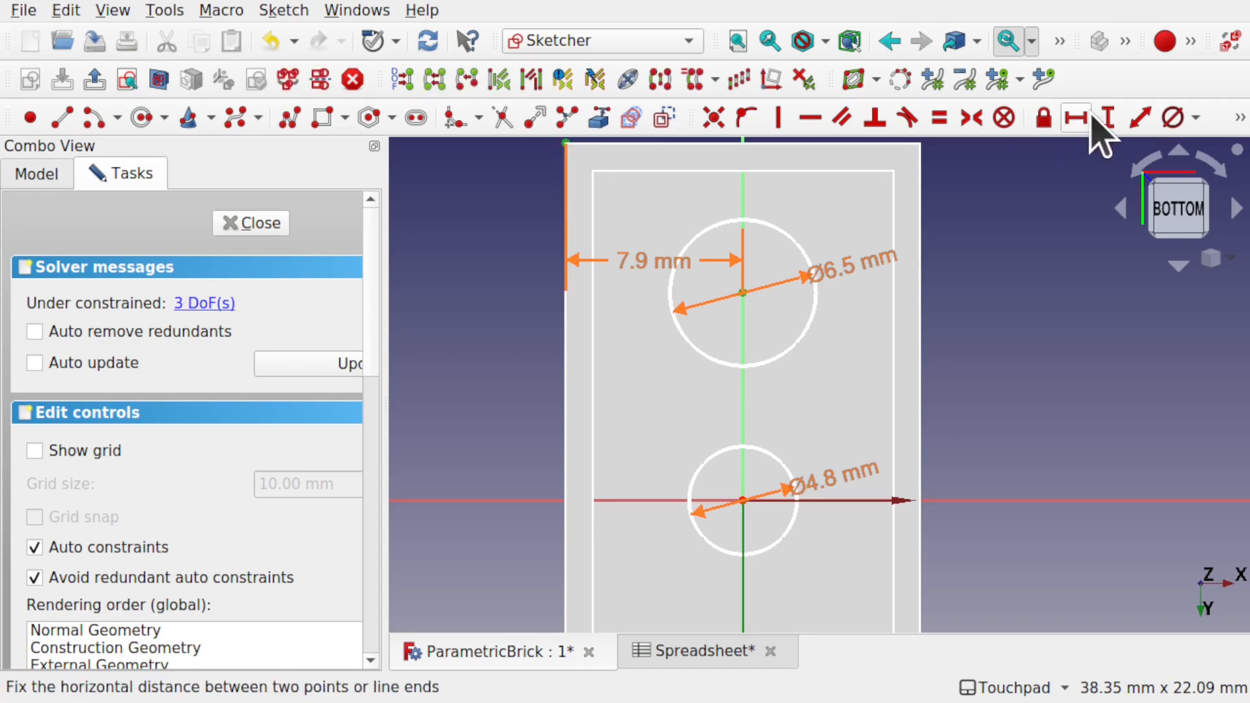
{"action": "left_click", "coordinate": [1107, 118]}
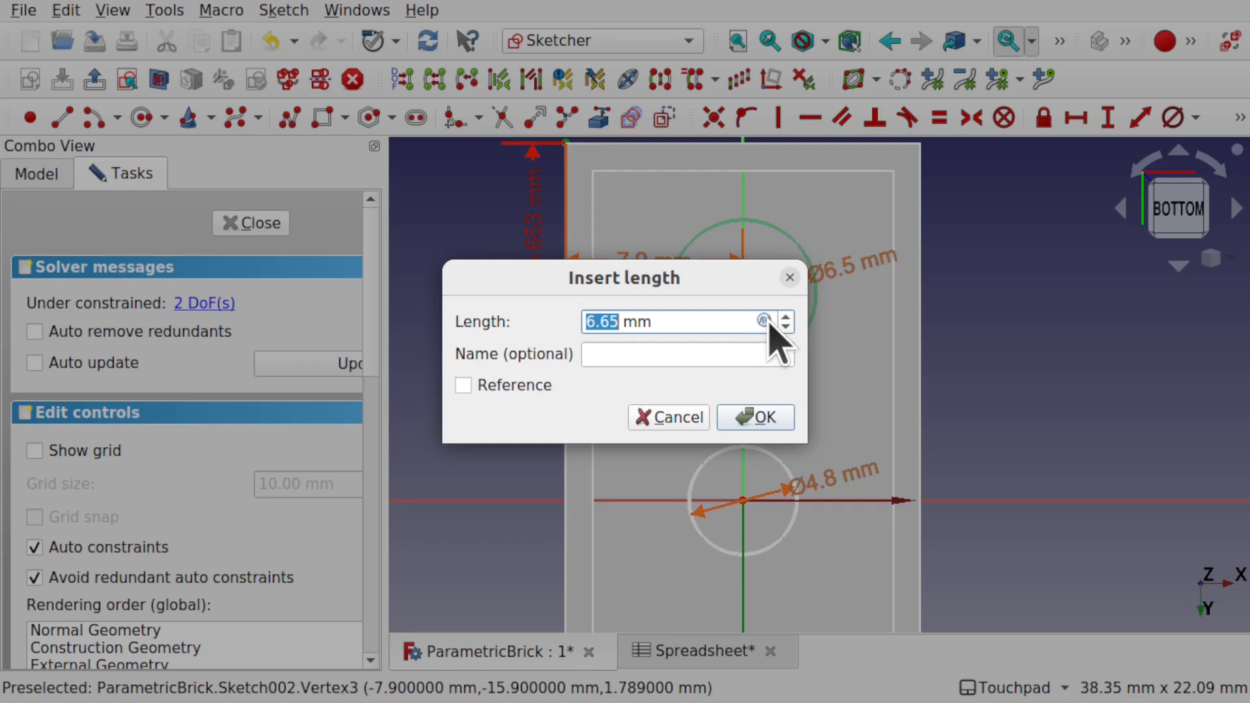
{"action": "left_click", "coordinate": [764, 321]}
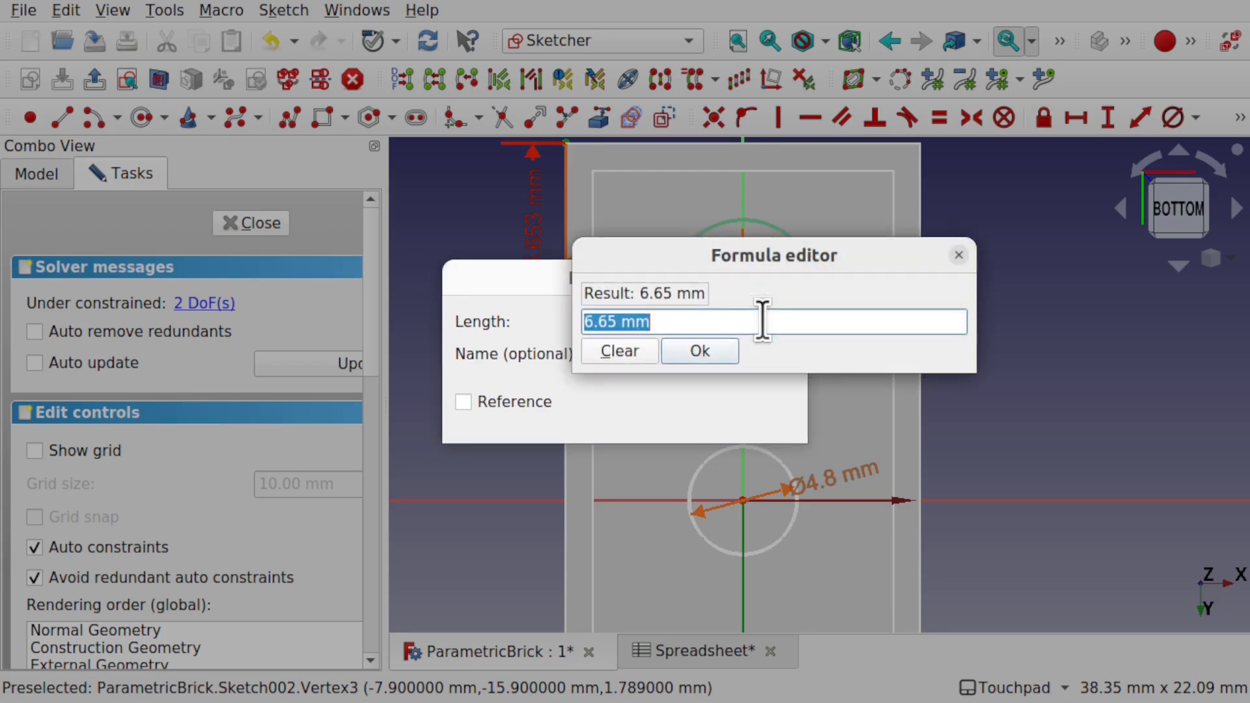
{"action": "type", "text": "spre"}
{"action": "key", "text": "Down"}
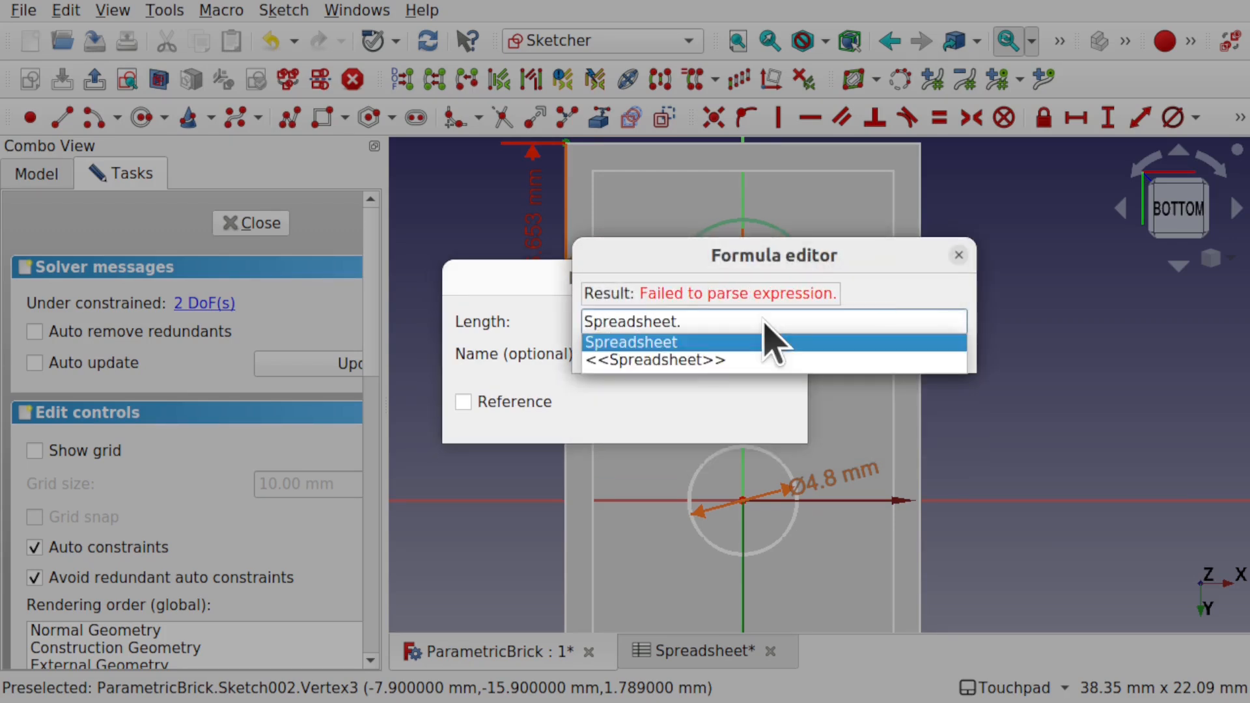
{"action": "type", "text": "Tu"}
{"action": "key", "text": "Down"}
{"action": "key", "text": "Down"}
{"action": "key", "text": "Down"}
{"action": "key", "text": "Down"}
{"action": "key", "text": "Down"}
{"action": "key", "text": "Down"}
{"action": "key", "text": "Down"}
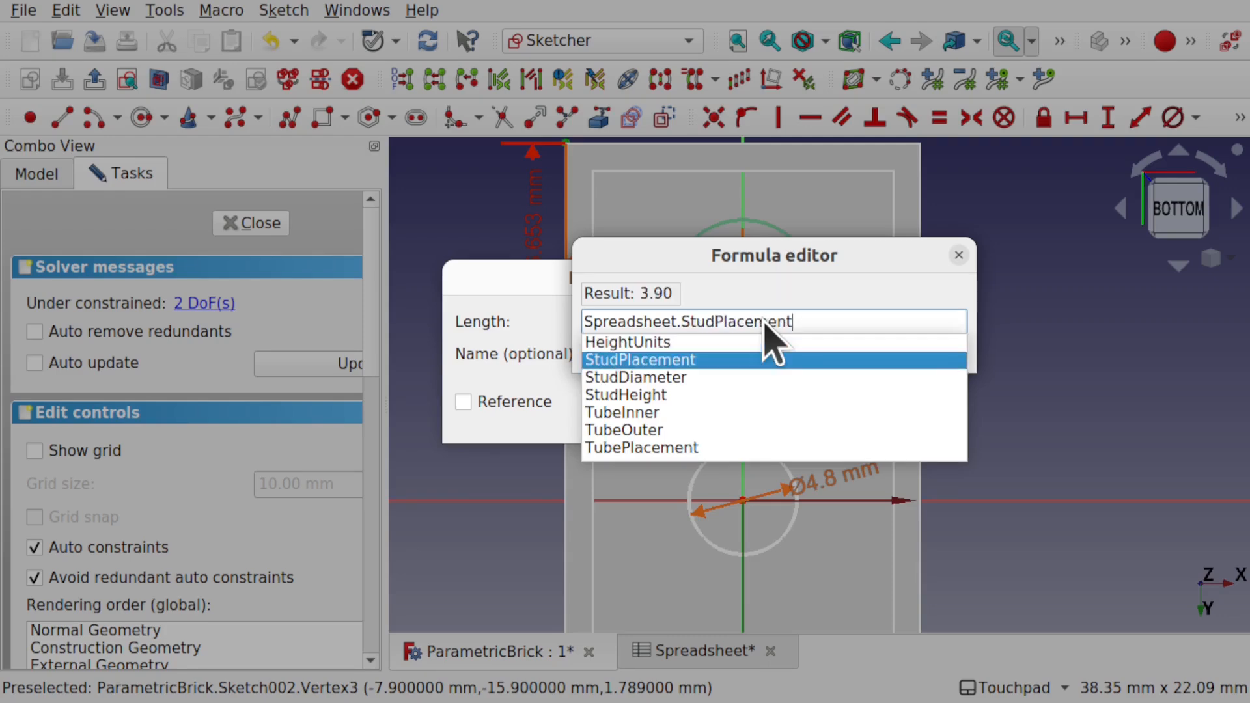
{"action": "key", "text": "Return"}
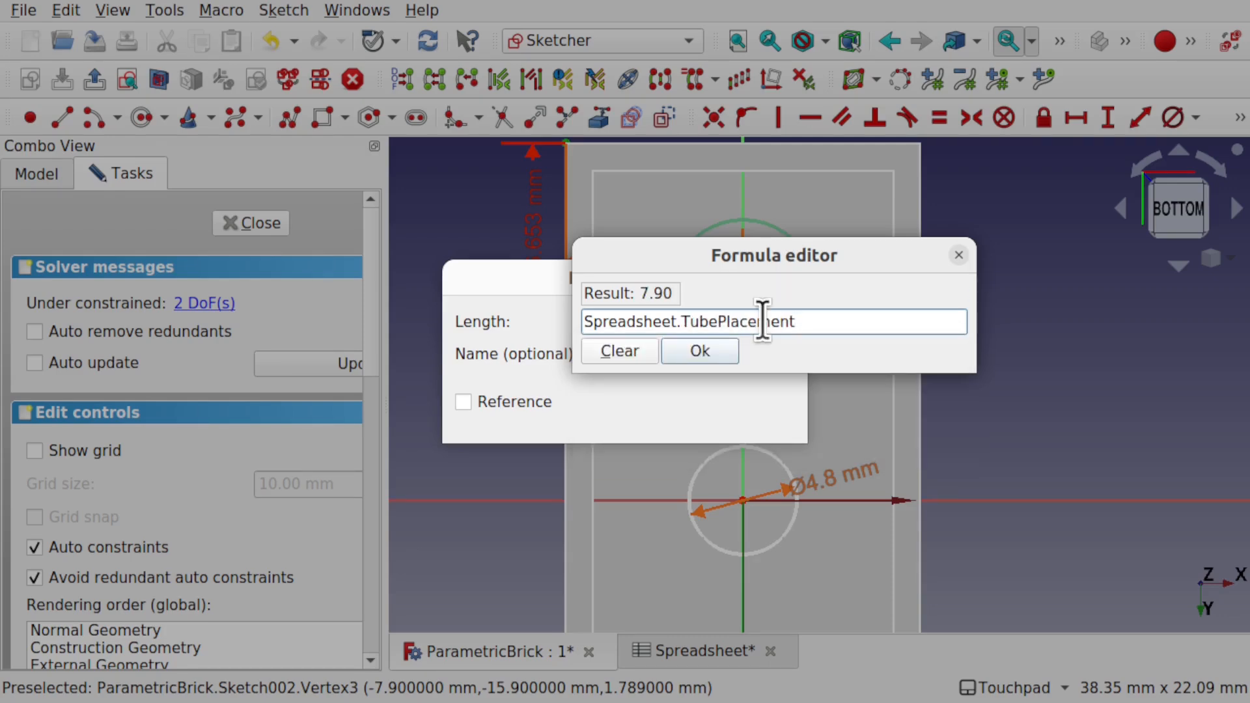
{"action": "left_click", "coordinate": [708, 350]}
{"action": "left_click", "coordinate": [750, 417]}
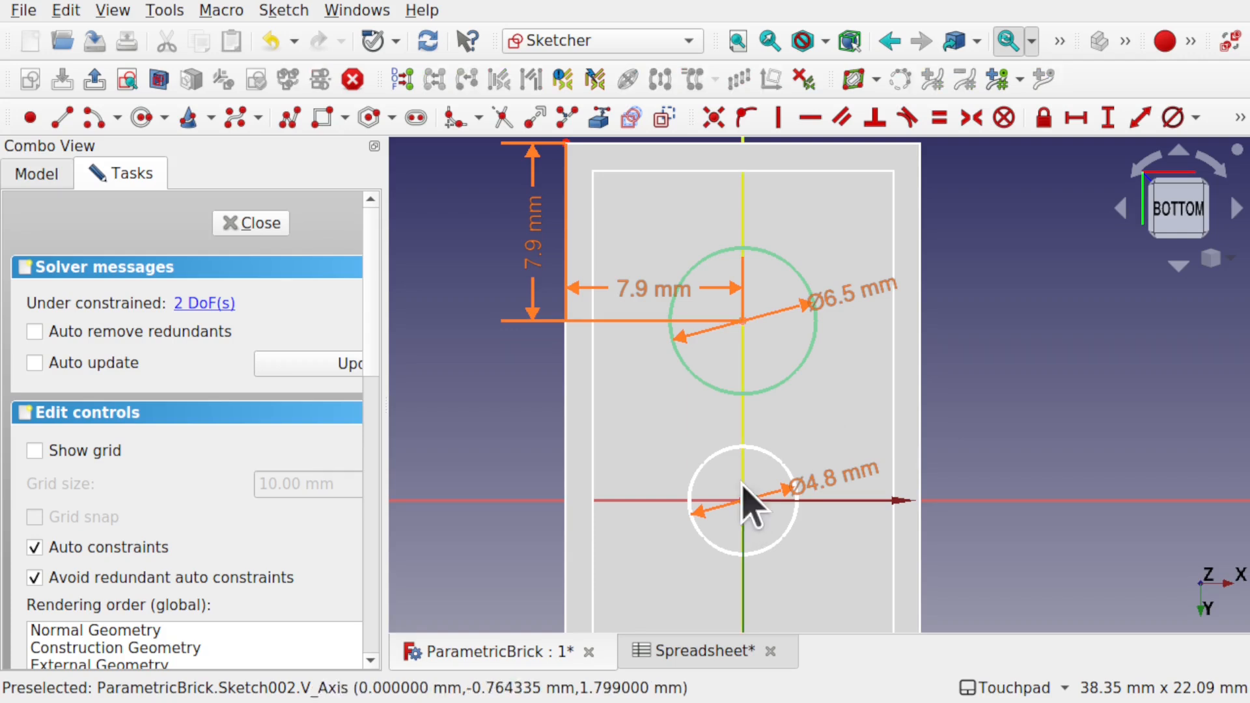
Make the 4.8 mm circle's centre coincident with the 6.5 mm circle's centre and close the sketch.
{"action": "left_click_drag", "start_coordinate": [742, 501], "coordinate": [750, 355]}
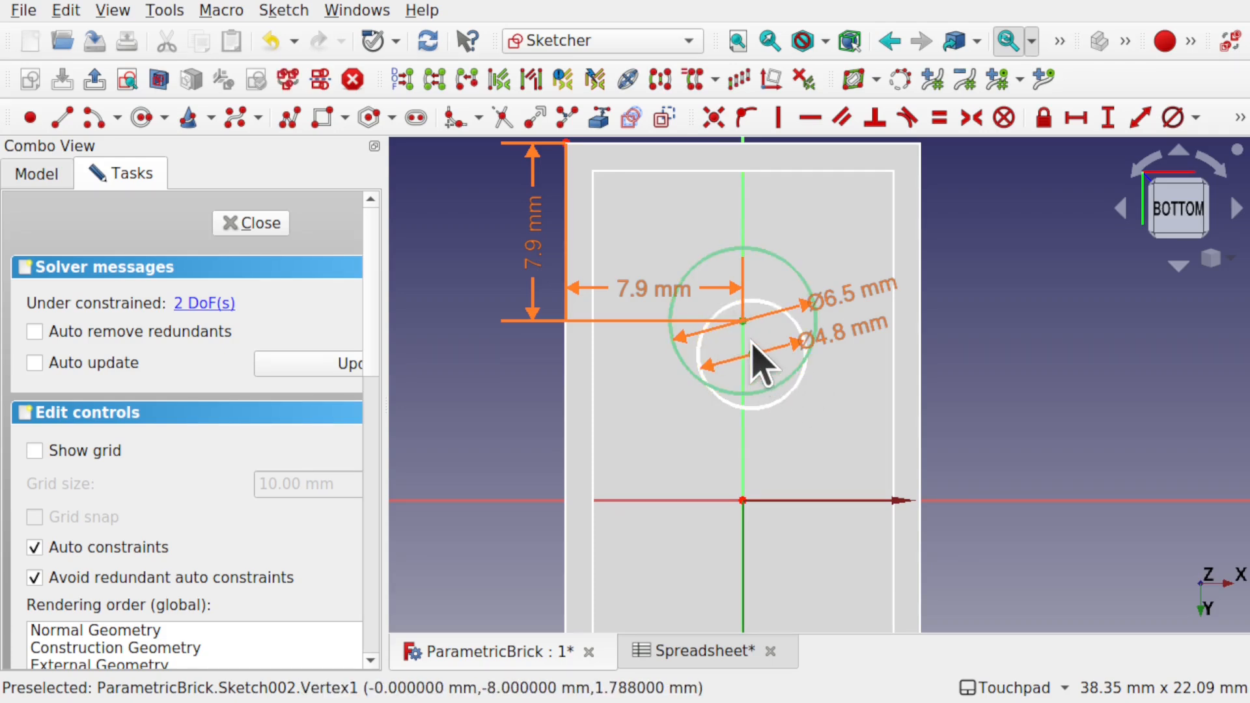
{"action": "left_click", "coordinate": [714, 118]}
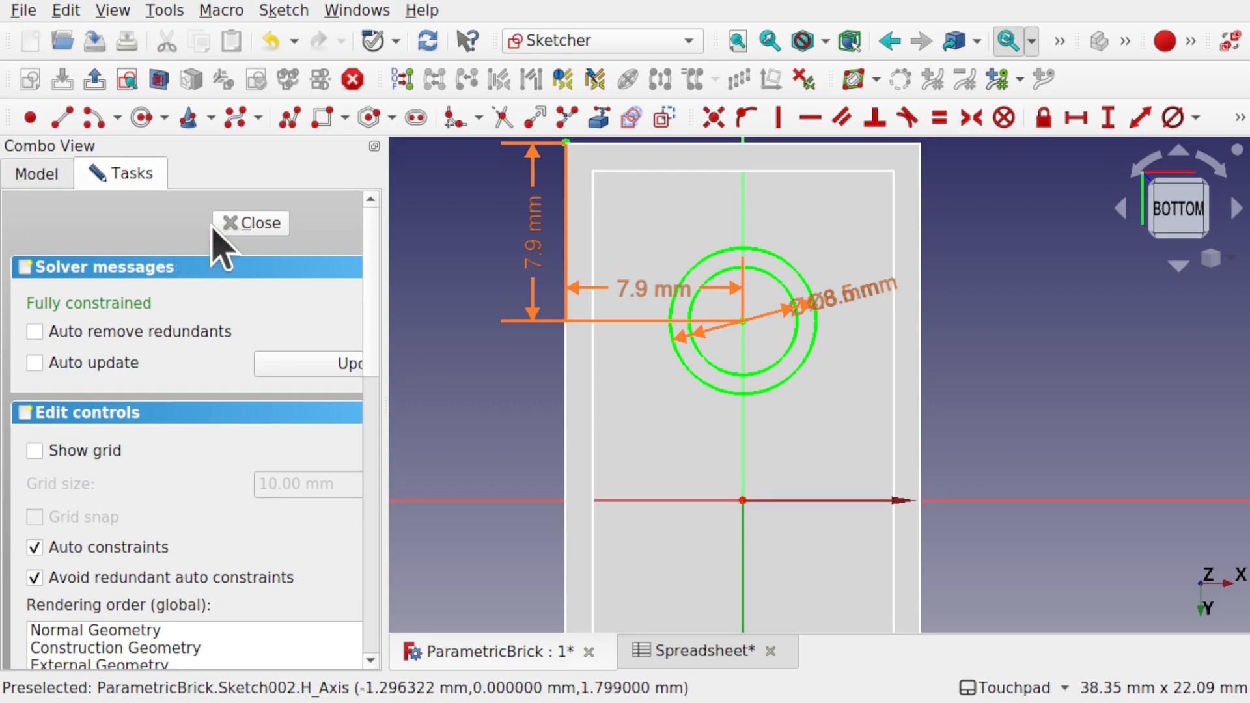
{"action": "left_click", "coordinate": [251, 223]}
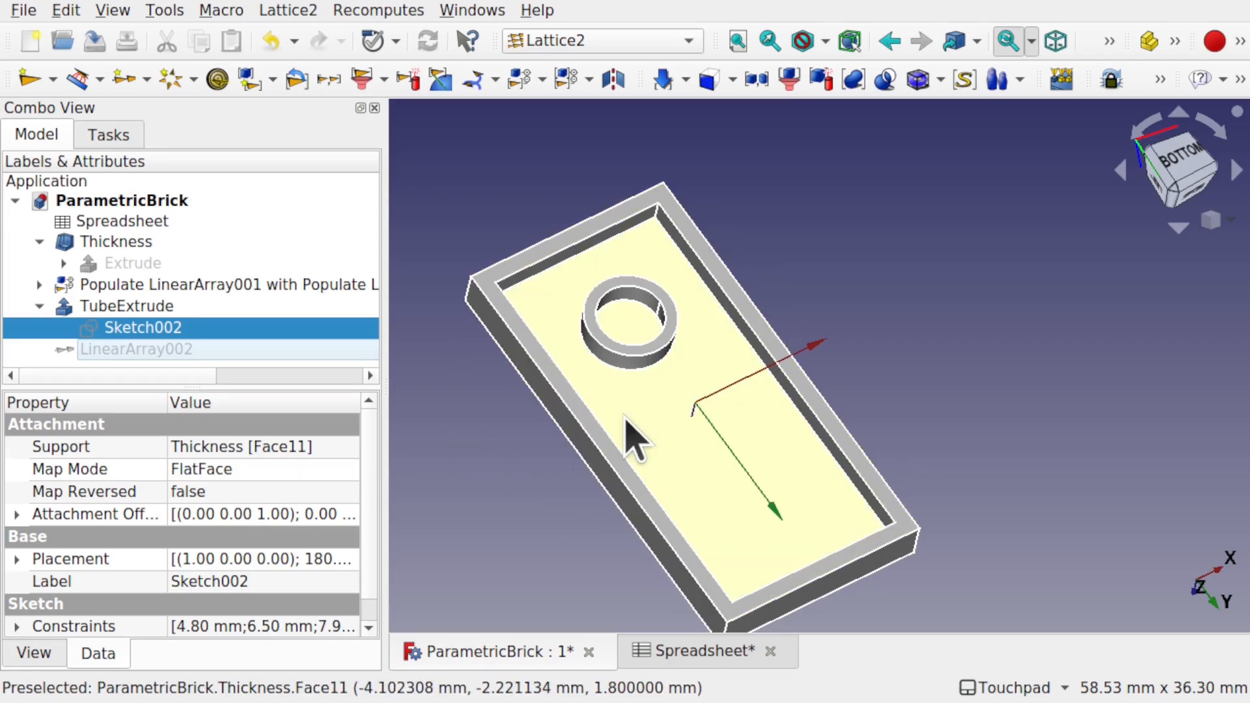
Set the Span Start of the linear array LinearArray002 to 0 mm.
{"action": "left_click", "coordinate": [203, 350]}
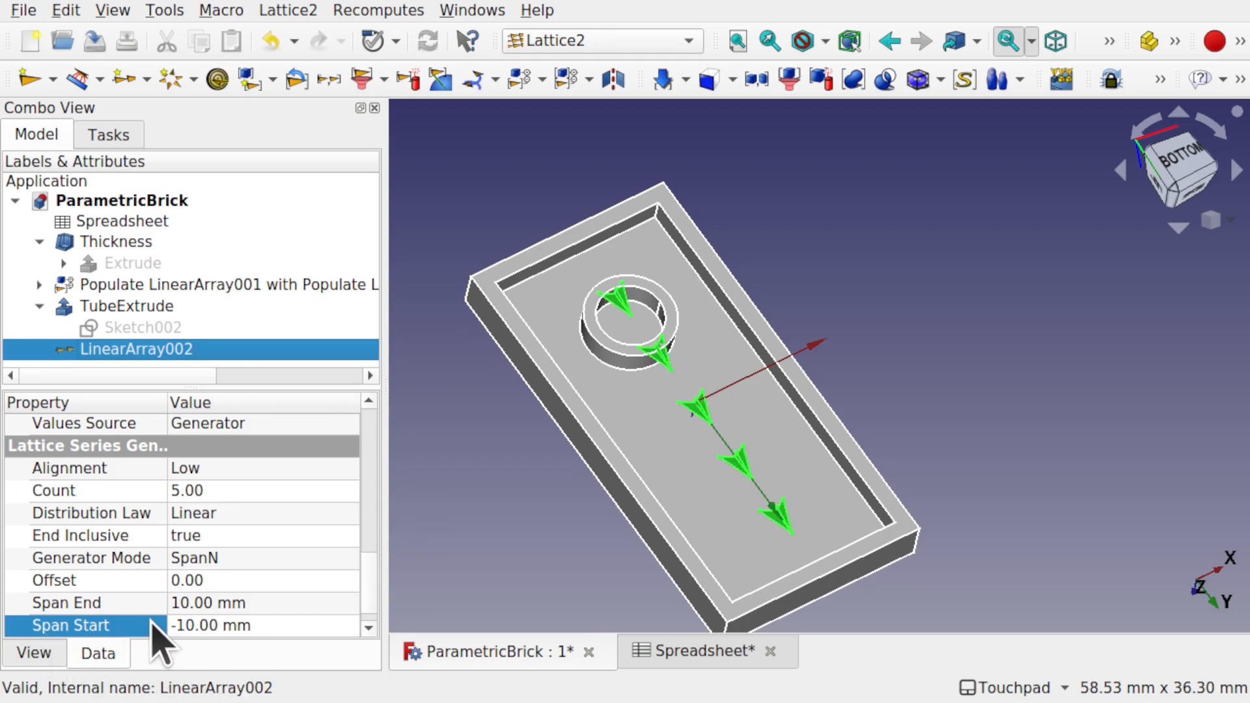
{"action": "left_click", "coordinate": [210, 626]}
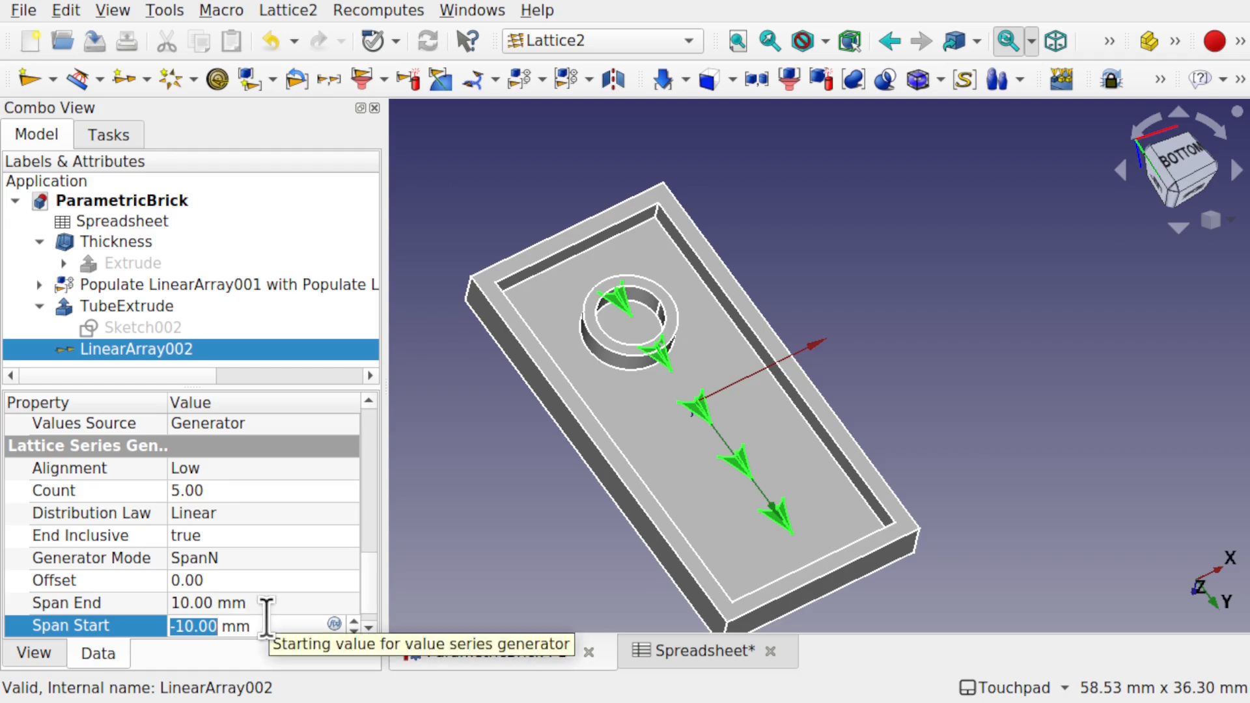
{"action": "type", "text": "0"}
Drive the linear array's Span End with the formula Spreadsheet.HorizontalSpacing * (Spreadsheet.WidthUnits -1).
{"action": "left_click", "coordinate": [278, 602]}
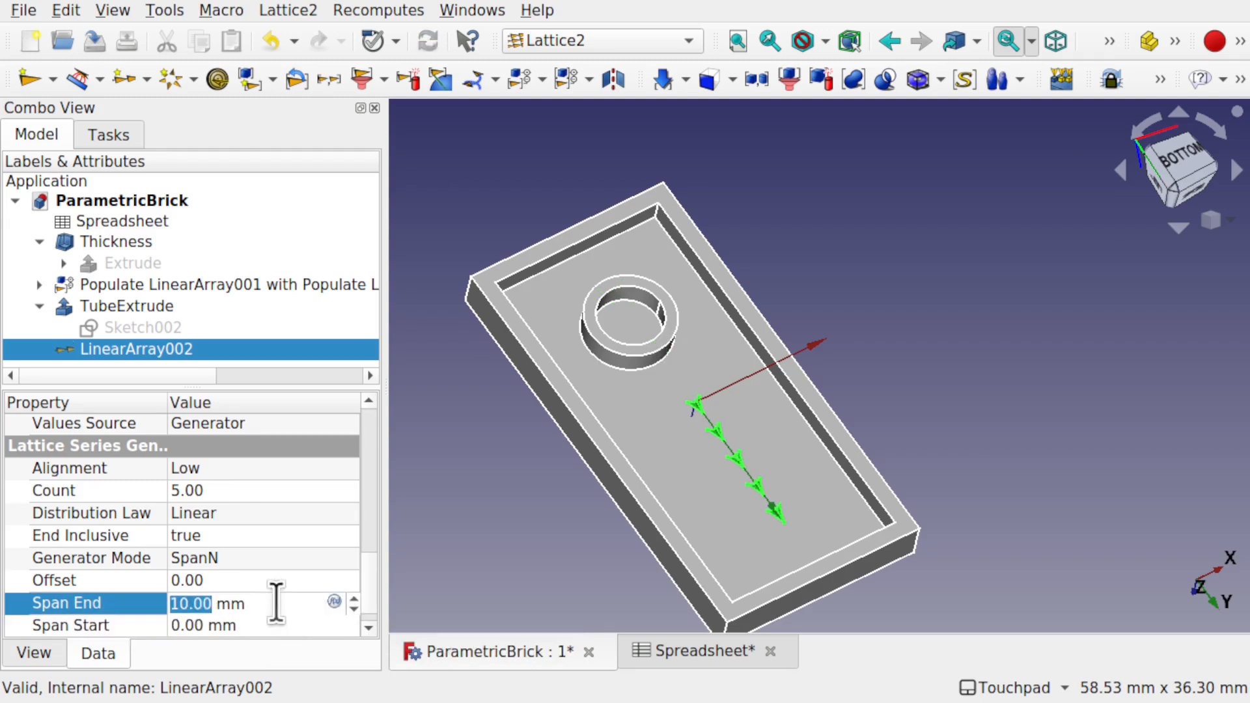
{"action": "left_click", "coordinate": [334, 600]}
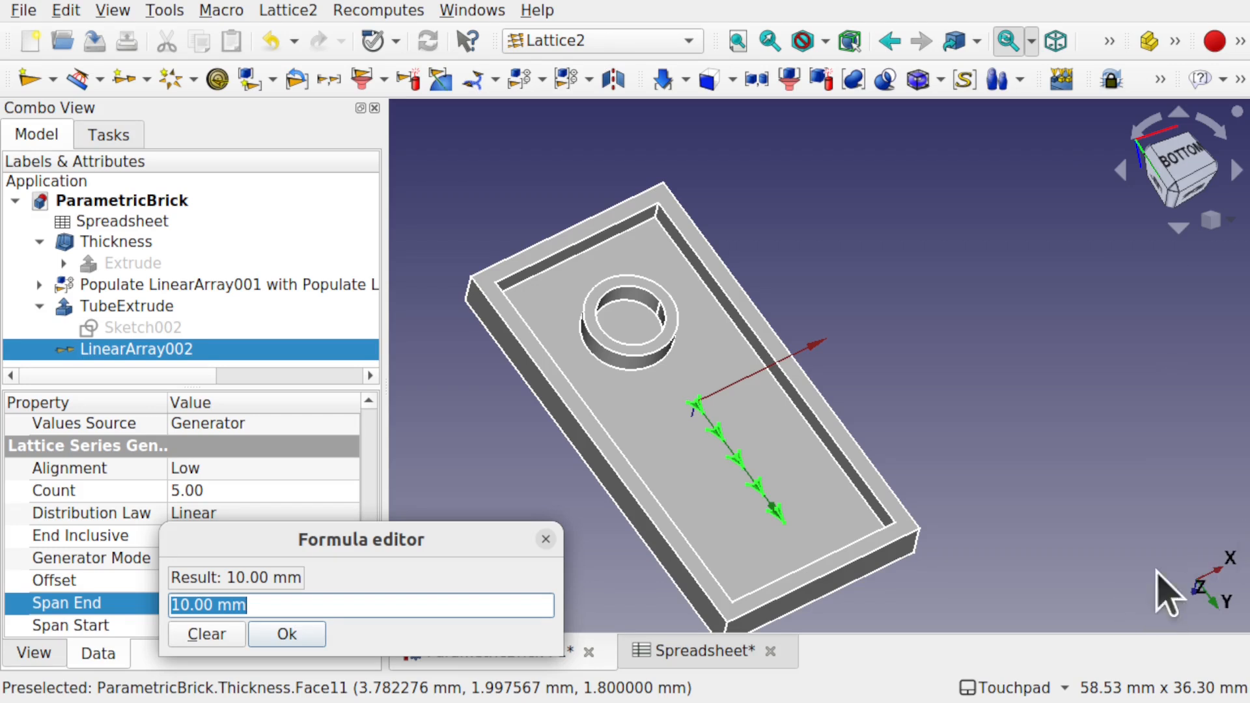
{"action": "type", "text": "spre"}
{"action": "key", "text": "Down"}
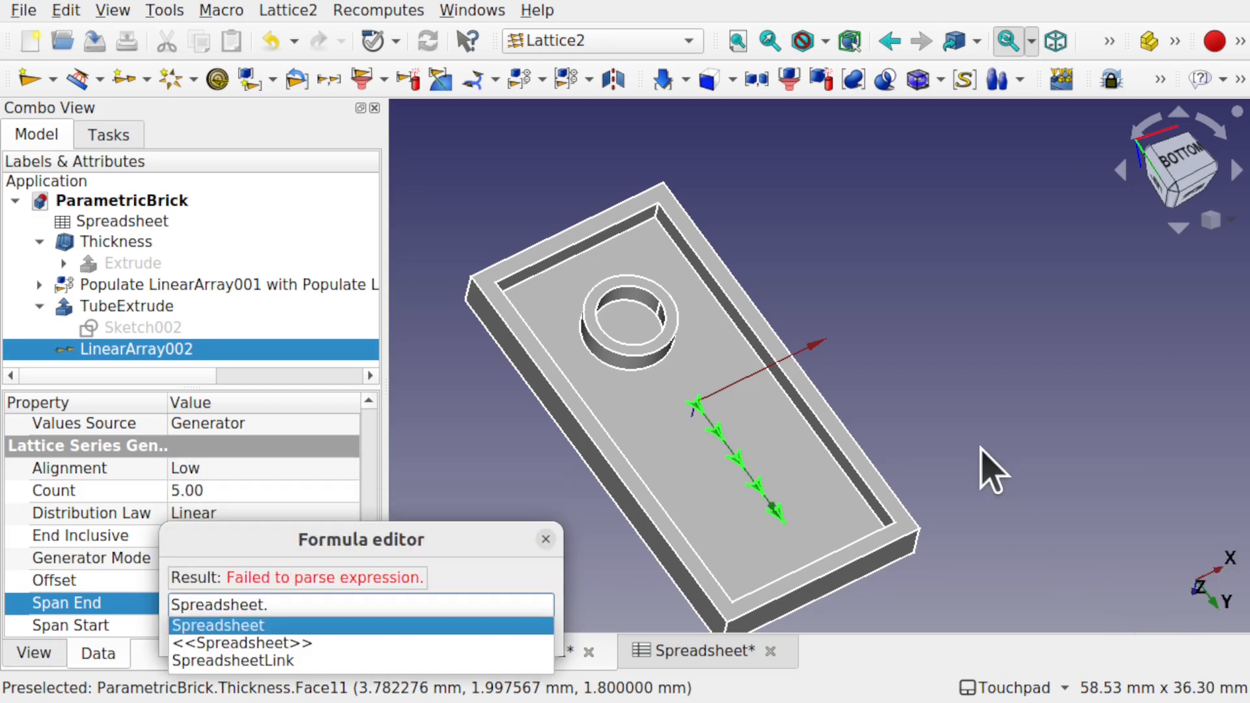
{"action": "type", "text": "Ho"}
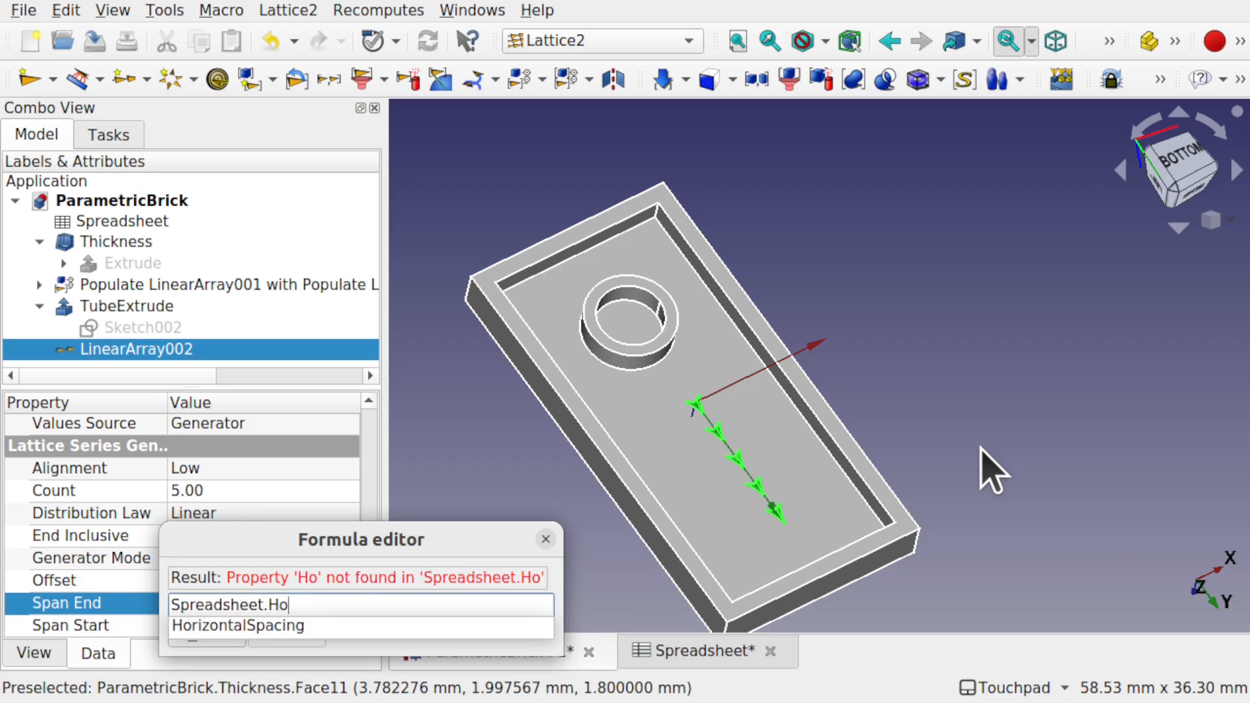
{"action": "key", "text": "Down"}
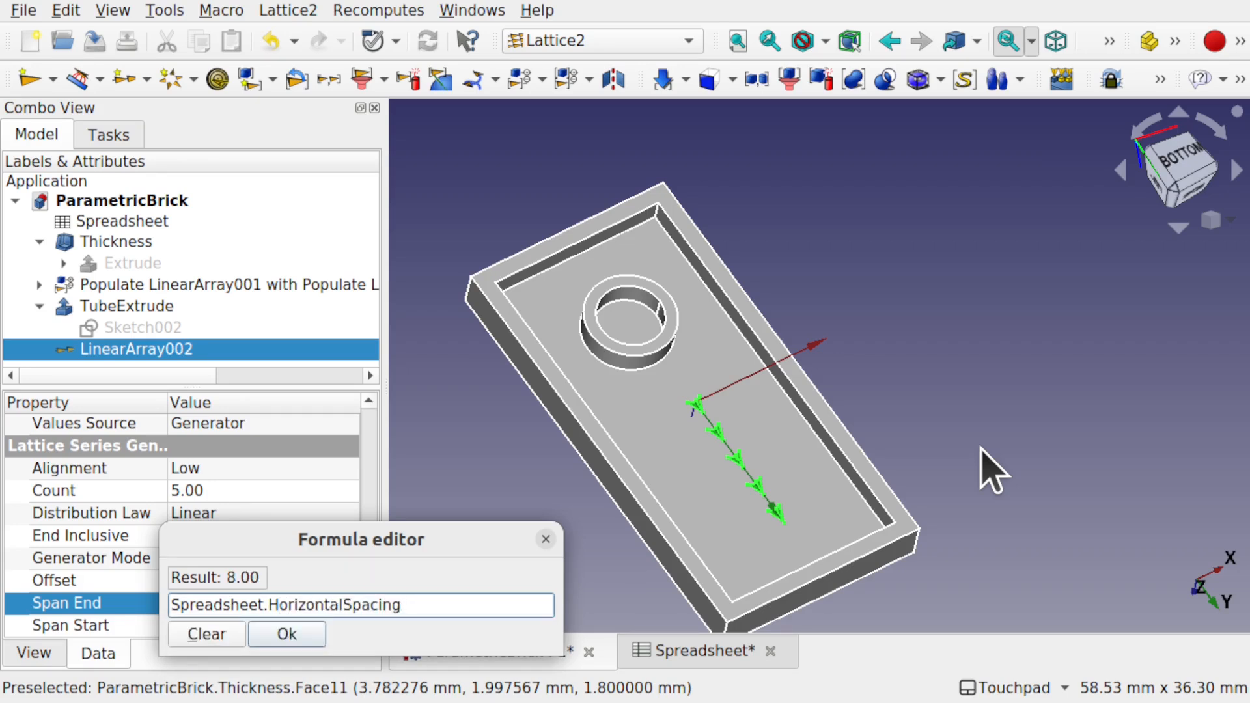
{"action": "type", "text": "* (spreadsheet.wid"}
{"action": "key", "text": "Down"}
{"action": "key", "text": "Down"}
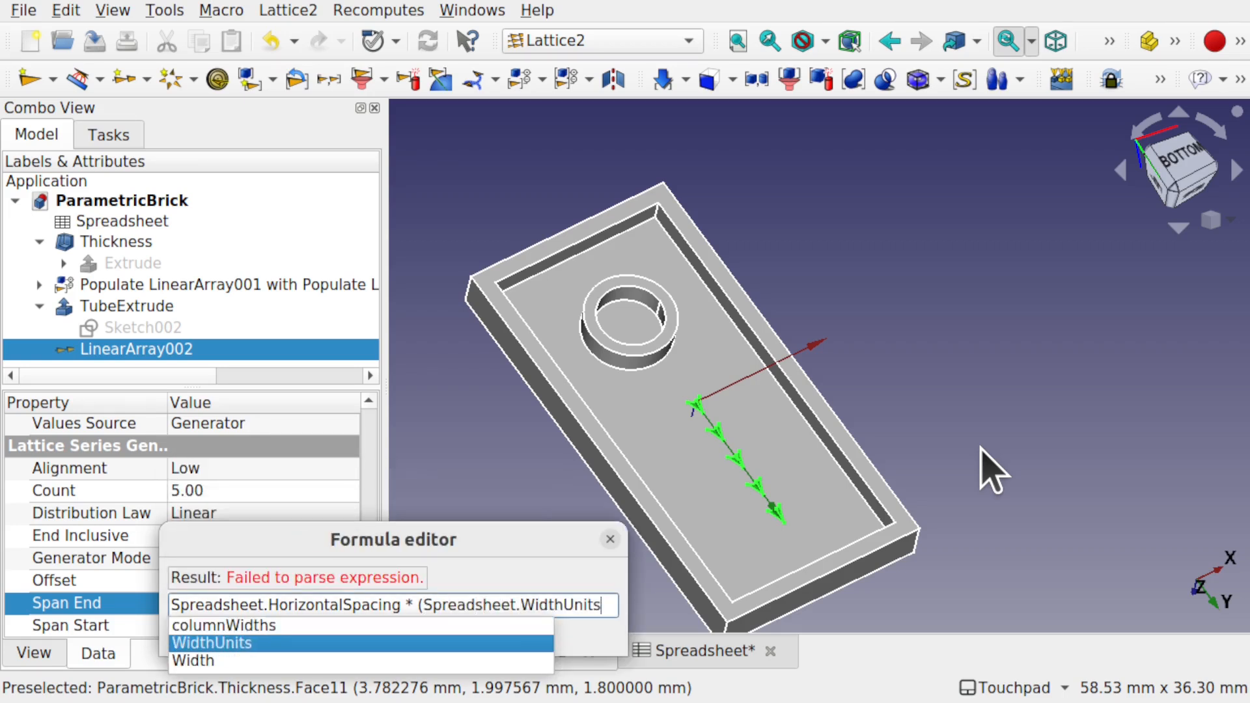
{"action": "type", "text": "-1)"}
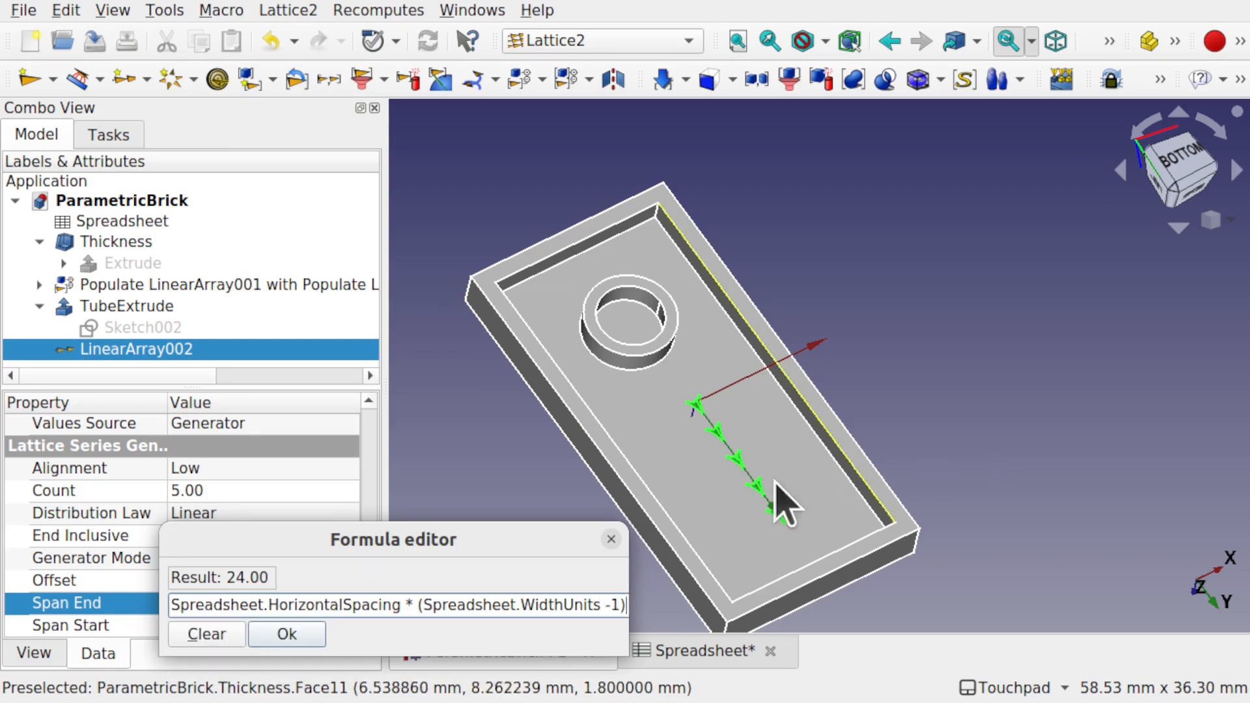
{"action": "left_click", "coordinate": [287, 635]}
{"action": "left_click", "coordinate": [510, 541]}
{"action": "scroll", "coordinate": [509, 541], "scroll_direction": "down", "scroll_amount": 2}
{"action": "left_click_drag", "start_coordinate": [510, 541], "coordinate": [576, 453], "text": "shift"}
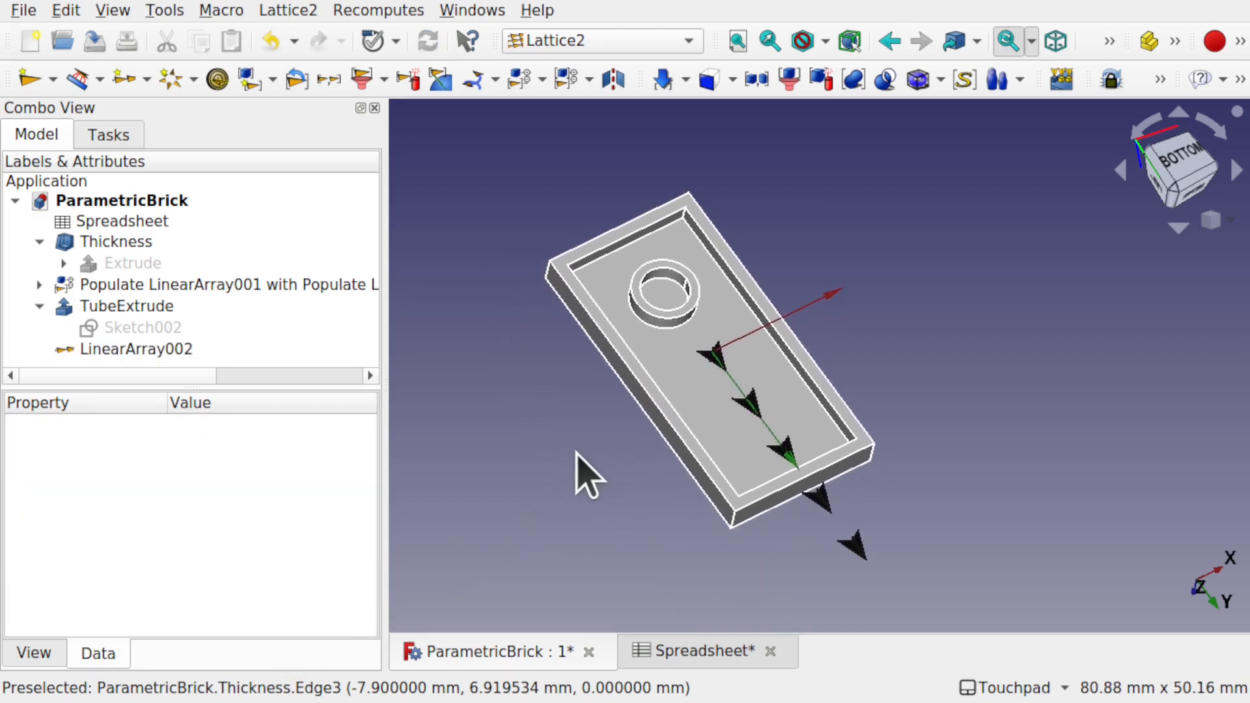
Drive the Count of the linear array LinearArray002 with the formula Spreadsheet.WidthUnits.
{"action": "left_click", "coordinate": [175, 351]}
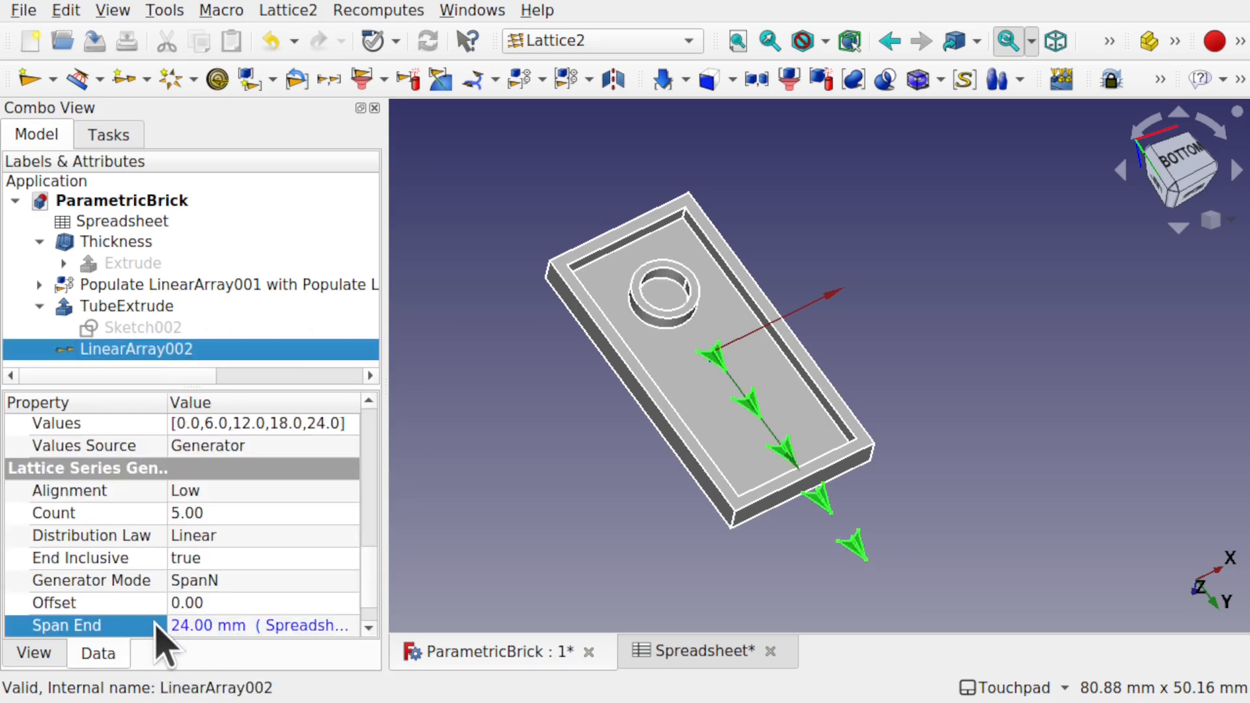
{"action": "left_click", "coordinate": [279, 513]}
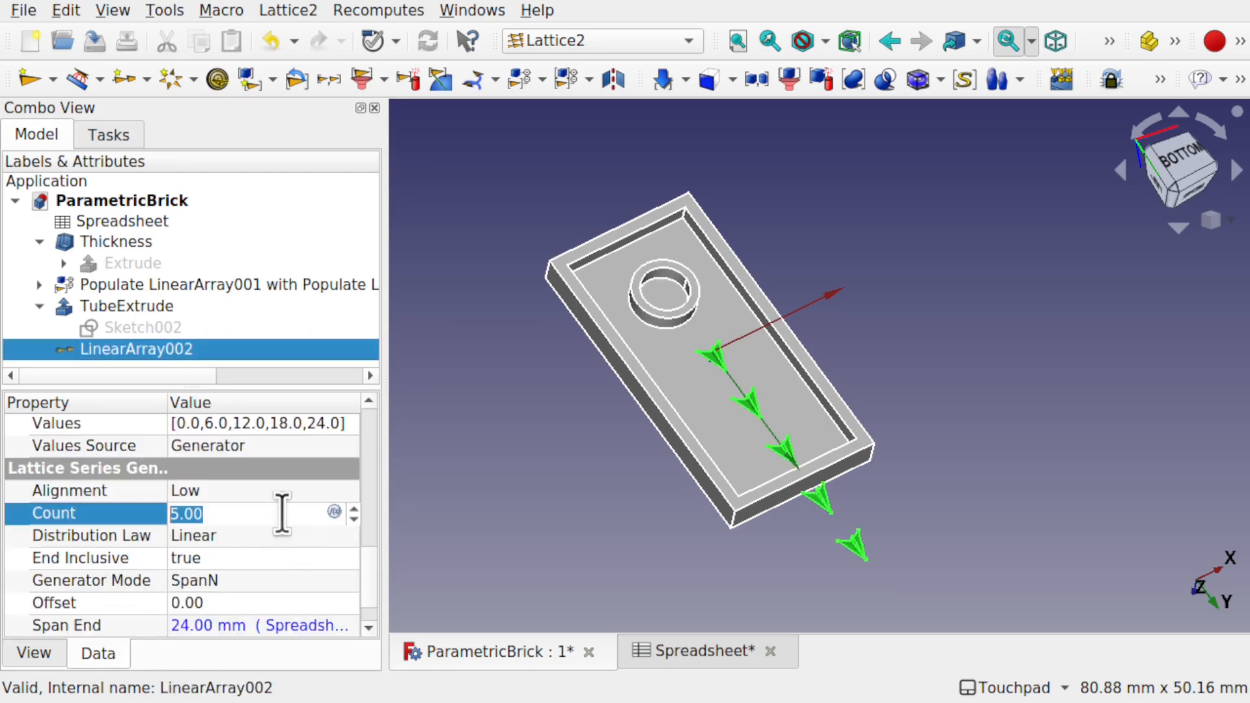
{"action": "left_click", "coordinate": [337, 513]}
{"action": "type", "text": "spre"}
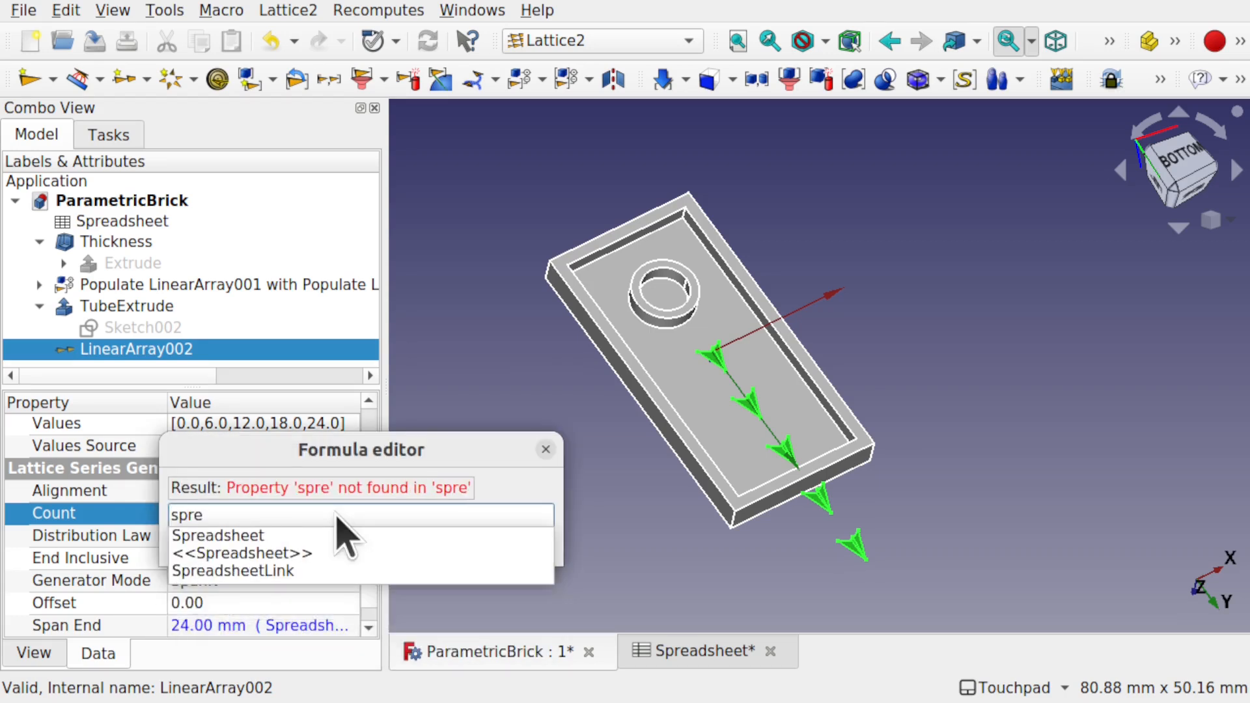
{"action": "key", "text": "Down"}
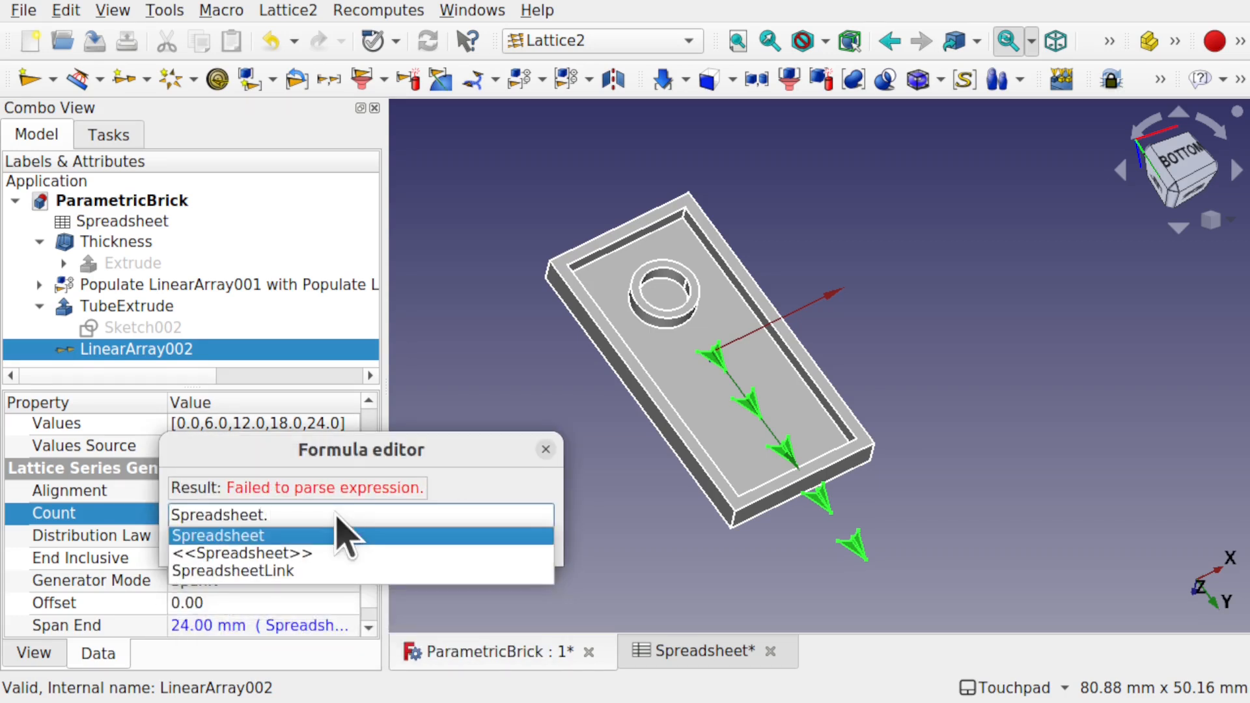
{"action": "type", "text": "Wi"}
{"action": "key", "text": "Down"}
{"action": "key", "text": "Down"}
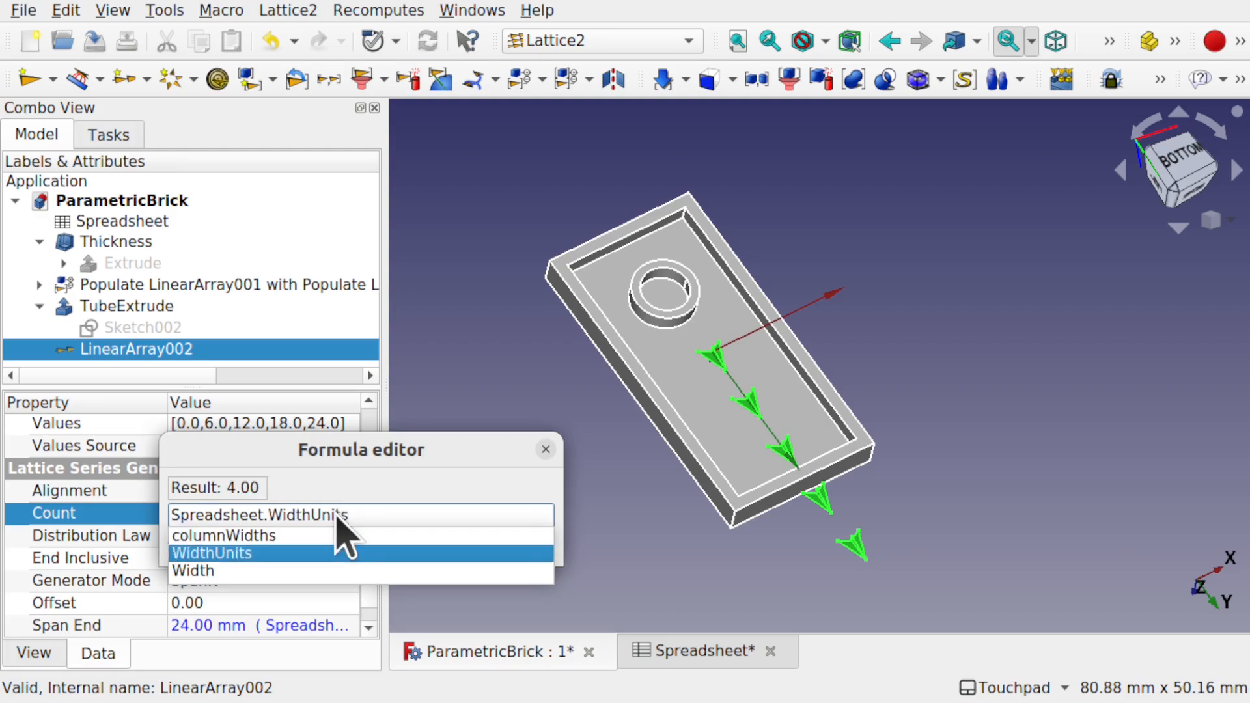
{"action": "key", "text": "Return"}
{"action": "left_click", "coordinate": [285, 545]}
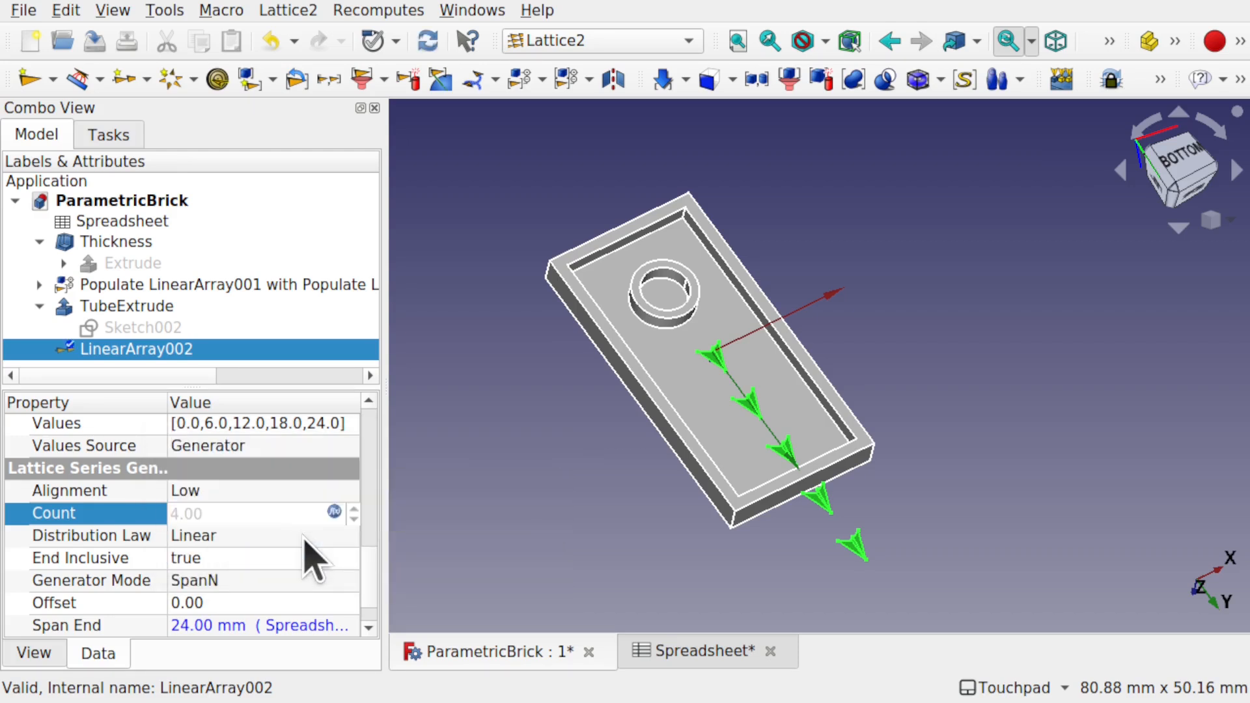
{"action": "left_click", "coordinate": [577, 500]}
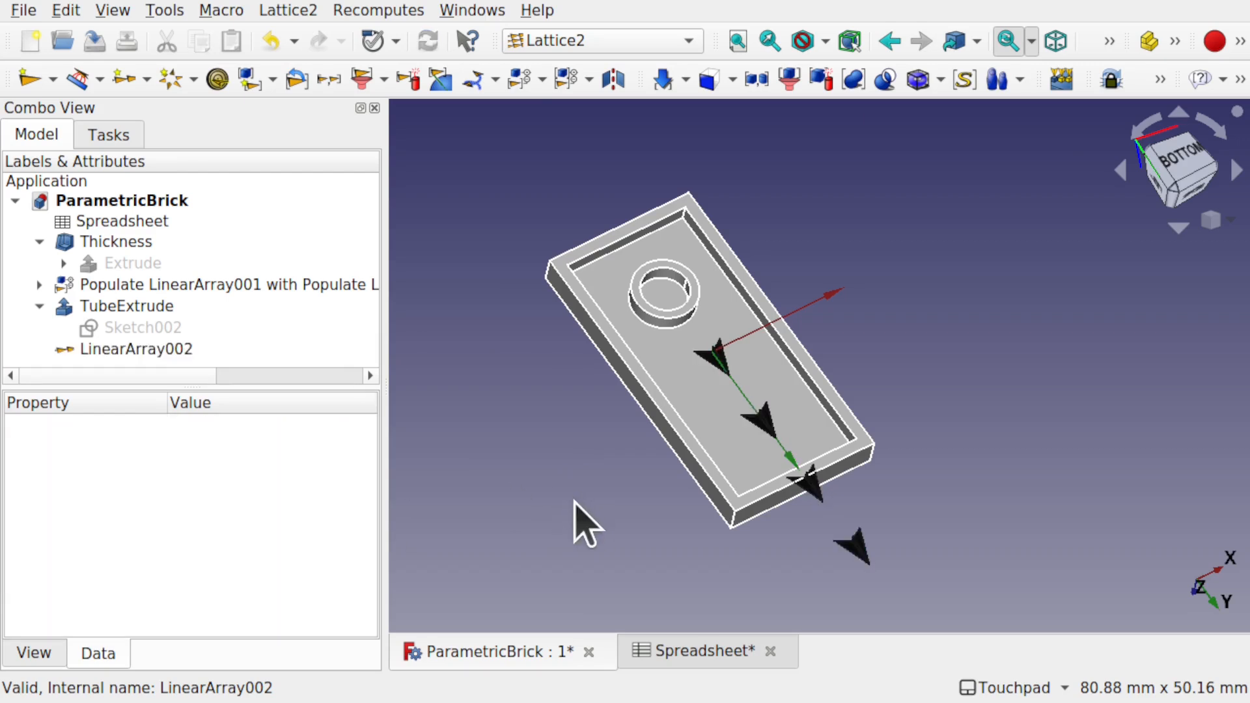
Change the Count formula of LinearArray002 to Spreadsheet.WidthUnits - 1.
{"action": "left_click", "coordinate": [137, 350]}
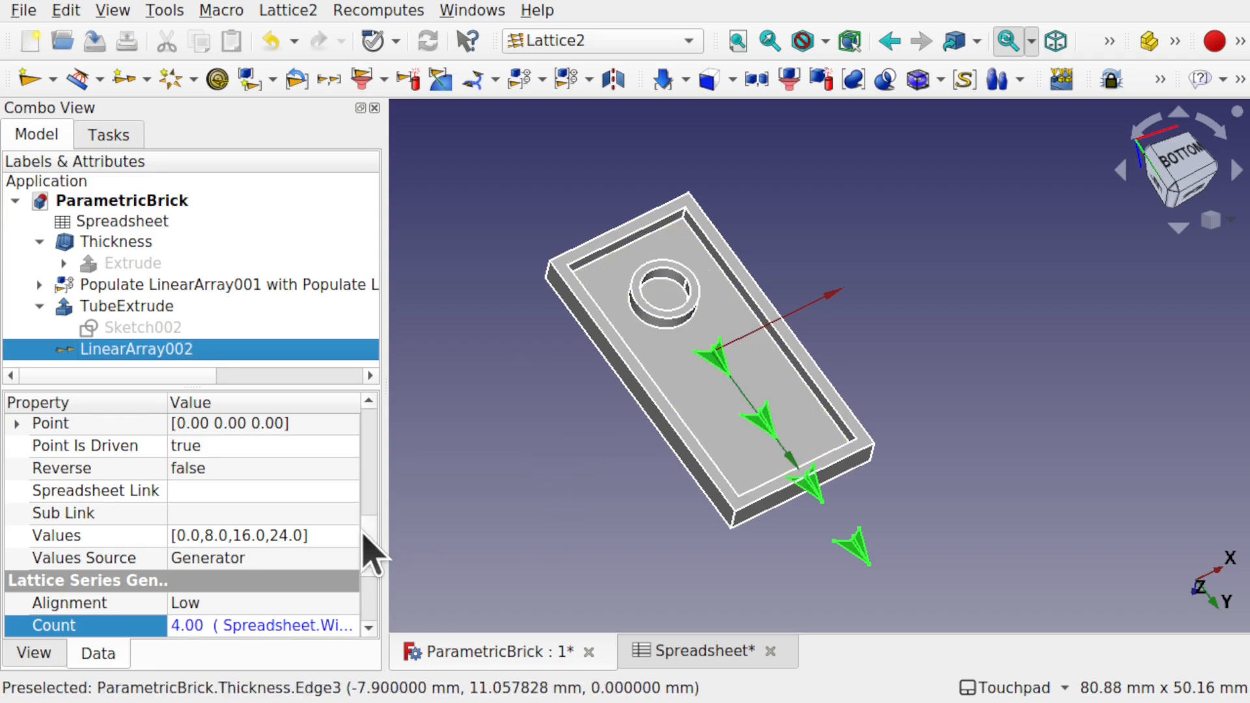
{"action": "left_click", "coordinate": [337, 626]}
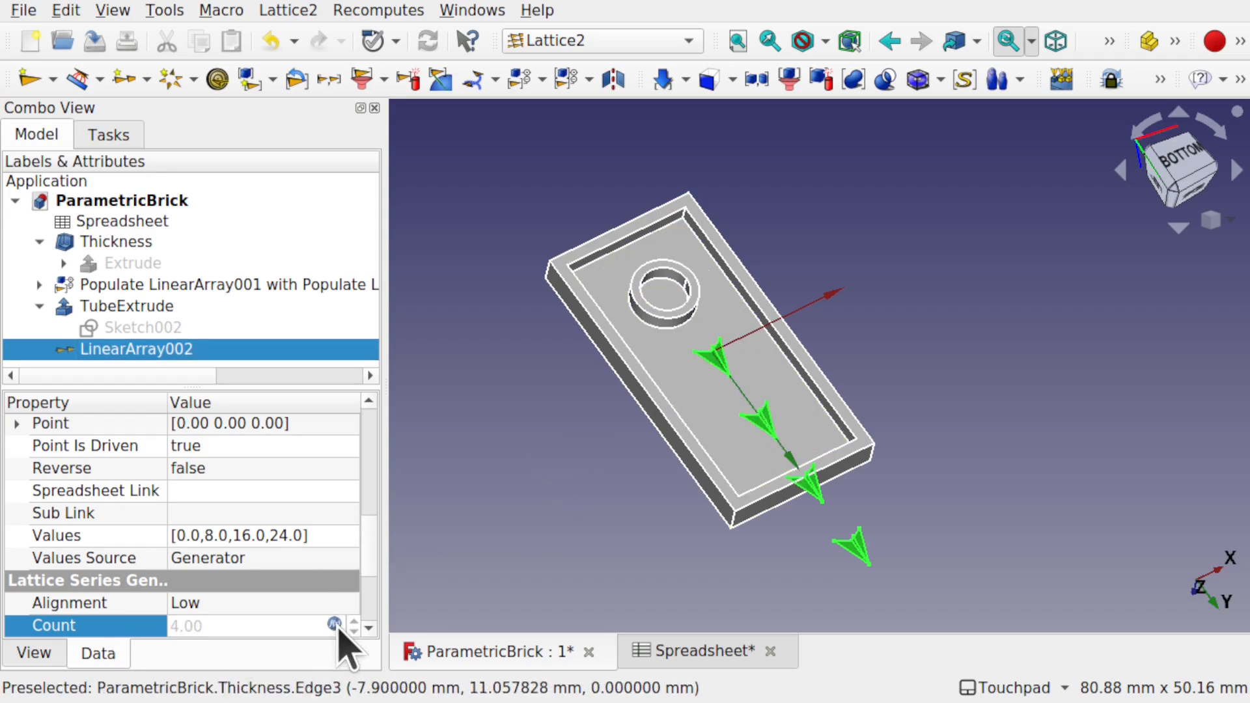
{"action": "left_click", "coordinate": [334, 625]}
{"action": "type", "text": "-"}
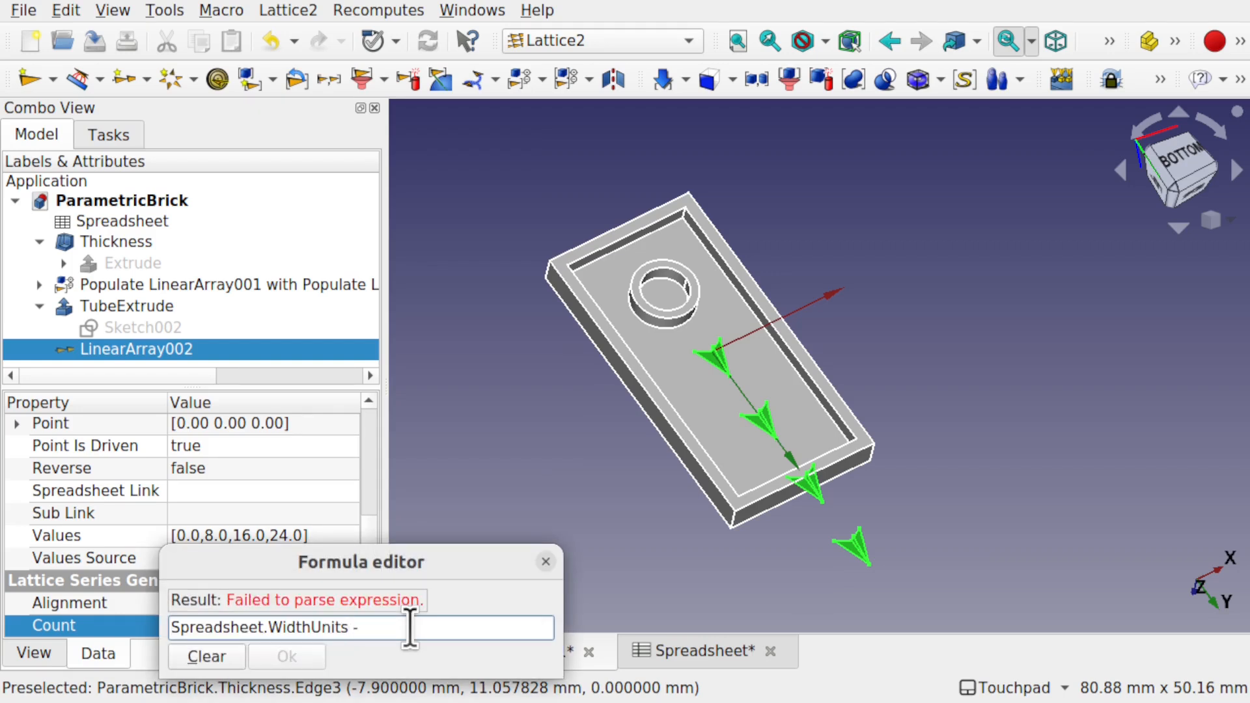
{"action": "type", "text": "1"}
{"action": "key", "text": "Return"}
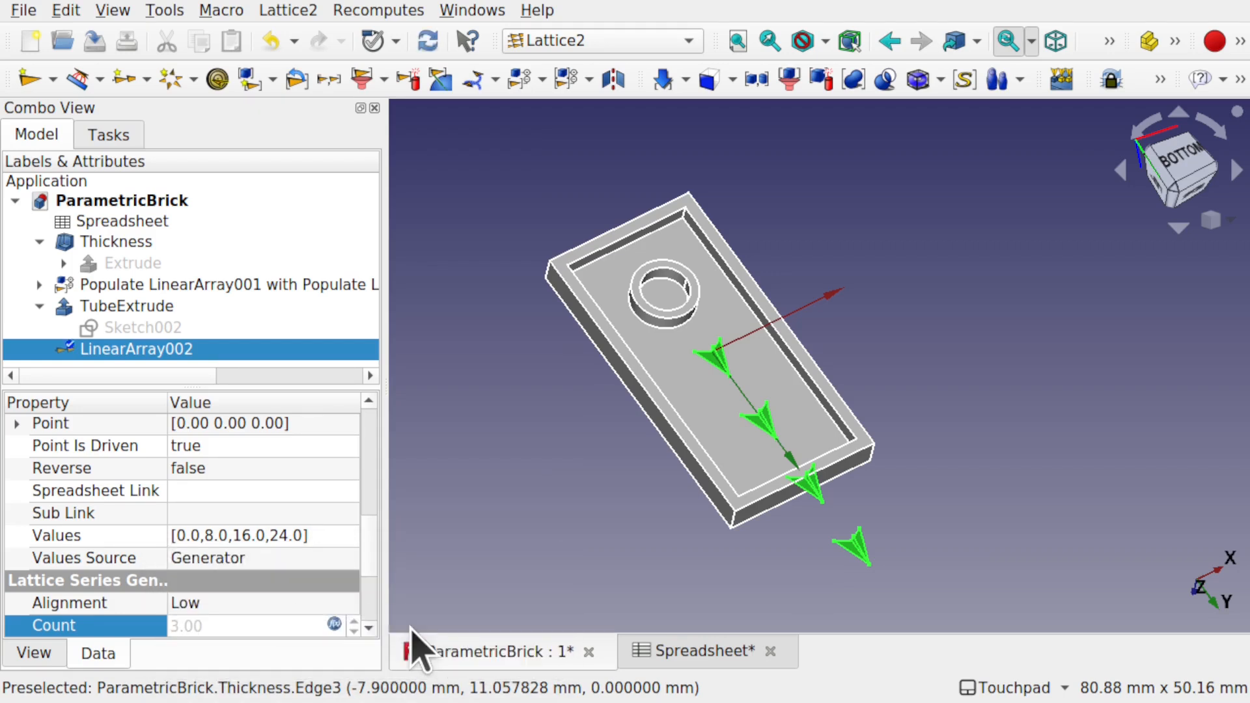
{"action": "left_click", "coordinate": [473, 583]}
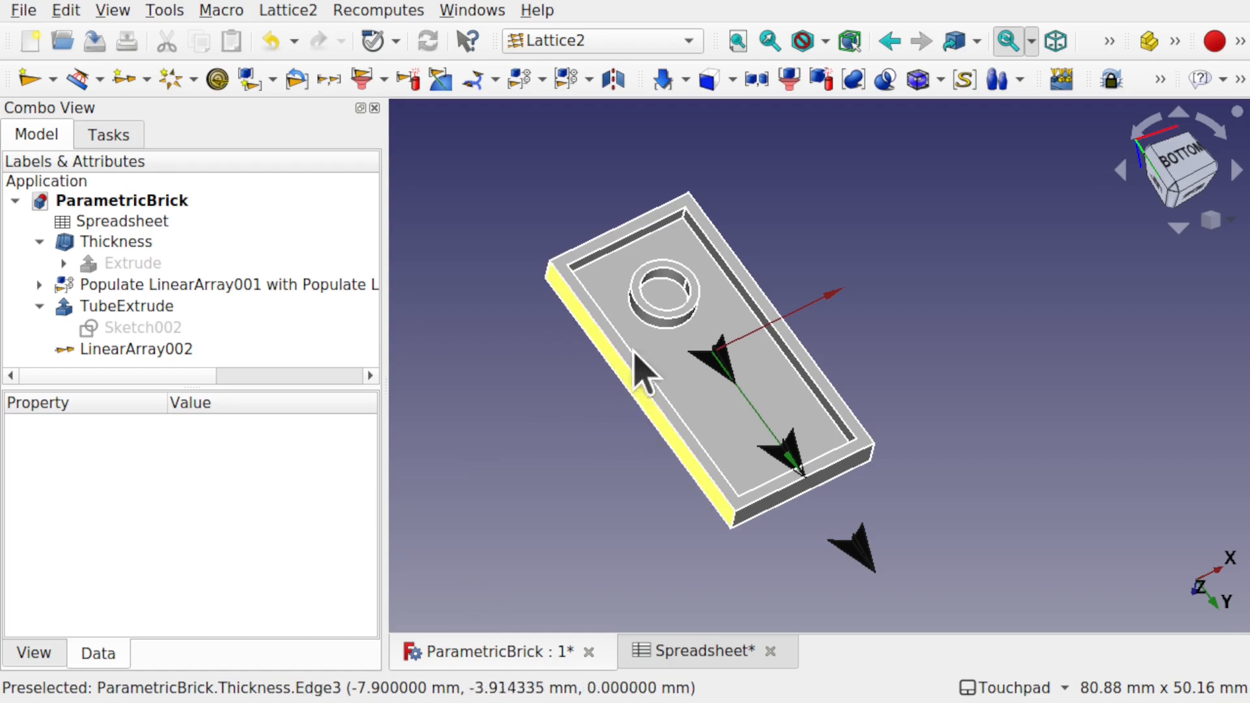
Change the Span End formula of LinearArray002 to Spreadsheet.HorizontalSpacing * (Spreadsheet.WidthUnits - 2).
{"action": "left_click", "coordinate": [155, 353]}
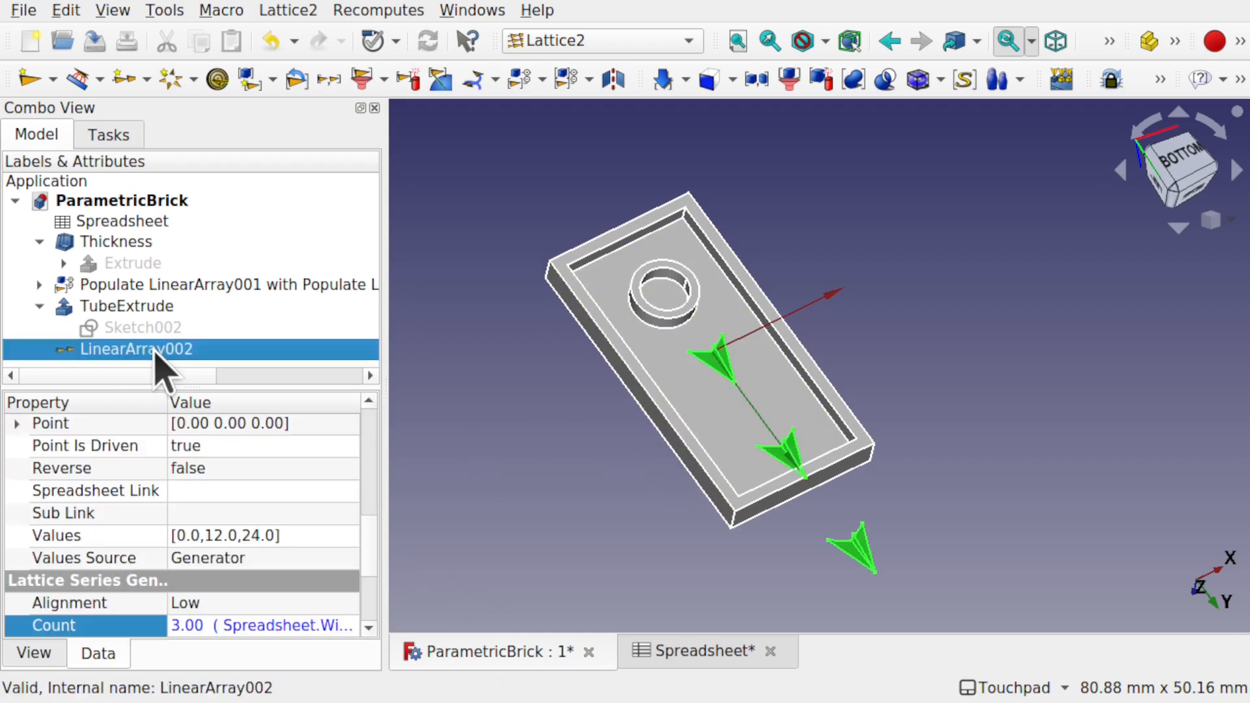
{"action": "left_click_drag", "start_coordinate": [369, 530], "coordinate": [373, 591]}
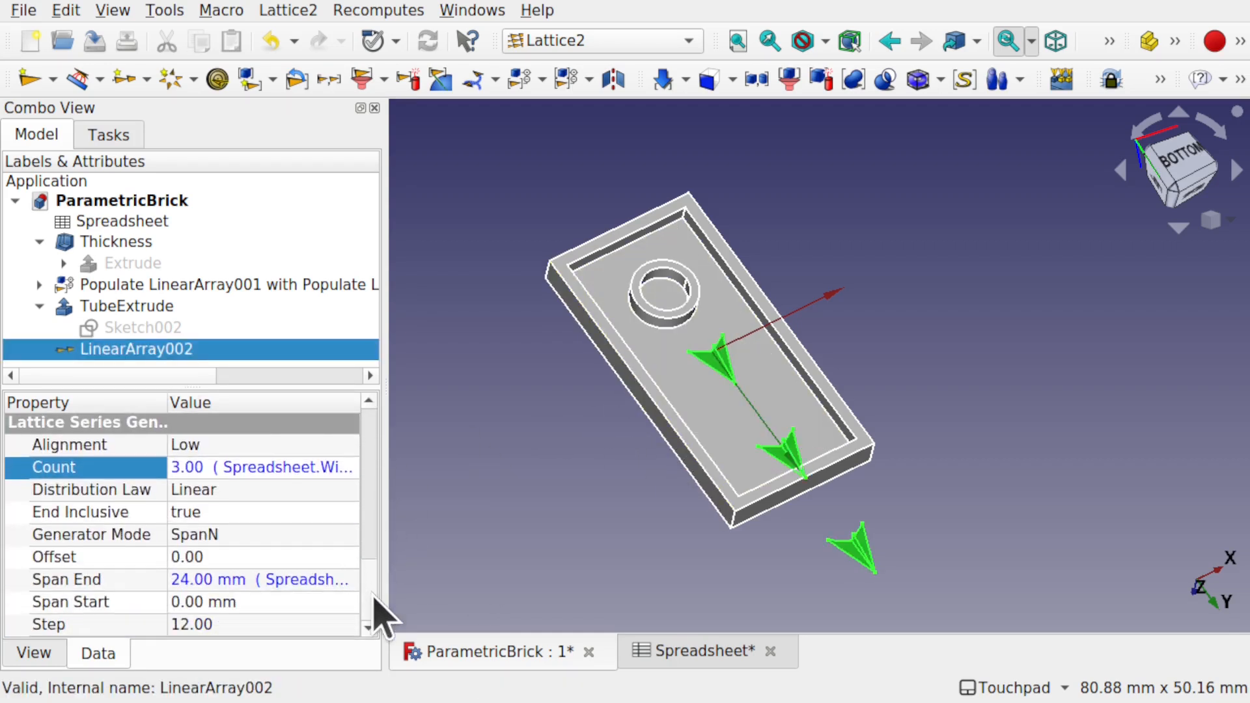
{"action": "left_click", "coordinate": [304, 579]}
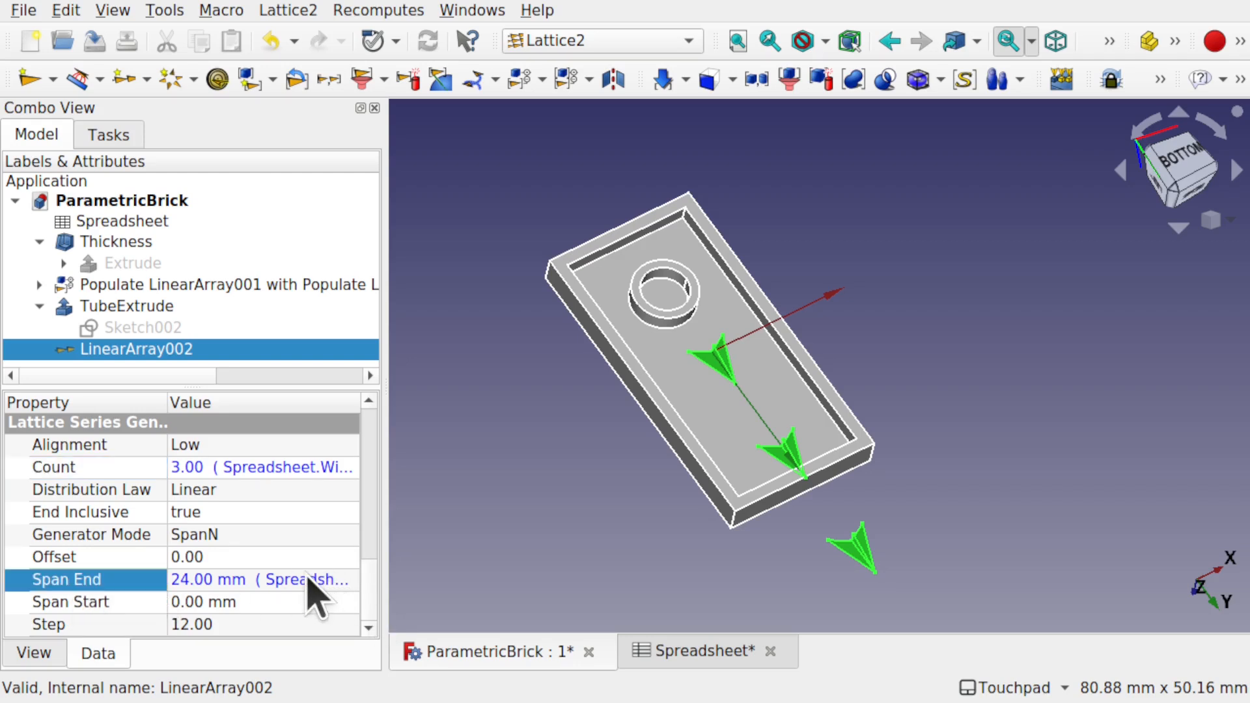
{"action": "left_click", "coordinate": [335, 579]}
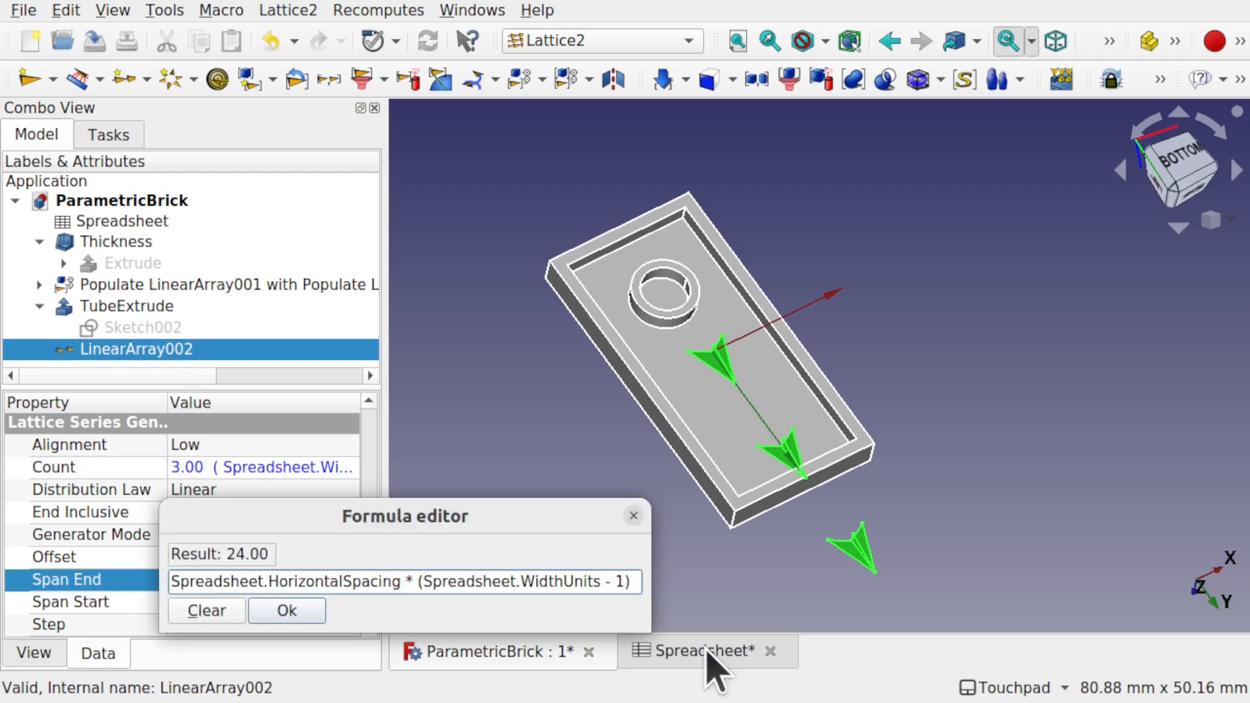
{"action": "key", "text": "BackSpace"}
{"action": "type", "text": "2"}
{"action": "key", "text": "Return"}
{"action": "key", "text": "Return"}
{"action": "left_click", "coordinate": [721, 596]}
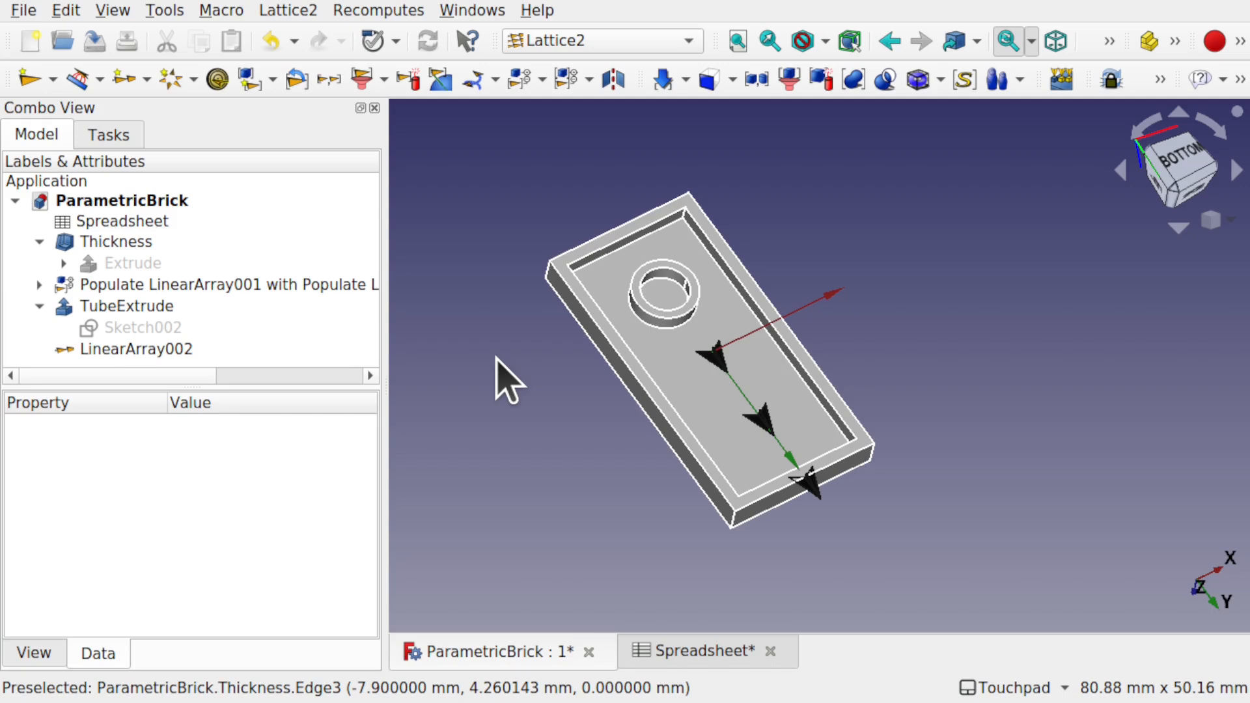
Populate LinearArray002 with copies of TubeExtrude using the Build Array variant of Populate with copies.
{"action": "left_click", "coordinate": [40, 306]}
{"action": "left_click", "coordinate": [121, 307]}
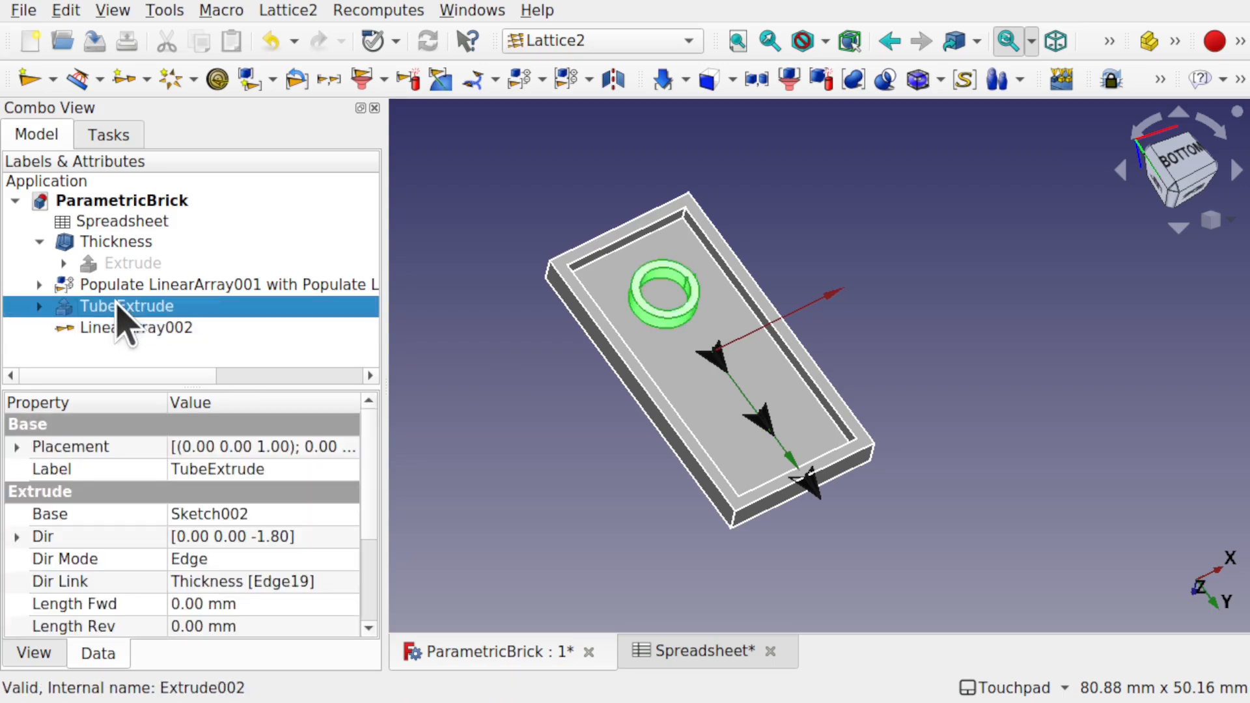
{"action": "left_click", "coordinate": [140, 328], "text": "ctrl"}
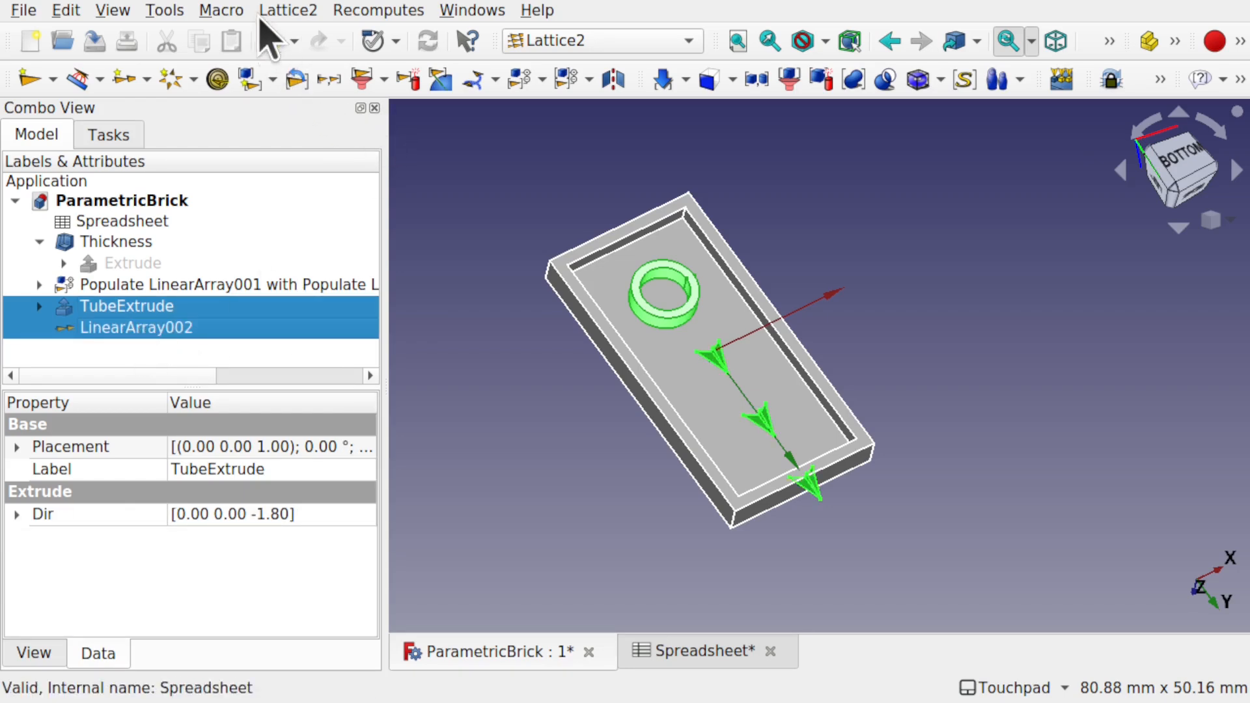
{"action": "left_click", "coordinate": [288, 11]}
{"action": "mouse_move", "coordinate": [448, 405]}
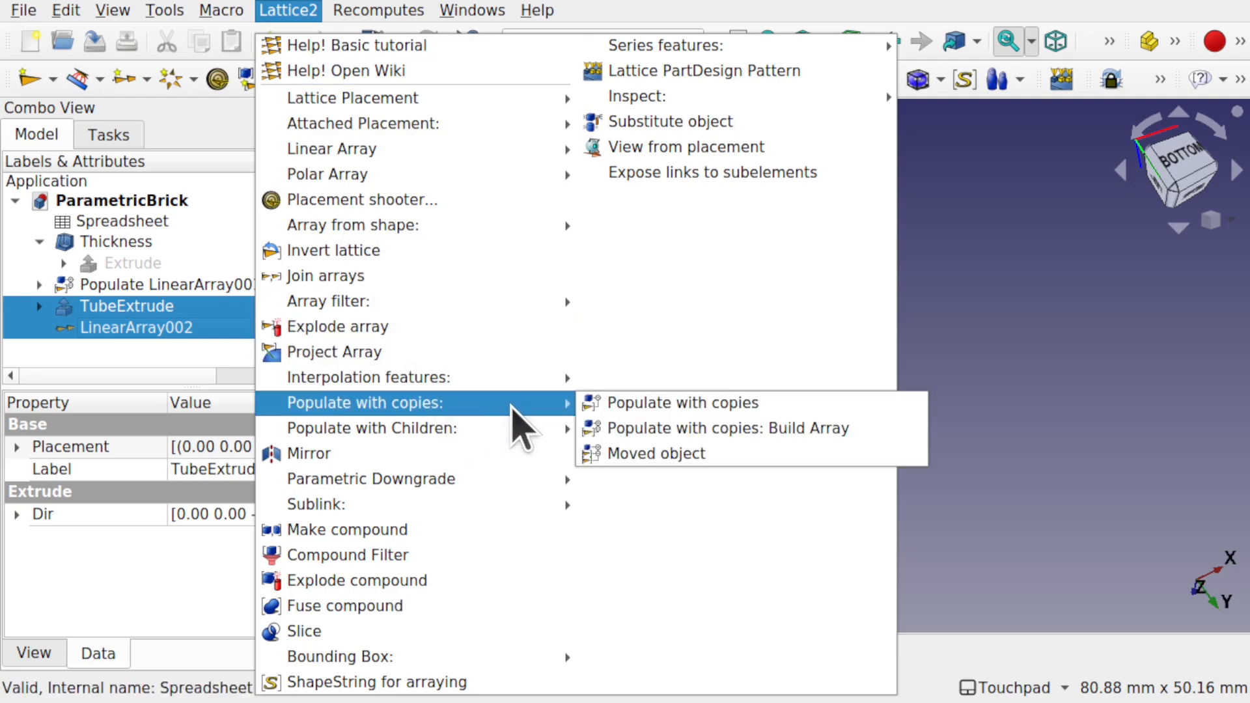
{"action": "left_click", "coordinate": [721, 429]}
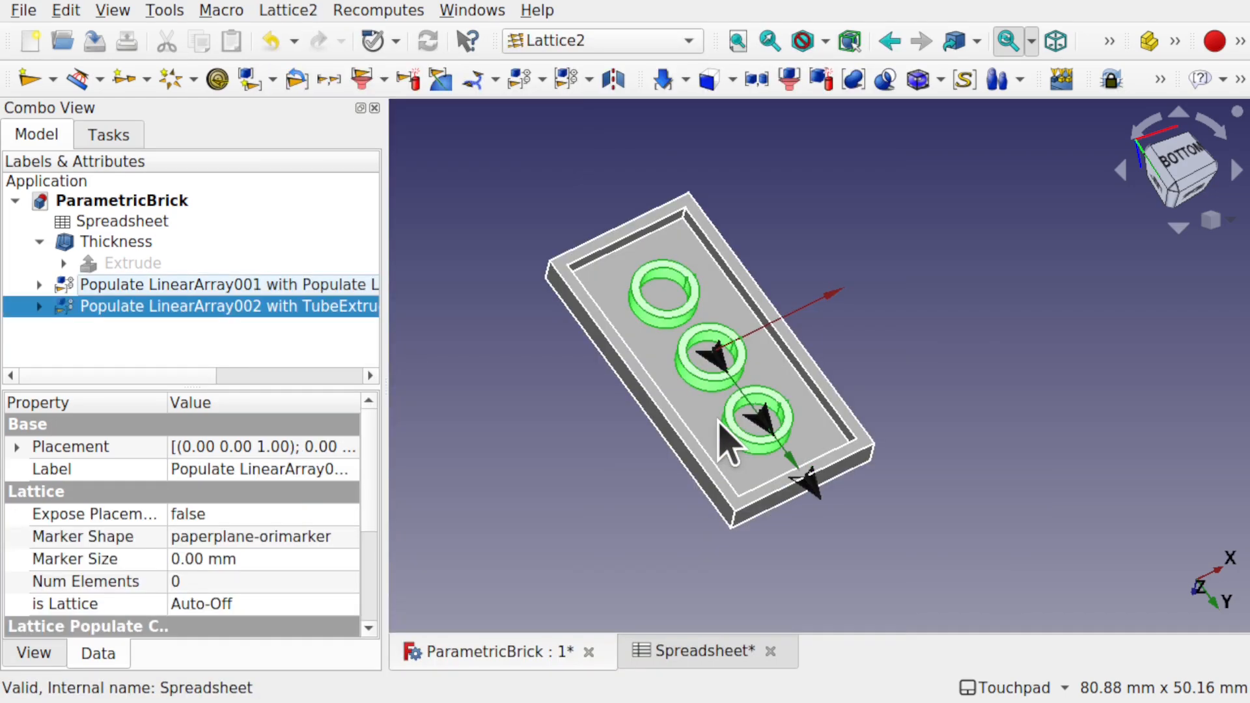
{"action": "left_click", "coordinate": [548, 446]}
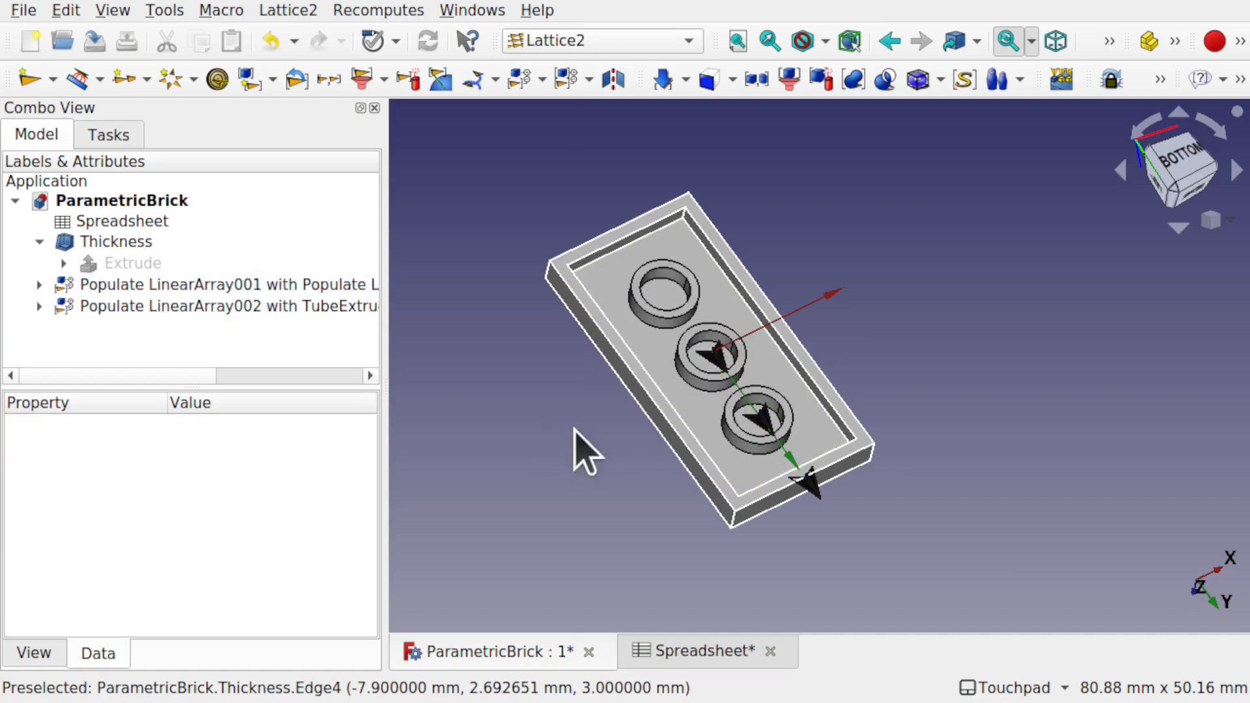
{"action": "mouse_move", "coordinate": [813, 345]}
{"action": "left_mouse_down", "text": "shift"}
{"action": "mouse_move", "coordinate": [778, 390]}
{"action": "mouse_move", "coordinate": [782, 425]}
{"action": "mouse_move", "coordinate": [859, 374]}
{"action": "mouse_move", "coordinate": [838, 328]}
{"action": "mouse_move", "coordinate": [826, 332]}
{"action": "left_mouse_up", "text": "shift"}
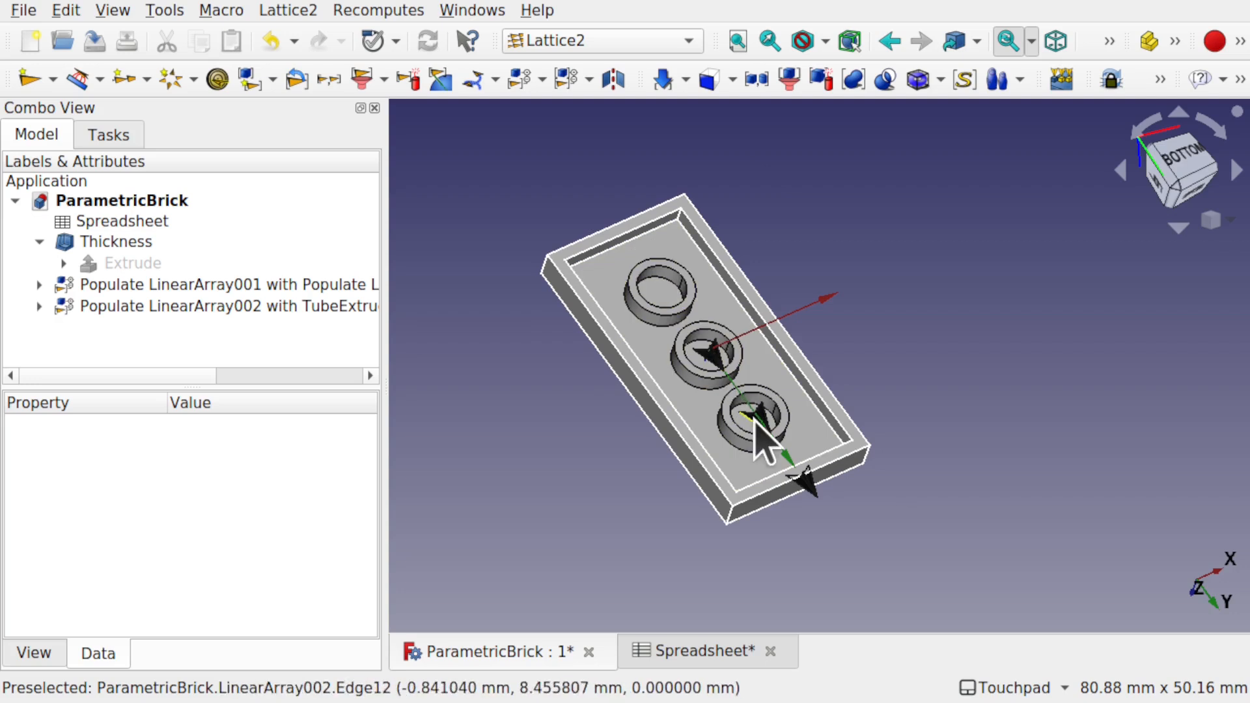
Open the spreadsheet and tile it beside the 3D view, with the brick centred in its window.
{"action": "double_click", "coordinate": [131, 222]}
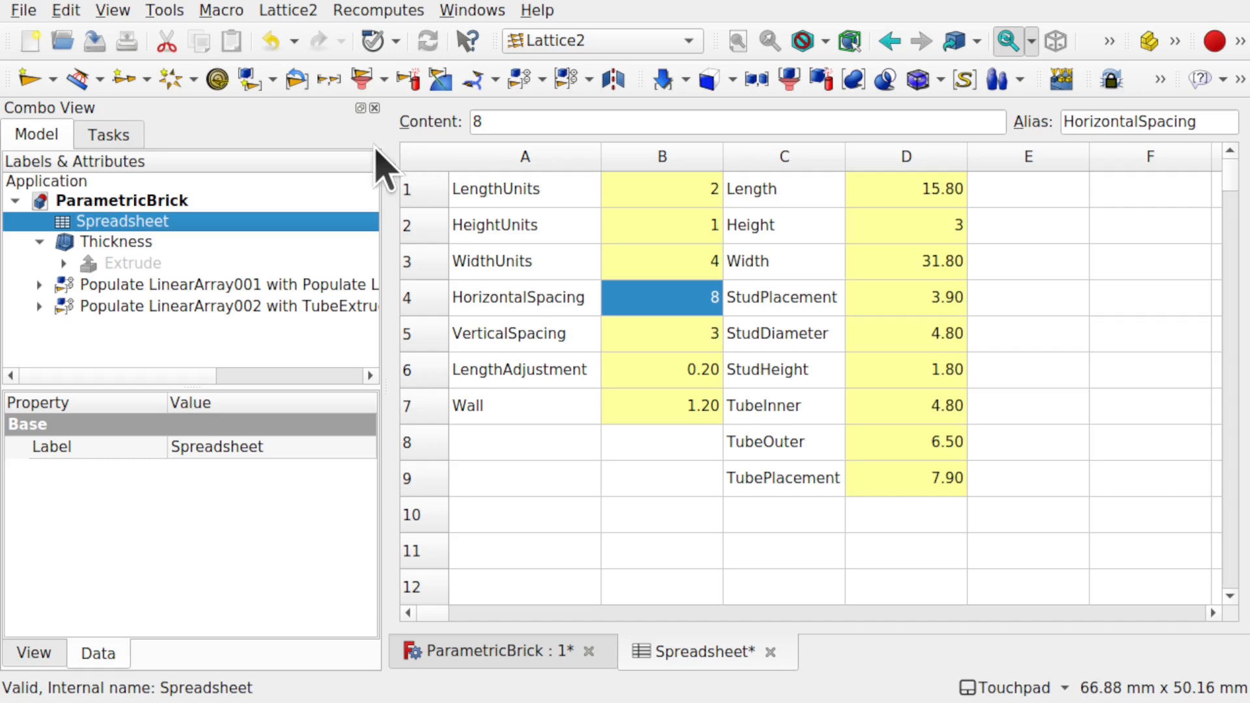
{"action": "left_click", "coordinate": [468, 13]}
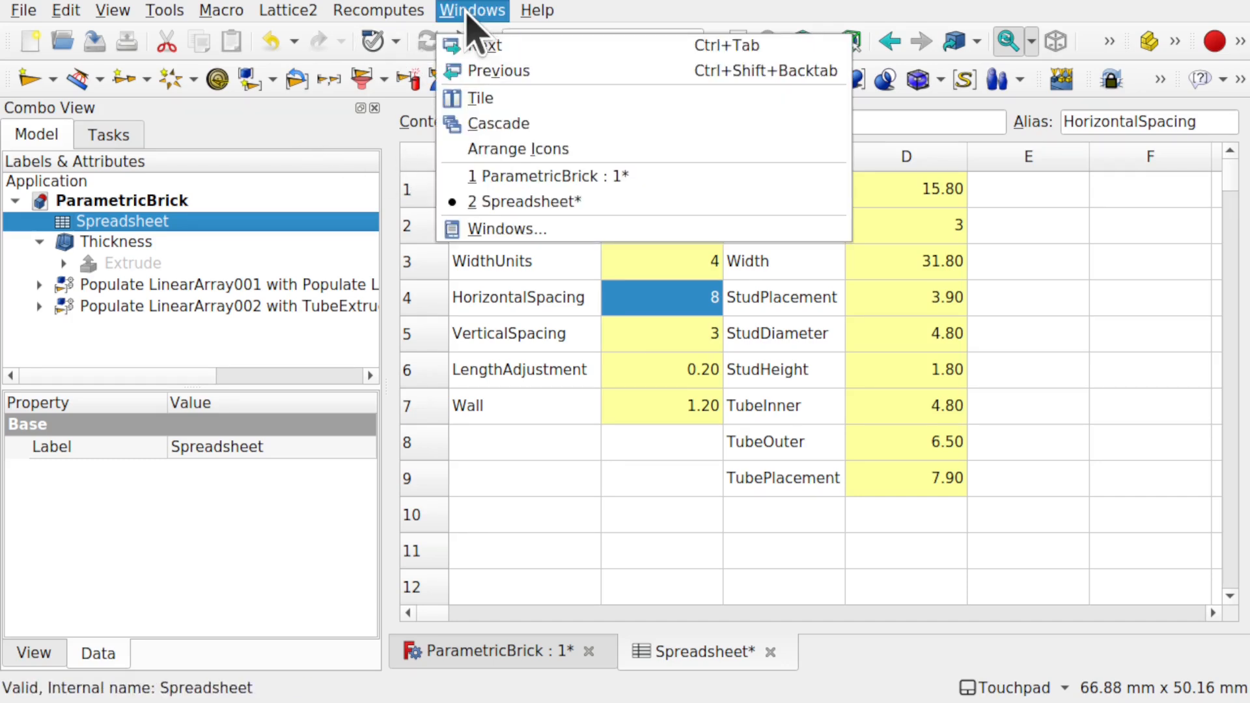
{"action": "left_click", "coordinate": [509, 98]}
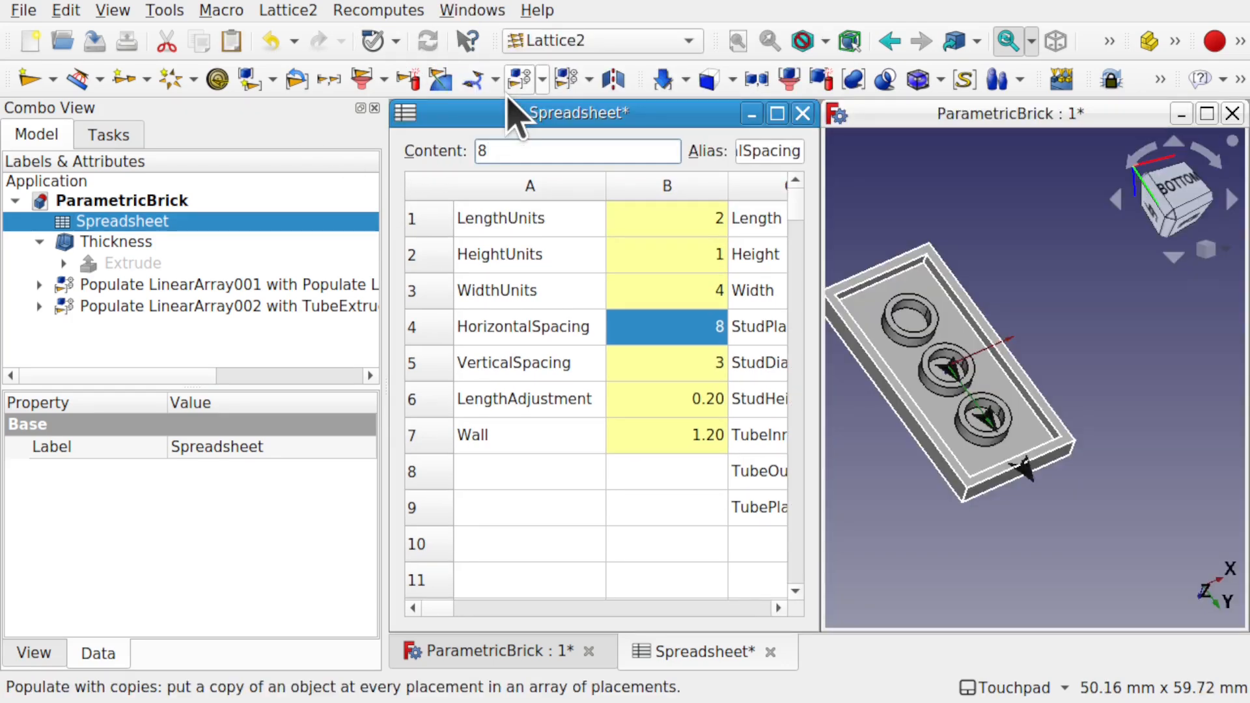
{"action": "middle_click_drag", "start_coordinate": [1042, 358], "coordinate": [1124, 378], "text": "shift"}
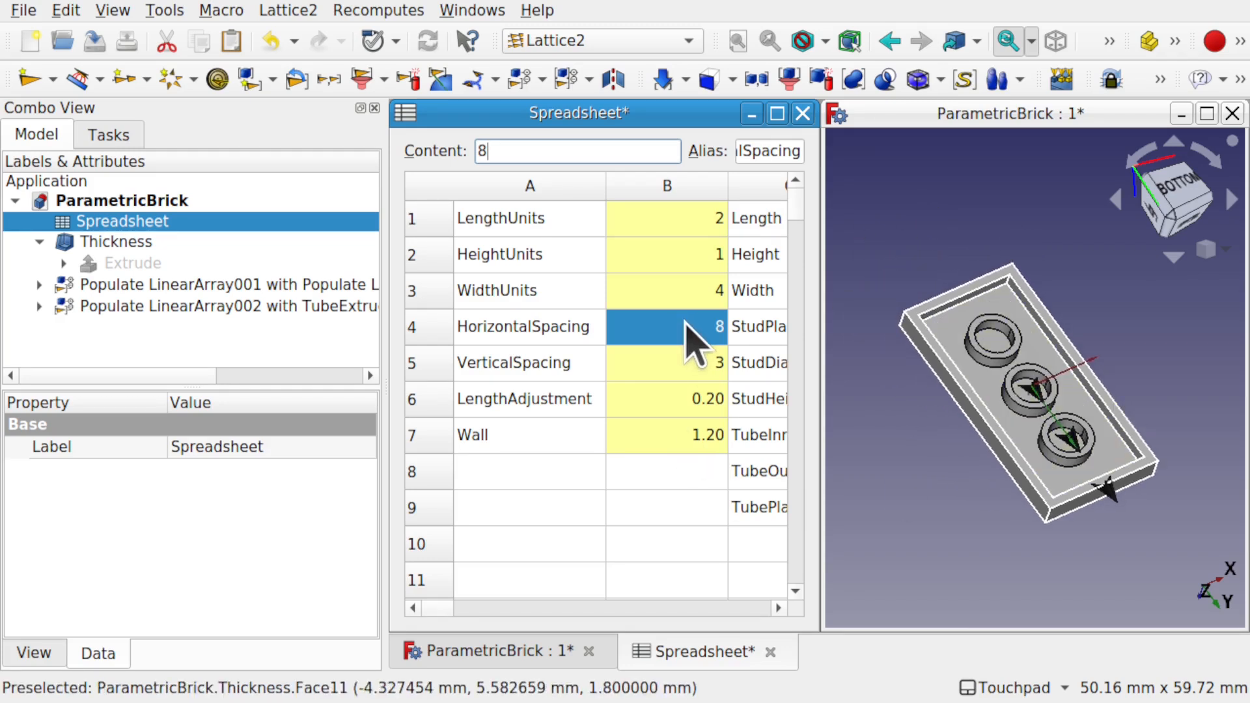
Set WidthUnits to 6 in the spreadsheet to test the tube array.
{"action": "left_click", "coordinate": [660, 294]}
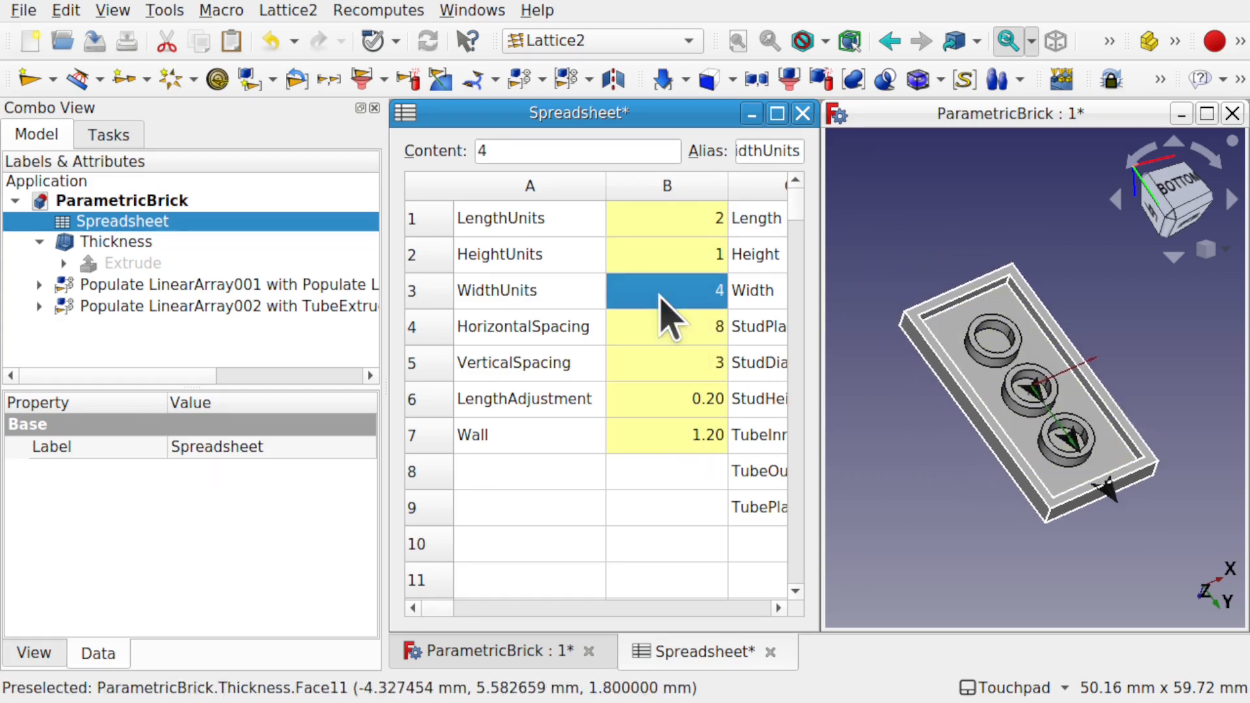
{"action": "double_click", "coordinate": [659, 294]}
{"action": "type", "text": "6"}
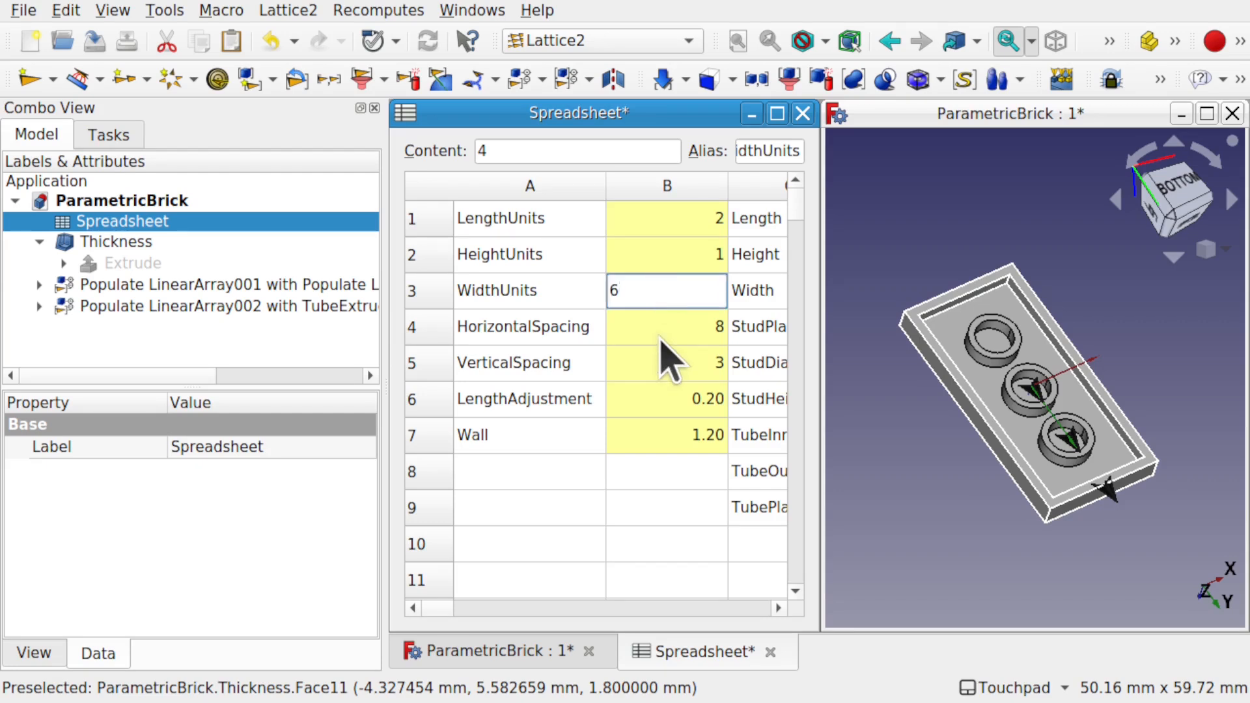
{"action": "key", "text": "Return"}
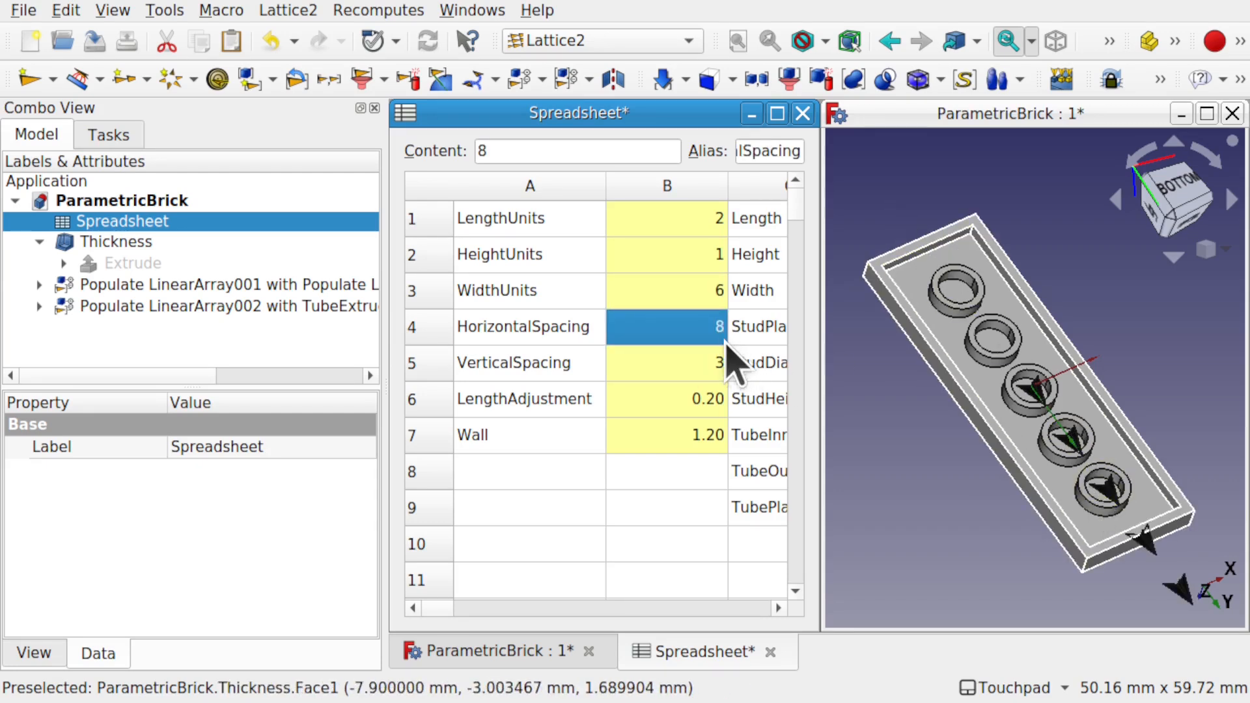
Set WidthUnits to 3 in the spreadsheet to test a narrower brick.
{"action": "double_click", "coordinate": [677, 286]}
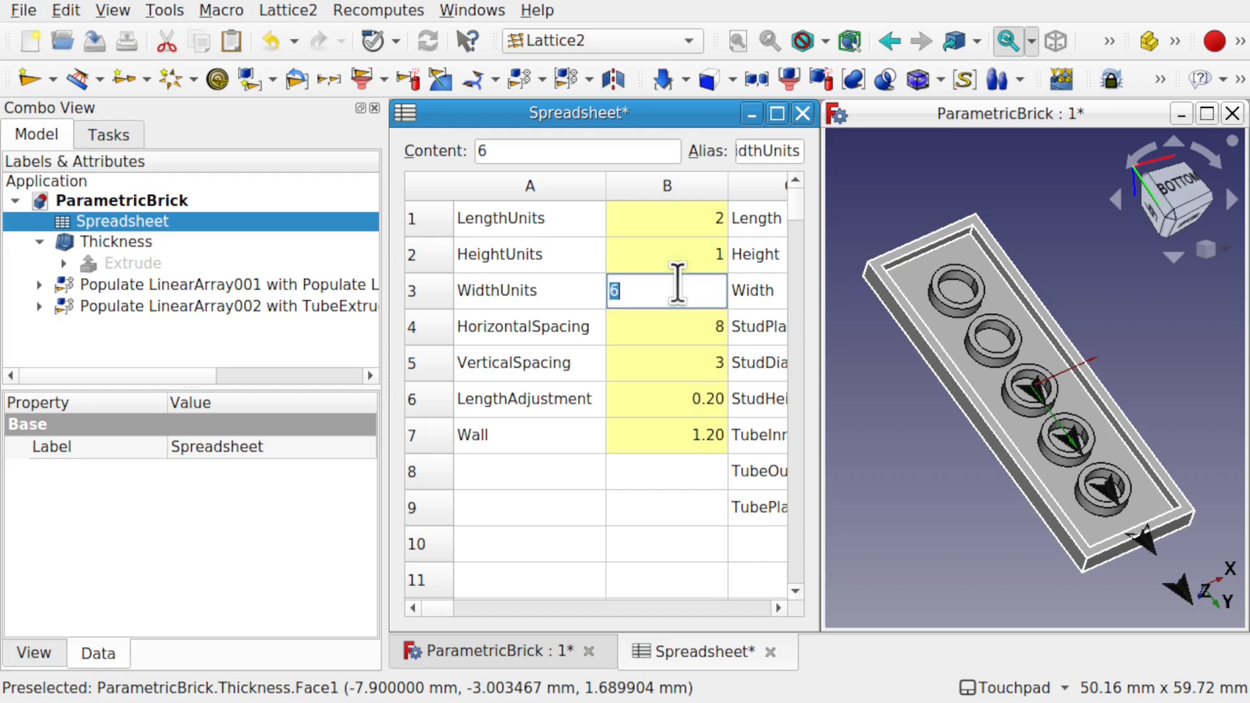
{"action": "type", "text": "3"}
{"action": "key", "text": "Return"}
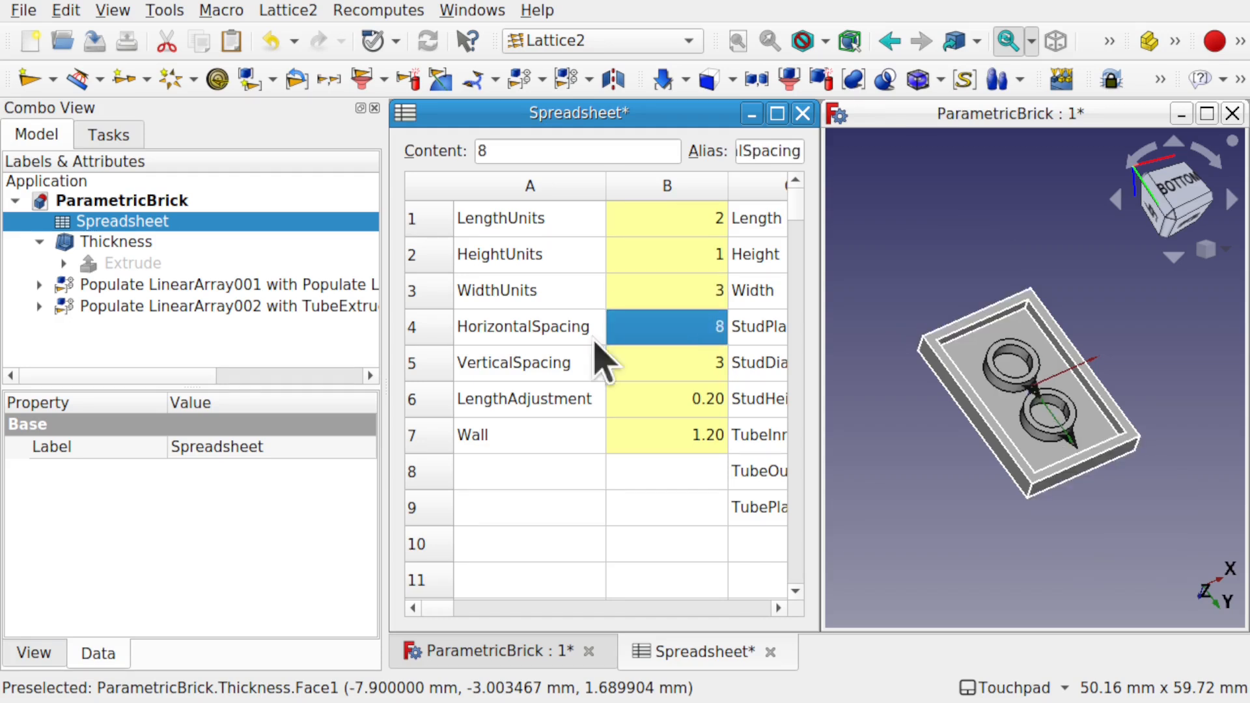
Set WidthUnits to 2 in the spreadsheet to test a square brick.
{"action": "double_click", "coordinate": [683, 291]}
{"action": "type", "text": "2"}
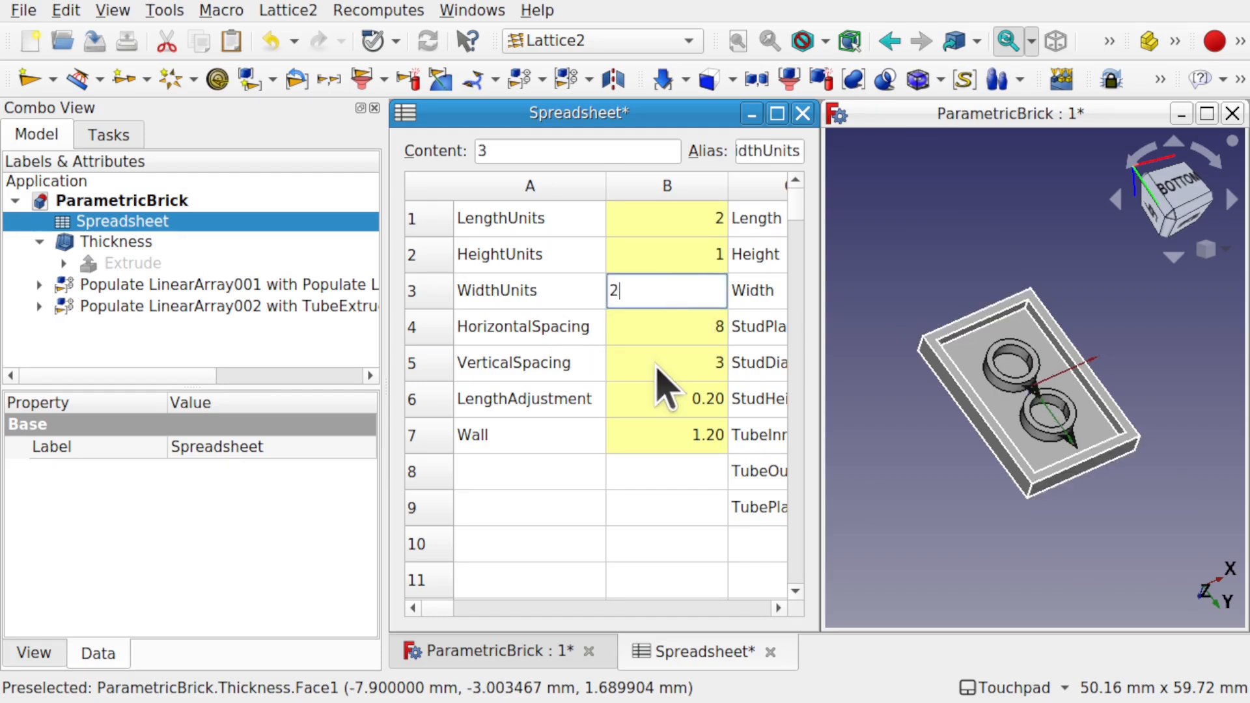
{"action": "left_click", "coordinate": [662, 394]}
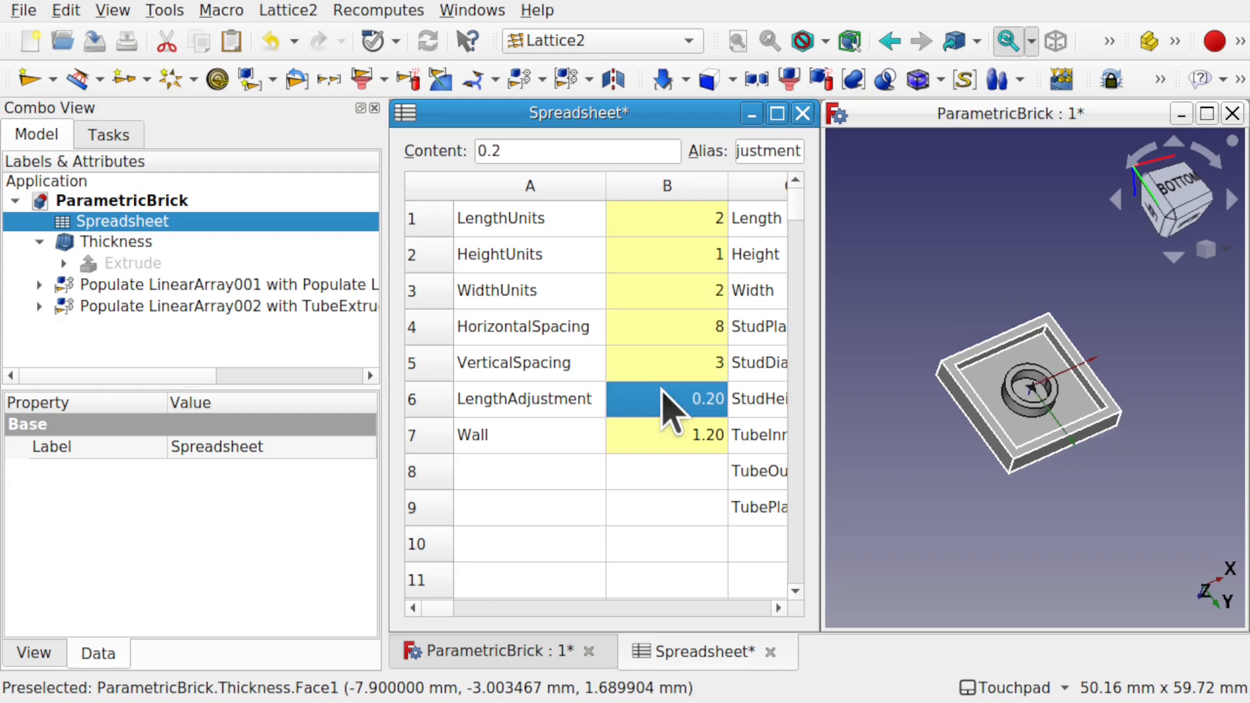
Set WidthUnits to 4 in the spreadsheet and inspect the brick's studs and underside tubes.
{"action": "double_click", "coordinate": [687, 291]}
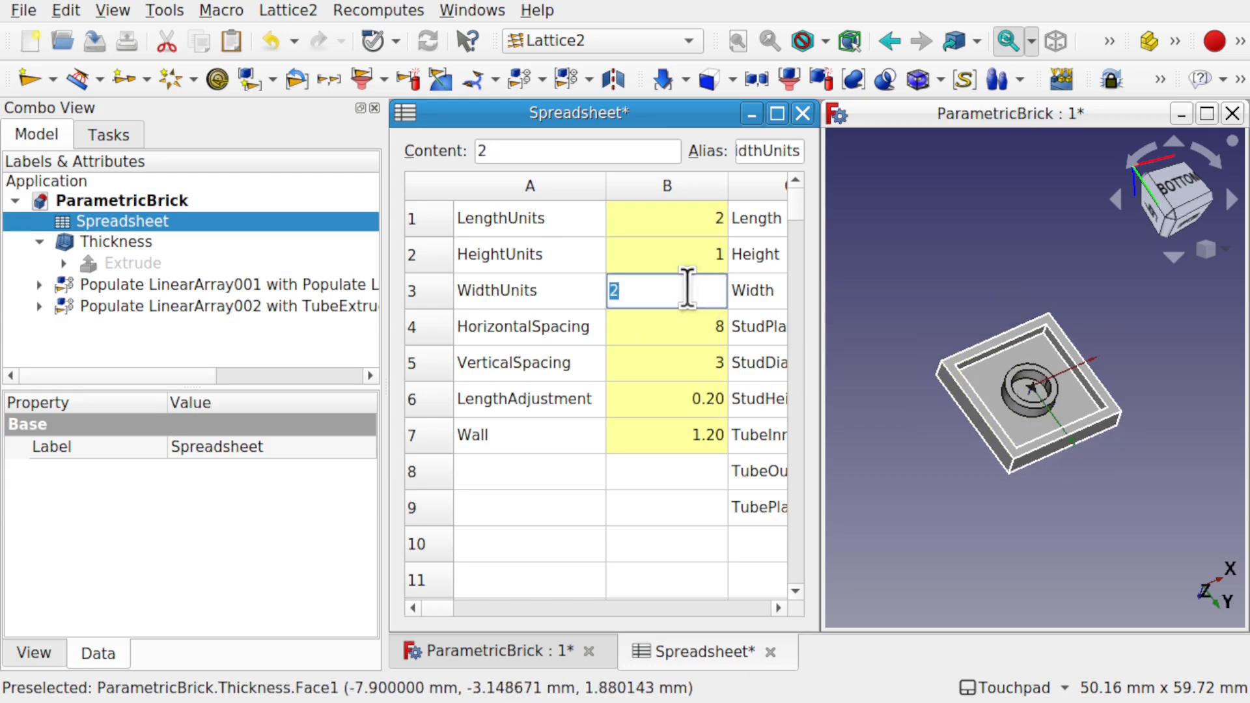
{"action": "key", "text": "Return"}
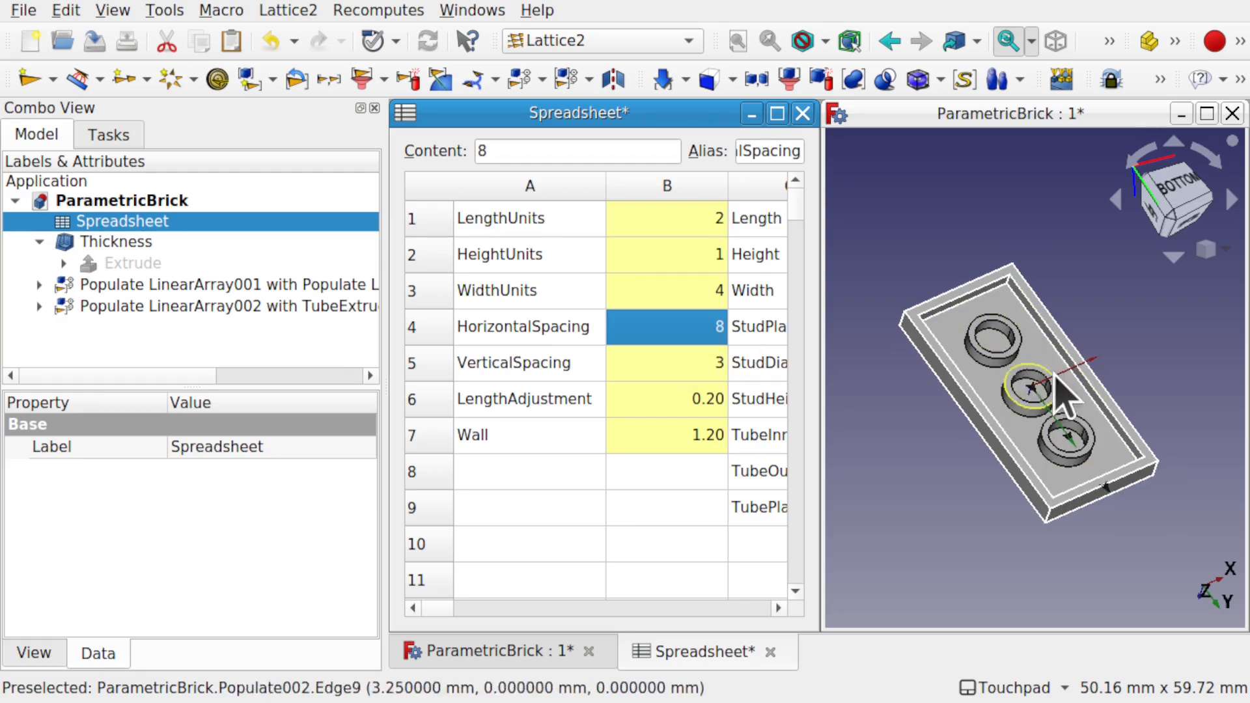
{"action": "key", "text": "2"}
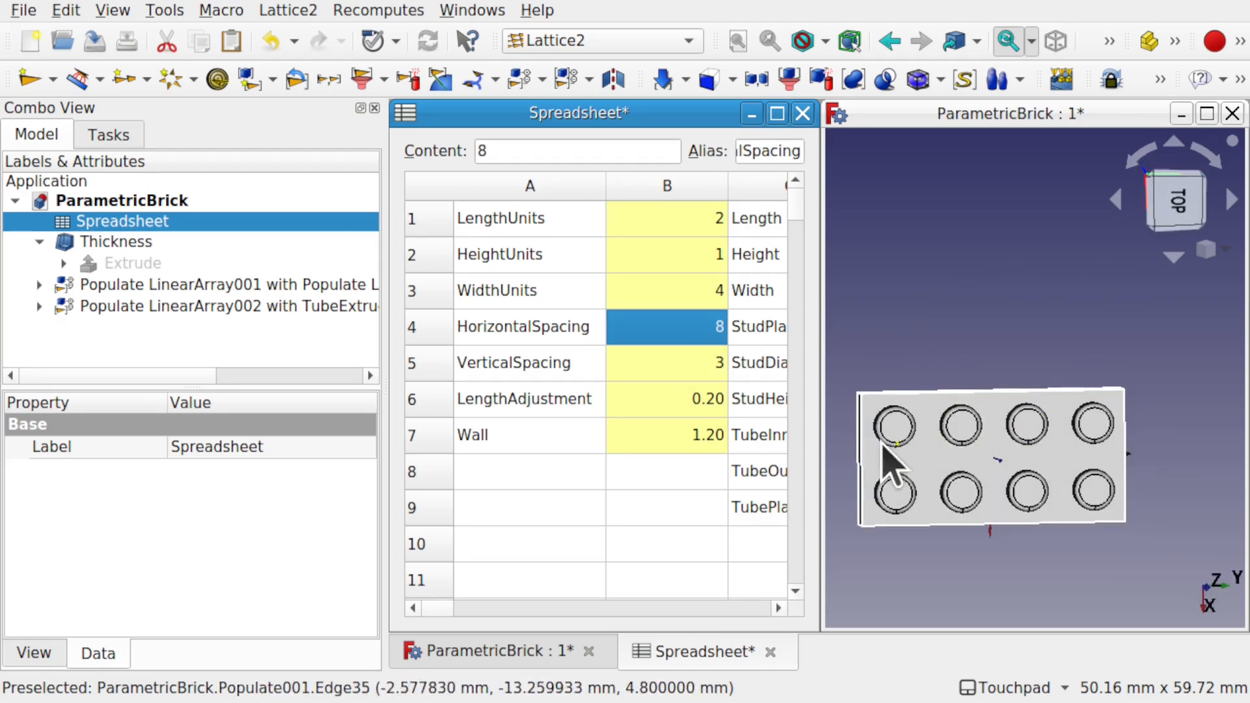
{"action": "left_click_drag", "start_coordinate": [1094, 375], "coordinate": [996, 469], "text": "shift"}
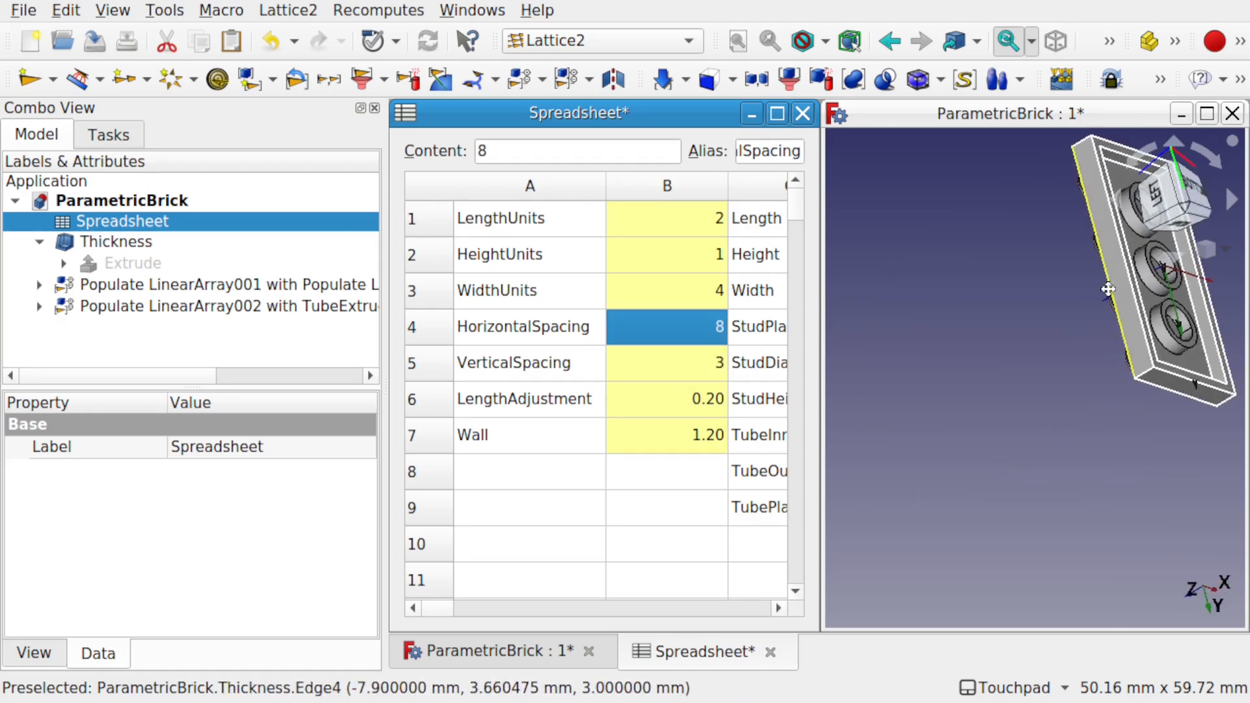
{"action": "left_click_drag", "start_coordinate": [1107, 290], "coordinate": [1048, 449], "text": "shift"}
{"action": "key", "text": "5"}
{"action": "left_click_drag", "start_coordinate": [923, 385], "coordinate": [946, 392], "text": "shift"}
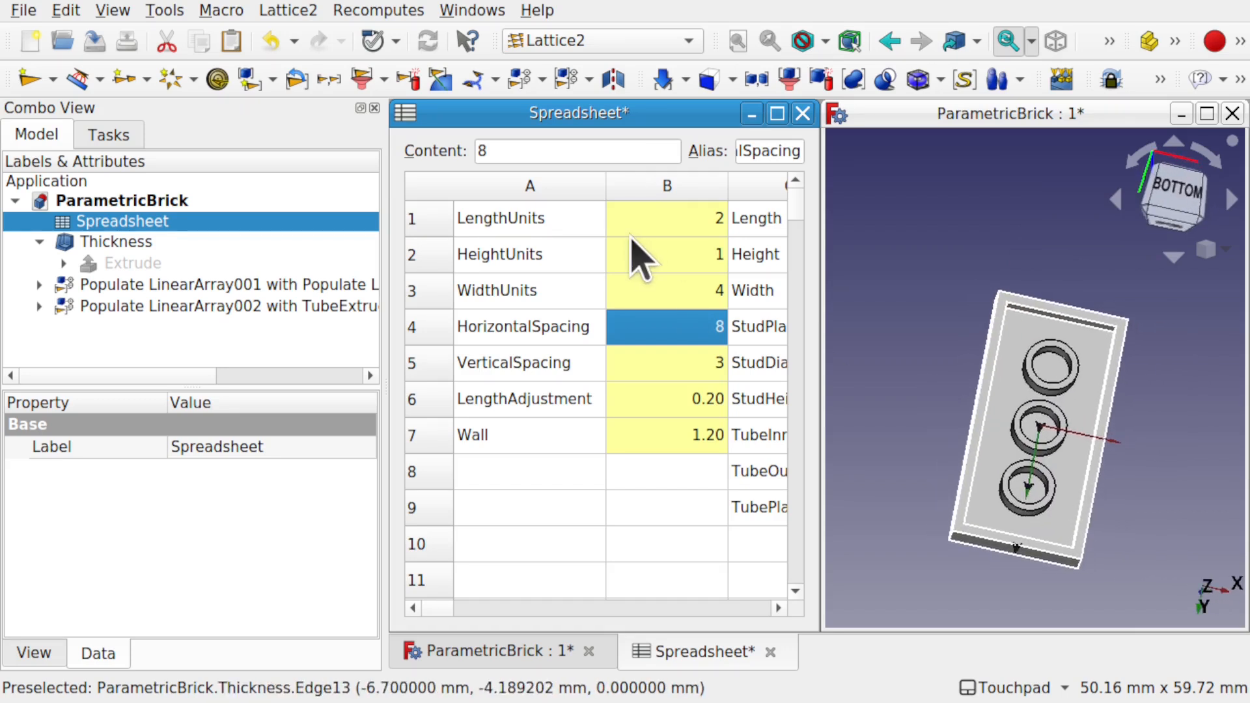
Set LengthUnits to 3 in the spreadsheet to test a longer brick.
{"action": "left_click", "coordinate": [669, 225]}
{"action": "double_click", "coordinate": [668, 224]}
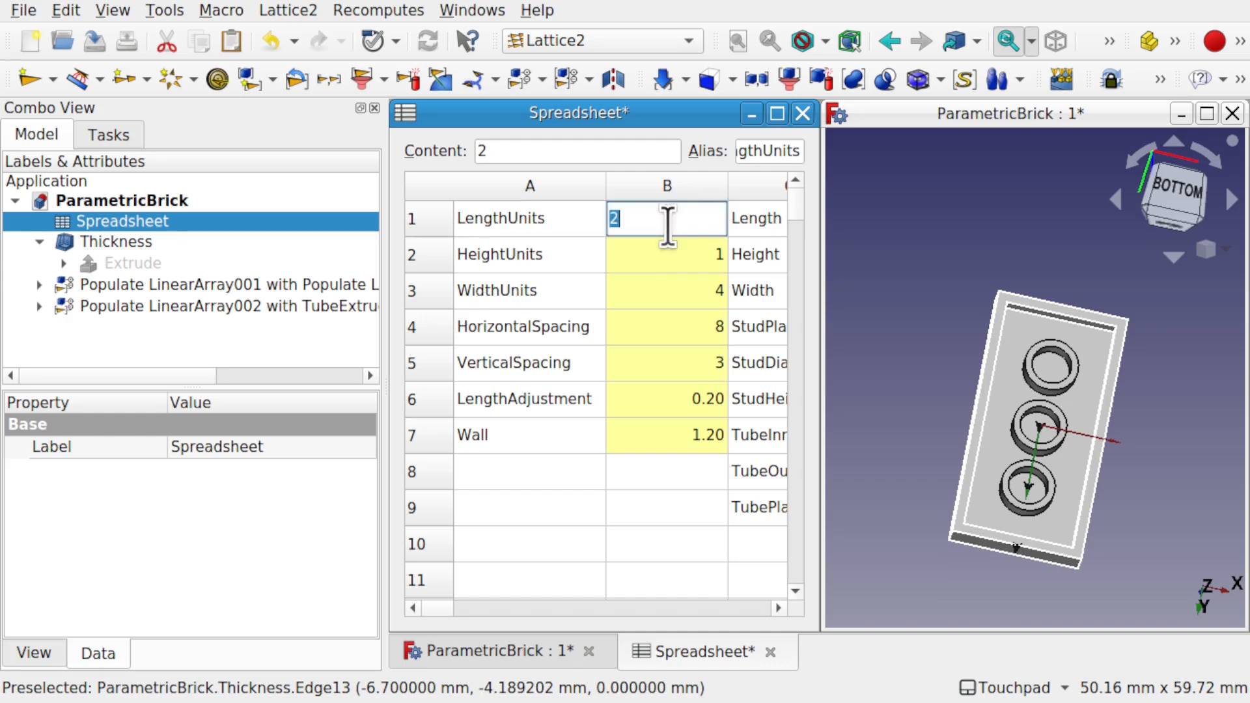
{"action": "left_click", "coordinate": [937, 252]}
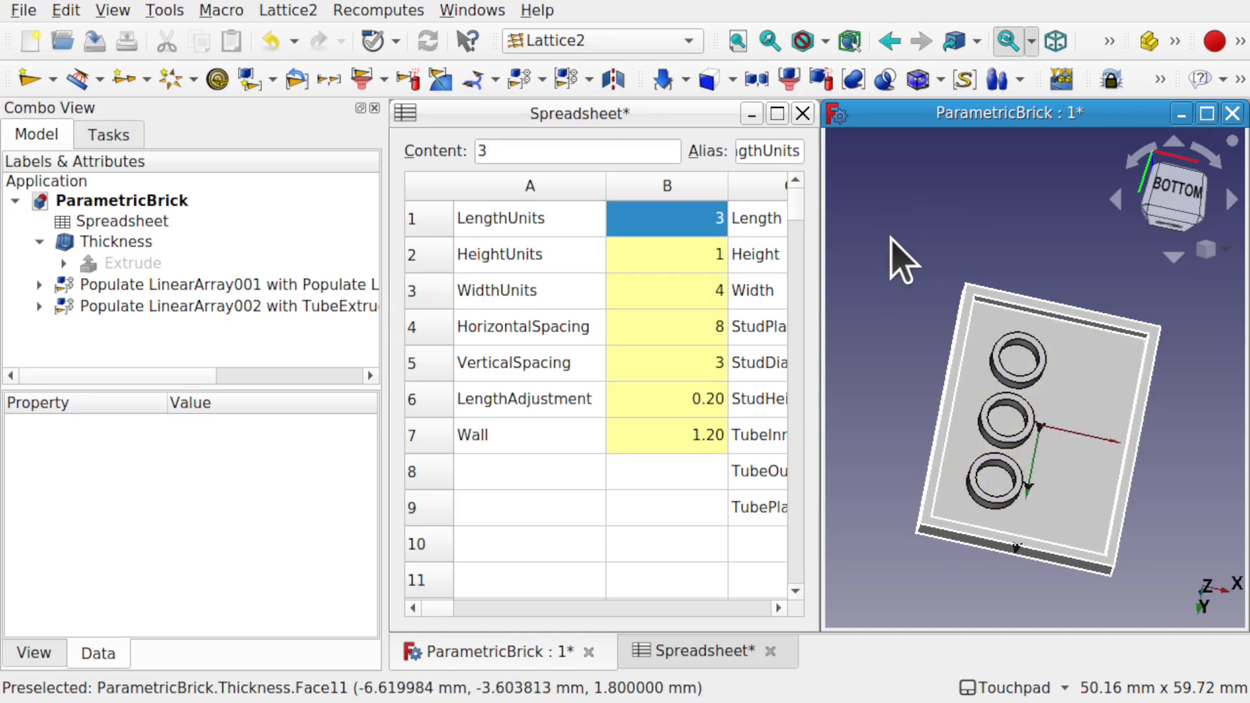
Narrow the model tree area and enlarge the 3D view beside the spreadsheet.
{"action": "left_click_drag", "start_coordinate": [388, 312], "coordinate": [276, 313]}
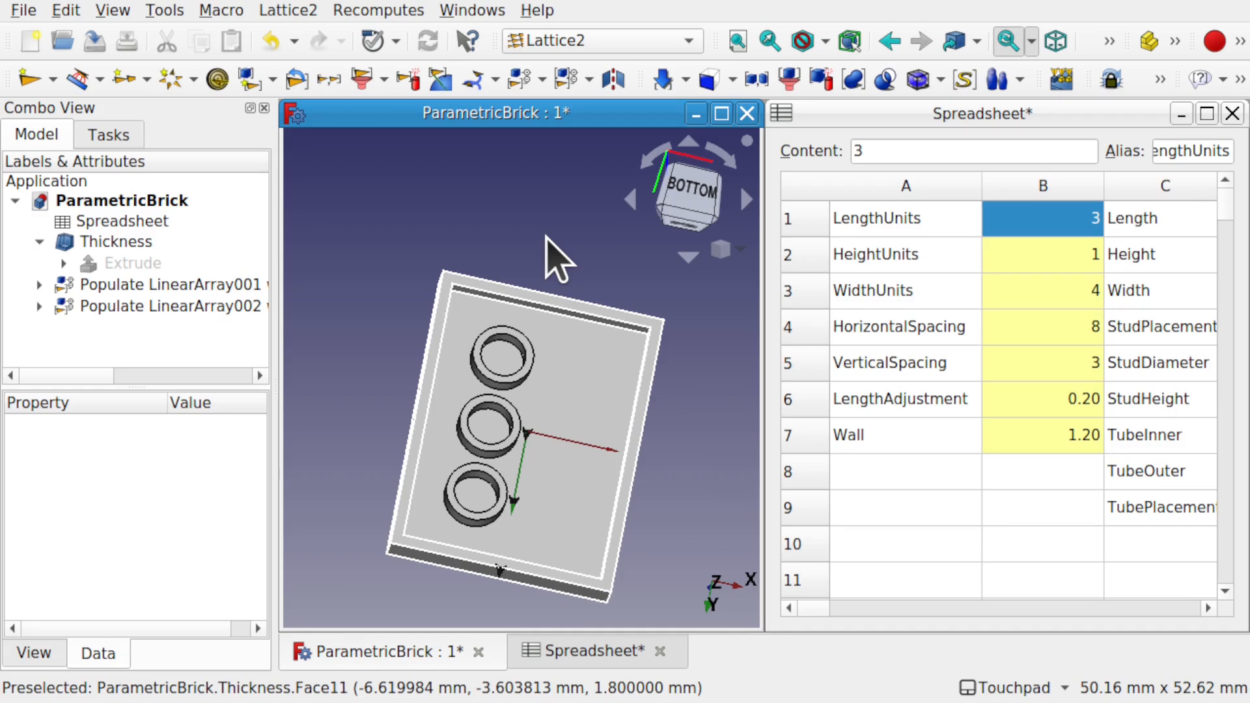
{"action": "left_click_drag", "start_coordinate": [762, 327], "coordinate": [852, 329]}
{"action": "left_click_drag", "start_coordinate": [756, 340], "coordinate": [848, 333]}
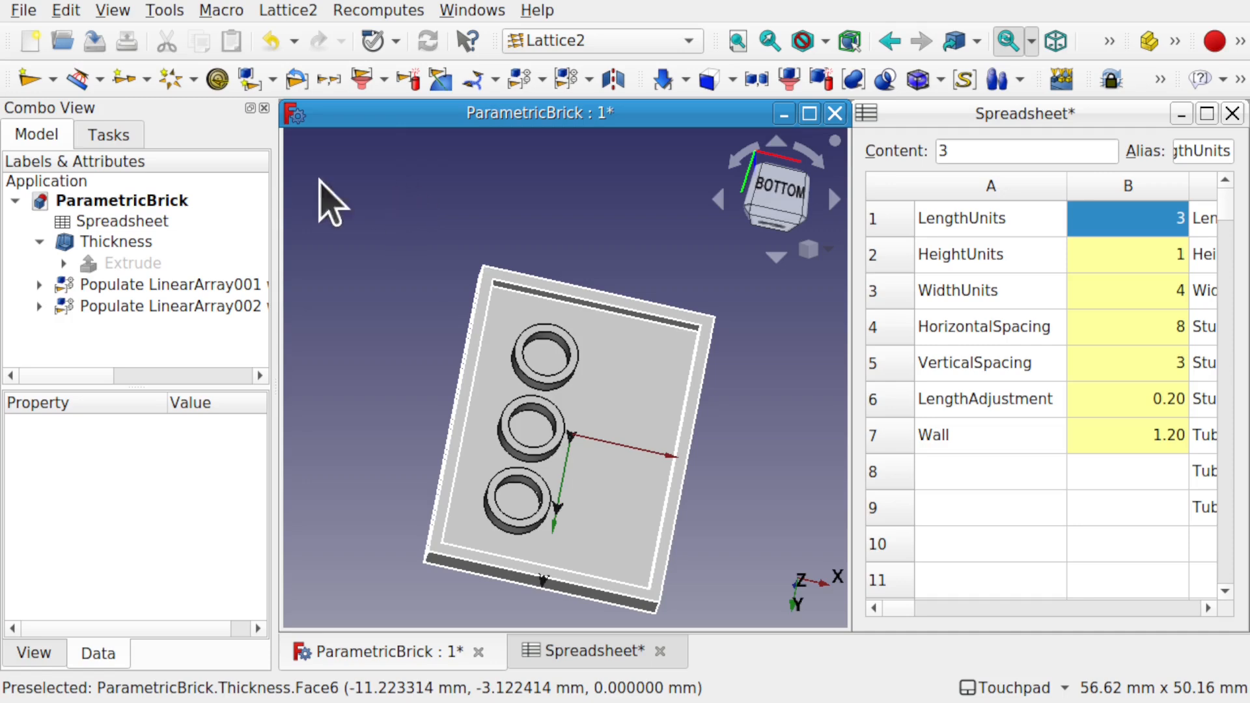
Create a Lattice2 Span / N linear array of placements for repeating the tube row along the brick's length.
{"action": "left_click", "coordinate": [280, 12]}
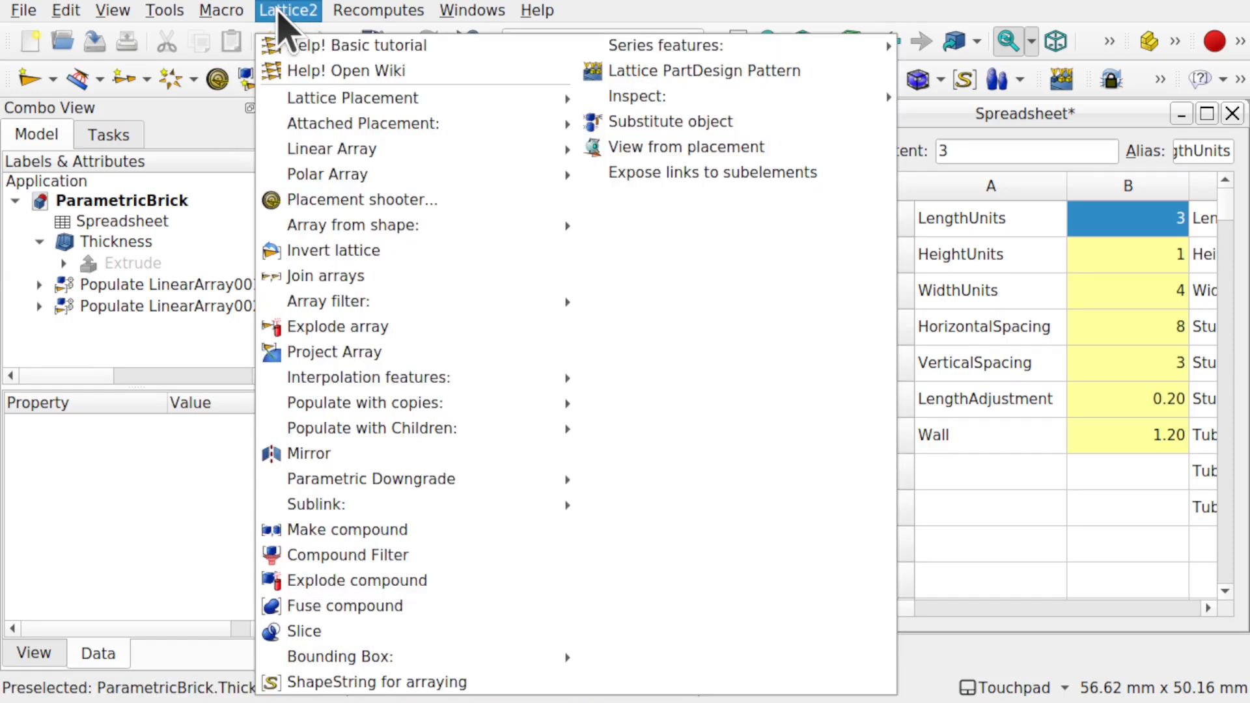
{"action": "mouse_move", "coordinate": [390, 149]}
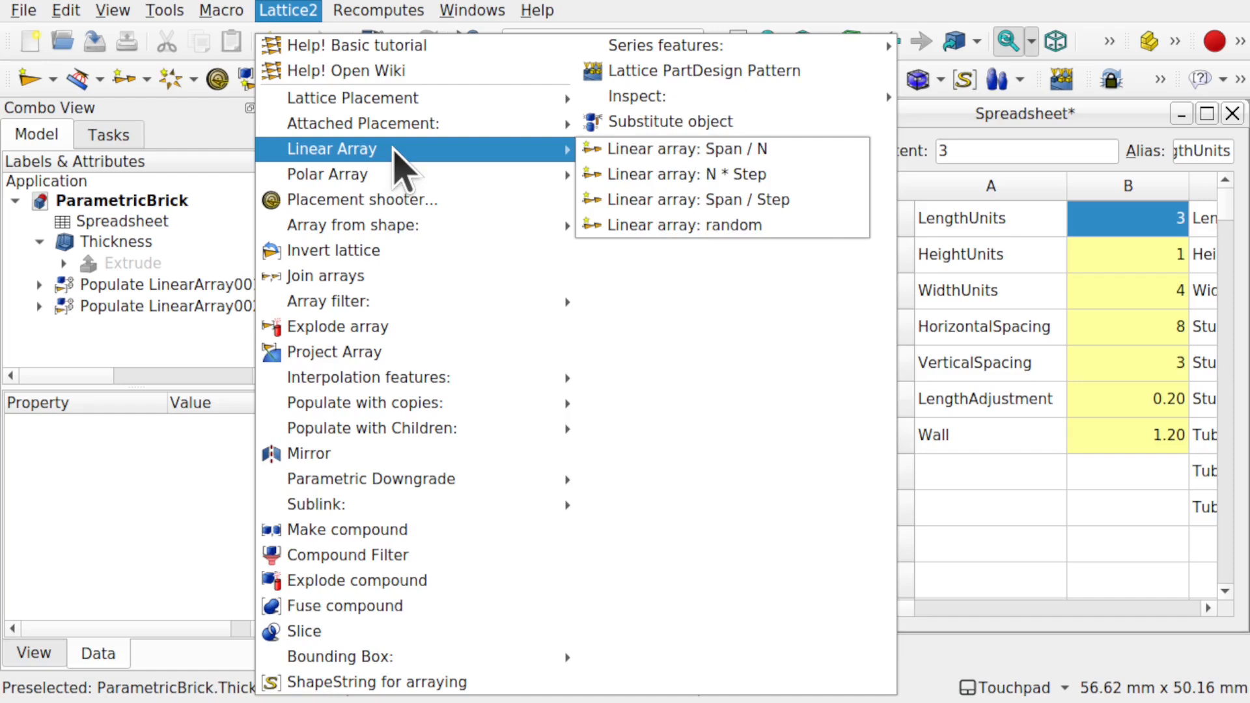
{"action": "left_click", "coordinate": [642, 151]}
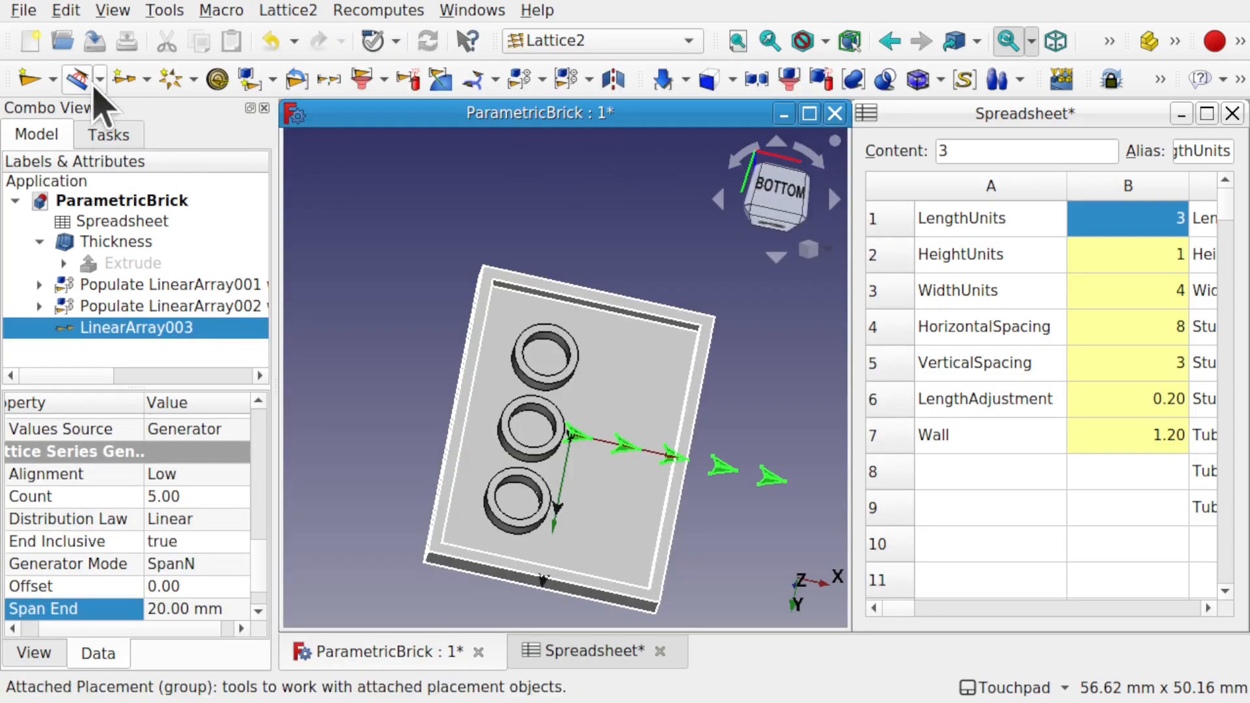
{"action": "left_click", "coordinate": [146, 80]}
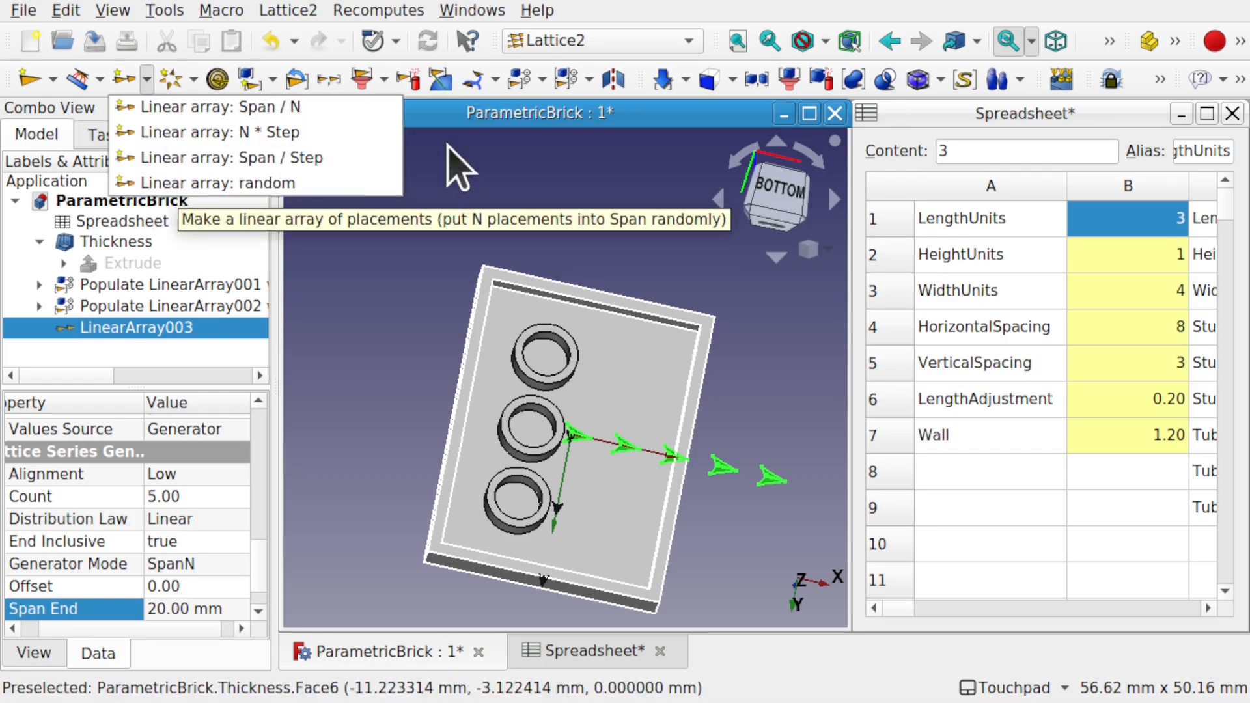
{"action": "left_click", "coordinate": [508, 199]}
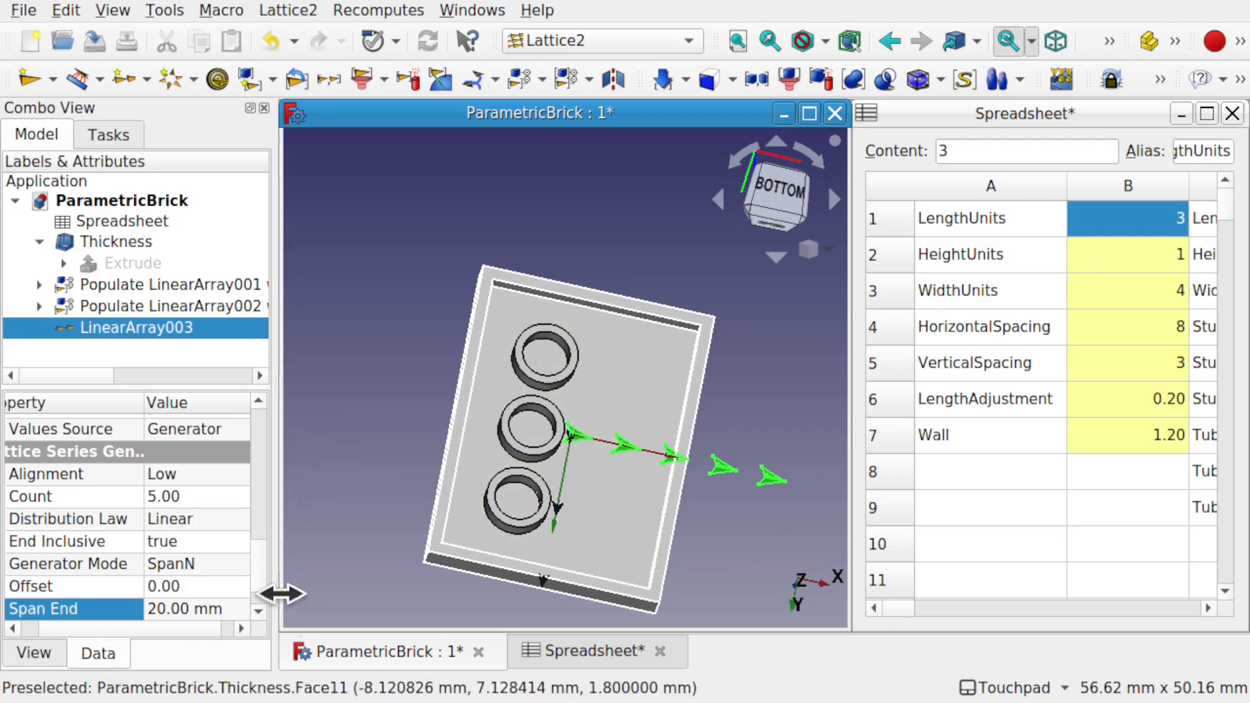
{"action": "scroll", "coordinate": [250, 572], "scroll_direction": "down", "scroll_amount": 1}
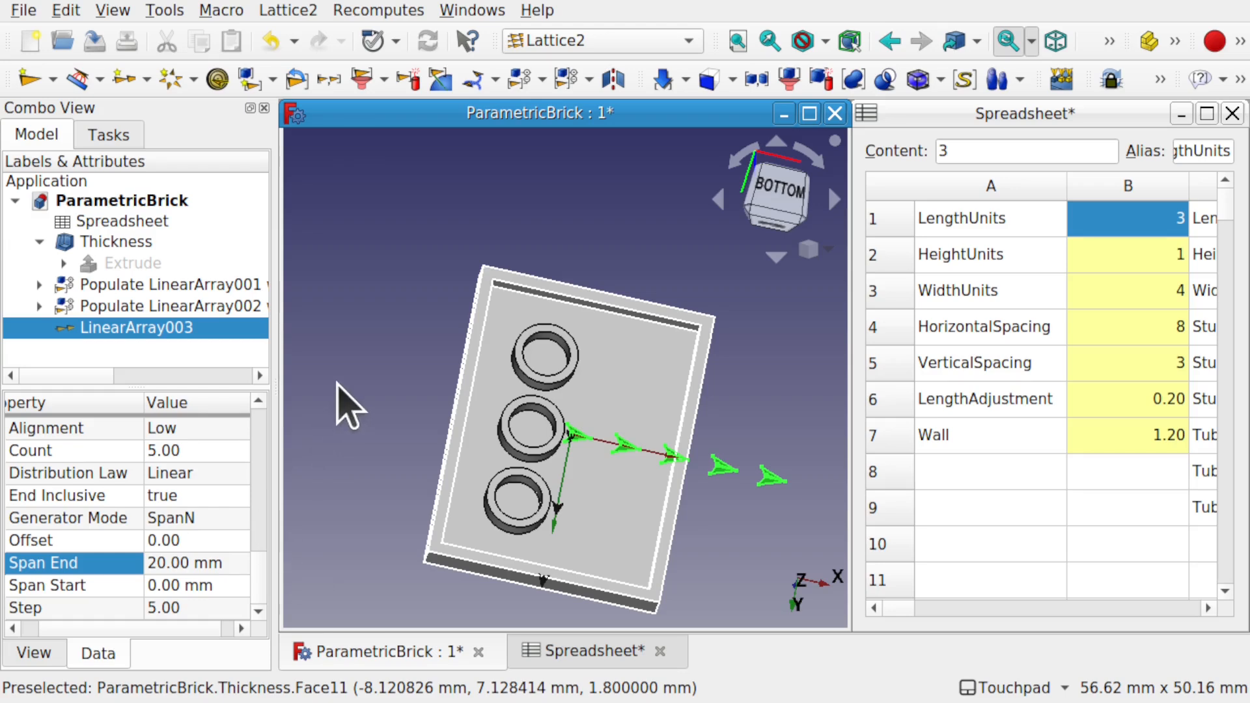
{"action": "left_click", "coordinate": [349, 402]}
Populate the new linear array with copies of the existing tube row using Populate with copies: Build Array.
{"action": "left_click", "coordinate": [182, 306]}
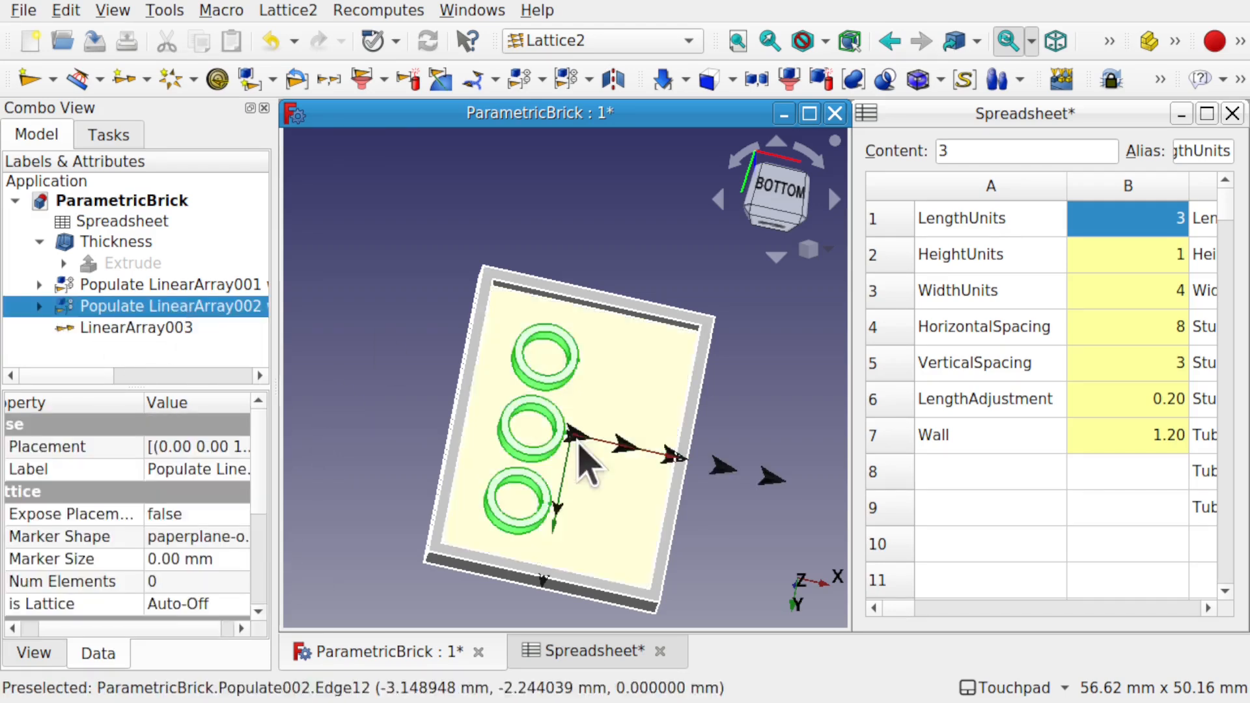
{"action": "left_click", "coordinate": [134, 328], "text": "ctrl"}
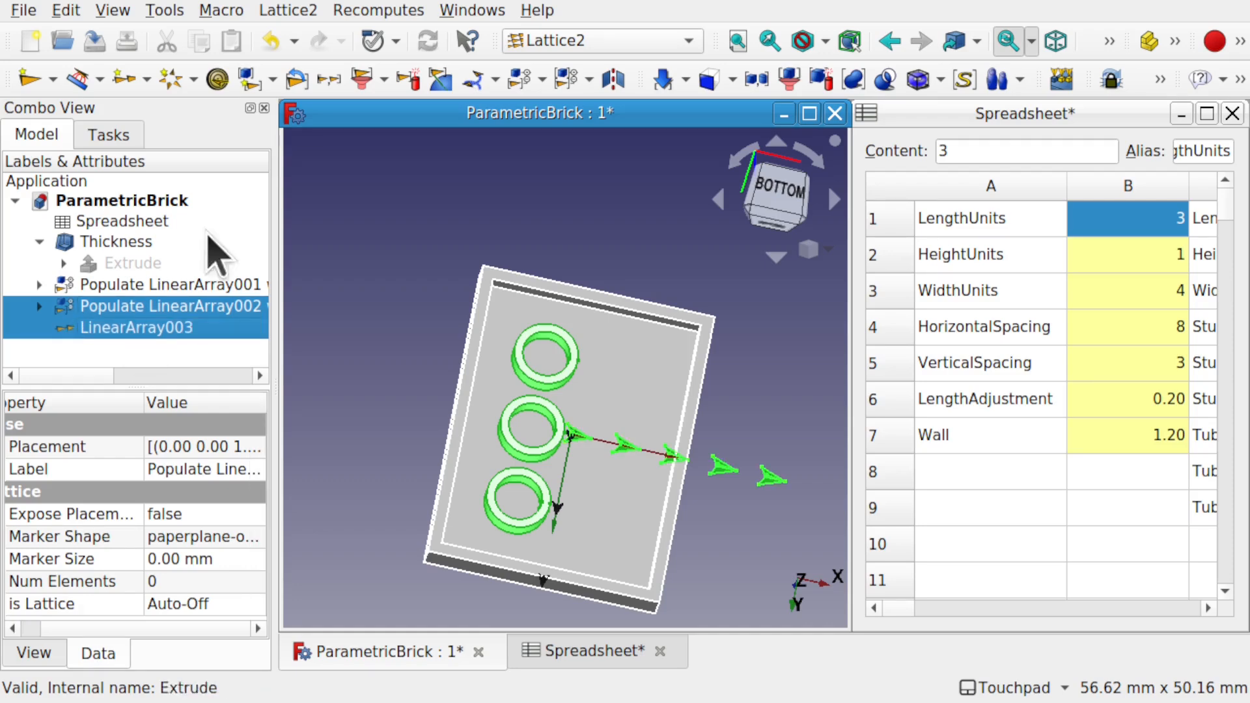
{"action": "left_click", "coordinate": [288, 12]}
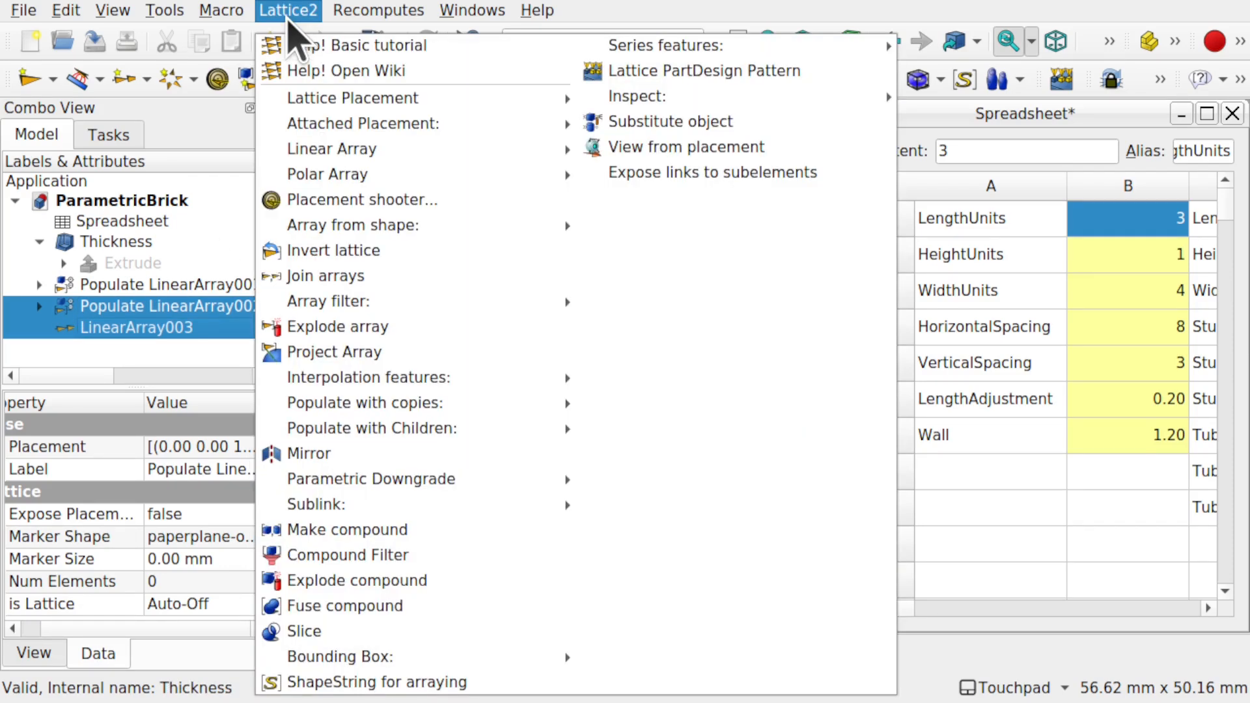
{"action": "mouse_move", "coordinate": [430, 405]}
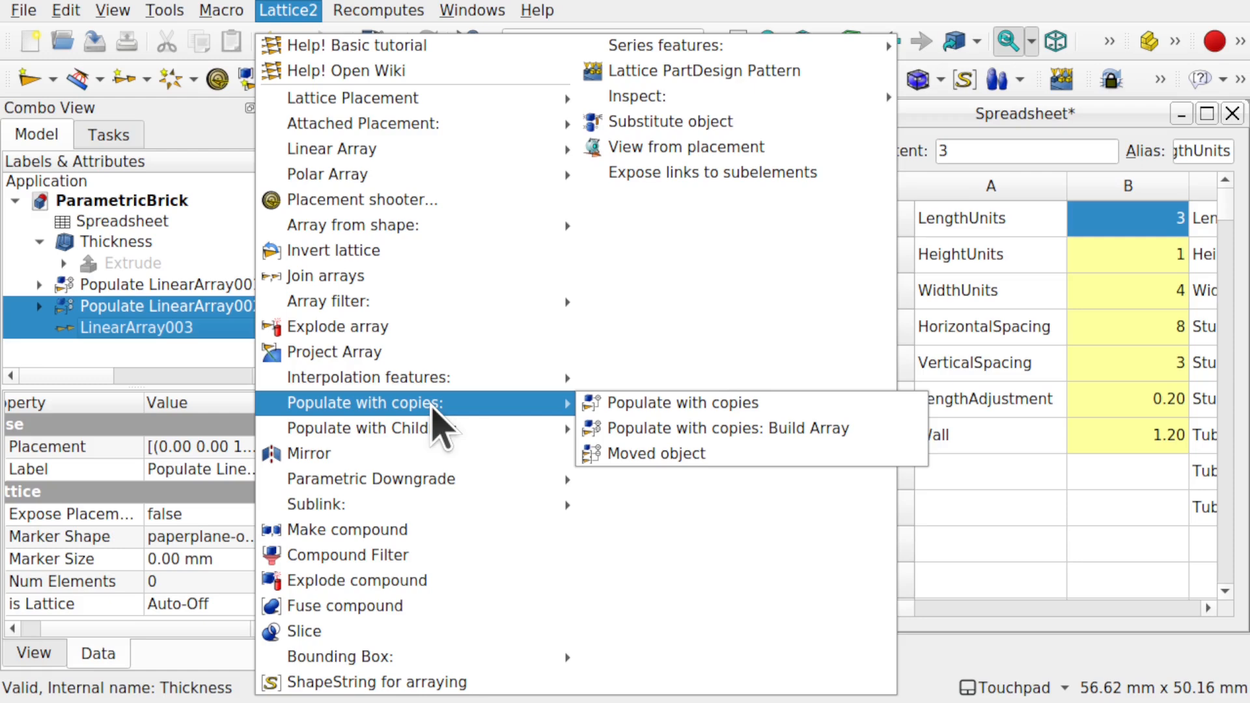
{"action": "left_click", "coordinate": [664, 428]}
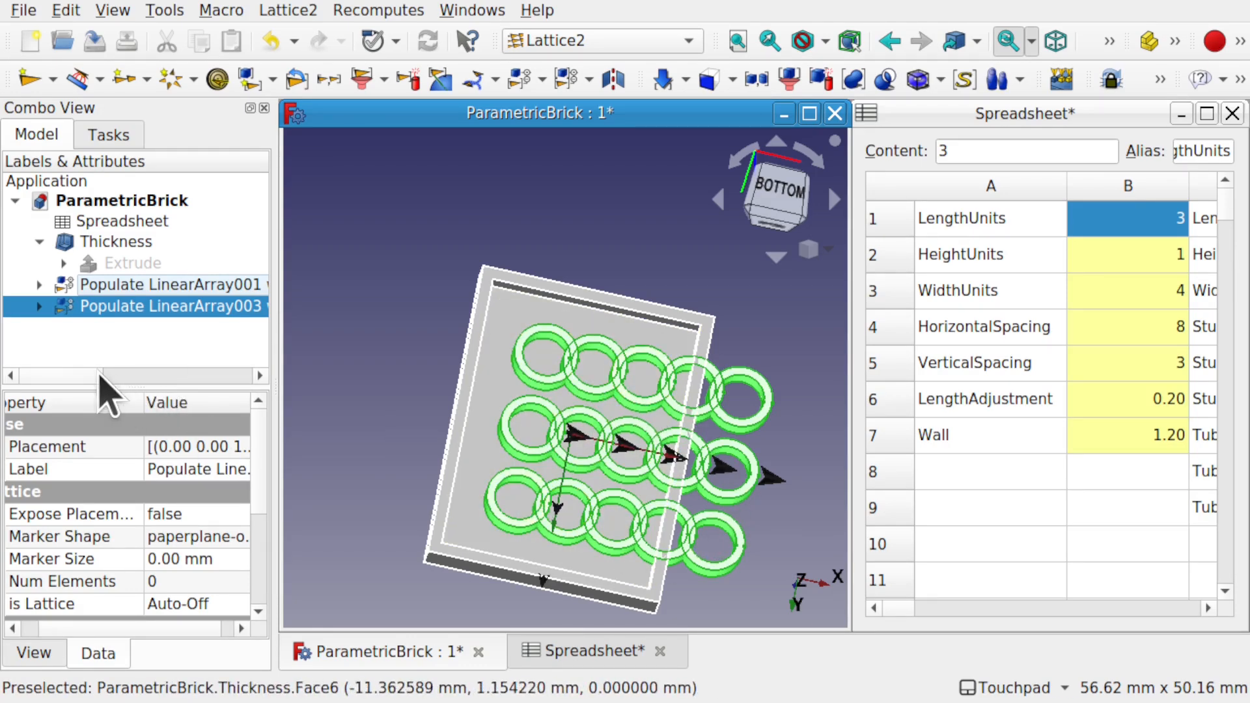
Set the Count of LinearArray003 to the formula Spreadsheet.LengthUnits-1.
{"action": "left_click", "coordinate": [39, 305]}
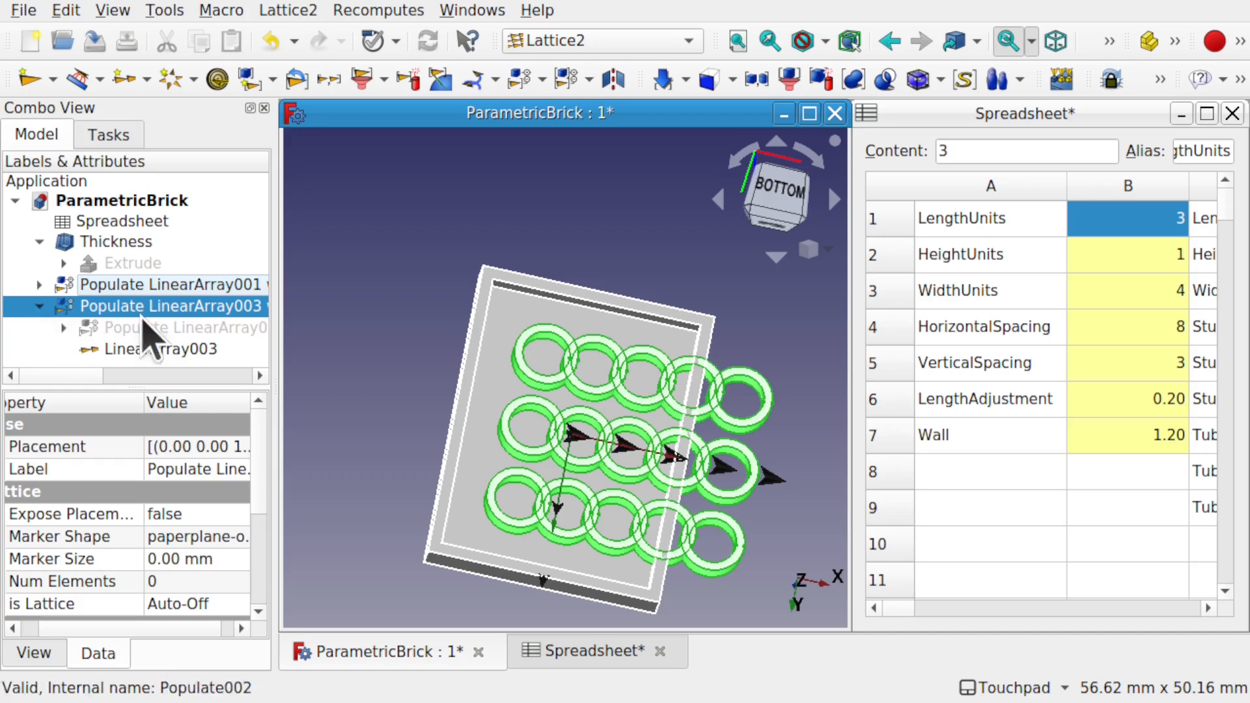
{"action": "left_click", "coordinate": [183, 350]}
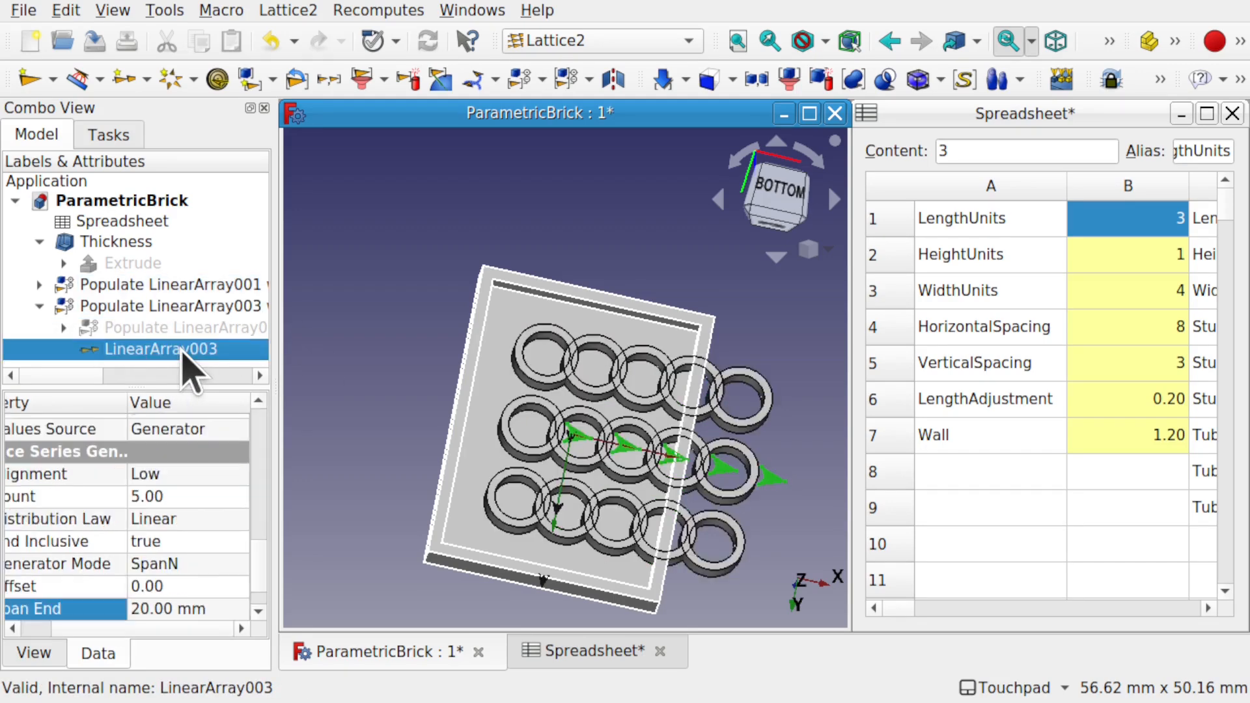
{"action": "left_click_drag", "start_coordinate": [276, 558], "coordinate": [326, 555]}
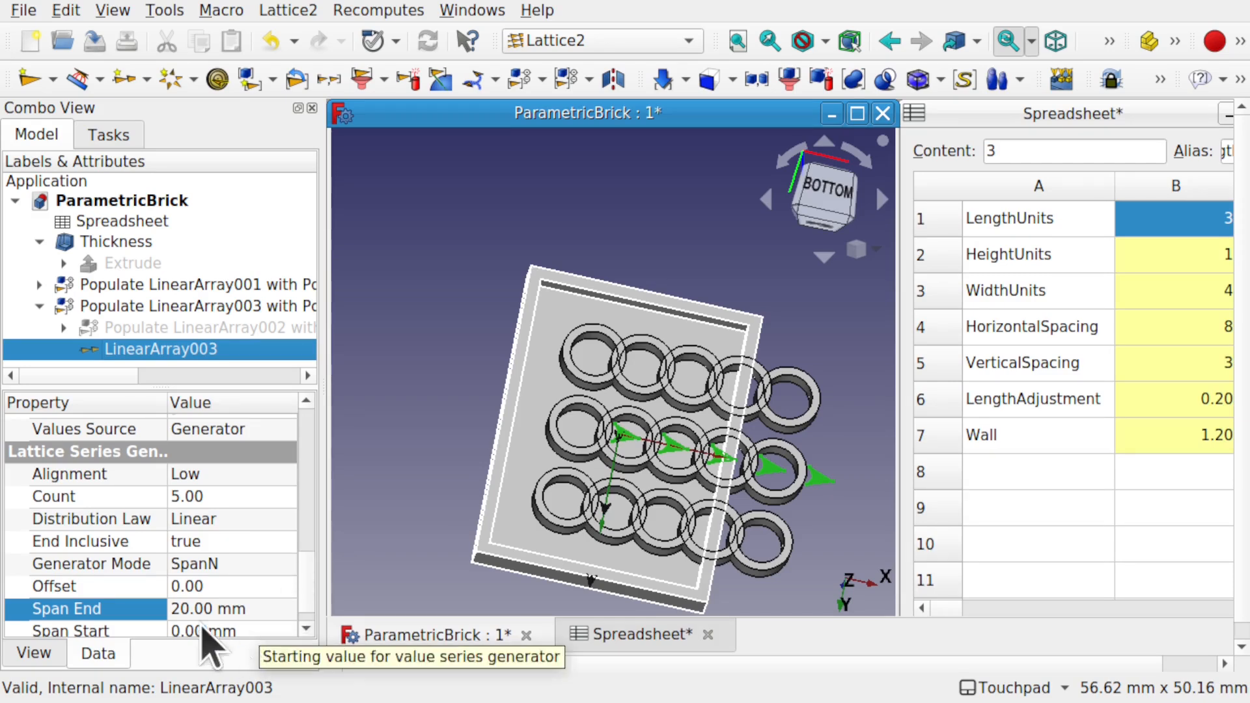
{"action": "left_click", "coordinate": [274, 499]}
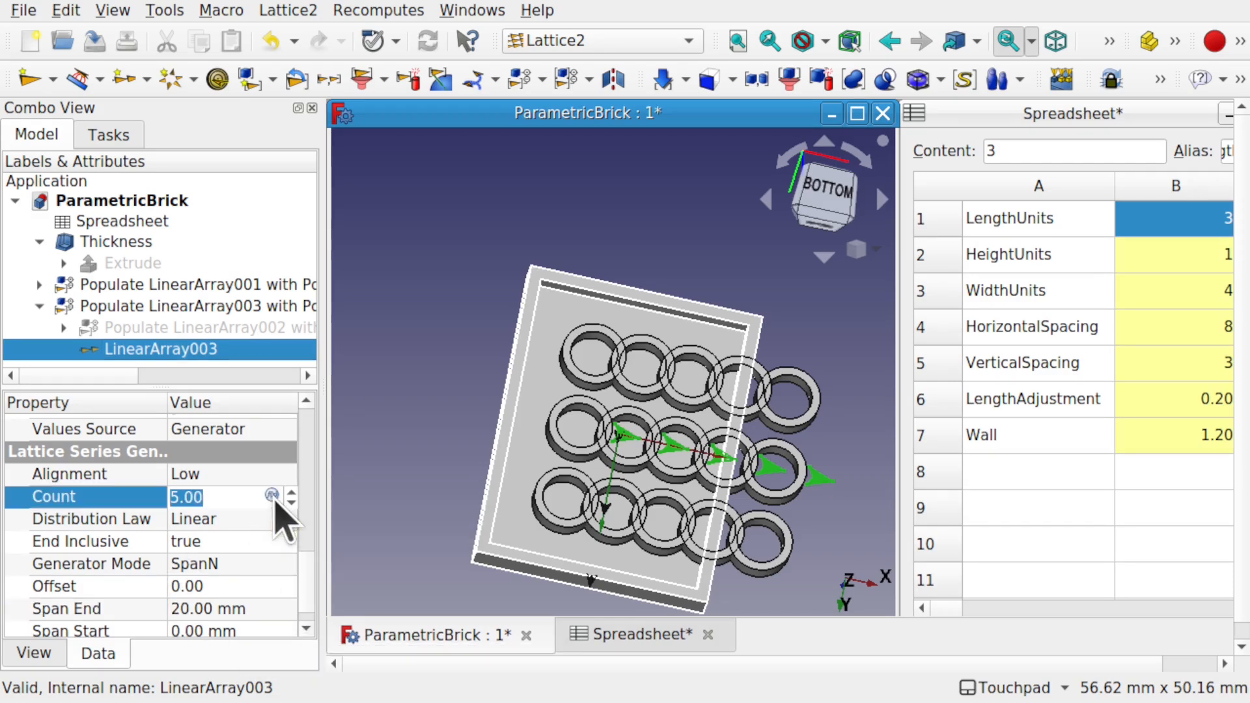
{"action": "left_click", "coordinate": [272, 496]}
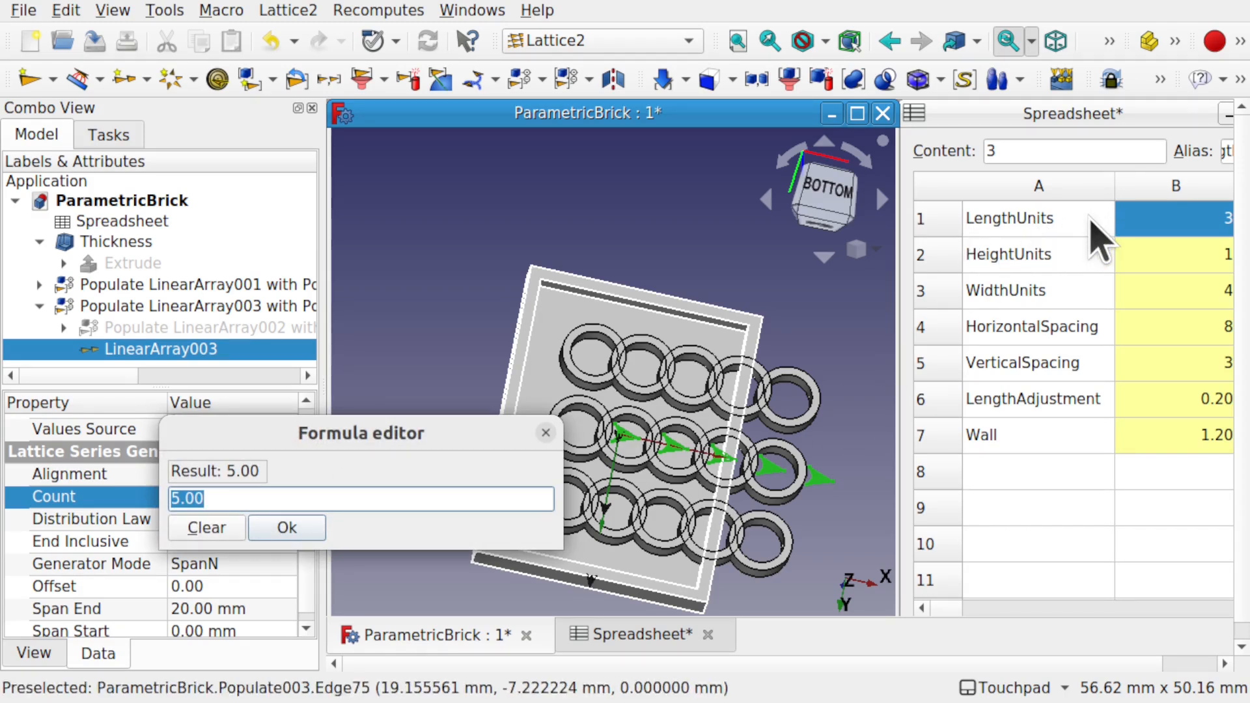
{"action": "type", "text": "spread"}
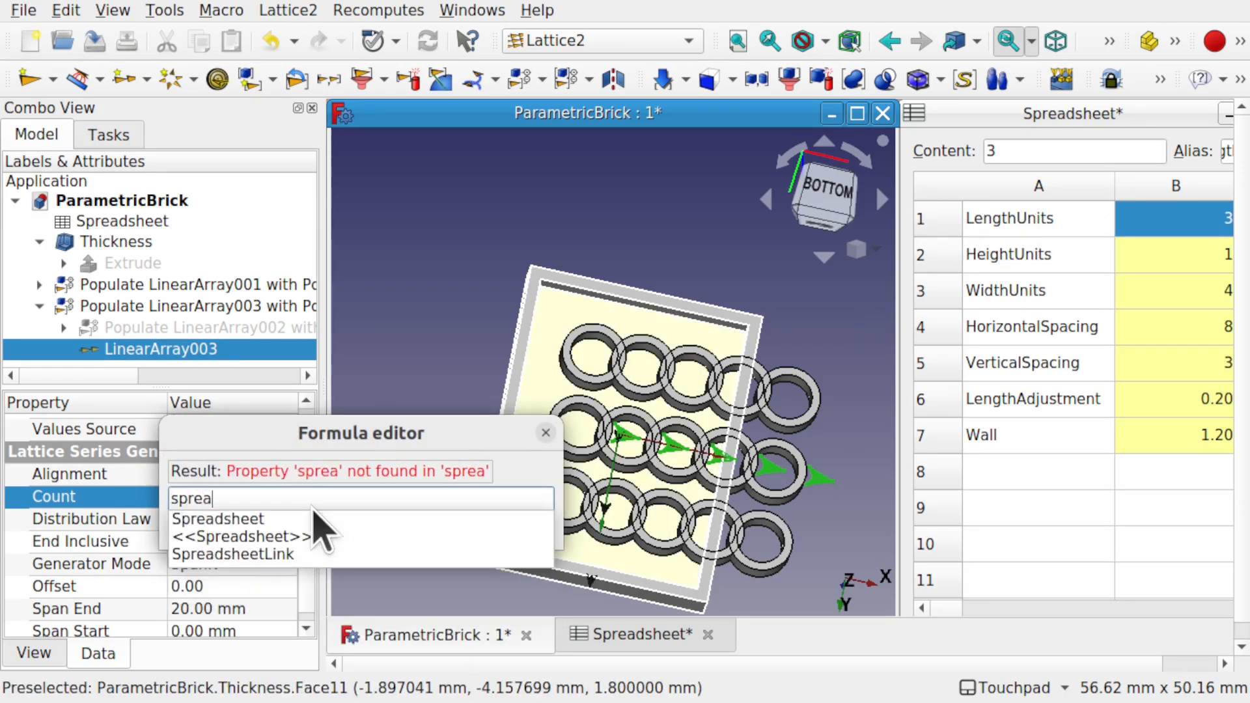
{"action": "left_click", "coordinate": [271, 518]}
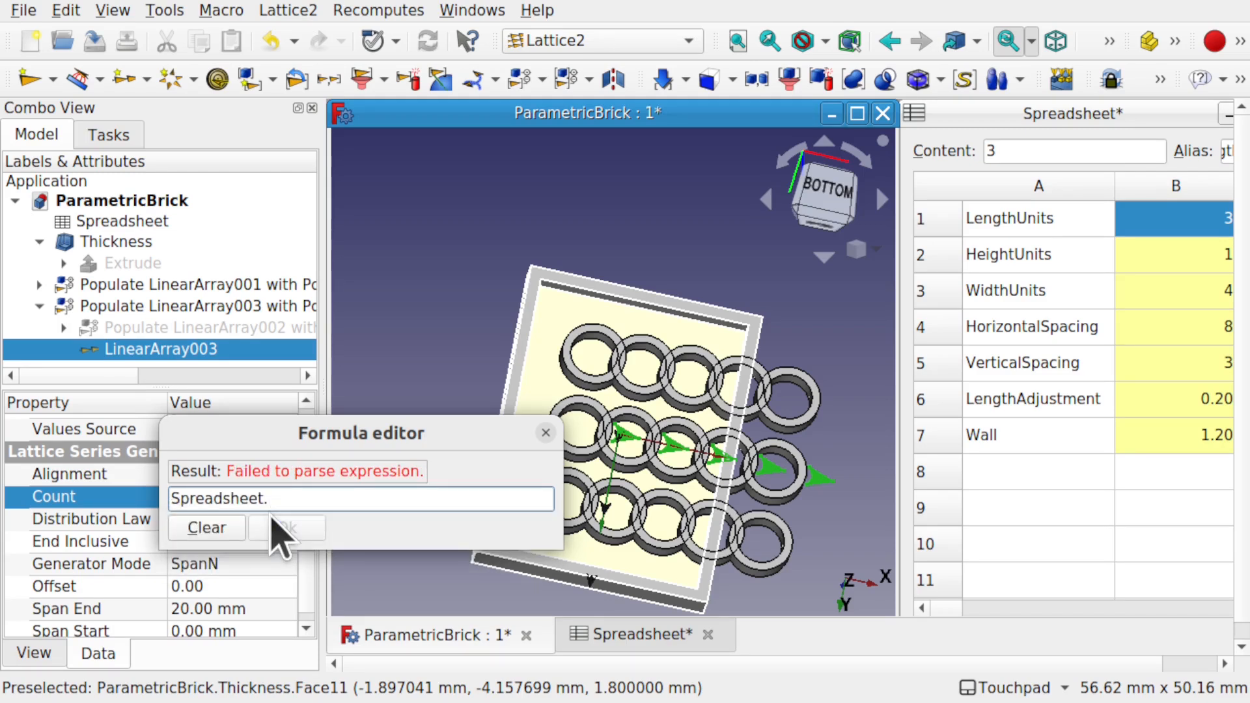
{"action": "type", "text": "le"}
{"action": "left_click", "coordinate": [272, 518]}
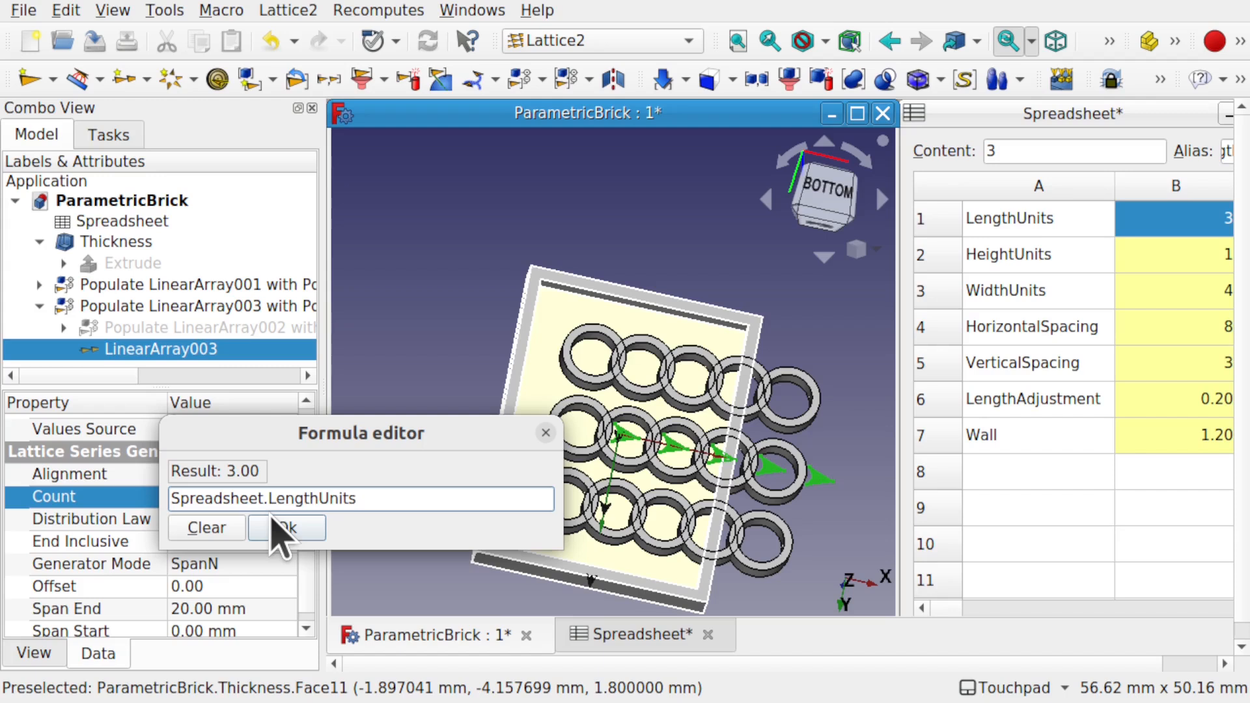
{"action": "type", "text": "-2"}
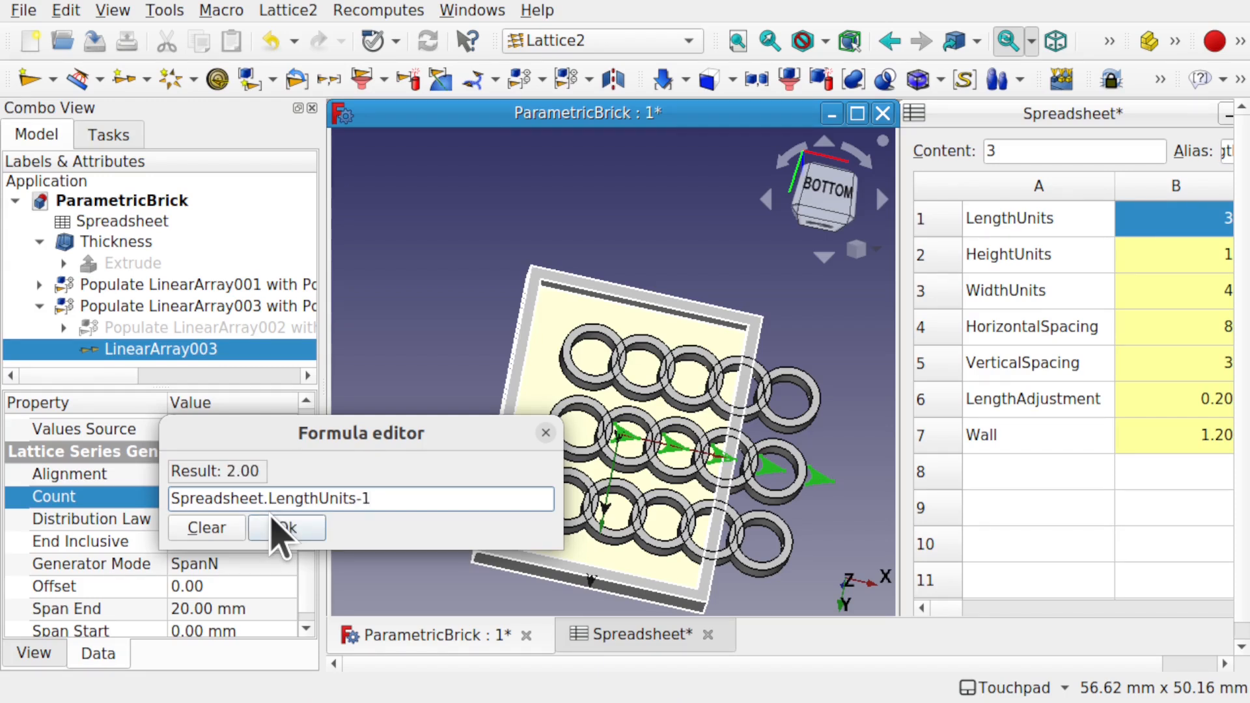
{"action": "left_click", "coordinate": [281, 527]}
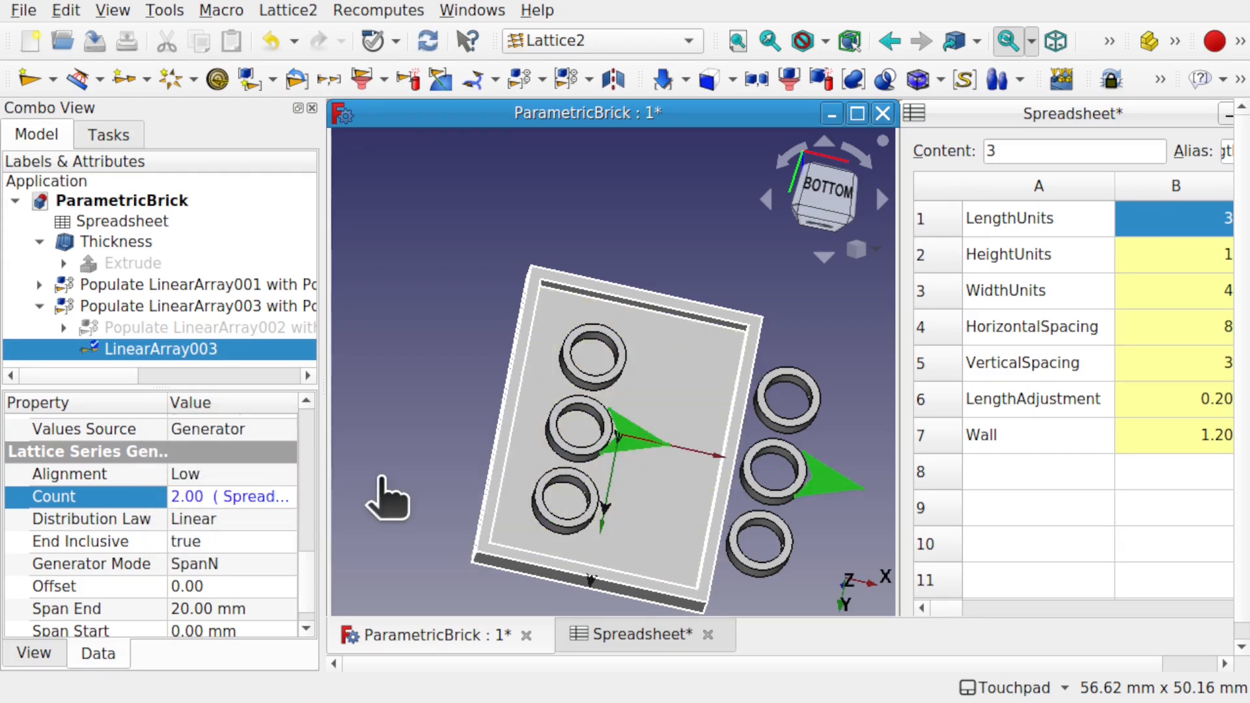
{"action": "left_click", "coordinate": [379, 483]}
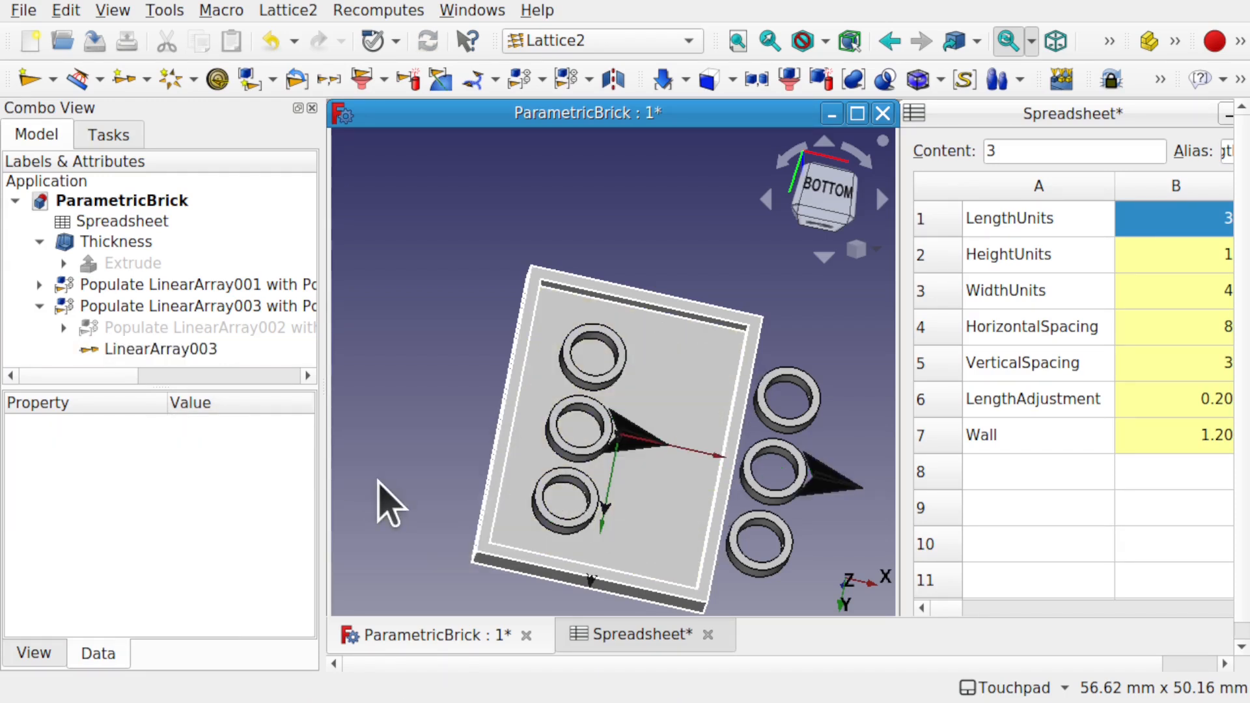
Set the Span End of LinearArray003 to the formula Spreadsheet.HorizontalSpacing * (Spreadsheet.LengthUnits-2).
{"action": "left_click", "coordinate": [208, 348]}
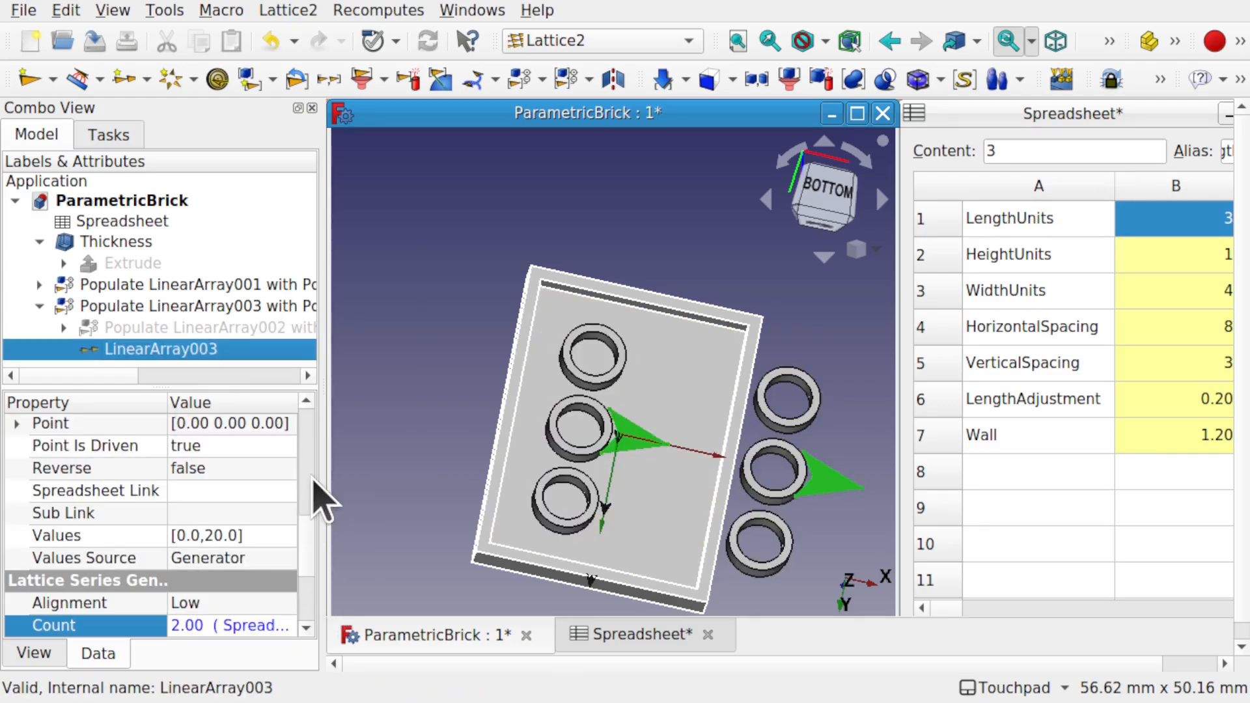
{"action": "scroll", "coordinate": [310, 496], "scroll_direction": "down", "scroll_amount": 5}
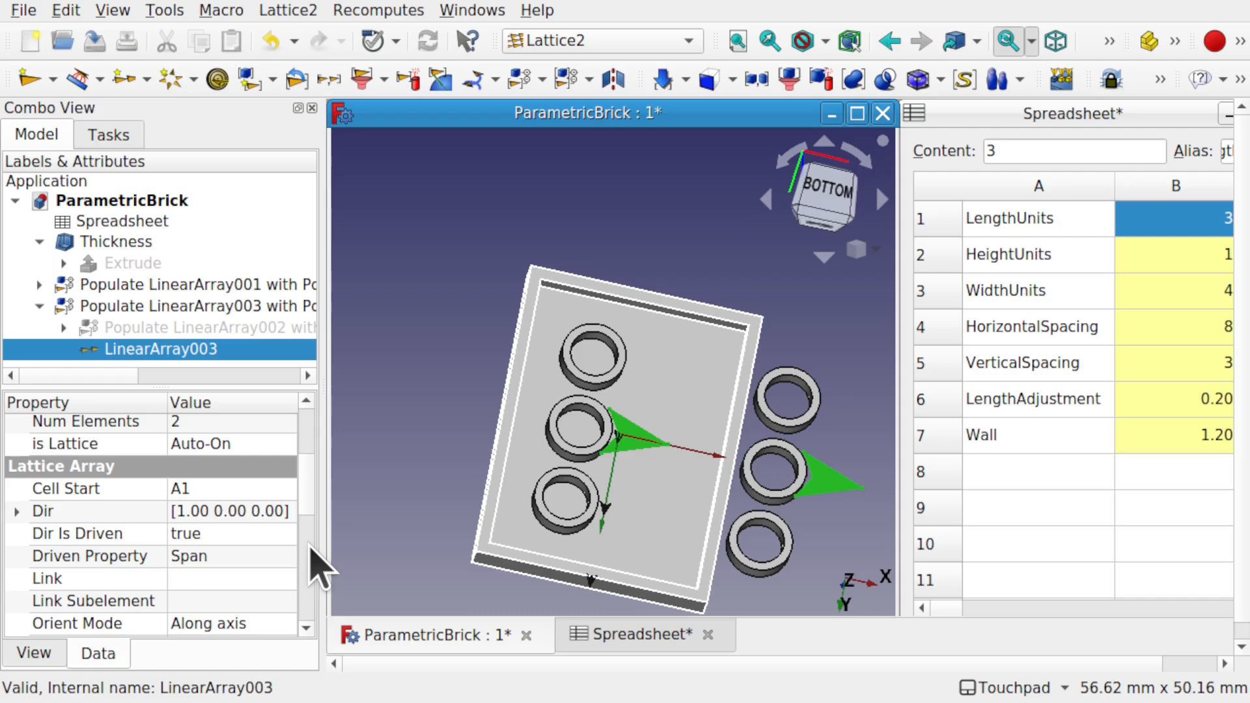
{"action": "scroll", "coordinate": [307, 521], "scroll_direction": "down", "scroll_amount": 4}
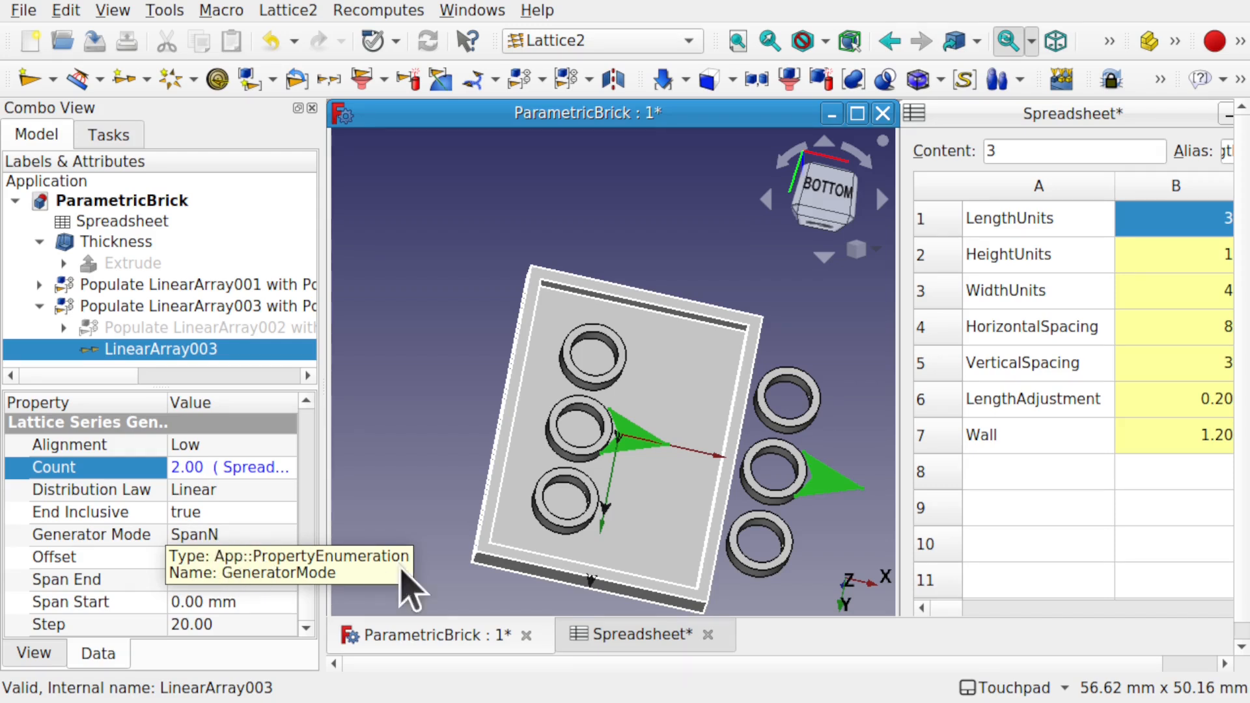
{"action": "left_click", "coordinate": [279, 579]}
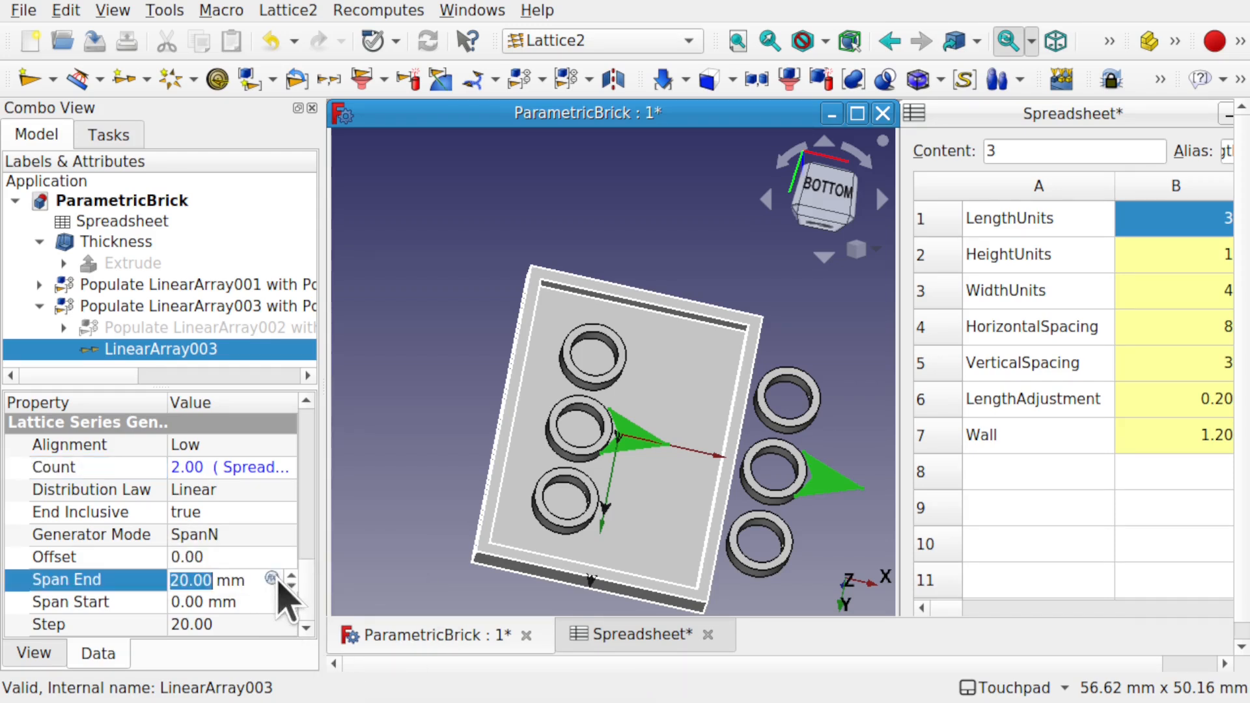
{"action": "left_click", "coordinate": [273, 579]}
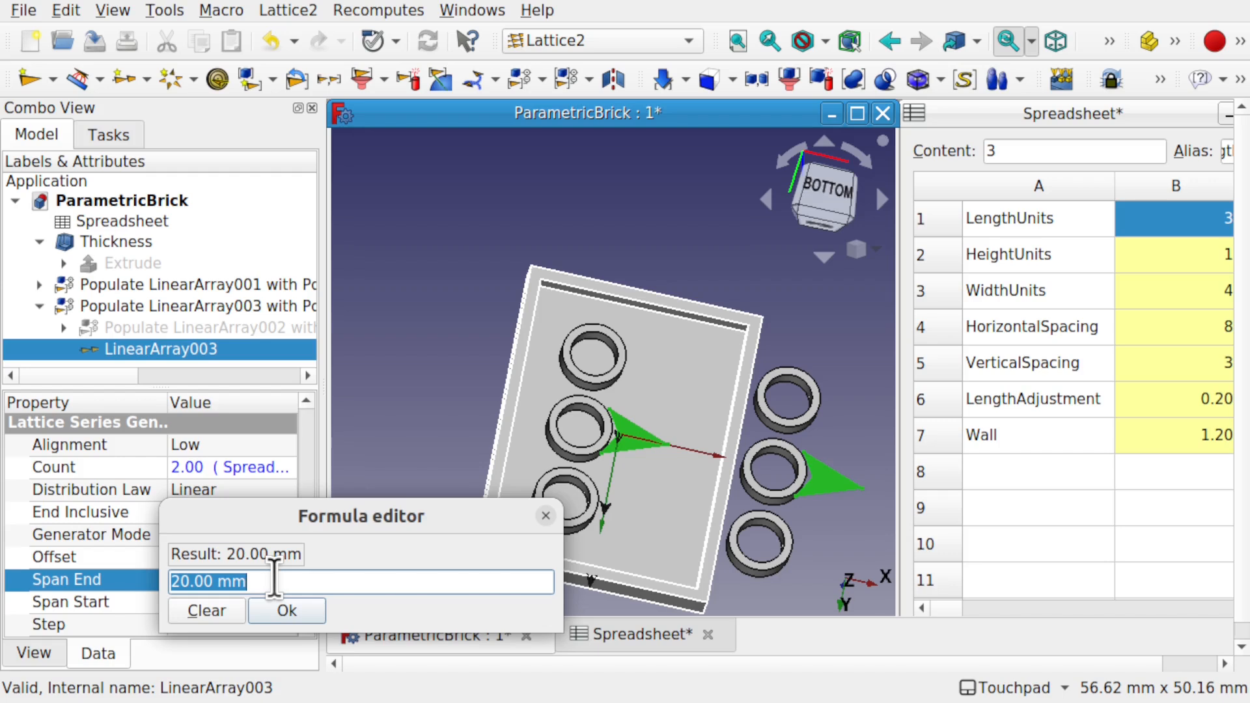
{"action": "type", "text": "spre"}
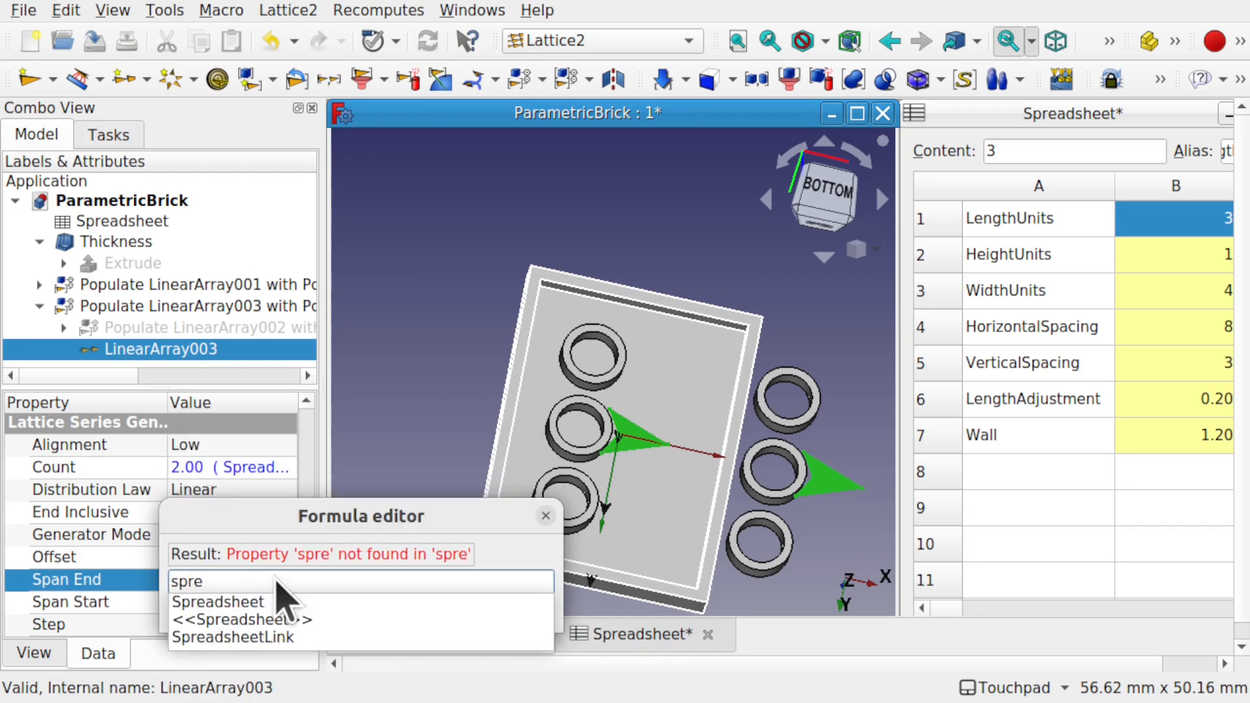
{"action": "key", "text": "Down"}
{"action": "type", "text": "Ho"}
{"action": "key", "text": "Down"}
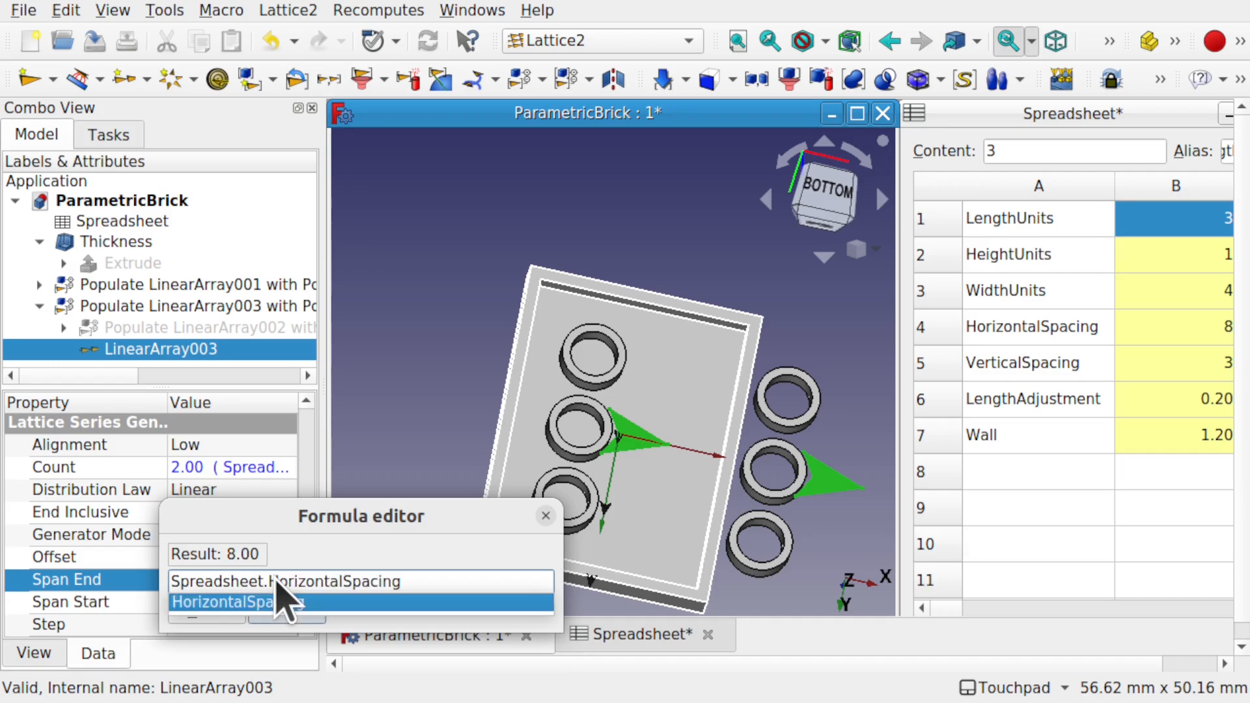
{"action": "type", "text": "*"}
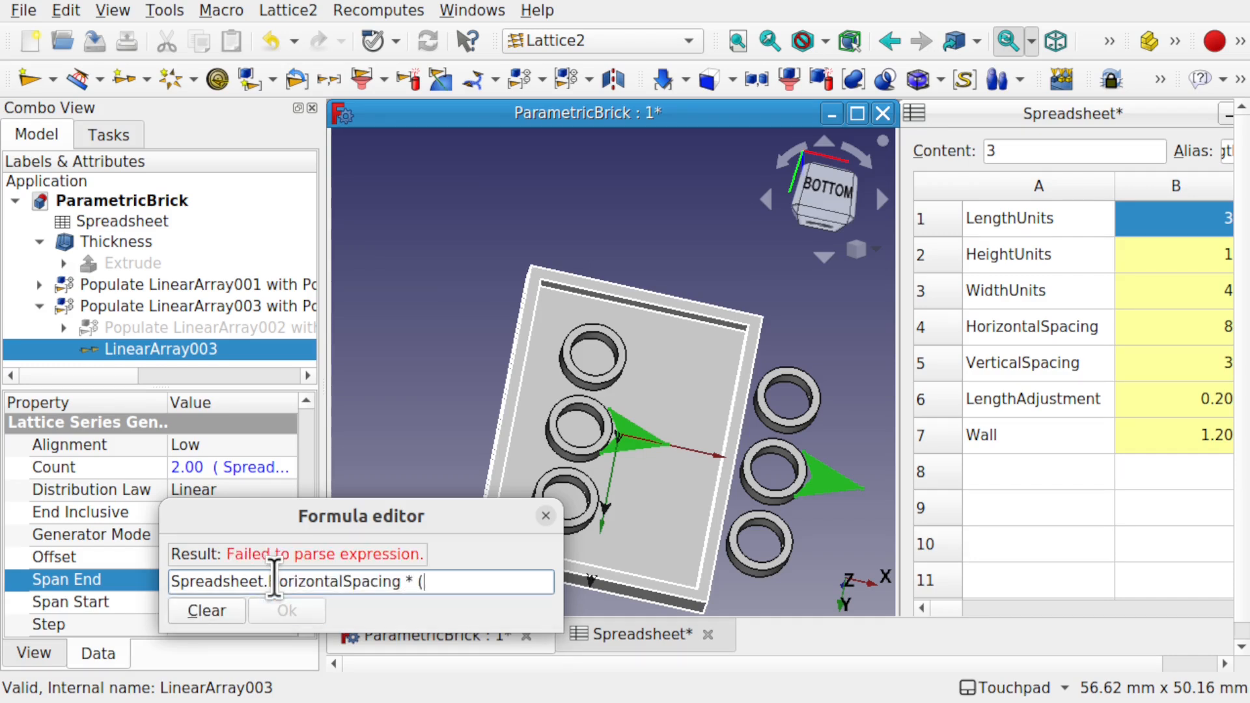
{"action": "type", "text": " (le"}
{"action": "key", "text": "BackSpace"}
{"action": "key", "text": "BackSpace"}
{"action": "type", "text": "spre"}
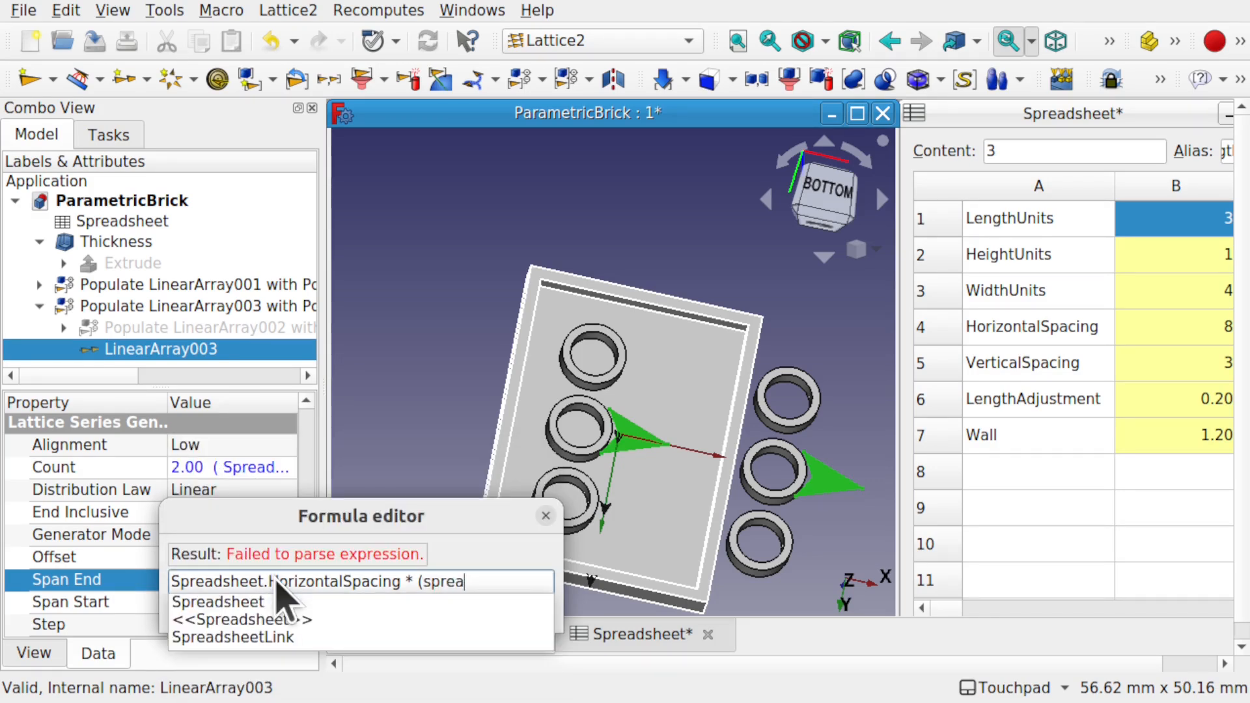
{"action": "type", "text": "a"}
{"action": "key", "text": "Down"}
{"action": "type", "text": "LengthUnits"}
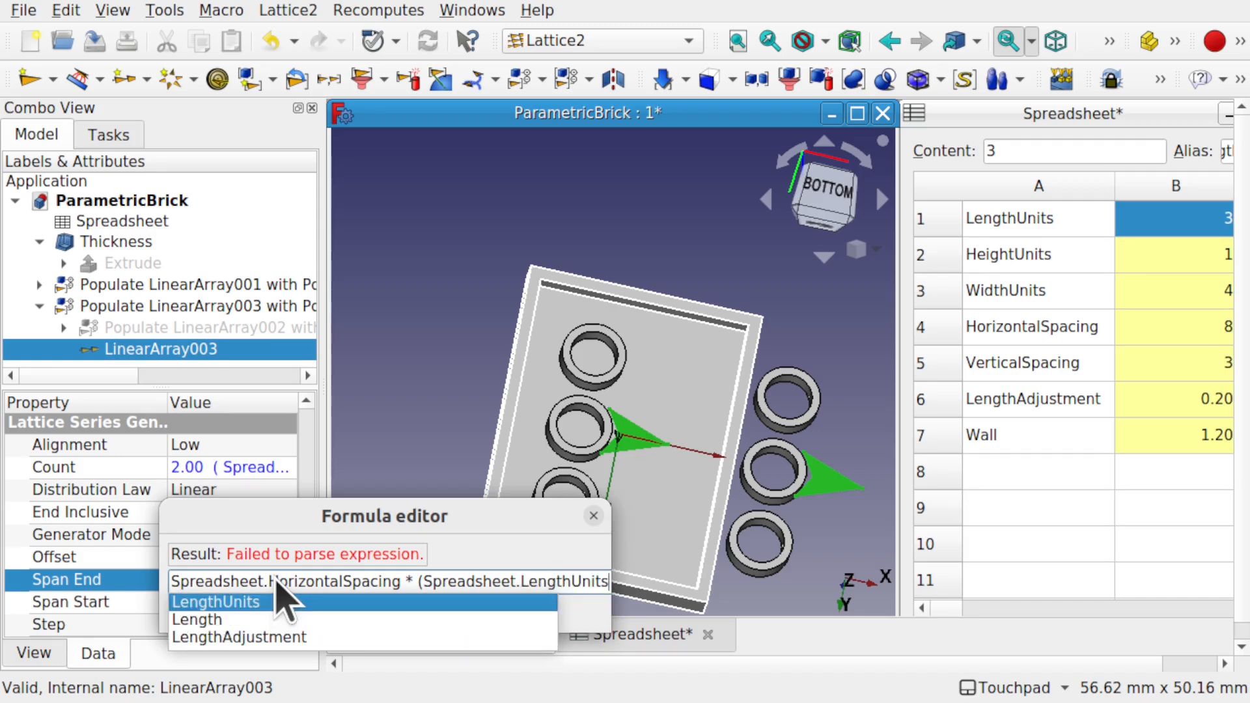
{"action": "type", "text": "-2)"}
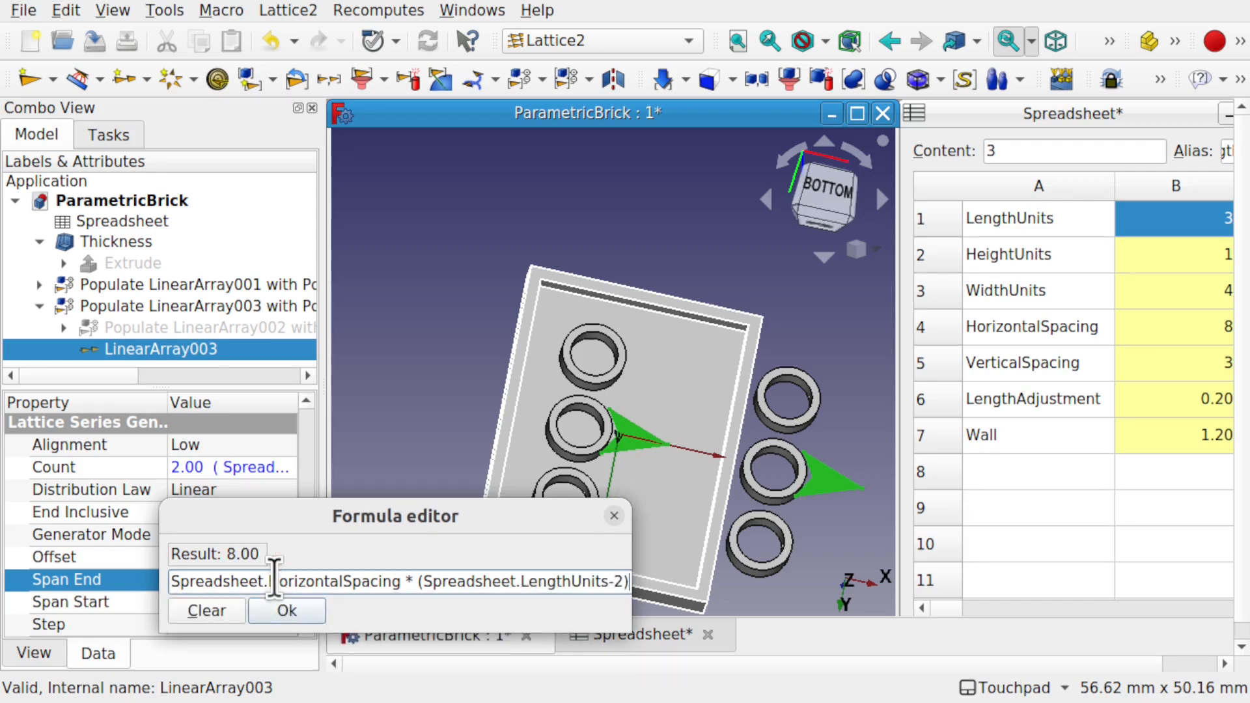
{"action": "key", "text": "Return"}
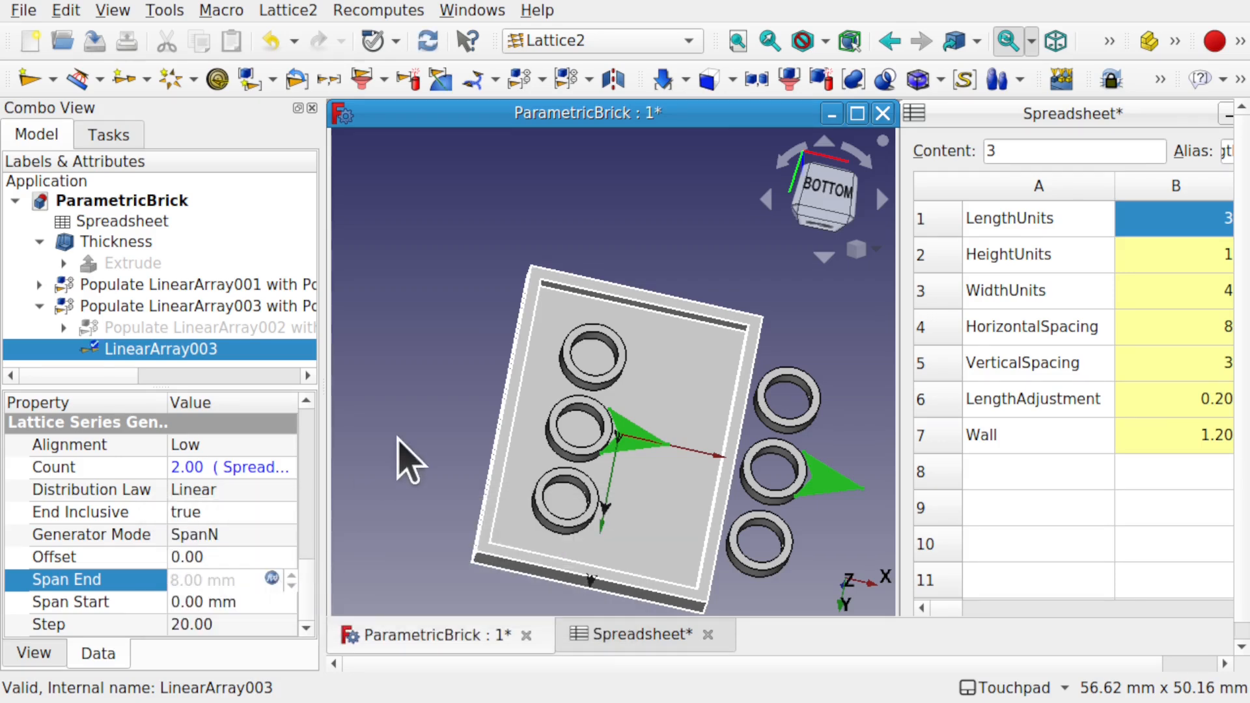
{"action": "left_click", "coordinate": [410, 462]}
Set LengthUnits to 5 in the spreadsheet to test the tube array along the brick's length.
{"action": "left_click_drag", "start_coordinate": [704, 505], "coordinate": [627, 370], "text": "alt"}
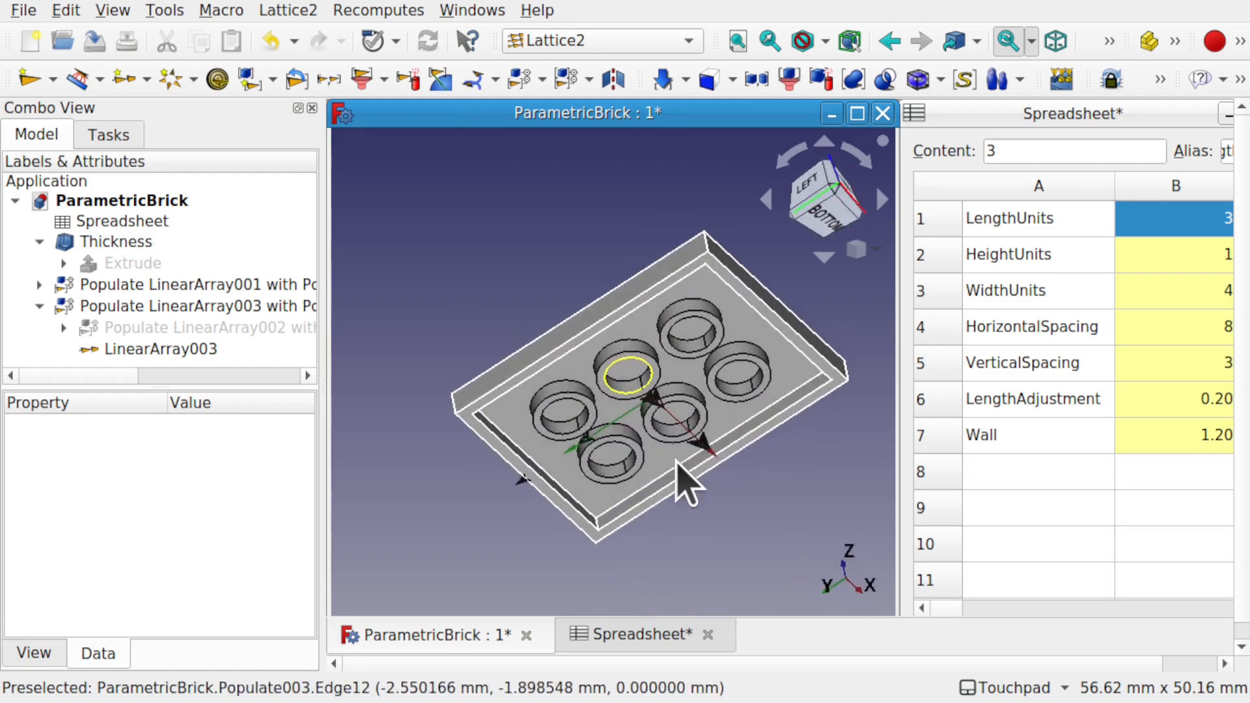
{"action": "double_click", "coordinate": [1158, 221]}
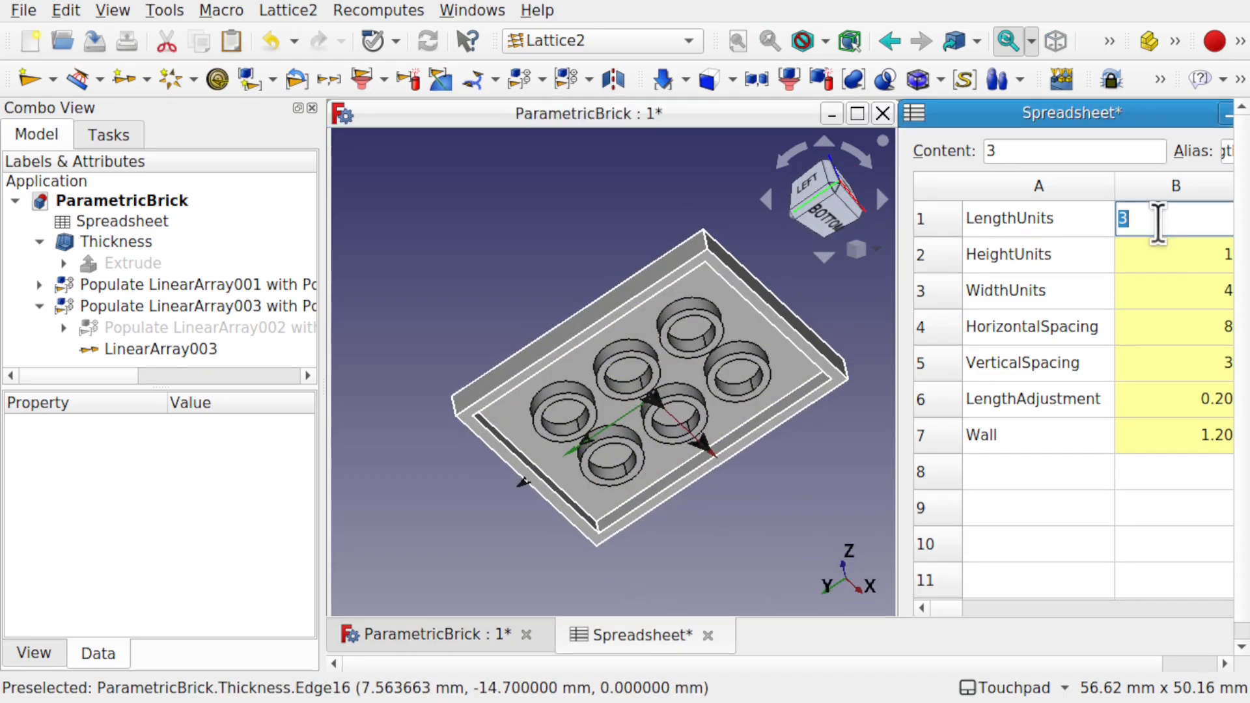
{"action": "type", "text": "5"}
{"action": "key", "text": "Return"}
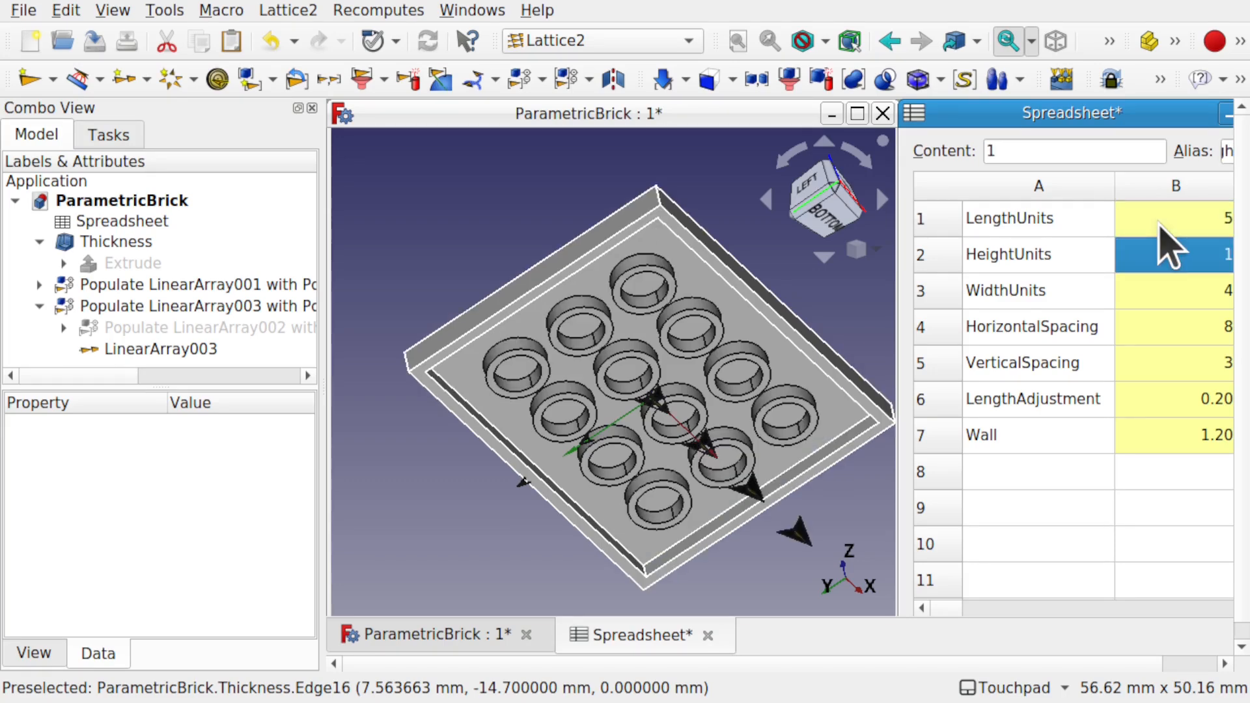
Set WidthUnits to 2 in the spreadsheet to test the tube array across the brick's width.
{"action": "left_click", "coordinate": [1146, 288]}
{"action": "double_click", "coordinate": [1145, 288]}
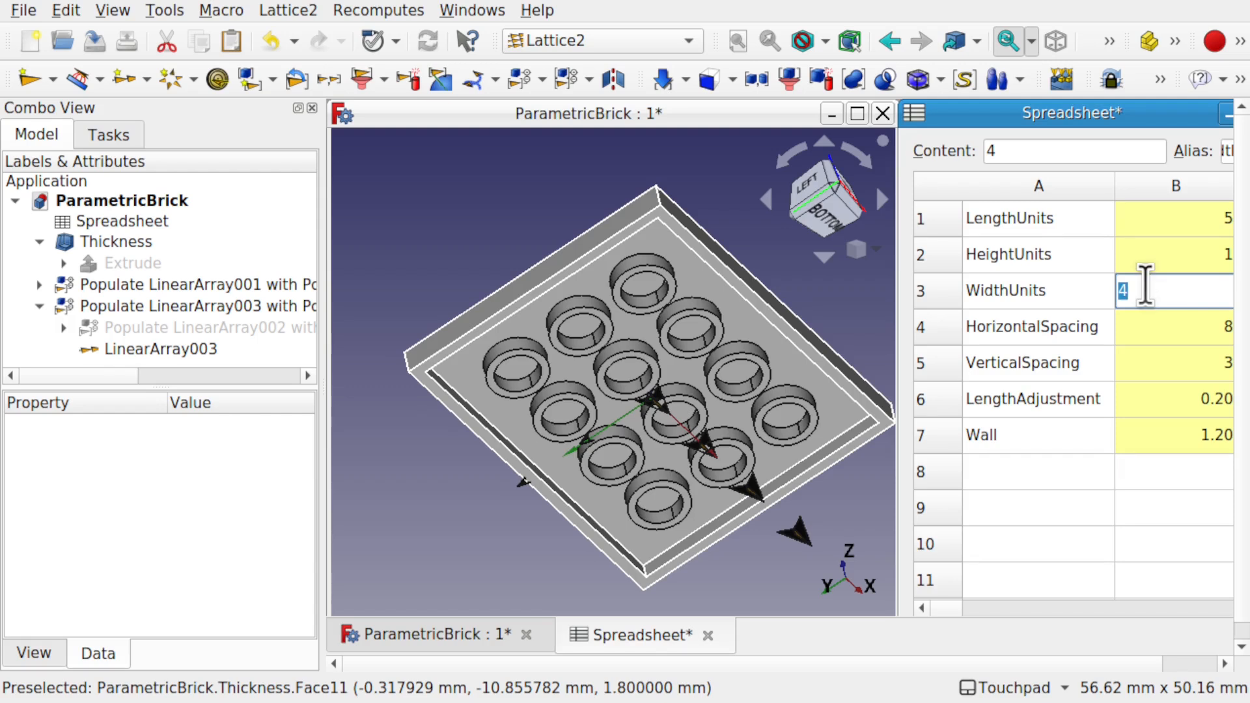
{"action": "type", "text": "2"}
{"action": "left_click", "coordinate": [1178, 221]}
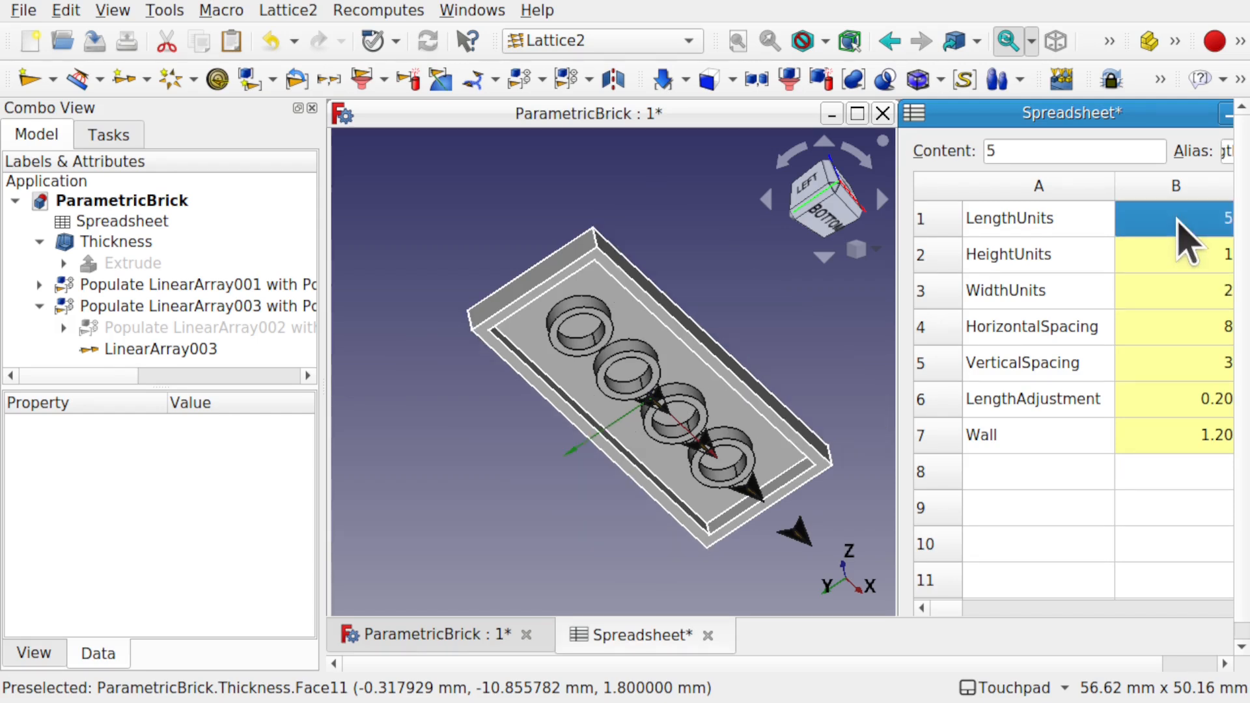
Open the LengthUnits value in the spreadsheet for editing.
{"action": "double_click", "coordinate": [1177, 220]}
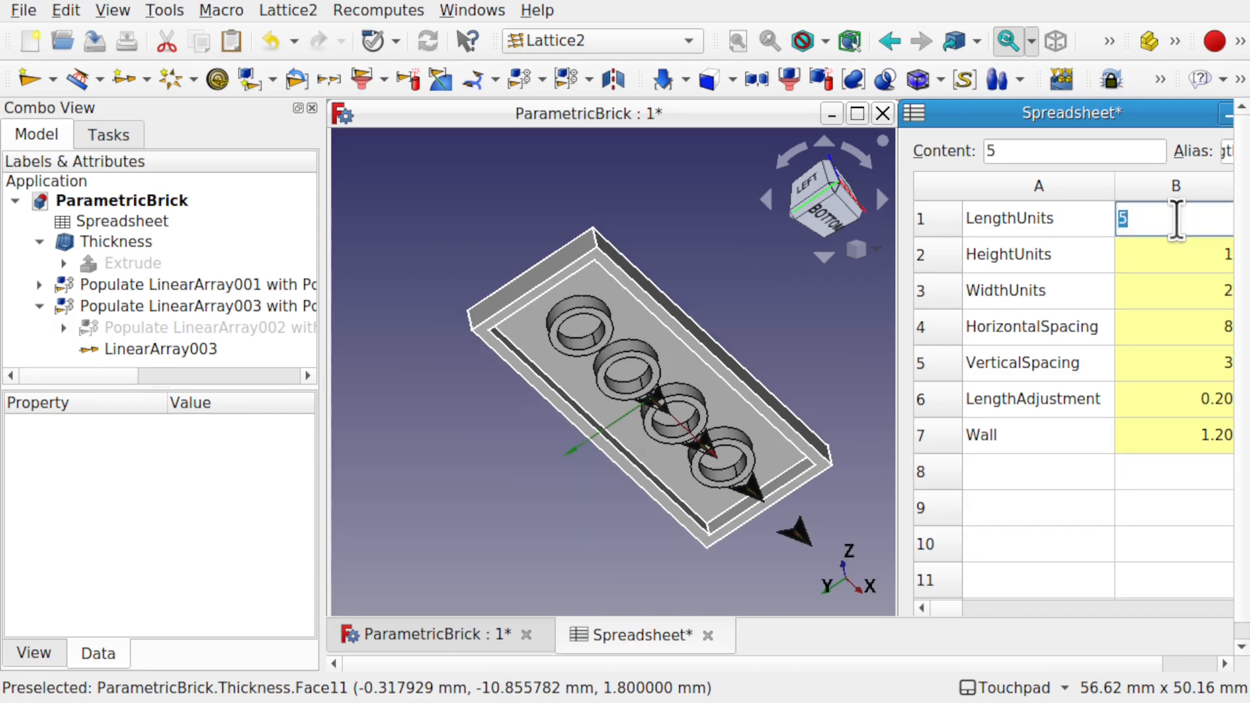
Save the brick document.
{"action": "left_click_drag", "start_coordinate": [658, 361], "coordinate": [722, 346], "text": "alt"}
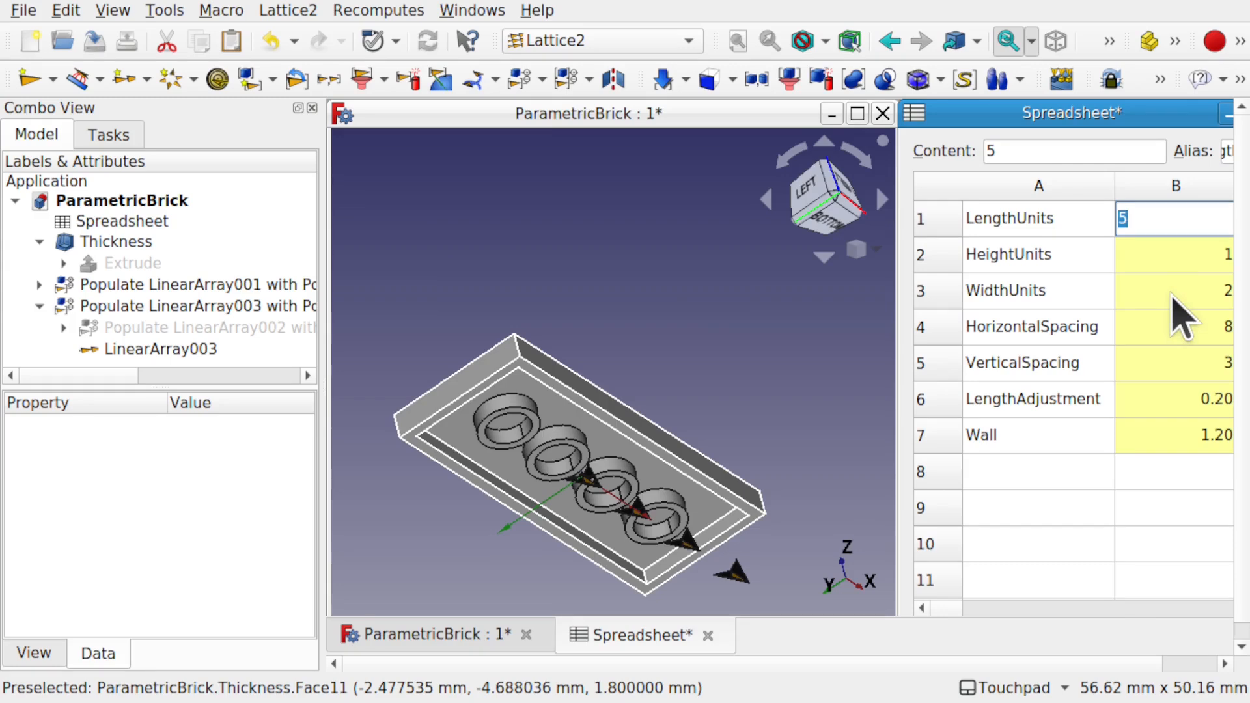
{"action": "key", "text": "ctrl+s"}
{"action": "left_click_drag", "start_coordinate": [720, 432], "coordinate": [672, 278], "text": "alt"}
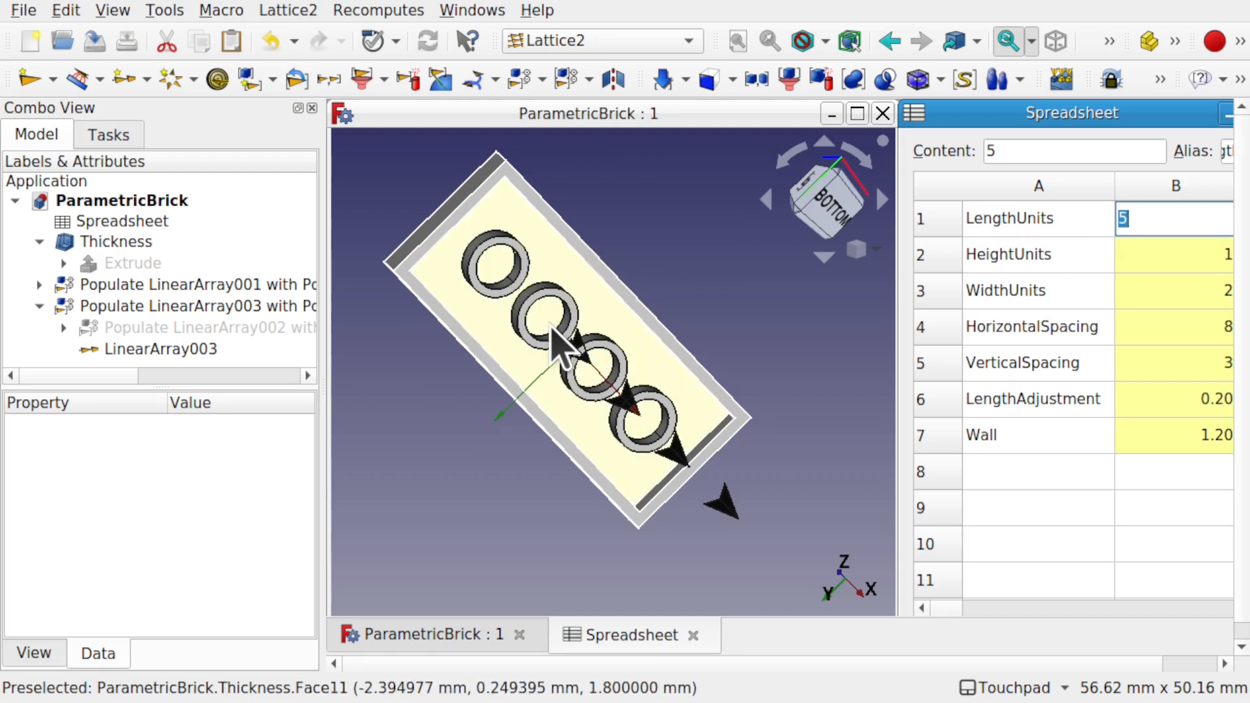
Hide the LinearArray003 placement arrows in the 3D view.
{"action": "left_click", "coordinate": [702, 293]}
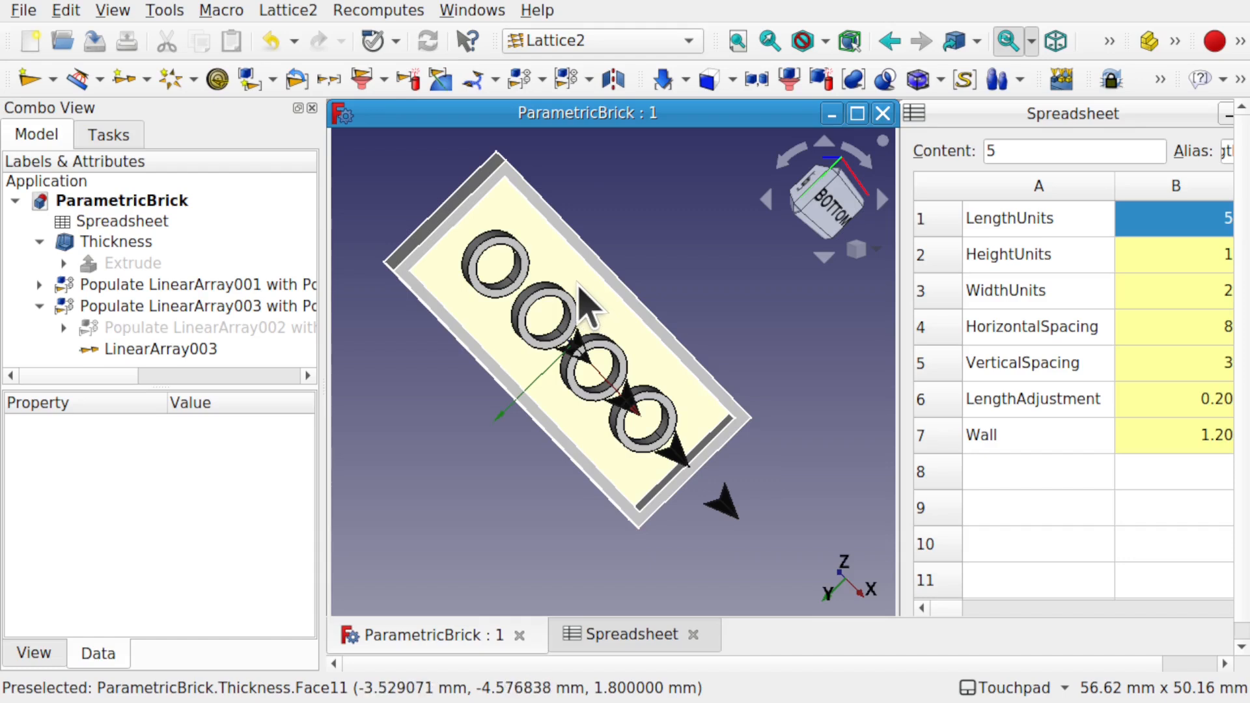
{"action": "left_click", "coordinate": [585, 304]}
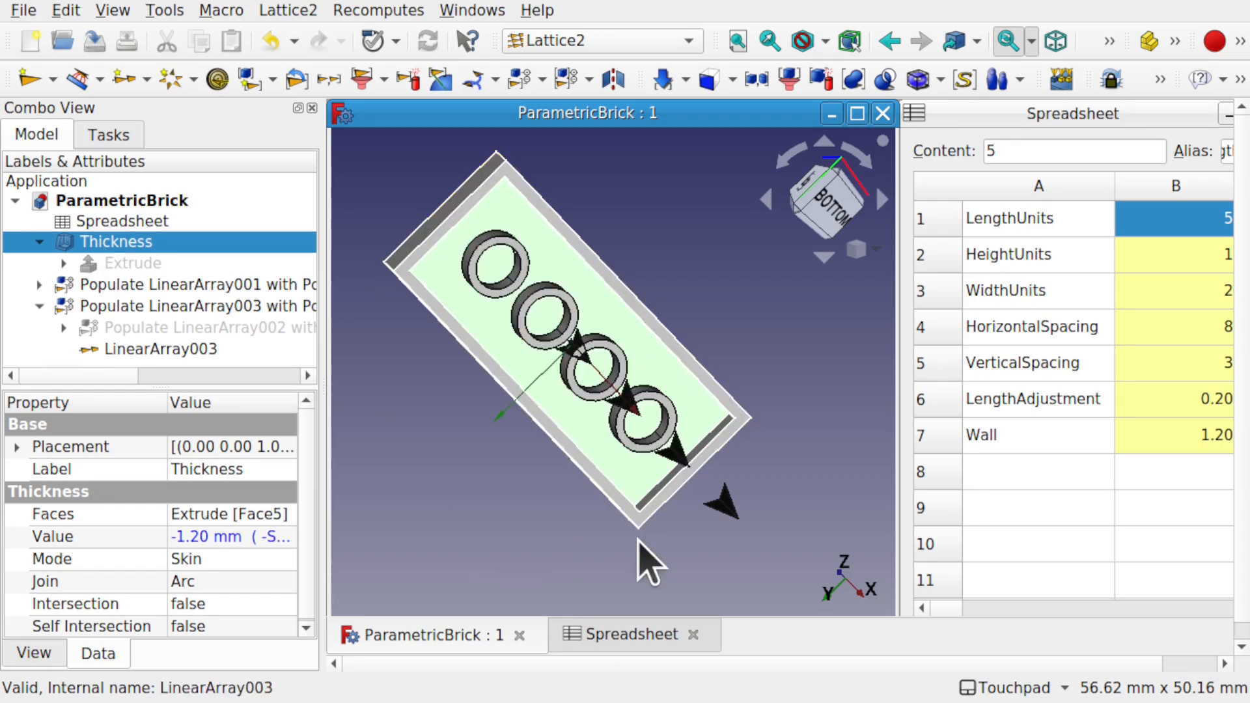
{"action": "left_click", "coordinate": [727, 506]}
{"action": "key", "text": "space"}
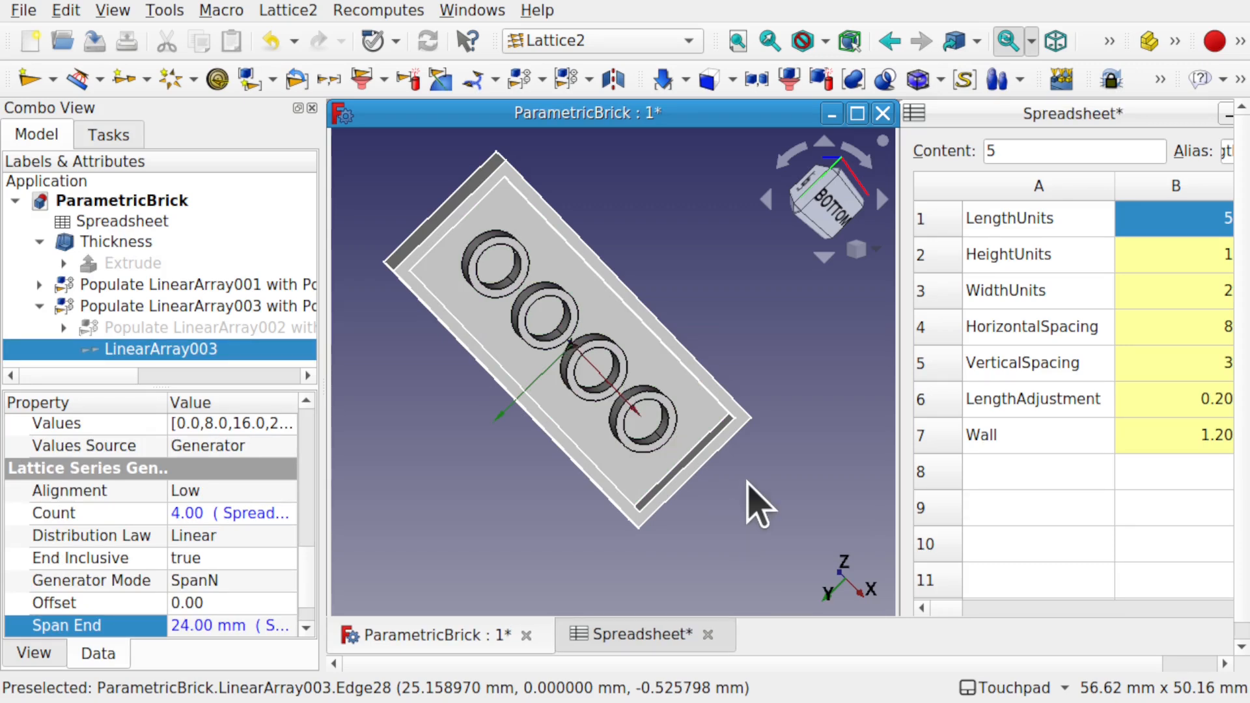
Tile the document windows and close the spreadsheet view.
{"action": "left_click", "coordinate": [472, 11]}
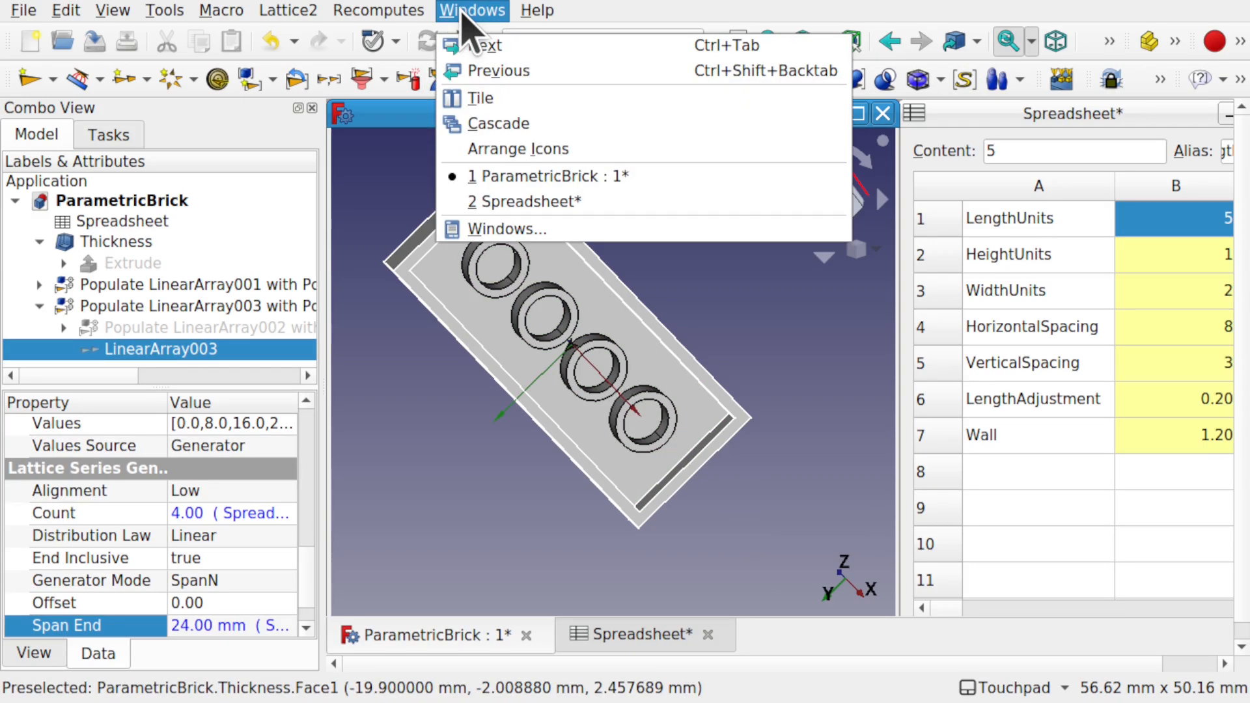
{"action": "left_click", "coordinate": [481, 99]}
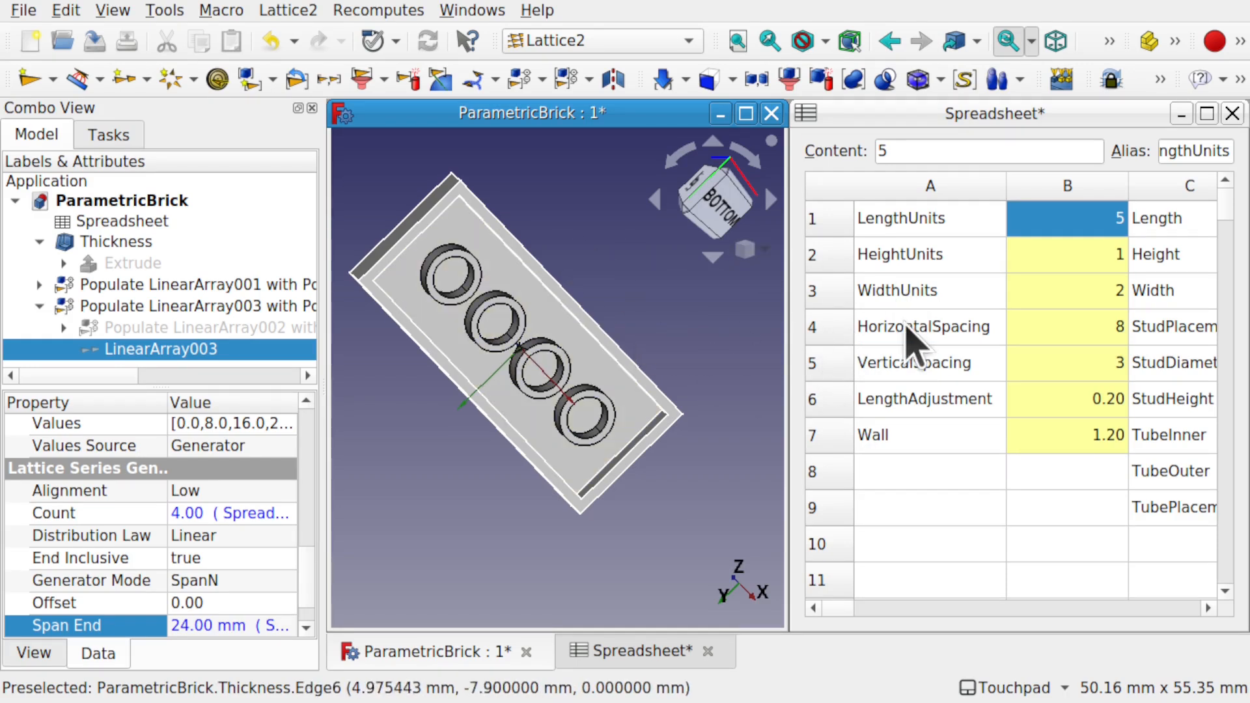
{"action": "left_click", "coordinate": [1232, 114]}
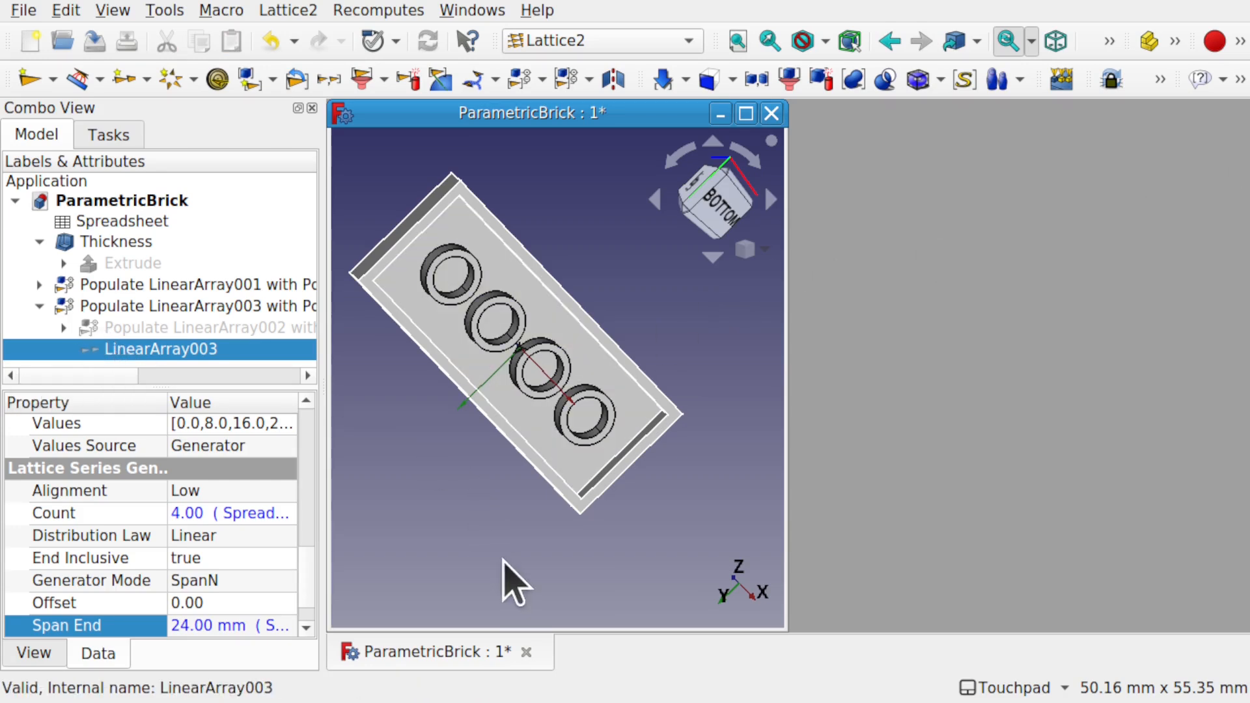
Save the document and maximize the 3D view of the brick's underside.
{"action": "key", "text": "ctrl+s"}
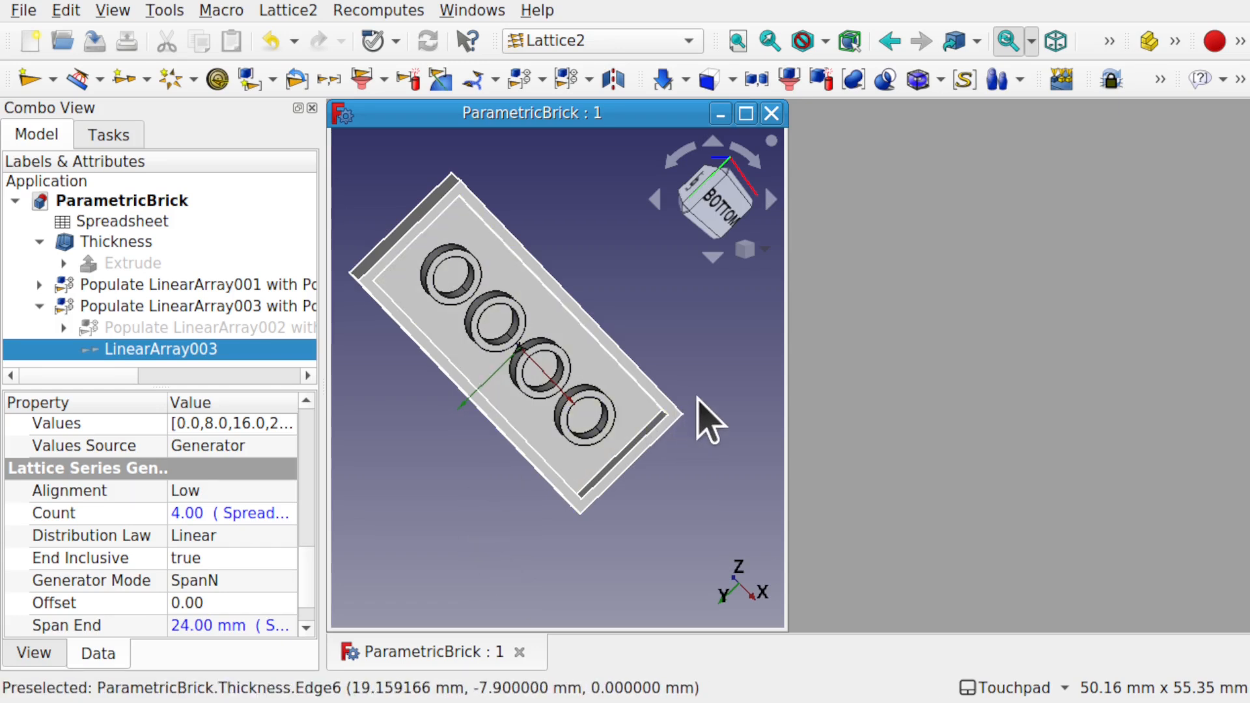
{"action": "left_click", "coordinate": [746, 114]}
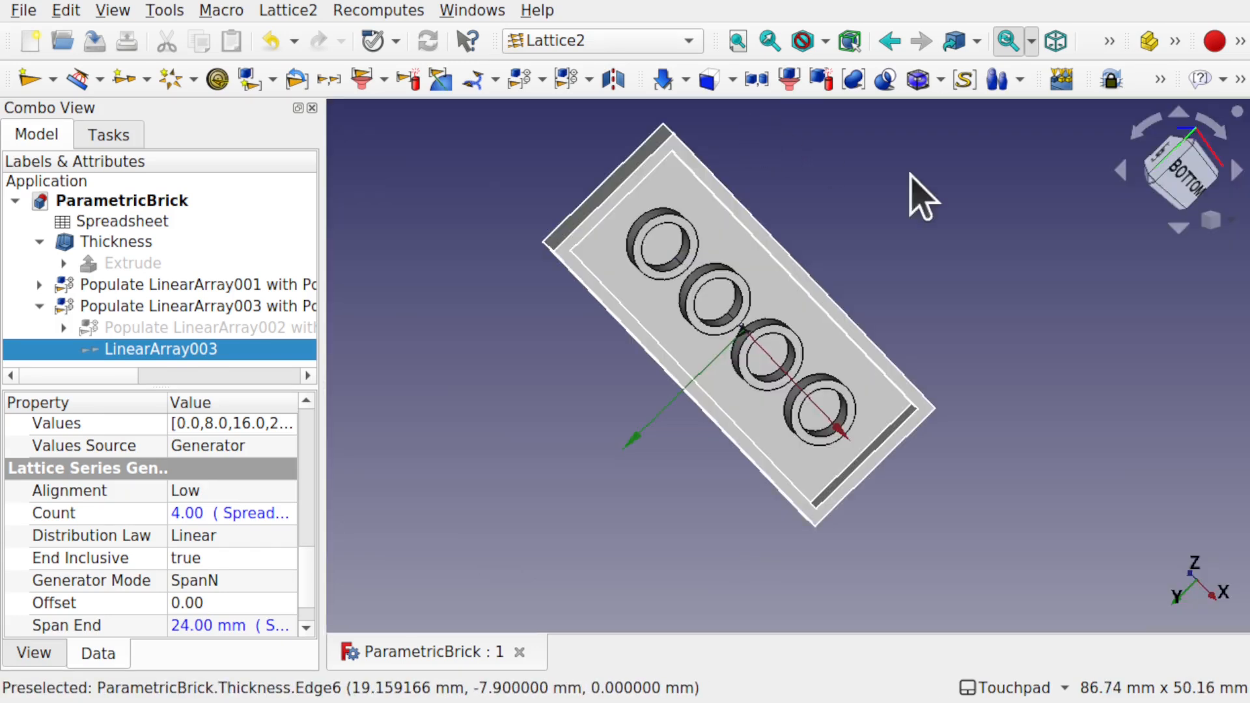
{"action": "left_click_drag", "start_coordinate": [957, 338], "coordinate": [858, 241], "text": "shift"}
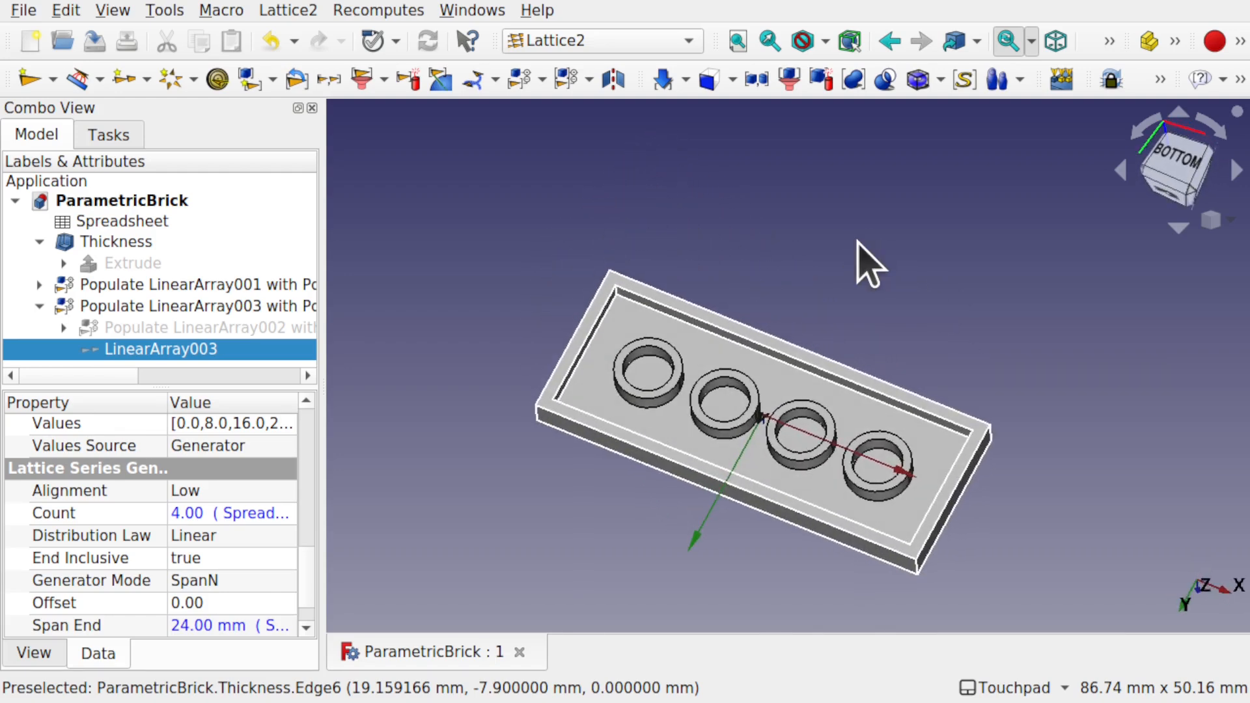
{"action": "left_click", "coordinate": [858, 240]}
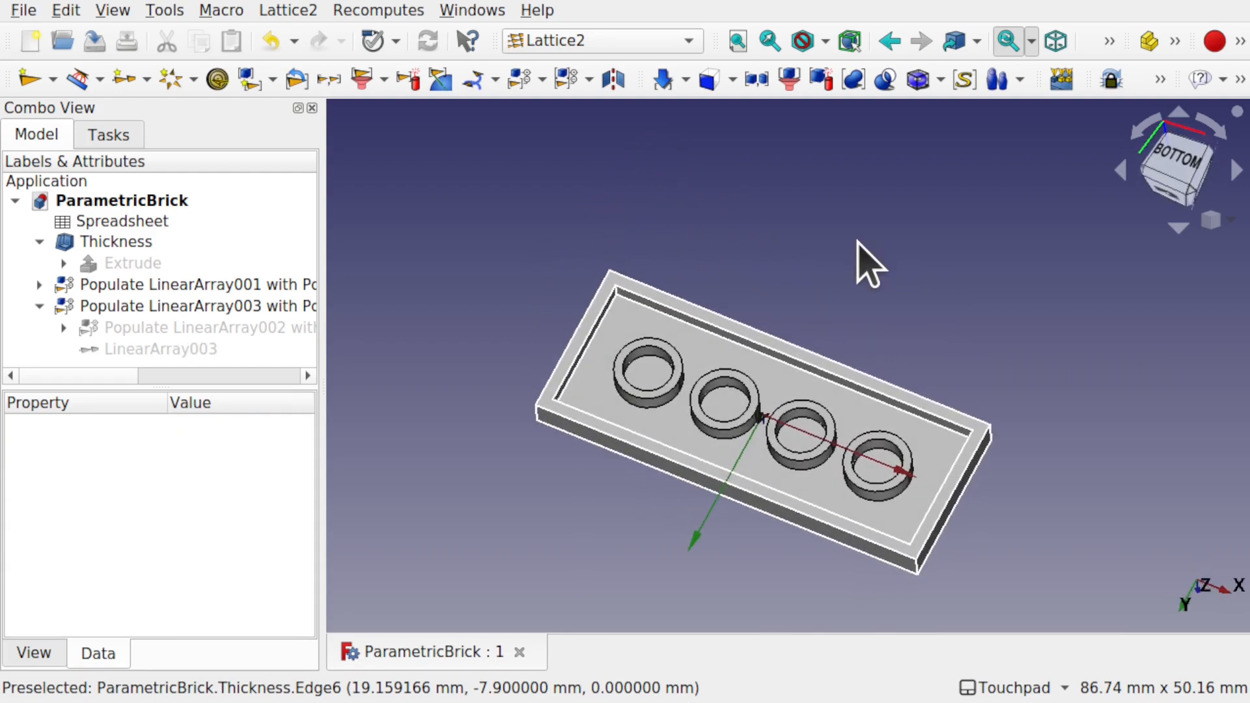
Switch to the Sketcher workbench and create a sketch on the brick's inner underside face with FlatFace attachment.
{"action": "left_click", "coordinate": [703, 350]}
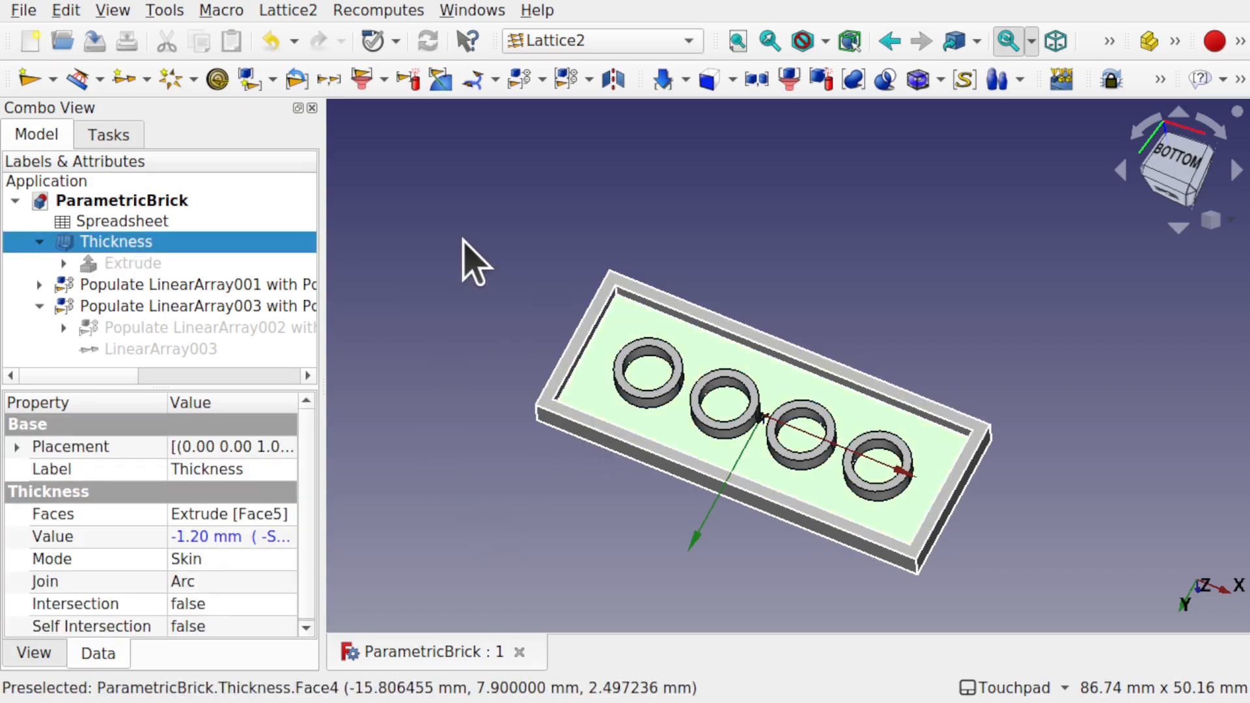
{"action": "left_click", "coordinate": [589, 41]}
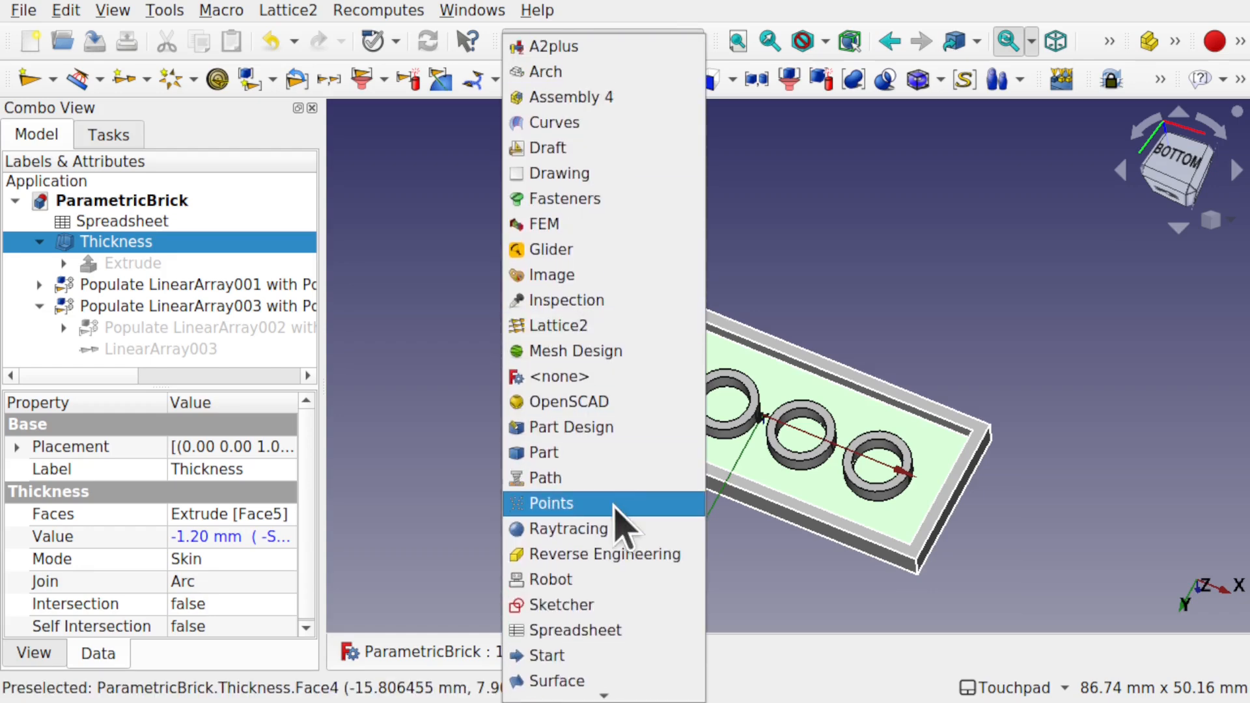
{"action": "left_click", "coordinate": [561, 605]}
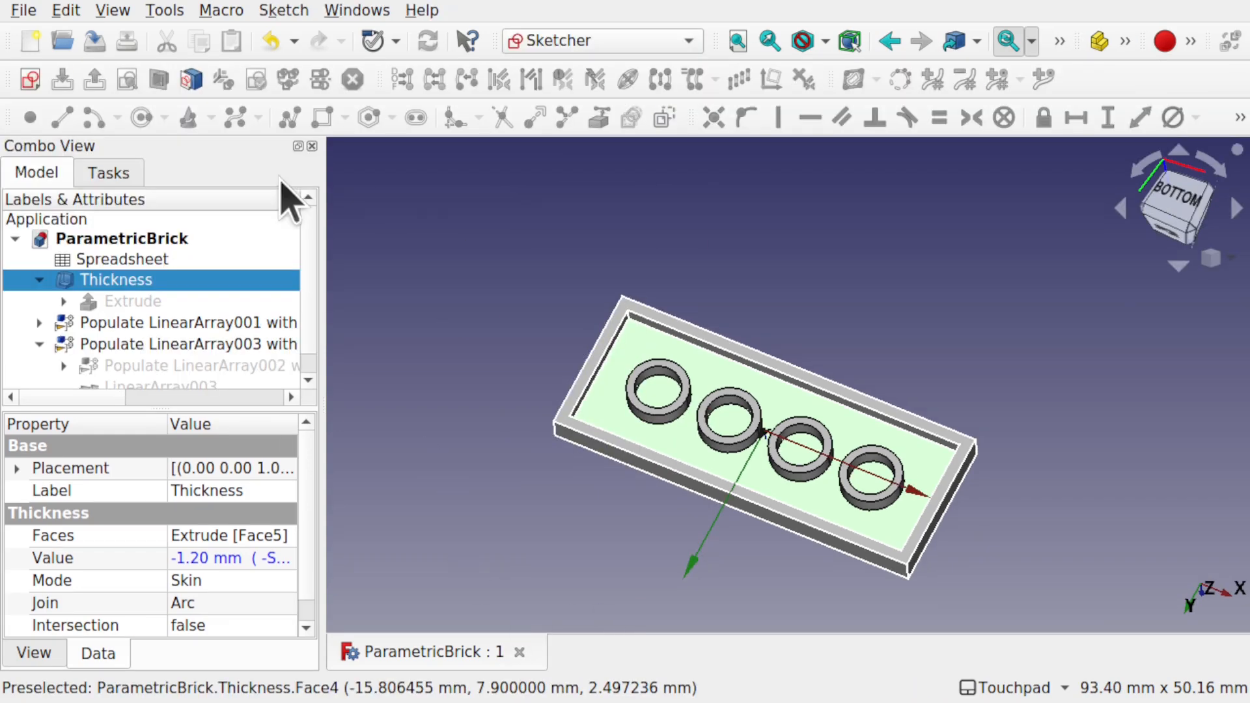
{"action": "left_click", "coordinate": [26, 84]}
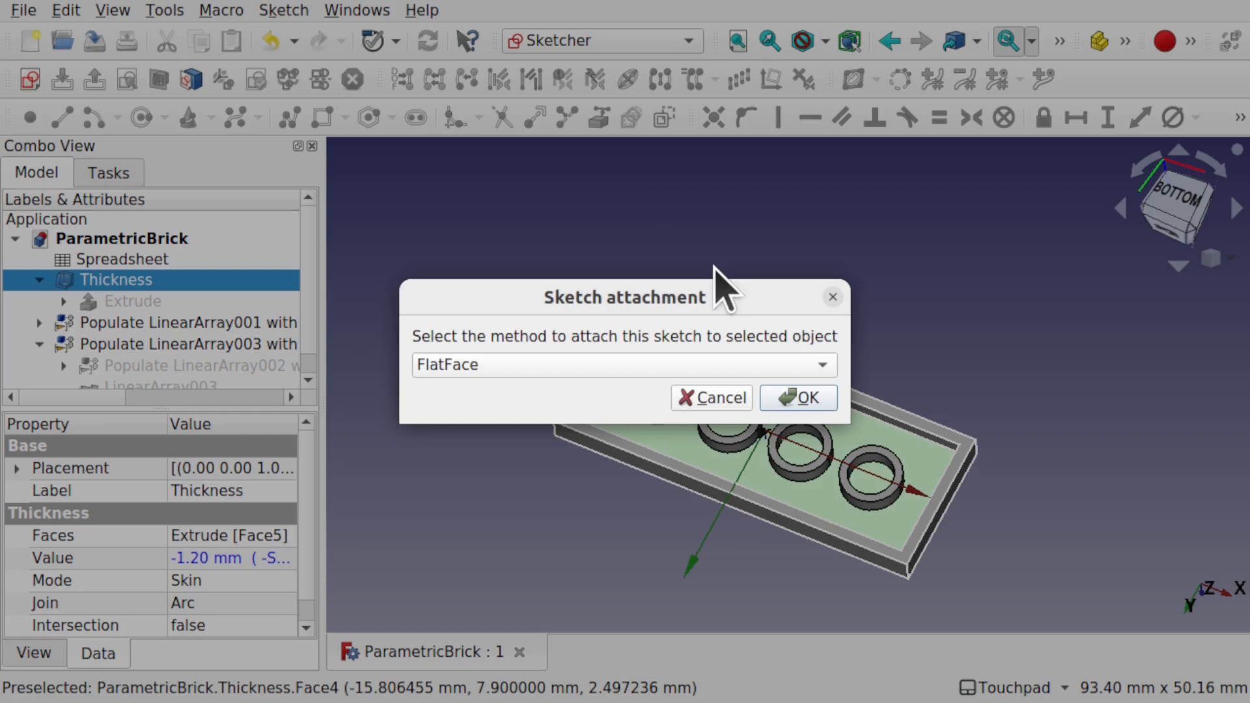
{"action": "left_click", "coordinate": [805, 398]}
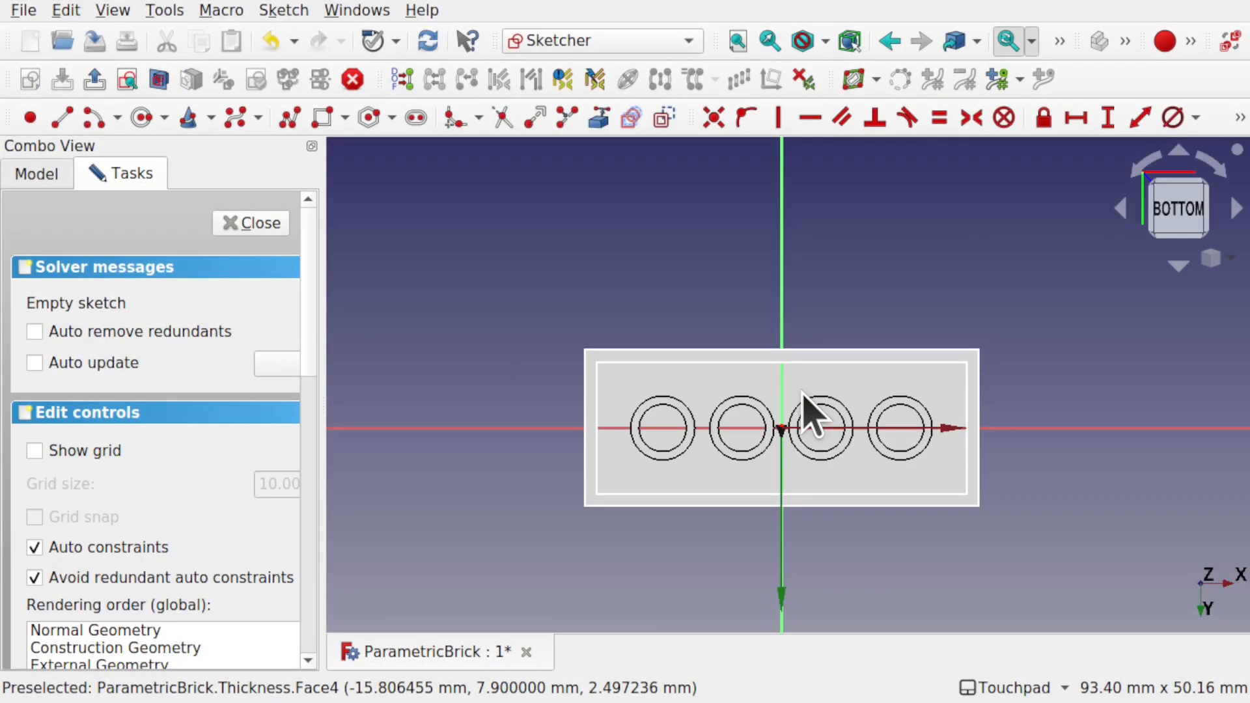
Sketch a small centered rectangle just inside the brick's upper wall, above the first tube.
{"action": "scroll", "coordinate": [656, 370], "scroll_direction": "up", "scroll_amount": 4}
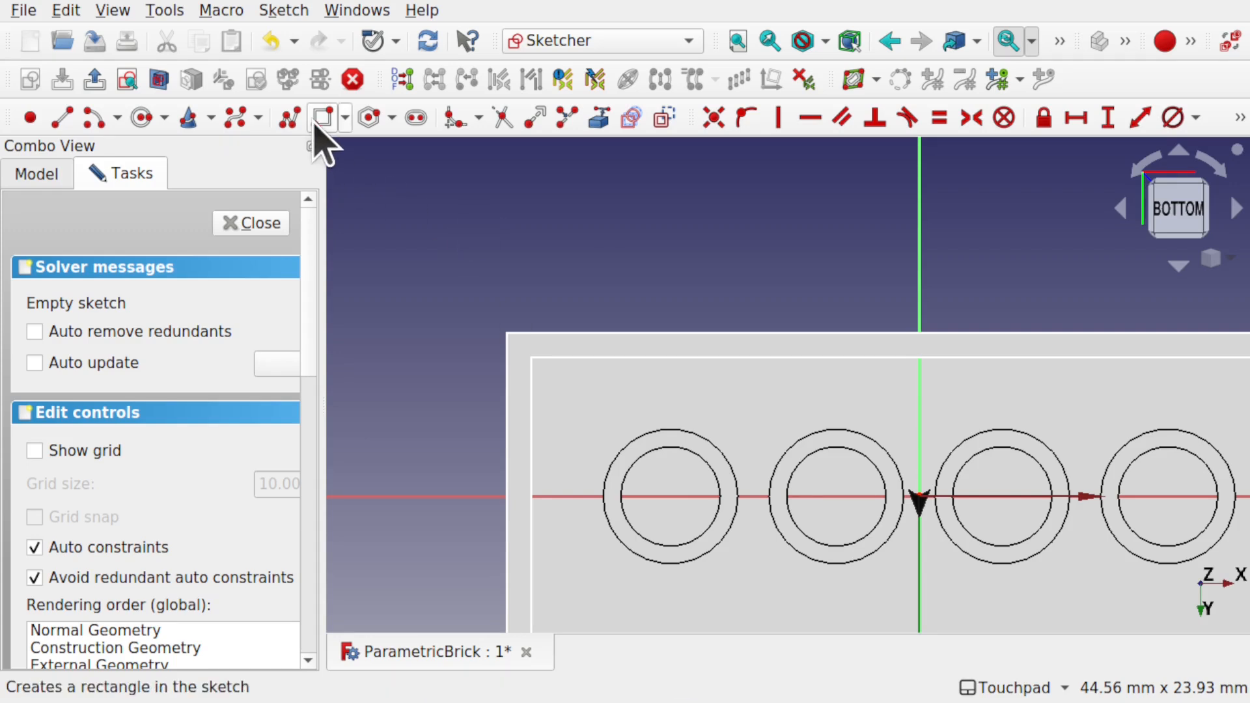
{"action": "left_click", "coordinate": [345, 118]}
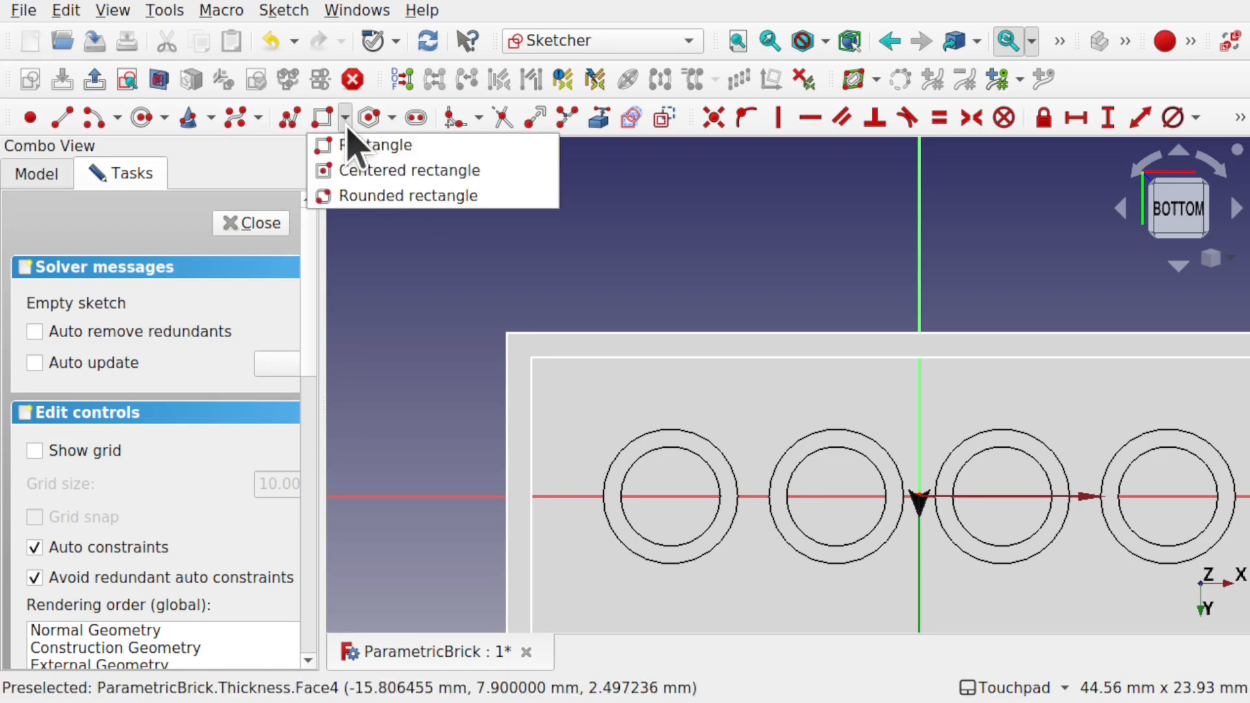
{"action": "left_click", "coordinate": [402, 170]}
{"action": "left_click", "coordinate": [625, 370]}
{"action": "left_click", "coordinate": [640, 375]}
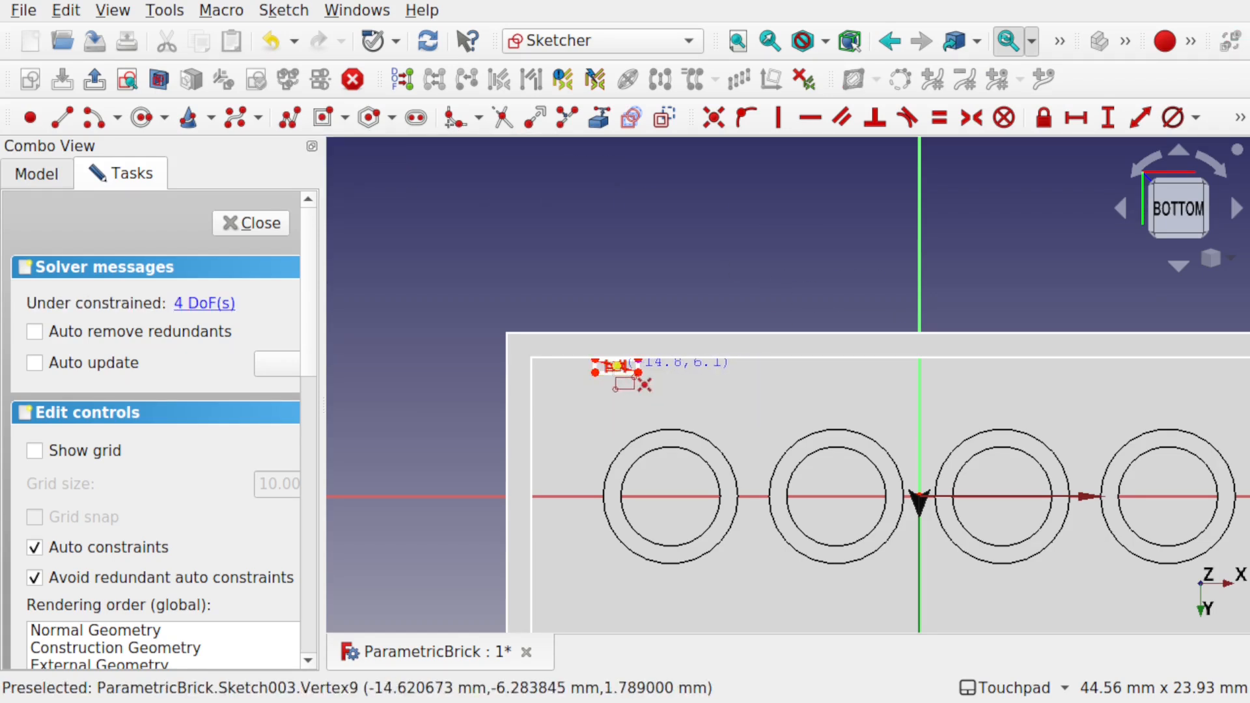
Link the brick's upper-left outer corner point into the sketch as external geometry.
{"action": "scroll", "coordinate": [619, 371], "scroll_direction": "up", "scroll_amount": 5}
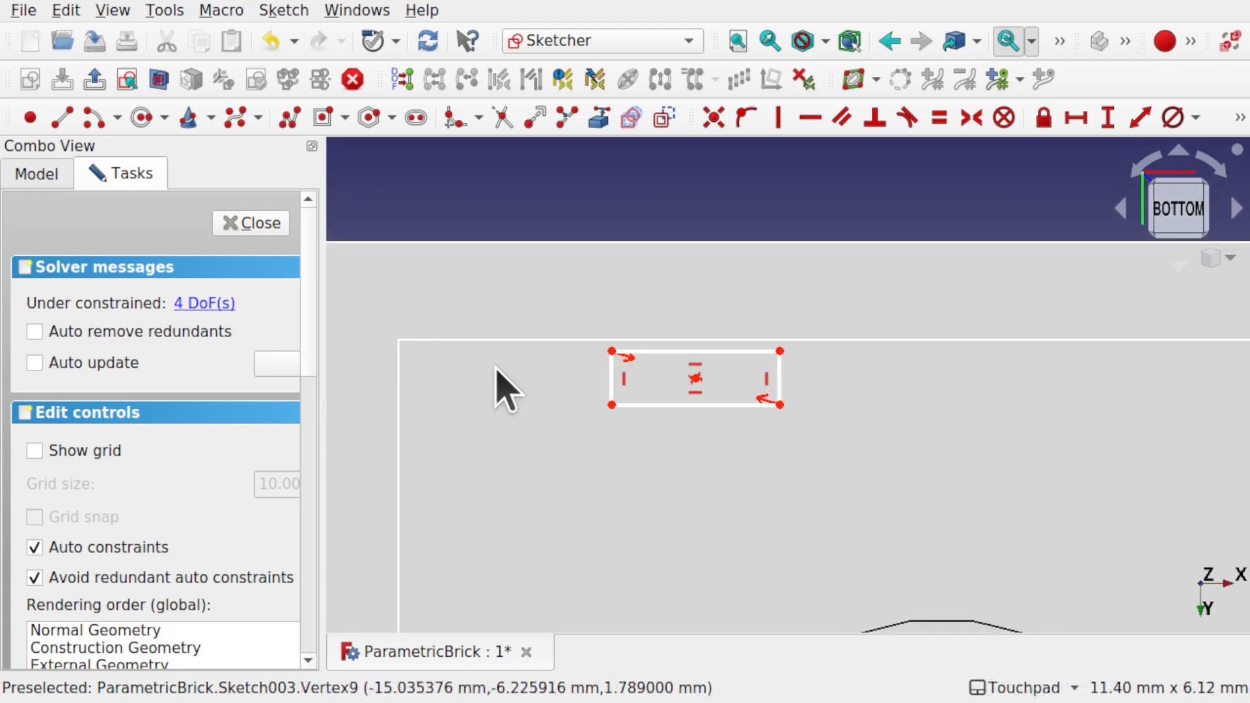
{"action": "middle_click_drag", "start_coordinate": [518, 379], "coordinate": [675, 399]}
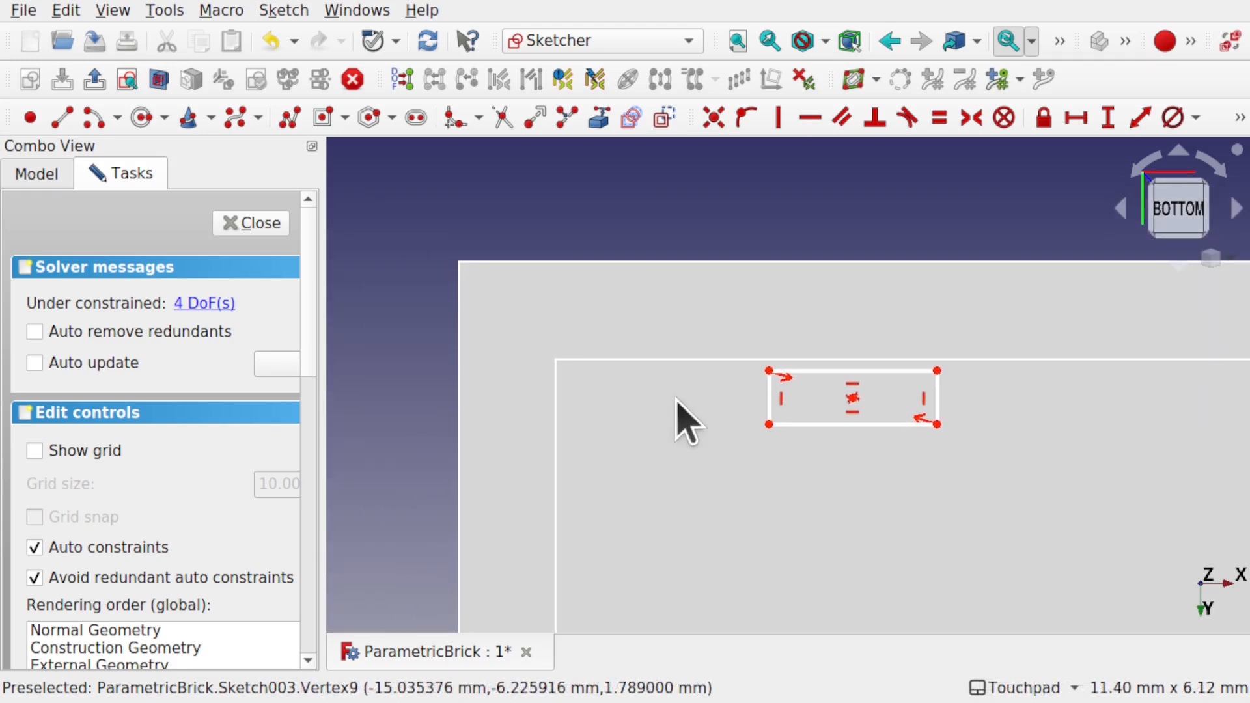
{"action": "left_click", "coordinate": [599, 119]}
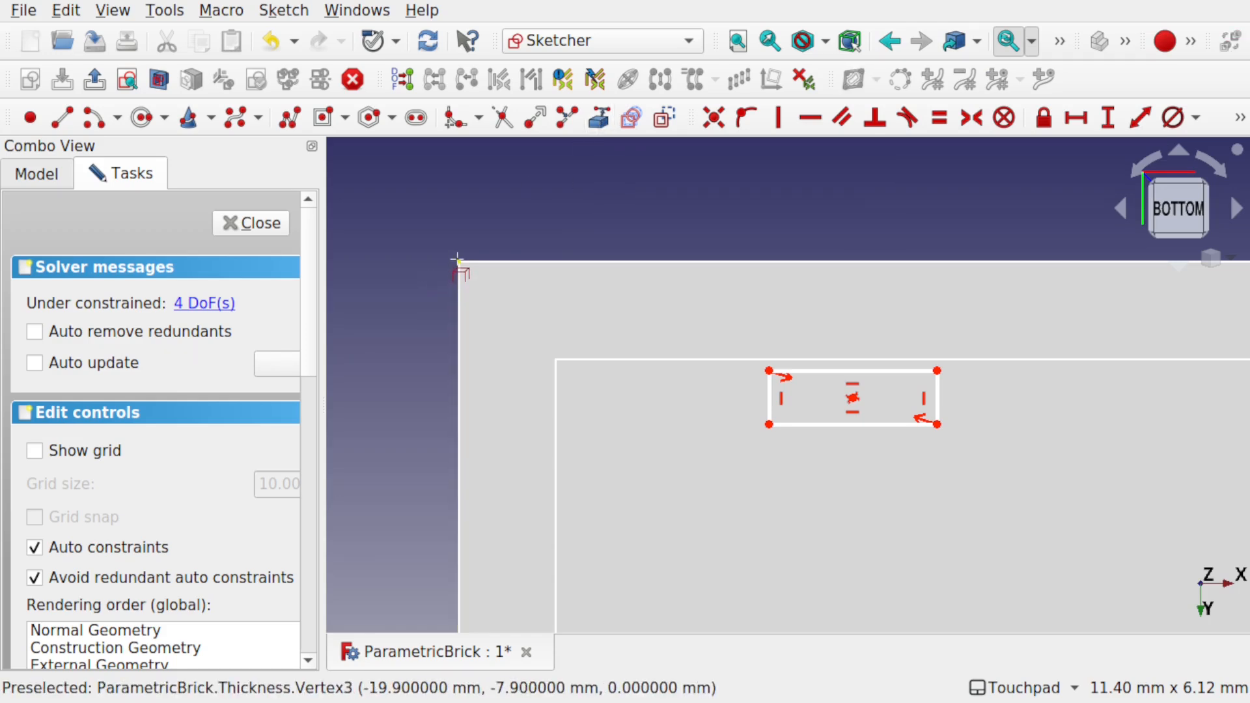
{"action": "scroll", "coordinate": [568, 322], "scroll_direction": "down", "scroll_amount": 5}
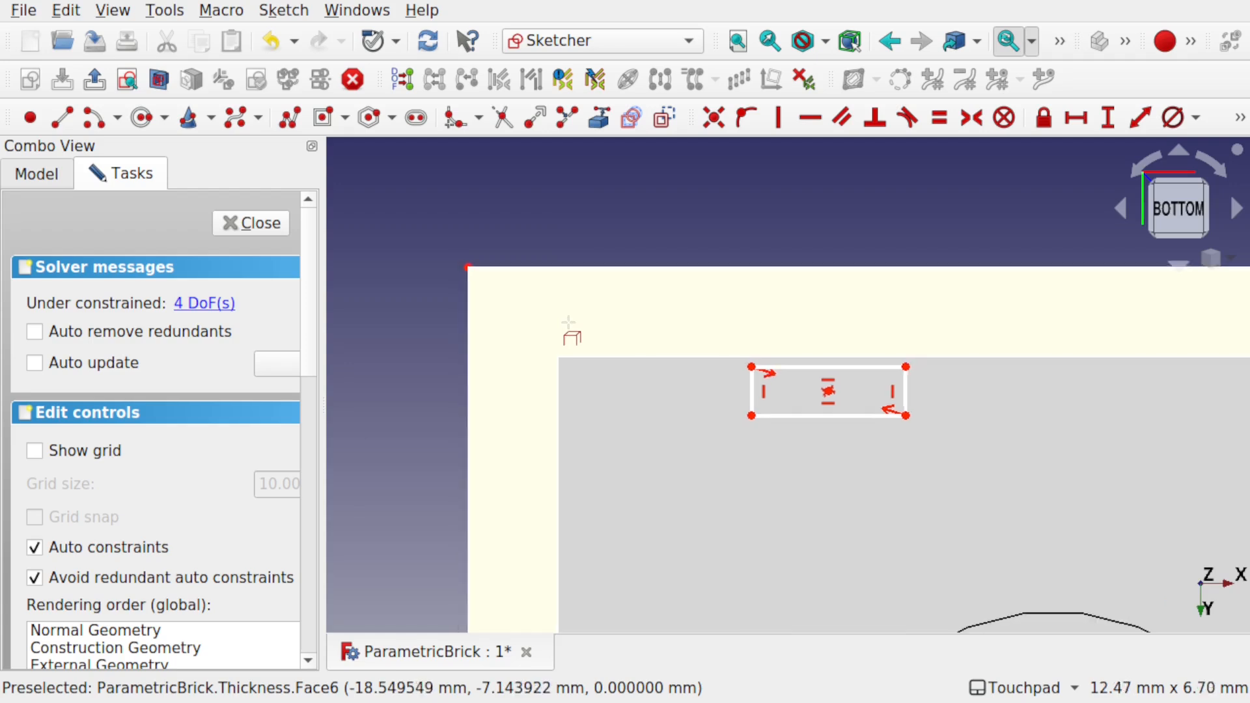
{"action": "scroll", "coordinate": [569, 322], "scroll_direction": "up", "scroll_amount": 2}
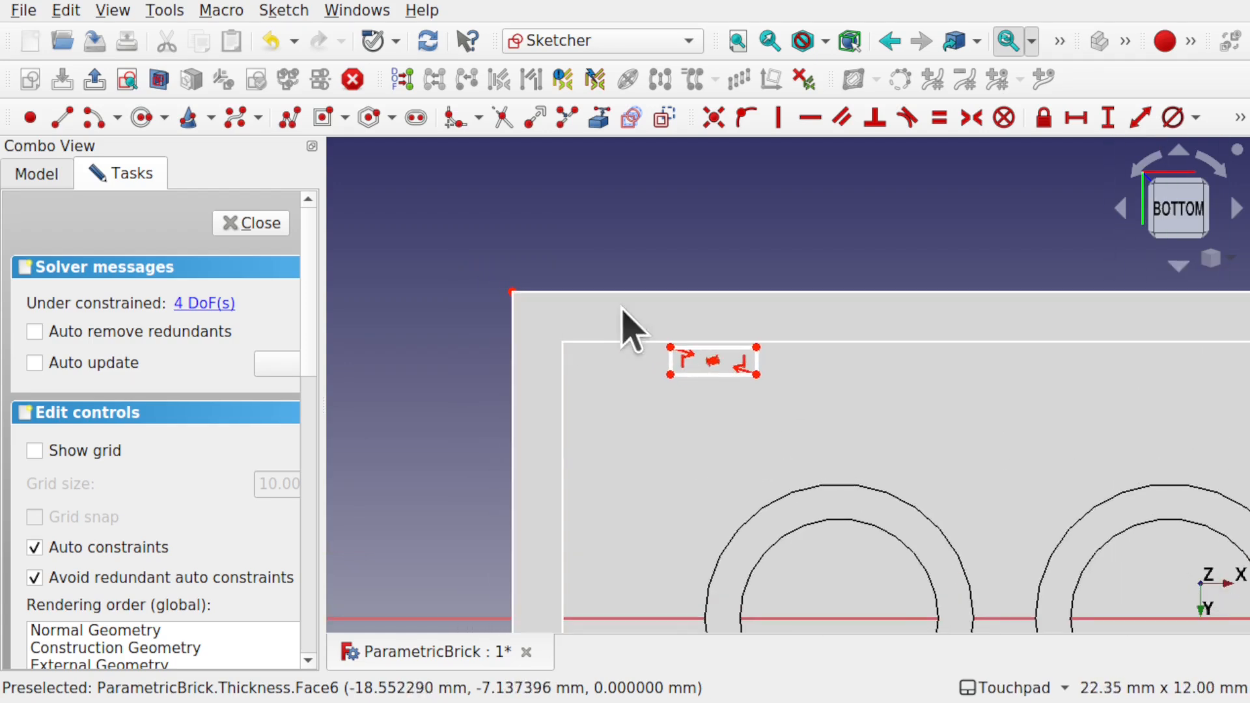
Constrain the vertical distance from the brick's outer corner to the rectangle's upper-left corner to Spreadsheet.Wall, and move the dimension label clear of the geometry.
{"action": "left_click", "coordinate": [671, 348]}
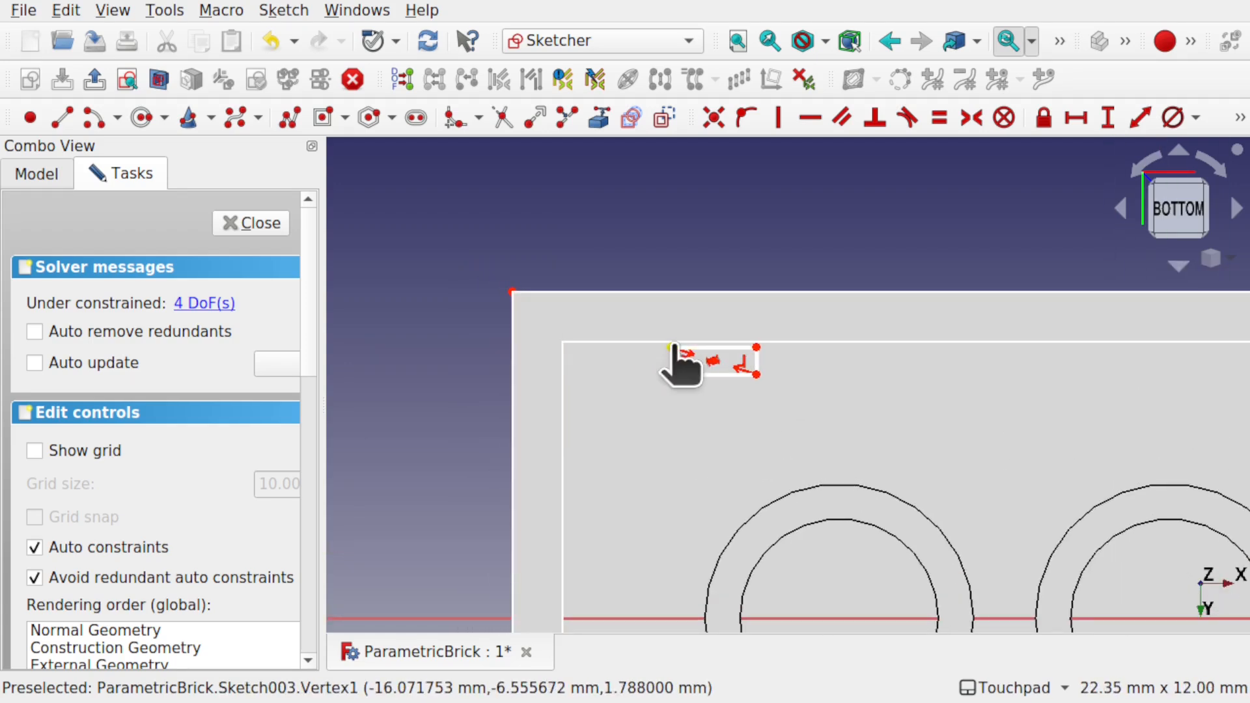
{"action": "left_click", "coordinate": [513, 293]}
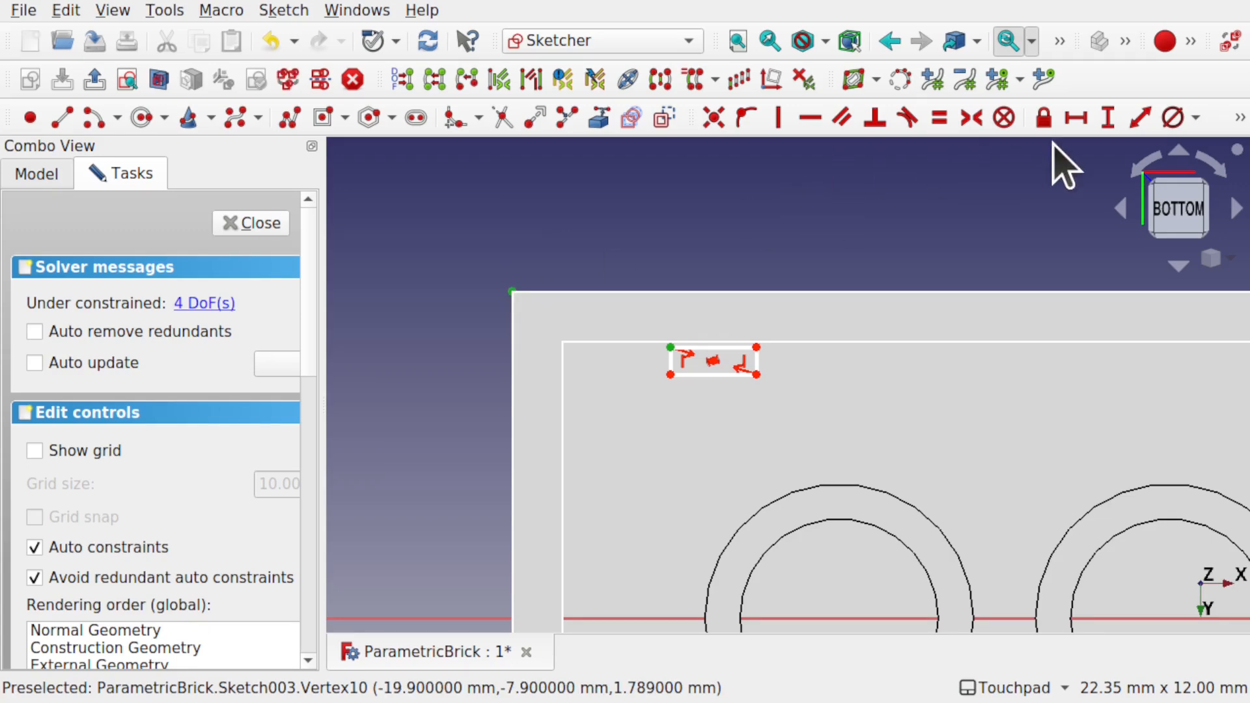
{"action": "left_click", "coordinate": [1109, 115]}
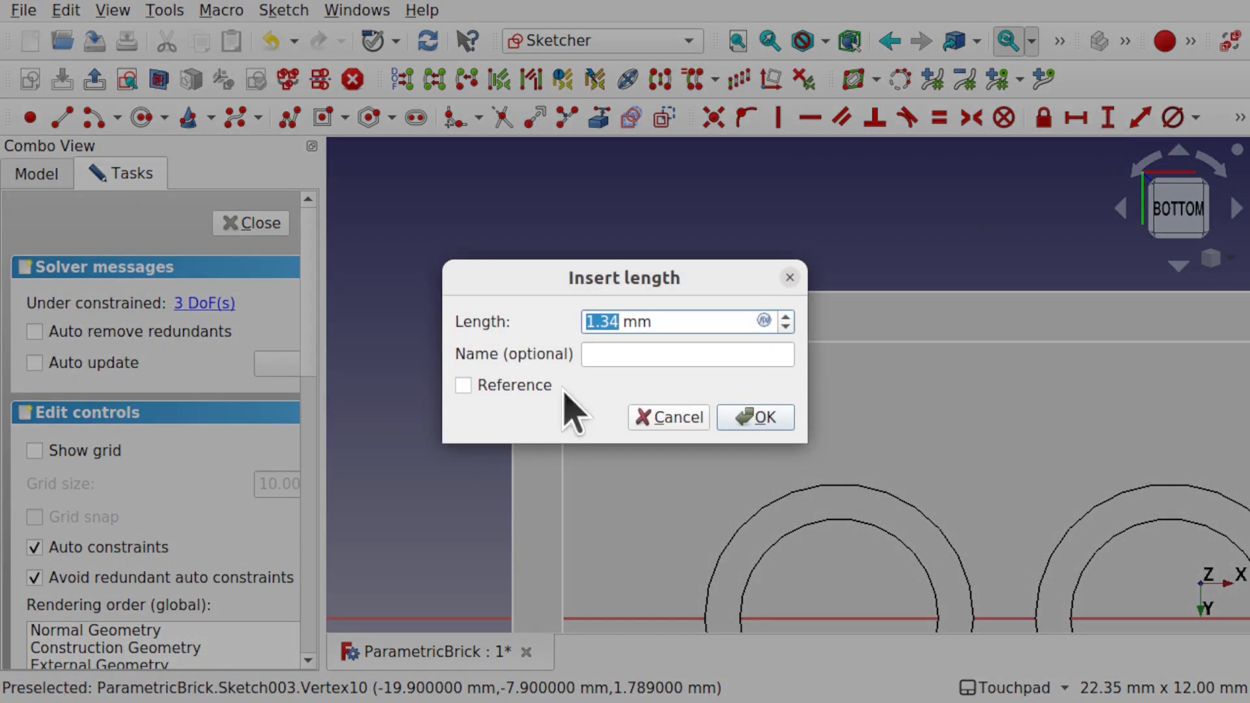
{"action": "left_click", "coordinate": [763, 321]}
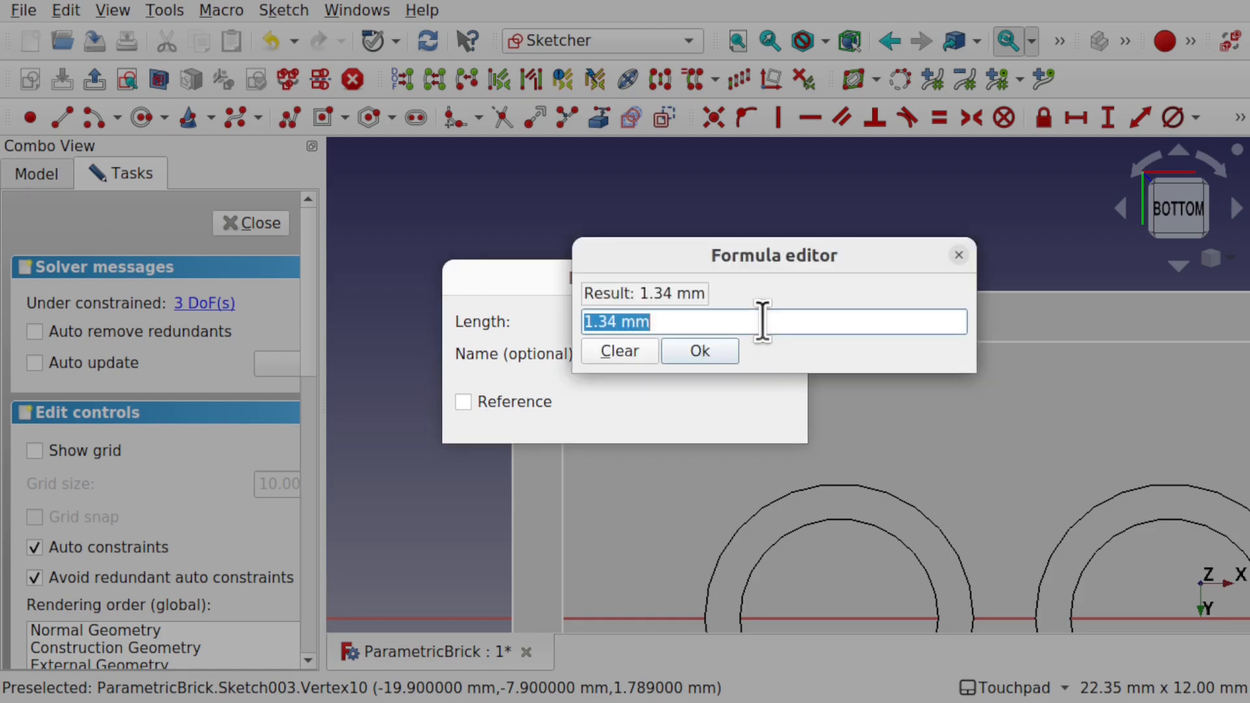
{"action": "type", "text": "spre"}
{"action": "left_click", "coordinate": [726, 341]}
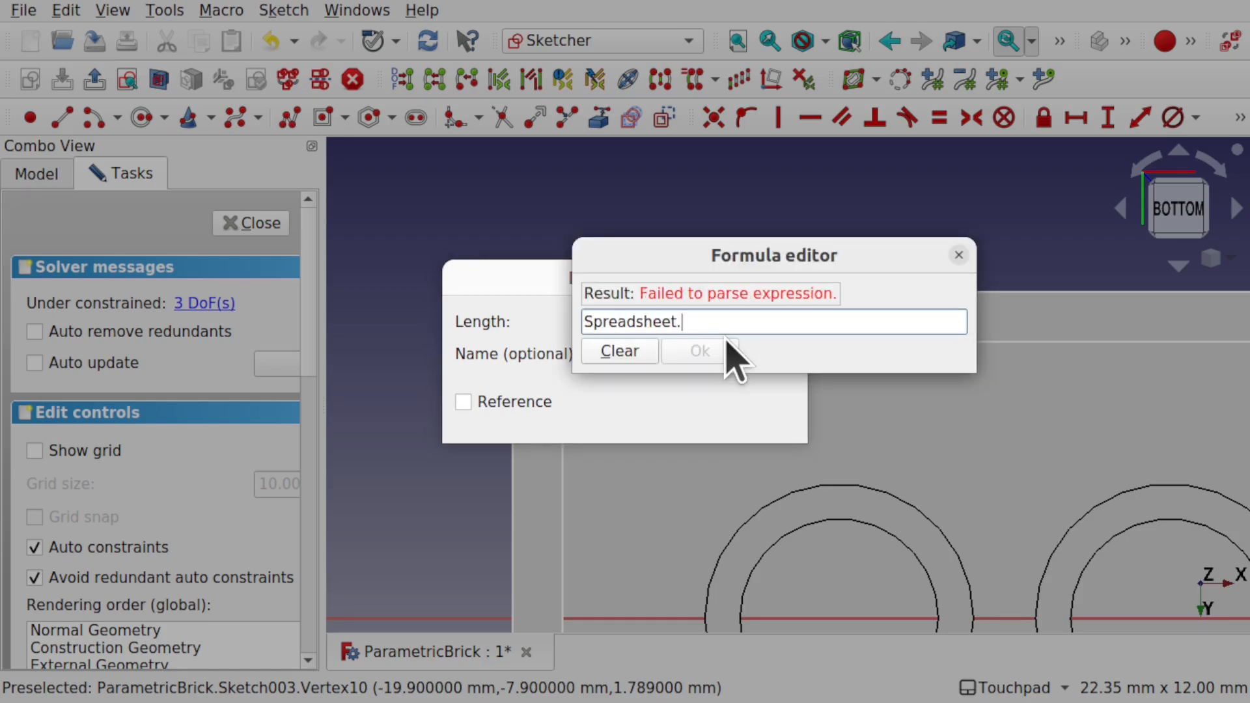
{"action": "type", "text": "wal"}
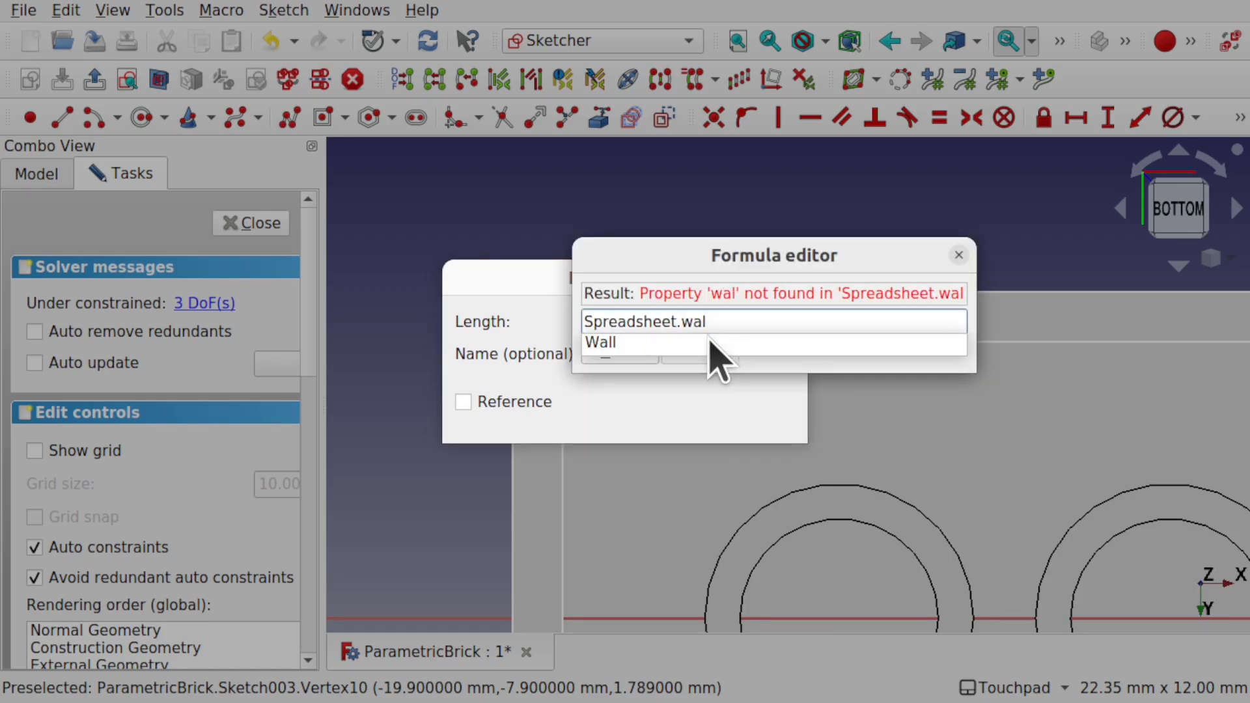
{"action": "key", "text": "Return"}
{"action": "left_click", "coordinate": [716, 354]}
{"action": "left_click", "coordinate": [746, 418]}
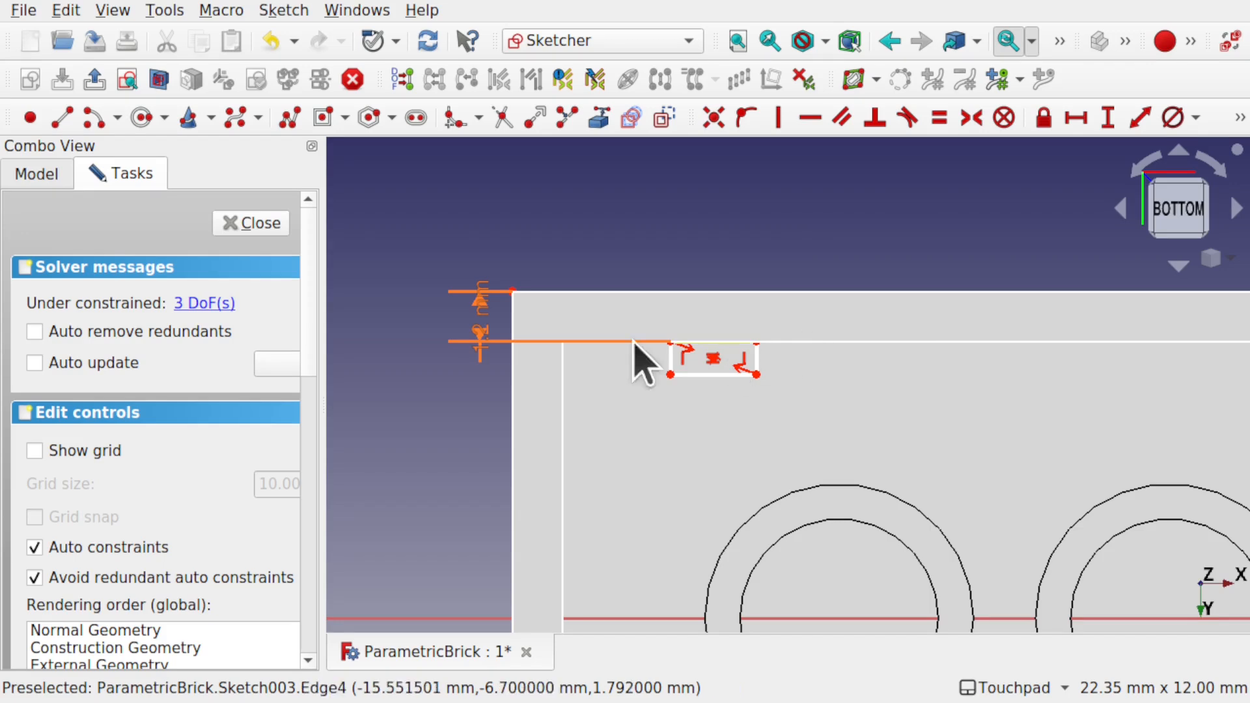
{"action": "left_click_drag", "start_coordinate": [469, 300], "coordinate": [448, 195]}
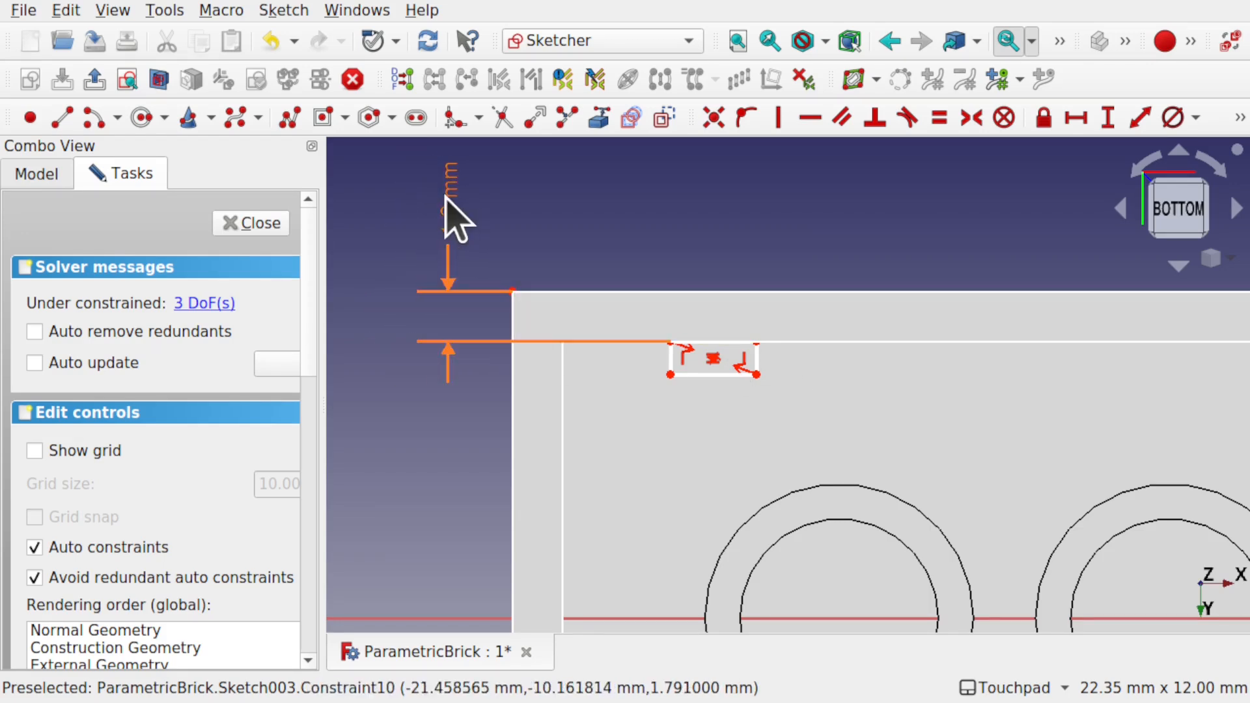
Open the spreadsheet, label cells A8 to A10 NubWidth, NubHeight and NubCenterToTopLeft, and widen column A to fit.
{"action": "left_click", "coordinate": [37, 173]}
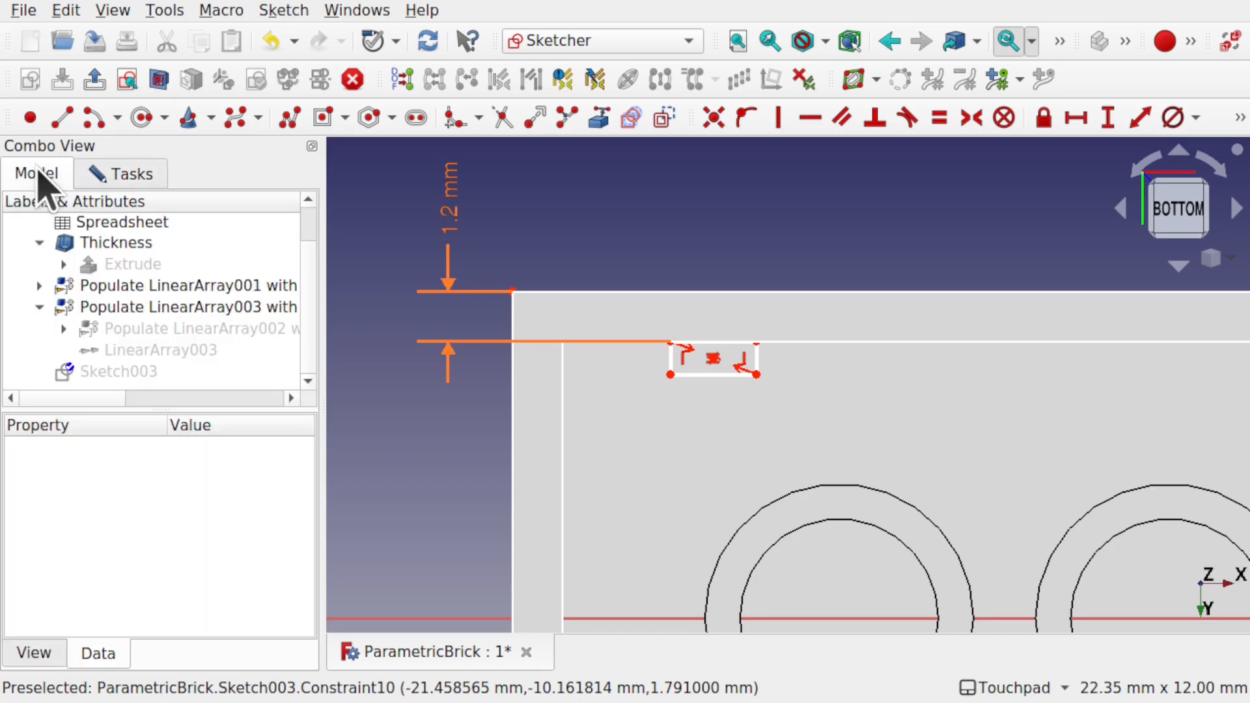
{"action": "double_click", "coordinate": [149, 222]}
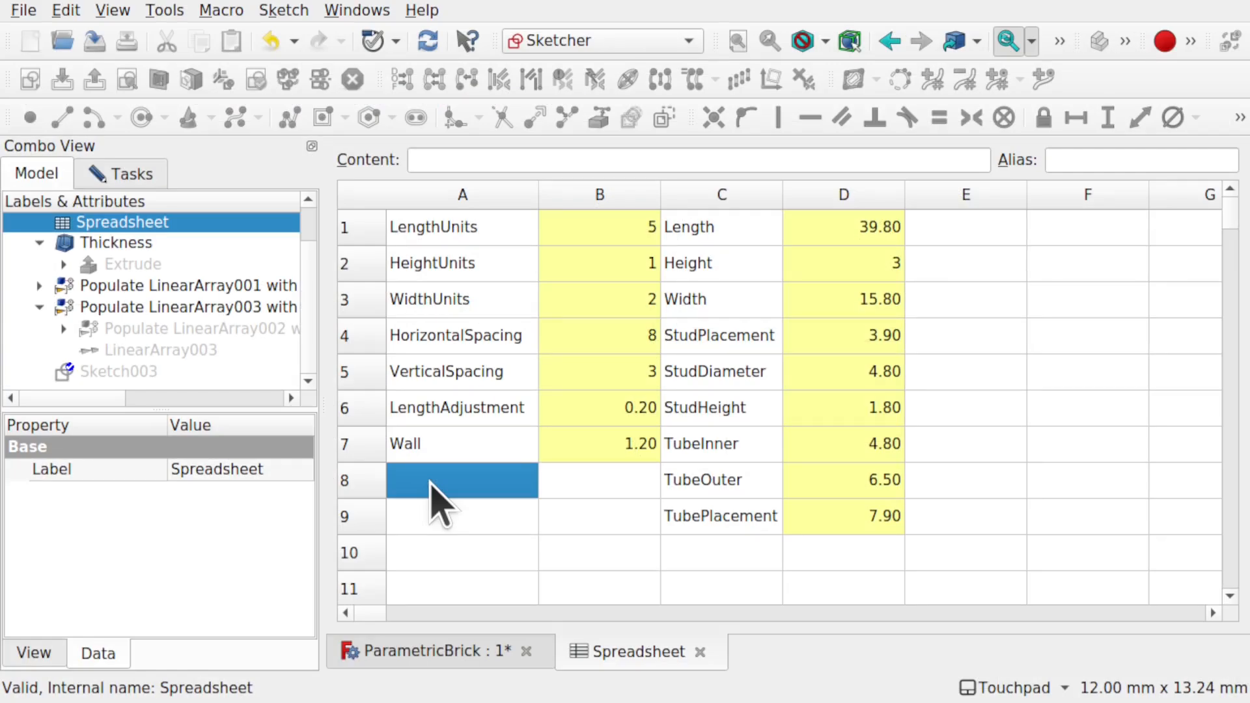
{"action": "double_click", "coordinate": [430, 482]}
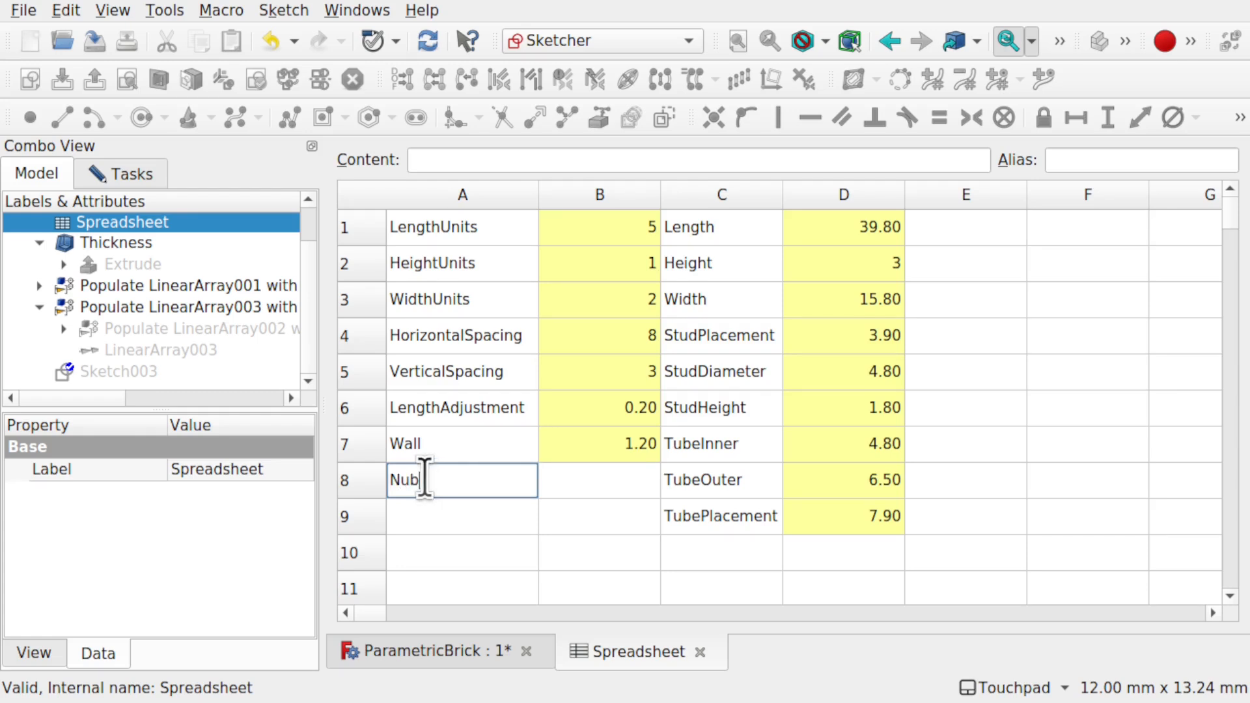
{"action": "key", "text": "Return"}
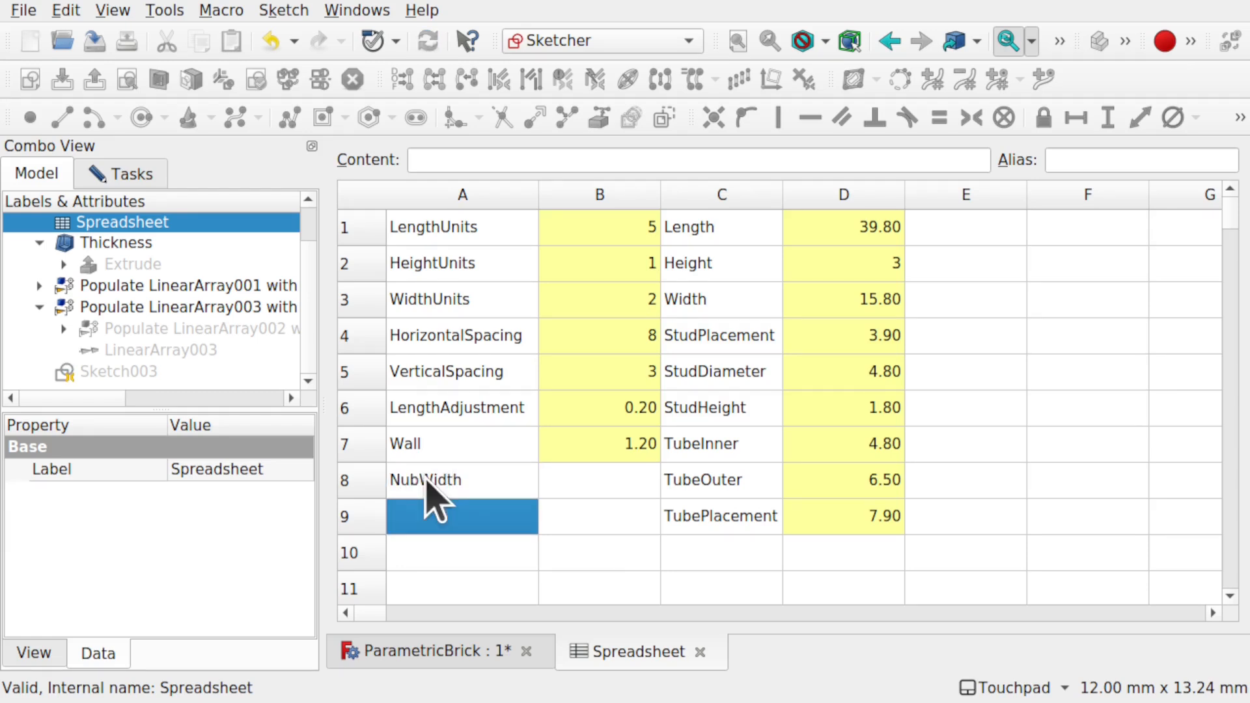
{"action": "type", "text": "NubHeight"}
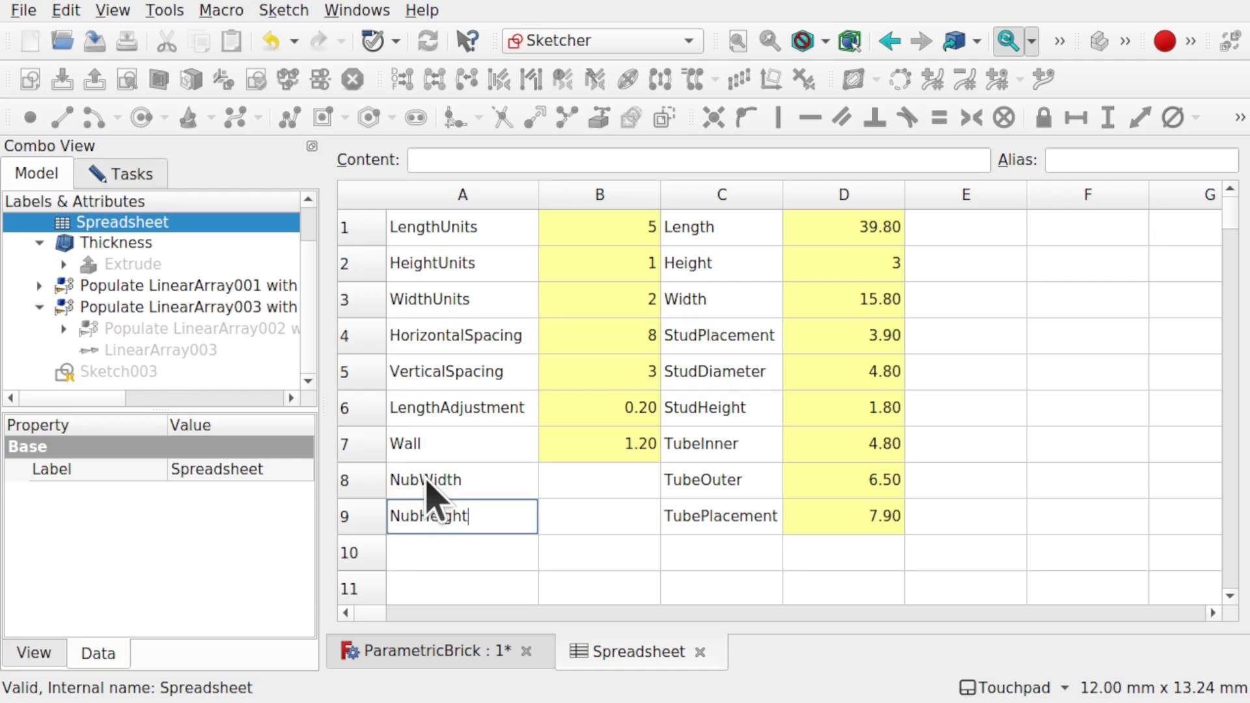
{"action": "key", "text": "Return"}
{"action": "type", "text": "NubCenterToTop"}
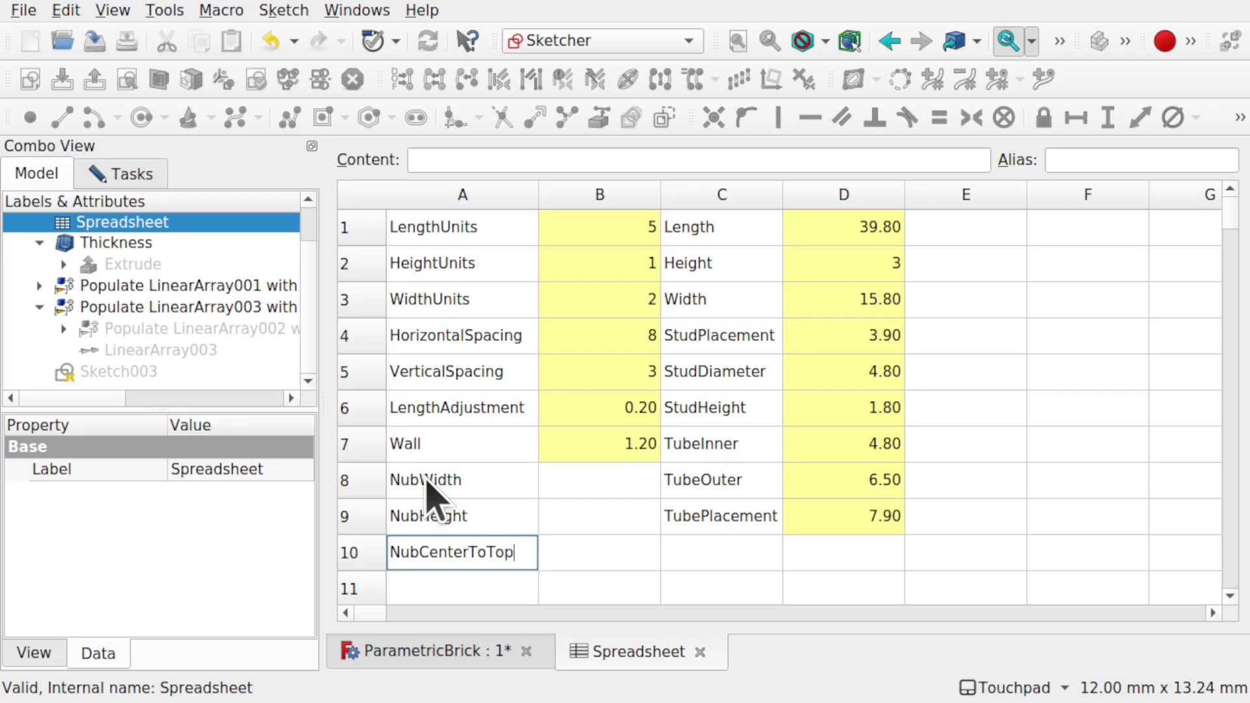
{"action": "type", "text": "Left"}
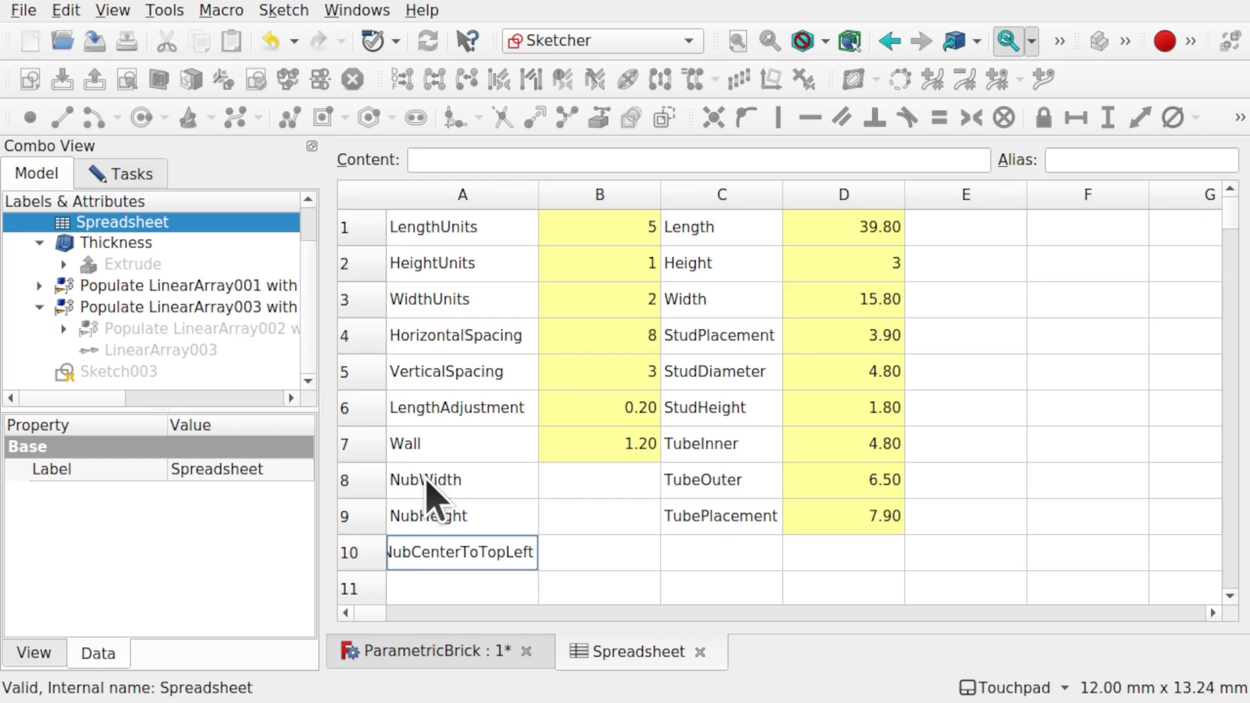
{"action": "left_click", "coordinate": [593, 557]}
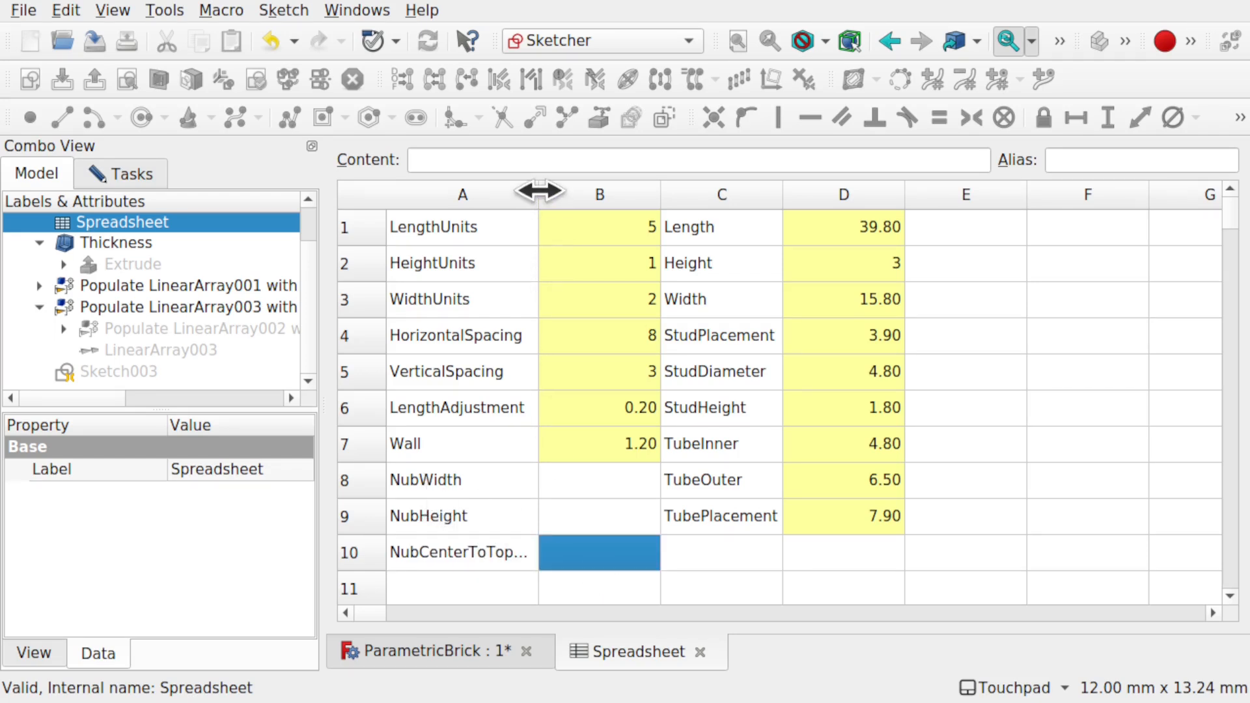
{"action": "left_click_drag", "start_coordinate": [539, 190], "coordinate": [572, 192]}
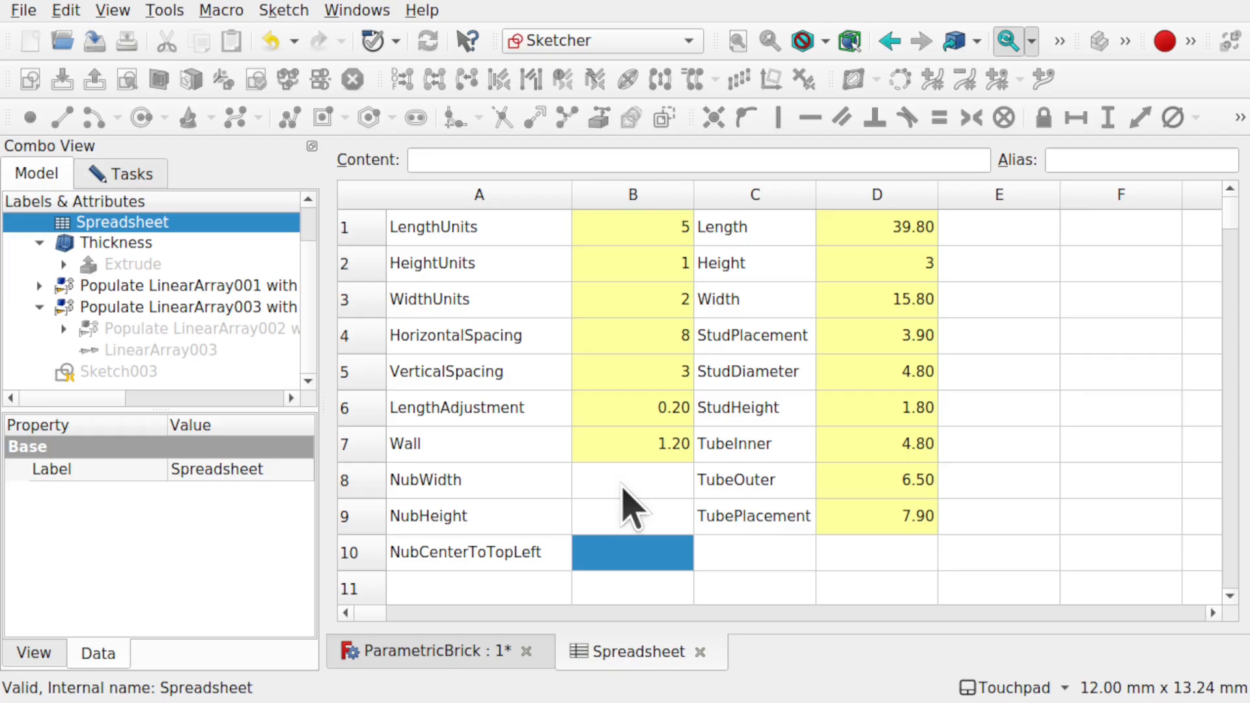
Enter 0.6 for NubWidth, 0.2 for NubHeight and 3.9 for NubCenterToTopLeft in cells B8 to B10.
{"action": "double_click", "coordinate": [621, 482]}
{"action": "type", "text": "0.6"}
{"action": "key", "text": "Return"}
{"action": "type", "text": "0.2"}
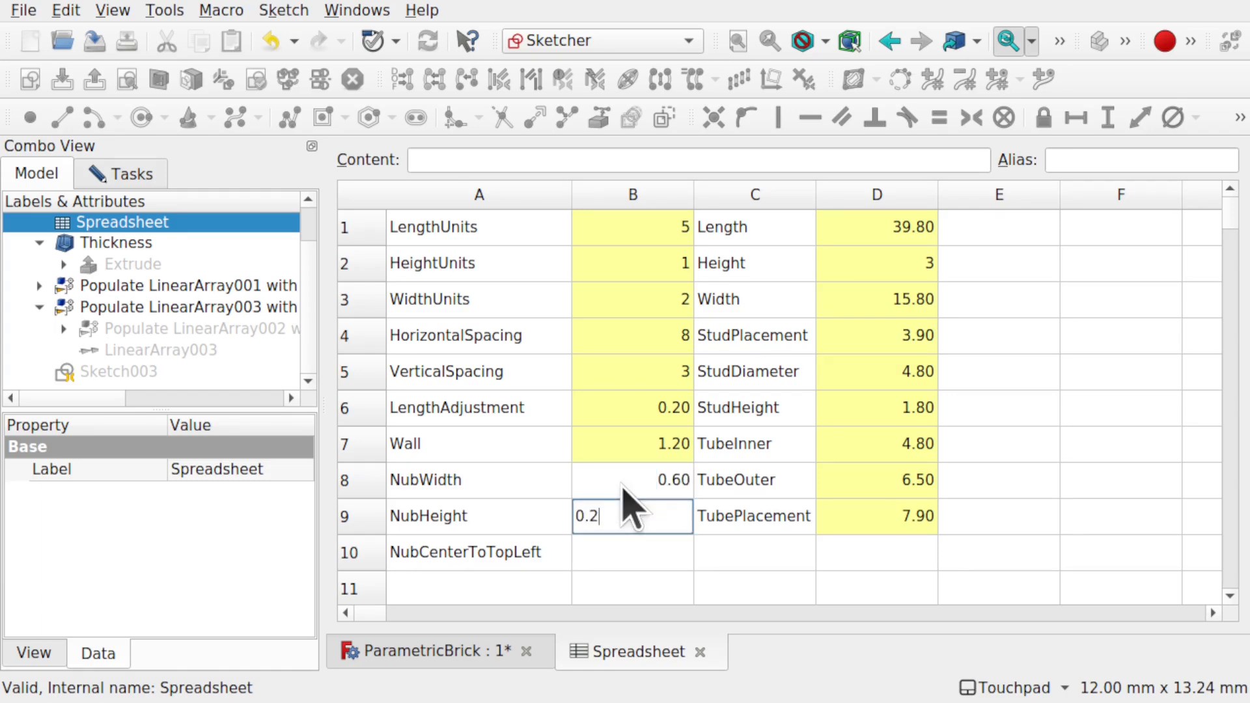
{"action": "key", "text": "Return"}
{"action": "type", "text": "3"}
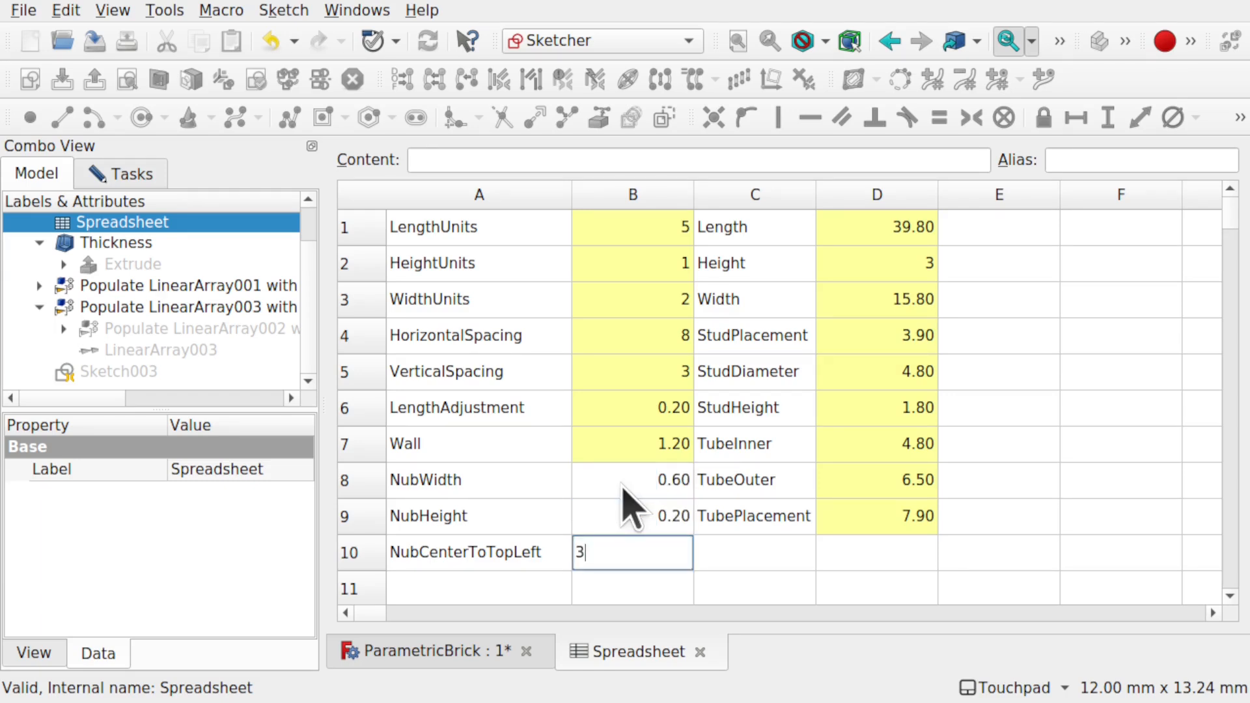
{"action": "type", "text": ".9"}
{"action": "left_click", "coordinate": [624, 505]}
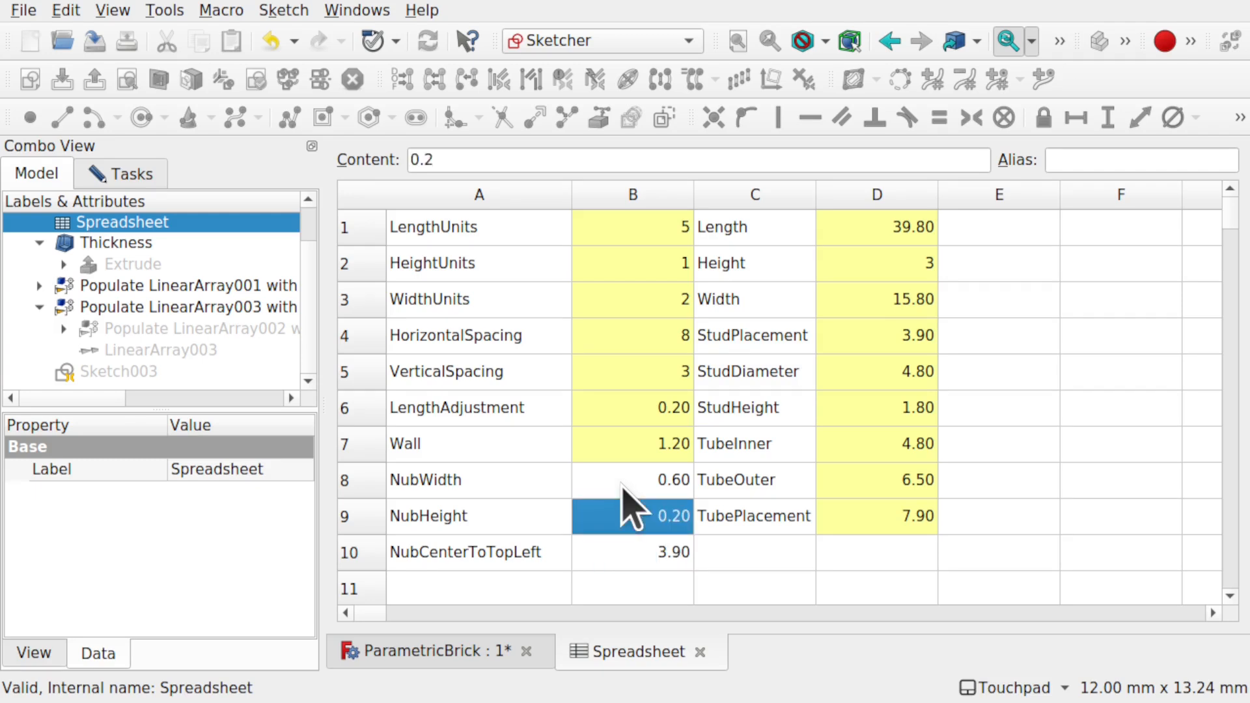
Give cell B8 the alias NubWidth, copied from its label cell.
{"action": "left_click", "coordinate": [641, 485]}
{"action": "left_click", "coordinate": [515, 488]}
{"action": "double_click", "coordinate": [514, 488]}
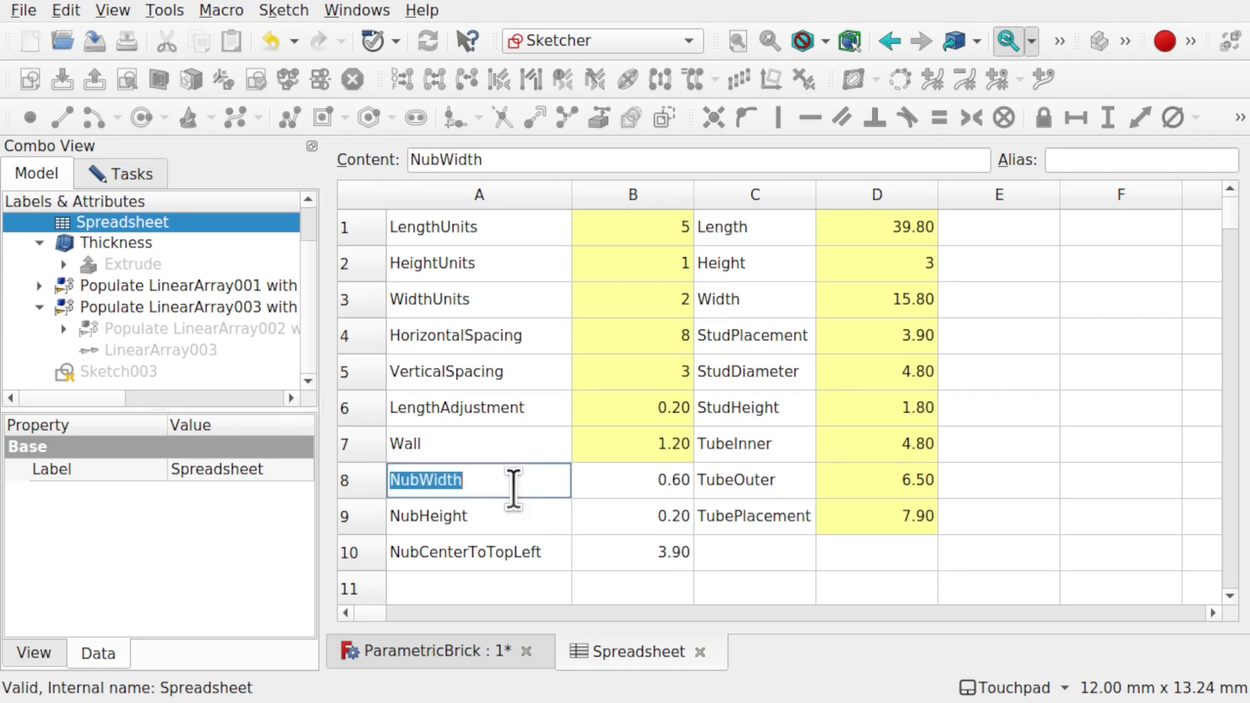
{"action": "left_click", "coordinate": [640, 496]}
{"action": "left_click", "coordinate": [1112, 160]}
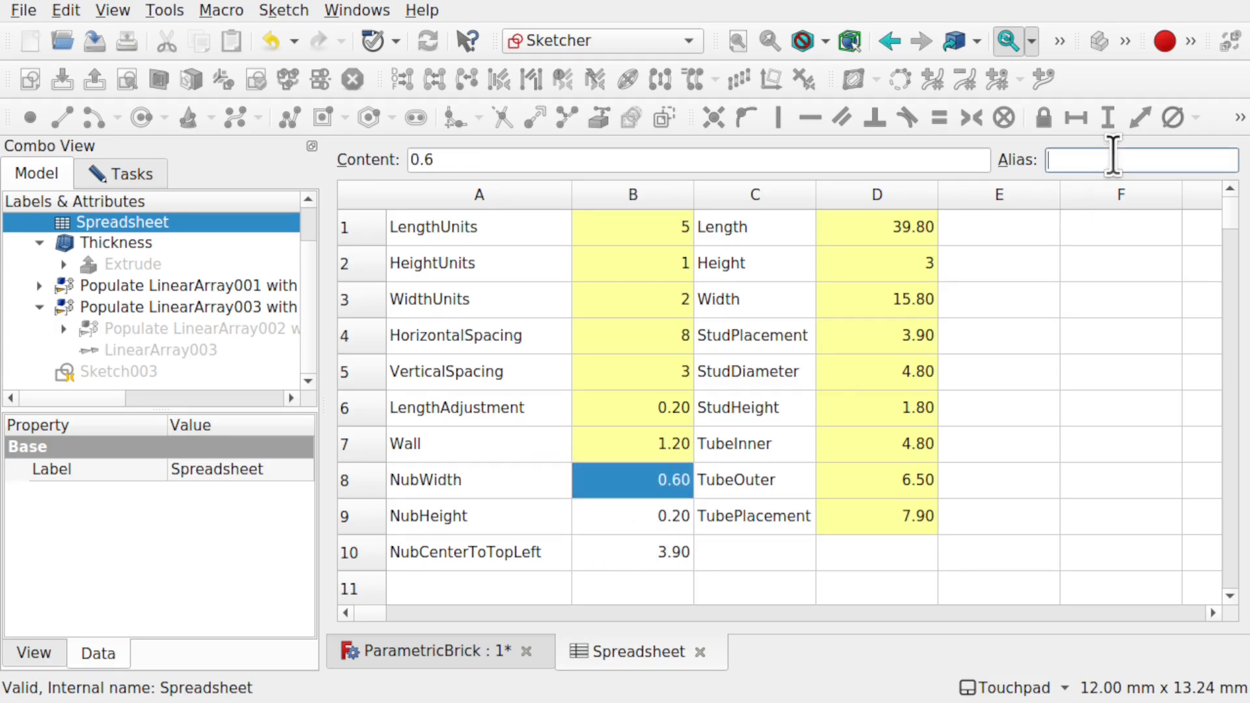
{"action": "key", "text": "Return"}
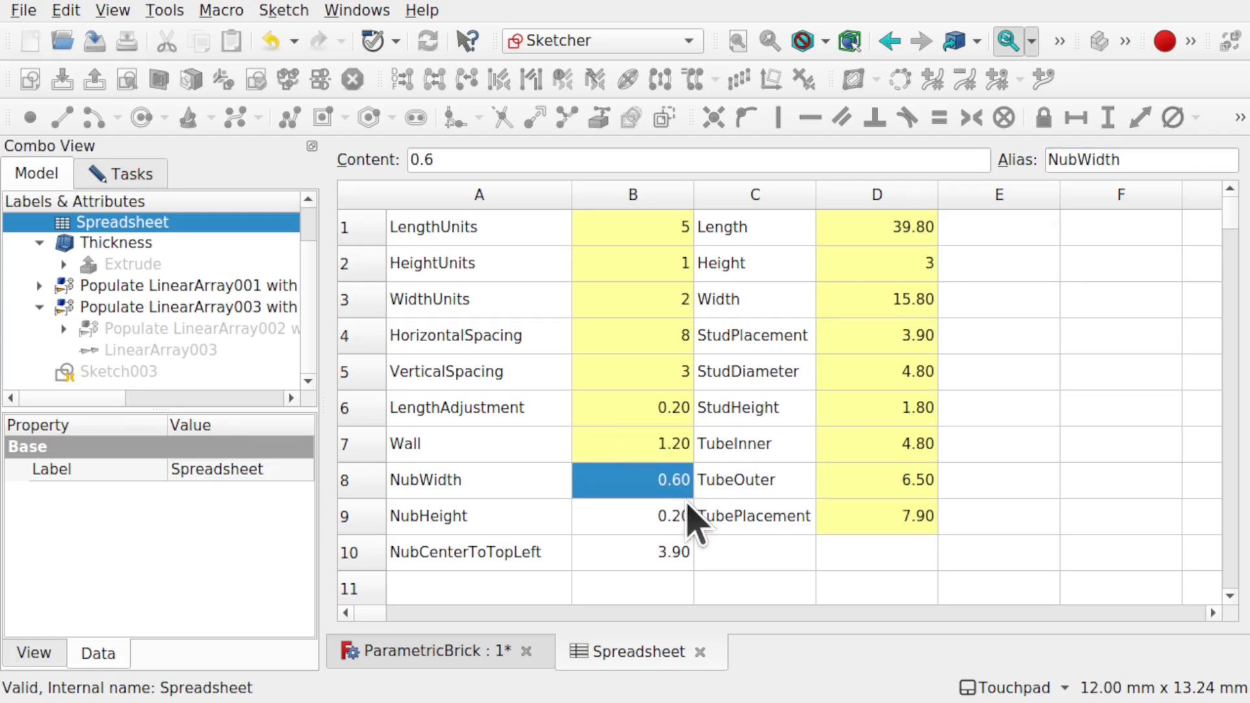
Give cell B9 the alias NubHeight, copied from its label cell.
{"action": "left_click", "coordinate": [635, 516]}
{"action": "left_click", "coordinate": [507, 526]}
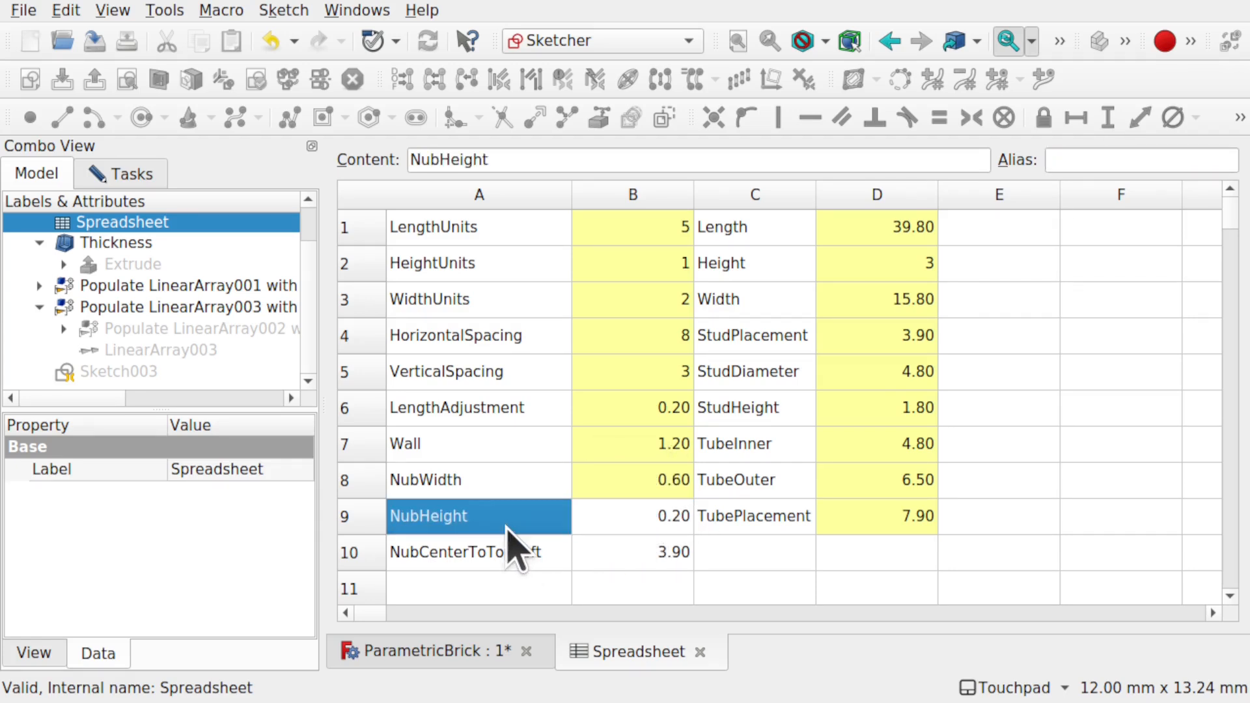
{"action": "double_click", "coordinate": [507, 526]}
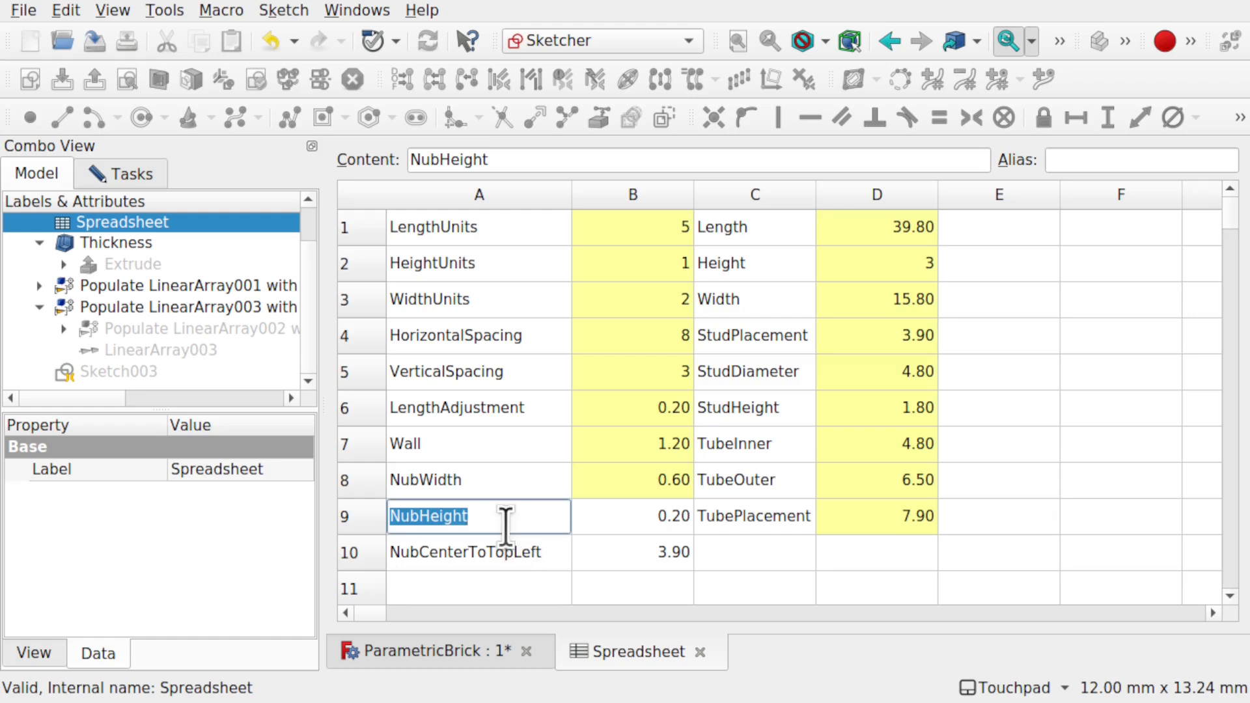
{"action": "left_click", "coordinate": [635, 521]}
{"action": "left_click", "coordinate": [1085, 159]}
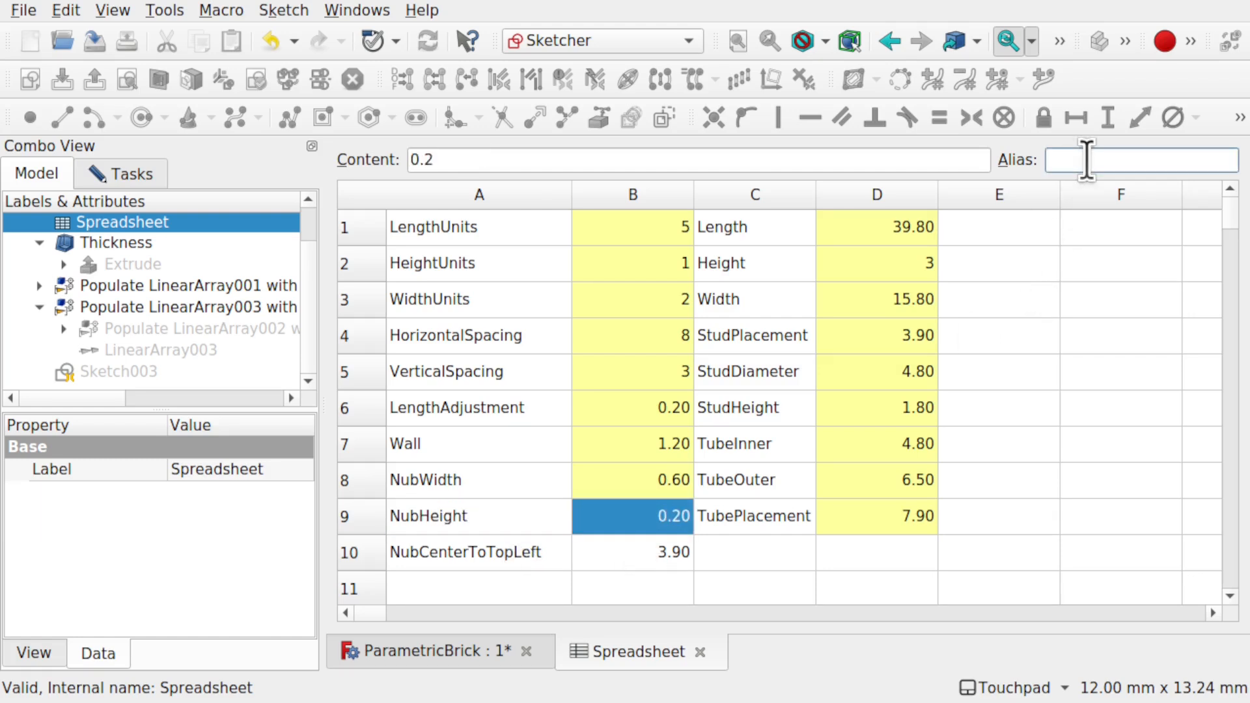
Give cell B10 the alias NubCenterToTopLeft and check that cell B9 holds its alias.
{"action": "left_click", "coordinate": [627, 554]}
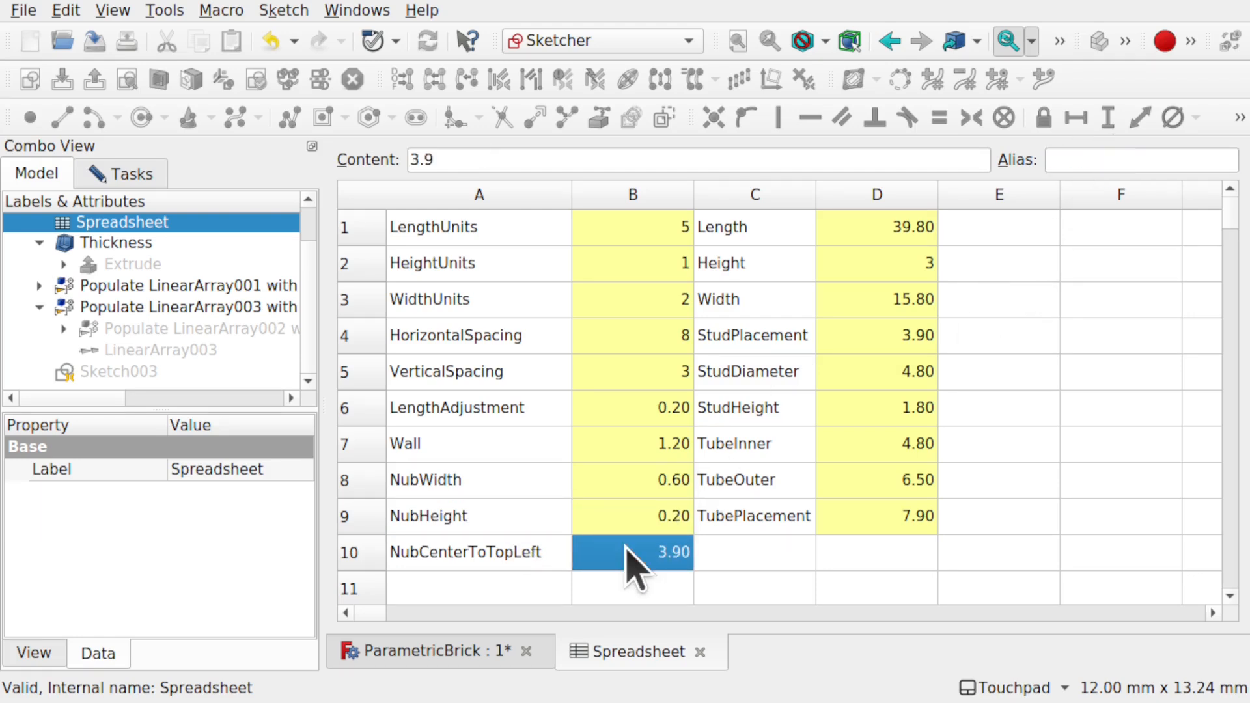
{"action": "double_click", "coordinate": [544, 553]}
{"action": "key", "text": "ctrl+c"}
{"action": "left_click", "coordinate": [670, 556]}
{"action": "left_click", "coordinate": [1129, 159]}
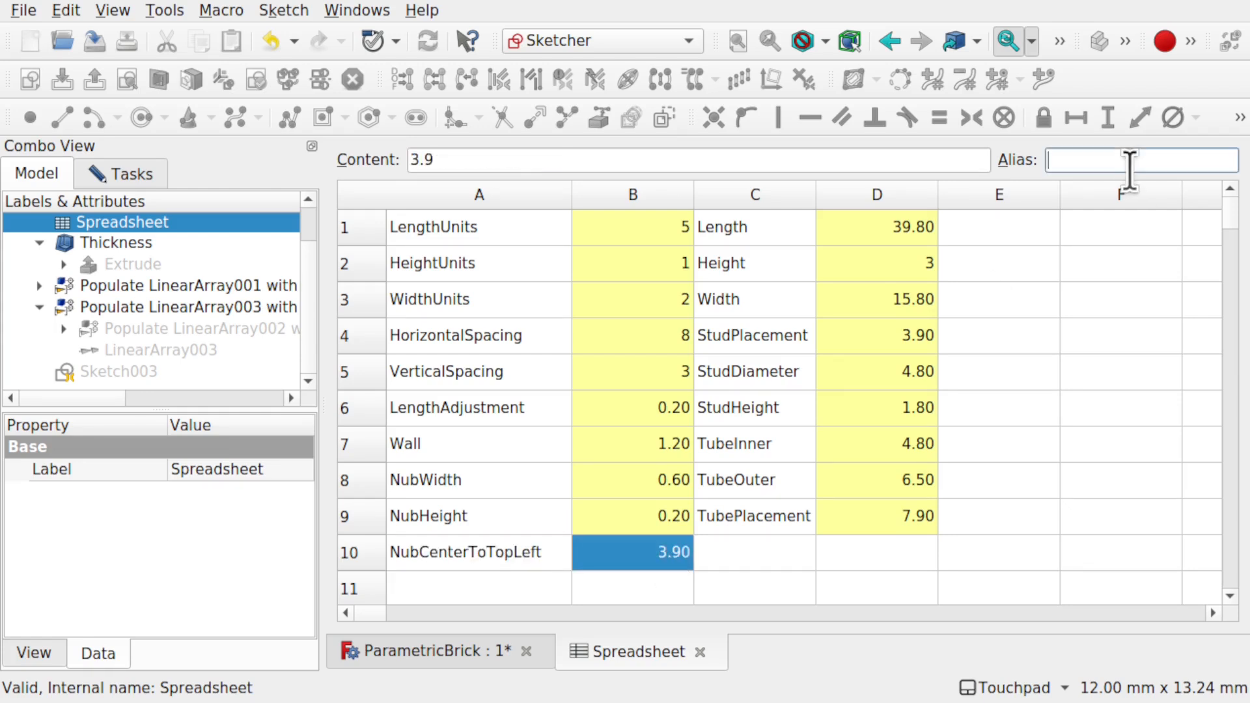
{"action": "key", "text": "ctrl+v"}
{"action": "left_click", "coordinate": [646, 519]}
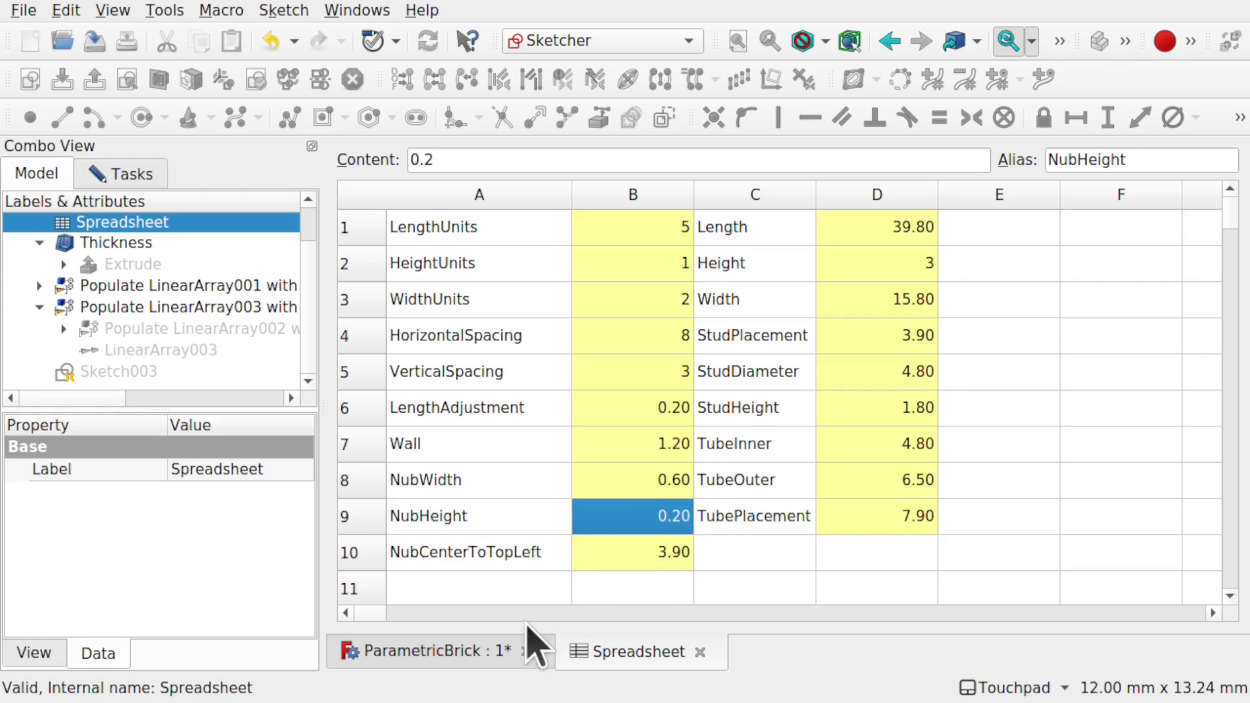
Return to the brick sketch and add a horizontal distance constraint between the rectangle's center point and the brick's upper-left outer corner.
{"action": "left_click", "coordinate": [469, 650]}
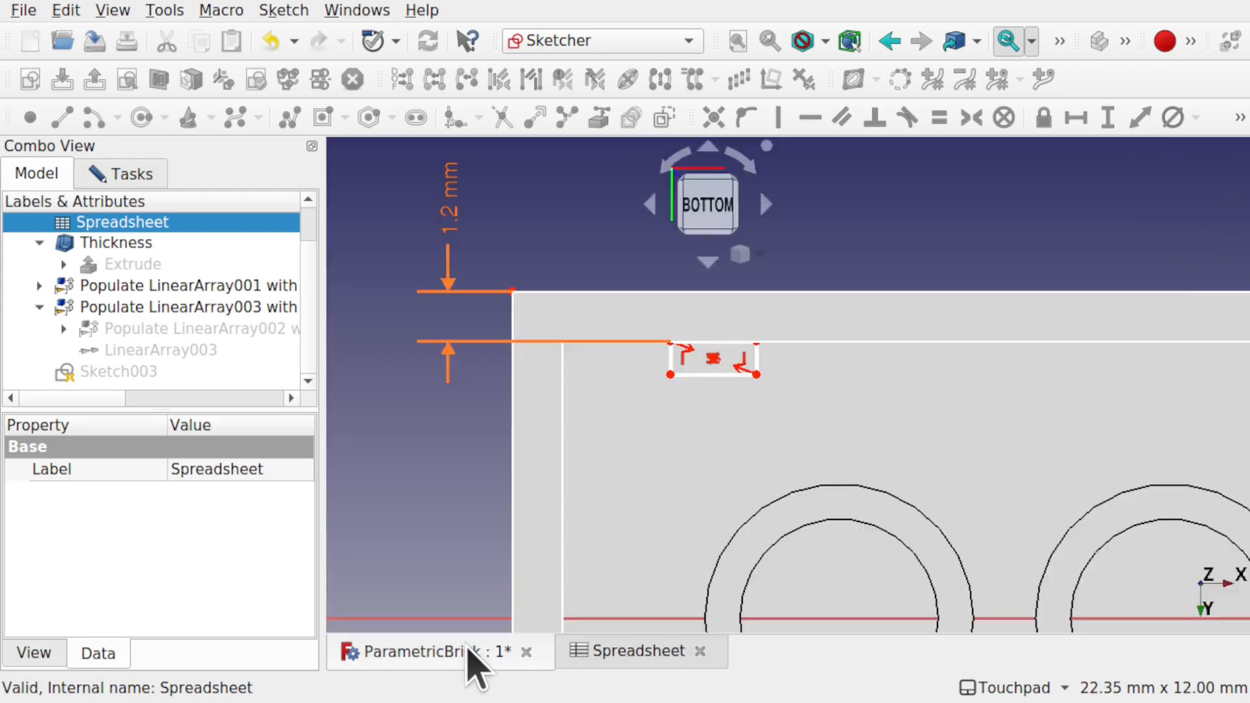
{"action": "left_click", "coordinate": [714, 357]}
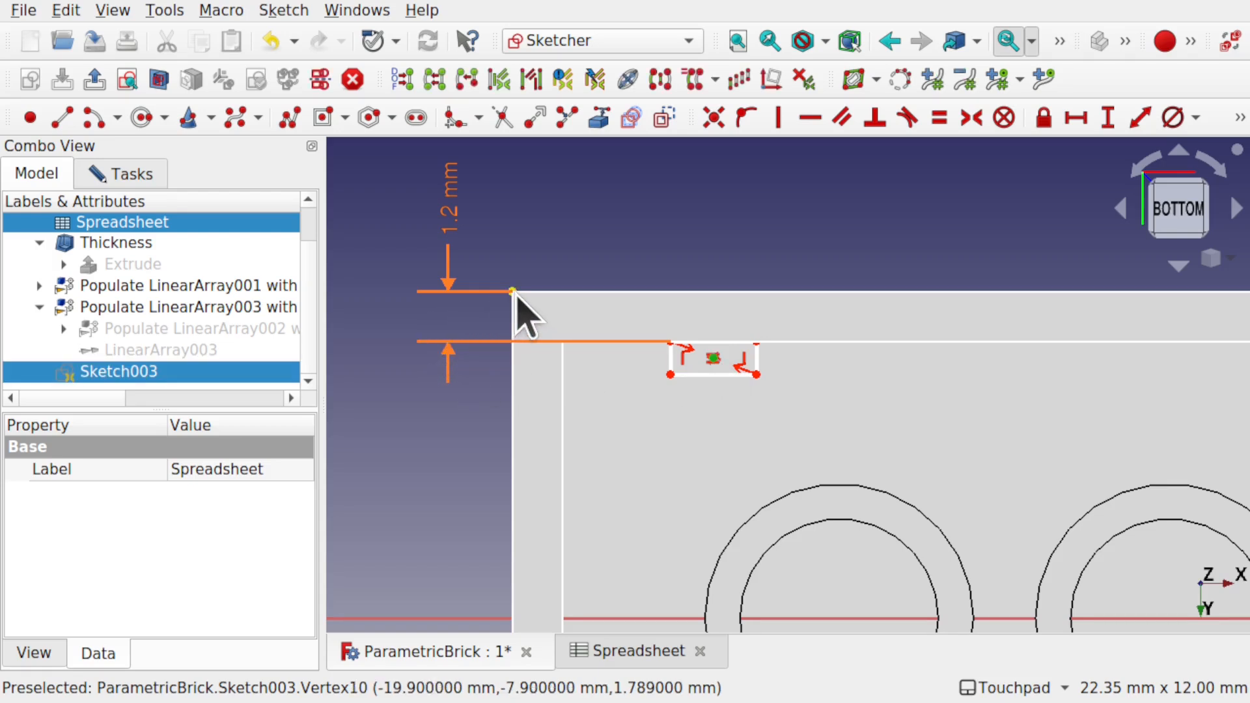
{"action": "left_click", "coordinate": [1074, 123]}
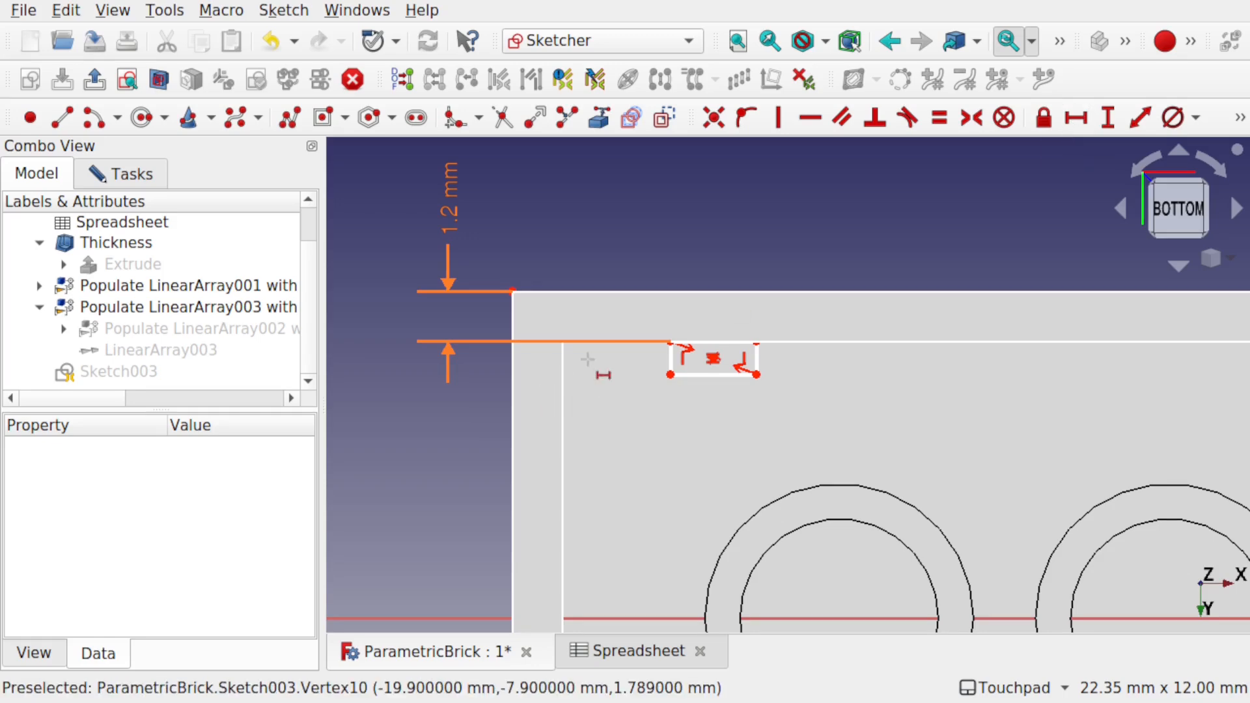
{"action": "left_click", "coordinate": [713, 357]}
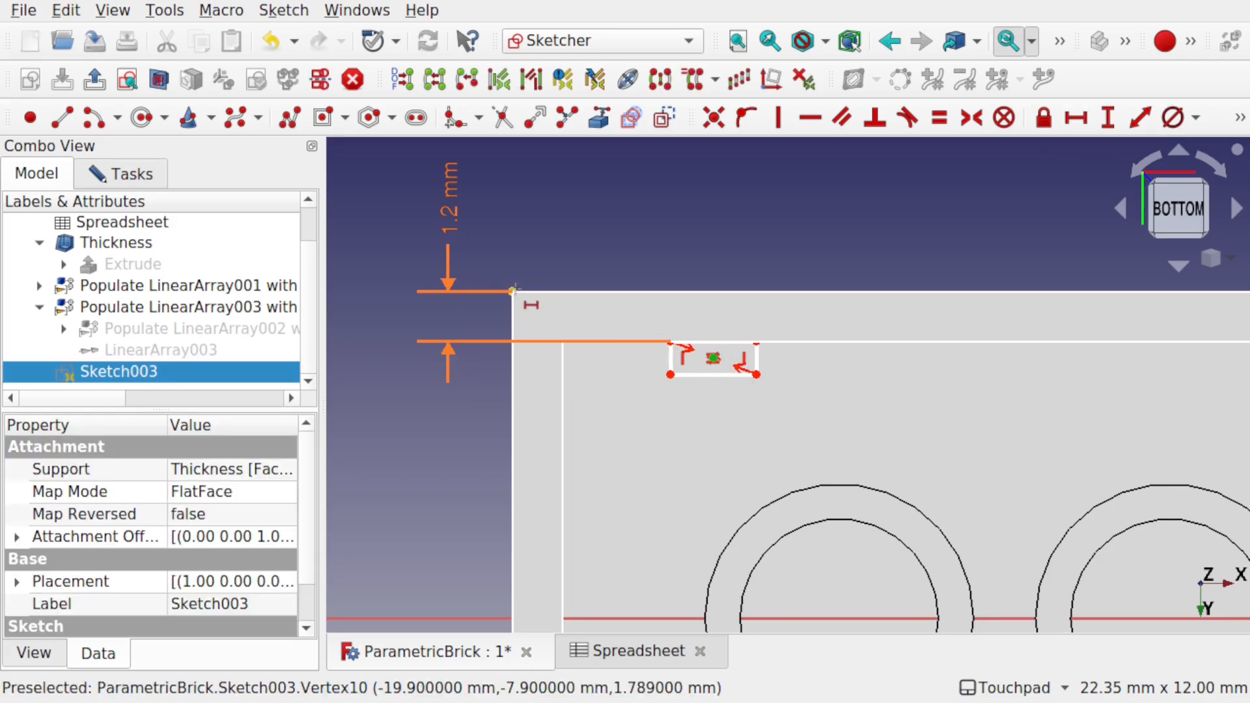
{"action": "left_click", "coordinate": [513, 292]}
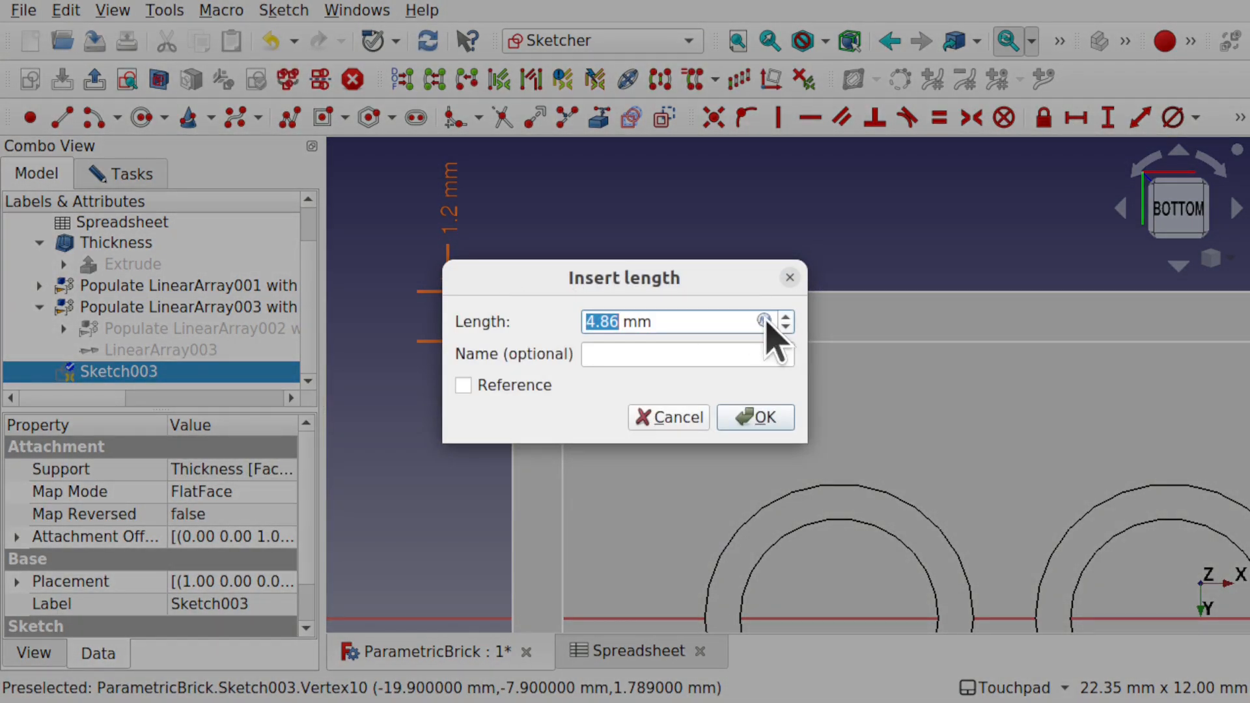
Set the corner-to-center horizontal distance with the formula Spreadsheet.NubCenterToTopLeft and accept the constraint.
{"action": "left_click", "coordinate": [764, 320]}
{"action": "type", "text": "spre"}
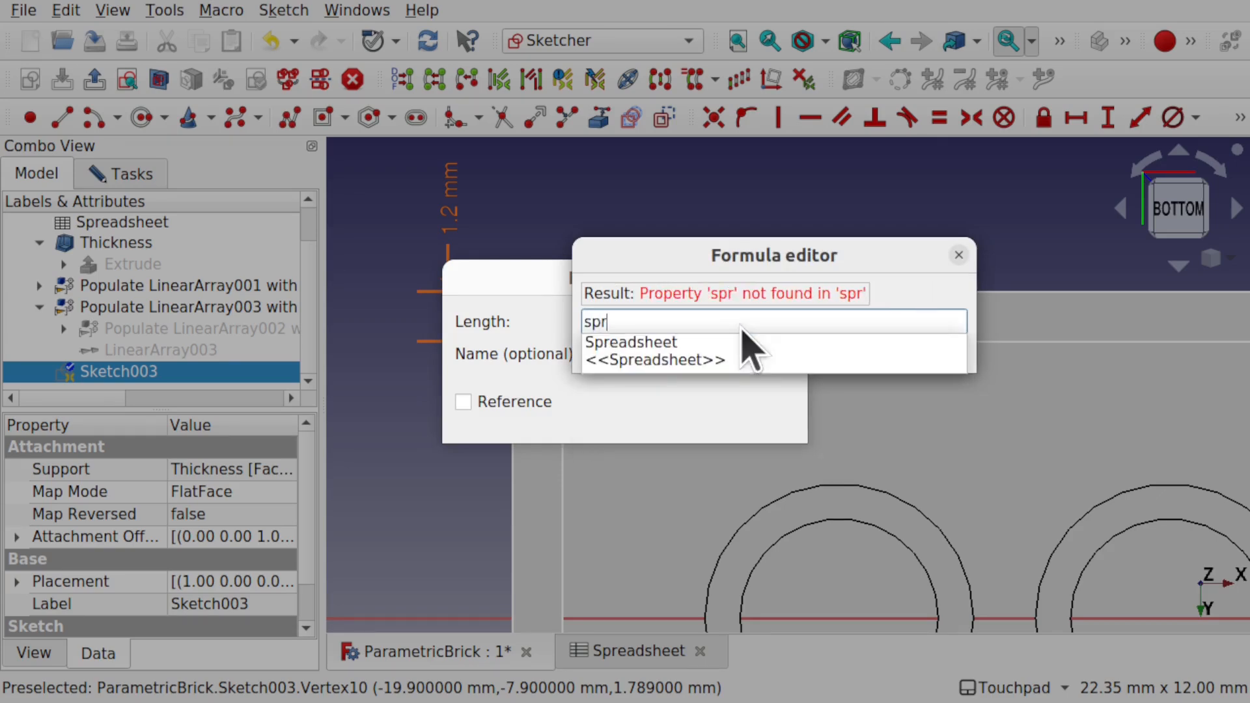
{"action": "left_click", "coordinate": [749, 343]}
{"action": "type", "text": "N"}
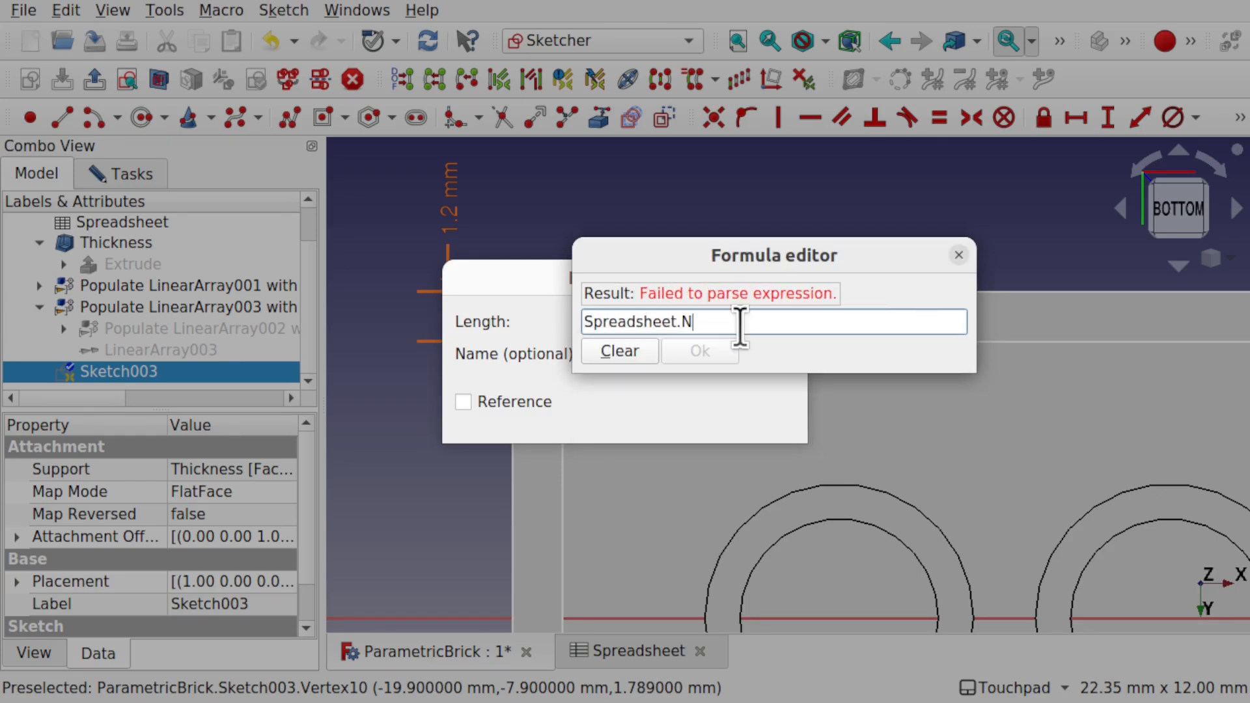
{"action": "type", "text": "ub"}
{"action": "key", "text": "Down"}
{"action": "key", "text": "Down"}
{"action": "key", "text": "Down"}
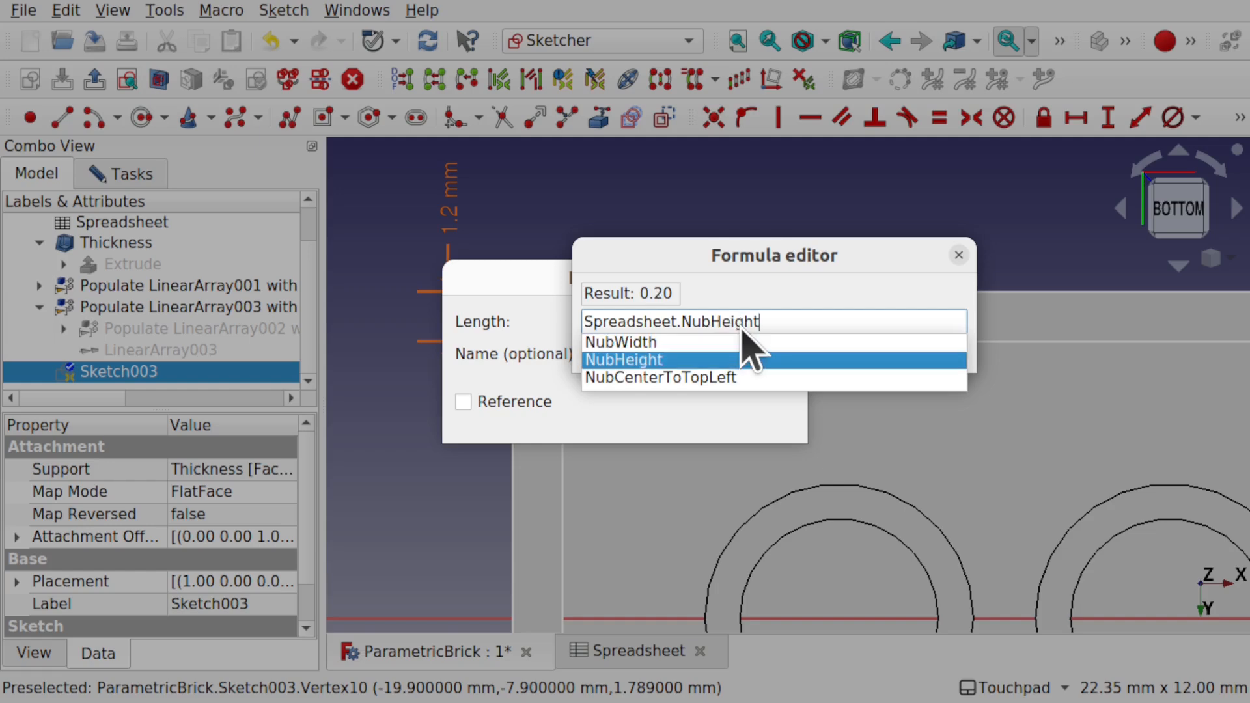
{"action": "key", "text": "Return"}
{"action": "left_click", "coordinate": [716, 351]}
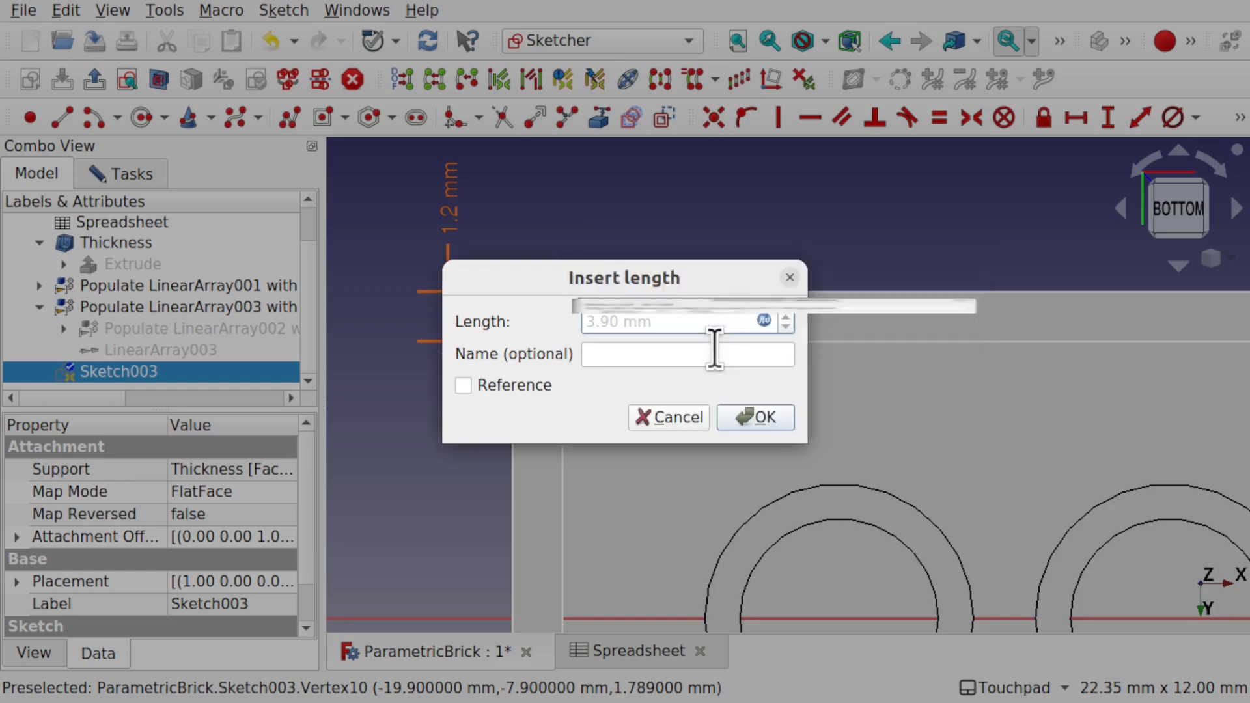
{"action": "left_click", "coordinate": [750, 416]}
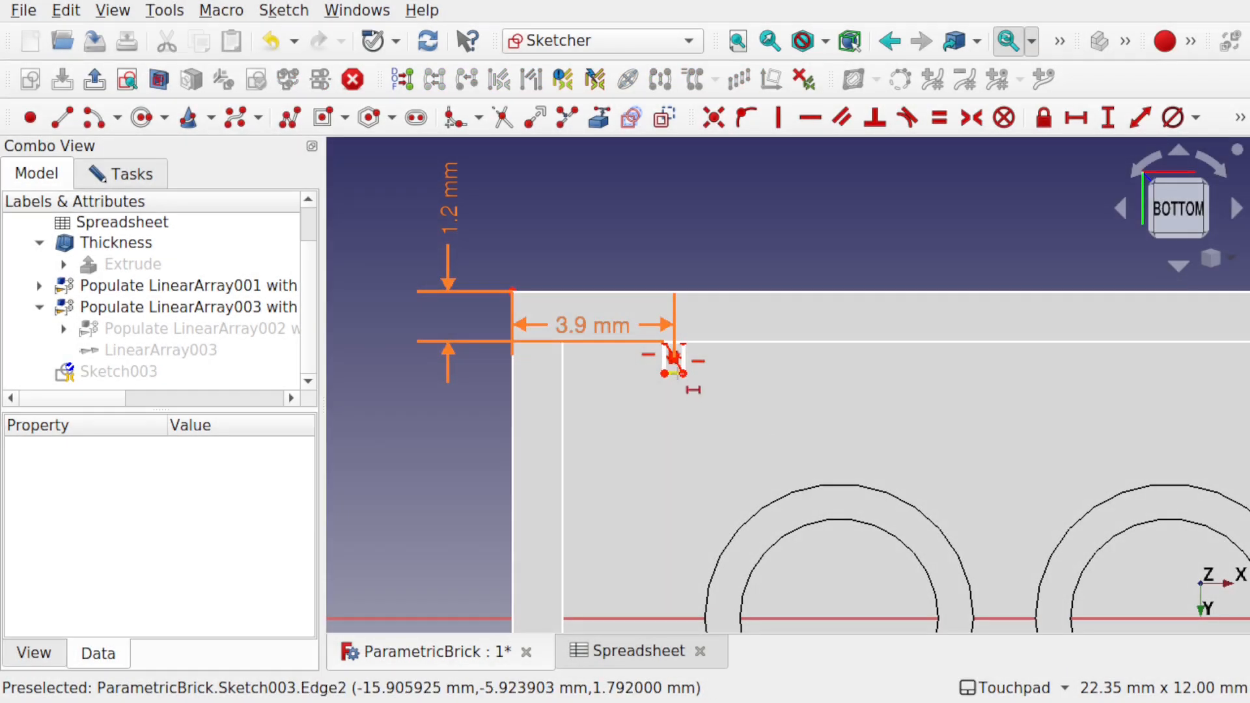
Add a horizontal distance constraint to the nub rectangle's lower edge, driven by the formula Spreadsheet.NubWidth.
{"action": "scroll", "coordinate": [690, 387], "scroll_direction": "up", "scroll_amount": 5}
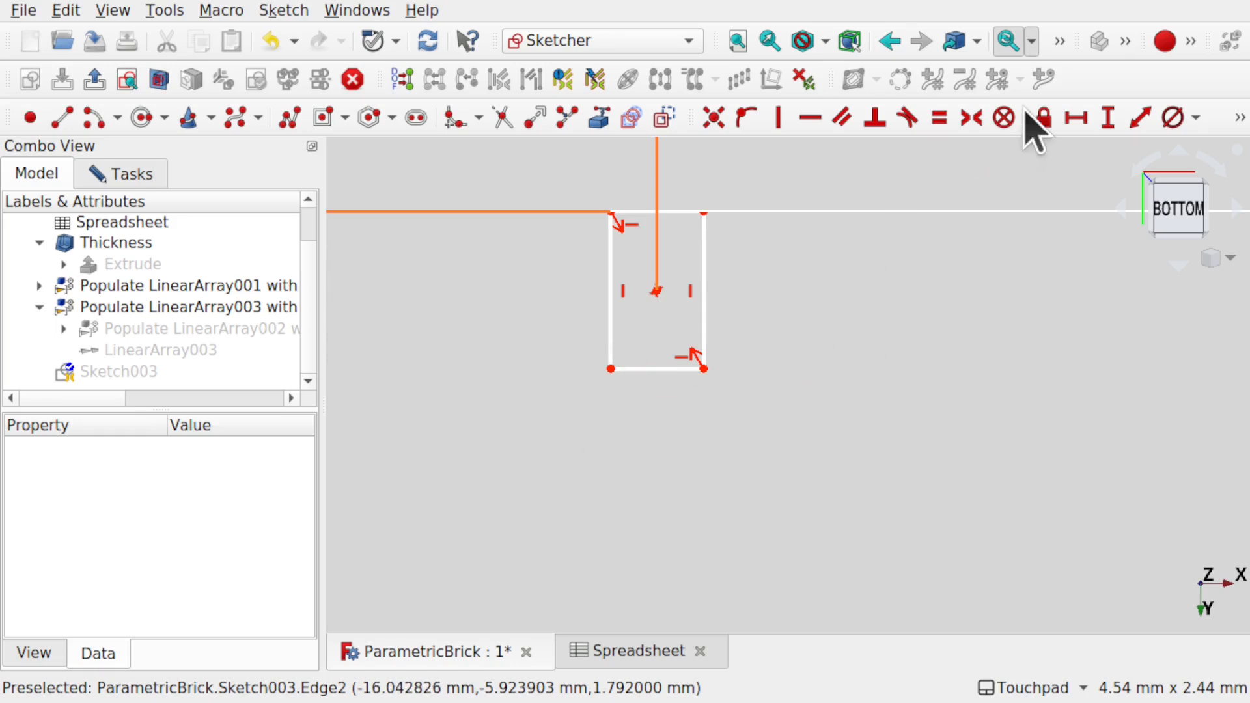
{"action": "left_click", "coordinate": [1087, 122]}
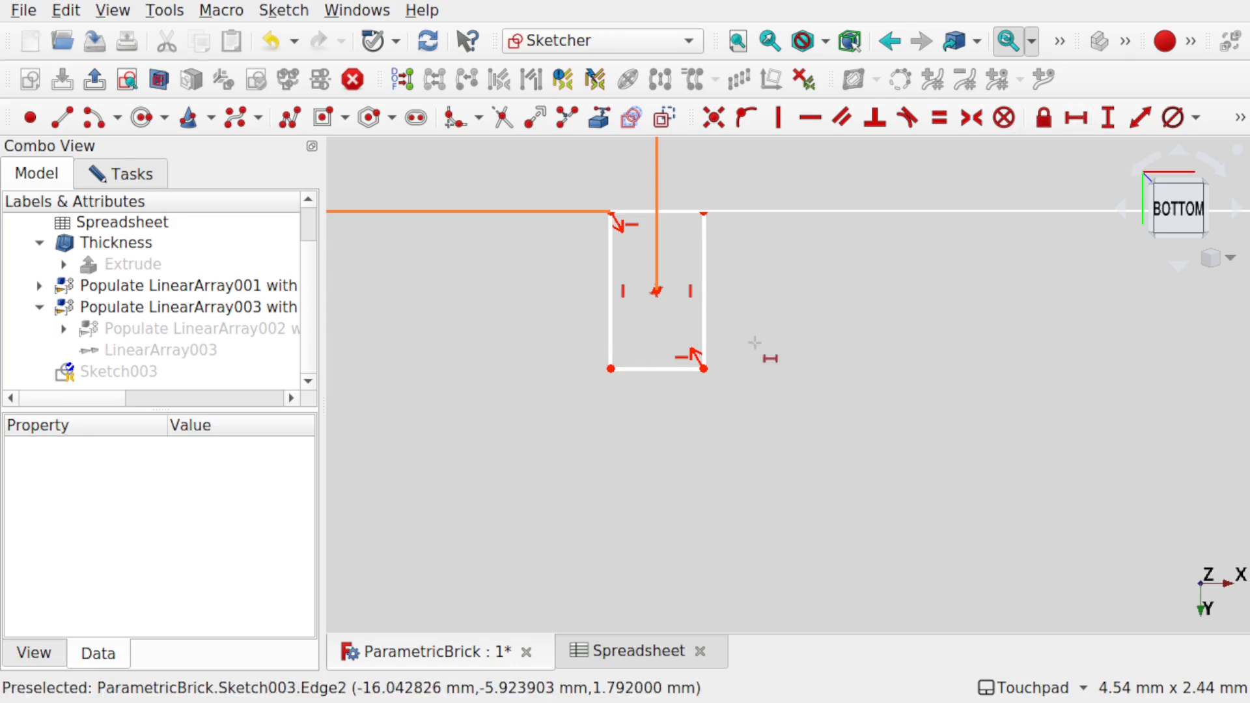
{"action": "left_click", "coordinate": [656, 368]}
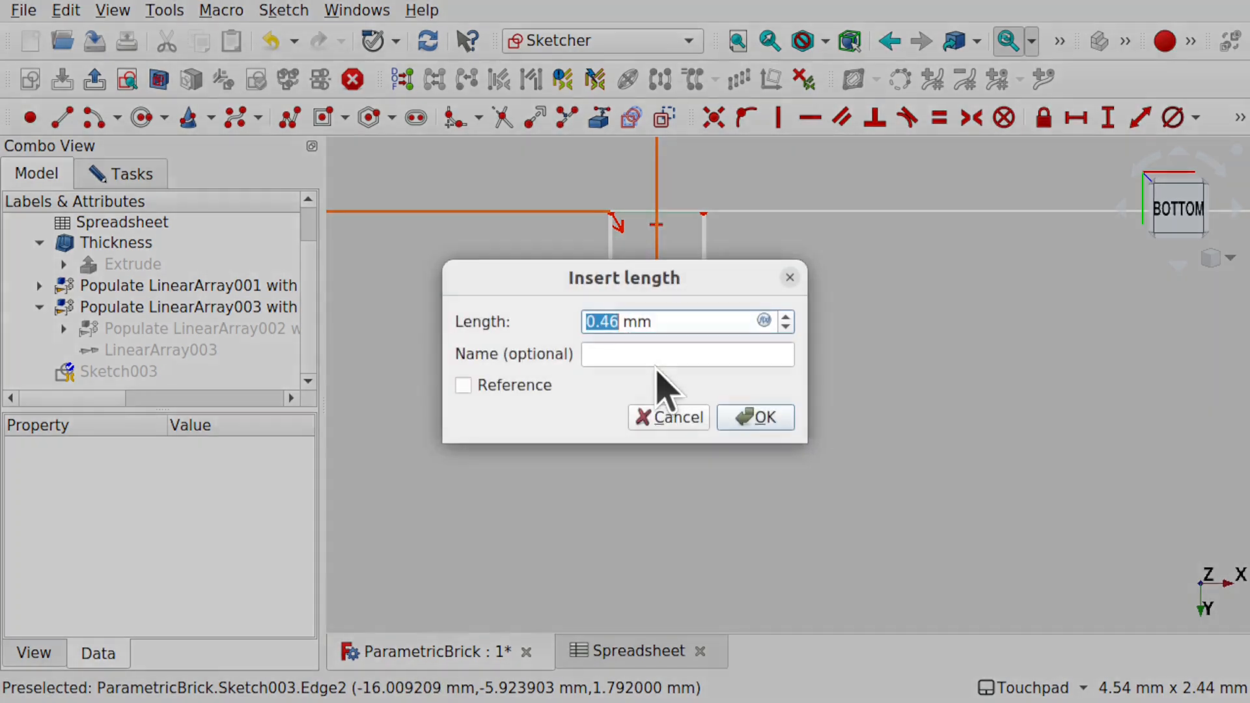
{"action": "left_click", "coordinate": [767, 322]}
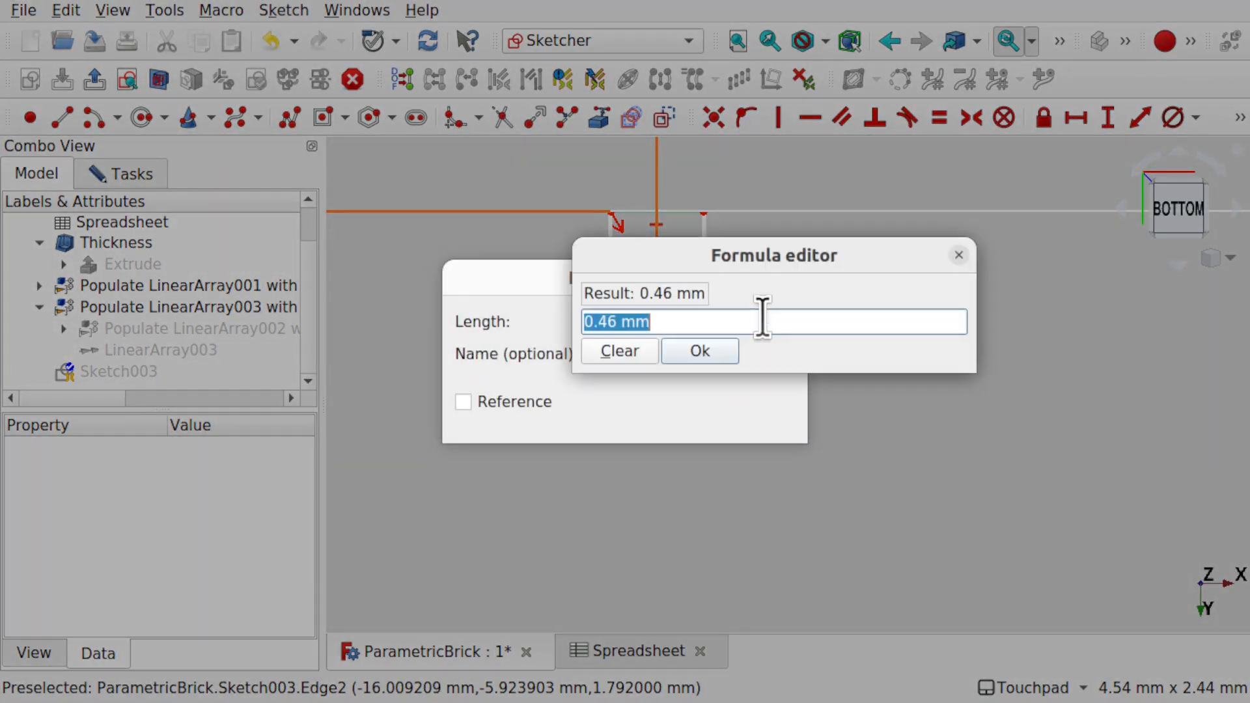
{"action": "type", "text": "spr"}
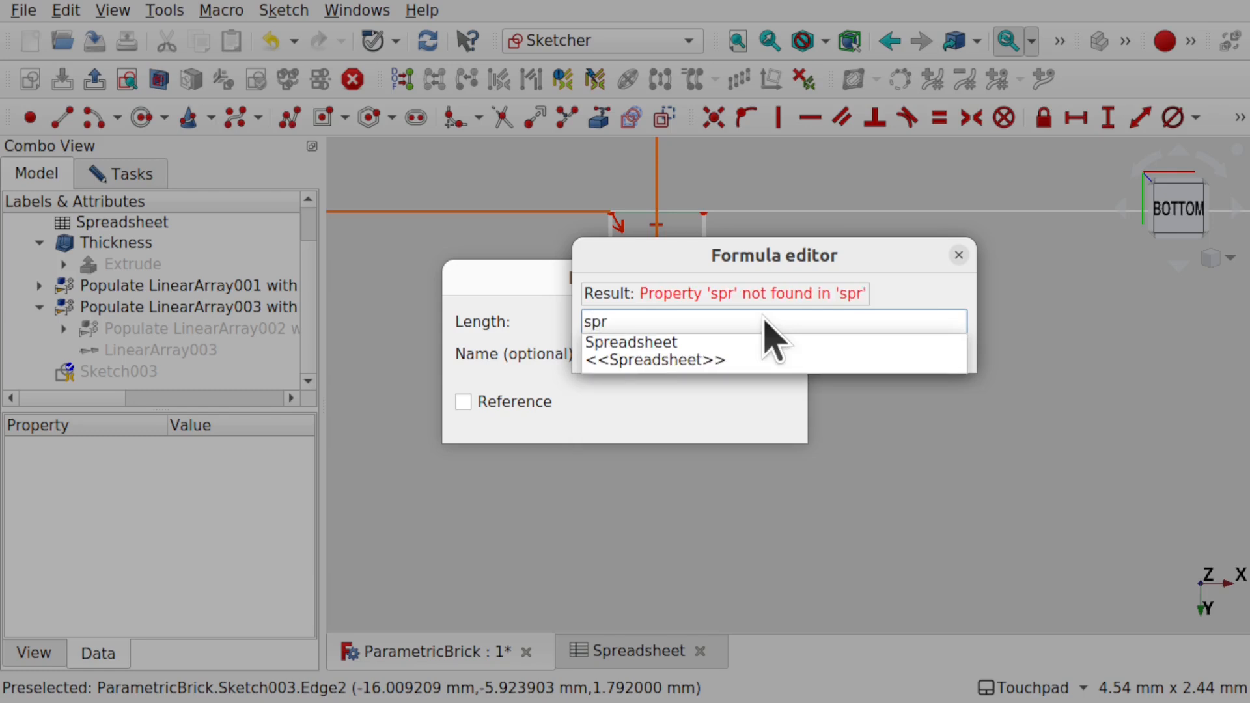
{"action": "key", "text": "Return"}
{"action": "type", "text": ".nu"}
{"action": "key", "text": "Down"}
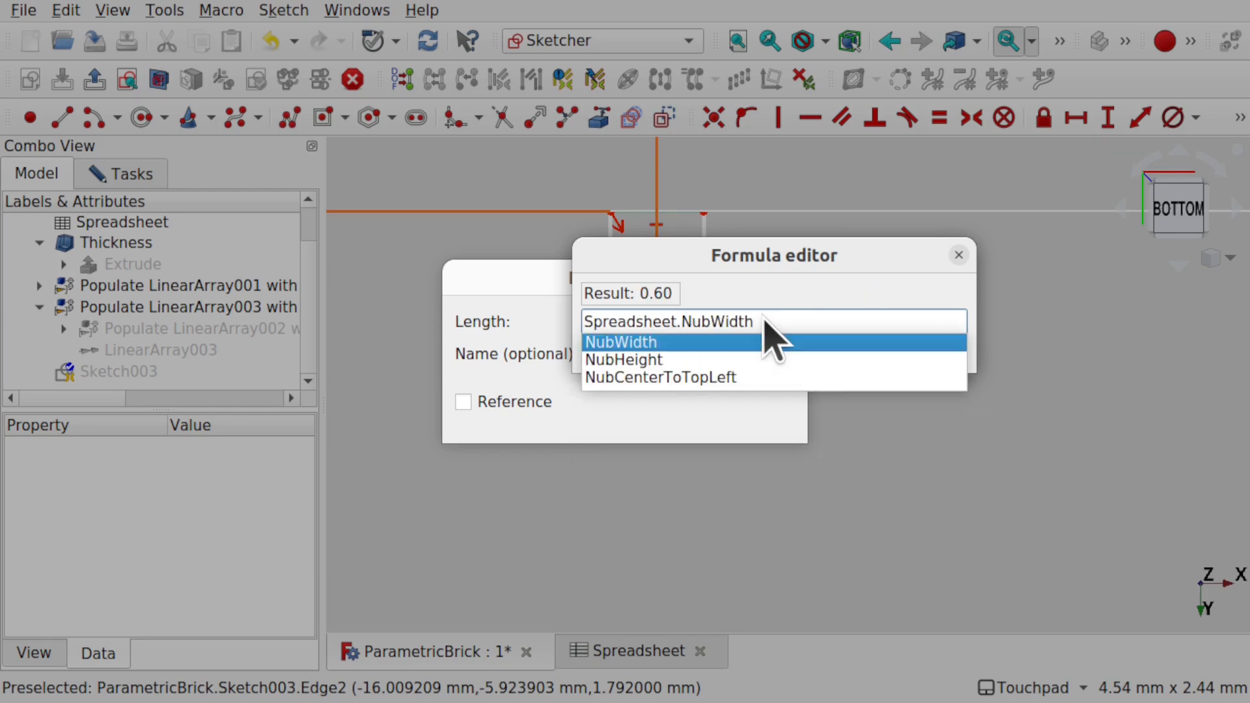
{"action": "key", "text": "Return"}
{"action": "left_click", "coordinate": [697, 352]}
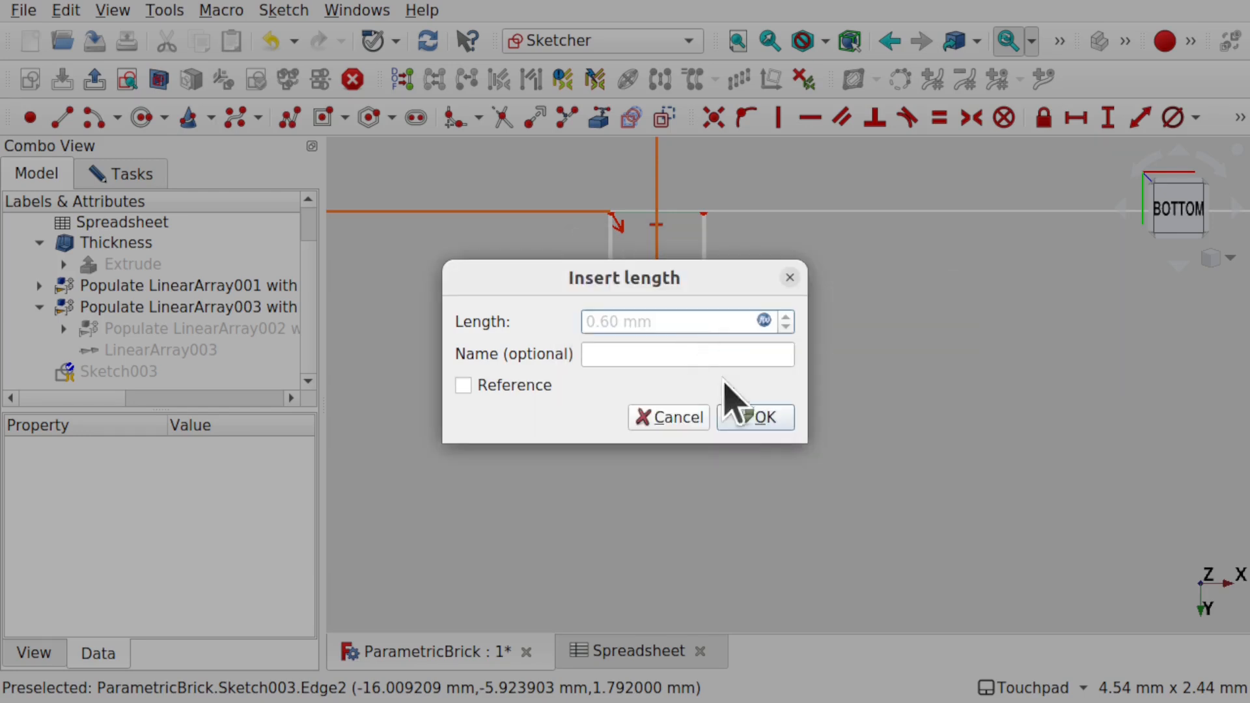
{"action": "left_click", "coordinate": [755, 418]}
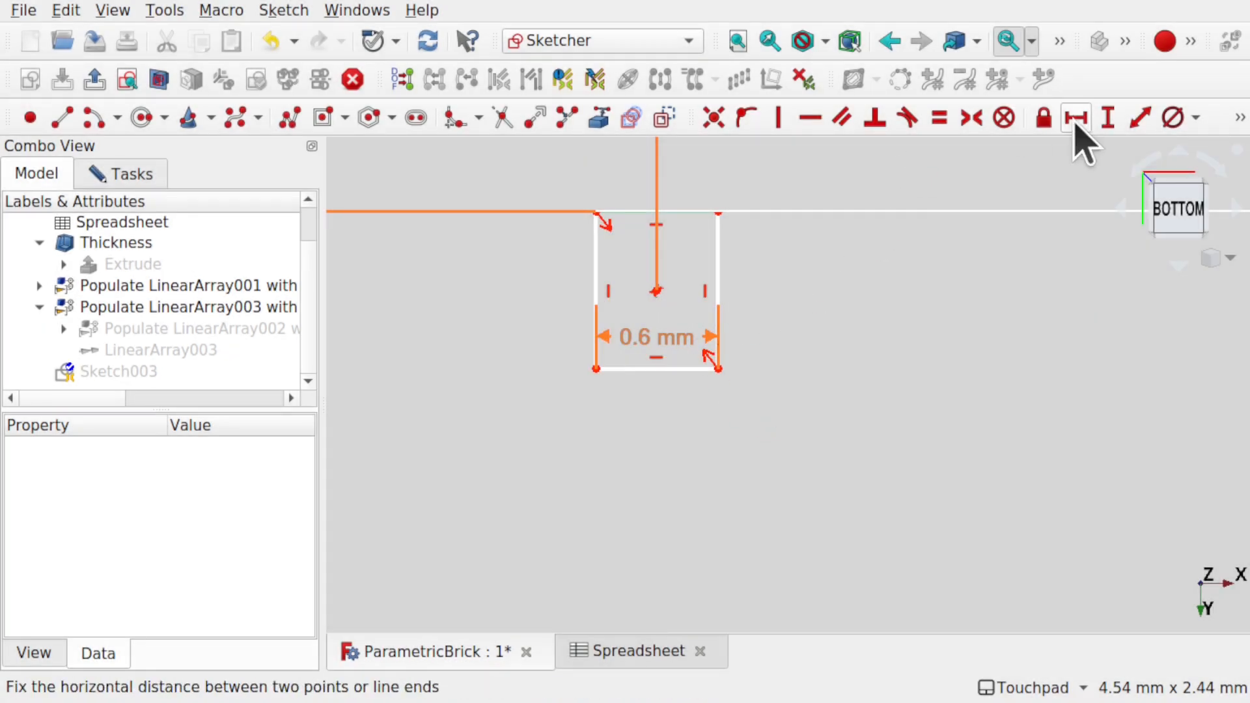
Add a vertical distance constraint to the nub rectangle's right edge, driven by the formula Spreadsheet.NubHeight.
{"action": "left_click", "coordinate": [1107, 118]}
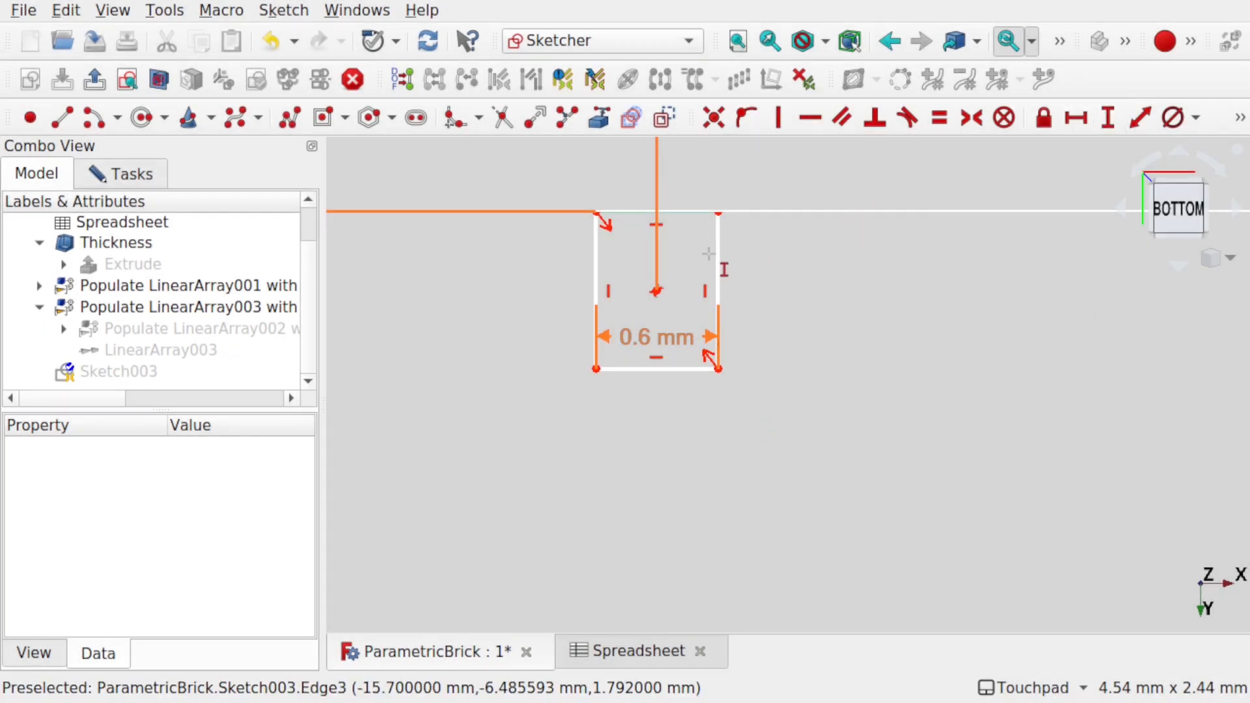
{"action": "left_click", "coordinate": [717, 259]}
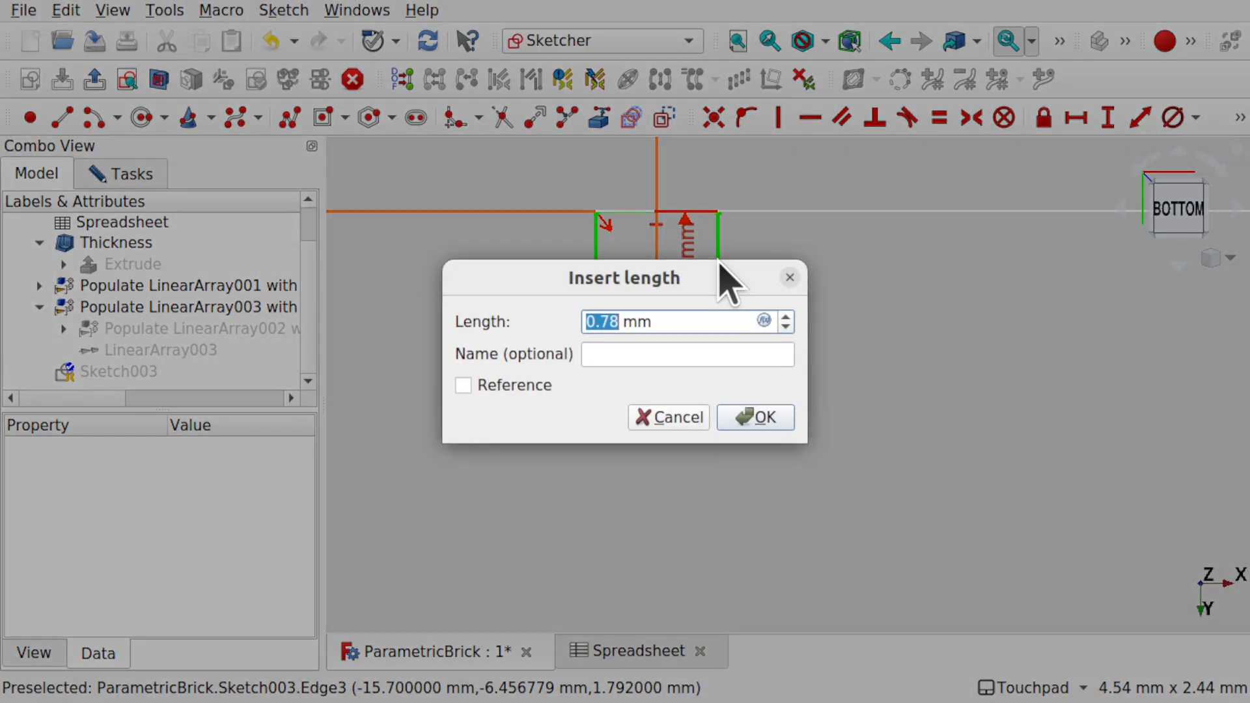
{"action": "left_click", "coordinate": [763, 320]}
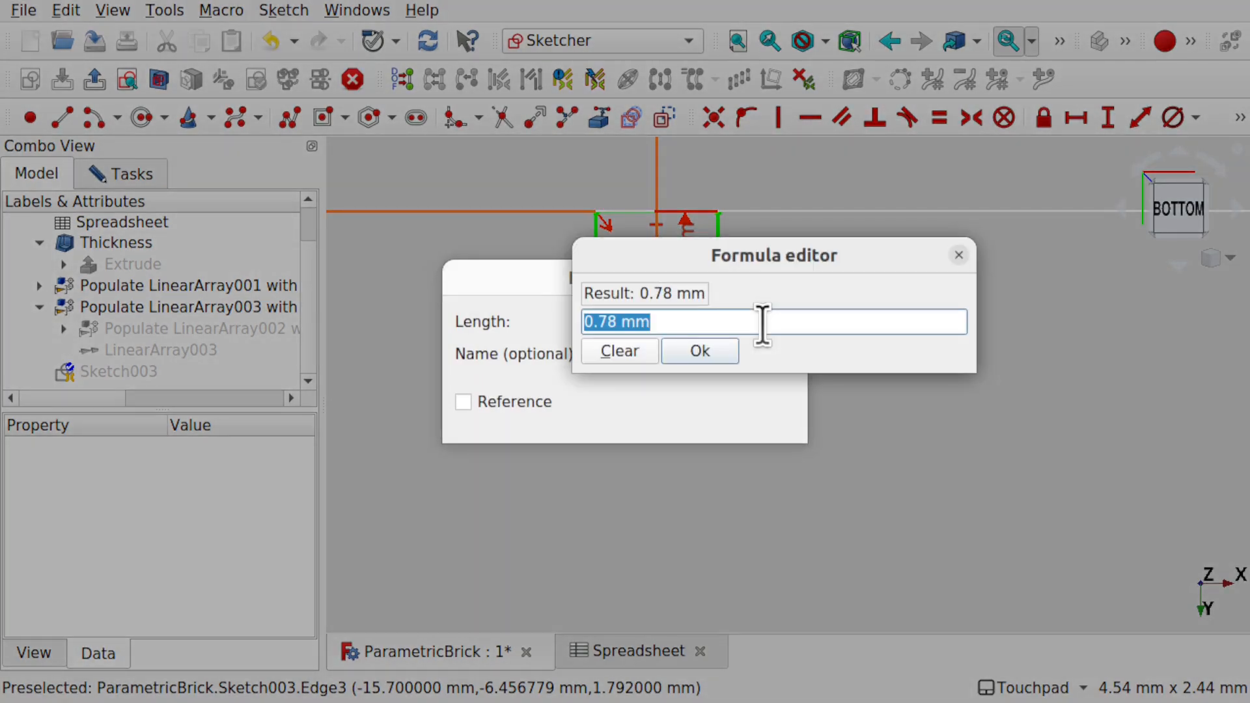
{"action": "type", "text": "spreads"}
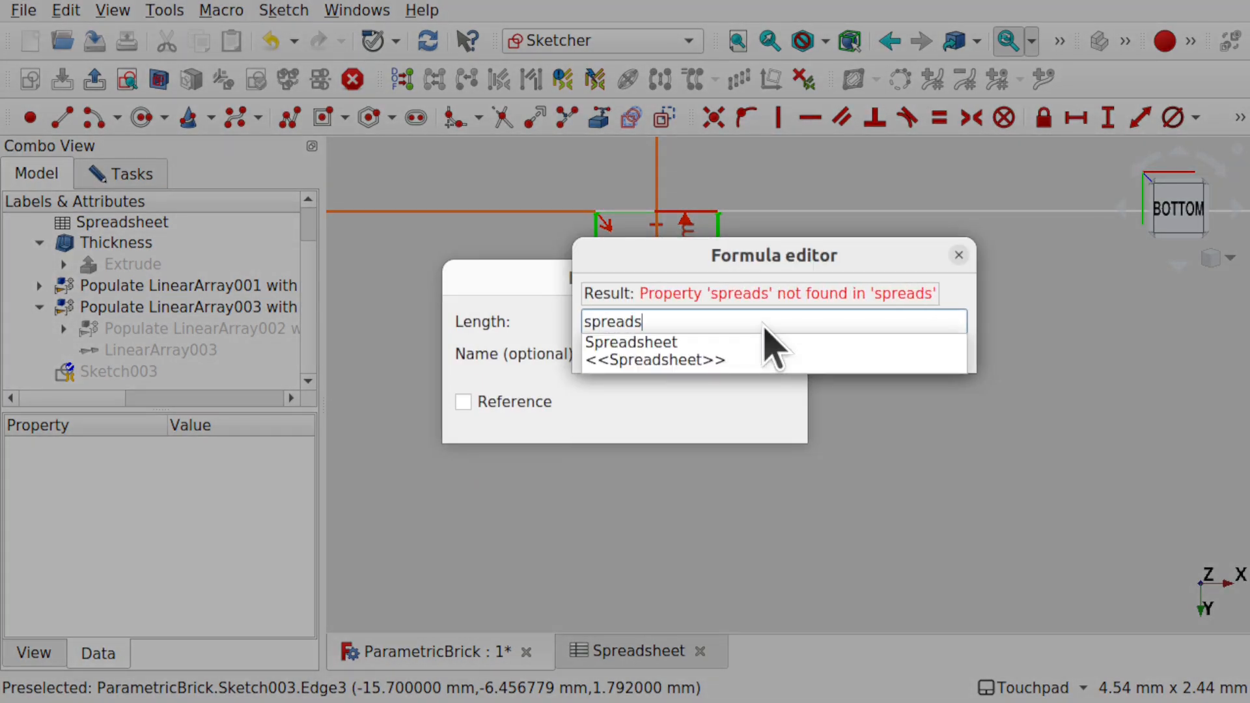
{"action": "key", "text": "Down"}
{"action": "type", "text": "Nub"}
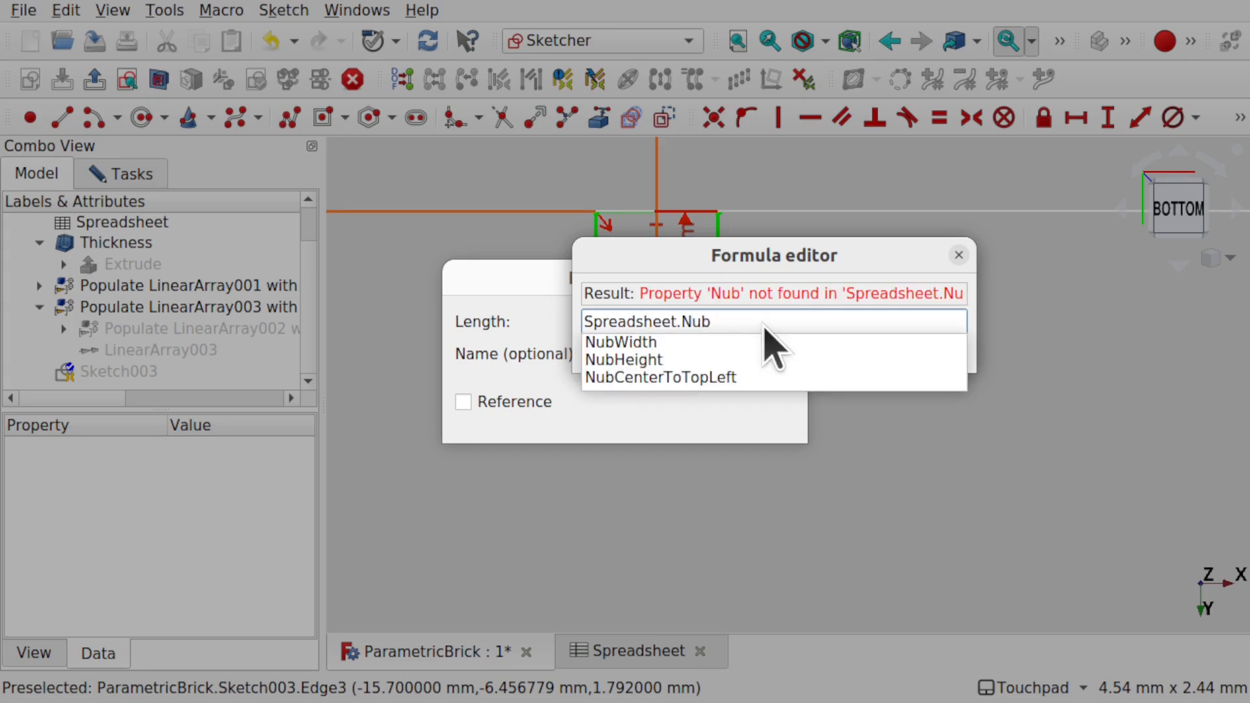
{"action": "key", "text": "Down"}
{"action": "key", "text": "Down"}
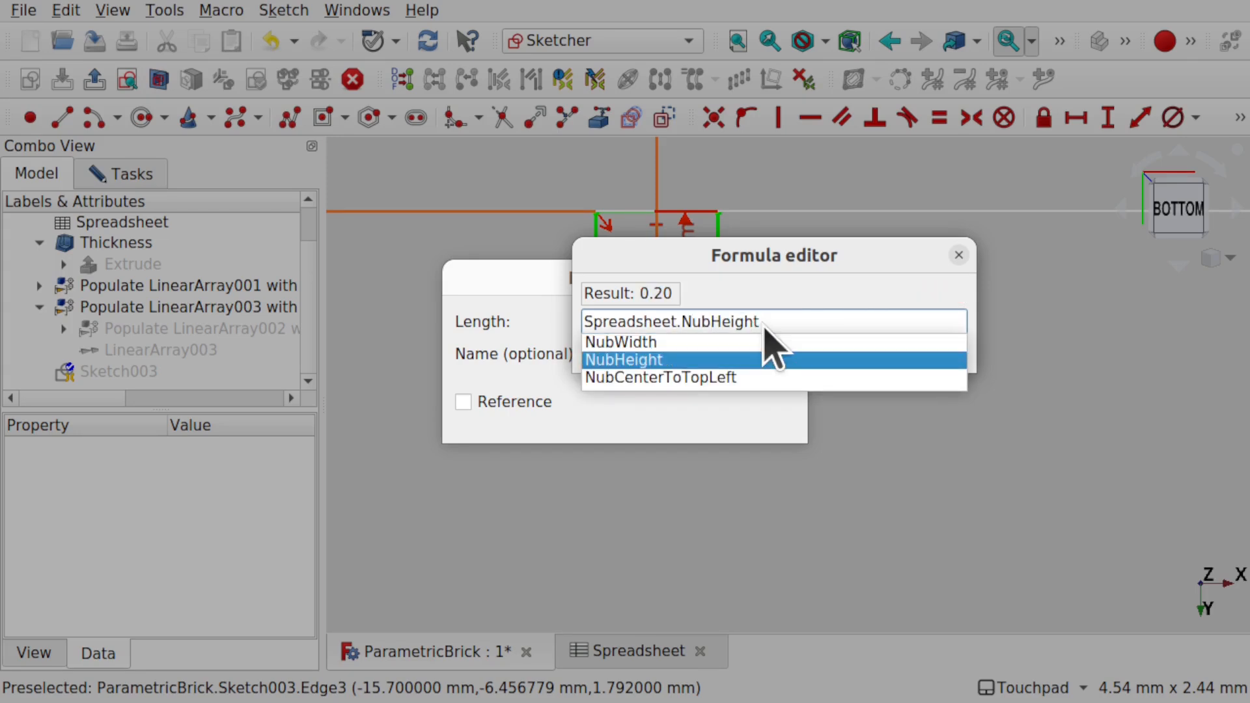
{"action": "key", "text": "Return"}
{"action": "left_click", "coordinate": [698, 352]}
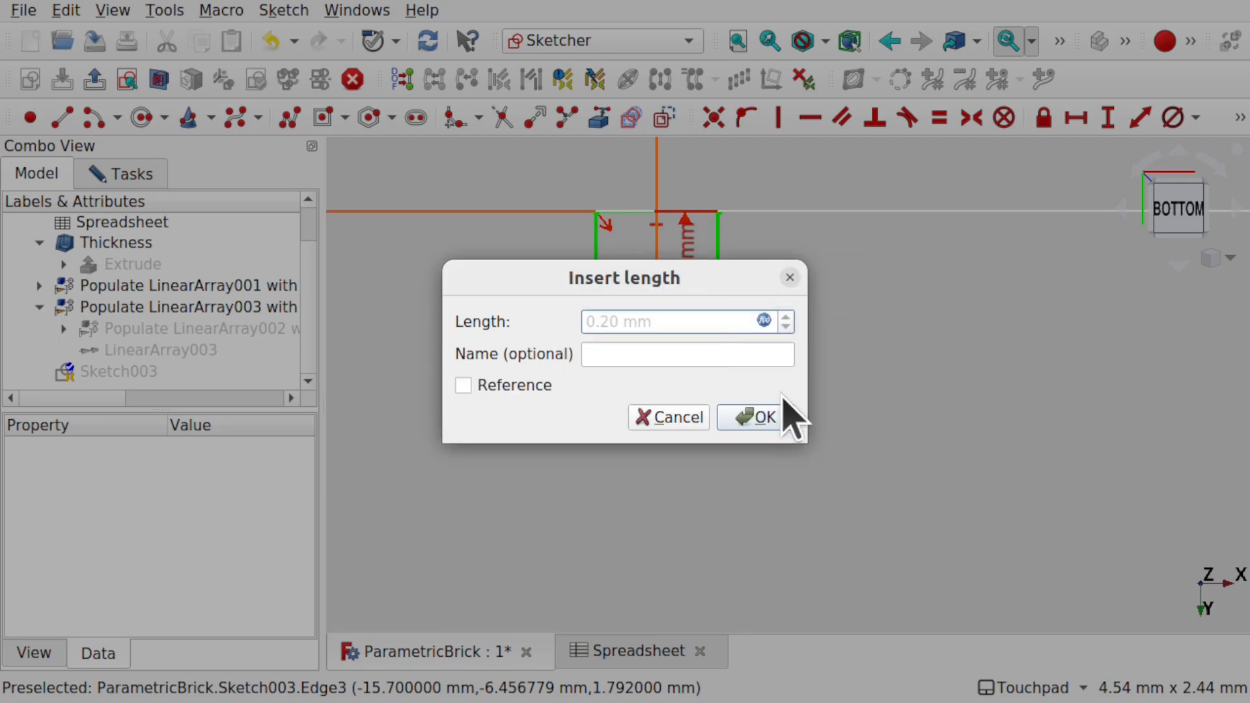
{"action": "left_click", "coordinate": [768, 418]}
Draw a second small centered rectangle just below the first nub rectangle, inside the brick's wall.
{"action": "scroll", "coordinate": [769, 412], "scroll_direction": "down", "scroll_amount": 5}
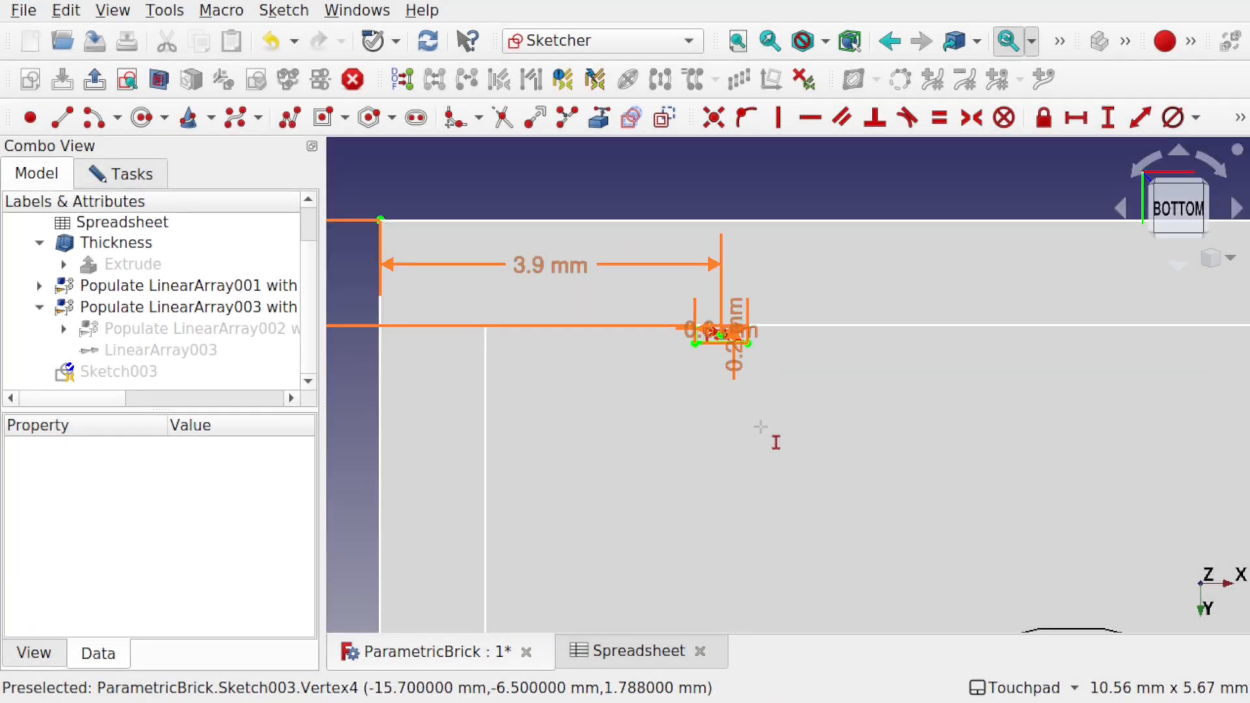
{"action": "scroll", "coordinate": [760, 426], "scroll_direction": "down", "scroll_amount": 2}
{"action": "scroll", "coordinate": [731, 335], "scroll_direction": "down", "scroll_amount": 5}
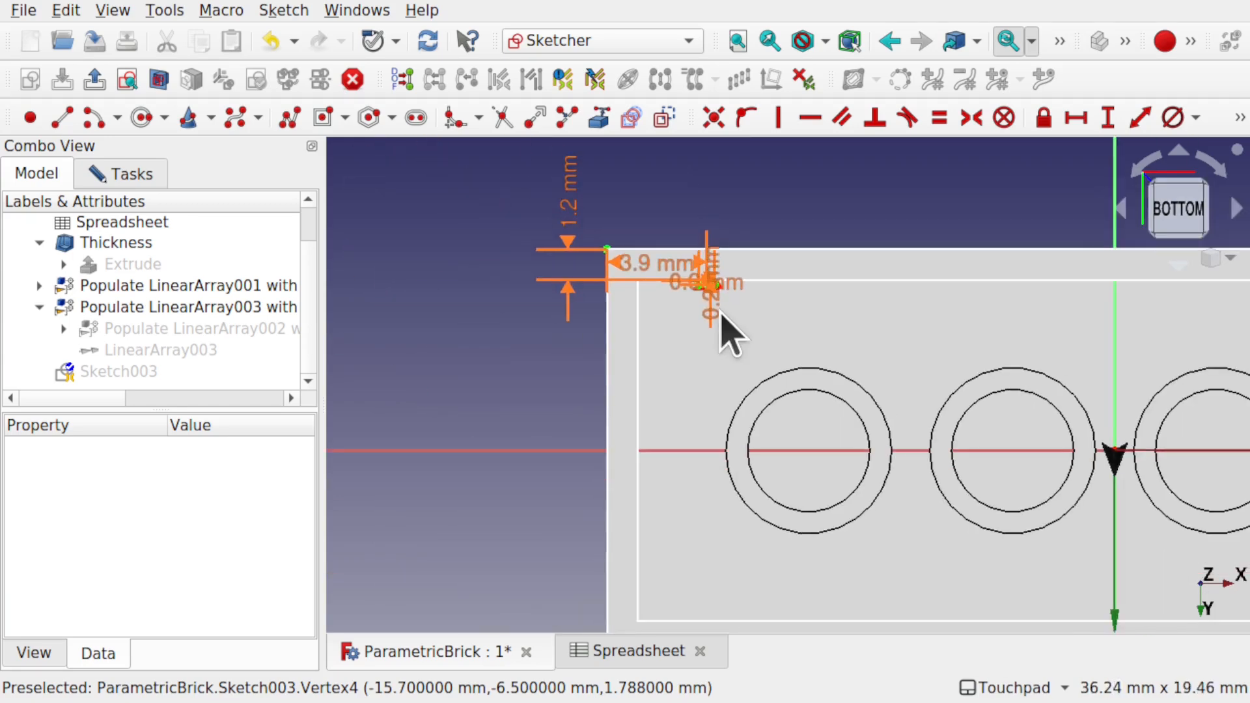
{"action": "middle_click_drag", "start_coordinate": [711, 307], "coordinate": [611, 240]}
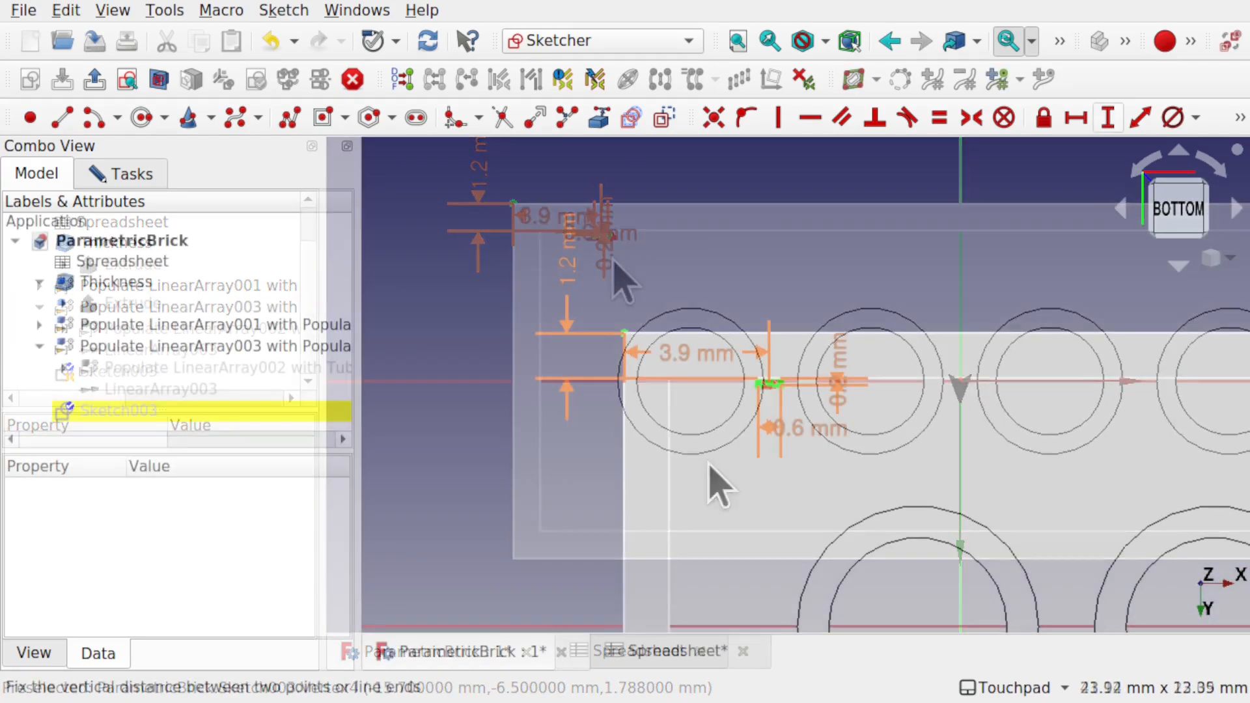
{"action": "scroll", "coordinate": [784, 400], "scroll_direction": "up", "scroll_amount": 5}
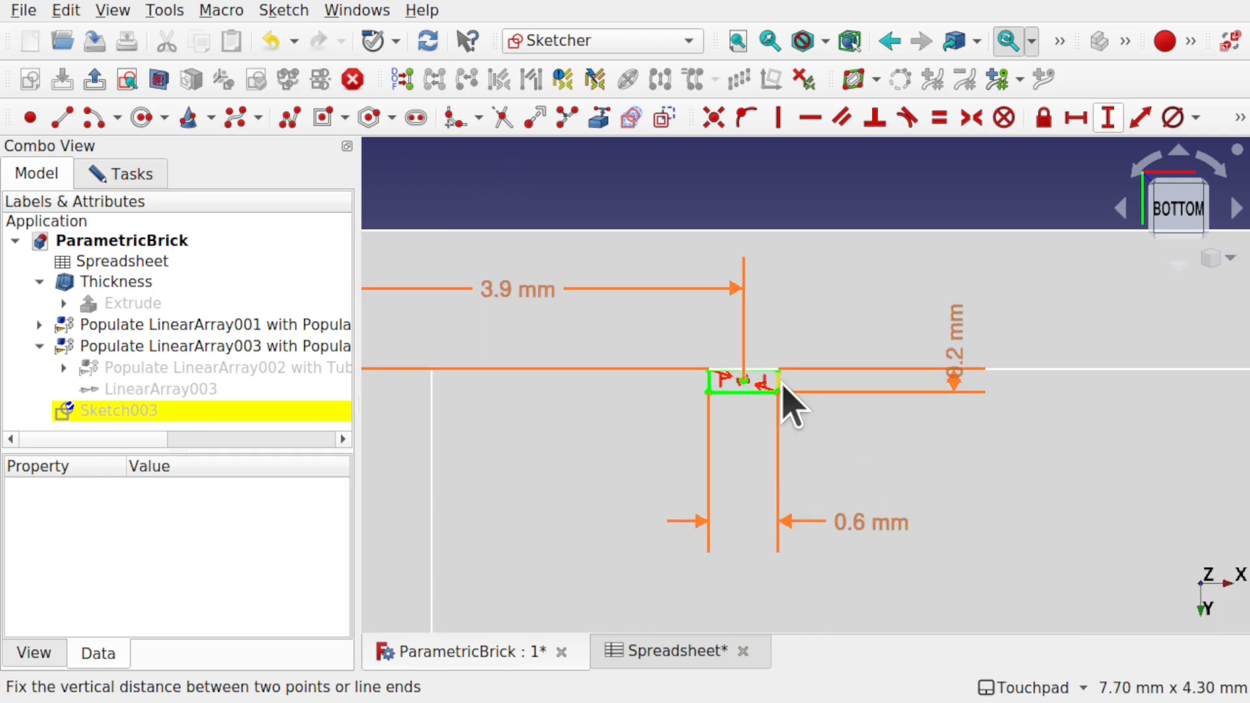
{"action": "scroll", "coordinate": [763, 465], "scroll_direction": "down", "scroll_amount": 6}
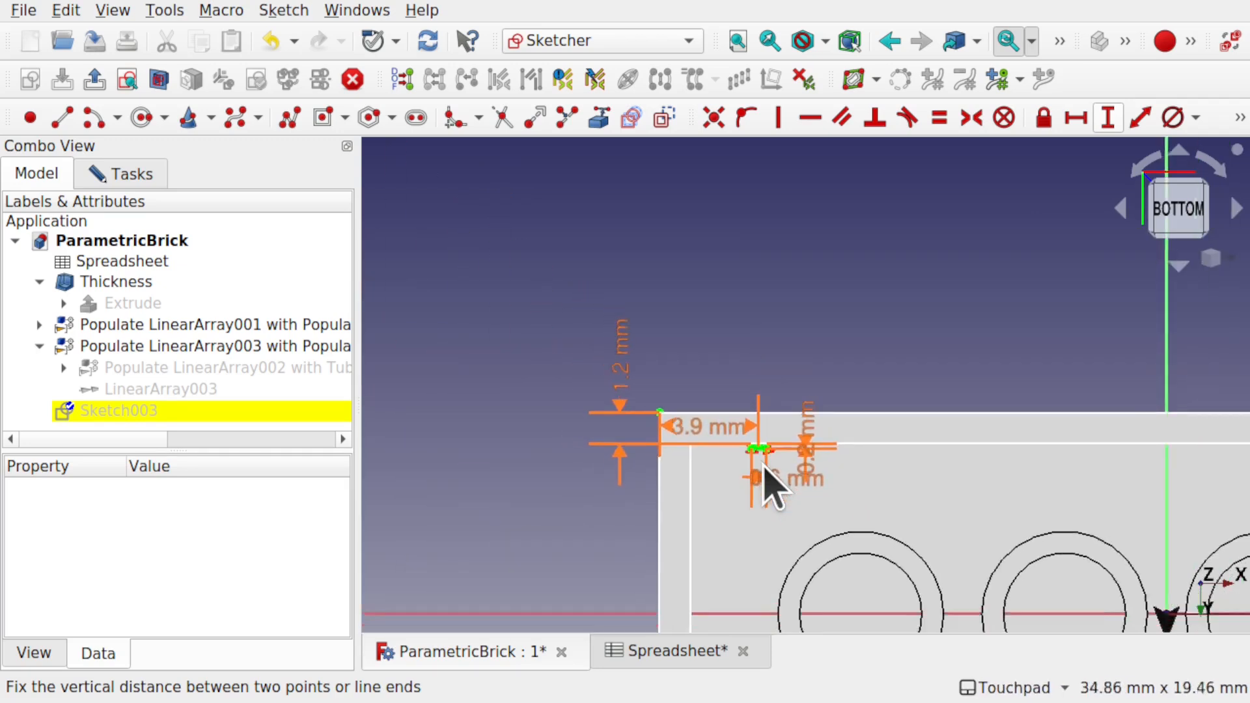
{"action": "mouse_move", "coordinate": [834, 537]}
{"action": "left_mouse_down", "text": "shift"}
{"action": "mouse_move", "coordinate": [784, 301]}
{"action": "mouse_move", "coordinate": [749, 355]}
{"action": "mouse_move", "coordinate": [757, 466]}
{"action": "left_mouse_up", "text": "shift"}
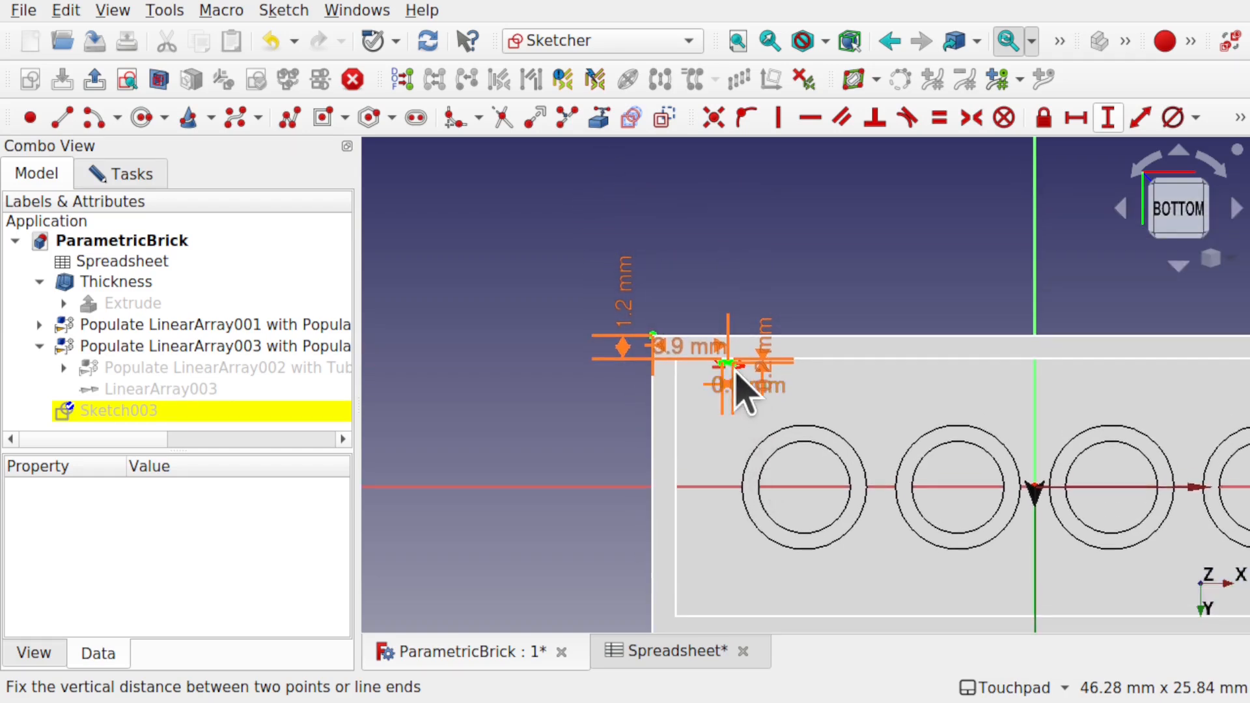
{"action": "scroll", "coordinate": [742, 382], "scroll_direction": "up", "scroll_amount": 7}
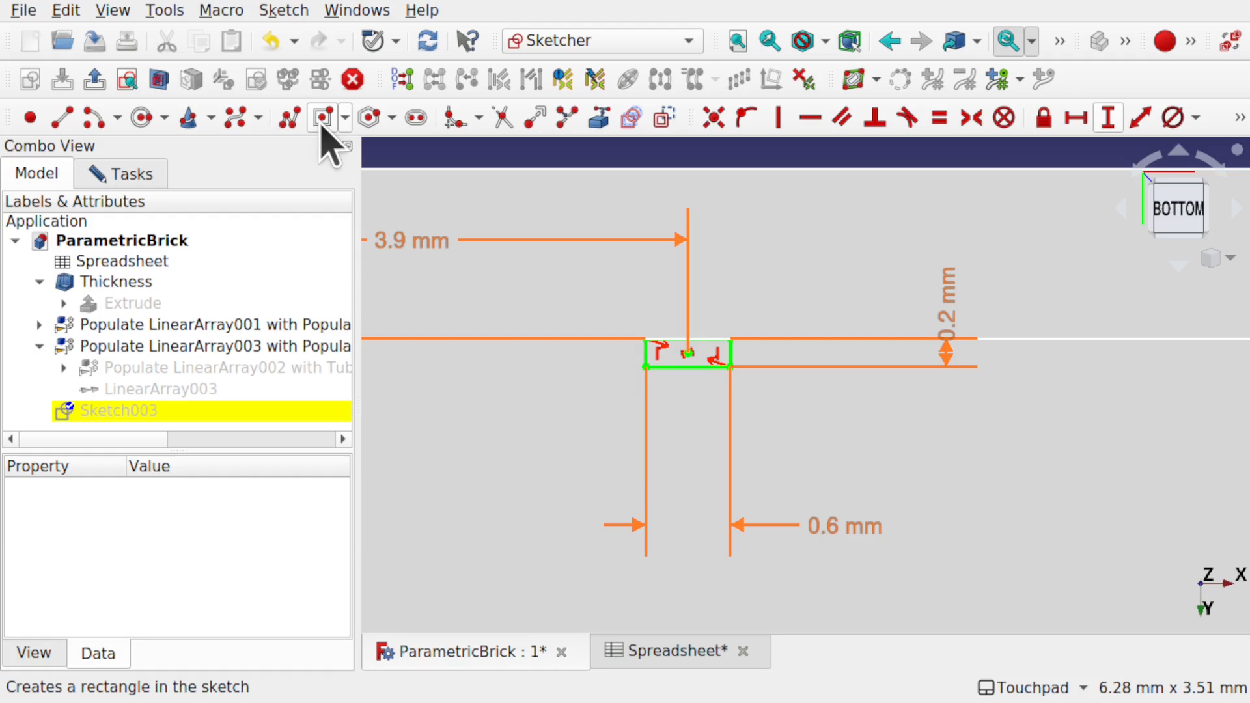
{"action": "left_click", "coordinate": [344, 119]}
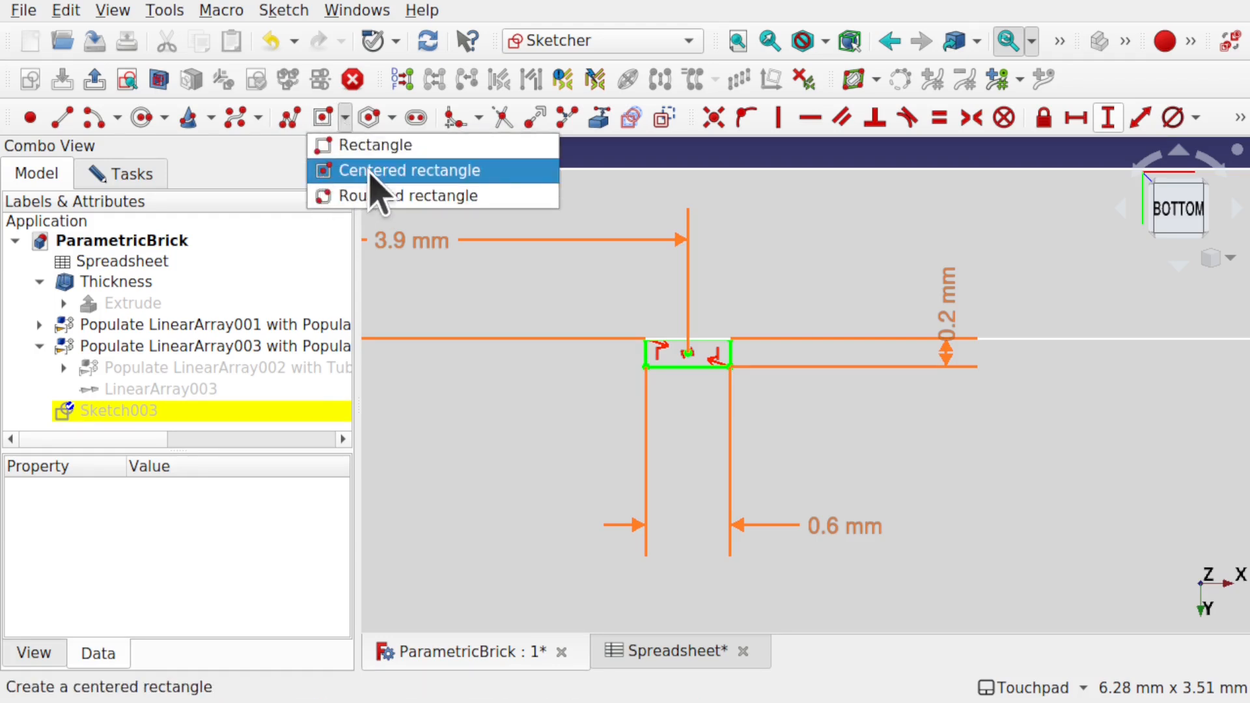
{"action": "left_click", "coordinate": [368, 170]}
{"action": "left_click", "coordinate": [658, 427]}
{"action": "left_click", "coordinate": [706, 446]}
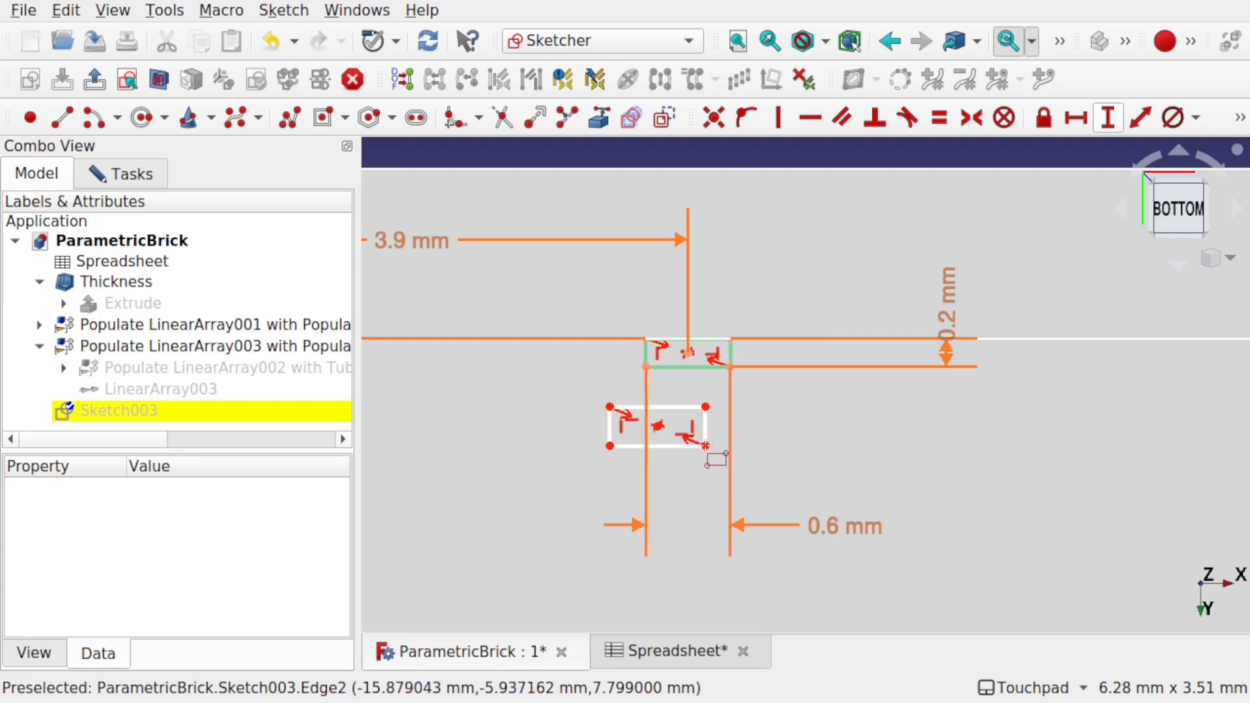
Make the second rectangle's lower and right edges equal in length to the matching edges of the first nub rectangle.
{"action": "left_click", "coordinate": [661, 446]}
{"action": "left_click", "coordinate": [685, 368]}
{"action": "left_click", "coordinate": [940, 118]}
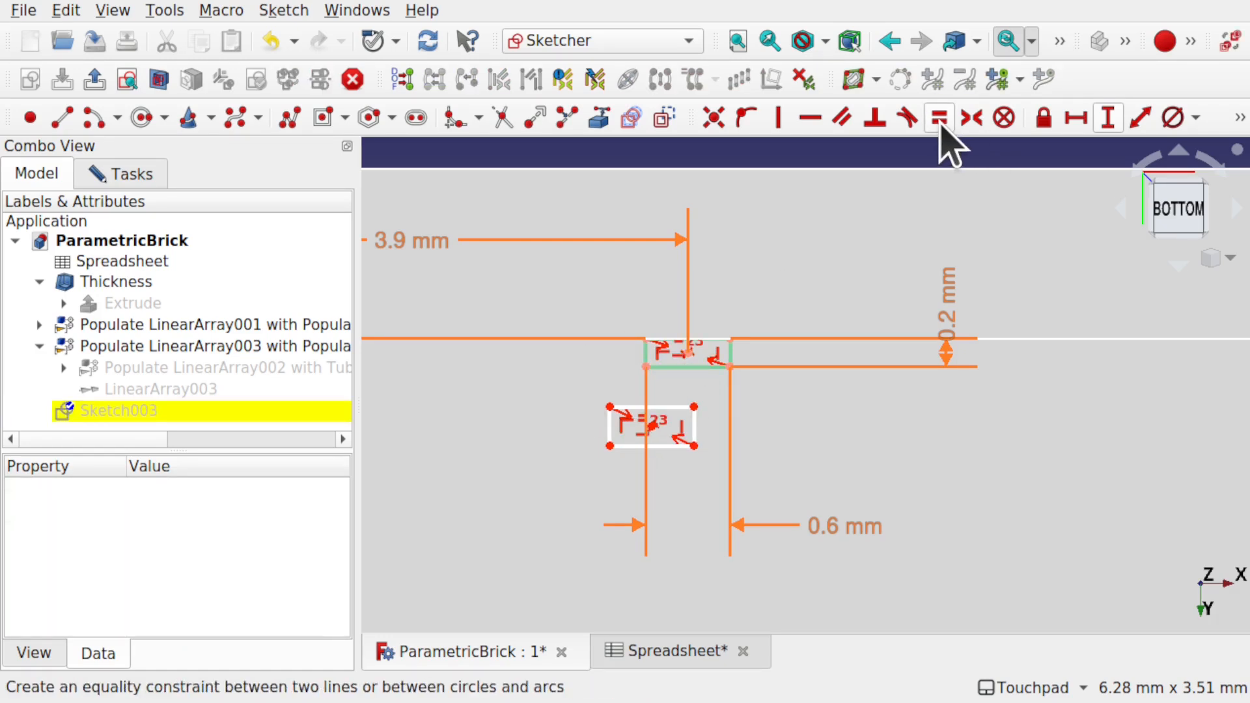
{"action": "left_click", "coordinate": [694, 426]}
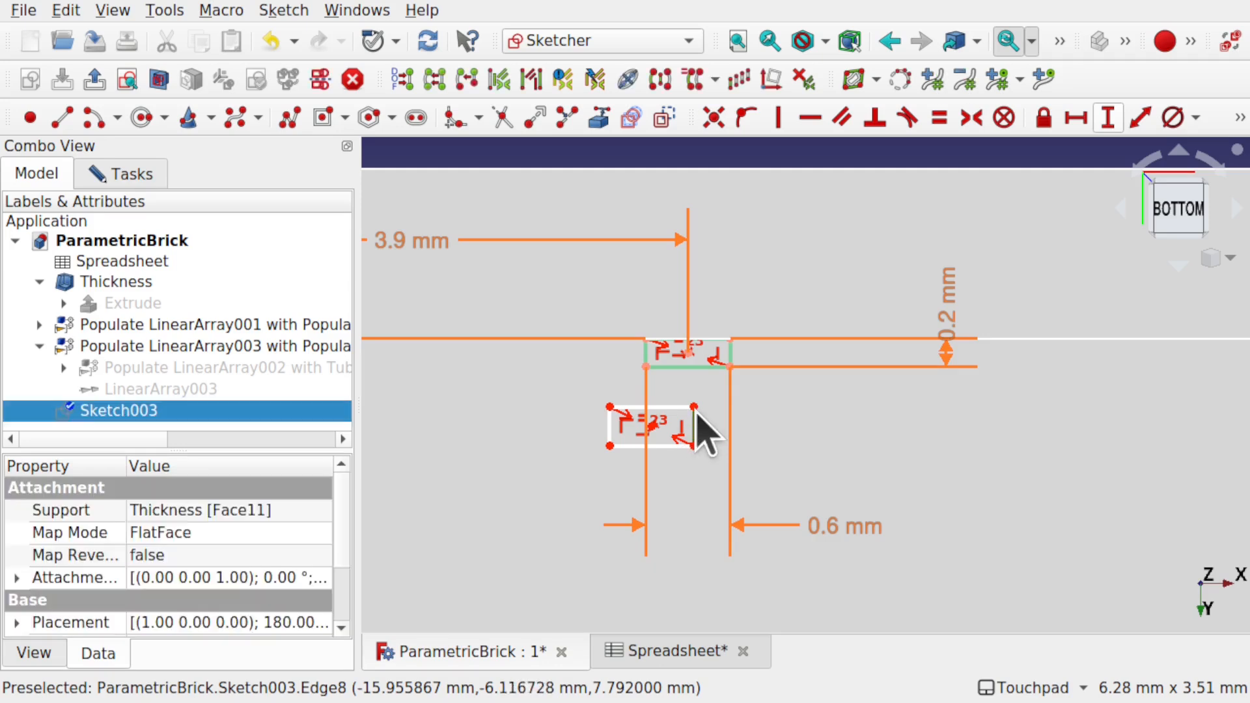
{"action": "left_click", "coordinate": [736, 350]}
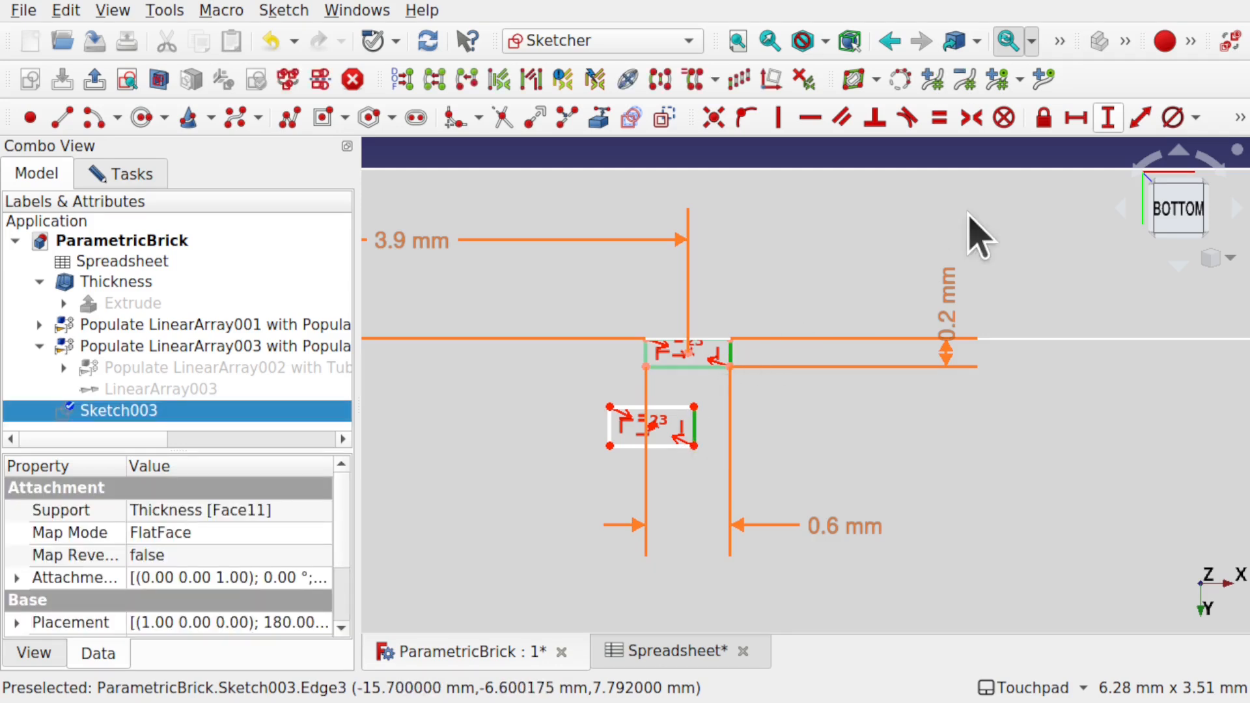
{"action": "left_click", "coordinate": [939, 118]}
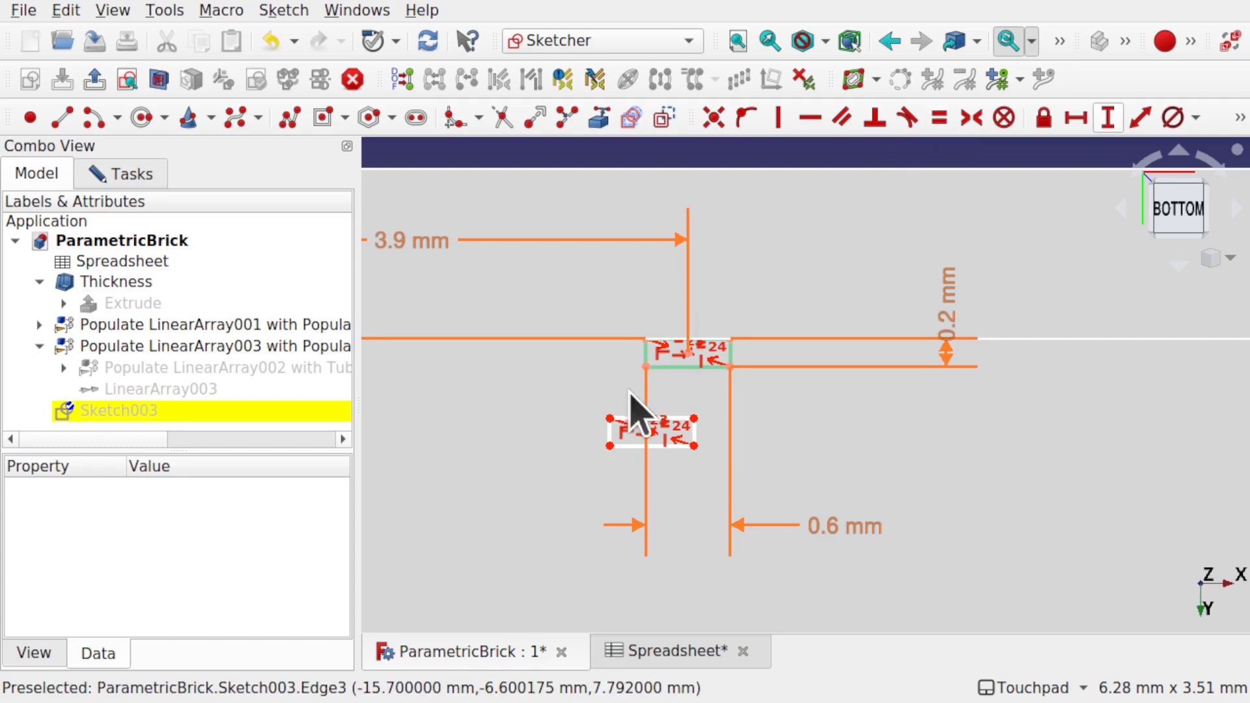
Vertically align the second rectangle's upper-left corner with the first nub rectangle's lower-left corner.
{"action": "left_click", "coordinate": [609, 419]}
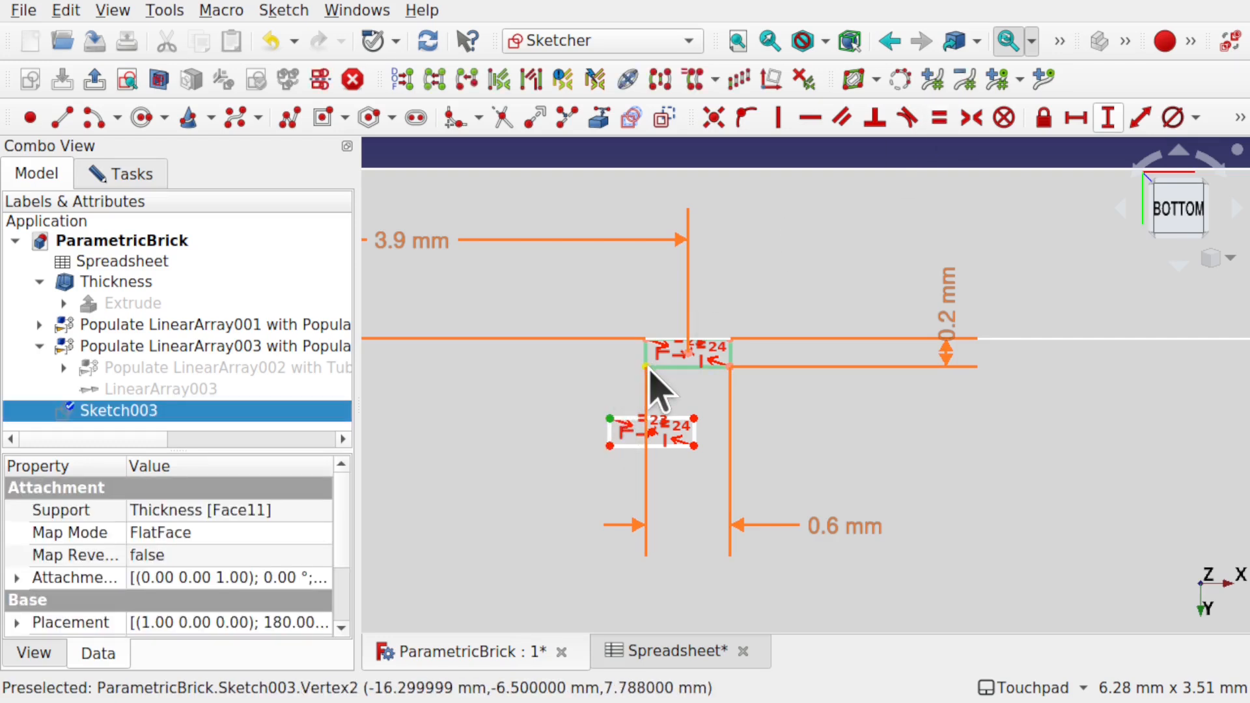
{"action": "left_click", "coordinate": [647, 366]}
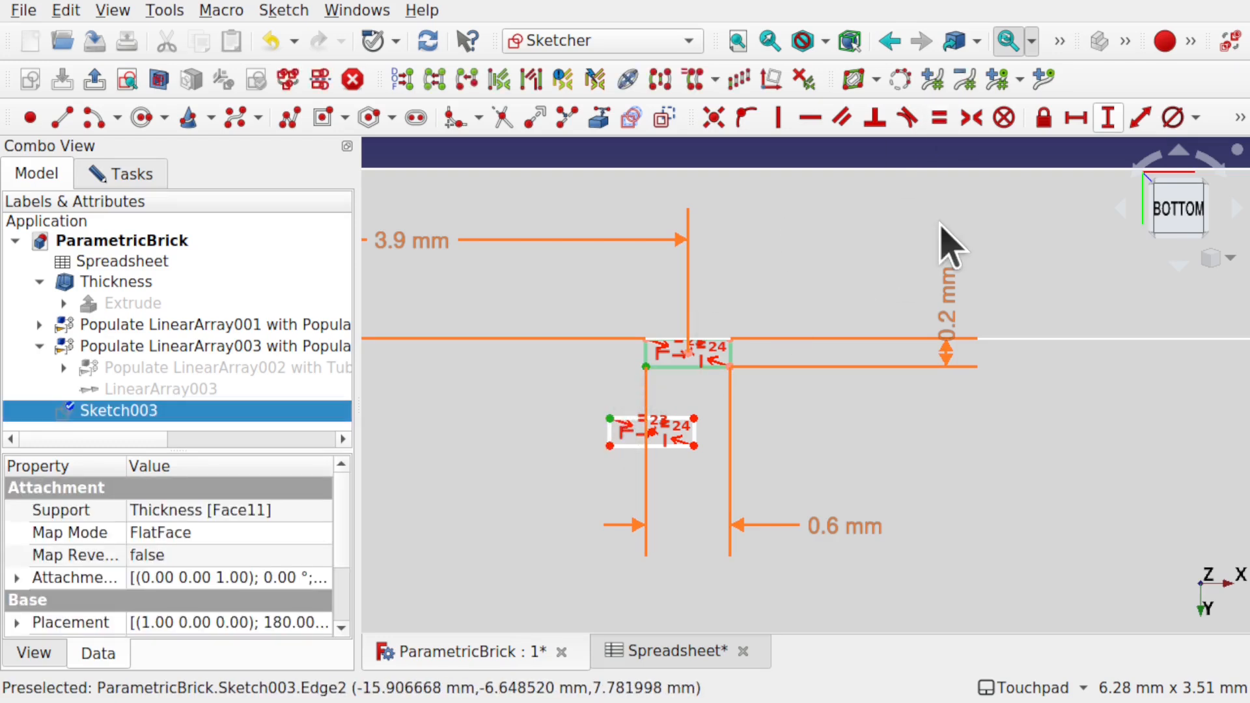
{"action": "left_click", "coordinate": [778, 117]}
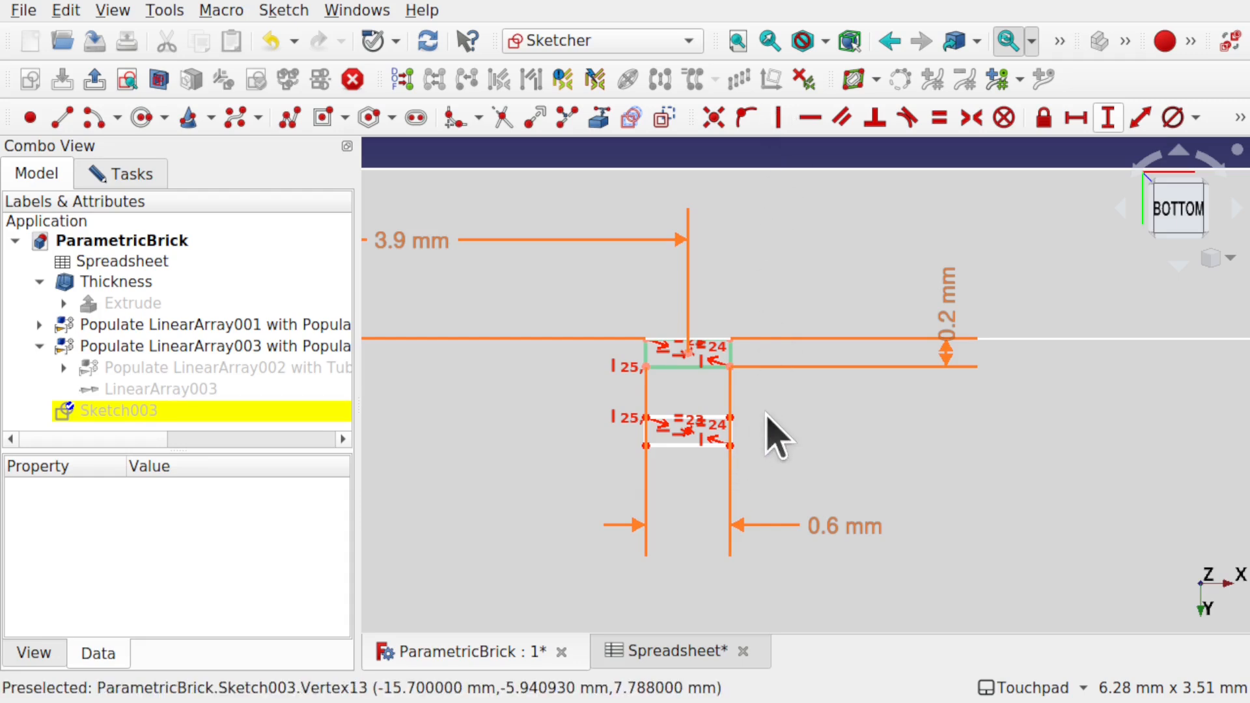
Bring the brick's lower-left outer corner into the sketch as external geometry.
{"action": "scroll", "coordinate": [768, 423], "scroll_direction": "down", "scroll_amount": 1}
{"action": "scroll", "coordinate": [768, 420], "scroll_direction": "down", "scroll_amount": 3}
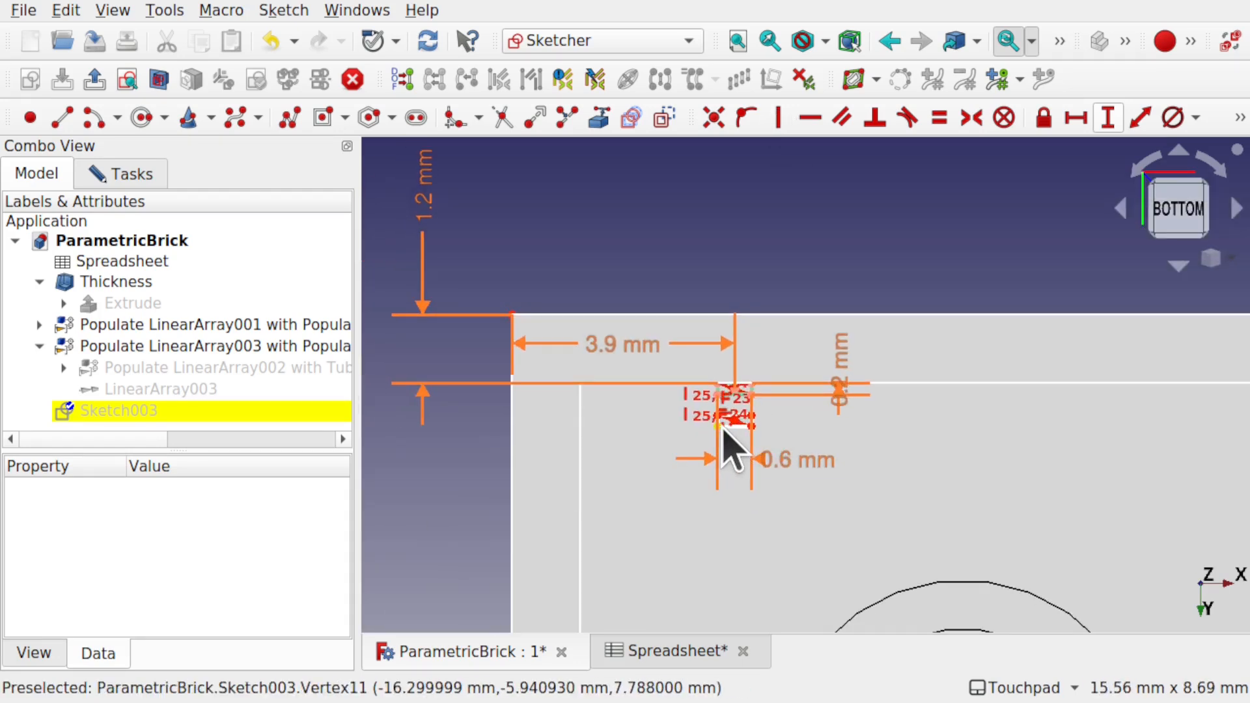
{"action": "left_click_drag", "start_coordinate": [570, 539], "coordinate": [621, 189], "text": "shift"}
{"action": "mouse_move", "coordinate": [628, 544]}
{"action": "left_mouse_down", "text": "shift"}
{"action": "mouse_move", "coordinate": [577, 455]}
{"action": "mouse_move", "coordinate": [569, 205]}
{"action": "left_mouse_up", "text": "shift"}
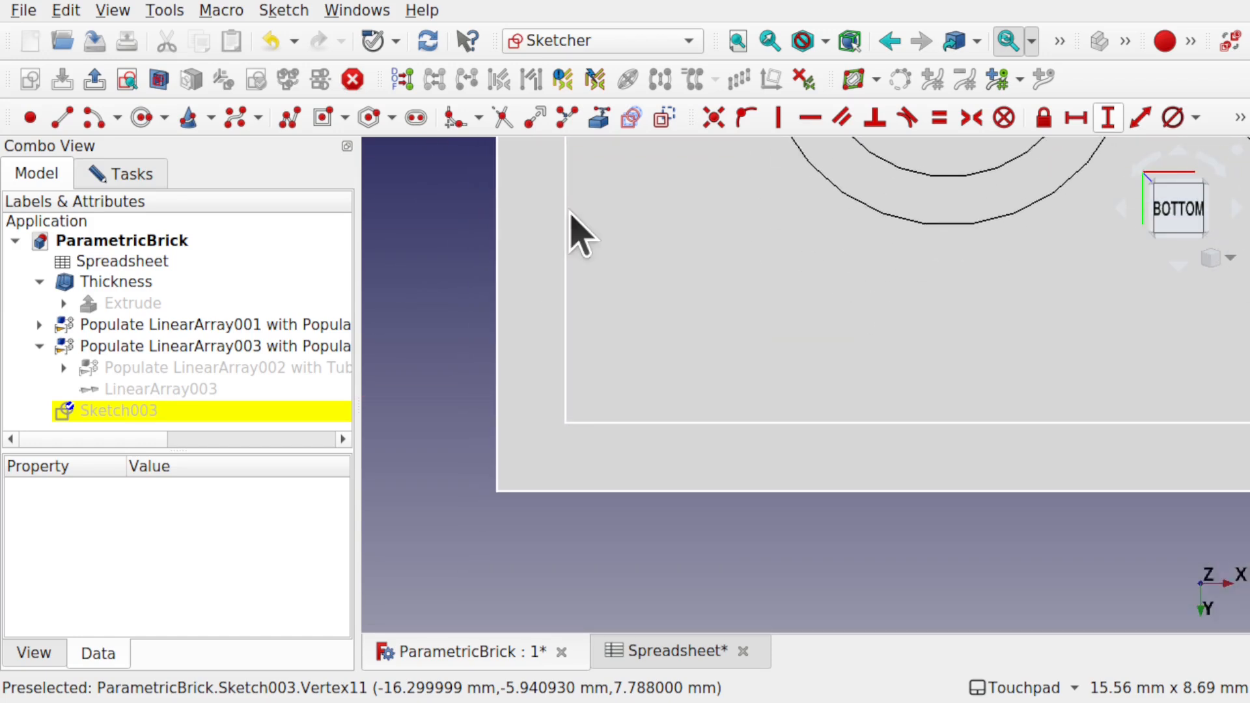
{"action": "left_click", "coordinate": [599, 118]}
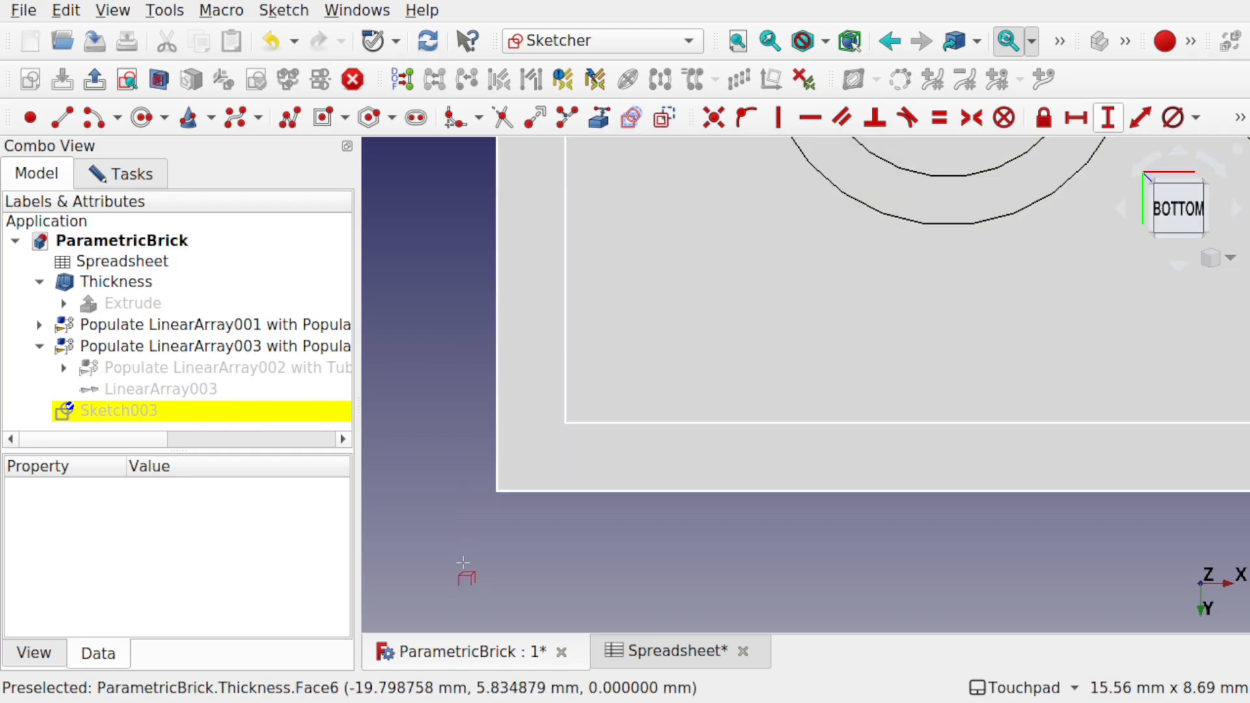
{"action": "left_click", "coordinate": [497, 490]}
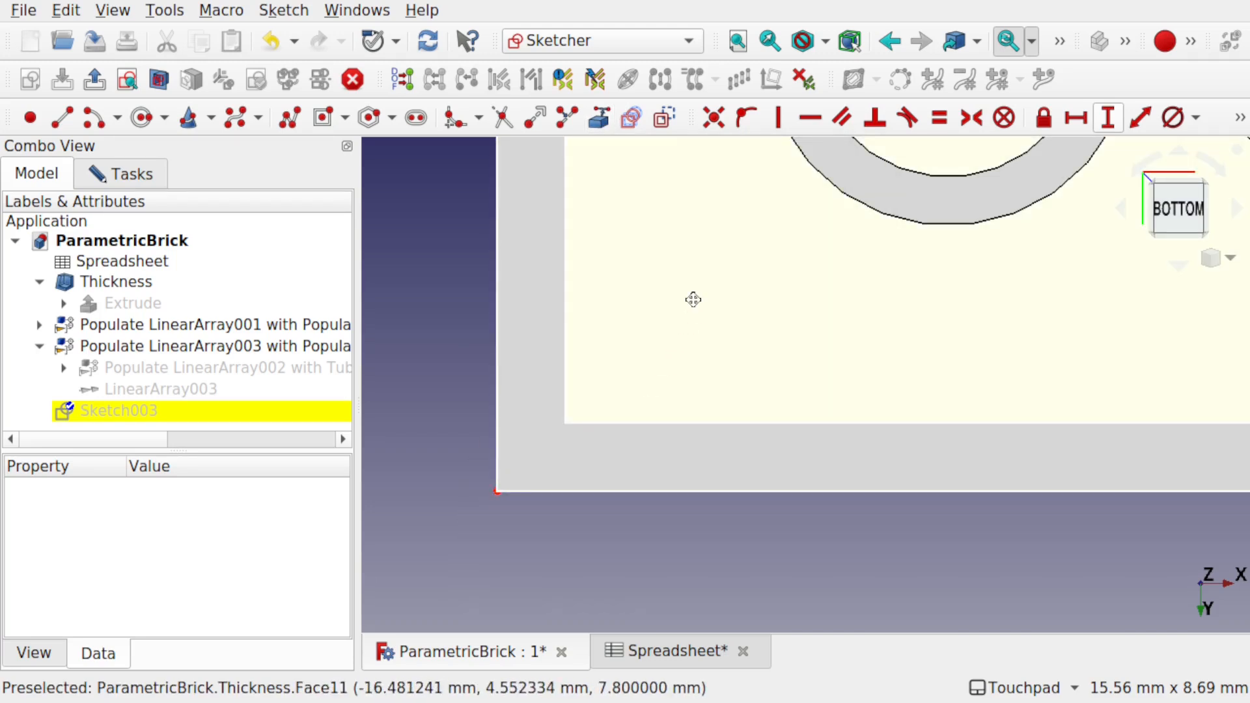
Move the second nub rectangle down to just inside the brick's lower inner wall.
{"action": "scroll", "coordinate": [693, 299], "scroll_direction": "down", "scroll_amount": 5}
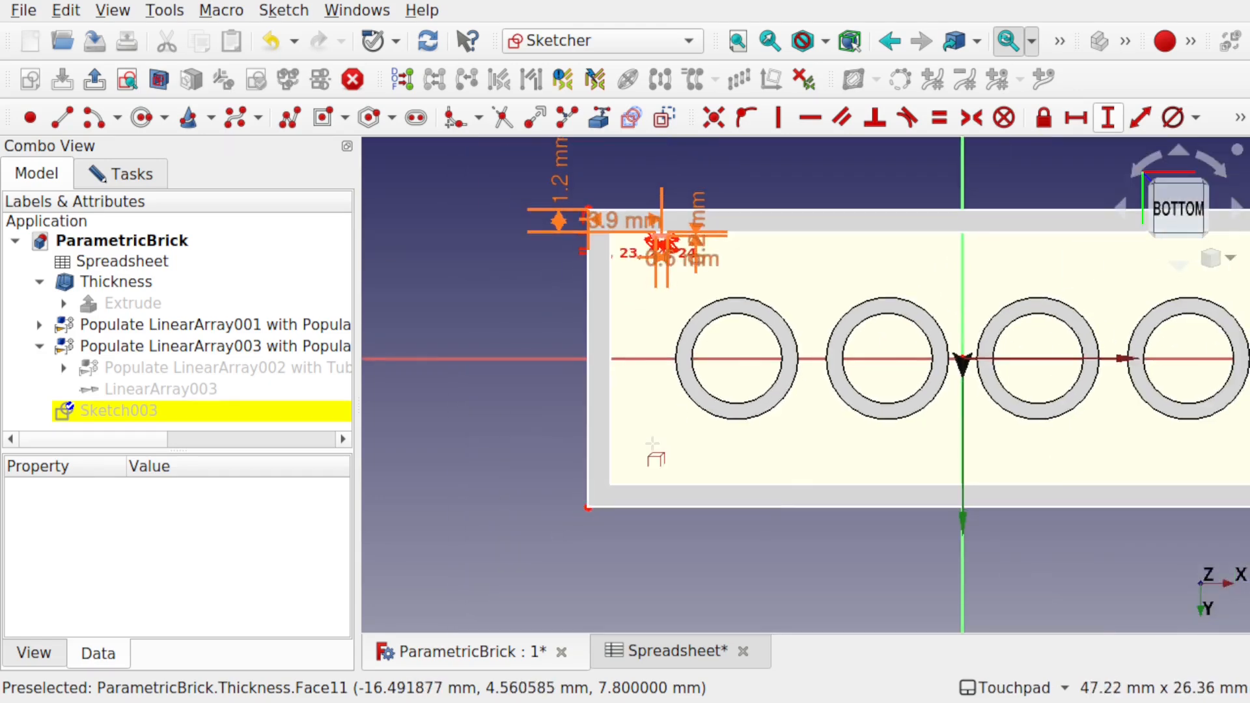
{"action": "scroll", "coordinate": [664, 260], "scroll_direction": "up", "scroll_amount": 8}
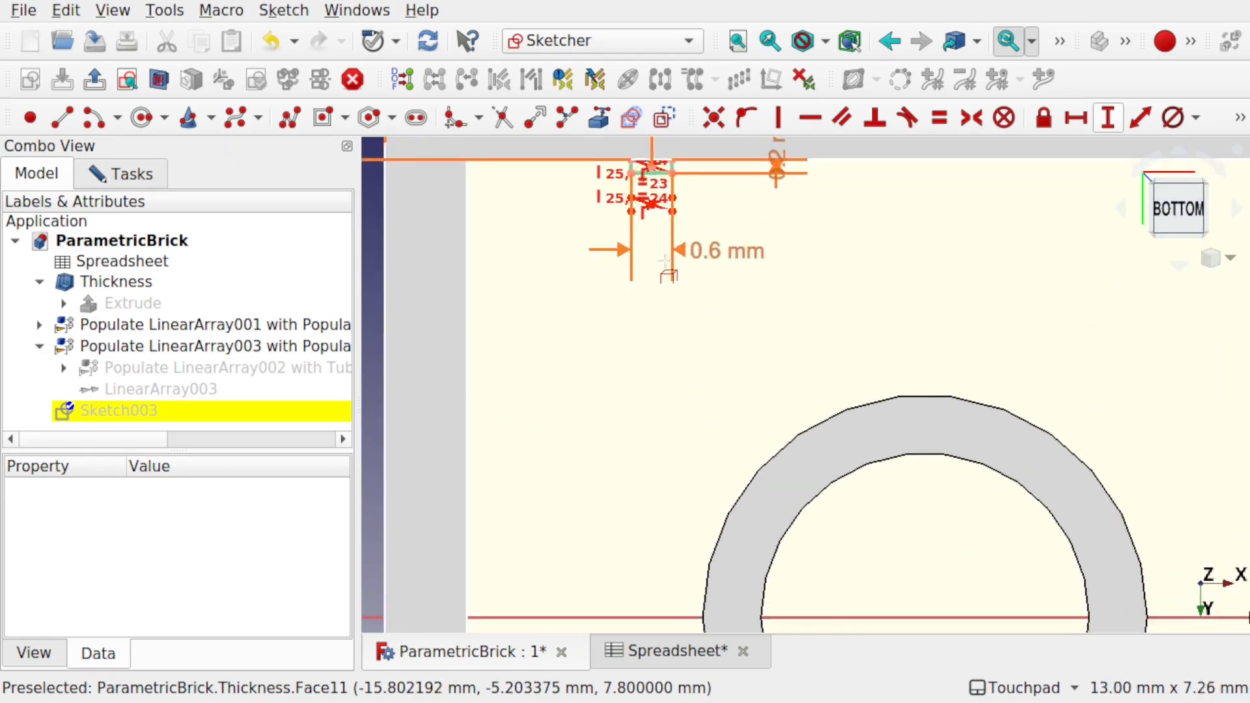
{"action": "key", "text": "Escape"}
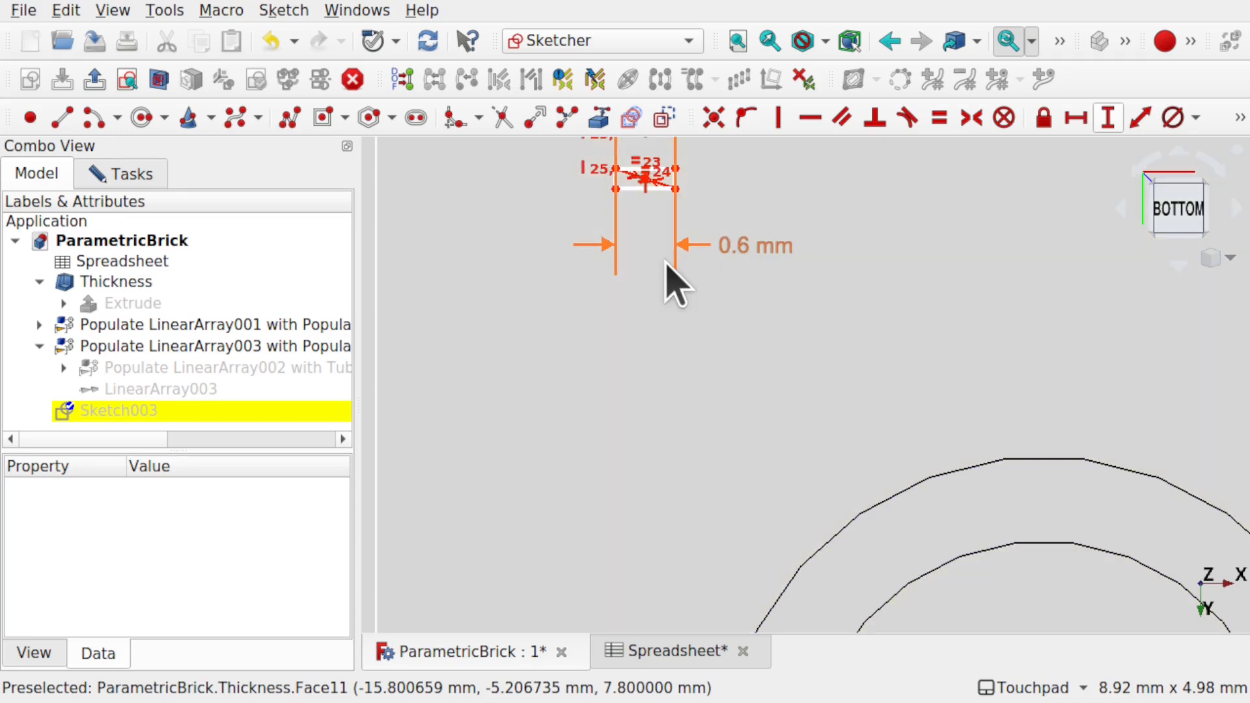
{"action": "mouse_move", "coordinate": [646, 180]}
{"action": "left_mouse_down"}
{"action": "mouse_move", "coordinate": [670, 312]}
{"action": "mouse_move", "coordinate": [664, 223]}
{"action": "mouse_move", "coordinate": [731, 301]}
{"action": "mouse_move", "coordinate": [440, 333]}
{"action": "mouse_move", "coordinate": [544, 336]}
{"action": "mouse_move", "coordinate": [651, 394]}
{"action": "mouse_move", "coordinate": [695, 529]}
{"action": "mouse_move", "coordinate": [688, 635]}
{"action": "mouse_move", "coordinate": [687, 596]}
{"action": "left_mouse_up"}
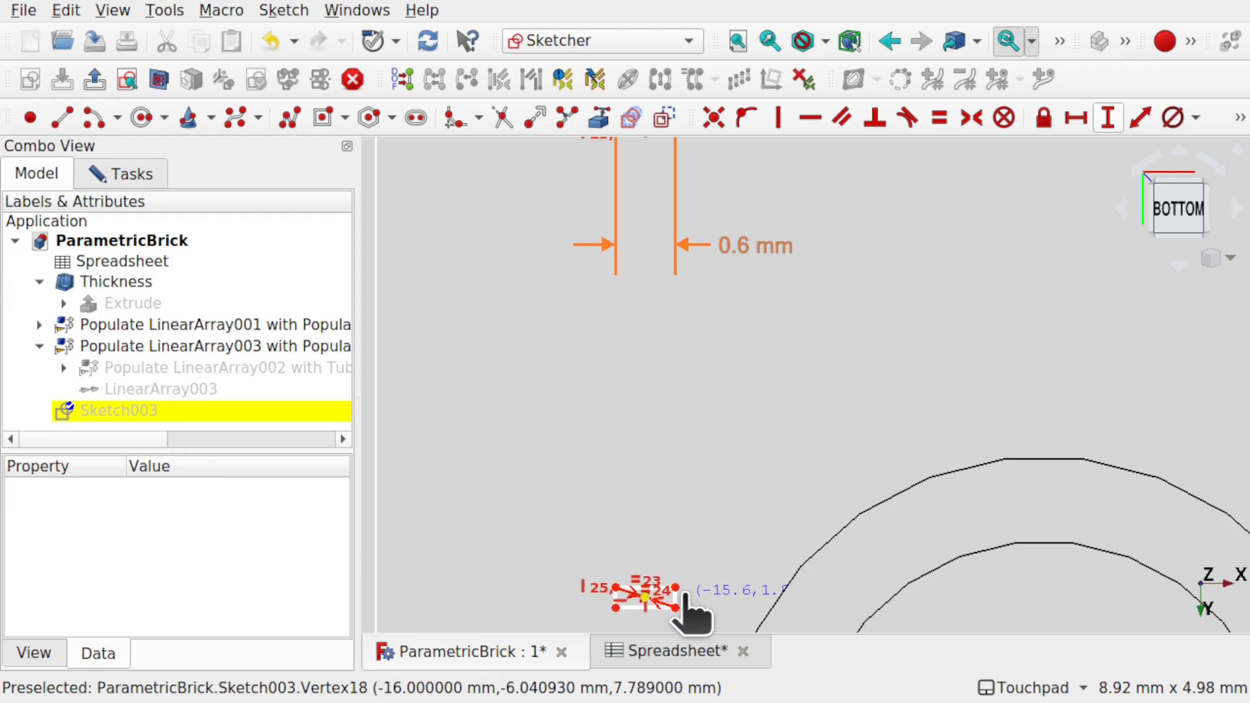
{"action": "middle_click_drag", "start_coordinate": [684, 598], "coordinate": [701, 268]}
{"action": "scroll", "coordinate": [700, 269], "scroll_direction": "down", "scroll_amount": 7}
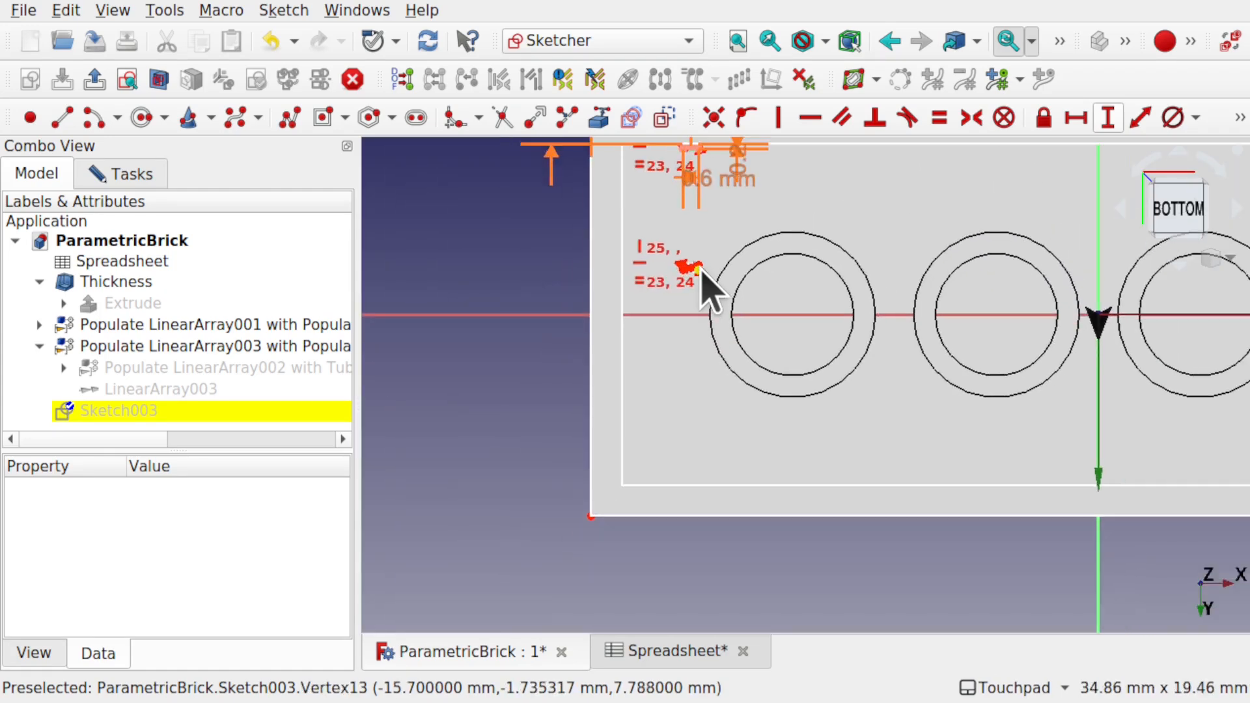
{"action": "mouse_move", "coordinate": [691, 269]}
{"action": "left_mouse_down"}
{"action": "mouse_move", "coordinate": [704, 467]}
{"action": "mouse_move", "coordinate": [684, 485]}
{"action": "left_mouse_up"}
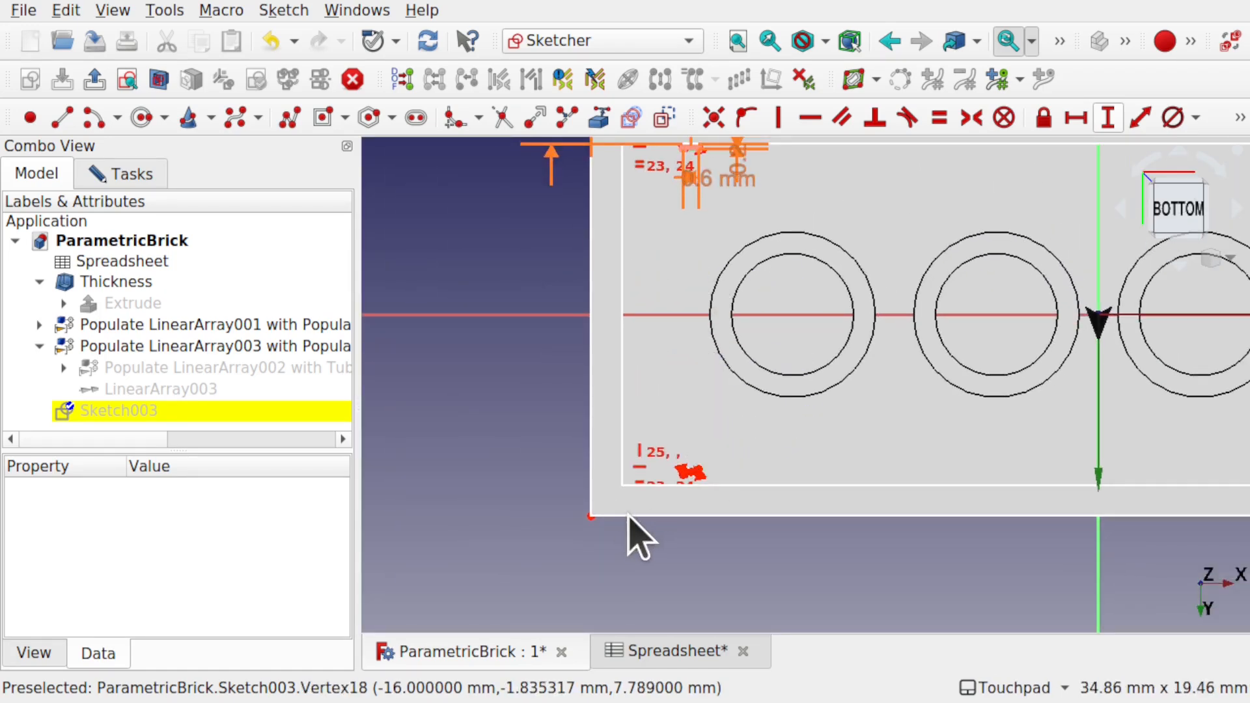
Constrain the vertical distance from the brick's lower-left outer corner to the second rectangle's lower-left corner with the formula Spreadsheet.Wall.
{"action": "scroll", "coordinate": [628, 521], "scroll_direction": "up", "scroll_amount": 5}
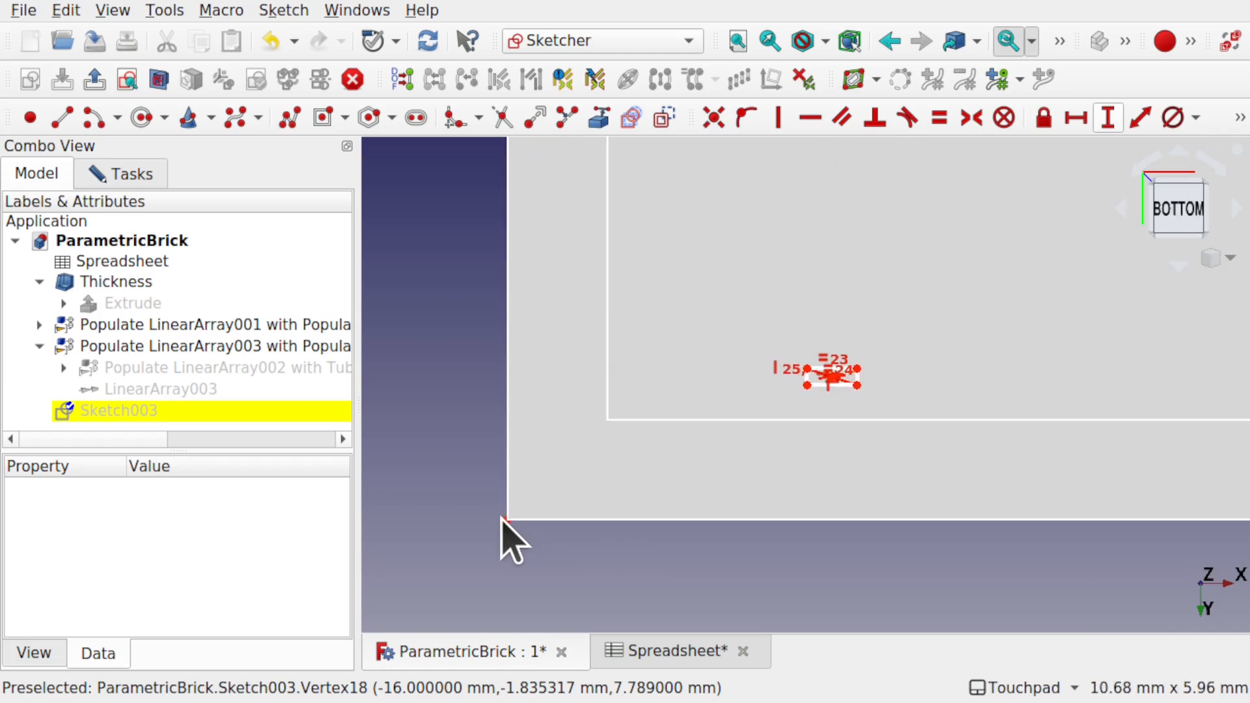
{"action": "left_click", "coordinate": [506, 519]}
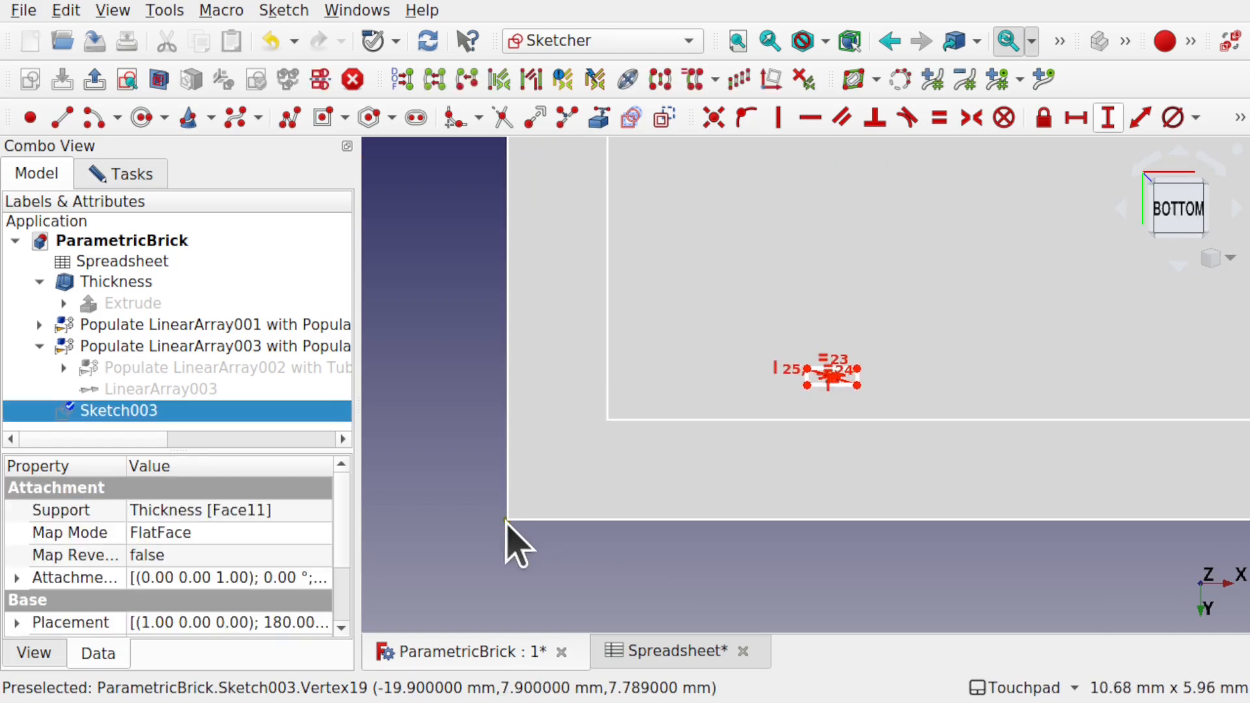
{"action": "left_click", "coordinate": [807, 385]}
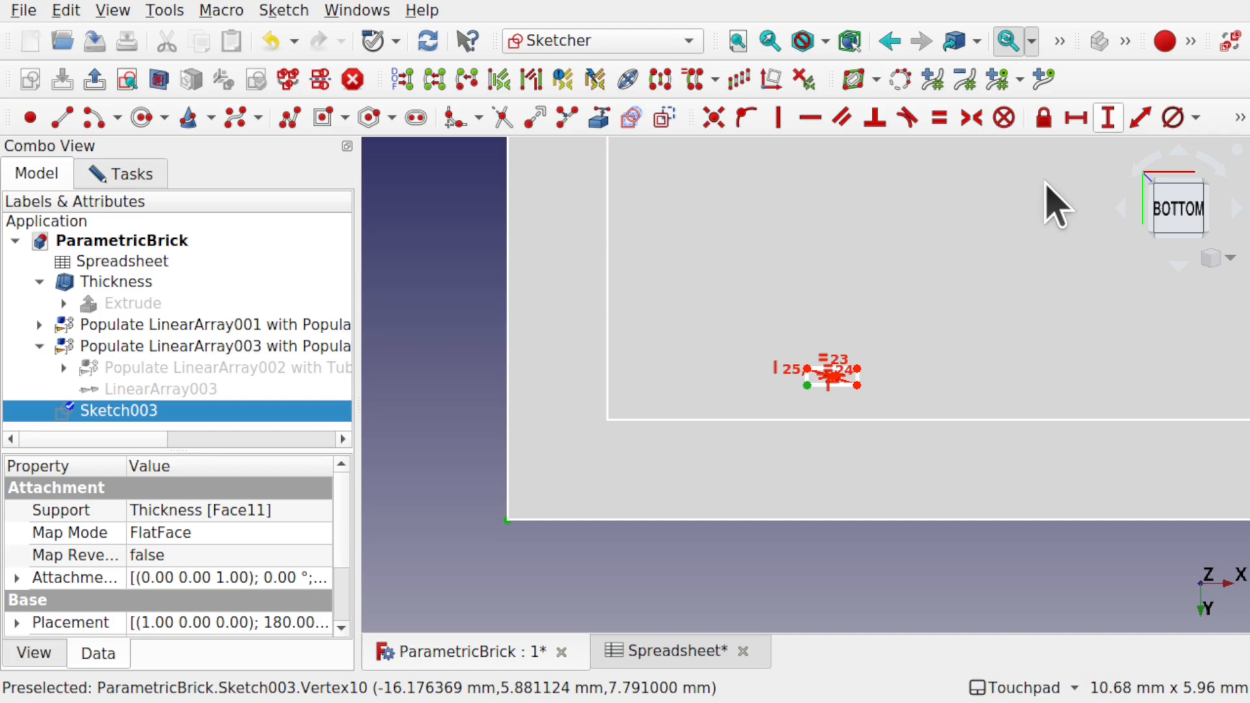
{"action": "left_click", "coordinate": [1107, 117]}
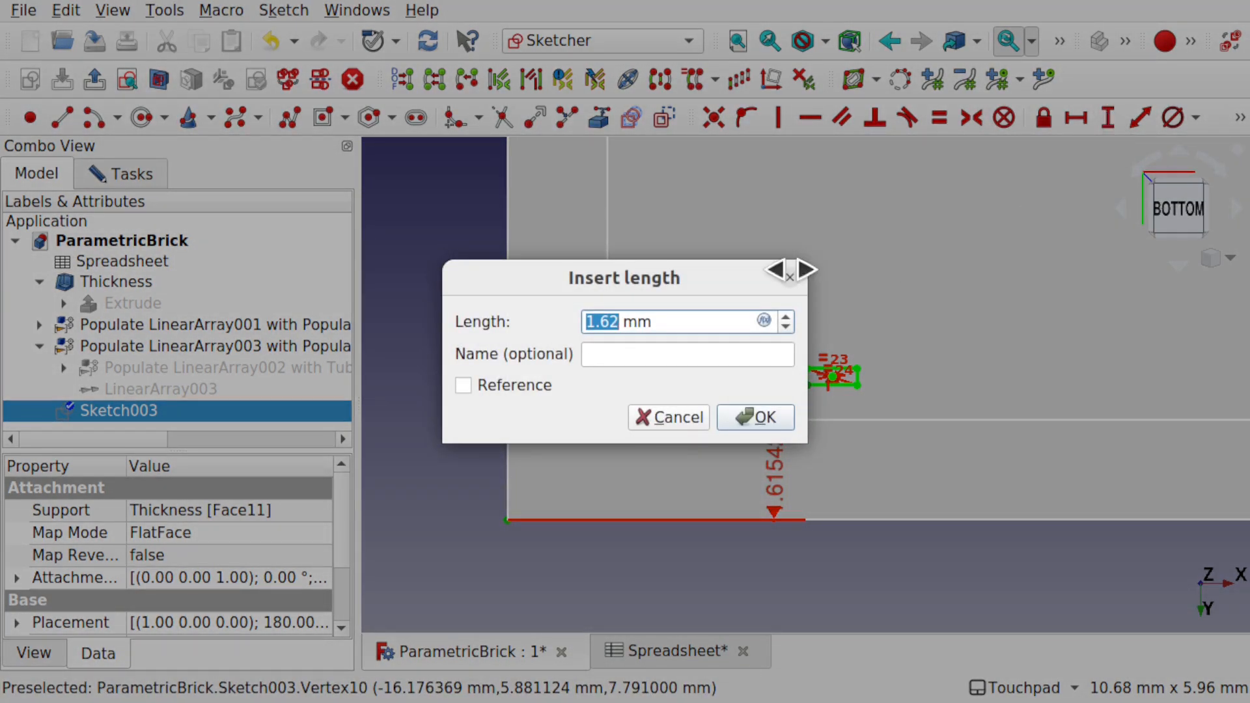
{"action": "left_click", "coordinate": [764, 321]}
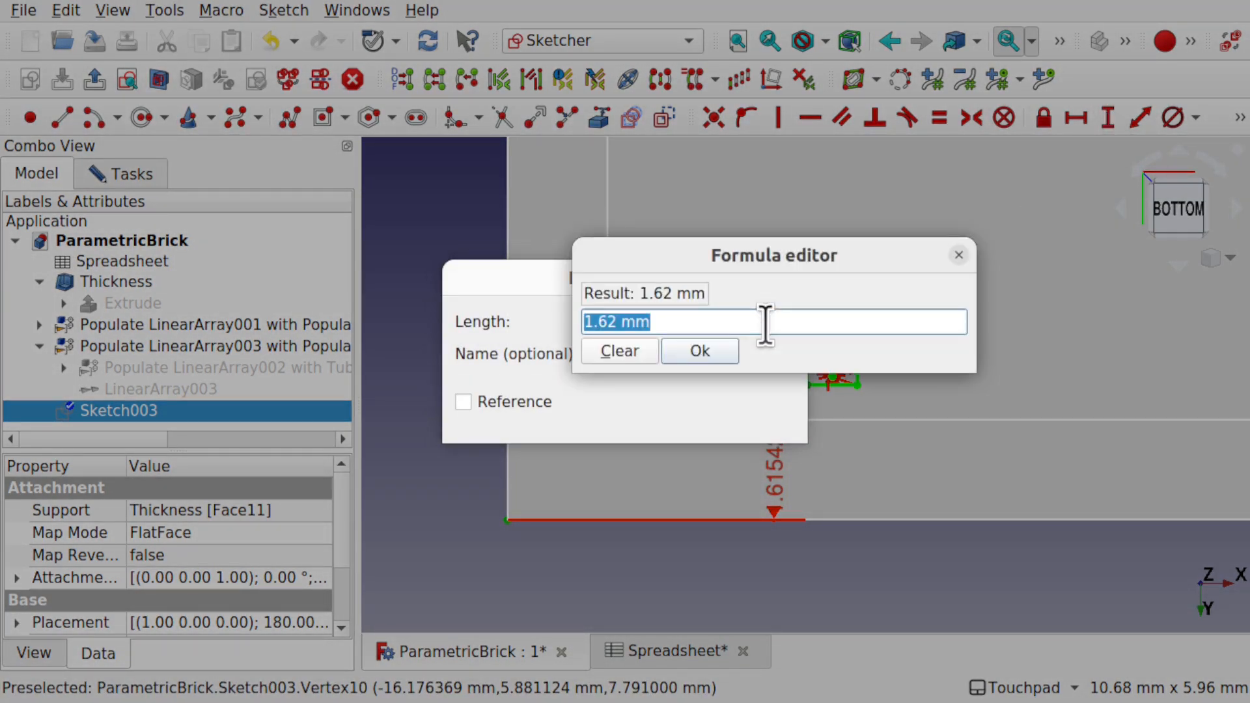
{"action": "type", "text": "spre"}
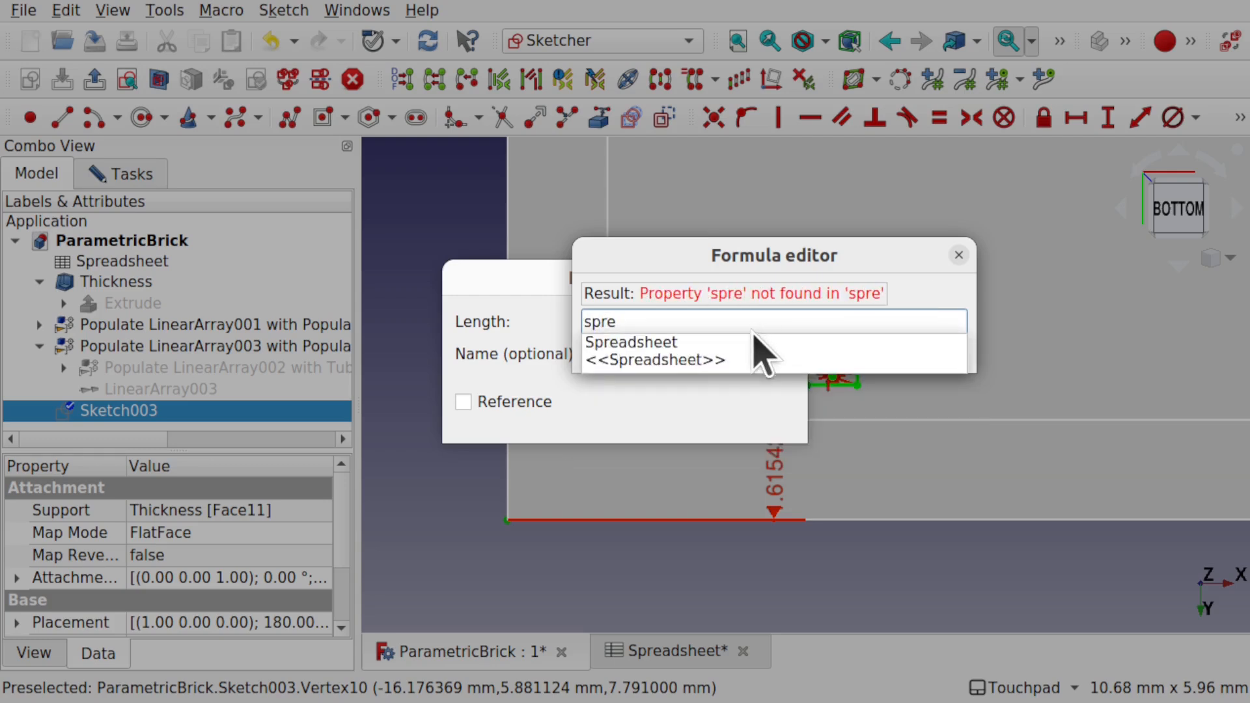
{"action": "left_click", "coordinate": [753, 340]}
{"action": "type", "text": "w"}
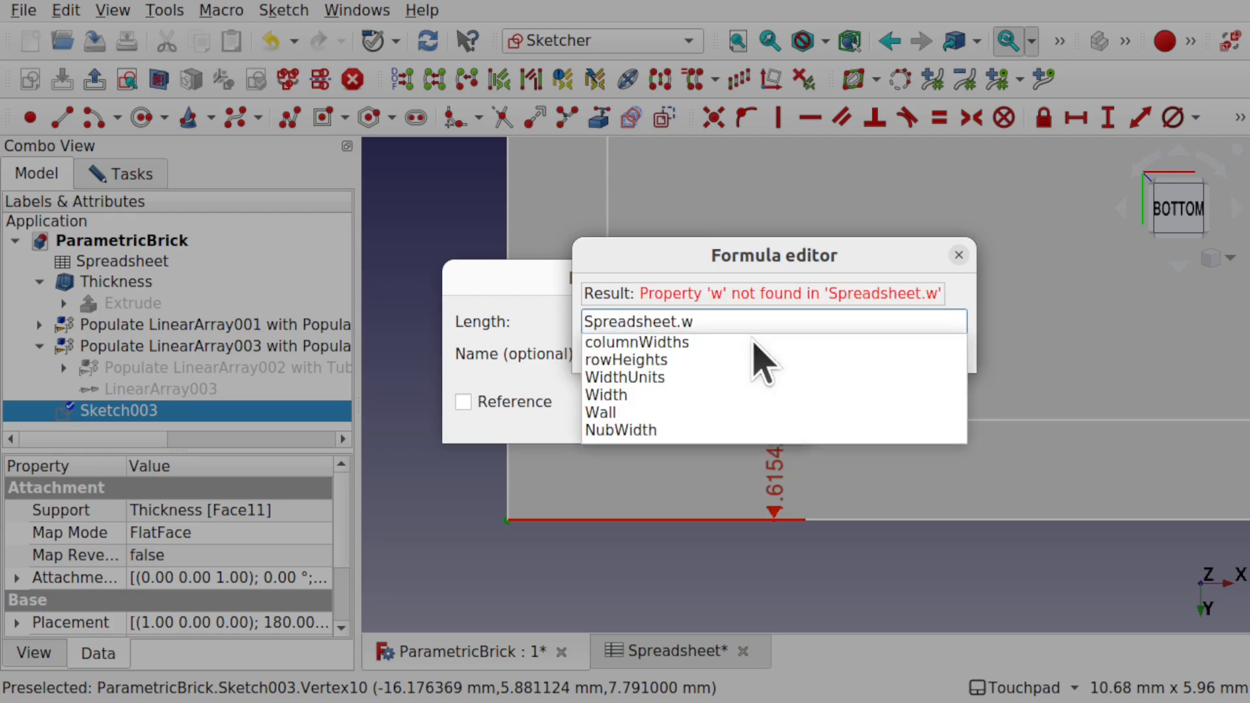
{"action": "left_click", "coordinate": [639, 412]}
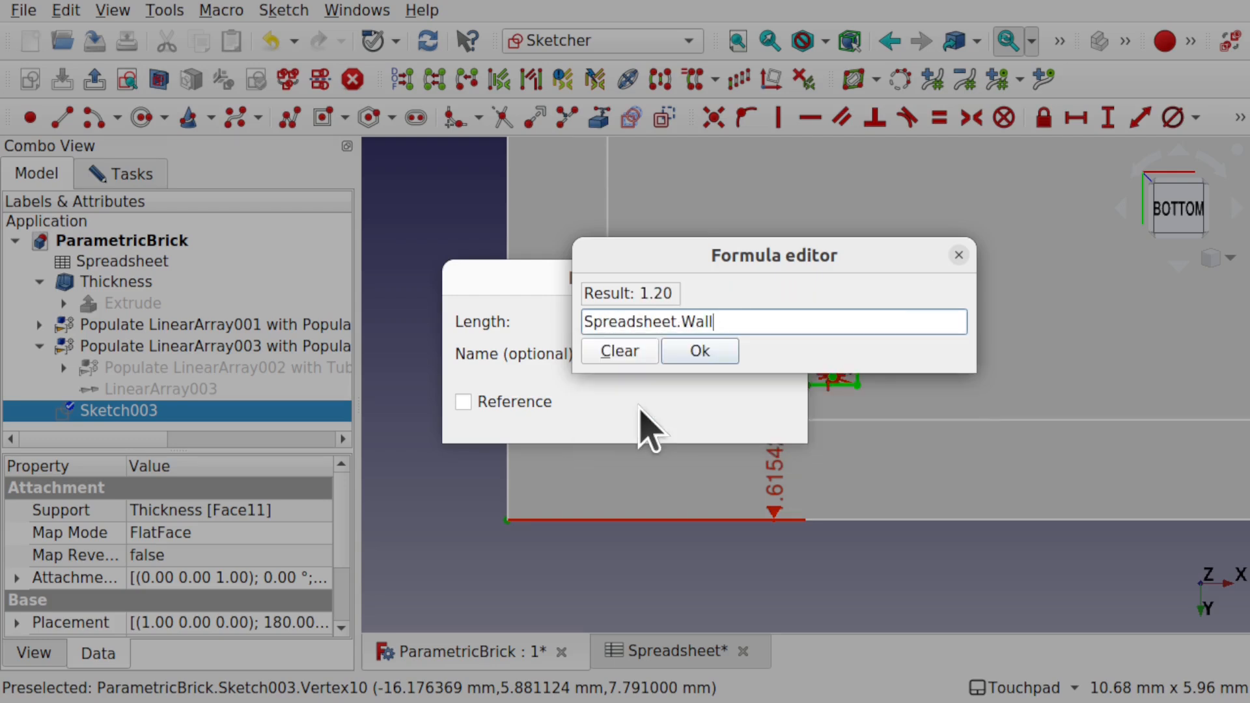
{"action": "left_click", "coordinate": [715, 358]}
{"action": "left_click", "coordinate": [765, 423]}
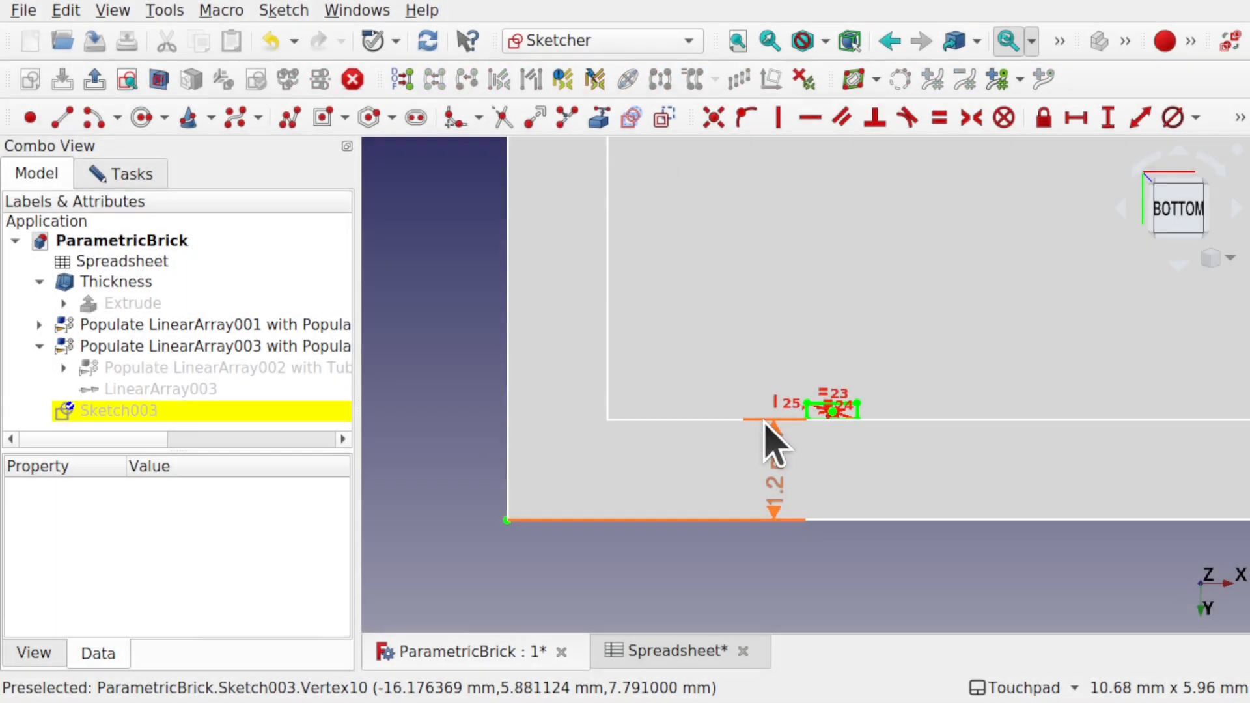
Close the finished nub sketch and return to the 3D model.
{"action": "scroll", "coordinate": [833, 438], "scroll_direction": "up", "scroll_amount": 5}
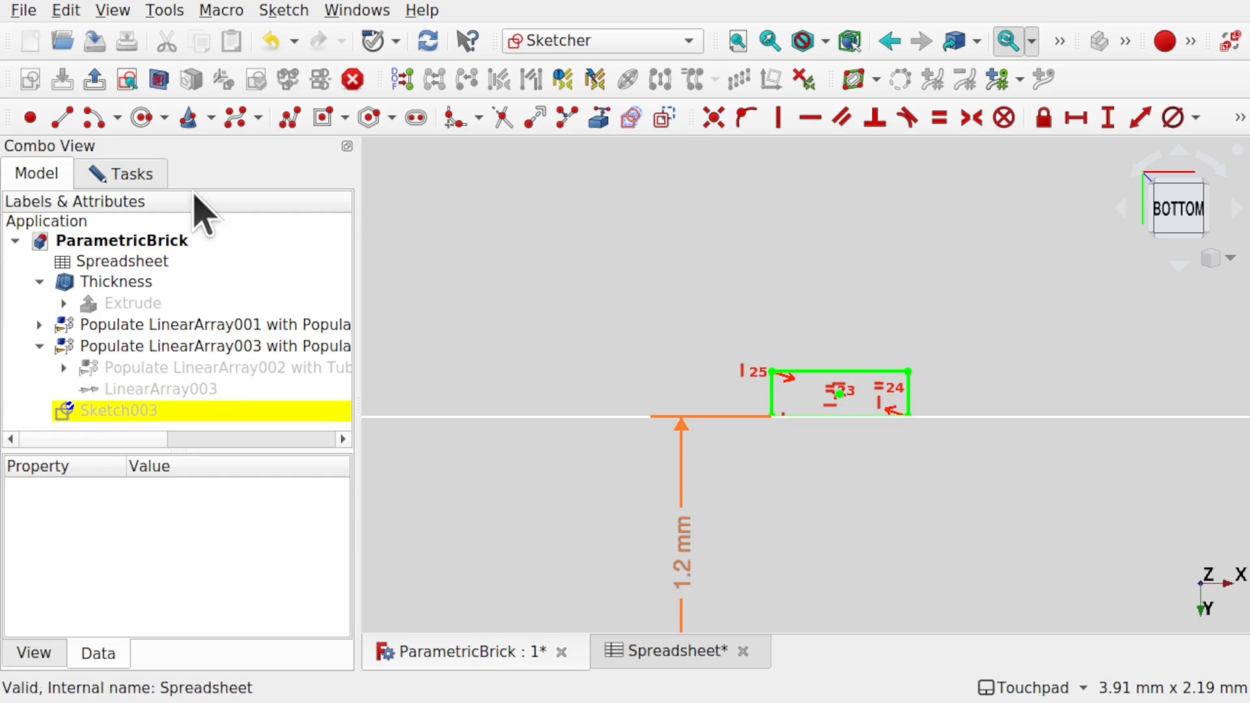
{"action": "left_click", "coordinate": [160, 177]}
{"action": "left_click", "coordinate": [242, 221]}
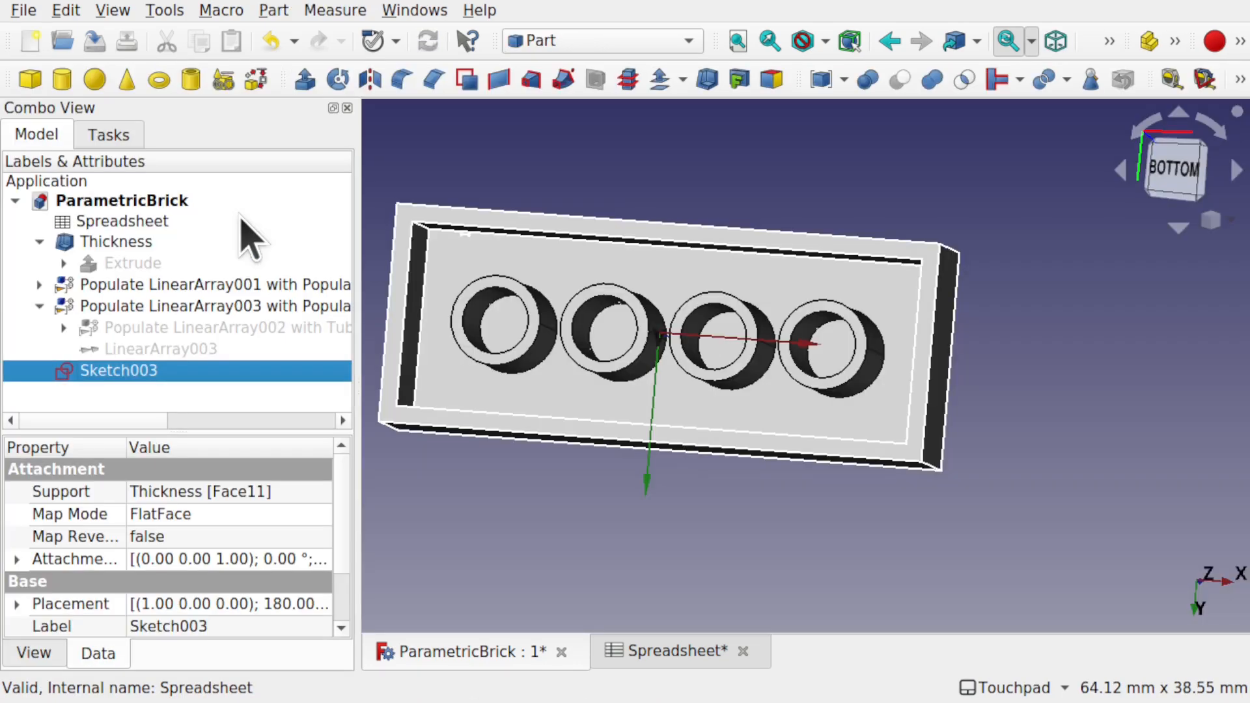
Extrude the nub sketch along the brick's vertical inner corner edge (Thickness:Edge19), keeping the lengths at 0 mm.
{"action": "scroll", "coordinate": [468, 241], "scroll_direction": "up", "scroll_amount": 2}
{"action": "scroll", "coordinate": [466, 233], "scroll_direction": "up", "scroll_amount": 3}
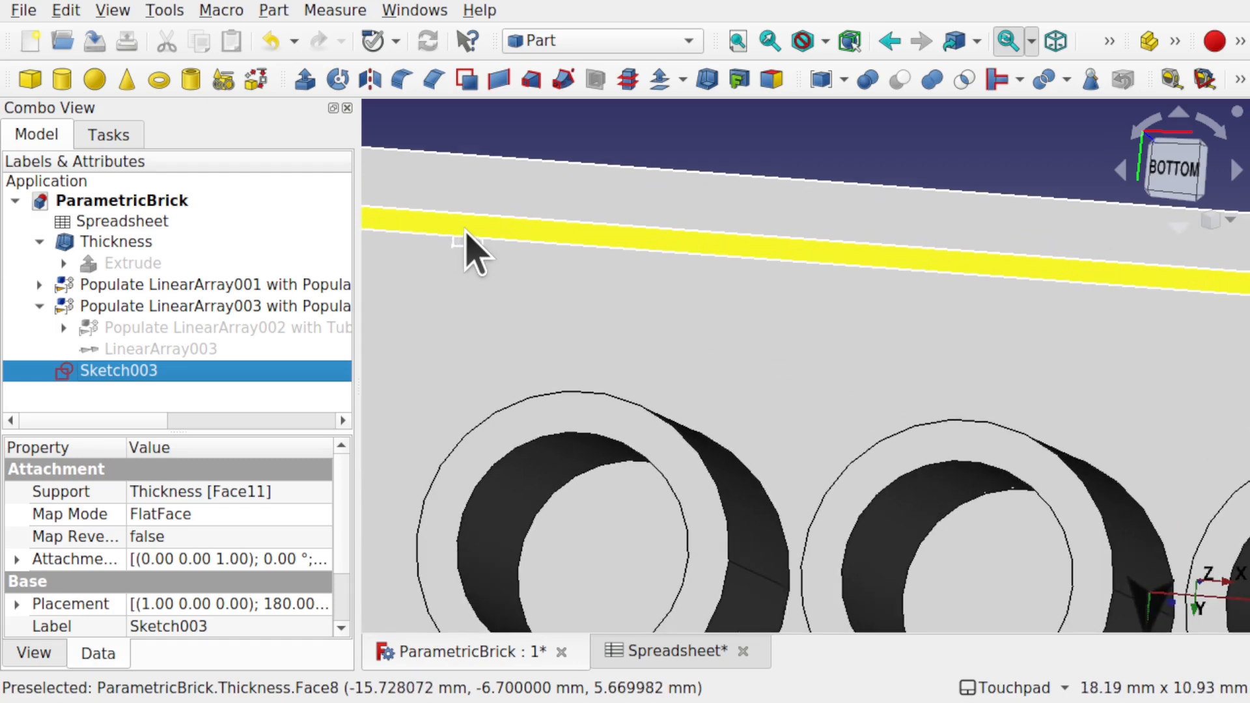
{"action": "left_click_drag", "start_coordinate": [514, 241], "coordinate": [724, 282], "text": "shift"}
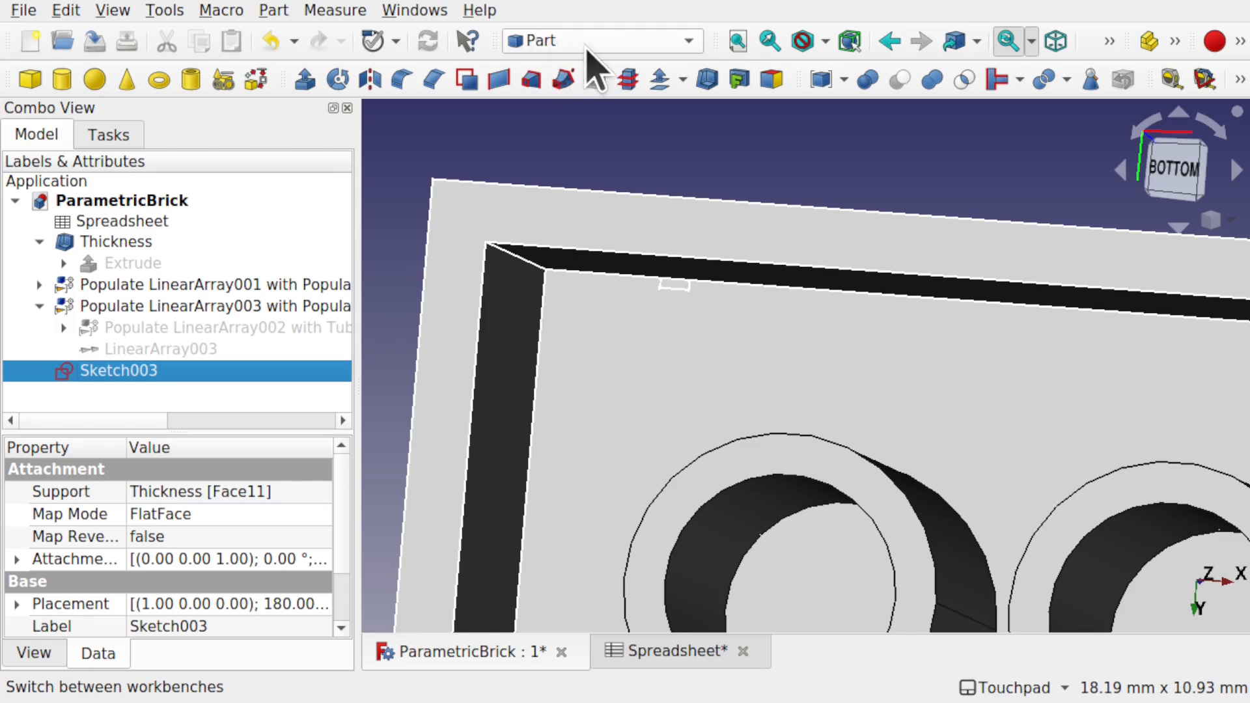
{"action": "left_click", "coordinate": [294, 92]}
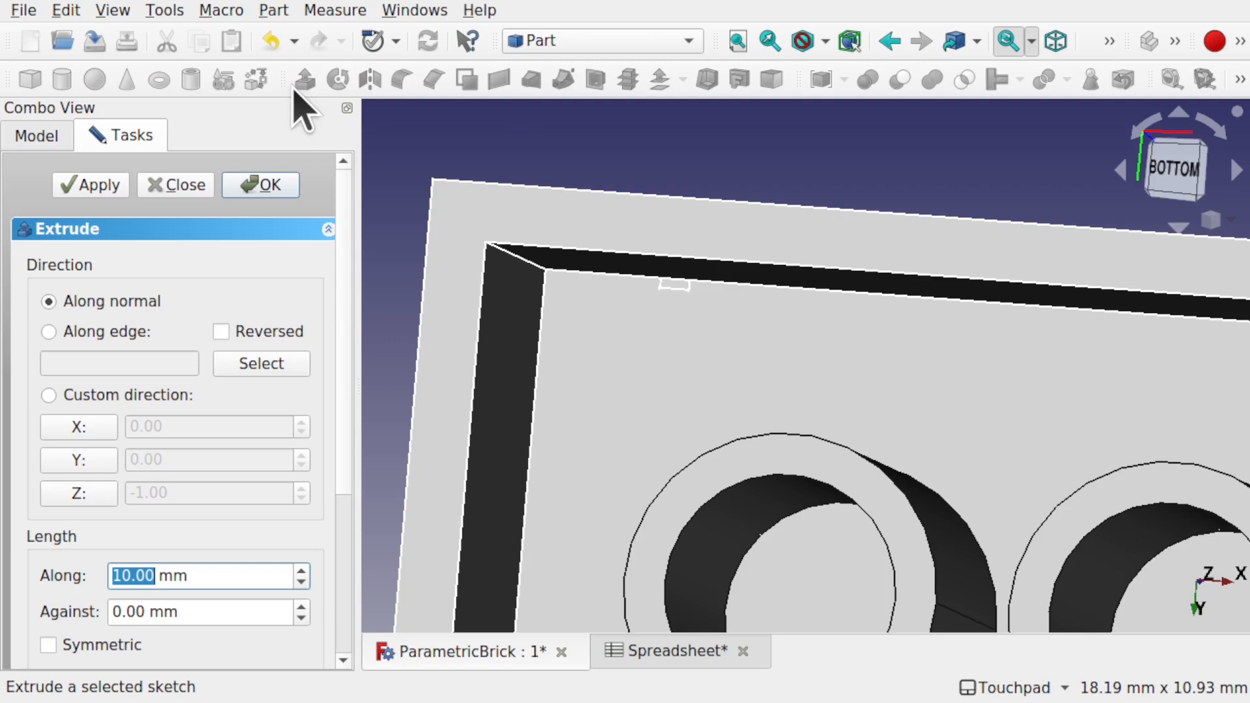
{"action": "left_click", "coordinate": [51, 333]}
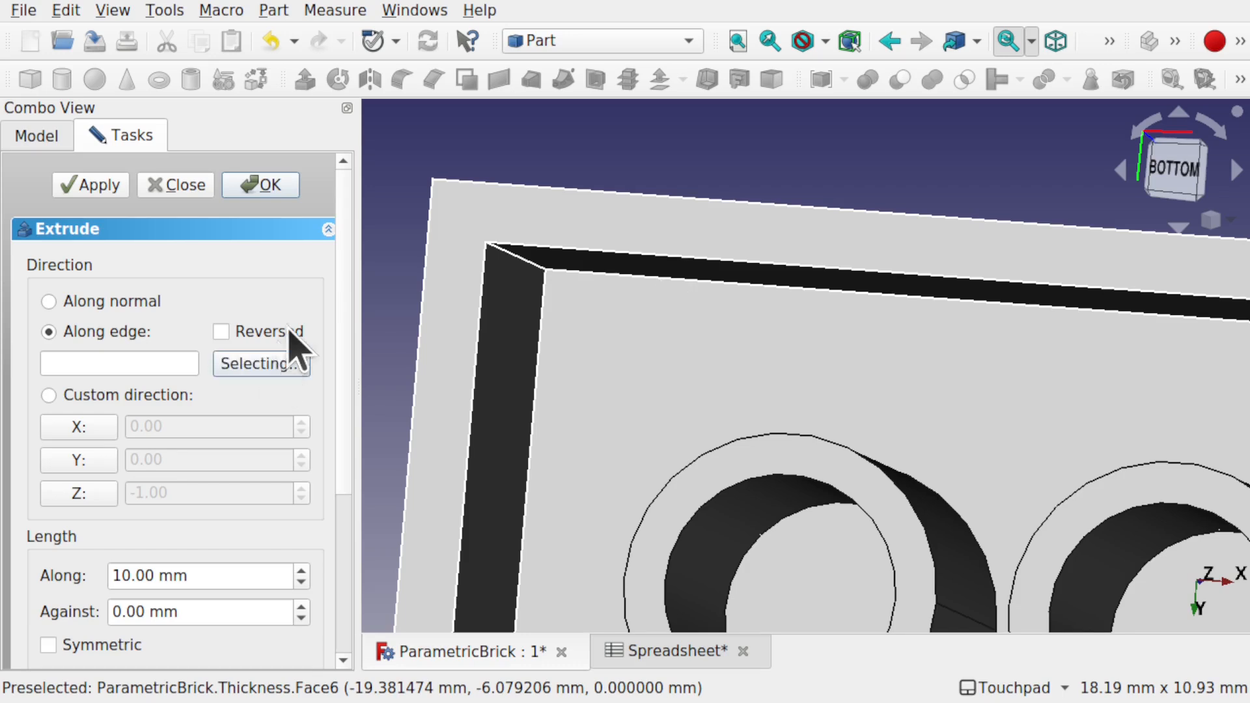
{"action": "left_click", "coordinate": [519, 259]}
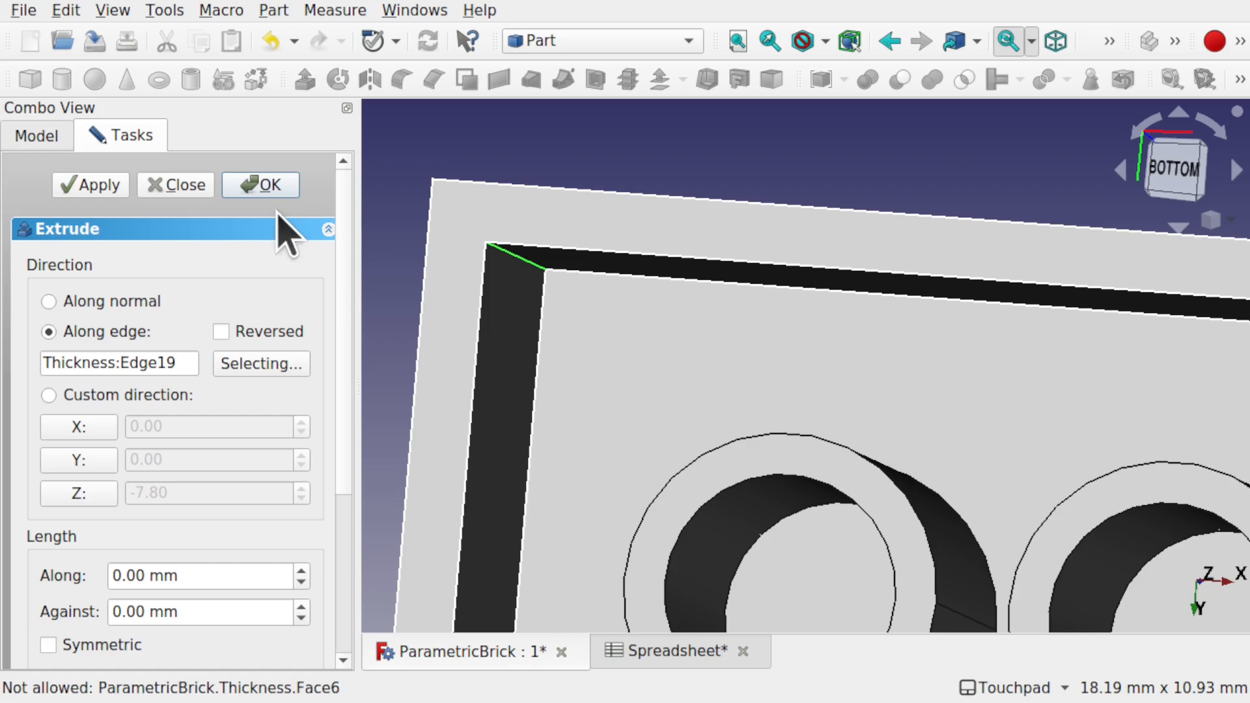
{"action": "left_click", "coordinate": [260, 186]}
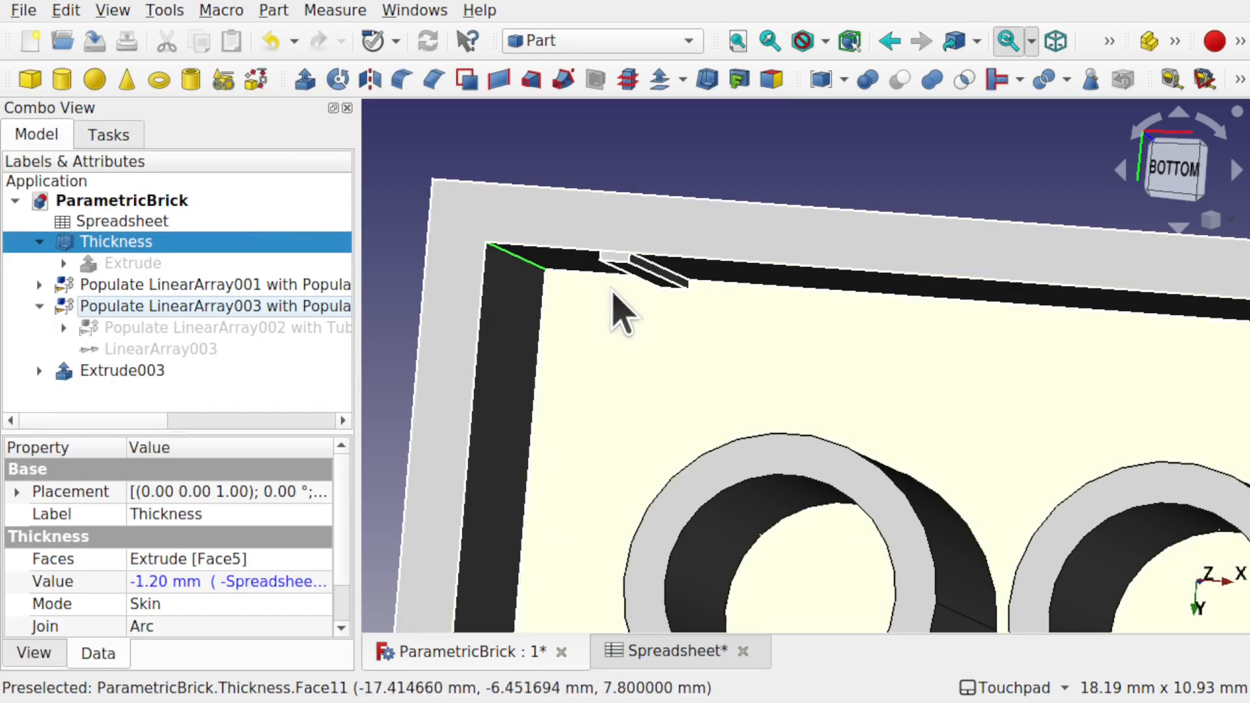
Compare the direction and length properties of the nub extrusion with those of TubeExtrude.
{"action": "left_click", "coordinate": [137, 374]}
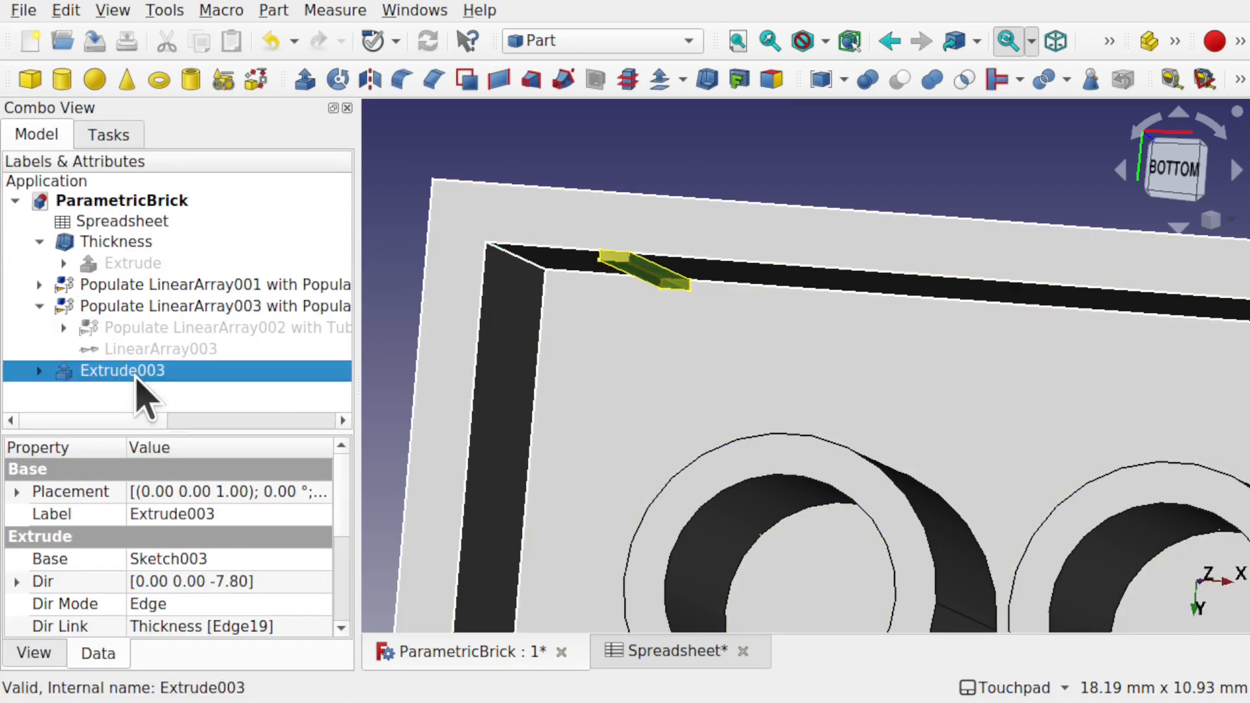
{"action": "scroll", "coordinate": [343, 515], "scroll_direction": "down", "scroll_amount": 1}
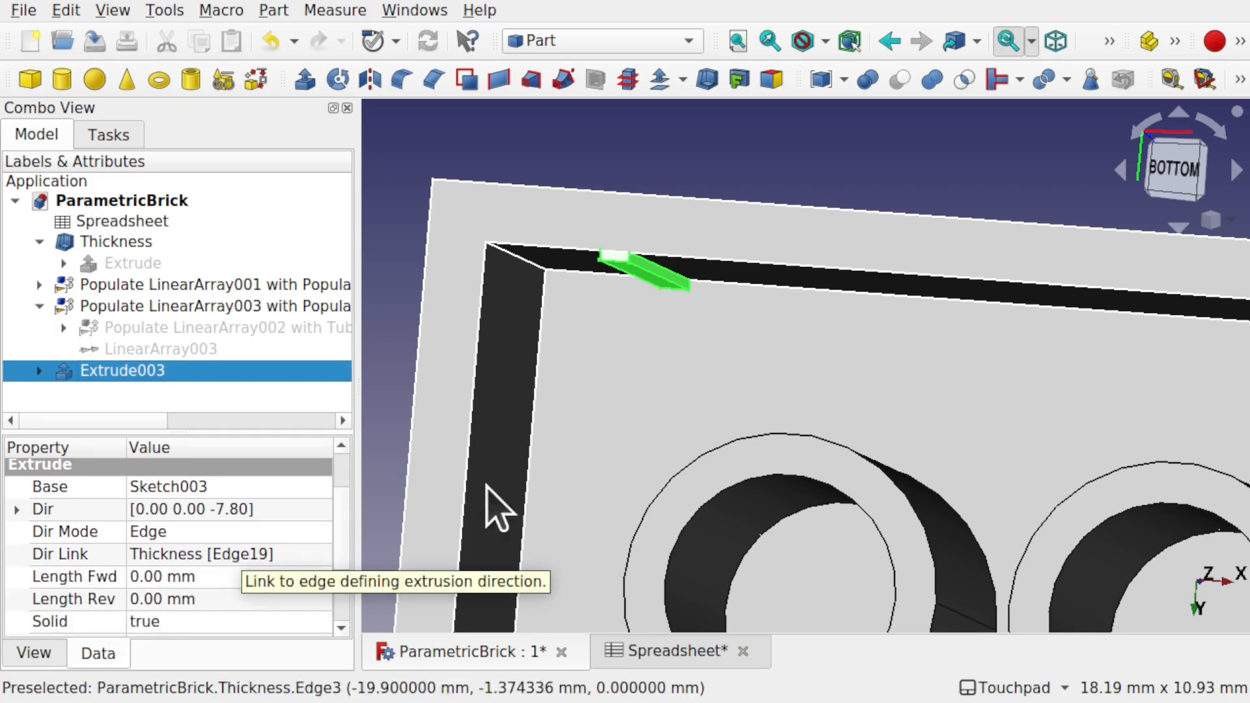
{"action": "left_click", "coordinate": [677, 517]}
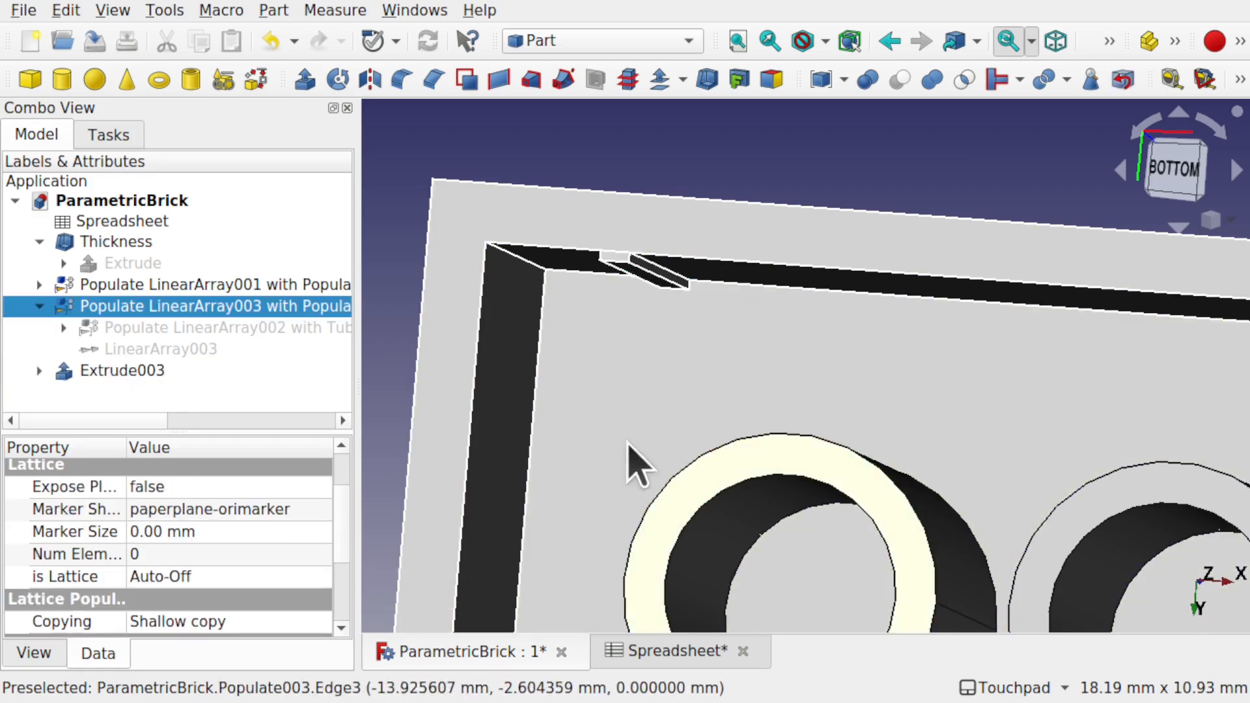
{"action": "left_click", "coordinate": [40, 306]}
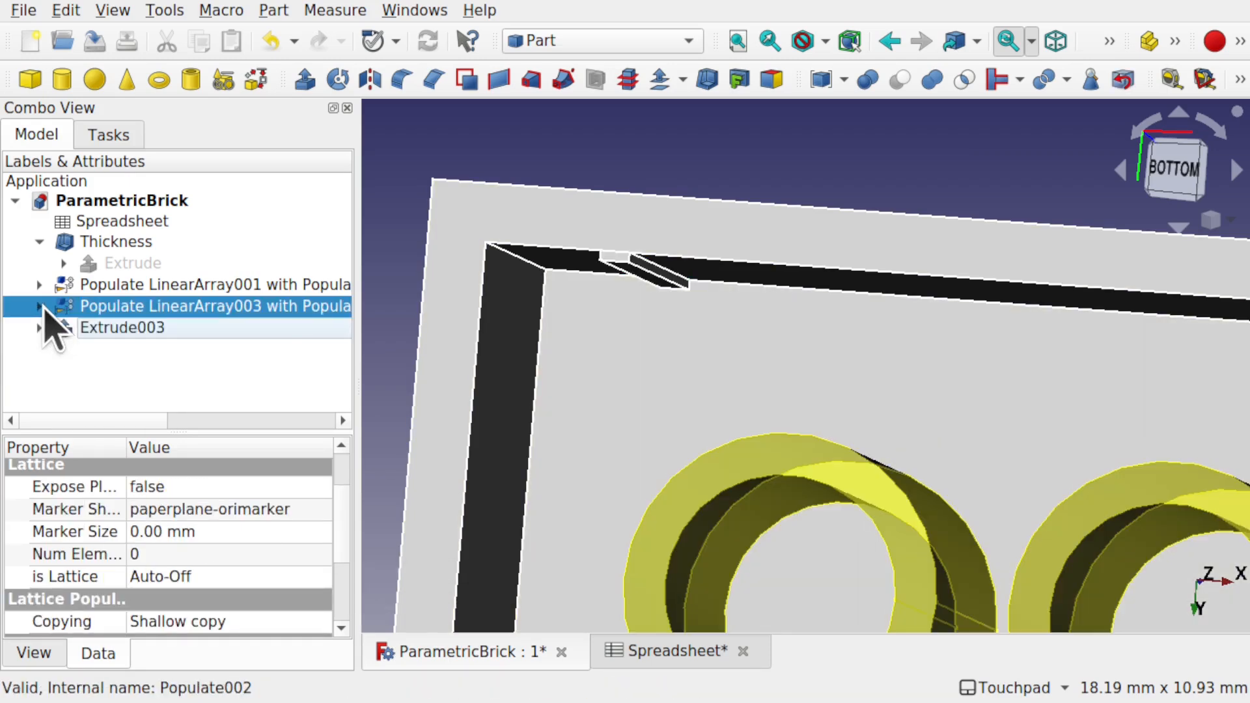
{"action": "left_click", "coordinate": [41, 307]}
{"action": "left_click", "coordinate": [64, 327]}
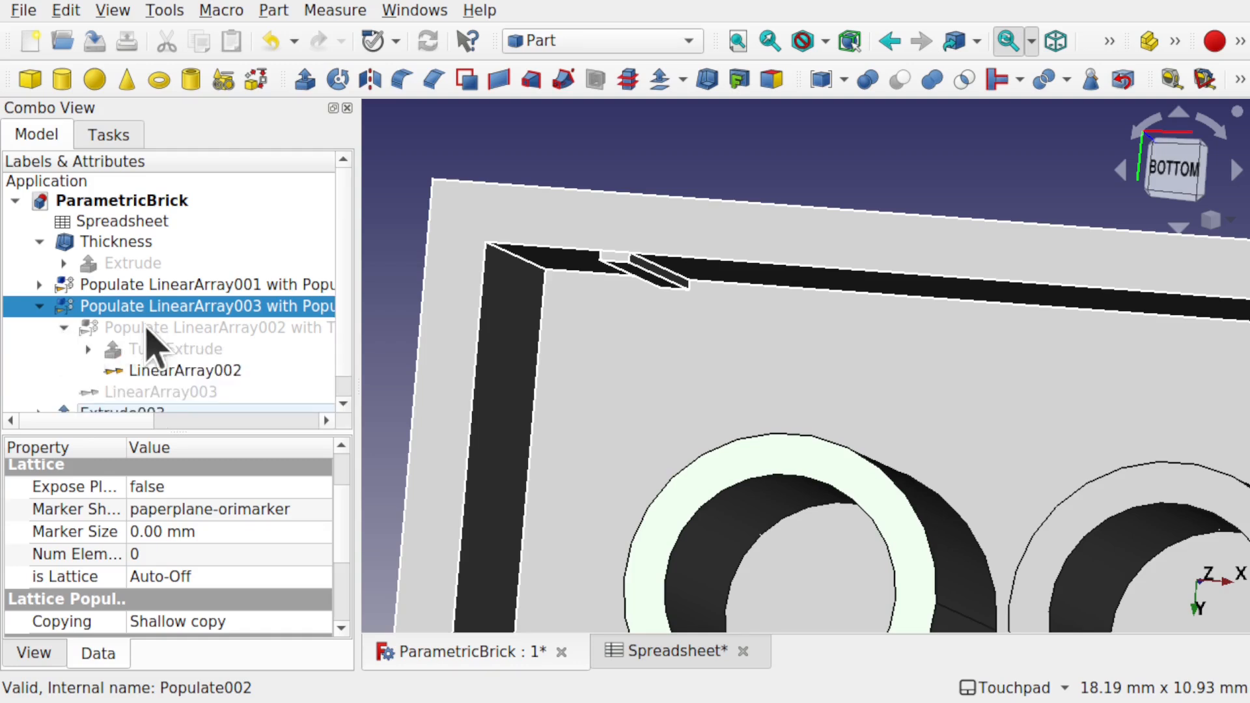
{"action": "left_click", "coordinate": [160, 355]}
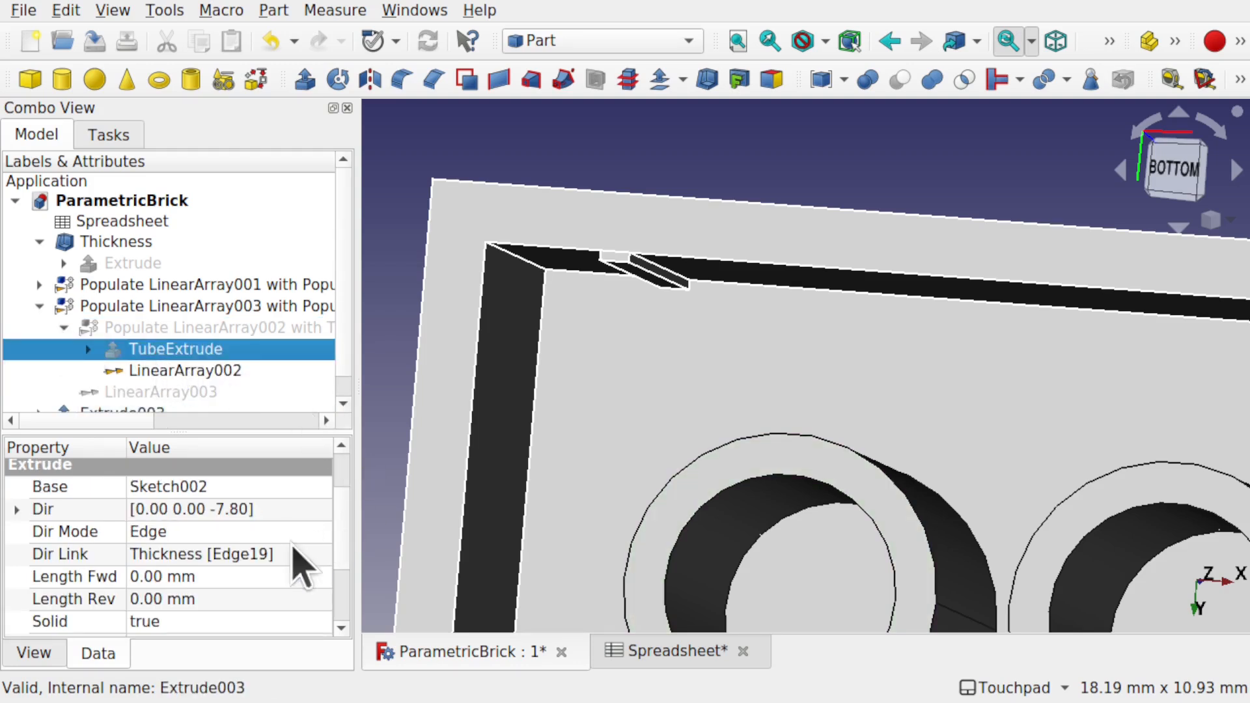
Switch to the Lattice2 workbench and collapse the Populate LinearArray003 and Thickness branches in the model tree.
{"action": "scroll", "coordinate": [625, 397], "scroll_direction": "down", "scroll_amount": 5}
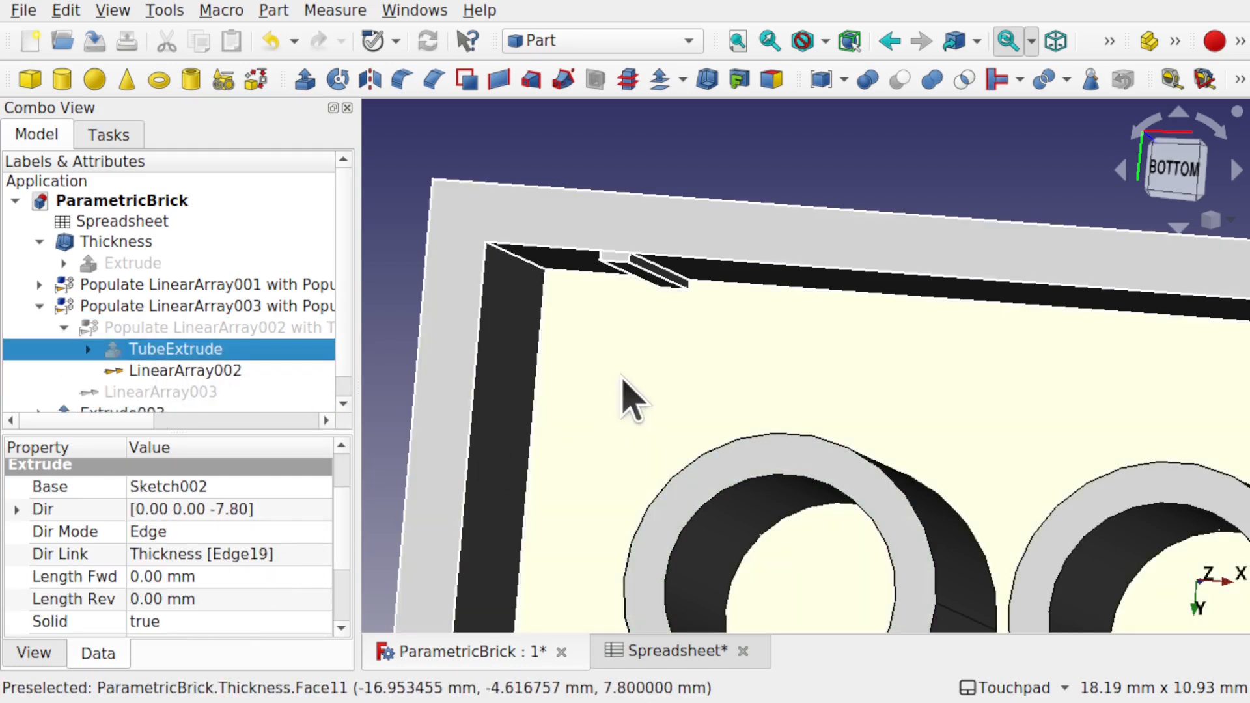
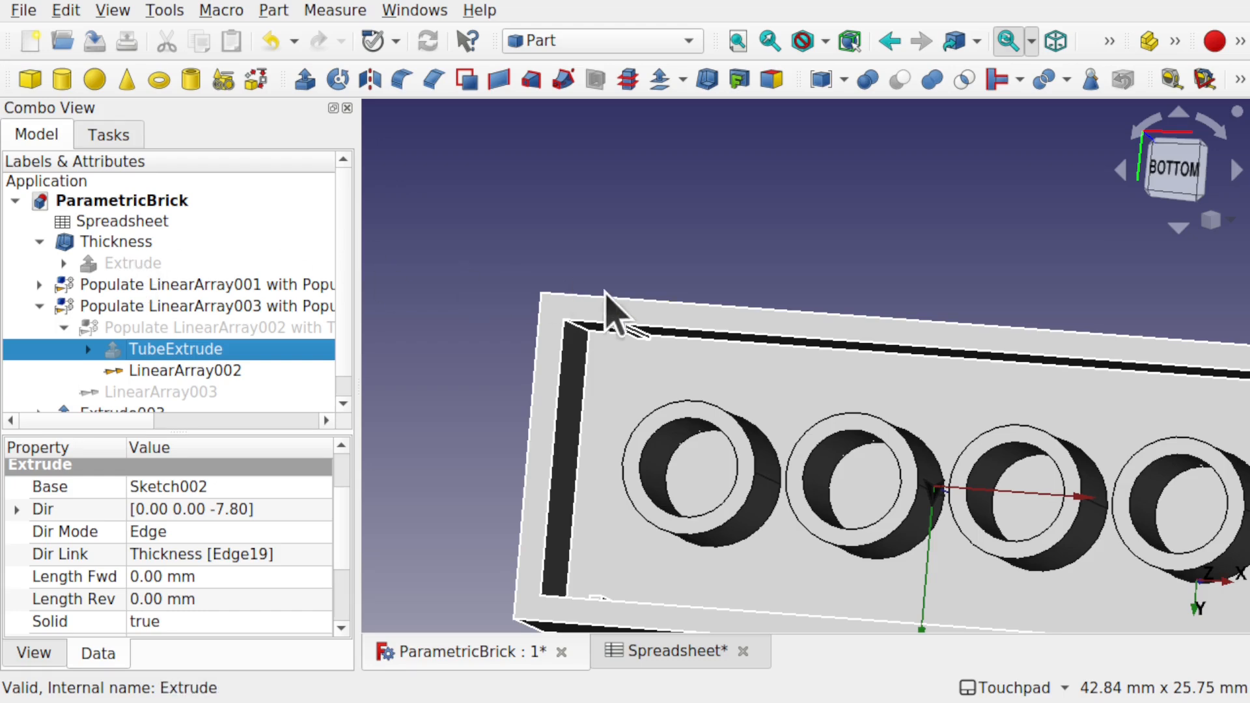
{"action": "scroll", "coordinate": [676, 397], "scroll_direction": "down", "scroll_amount": 5}
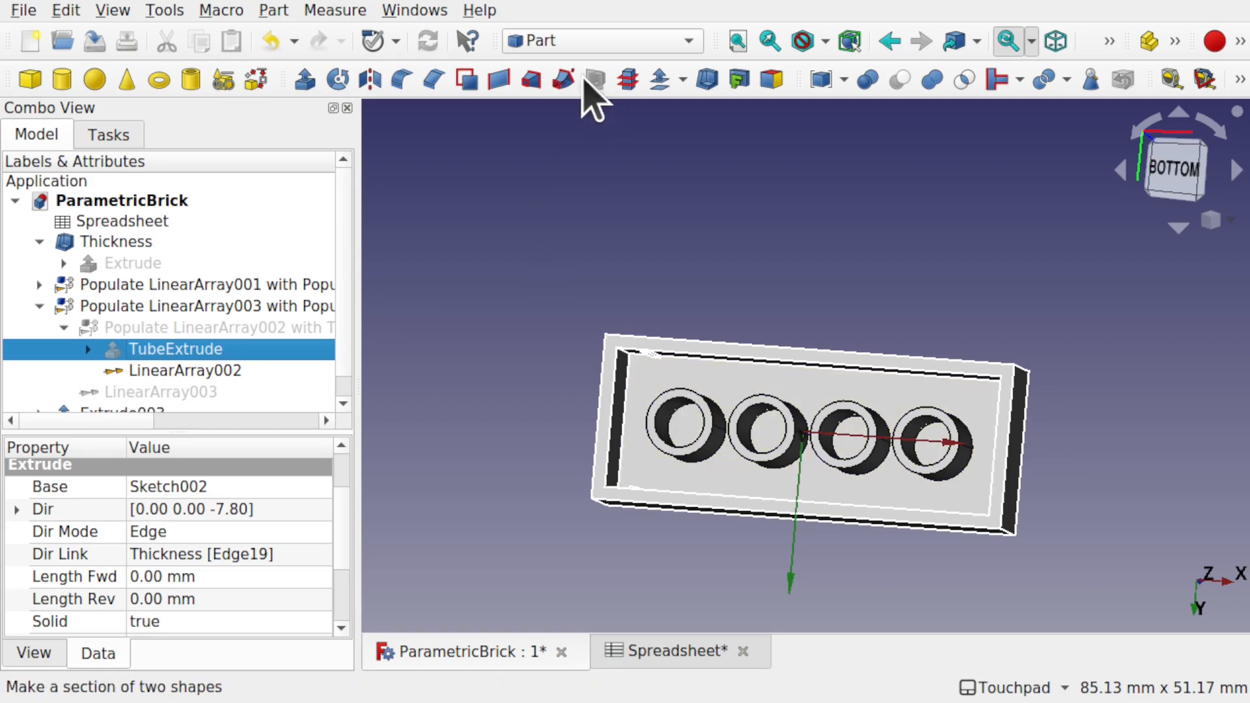
{"action": "left_click", "coordinate": [585, 40]}
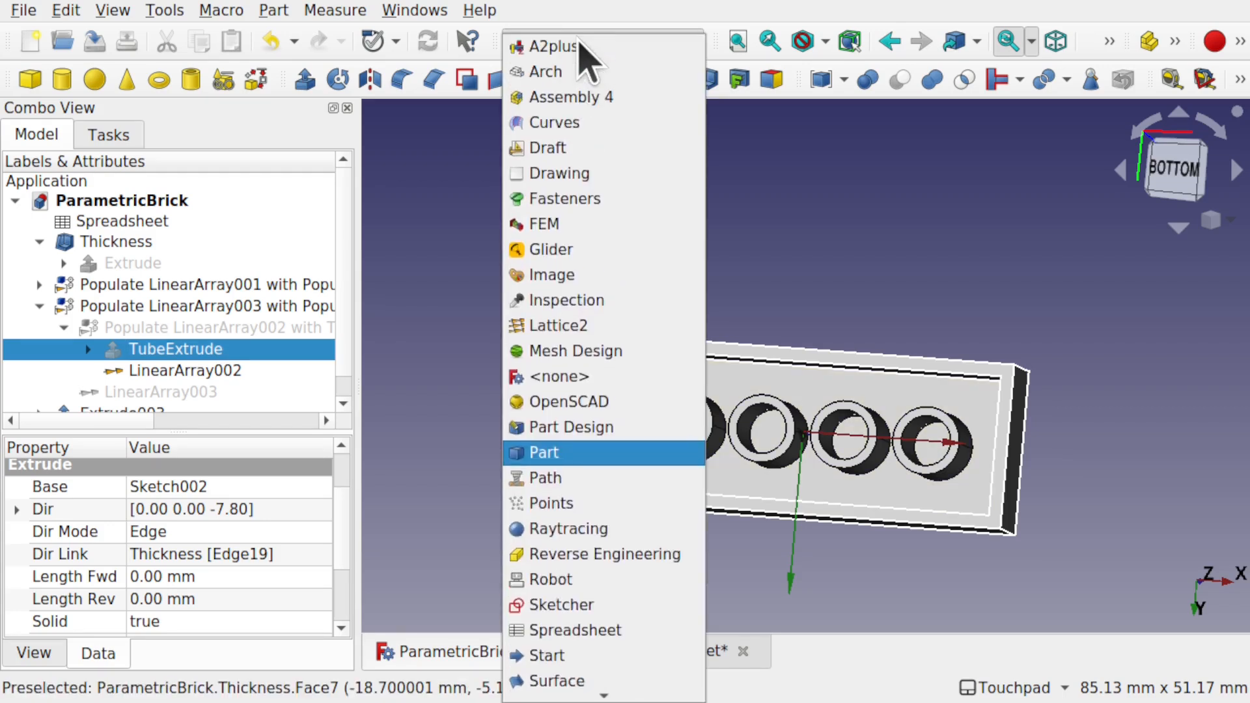
{"action": "left_click", "coordinate": [599, 326]}
{"action": "left_click", "coordinate": [550, 315]}
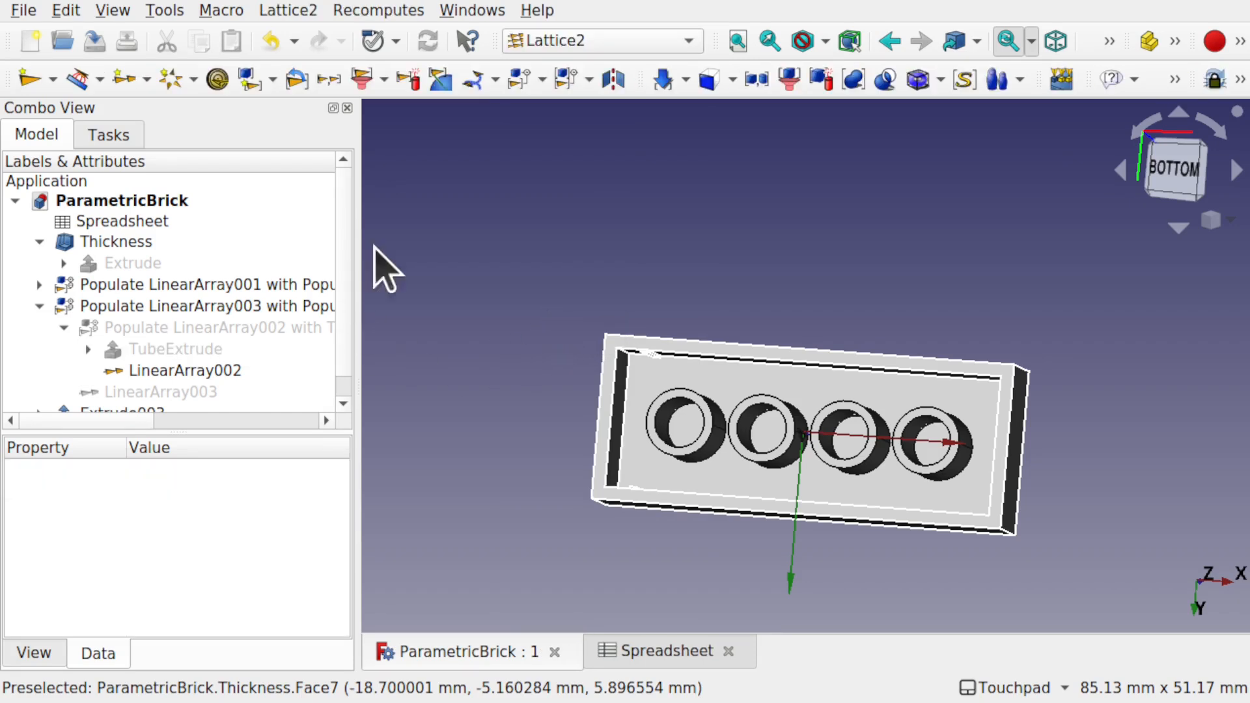
{"action": "left_click", "coordinate": [40, 307]}
{"action": "left_click", "coordinate": [39, 241]}
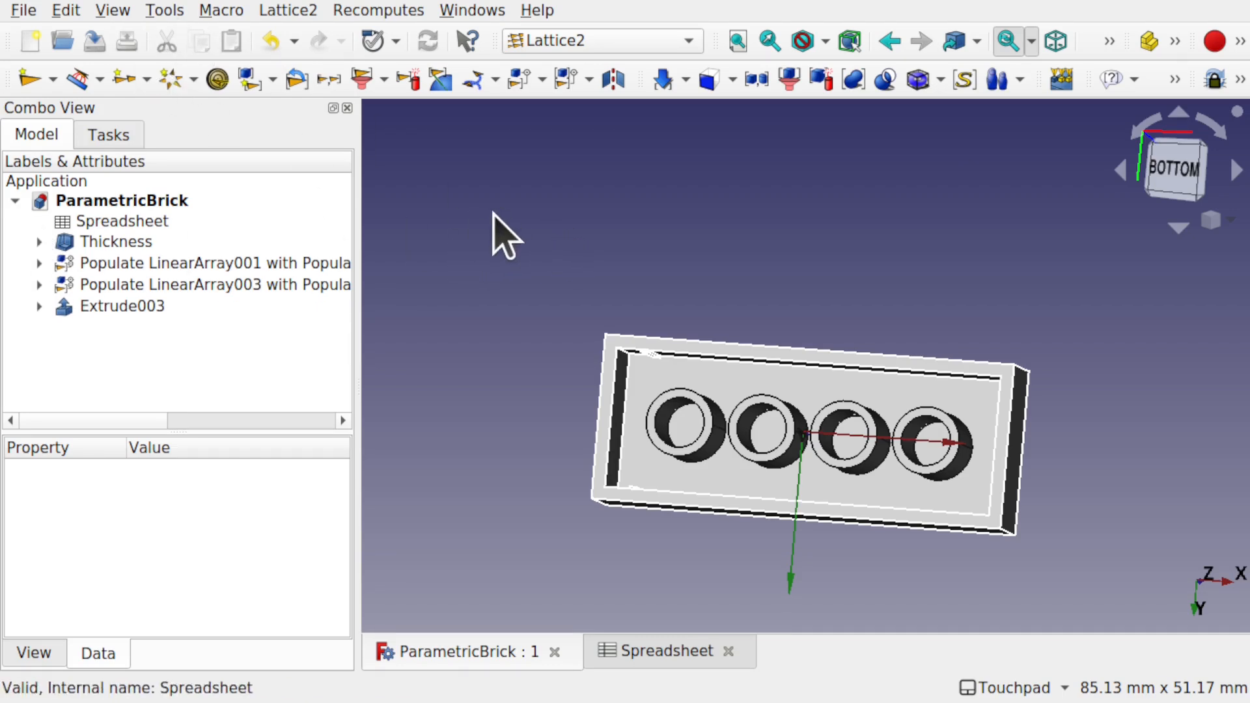
Create a linear array of the Span / N type for the nubs.
{"action": "left_click", "coordinate": [299, 11]}
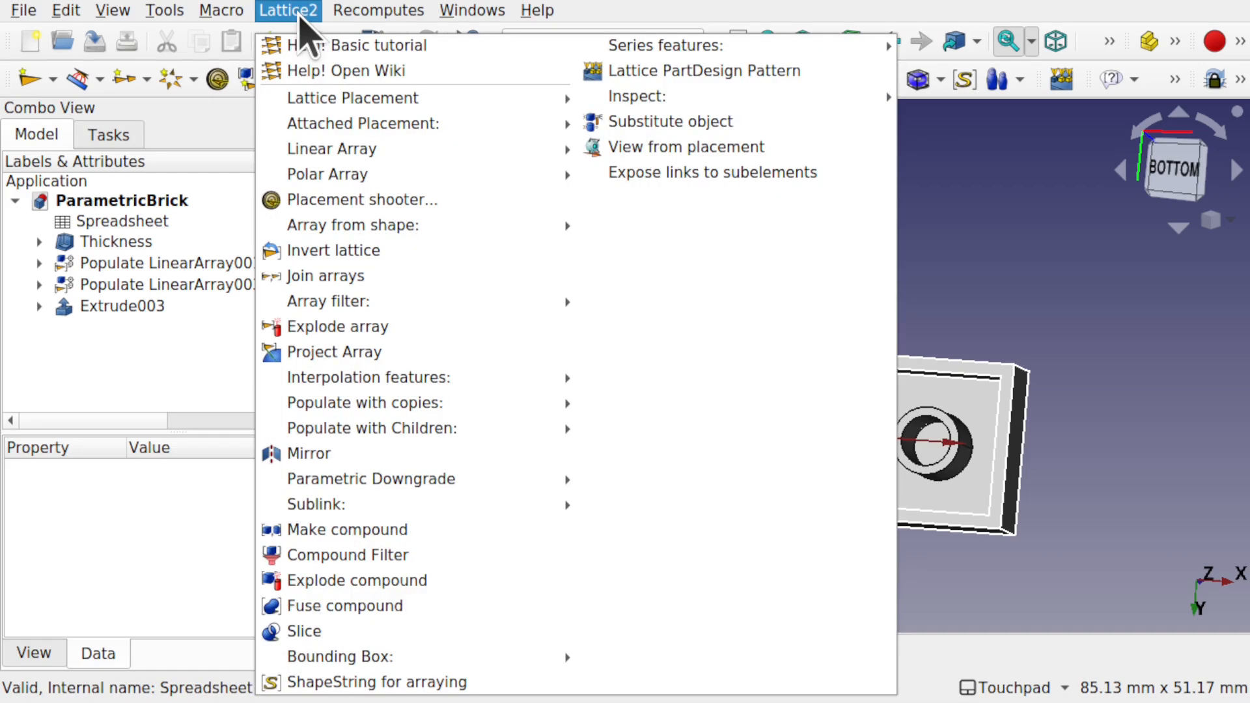
{"action": "mouse_move", "coordinate": [357, 224]}
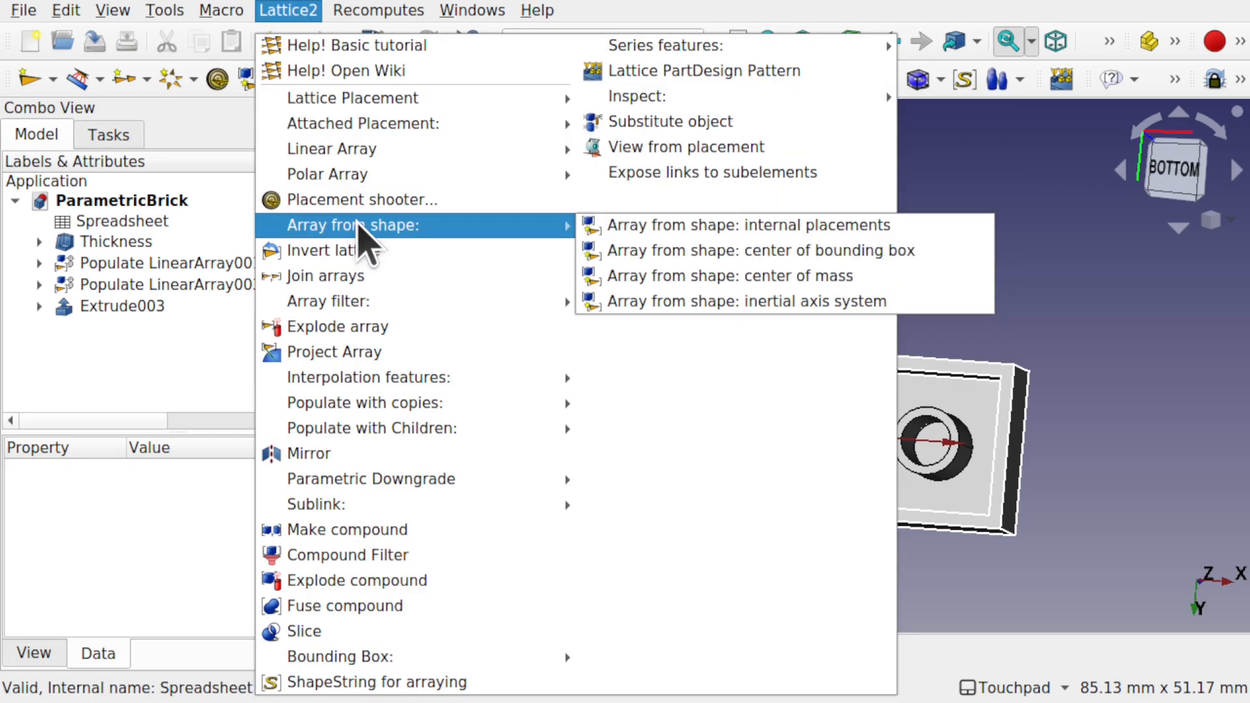
{"action": "mouse_move", "coordinate": [413, 152]}
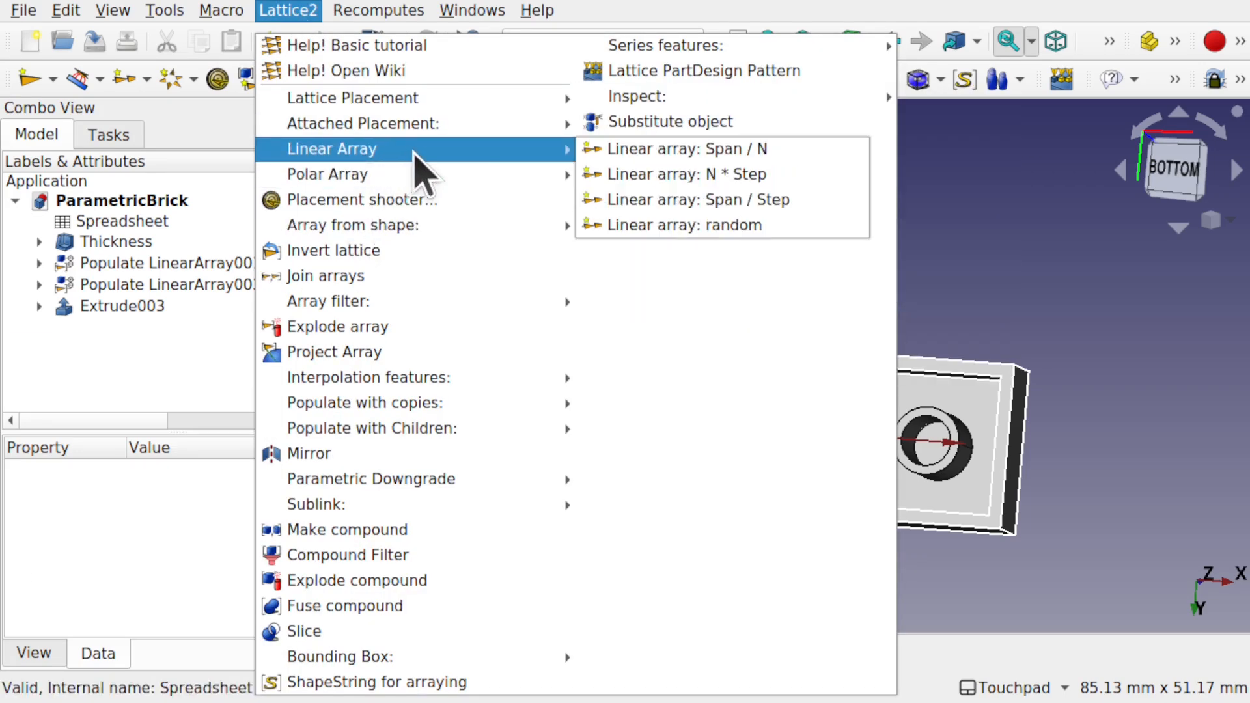
{"action": "left_click", "coordinate": [714, 151]}
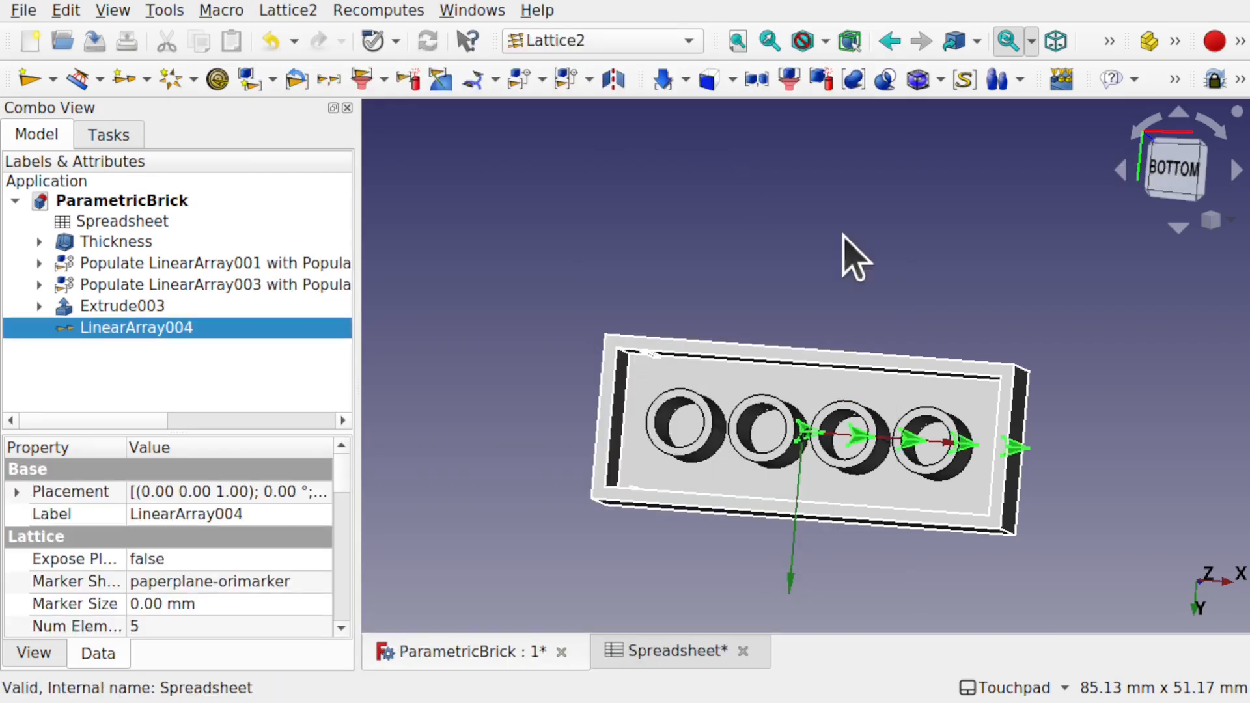
{"action": "scroll", "coordinate": [823, 475], "scroll_direction": "up", "scroll_amount": 5}
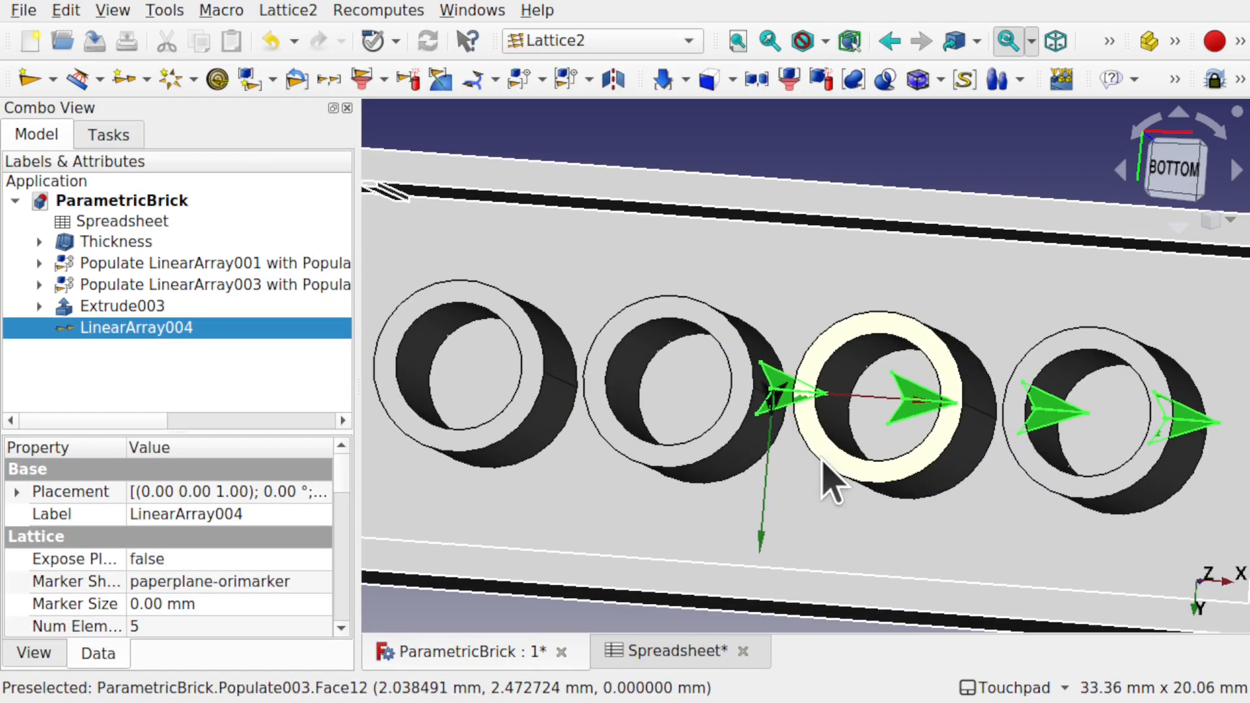
{"action": "scroll", "coordinate": [823, 475], "scroll_direction": "down", "scroll_amount": 4}
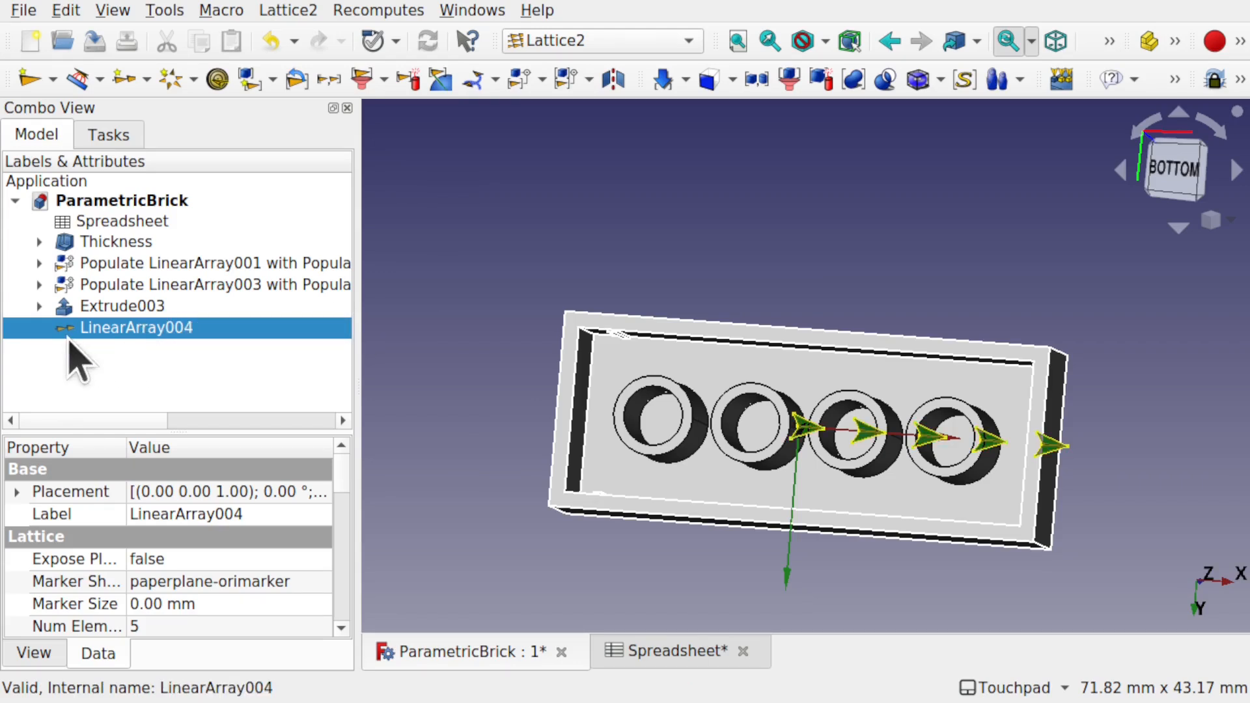
Populate the new linear array with copies of the nub extrusion Extrude003, using the Build Array variant.
{"action": "left_click", "coordinate": [137, 311], "text": "ctrl"}
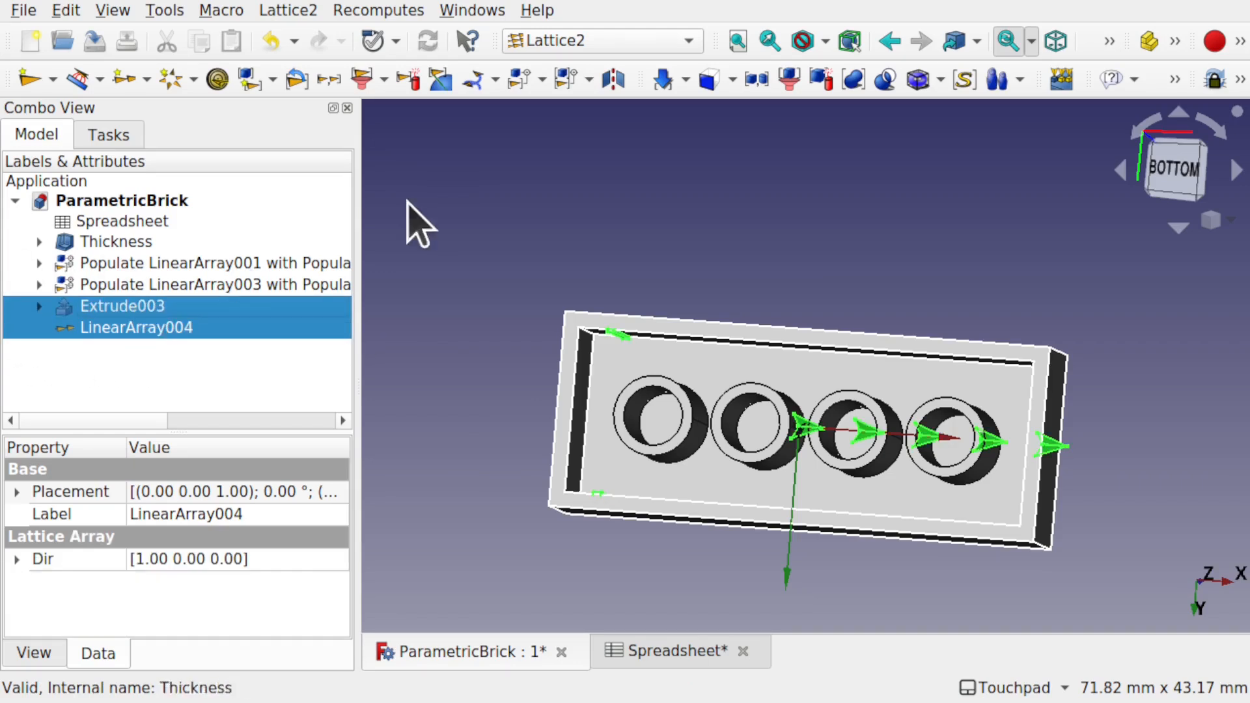
{"action": "left_click", "coordinate": [290, 10]}
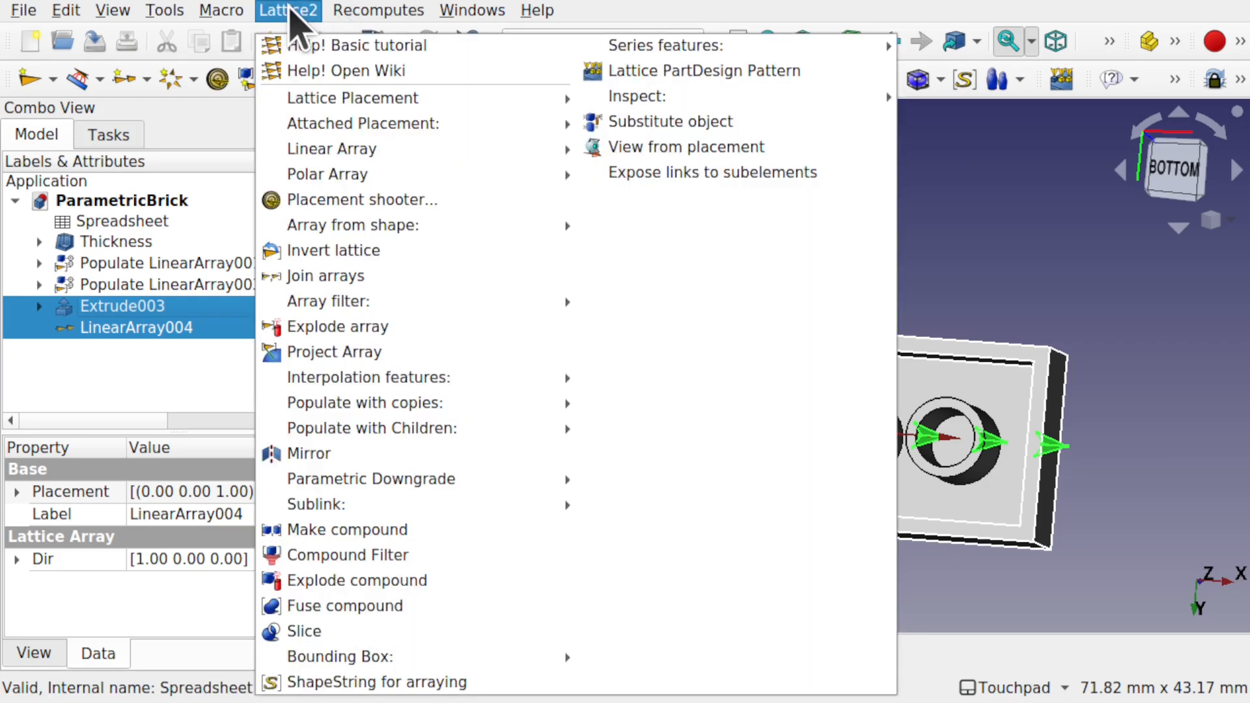
{"action": "mouse_move", "coordinate": [466, 404]}
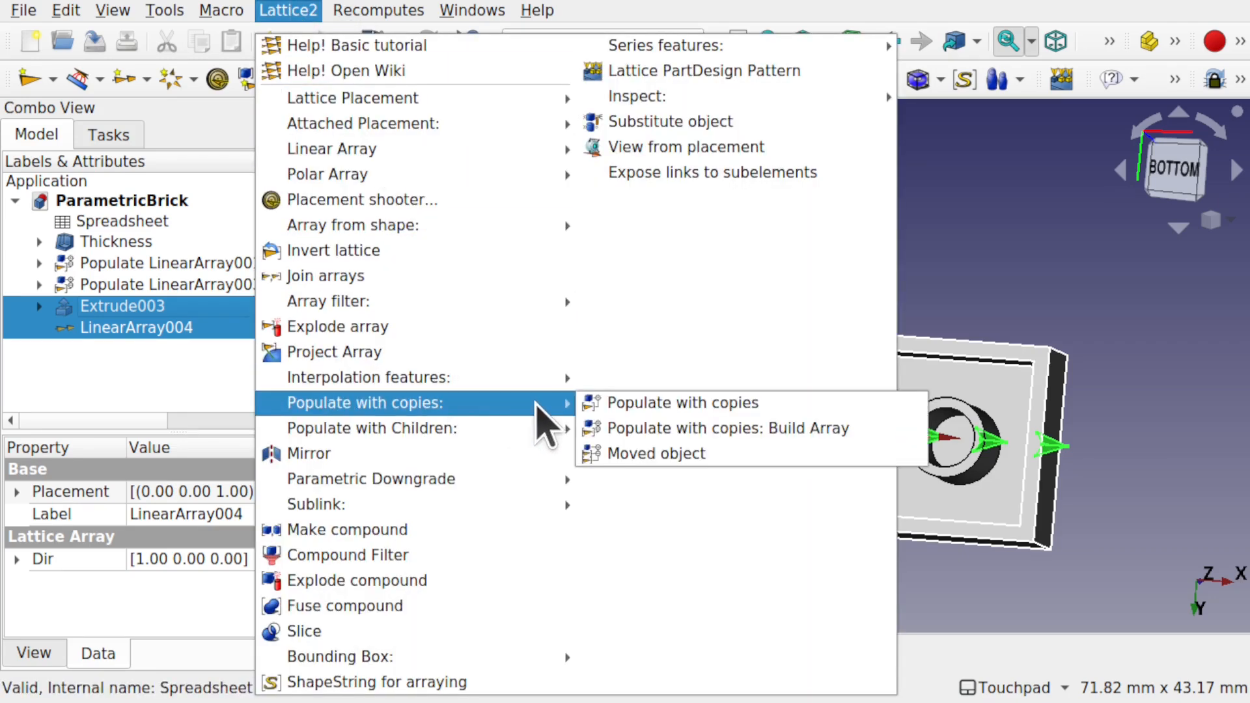
{"action": "left_click", "coordinate": [684, 430]}
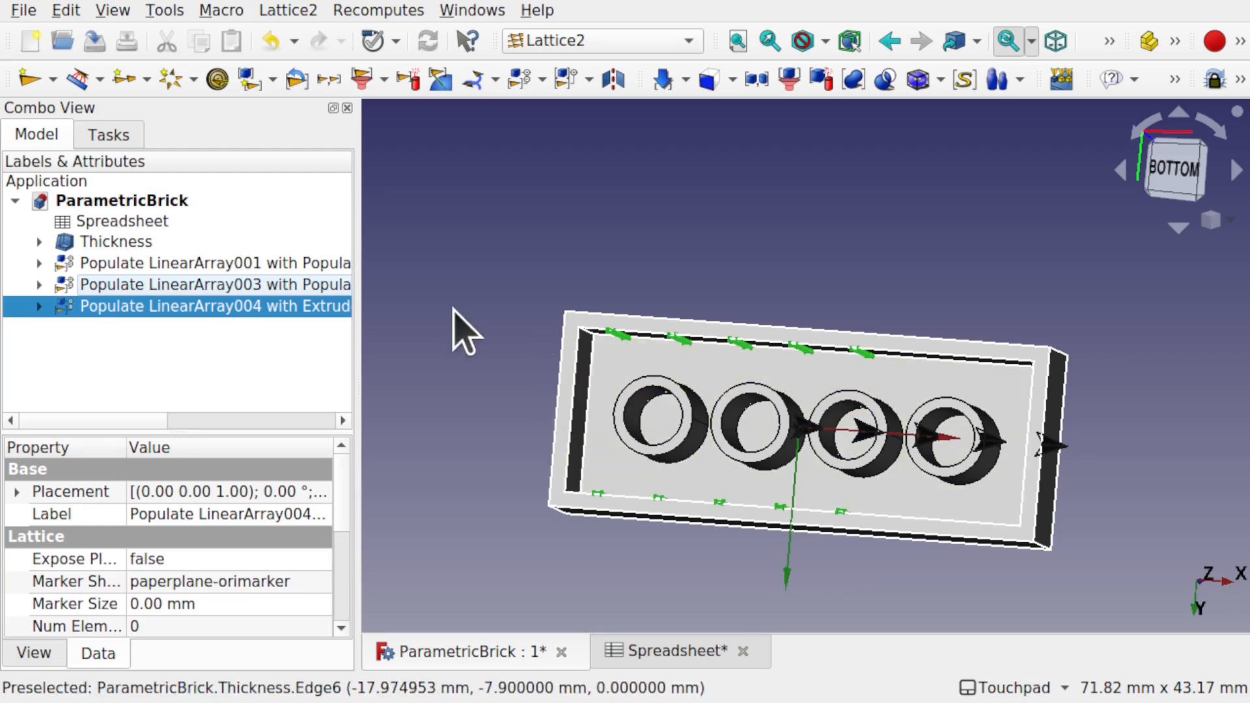
{"action": "left_click", "coordinate": [527, 462]}
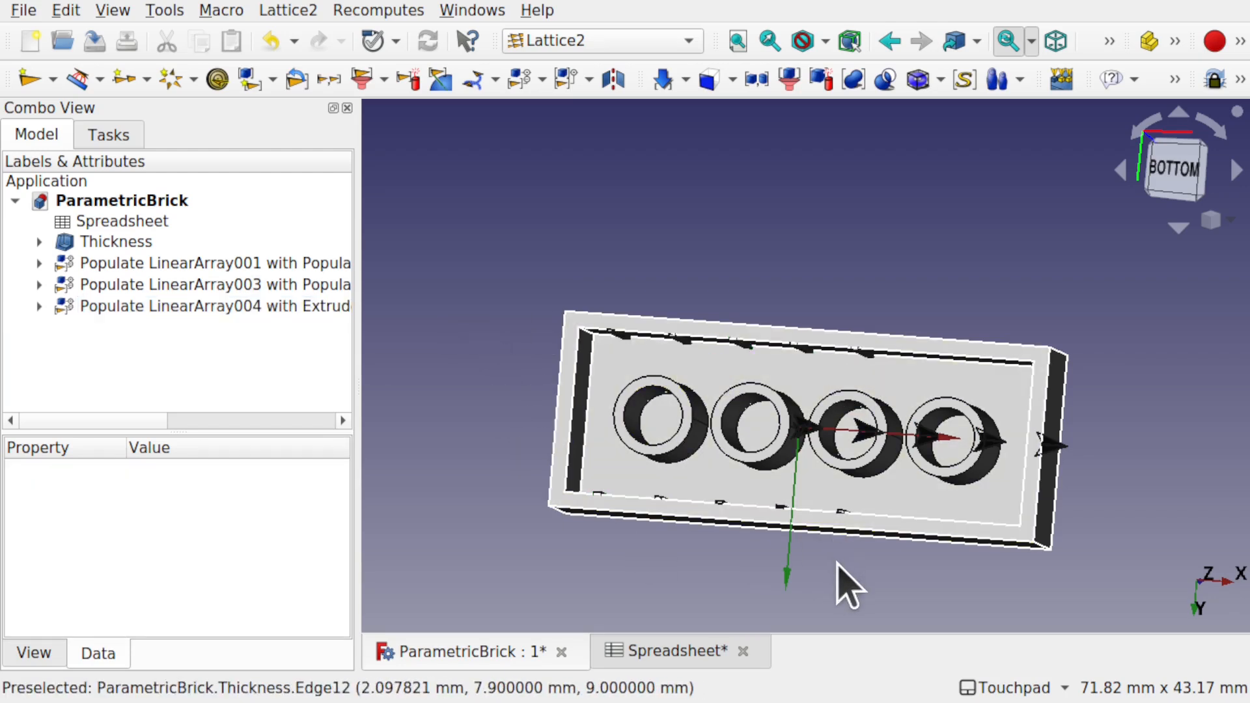
Link the Count of LinearArray004, inside the nub populate object, to Spreadsheet.LengthUnits.
{"action": "left_click", "coordinate": [40, 307]}
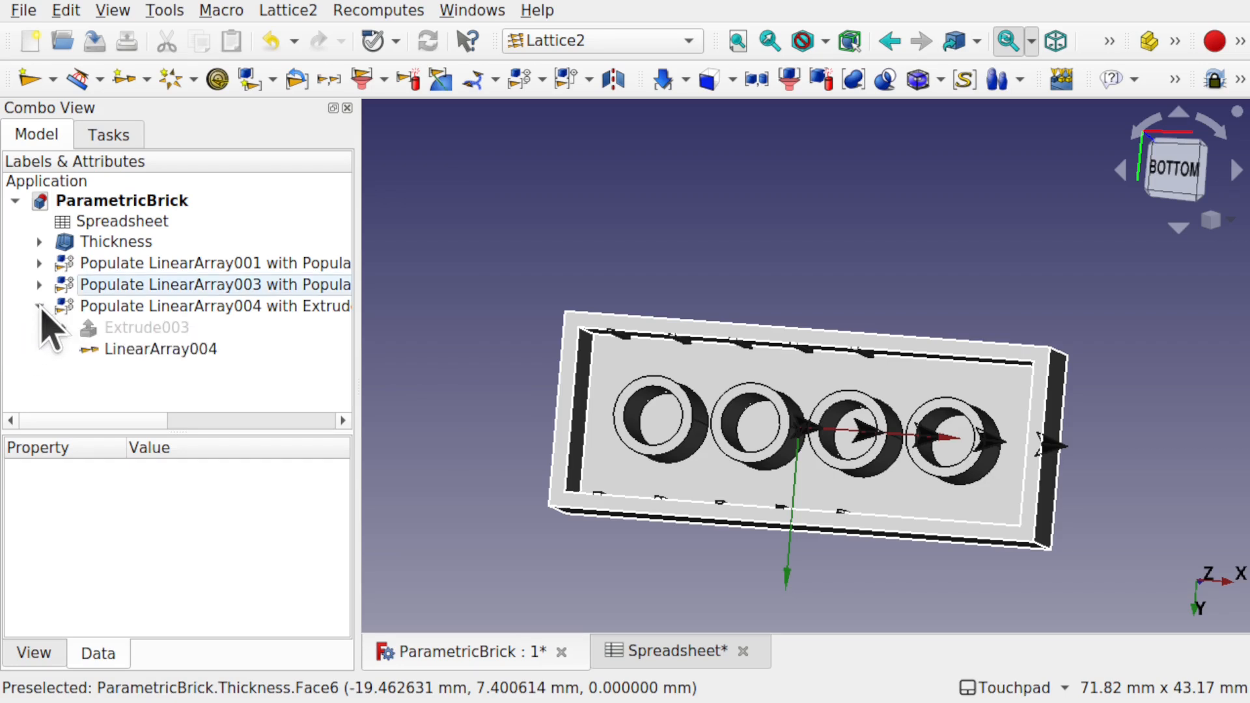
{"action": "left_click", "coordinate": [160, 351]}
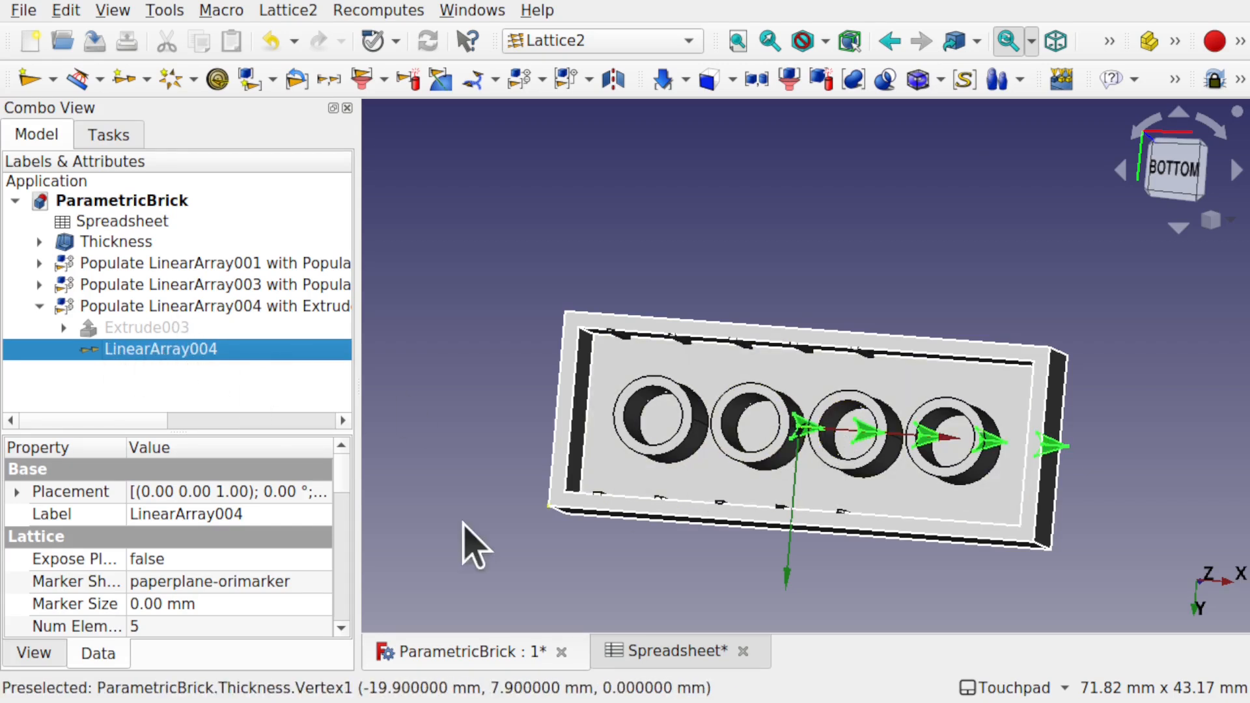
{"action": "scroll", "coordinate": [340, 488], "scroll_direction": "down", "scroll_amount": 1}
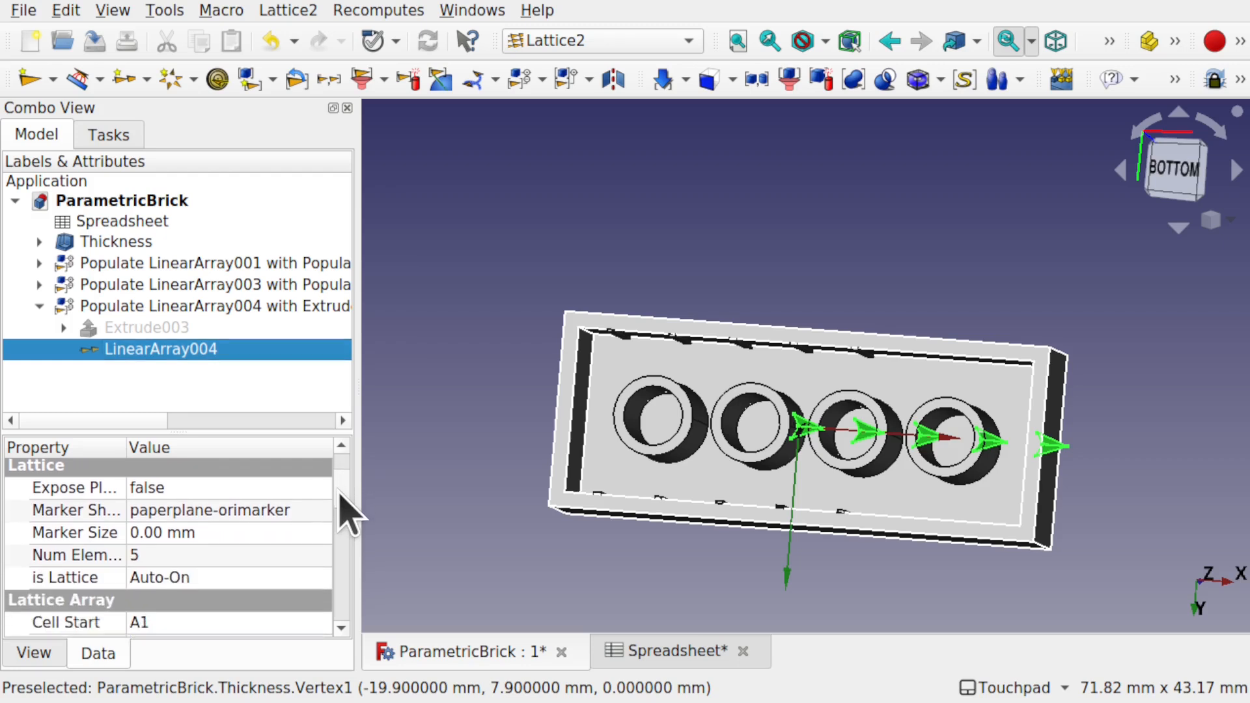
{"action": "left_click", "coordinate": [320, 554]}
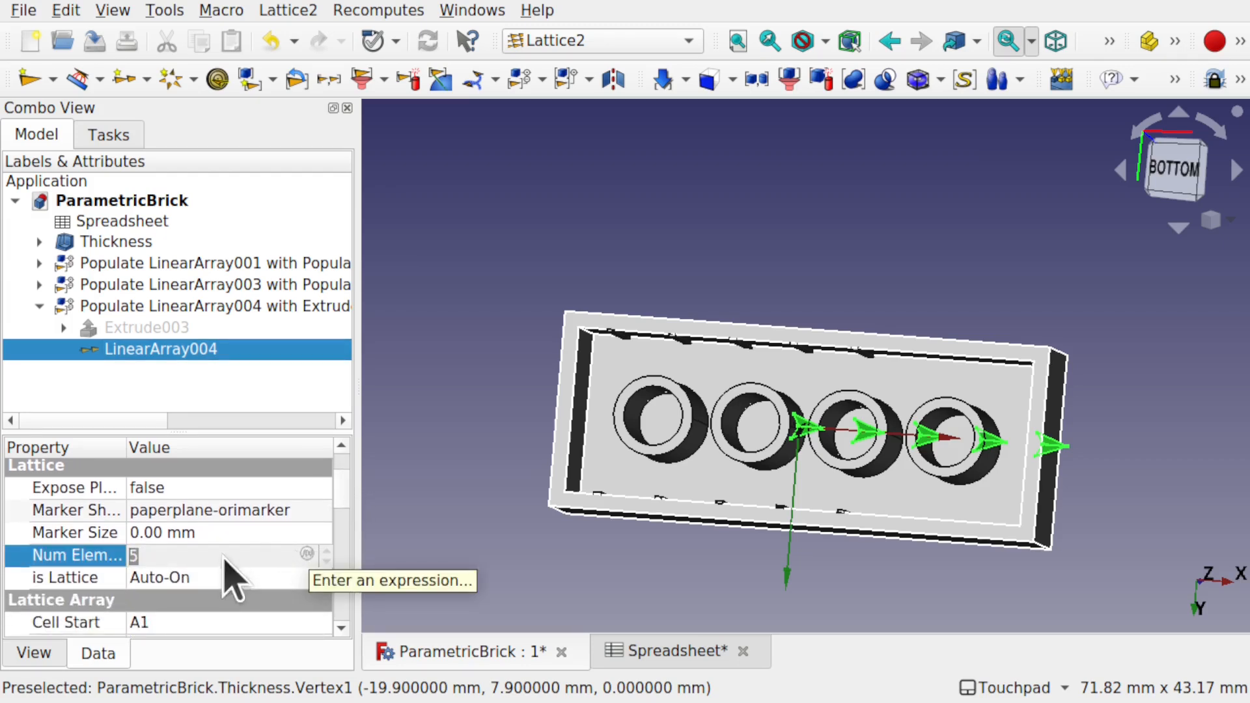
{"action": "scroll", "coordinate": [345, 531], "scroll_direction": "down", "scroll_amount": 2}
{"action": "left_click_drag", "start_coordinate": [341, 520], "coordinate": [350, 592]}
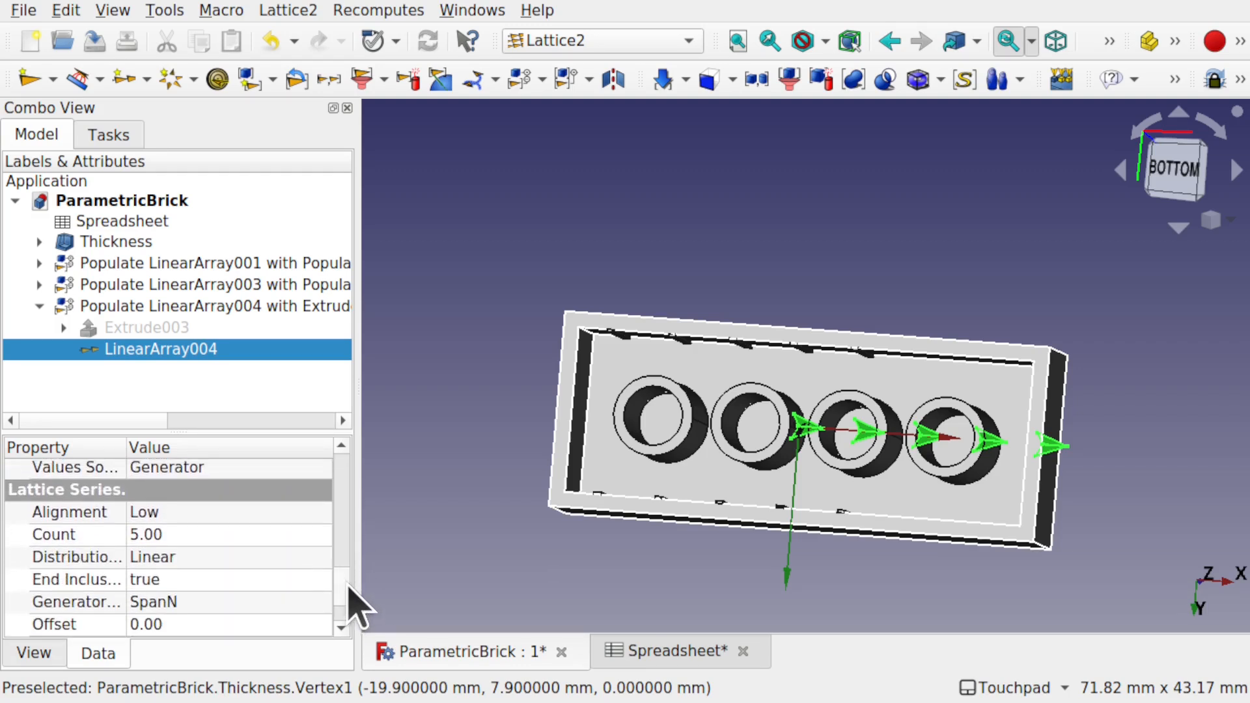
{"action": "left_click", "coordinate": [313, 536]}
{"action": "left_click", "coordinate": [306, 534]}
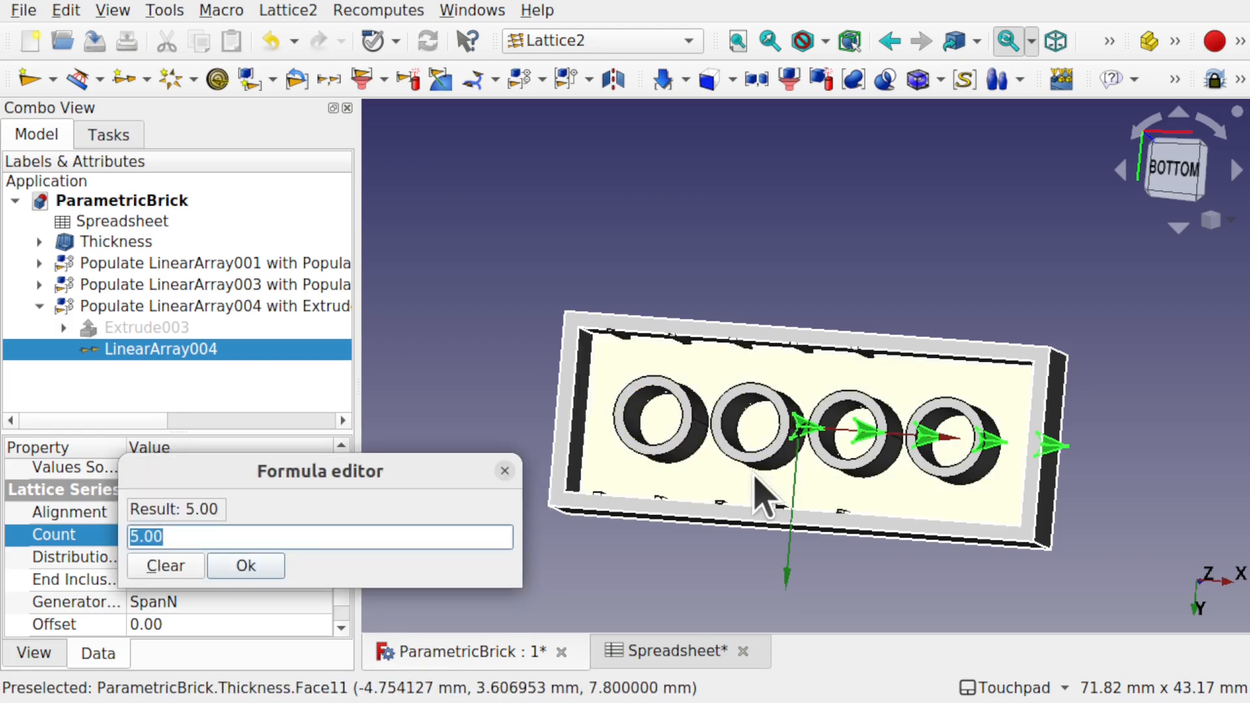
{"action": "left_click_drag", "start_coordinate": [828, 281], "coordinate": [722, 574], "text": "shift"}
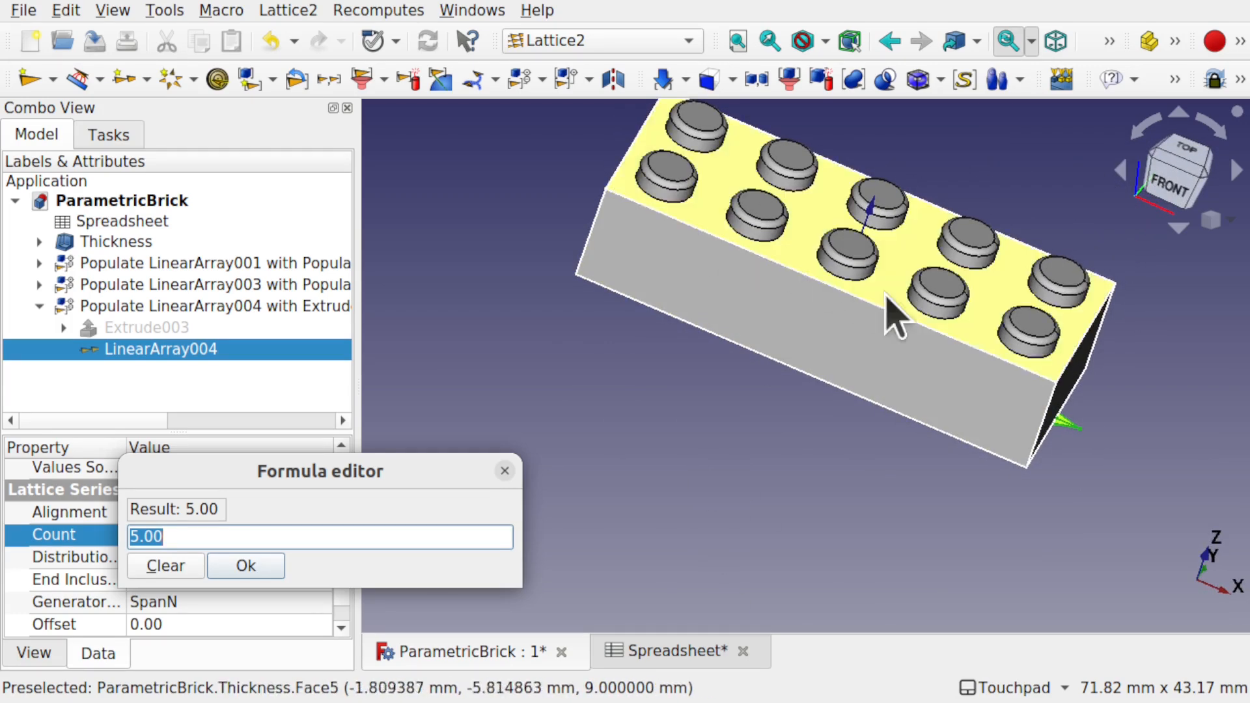
{"action": "left_click_drag", "start_coordinate": [801, 475], "coordinate": [875, 263], "text": "alt"}
{"action": "left_click_drag", "start_coordinate": [836, 443], "coordinate": [881, 223], "text": "shift"}
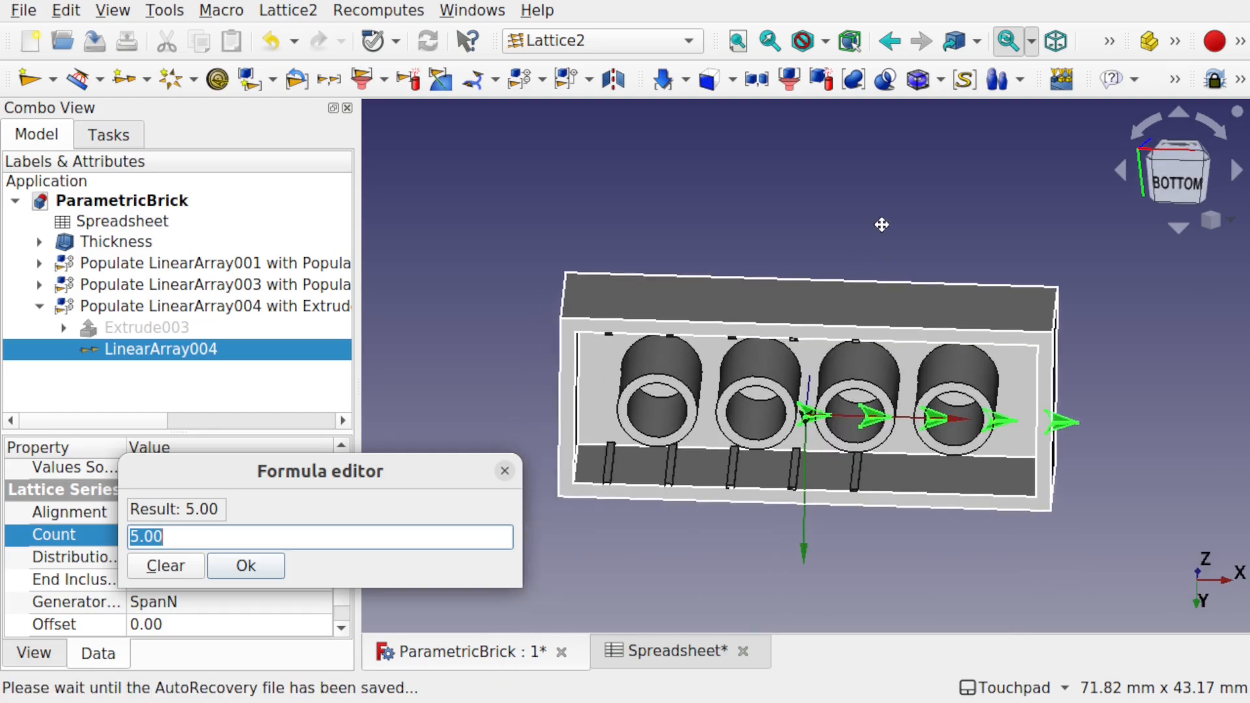
{"action": "left_click_drag", "start_coordinate": [795, 326], "coordinate": [793, 272], "text": "alt"}
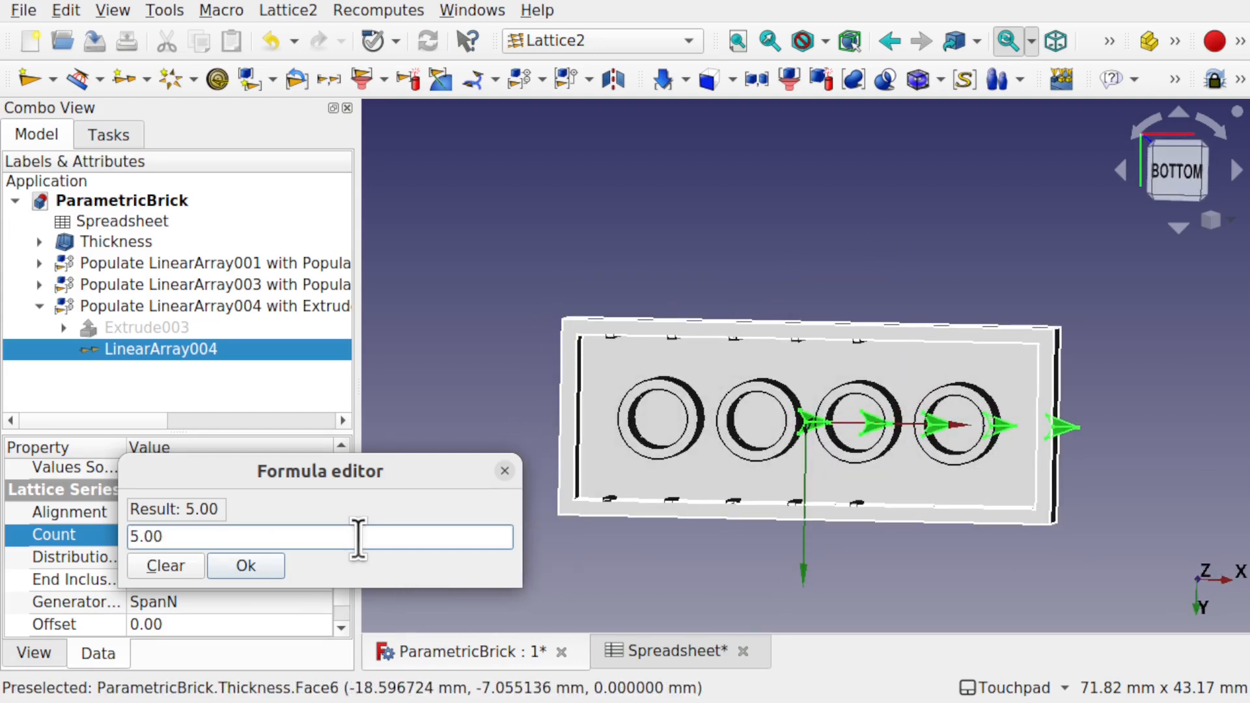
{"action": "key", "text": "BackSpace"}
{"action": "key", "text": "BackSpace"}
{"action": "key", "text": "BackSpace"}
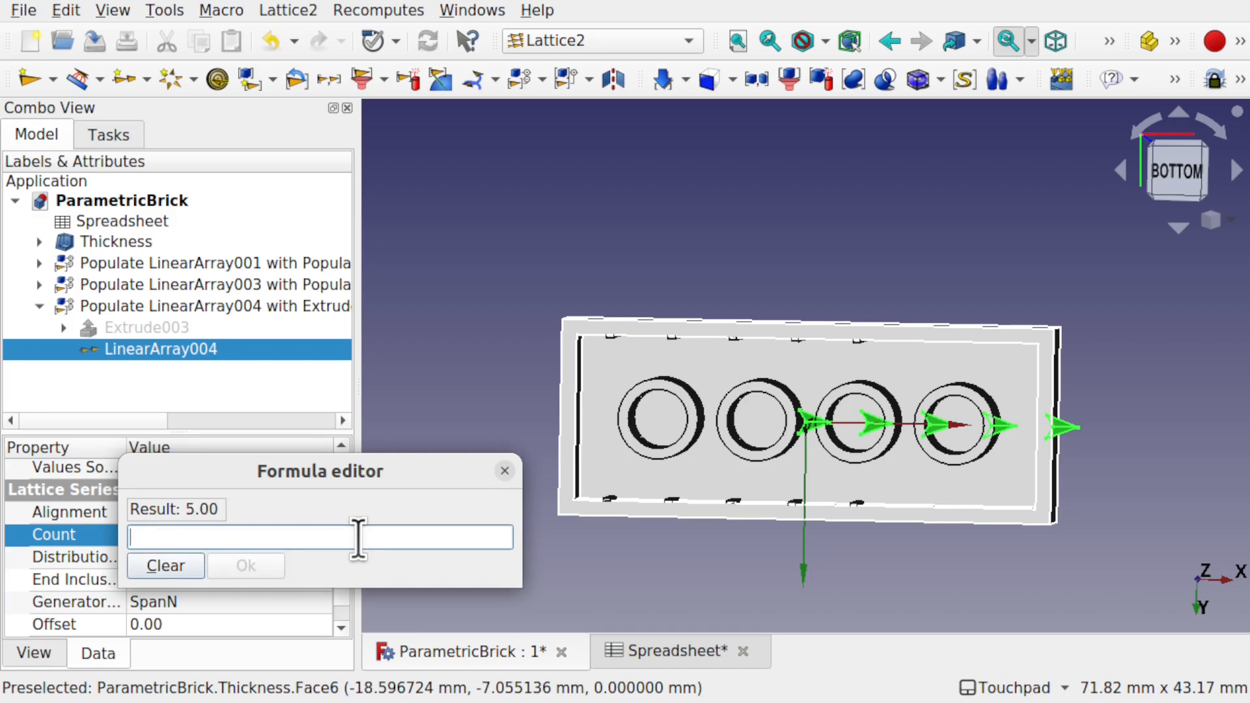
{"action": "type", "text": "spre"}
{"action": "key", "text": "Down"}
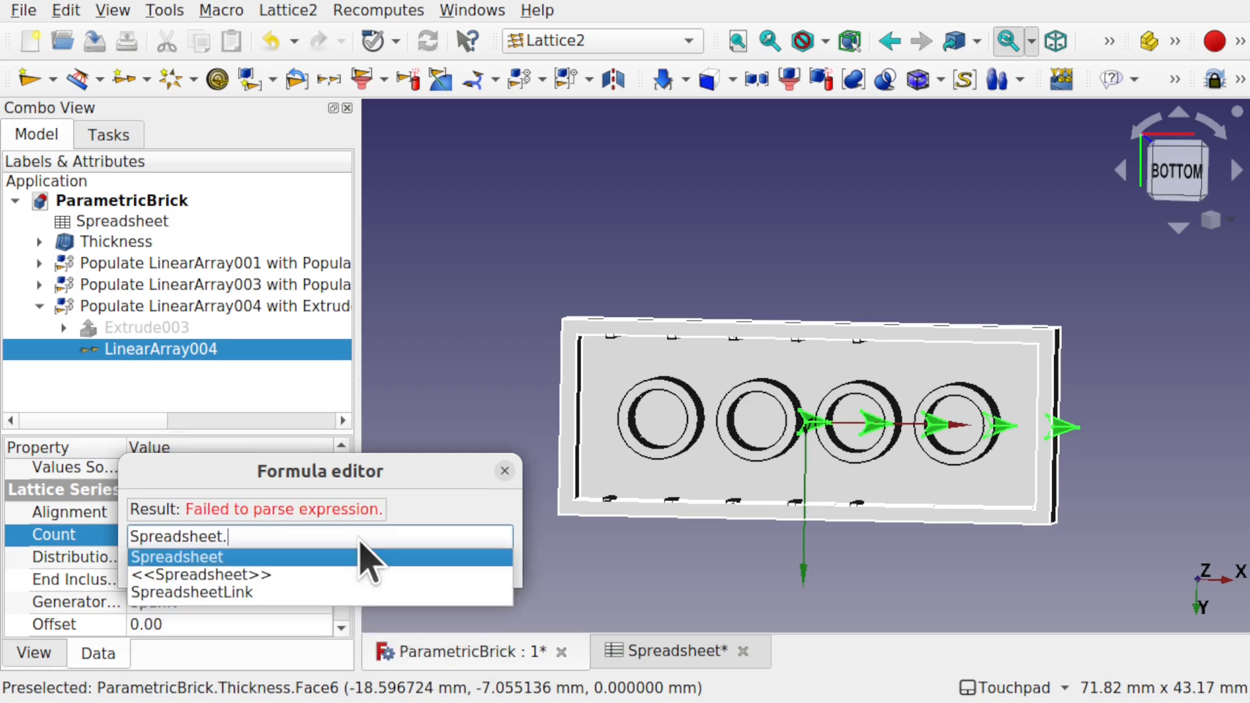
{"action": "type", "text": "len"}
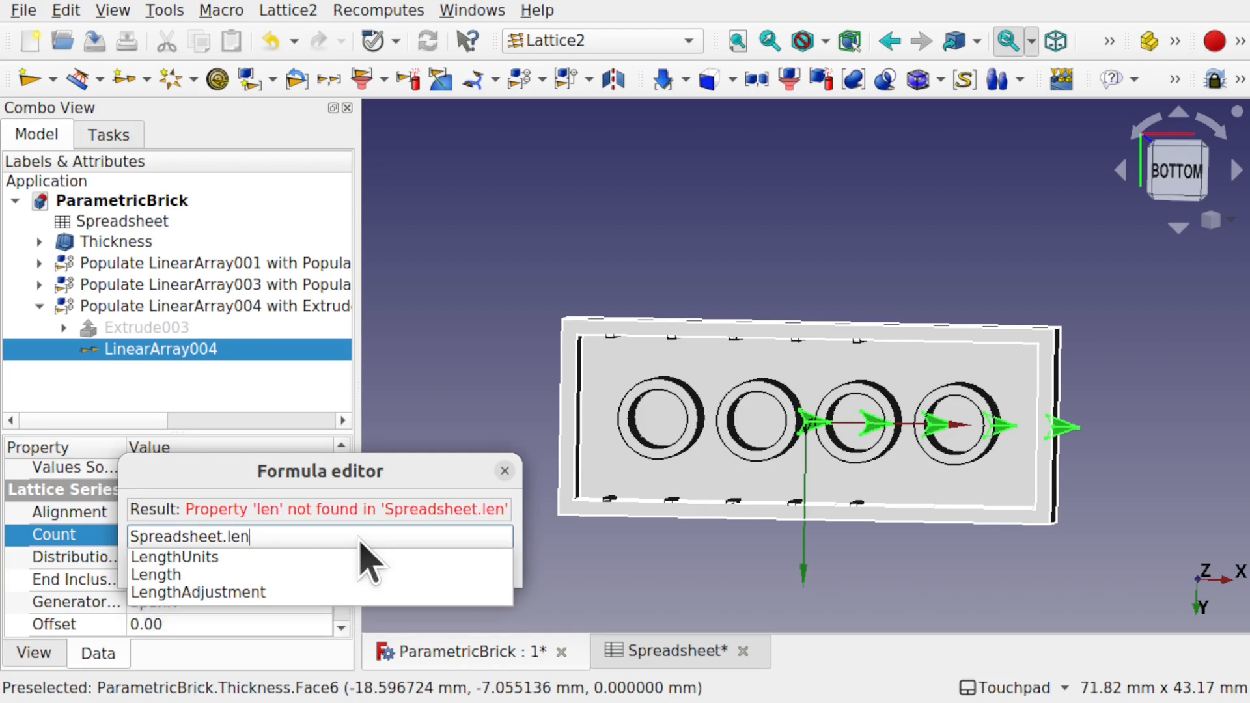
{"action": "key", "text": "Down"}
{"action": "key", "text": "Return"}
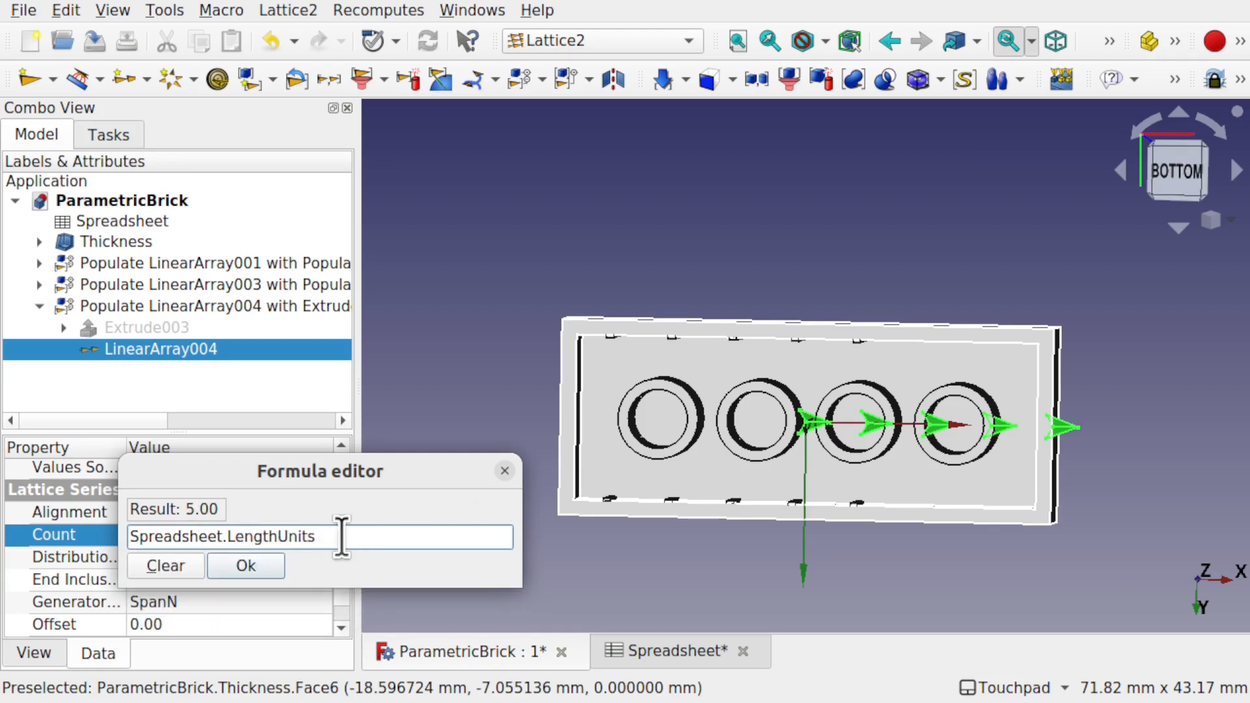
{"action": "left_click", "coordinate": [265, 564]}
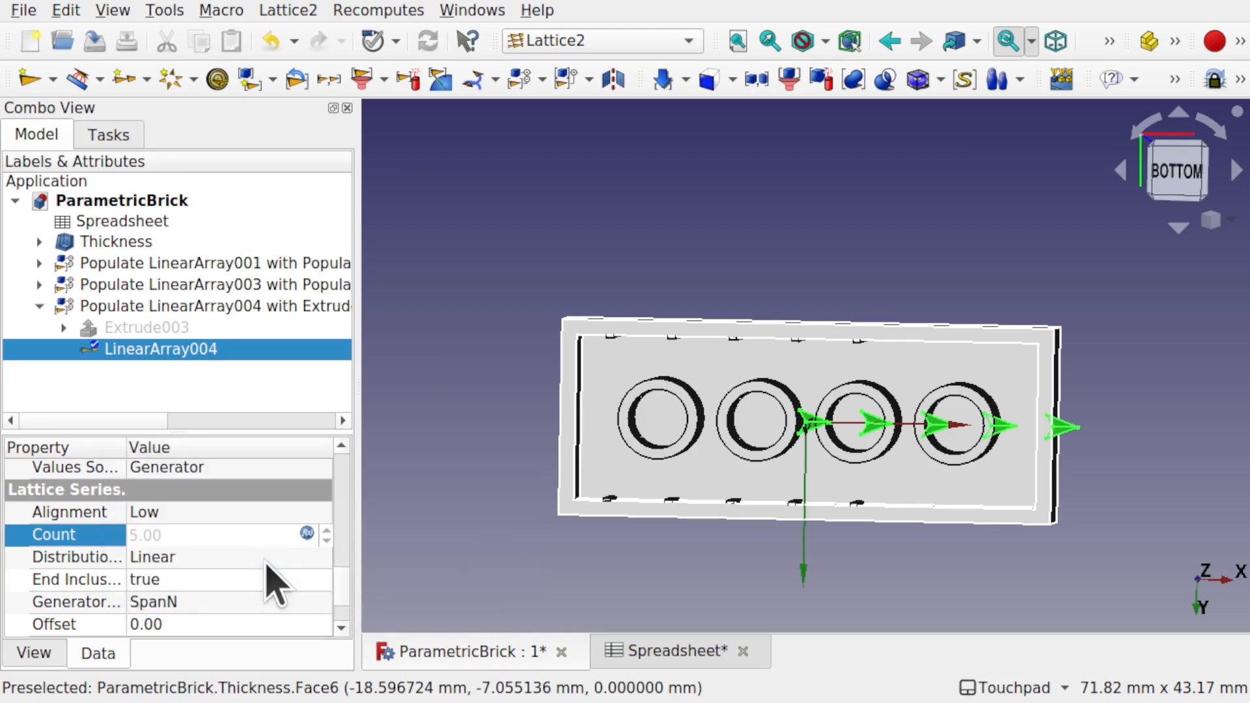
{"action": "left_click", "coordinate": [501, 560]}
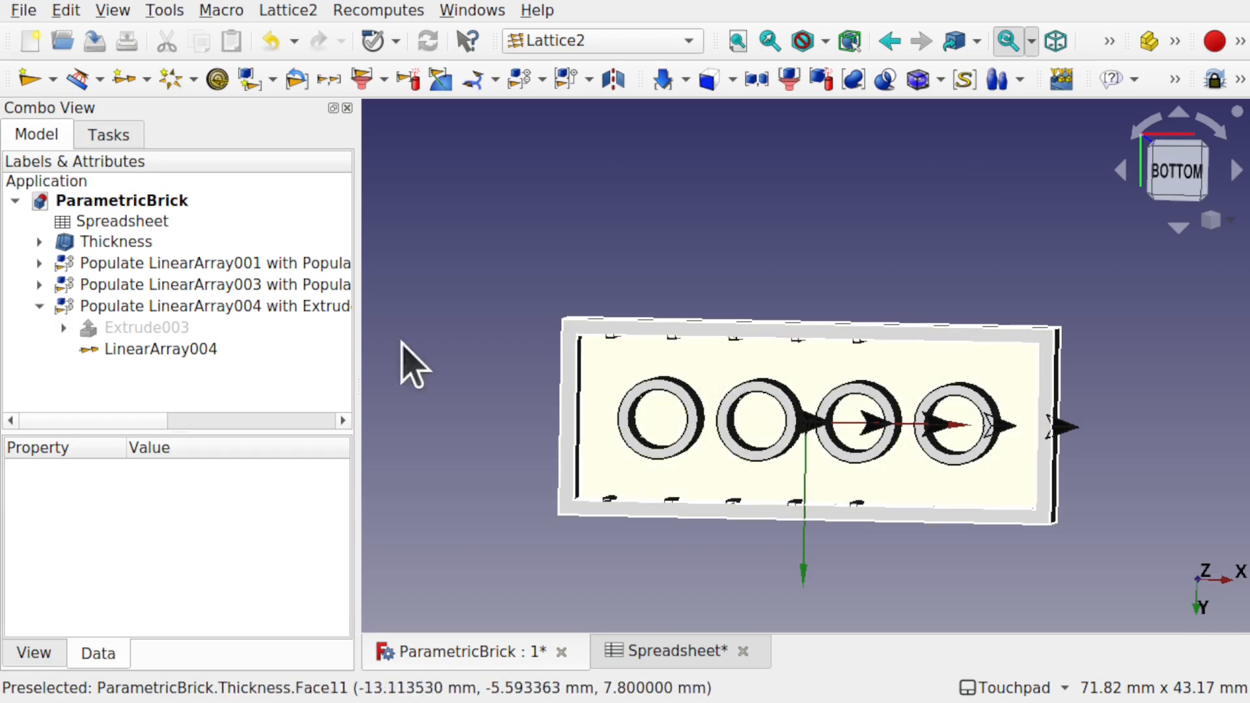
Begin an expression for the Span End of LinearArray004 with Spreadsheet.Length.
{"action": "left_click", "coordinate": [135, 338]}
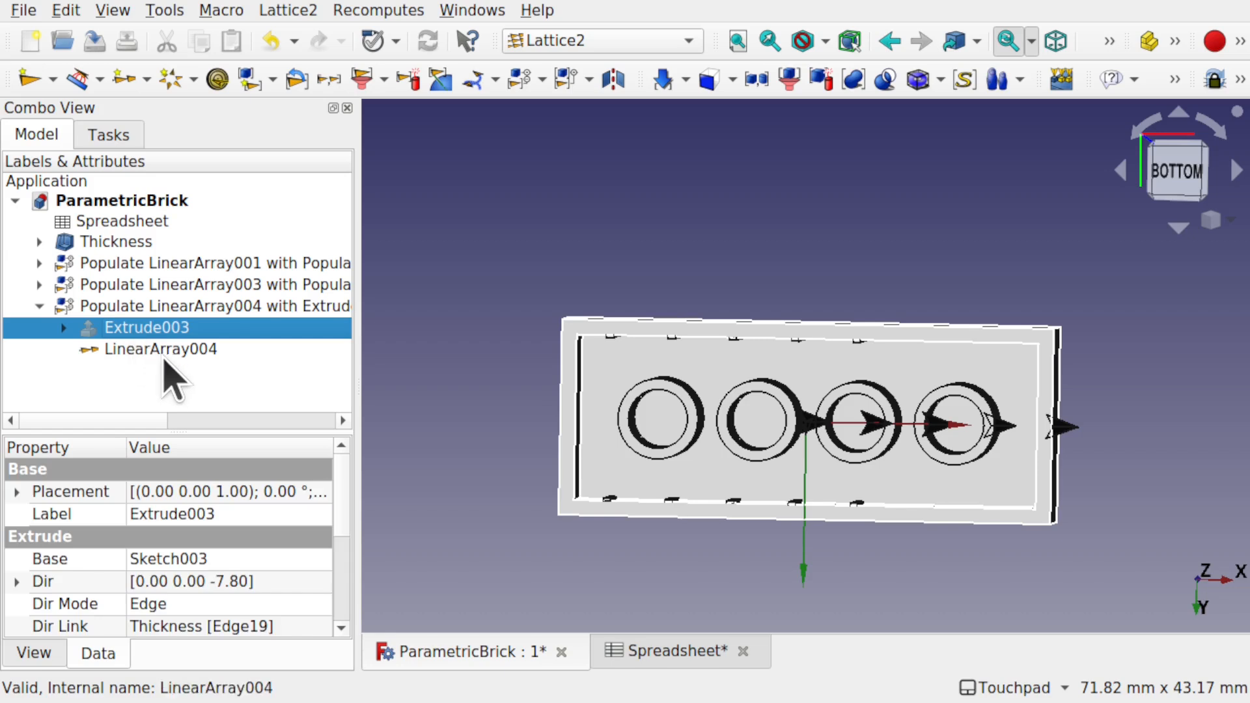
{"action": "left_click", "coordinate": [160, 351]}
{"action": "left_click_drag", "start_coordinate": [345, 568], "coordinate": [348, 605]}
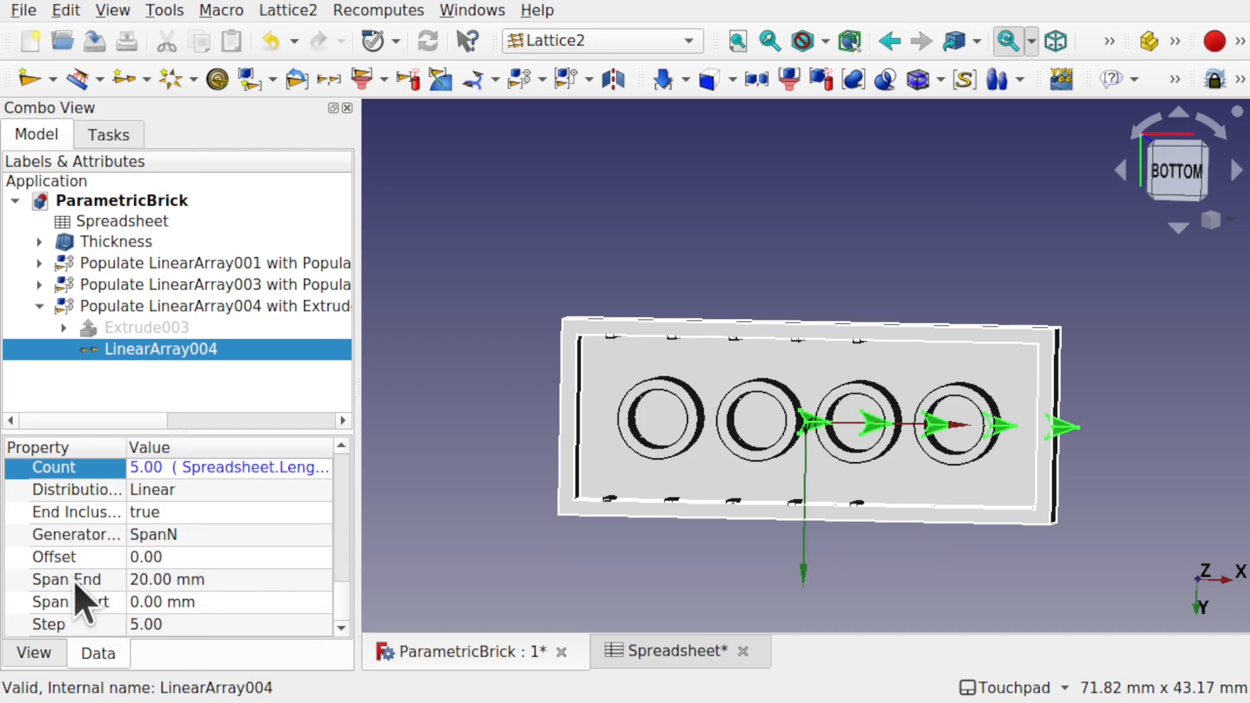
{"action": "left_click", "coordinate": [315, 580]}
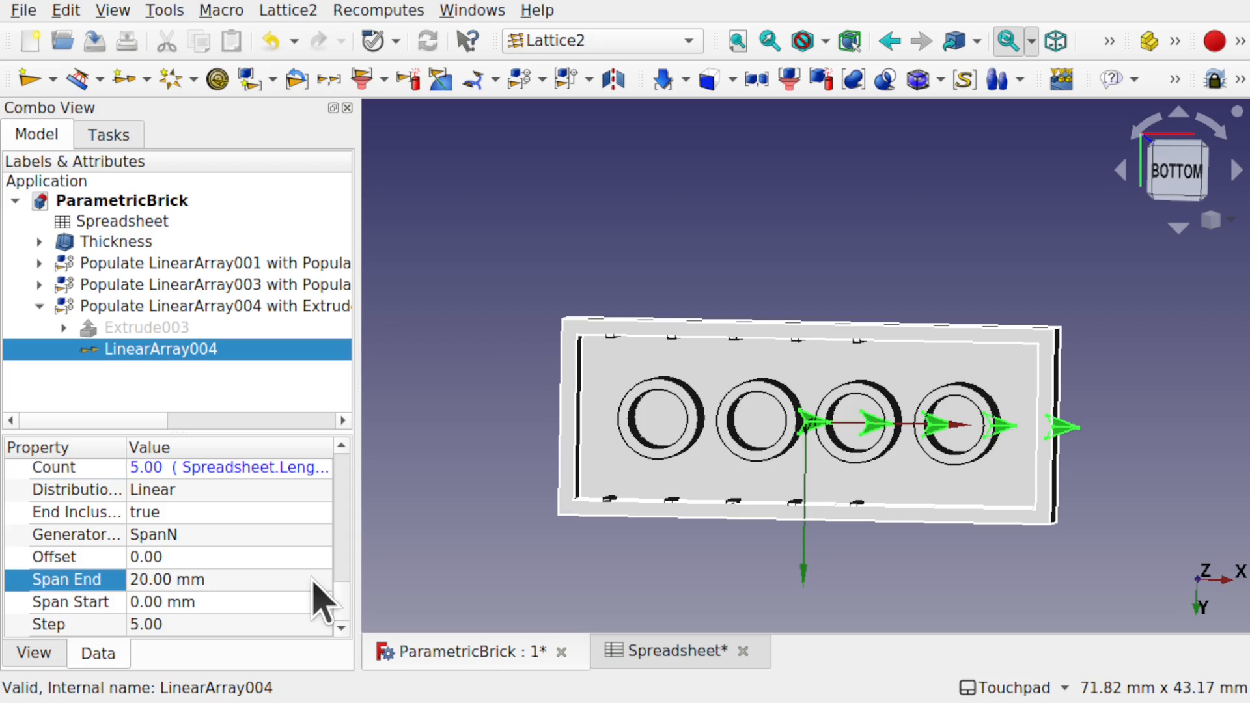
{"action": "left_click", "coordinate": [311, 579]}
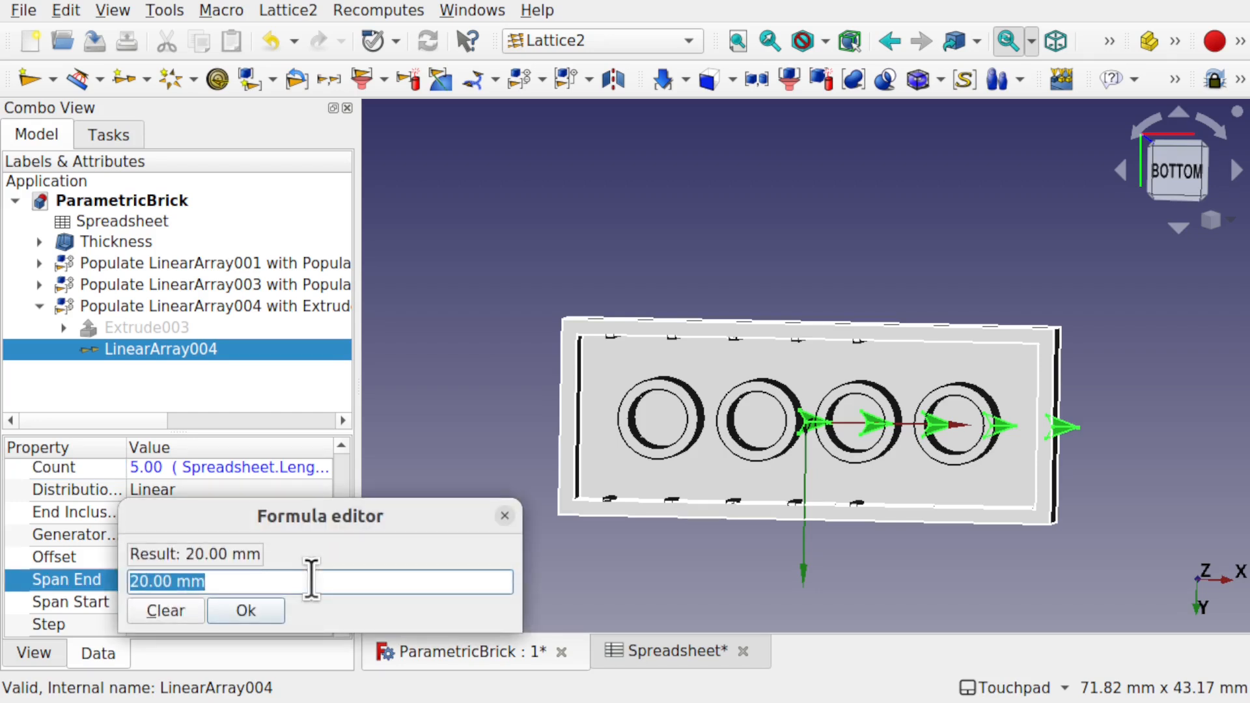
{"action": "type", "text": "spre"}
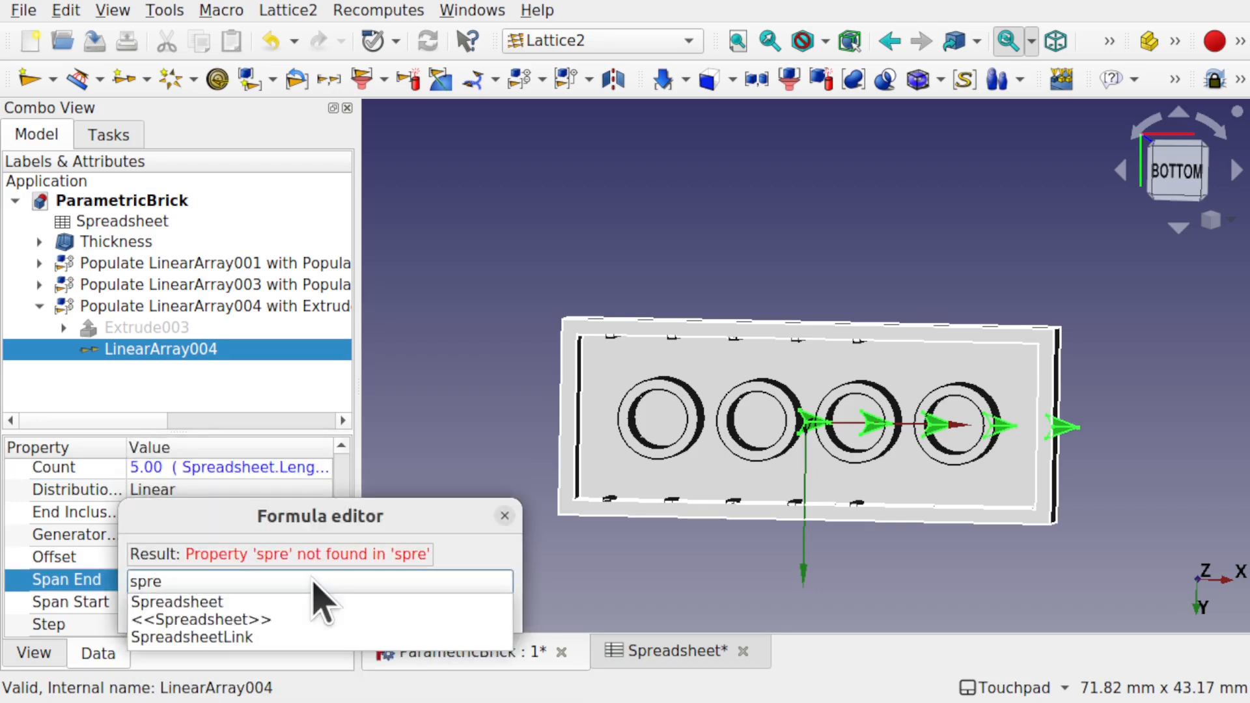
{"action": "key", "text": "Down"}
{"action": "type", "text": "len"}
{"action": "key", "text": "Down"}
{"action": "key", "text": "Down"}
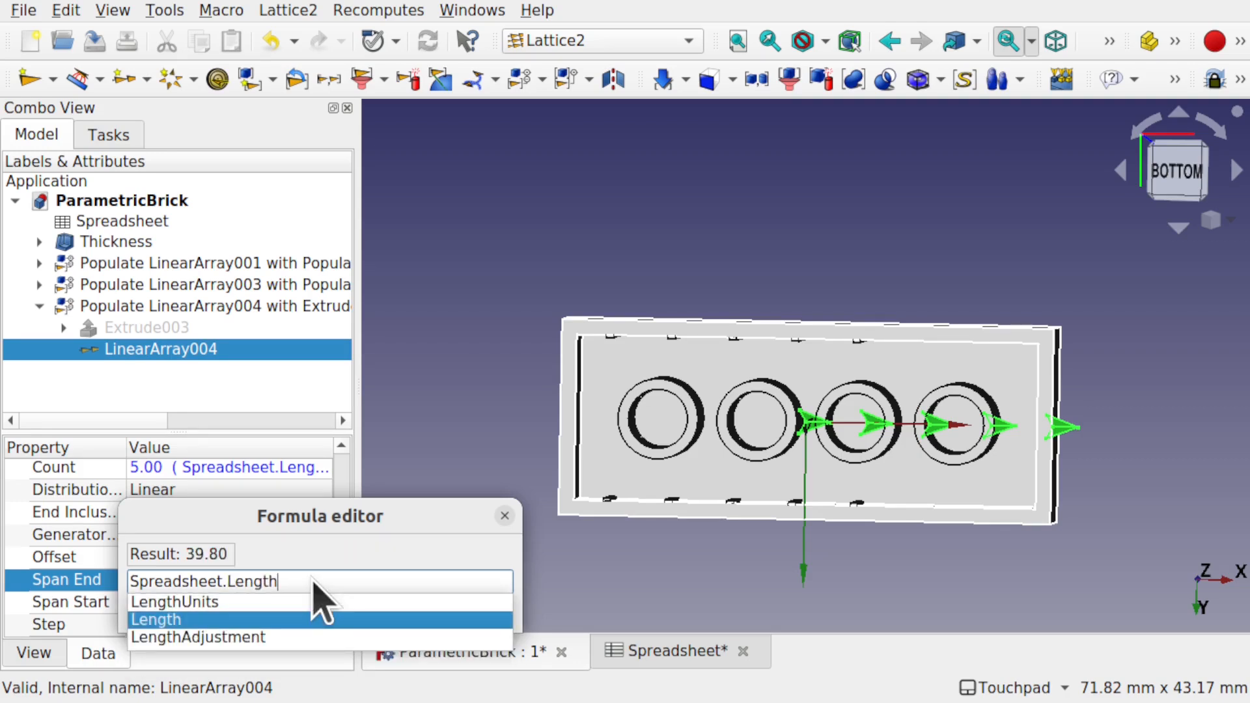
Complete the Span End expression as Spreadsheet.Length - (Spreadsheet.NubCenterToTopLeft * 2) and apply it.
{"action": "type", "text": "- (spre"}
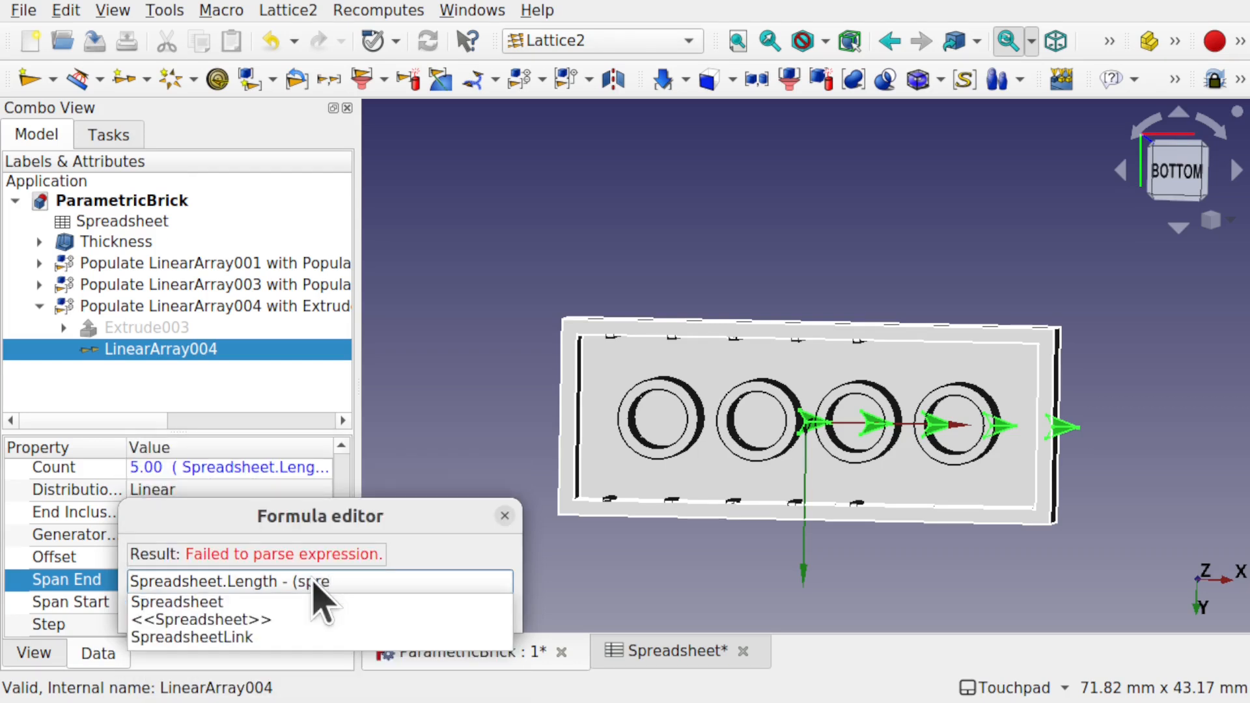
{"action": "key", "text": "Down"}
{"action": "type", "text": "nu"}
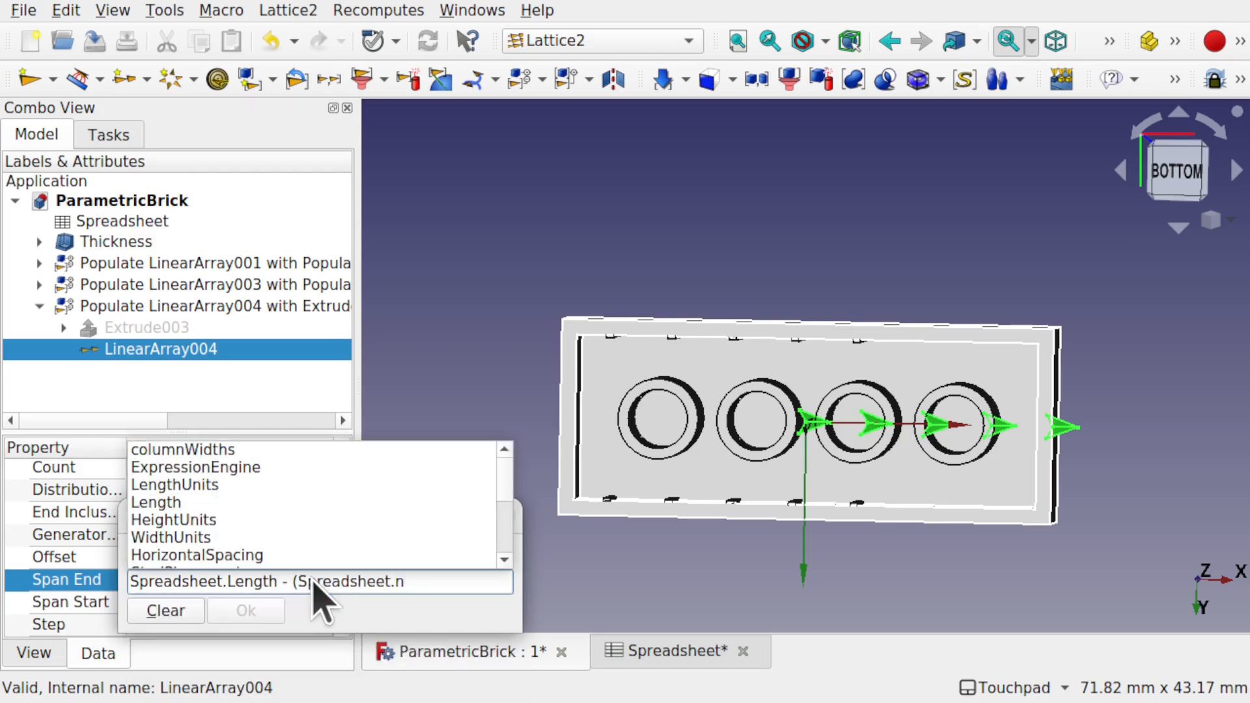
{"action": "key", "text": "Down"}
{"action": "key", "text": "Down"}
{"action": "key", "text": "Down"}
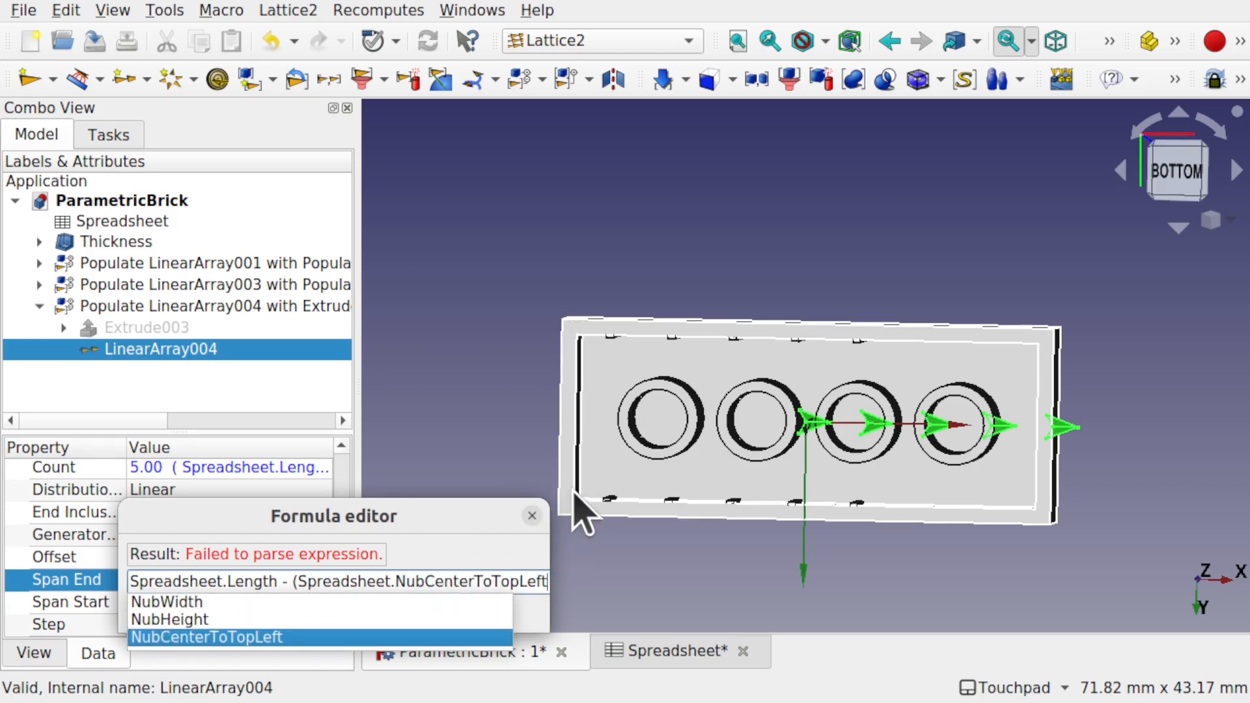
{"action": "type", "text": "8 2"}
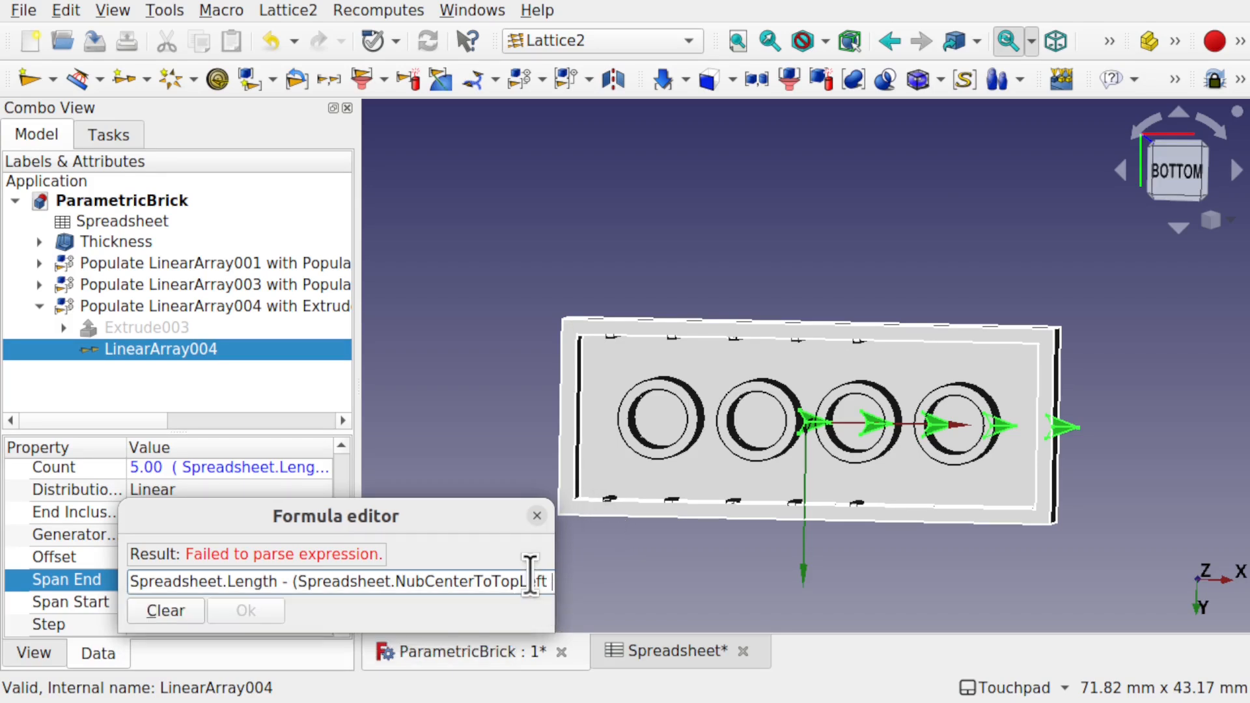
{"action": "type", "text": ")"}
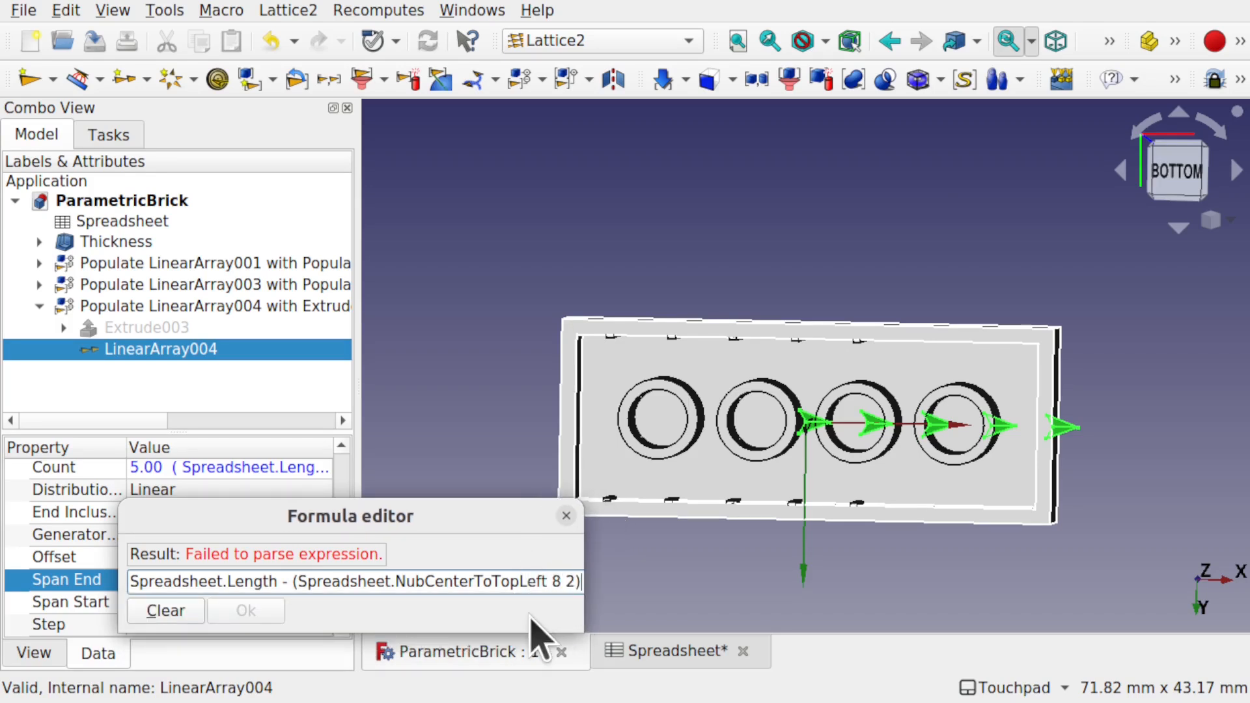
{"action": "key", "text": "Left"}
{"action": "key", "text": "Left"}
{"action": "key", "text": "Left"}
{"action": "key", "text": "BackSpace"}
{"action": "type", "text": "*"}
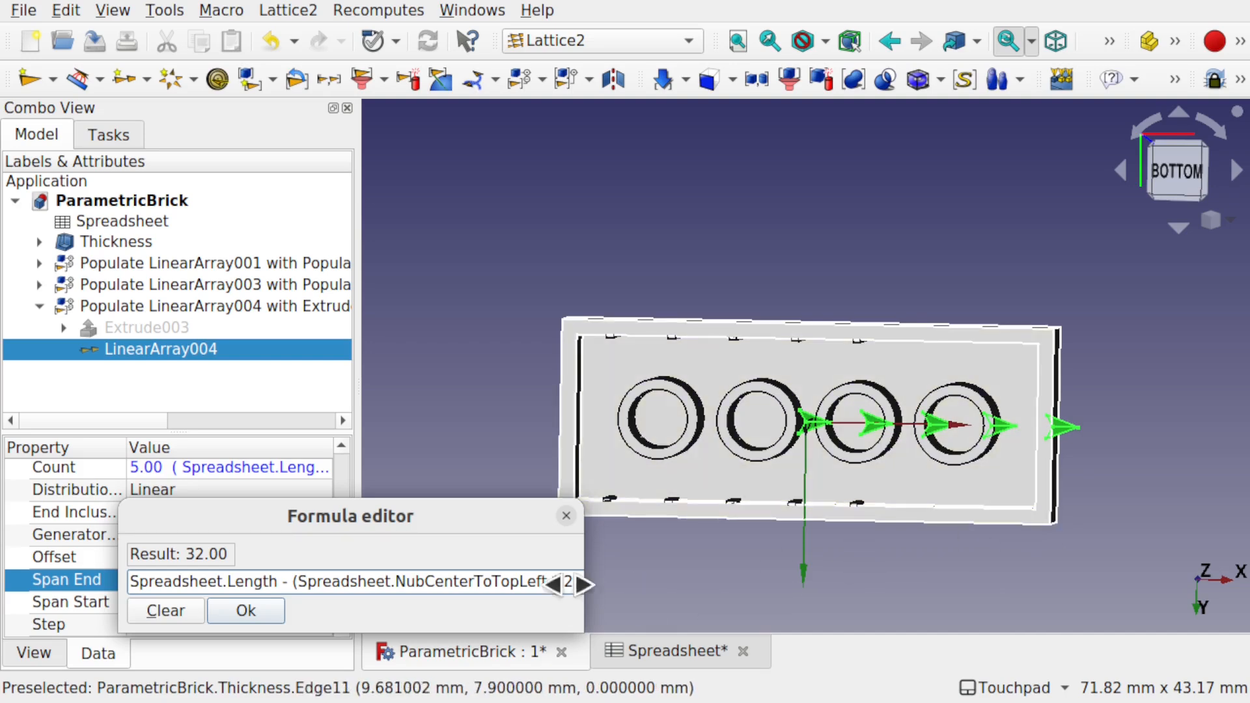
{"action": "left_click", "coordinate": [246, 611]}
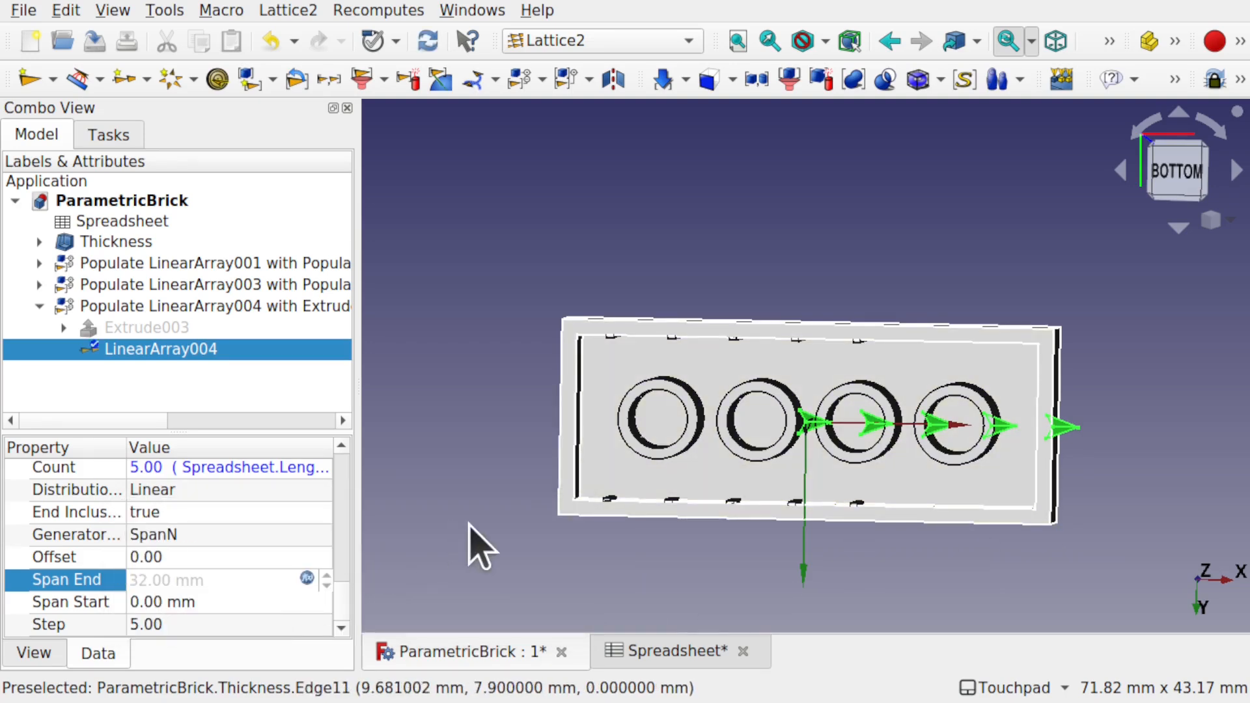
{"action": "left_click", "coordinate": [479, 546]}
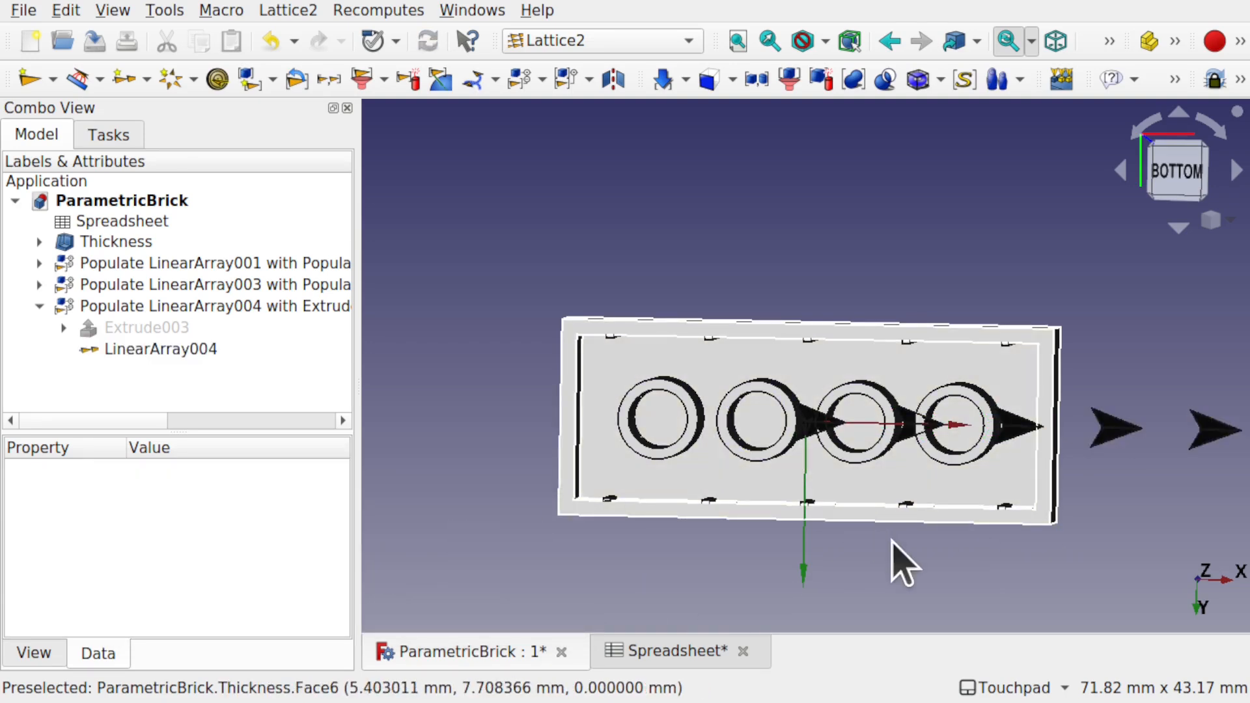
Collapse the nub populate object, switch to the Sketcher workbench and create a FlatFace sketch on the brick's inner floor.
{"action": "left_click_drag", "start_coordinate": [881, 528], "coordinate": [880, 565], "text": "shift"}
{"action": "left_click_drag", "start_coordinate": [755, 477], "coordinate": [734, 423], "text": "shift"}
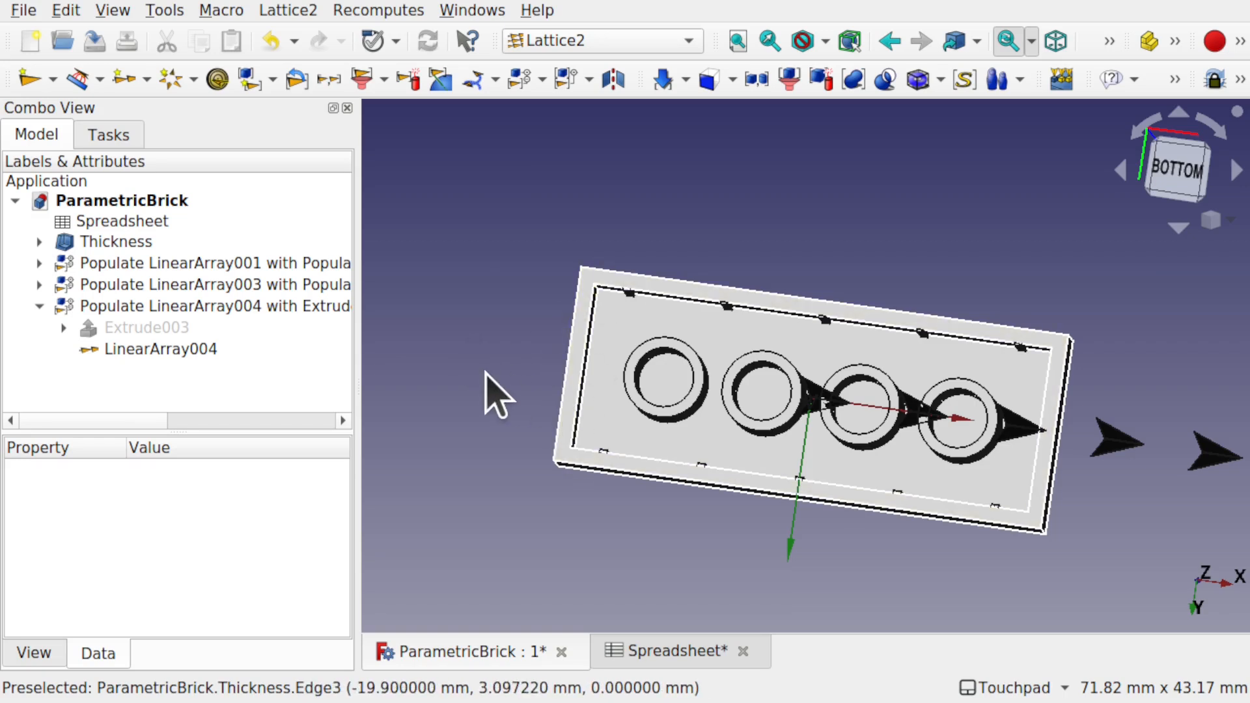
{"action": "left_click", "coordinate": [39, 306]}
{"action": "left_click", "coordinate": [570, 42]}
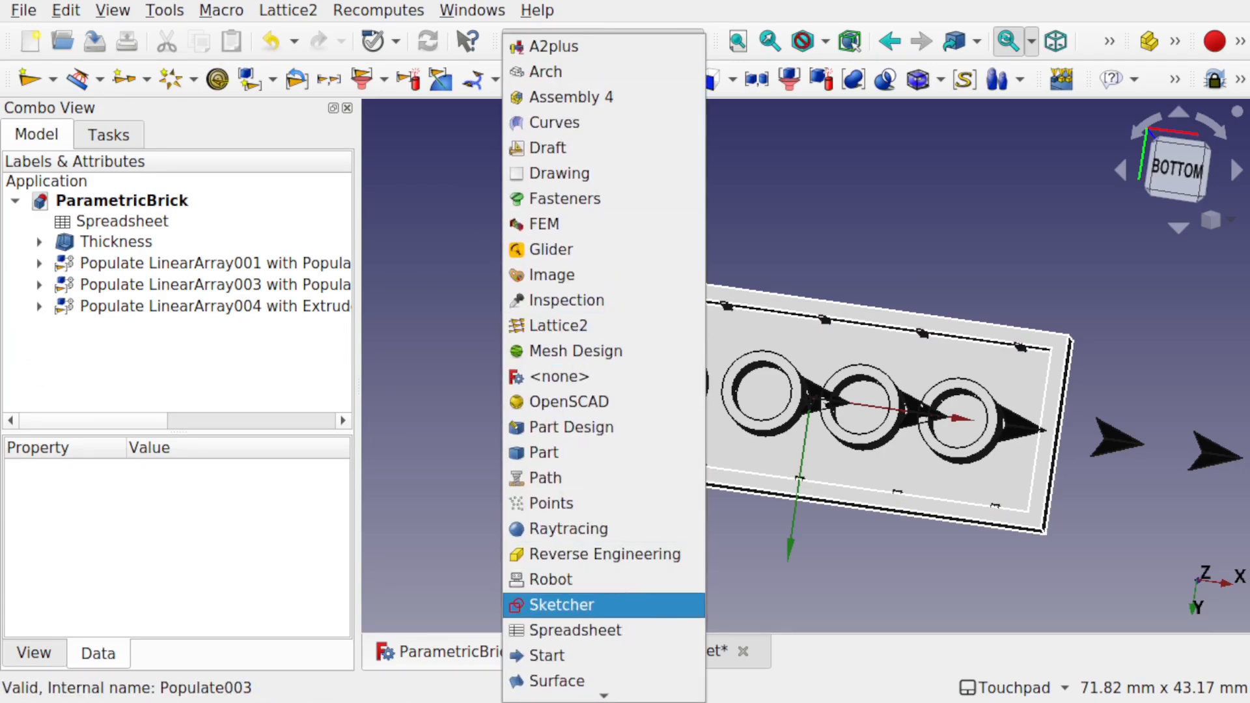
{"action": "left_click", "coordinate": [624, 603]}
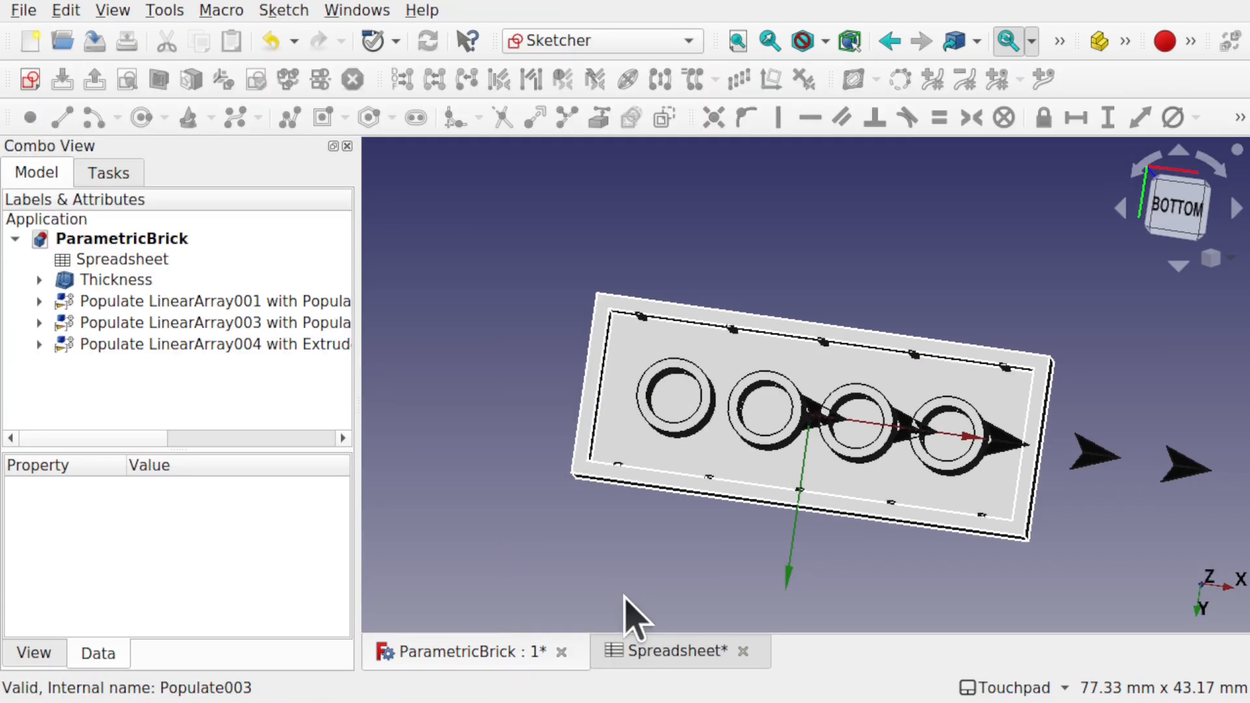
{"action": "left_click", "coordinate": [625, 355]}
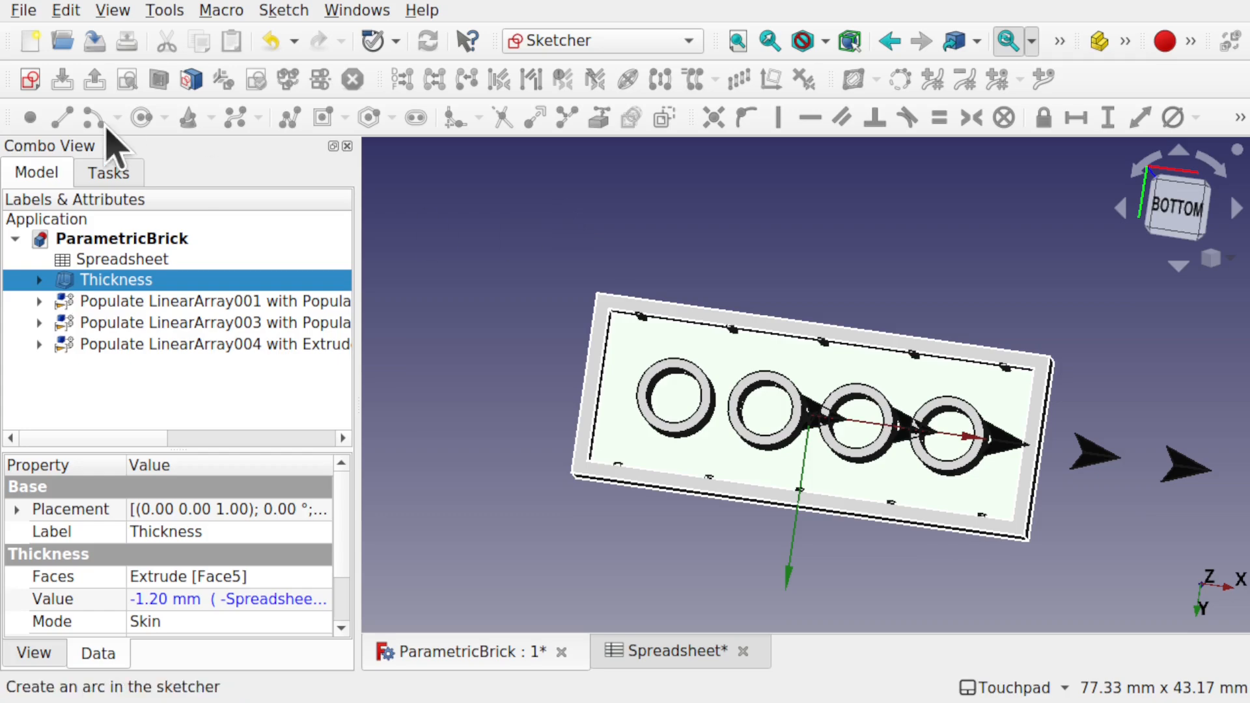
{"action": "left_click", "coordinate": [30, 79]}
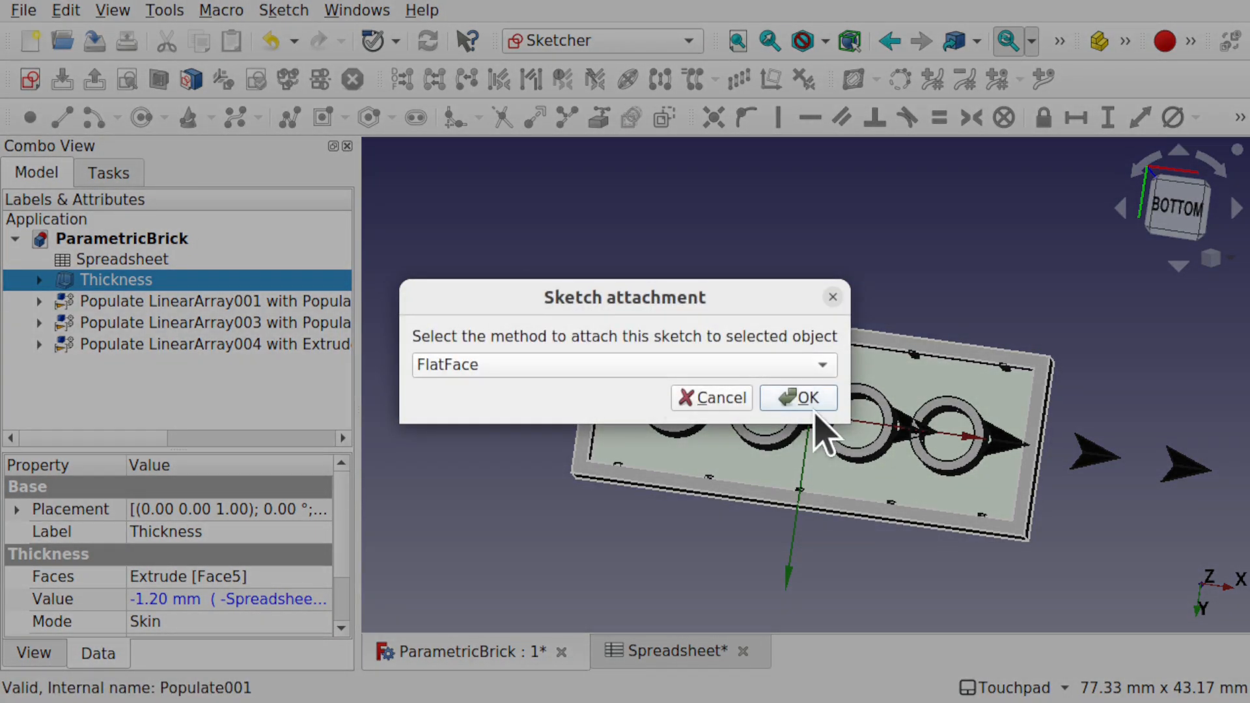
{"action": "left_click", "coordinate": [805, 396]}
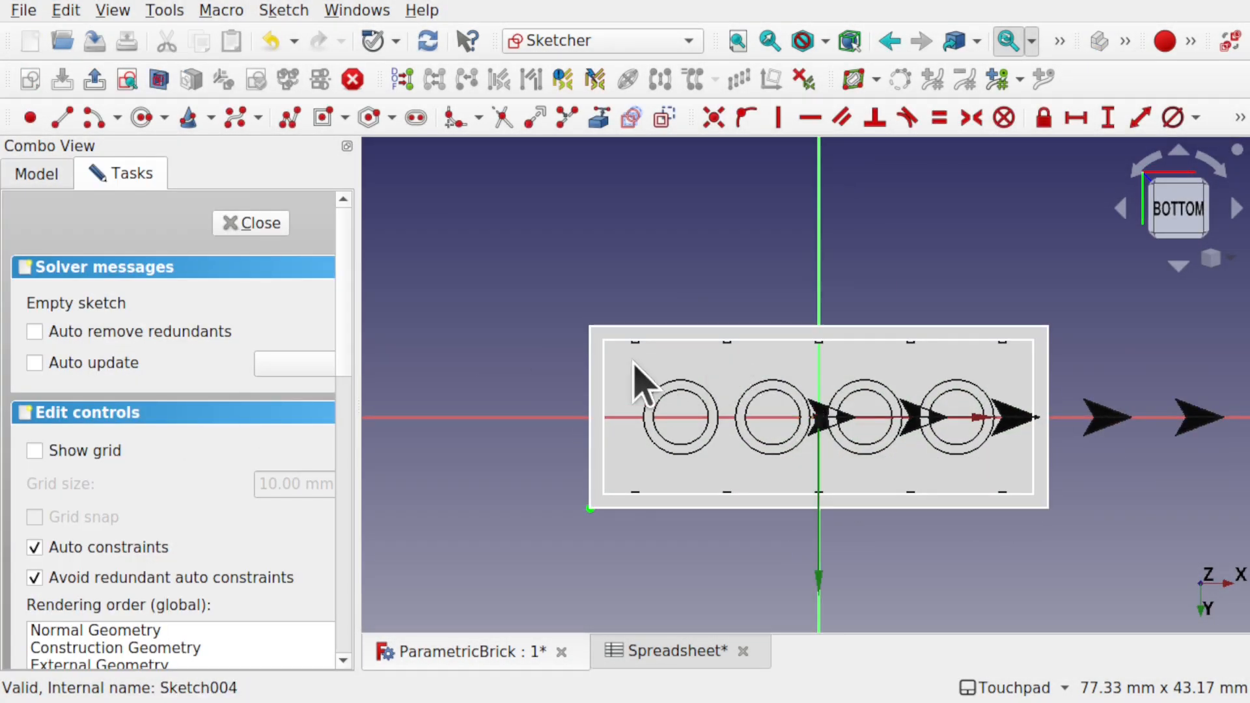
Sketch a small centred rectangle near the cavity's upper-left corner and link the brick's outer upper-left corner as external geometry.
{"action": "scroll", "coordinate": [638, 383], "scroll_direction": "up", "scroll_amount": 2}
{"action": "scroll", "coordinate": [644, 384], "scroll_direction": "up", "scroll_amount": 3}
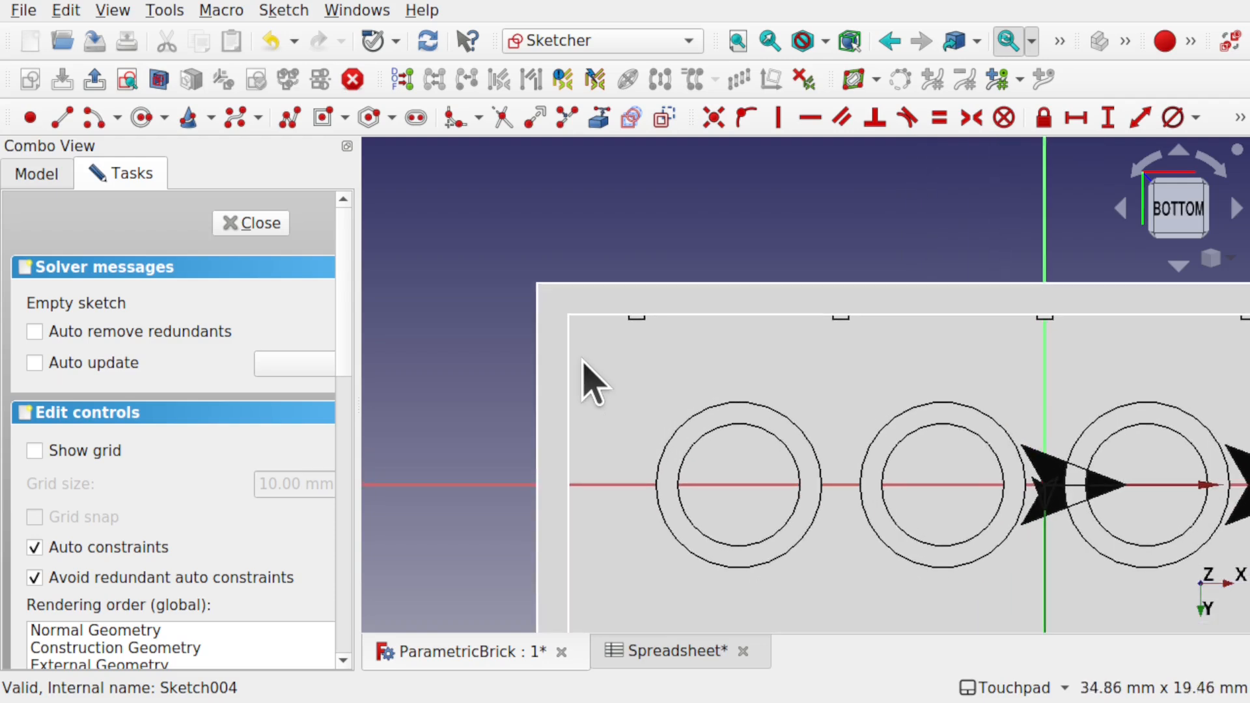
{"action": "left_click", "coordinate": [323, 117]}
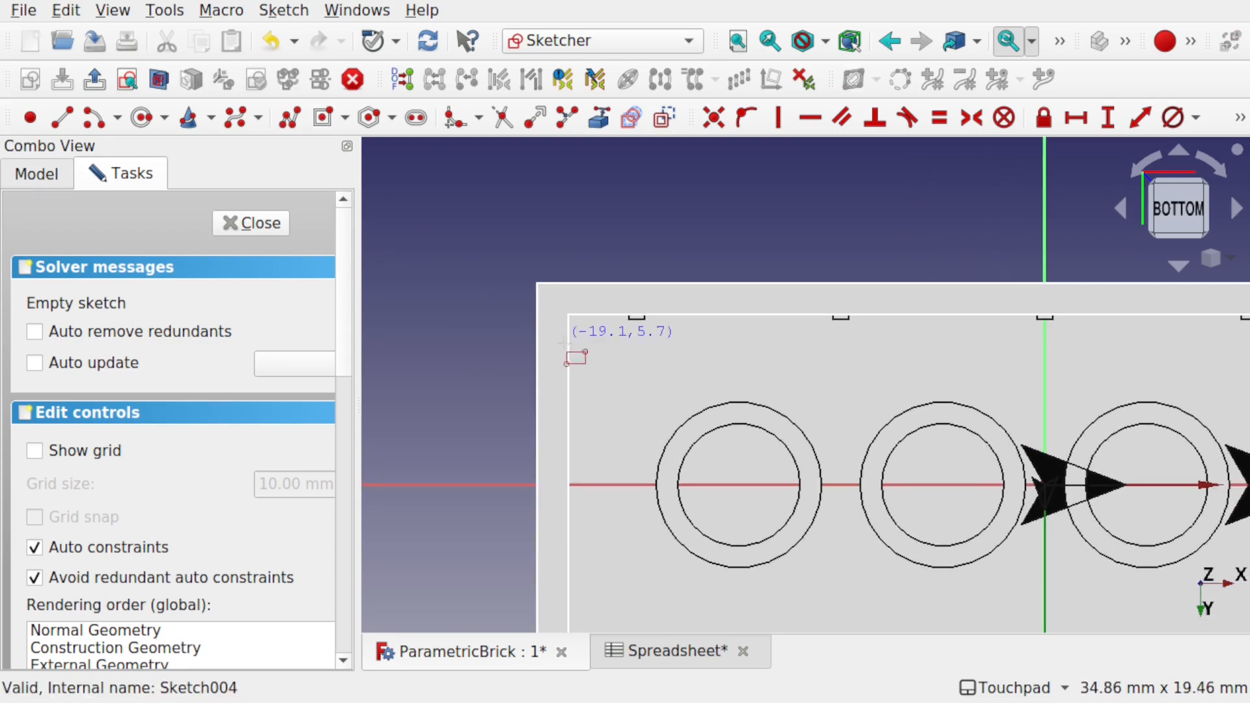
{"action": "left_click", "coordinate": [623, 368]}
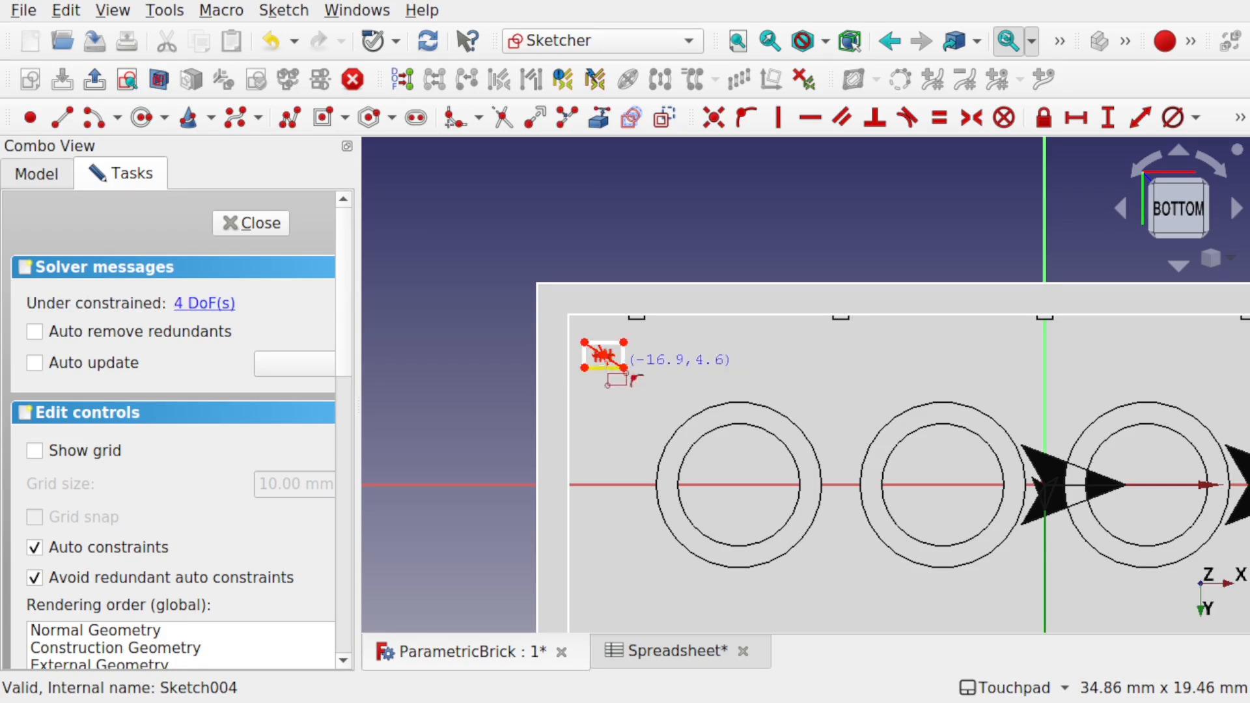
{"action": "scroll", "coordinate": [588, 346], "scroll_direction": "up", "scroll_amount": 7}
{"action": "key", "text": "Escape"}
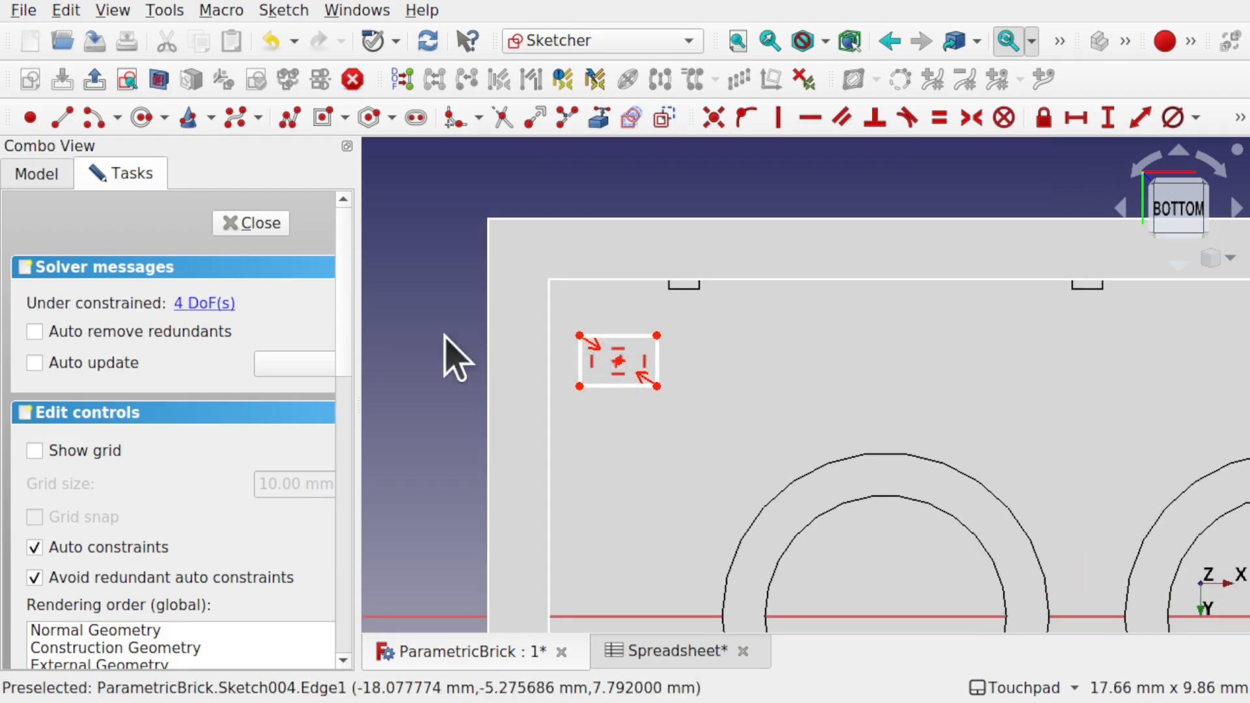
{"action": "left_click", "coordinate": [596, 120]}
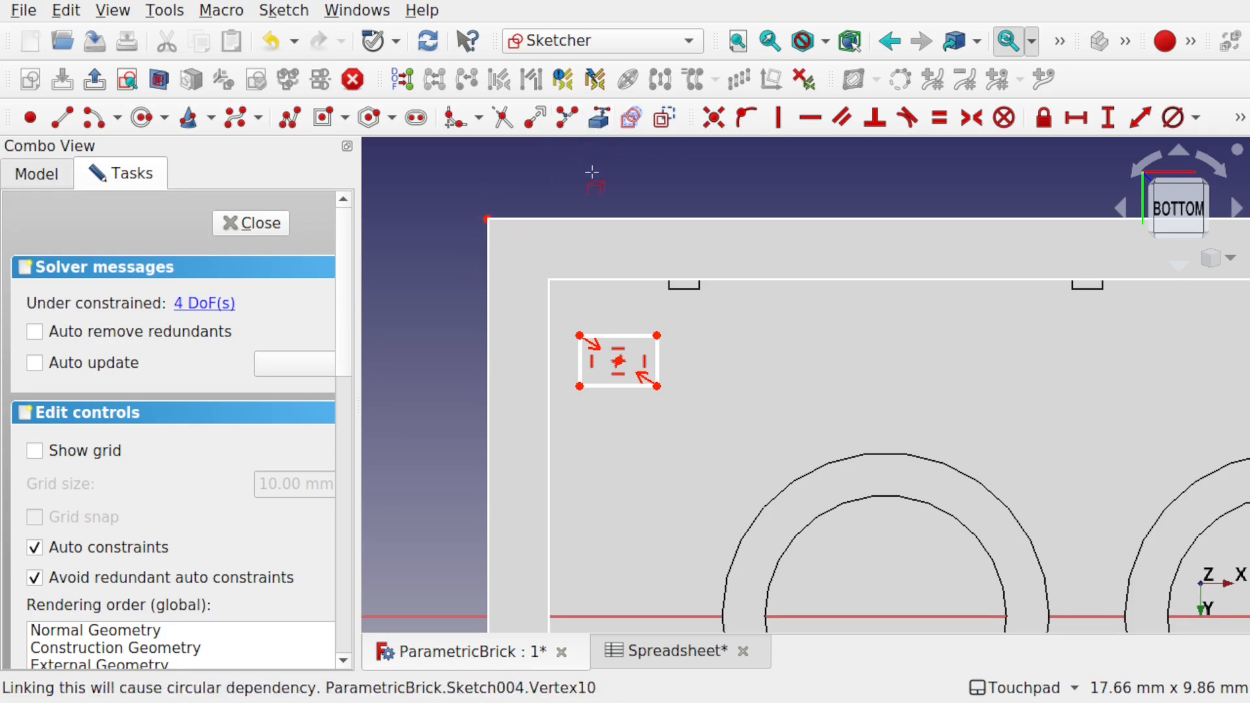
{"action": "key", "text": "Escape"}
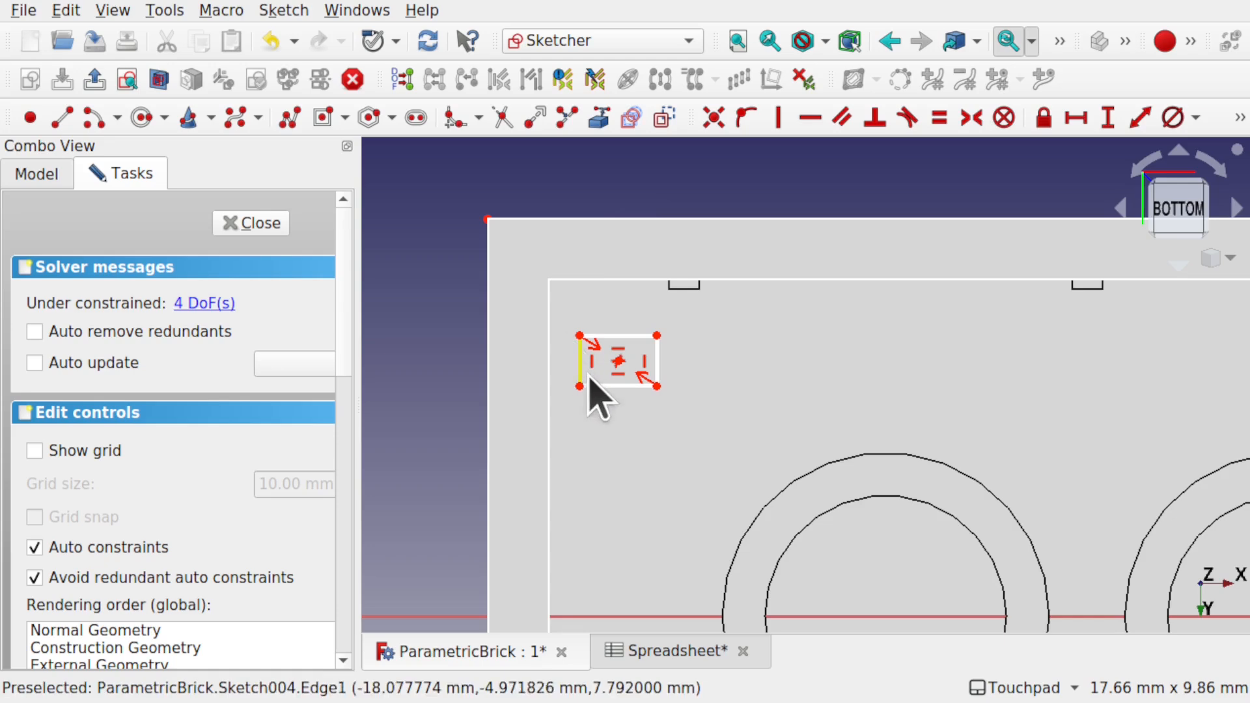
Constrain the vertical distance between the rectangle's centre and the brick's outer corner to Spreadsheet.NubCenterToTopLeft.
{"action": "left_click", "coordinate": [618, 361]}
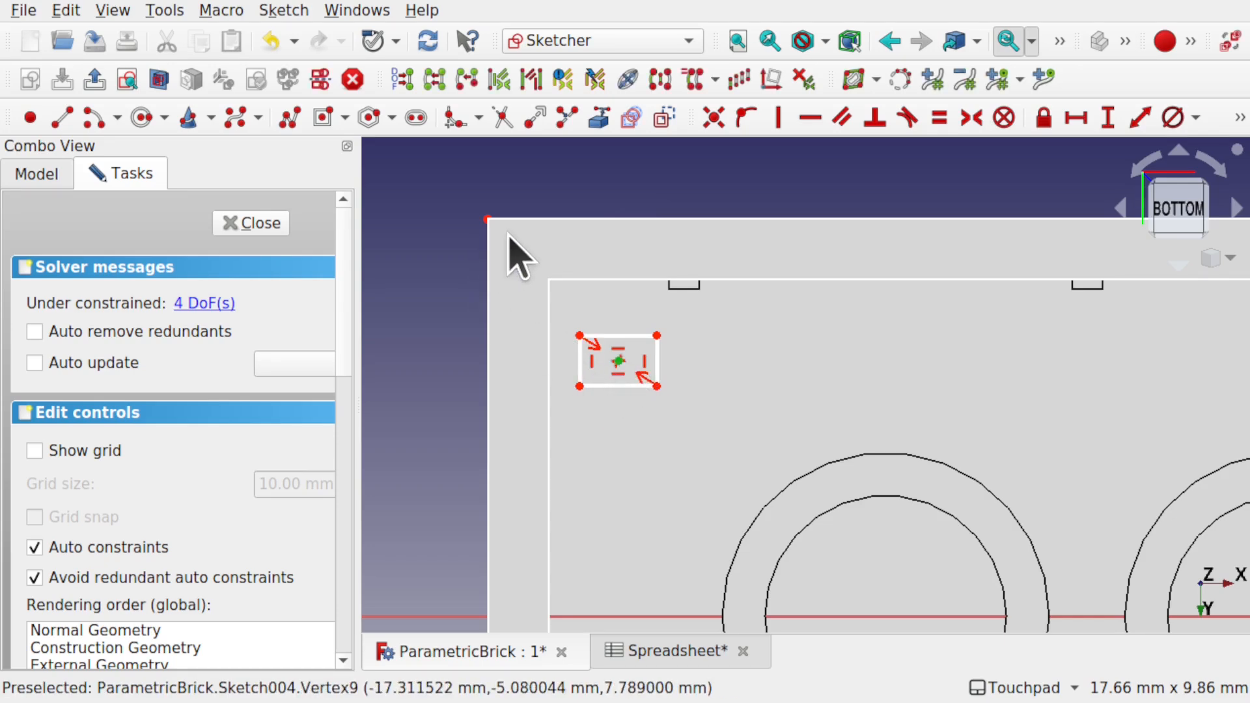
{"action": "left_click", "coordinate": [487, 219]}
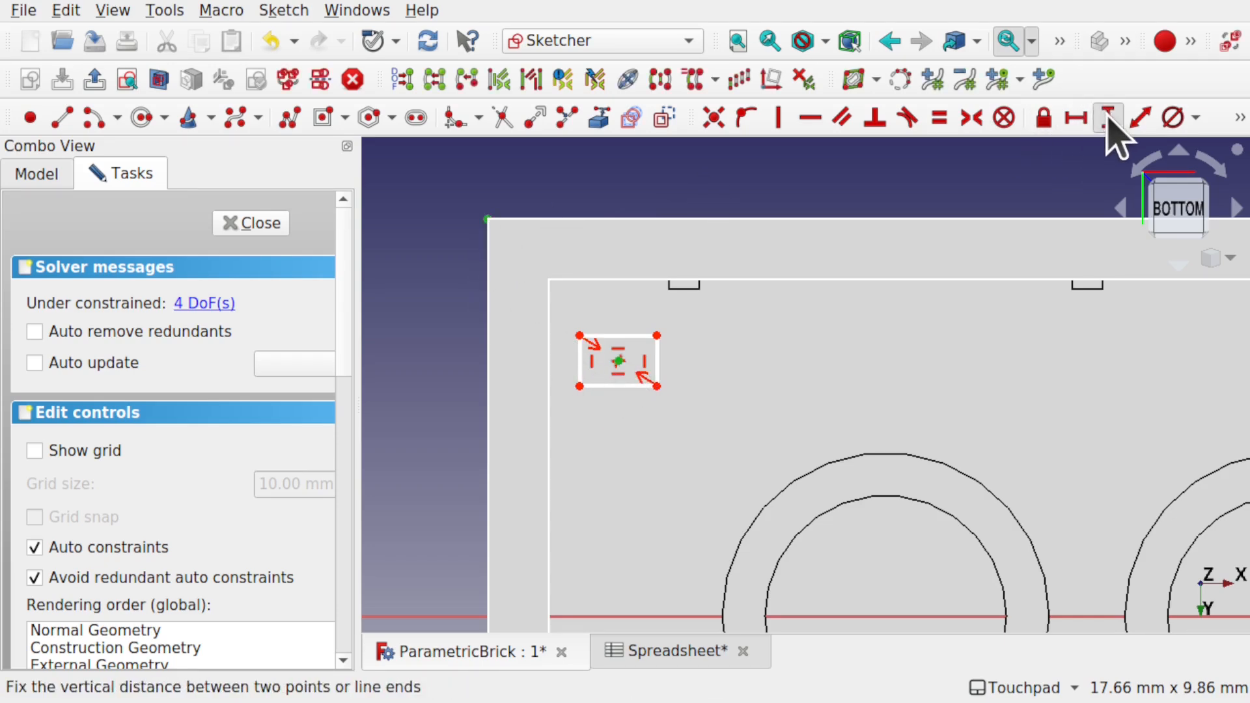
{"action": "left_click", "coordinate": [1108, 118]}
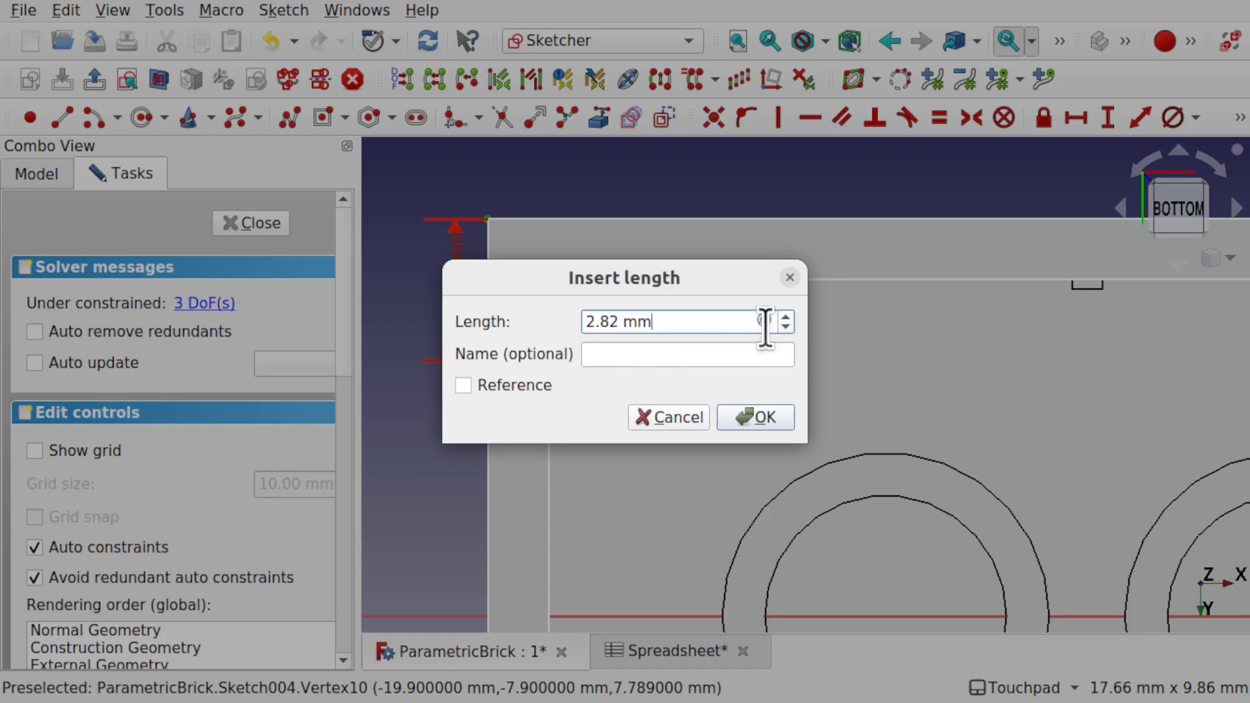
{"action": "left_click", "coordinate": [764, 322]}
{"action": "type", "text": "spre"}
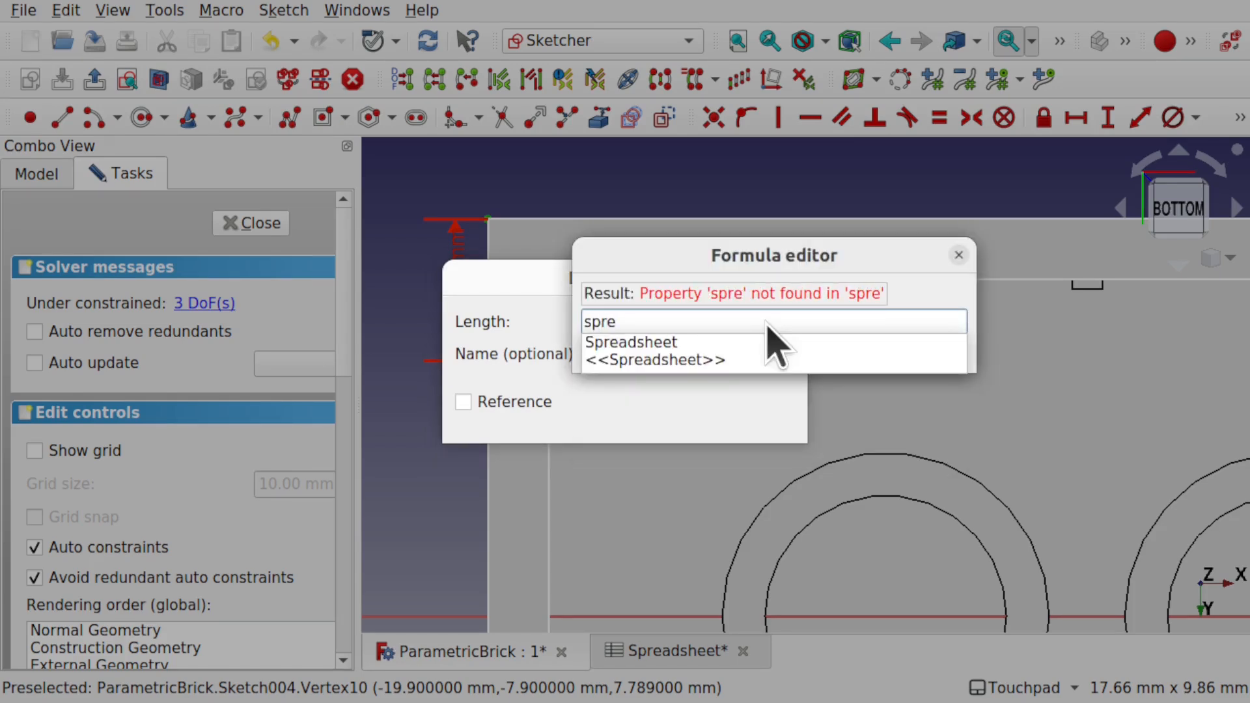
{"action": "key", "text": "Down"}
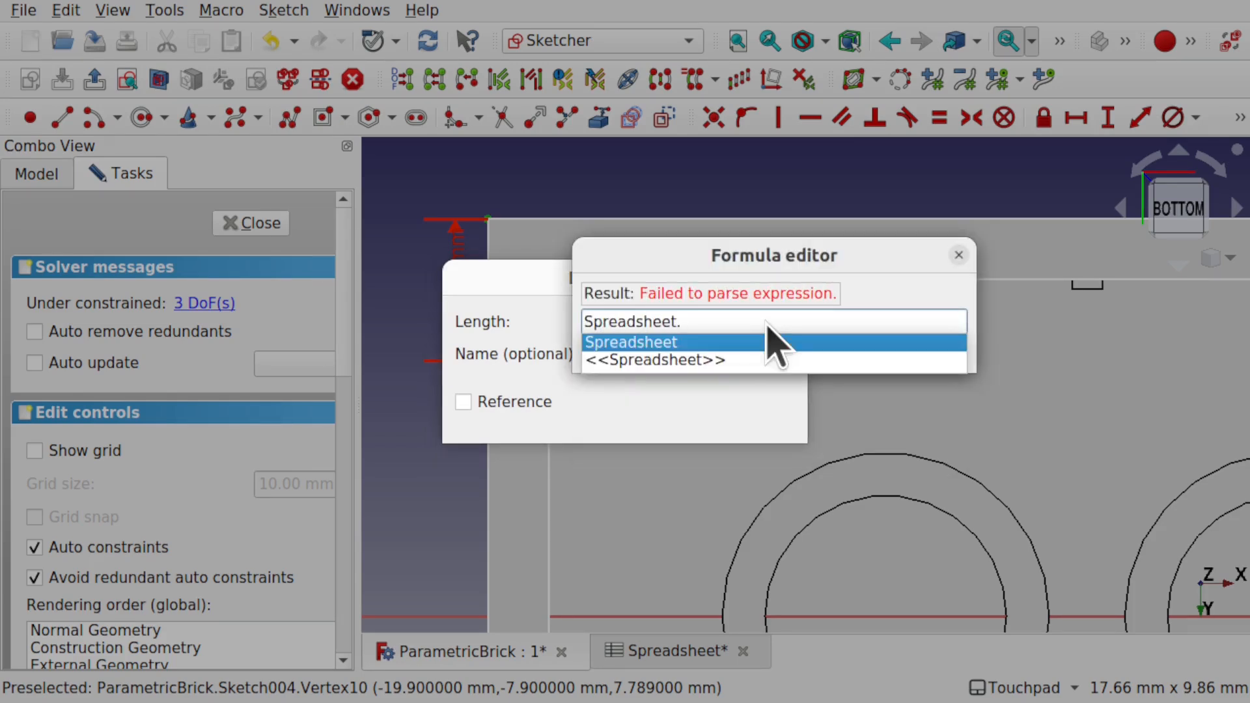
{"action": "type", "text": "nu"}
{"action": "key", "text": "Down"}
{"action": "key", "text": "Down"}
{"action": "key", "text": "Down"}
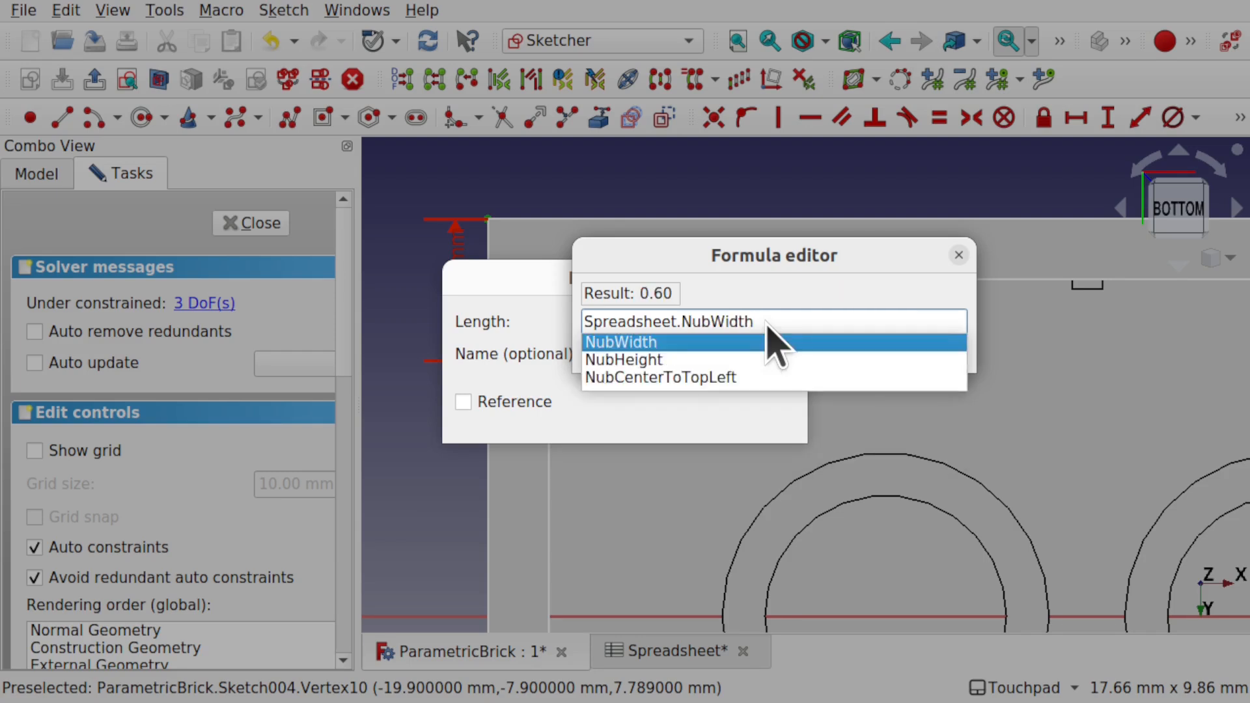
{"action": "key", "text": "Return"}
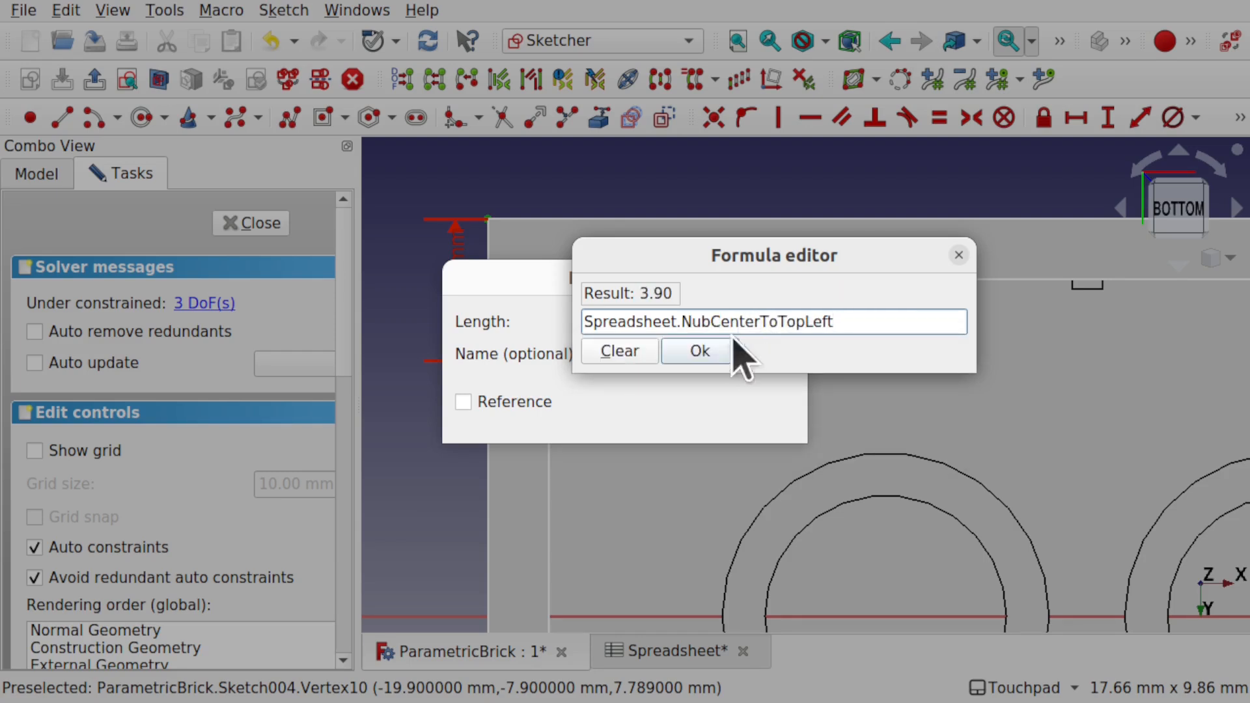
{"action": "left_click", "coordinate": [715, 350]}
{"action": "left_click", "coordinate": [759, 414]}
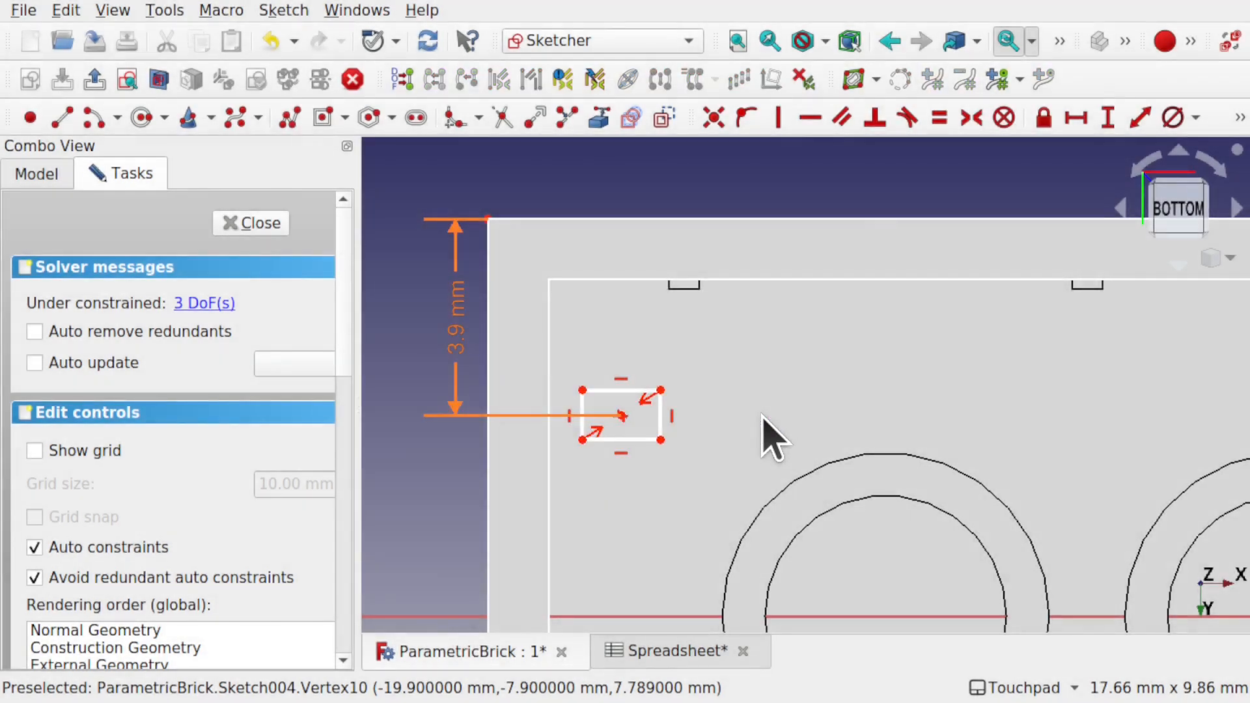
Constrain the horizontal distance between the rectangle's upper-left corner and the brick's outer corner to Spreadsheet.Wall.
{"action": "left_click", "coordinate": [582, 390]}
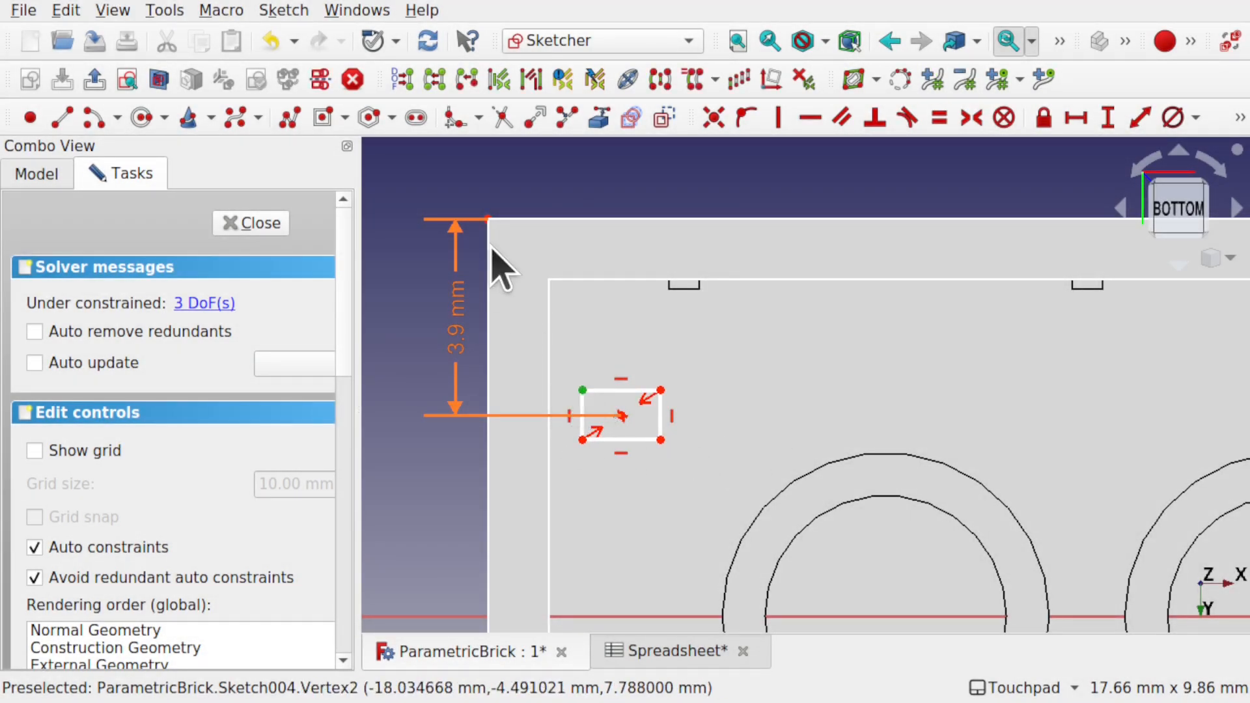
{"action": "left_click", "coordinate": [488, 219]}
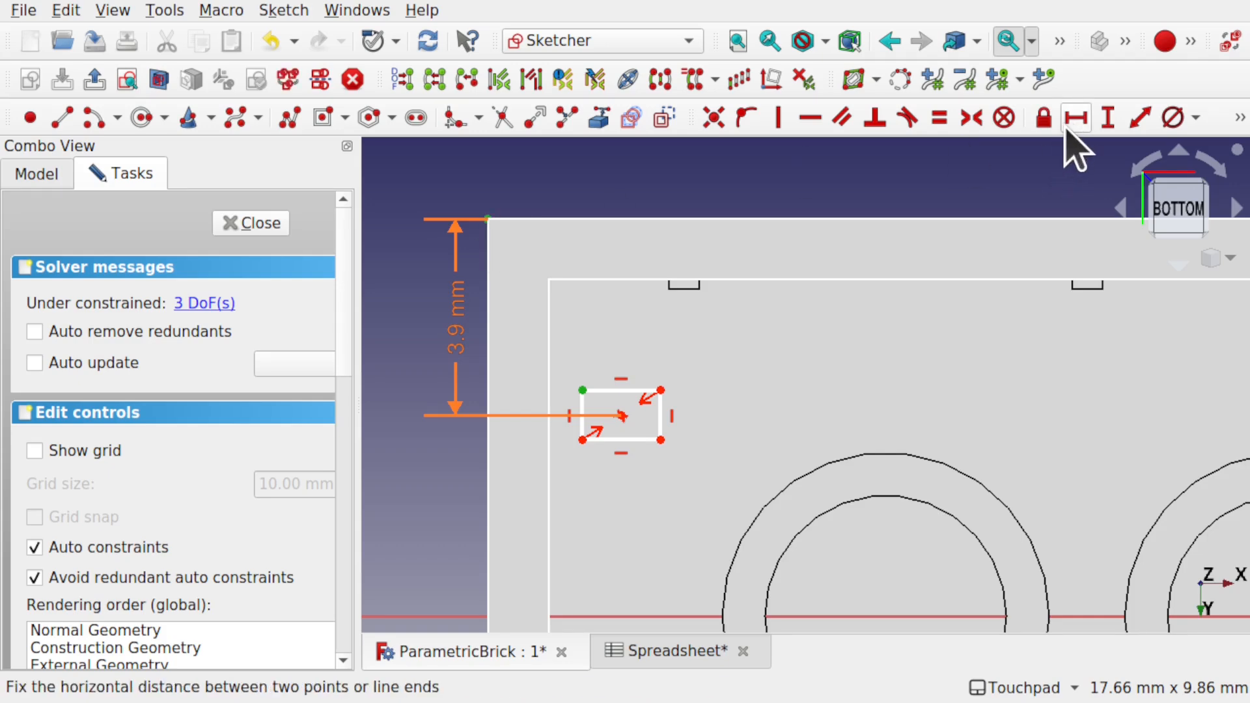
{"action": "left_click", "coordinate": [1075, 118]}
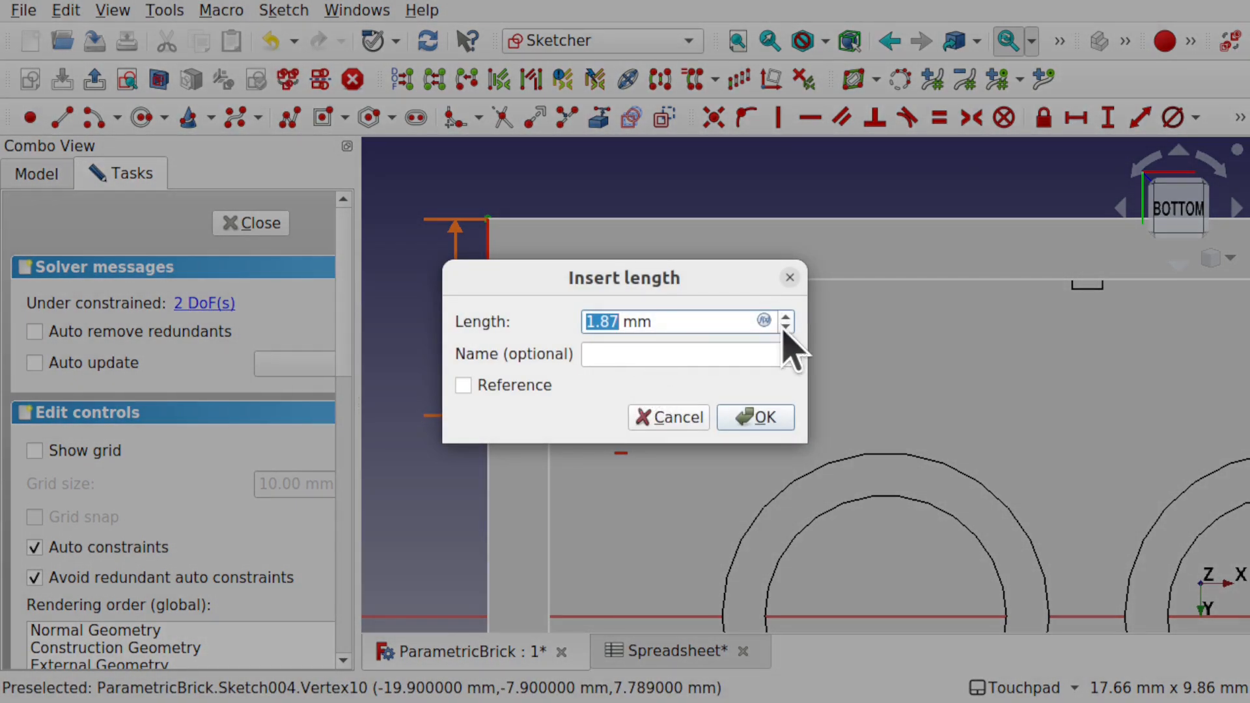
{"action": "left_click", "coordinate": [764, 321]}
{"action": "type", "text": "spre"}
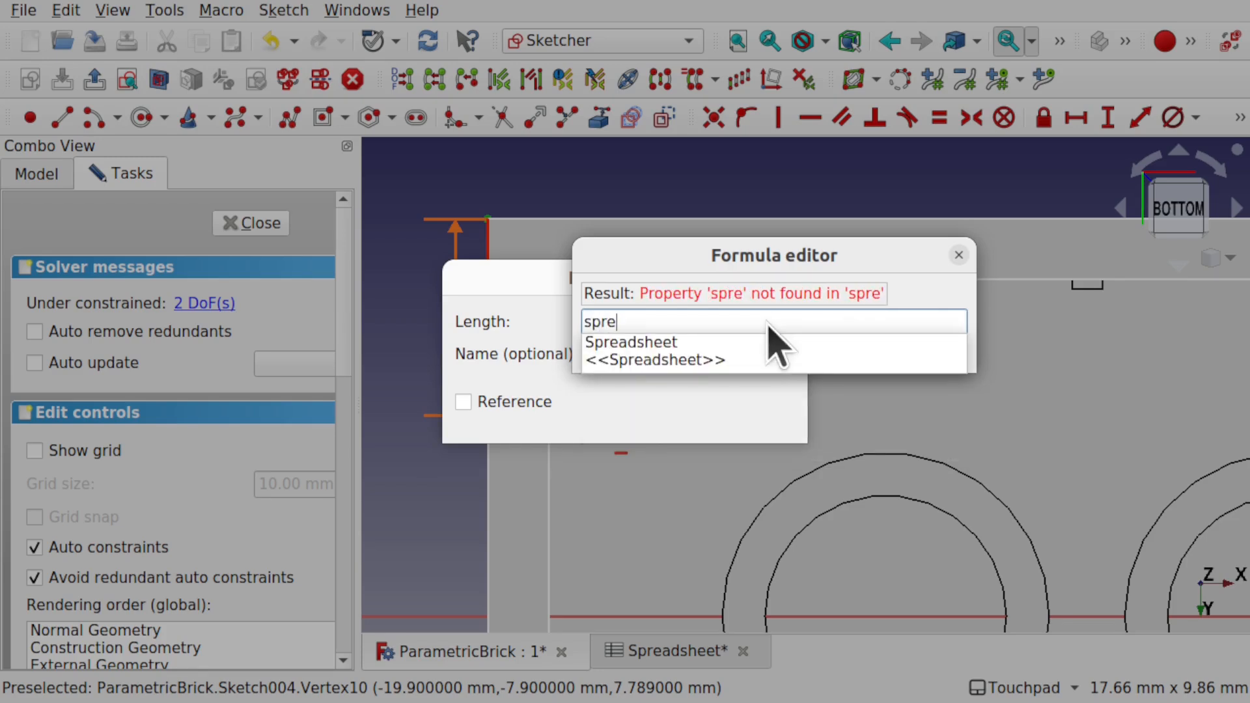
{"action": "key", "text": "Down"}
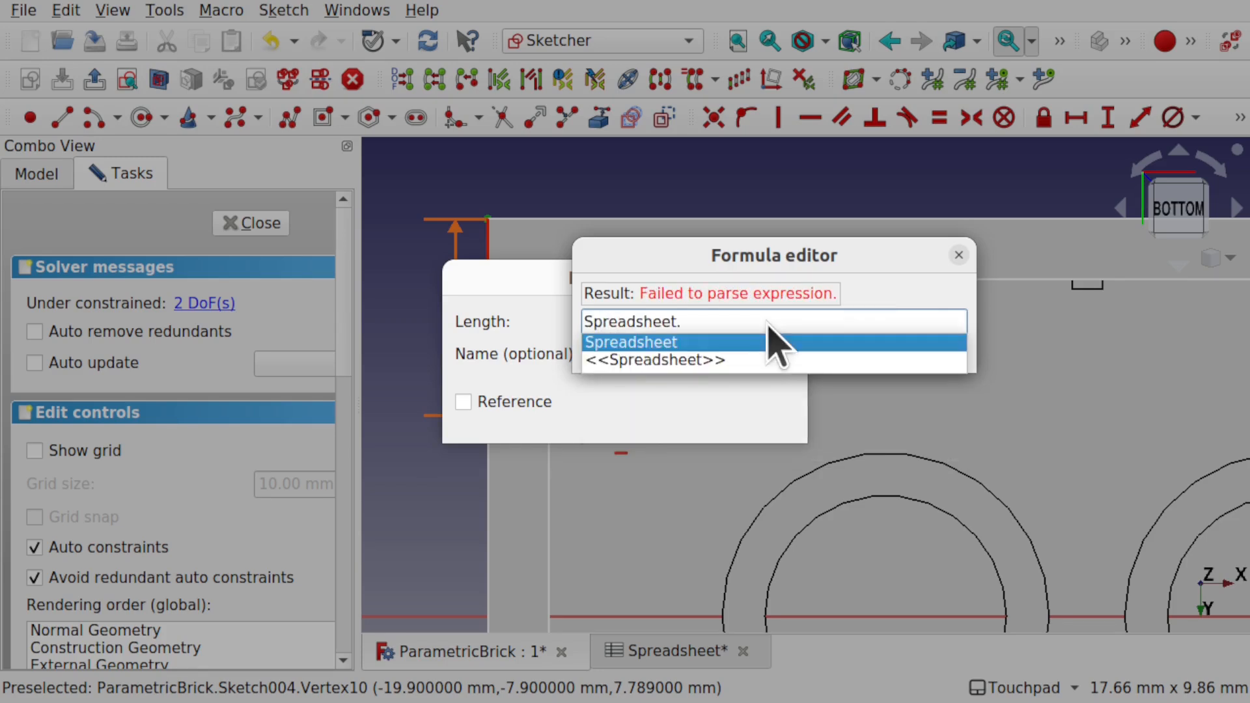
{"action": "type", "text": ".wa"}
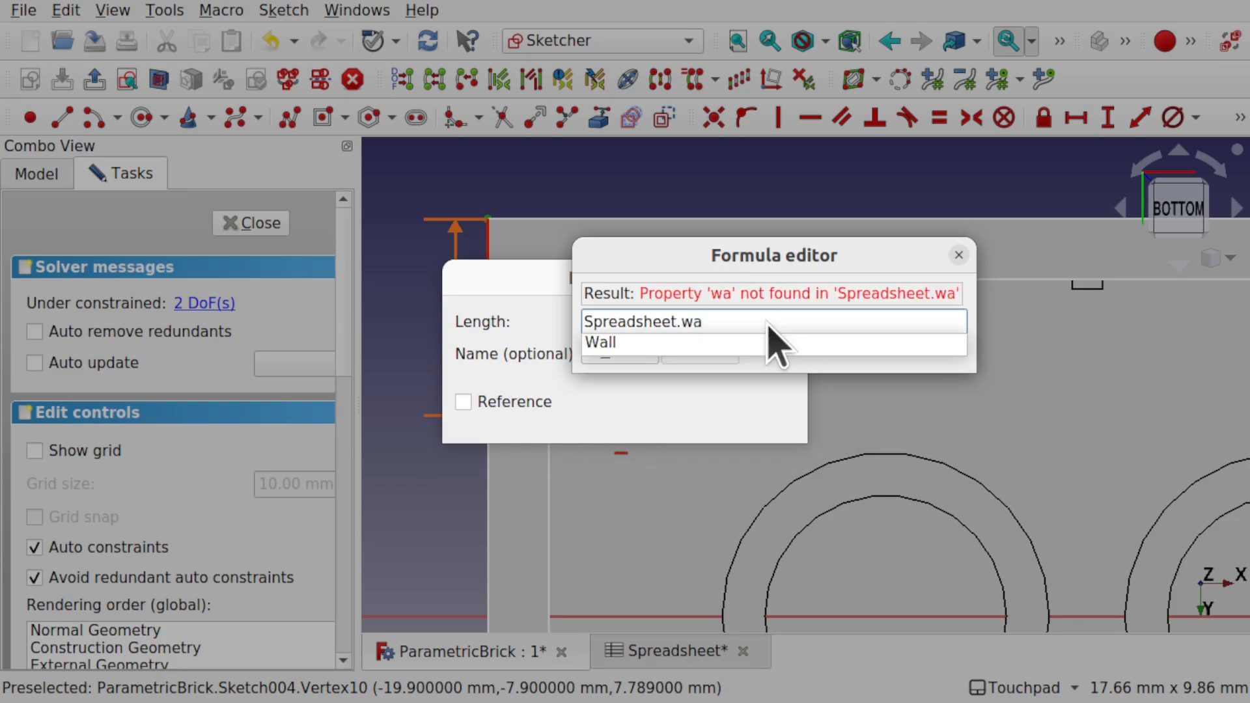
{"action": "key", "text": "Down"}
{"action": "key", "text": "Return"}
{"action": "left_click", "coordinate": [710, 355]}
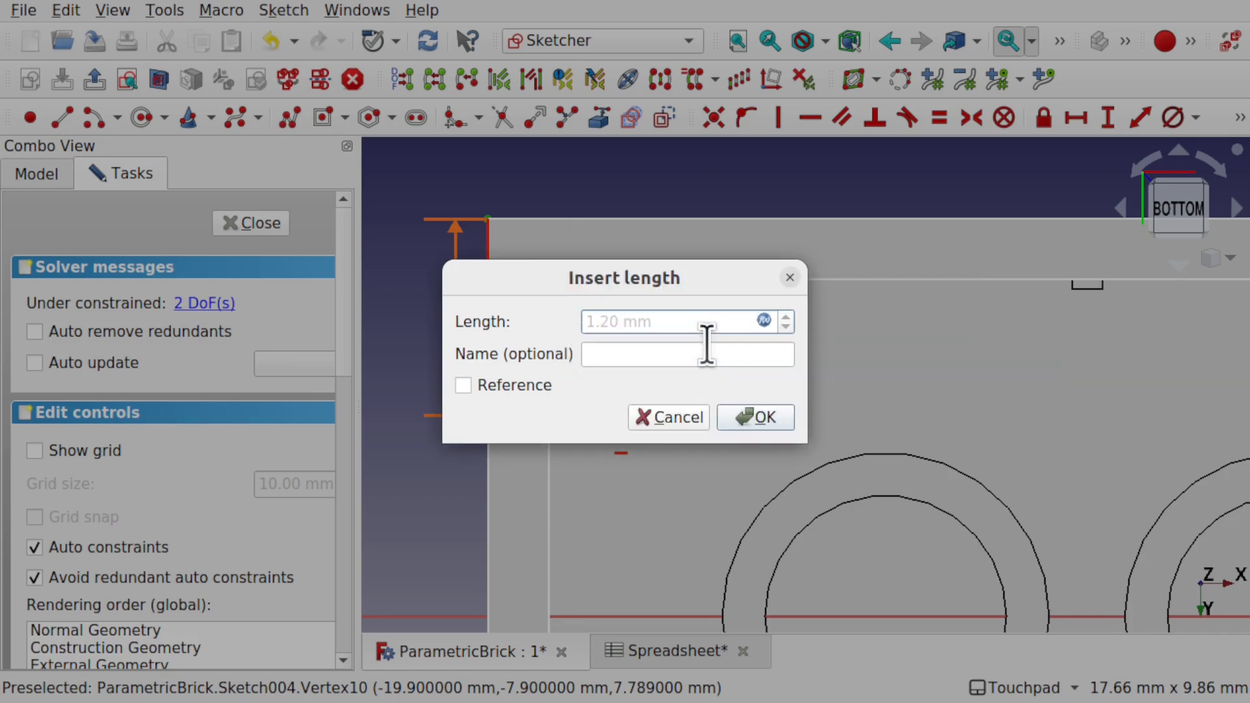
{"action": "left_click", "coordinate": [750, 417]}
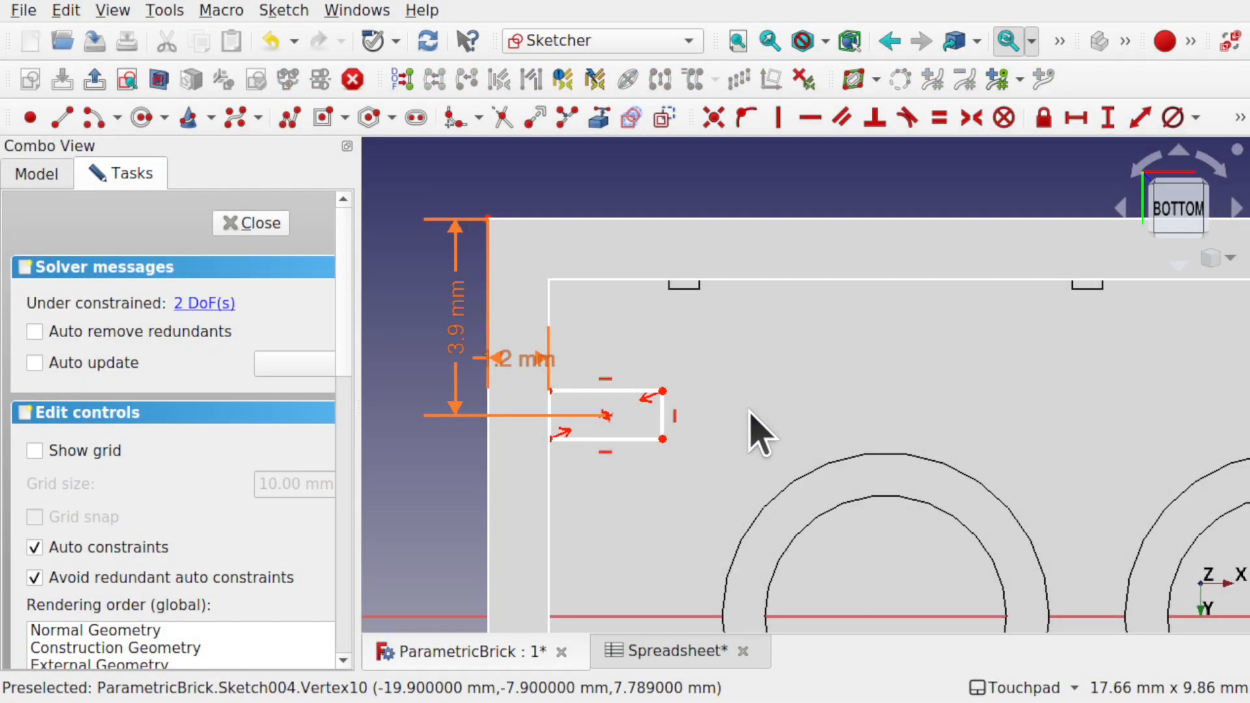
Constrain the horizontal length of the rectangle's upper edge to Spreadsheet.NubHeight.
{"action": "left_click", "coordinate": [606, 391]}
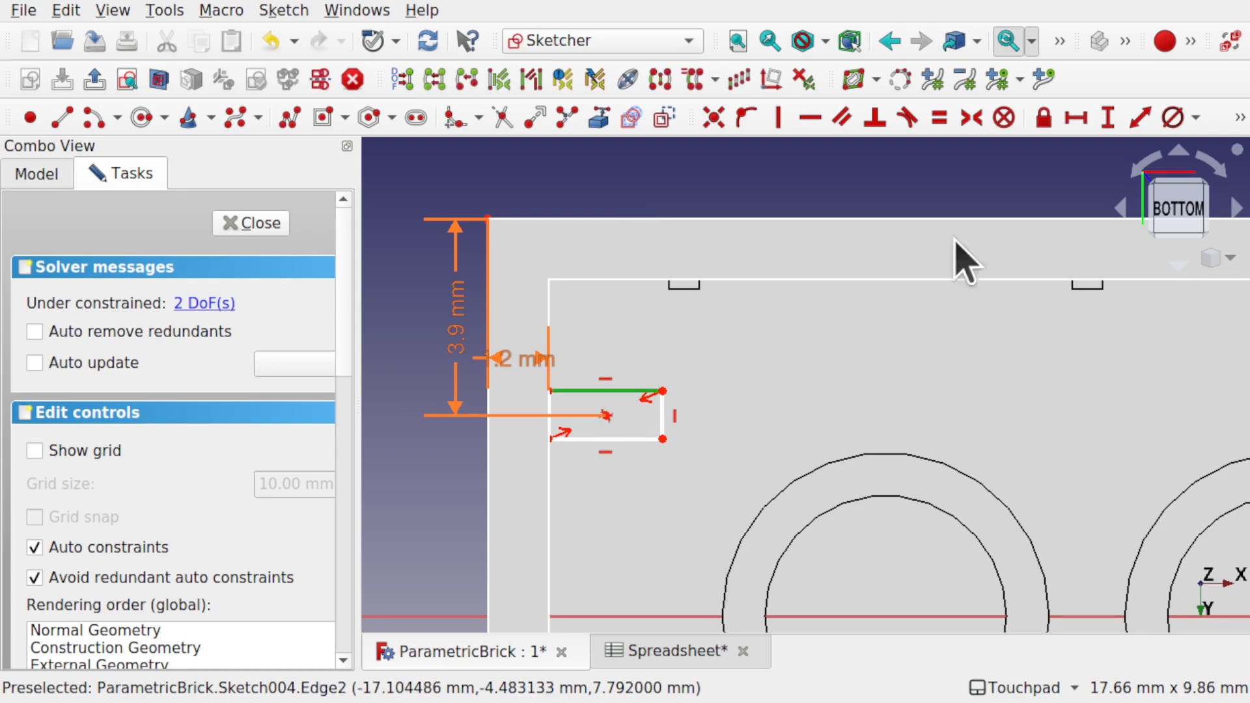
{"action": "left_click", "coordinate": [1075, 118]}
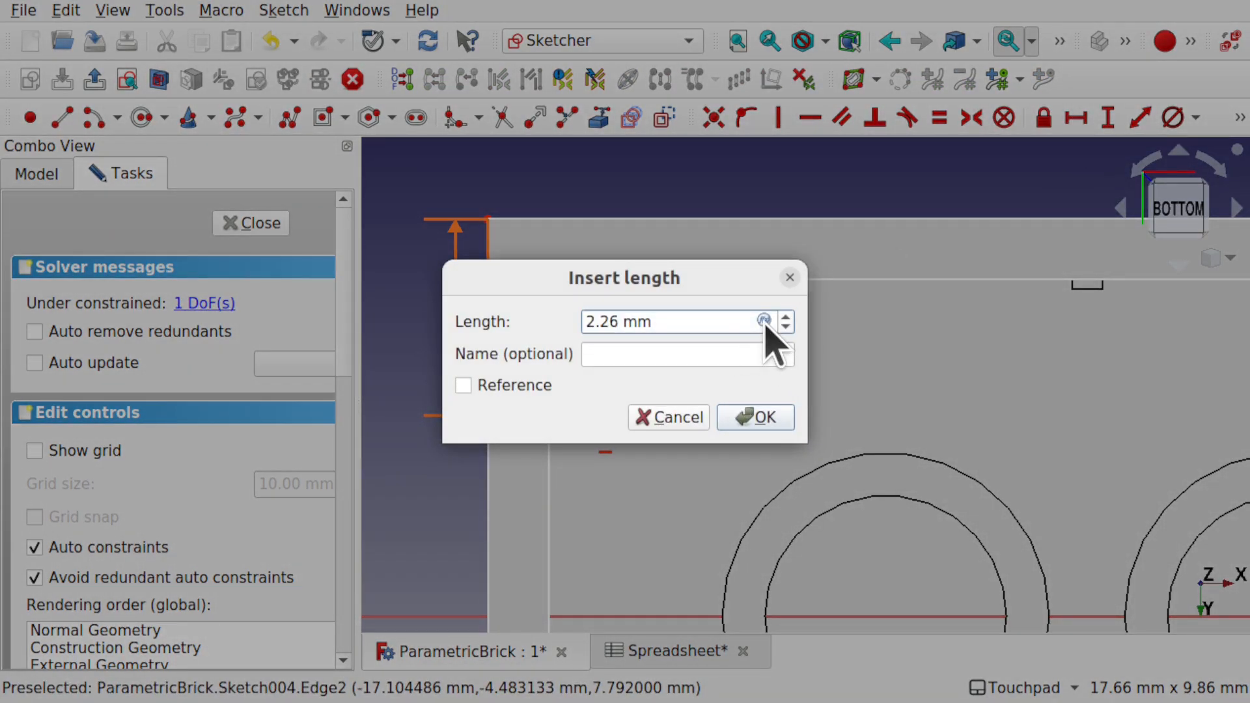
{"action": "left_click", "coordinate": [764, 321]}
{"action": "type", "text": "spr"}
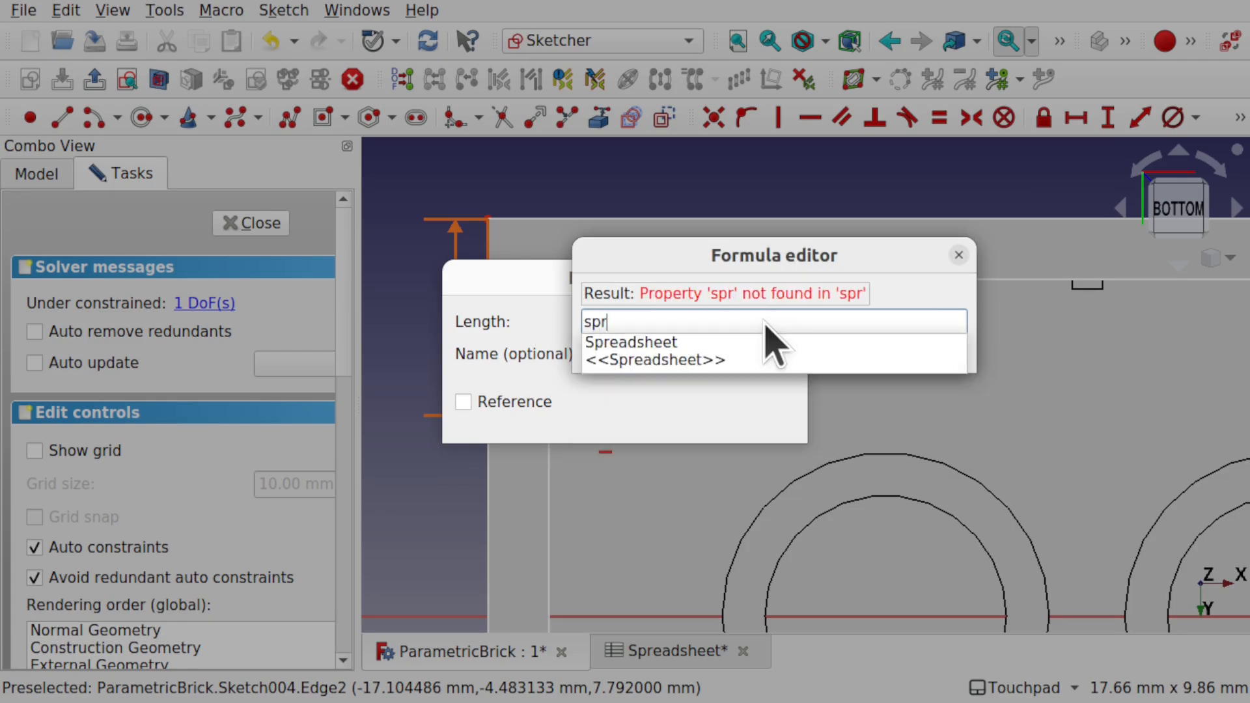
{"action": "type", "text": "e"}
{"action": "key", "text": "Down"}
{"action": "type", "text": "nu"}
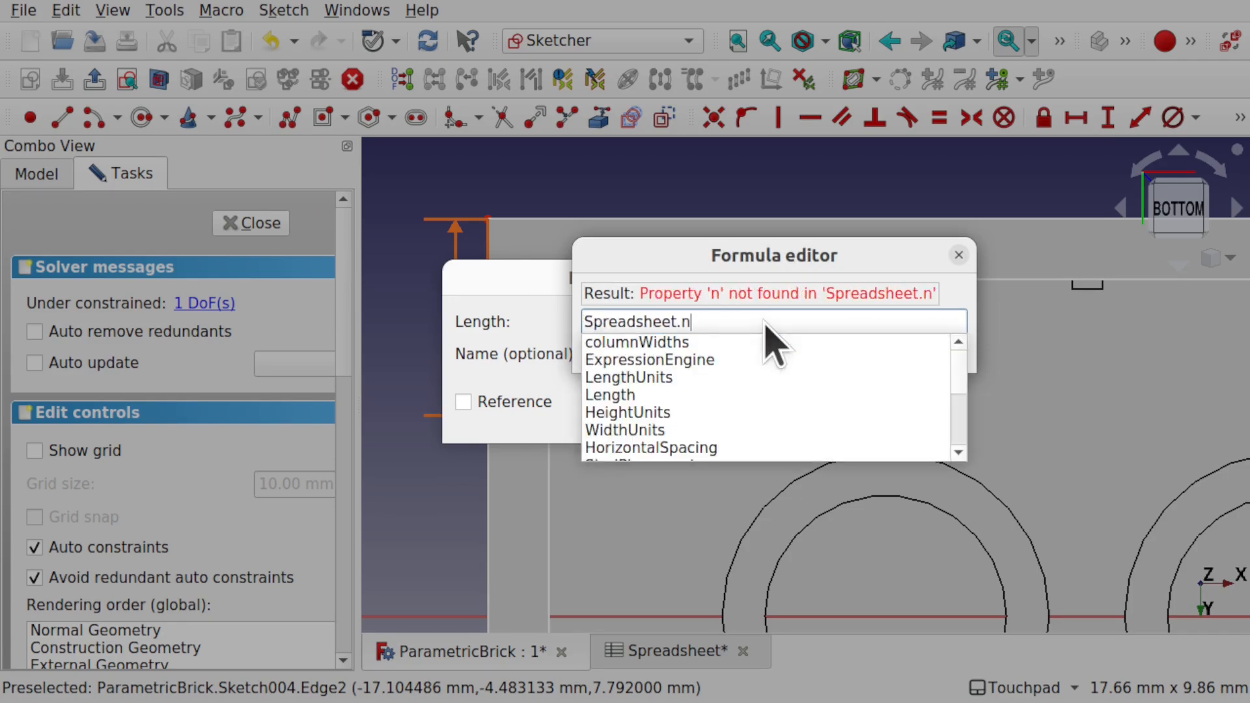
{"action": "key", "text": "Down"}
{"action": "key", "text": "Down"}
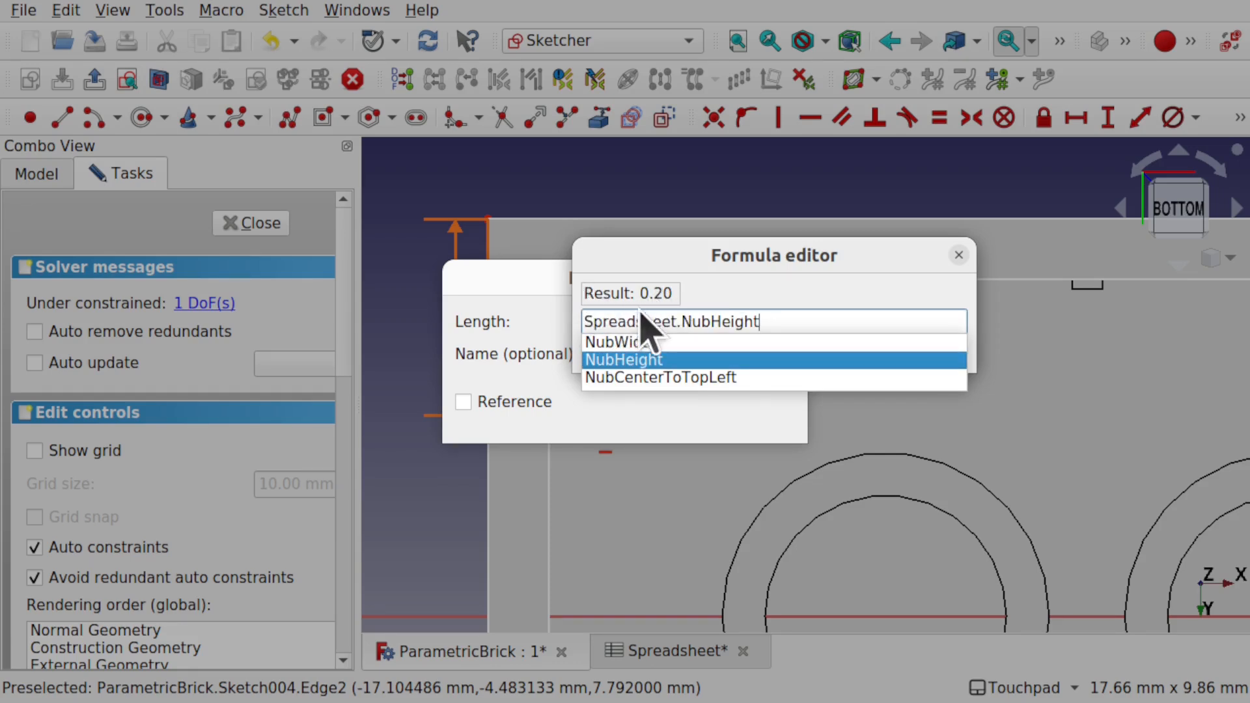
{"action": "key", "text": "Return"}
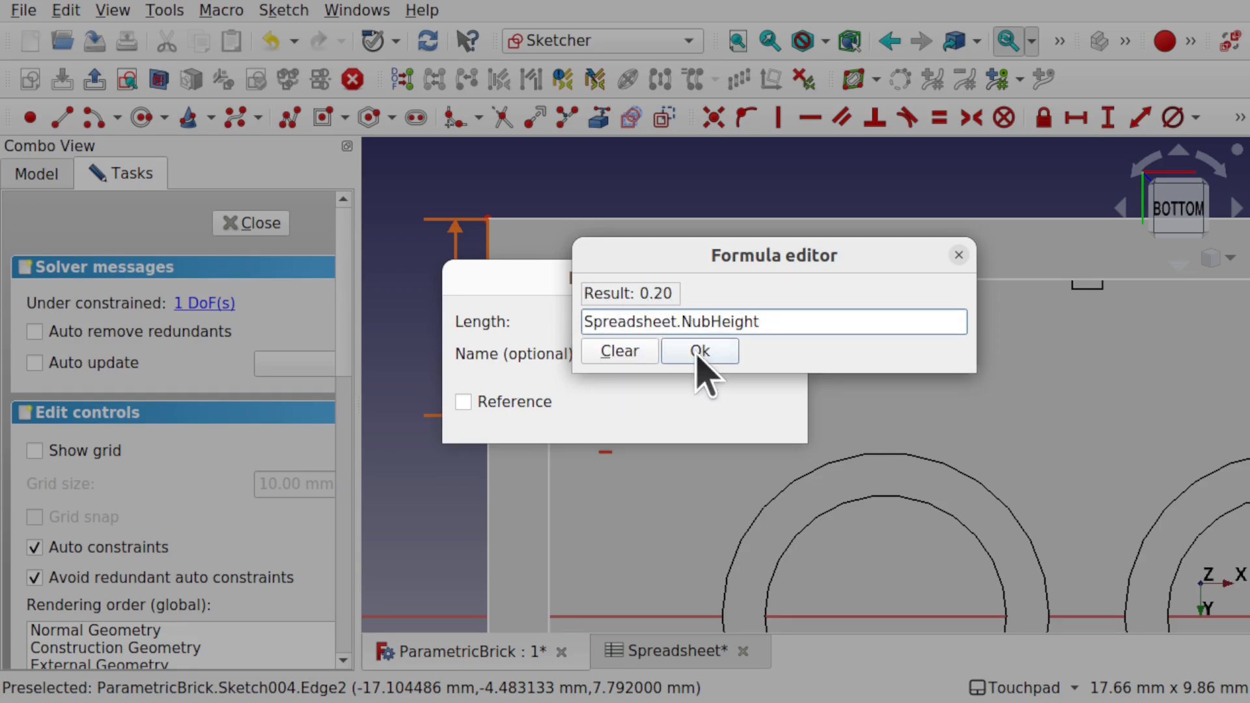
{"action": "left_click", "coordinate": [698, 357]}
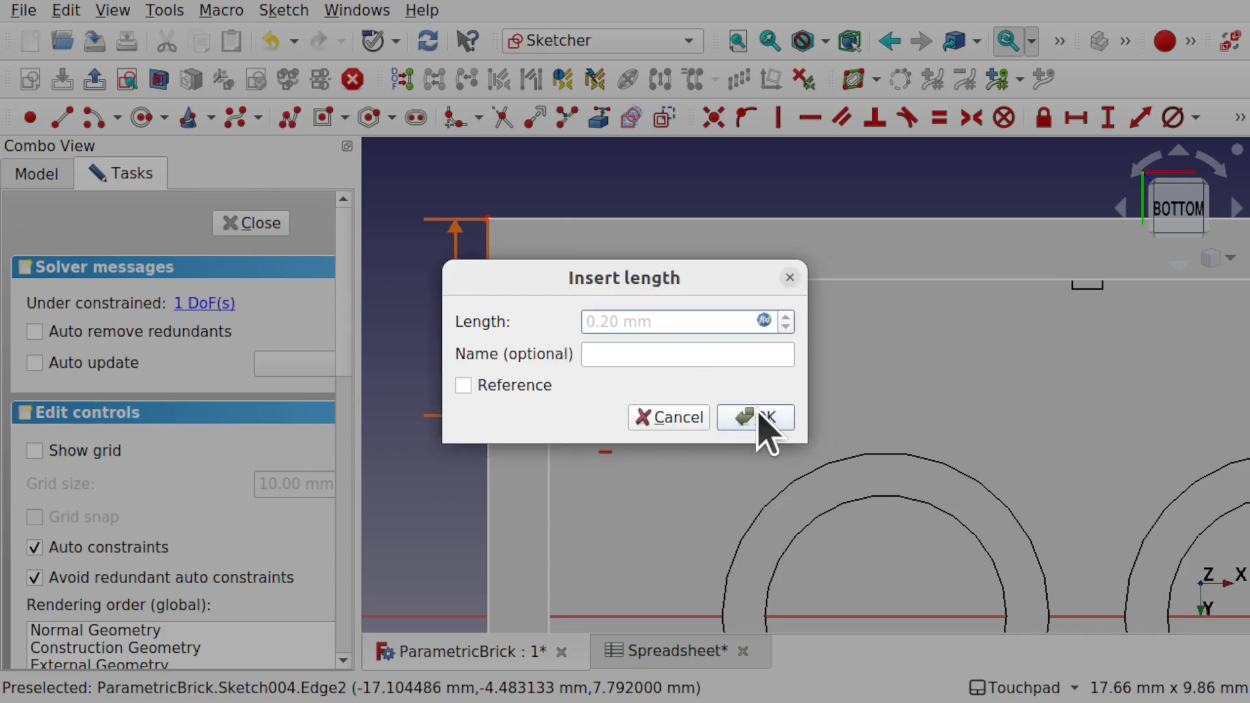
{"action": "left_click", "coordinate": [761, 417]}
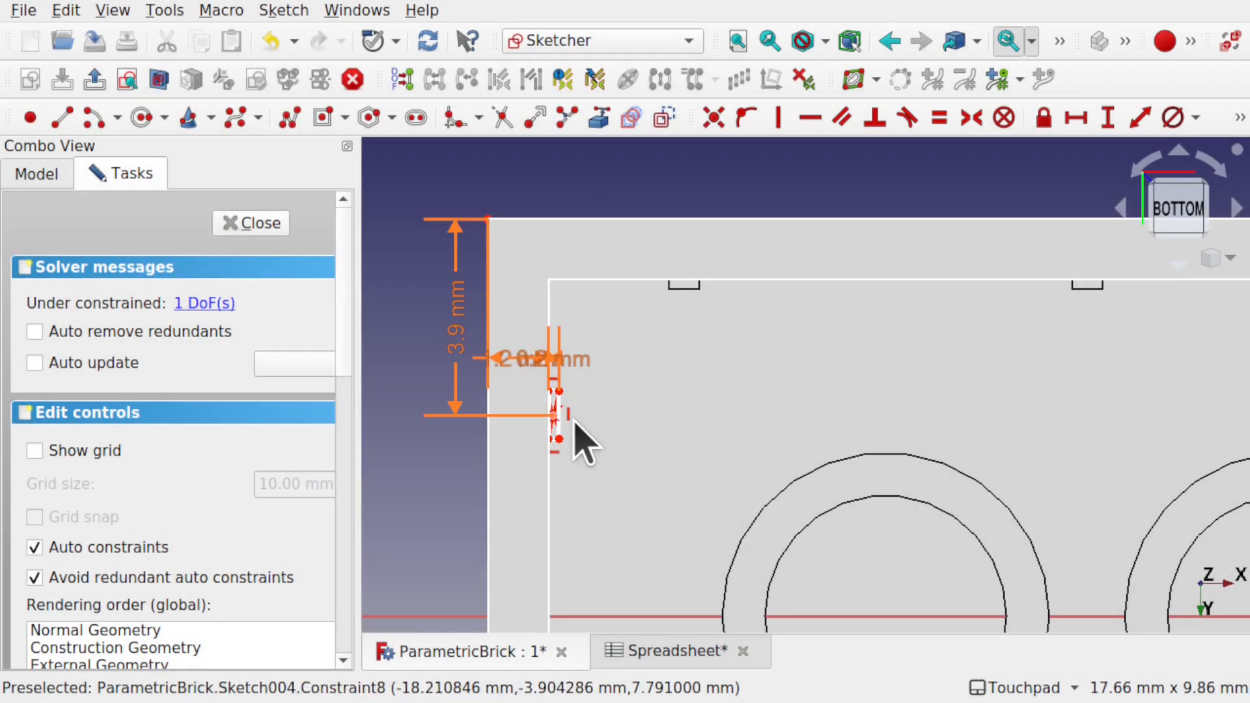
Constrain the vertical length of the rectangle's right edge to Spreadsheet.NubWidth.
{"action": "scroll", "coordinate": [558, 468], "scroll_direction": "up", "scroll_amount": 5}
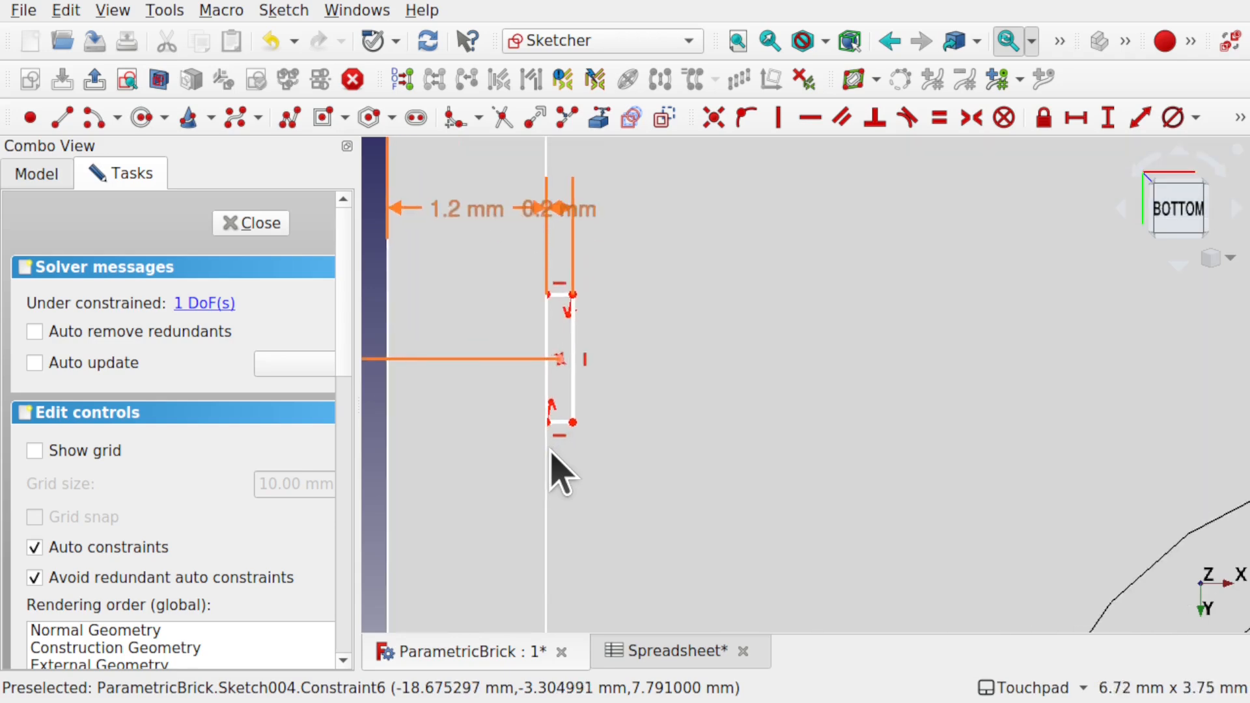
{"action": "left_click", "coordinate": [576, 374]}
{"action": "left_click", "coordinate": [1107, 119]}
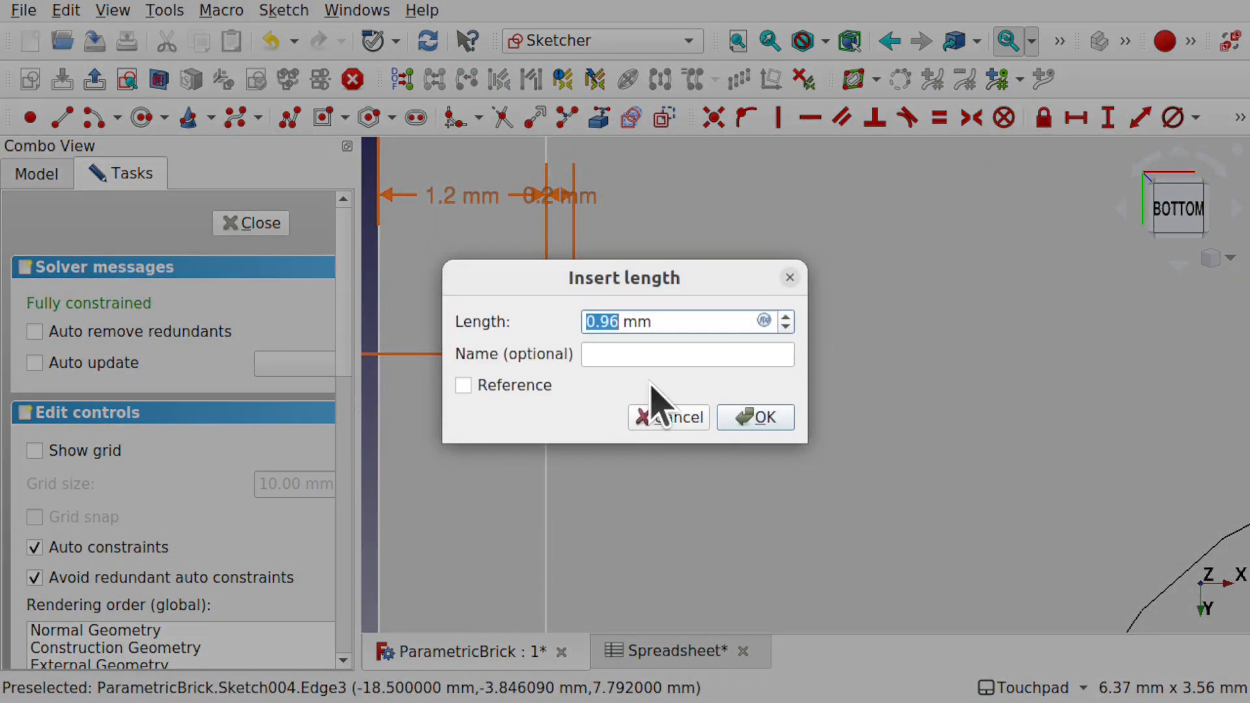
{"action": "left_click", "coordinate": [764, 319]}
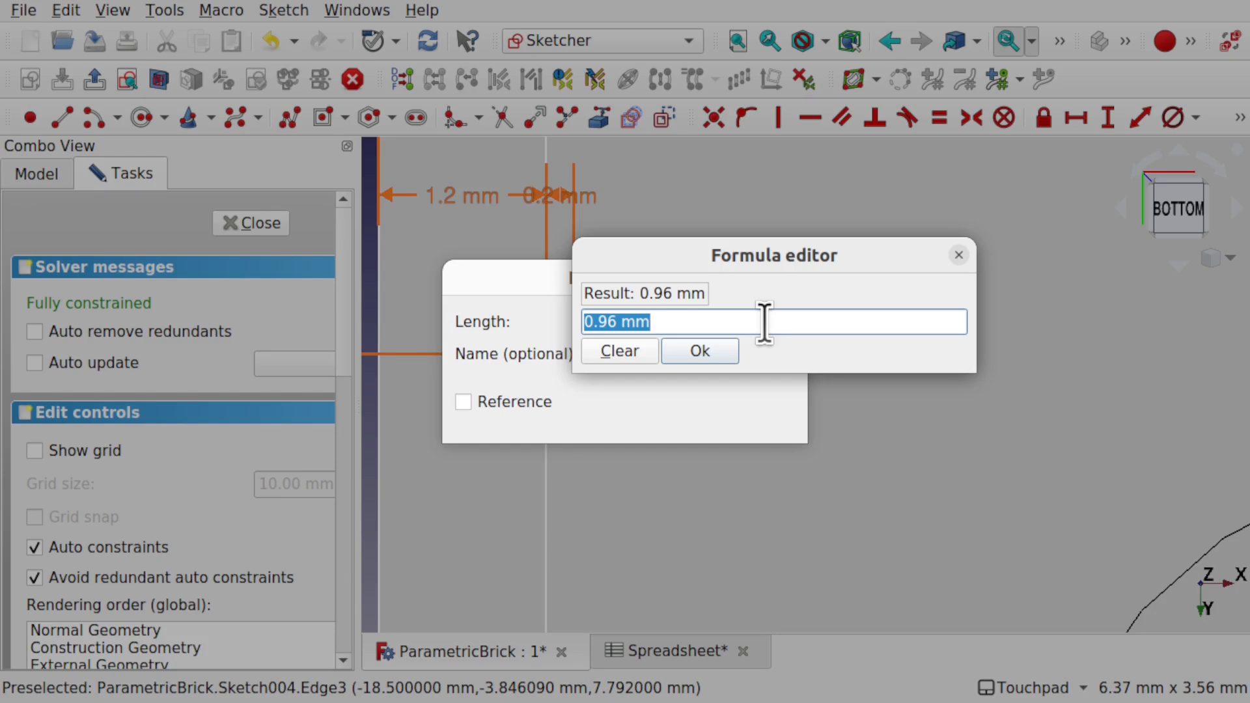
{"action": "type", "text": "spre"}
{"action": "key", "text": "Down"}
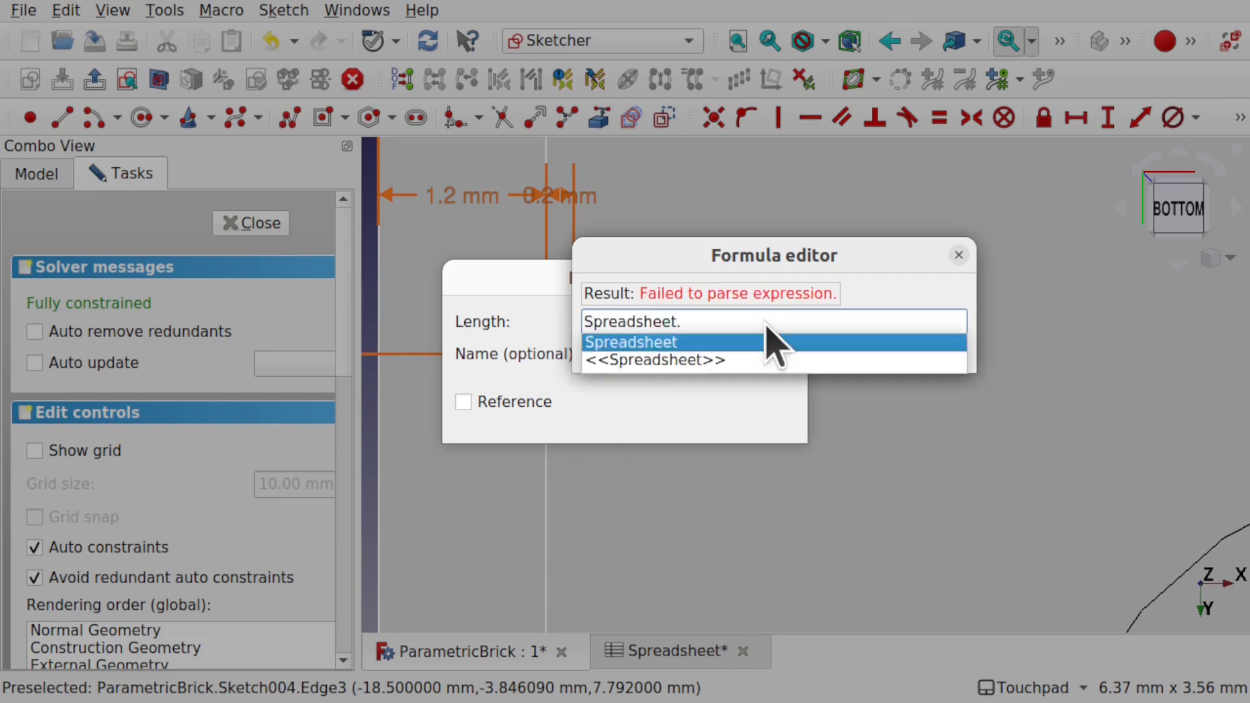
{"action": "type", "text": "nu"}
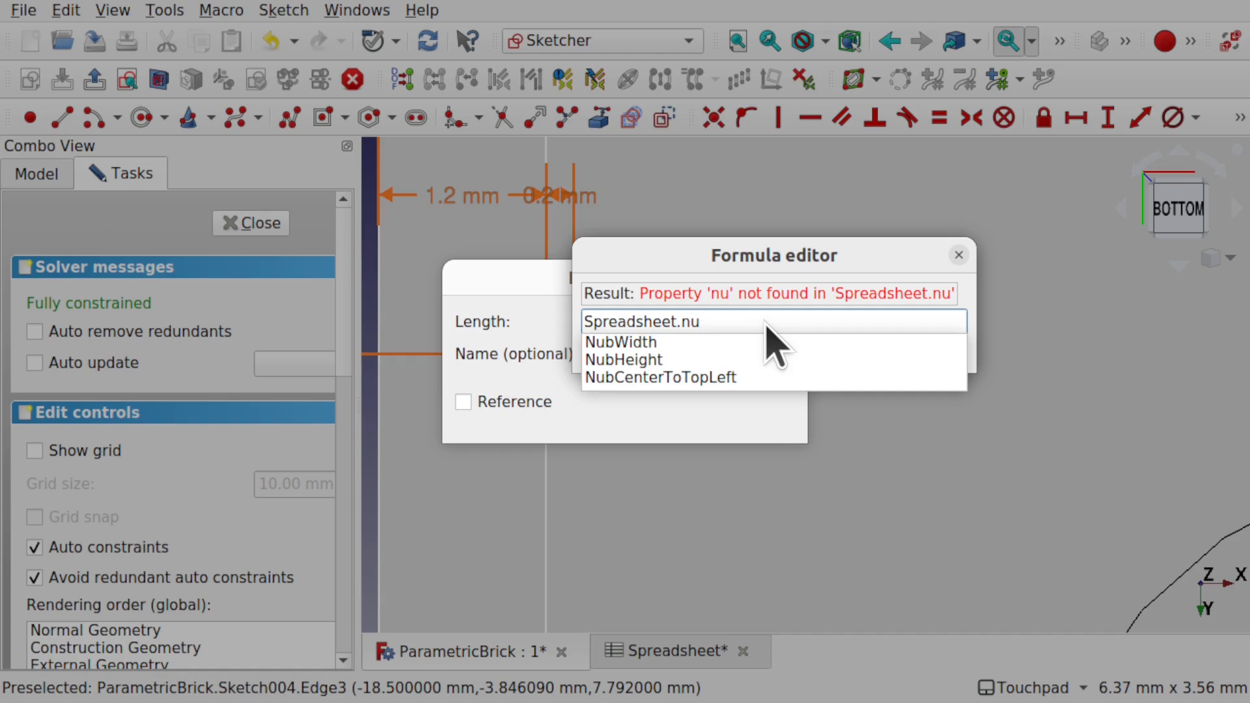
{"action": "key", "text": "Down"}
{"action": "key", "text": "Down"}
{"action": "key", "text": "Up"}
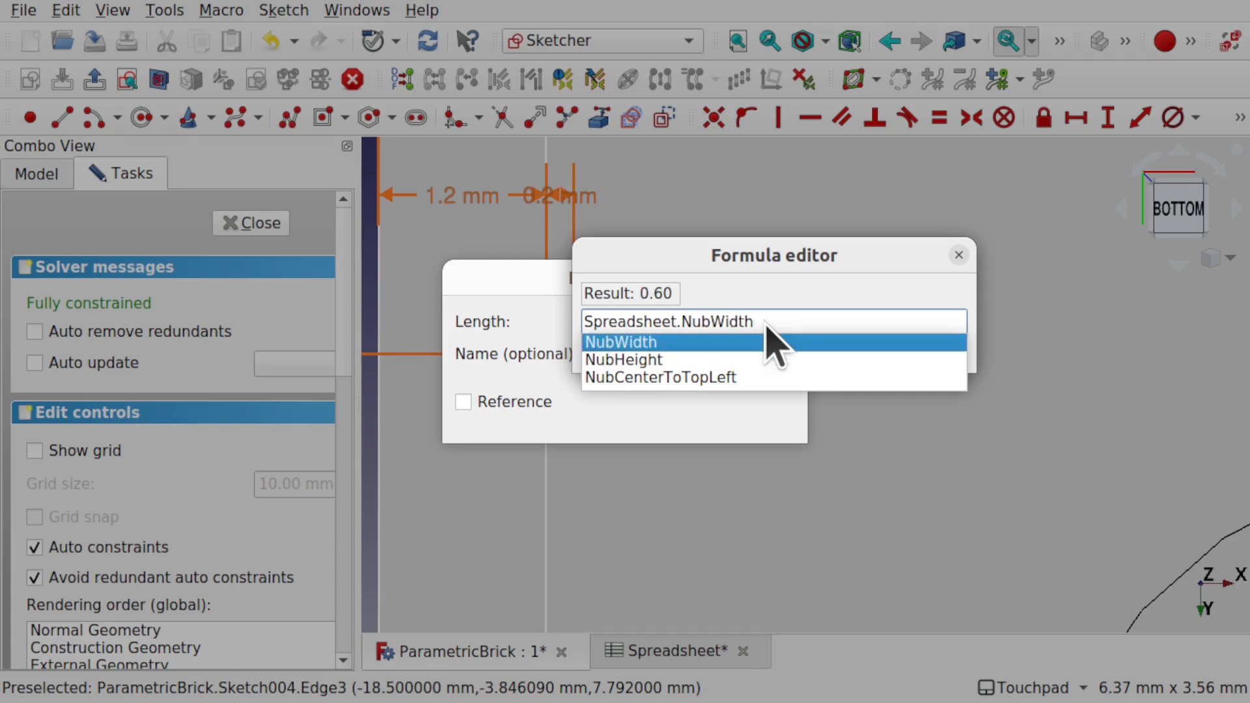
{"action": "key", "text": "Return"}
{"action": "left_click", "coordinate": [706, 354]}
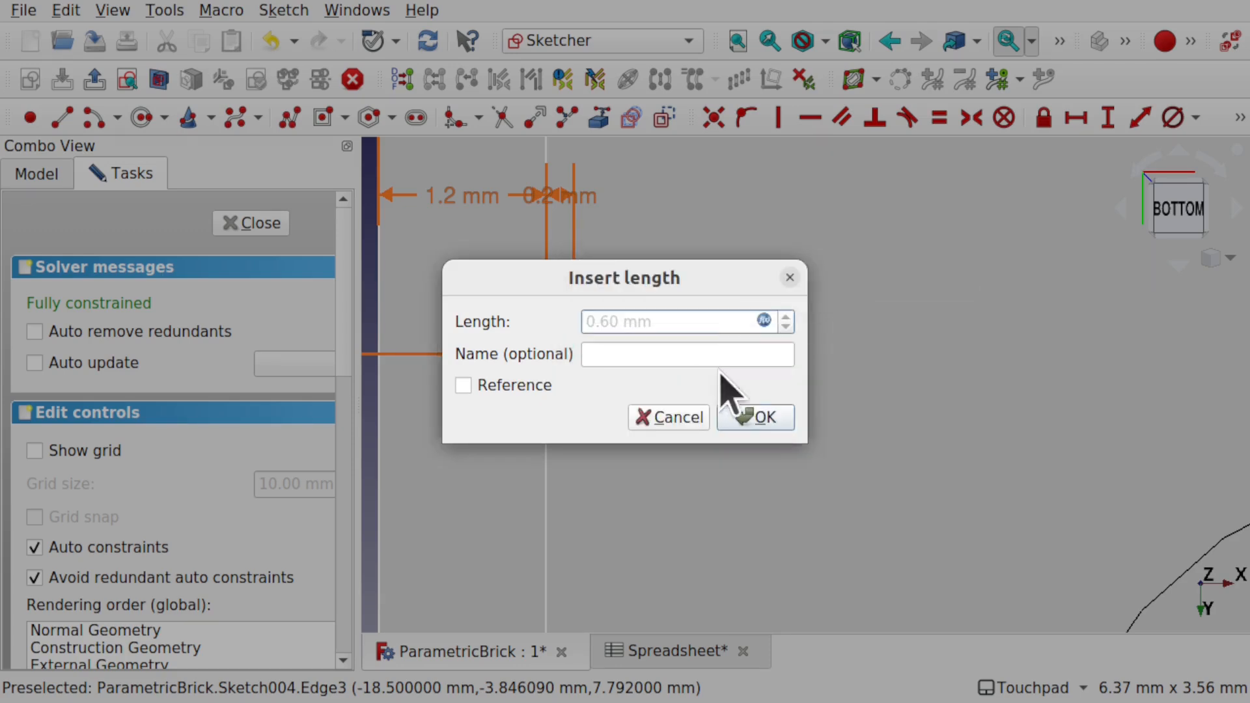
{"action": "left_click", "coordinate": [766, 423]}
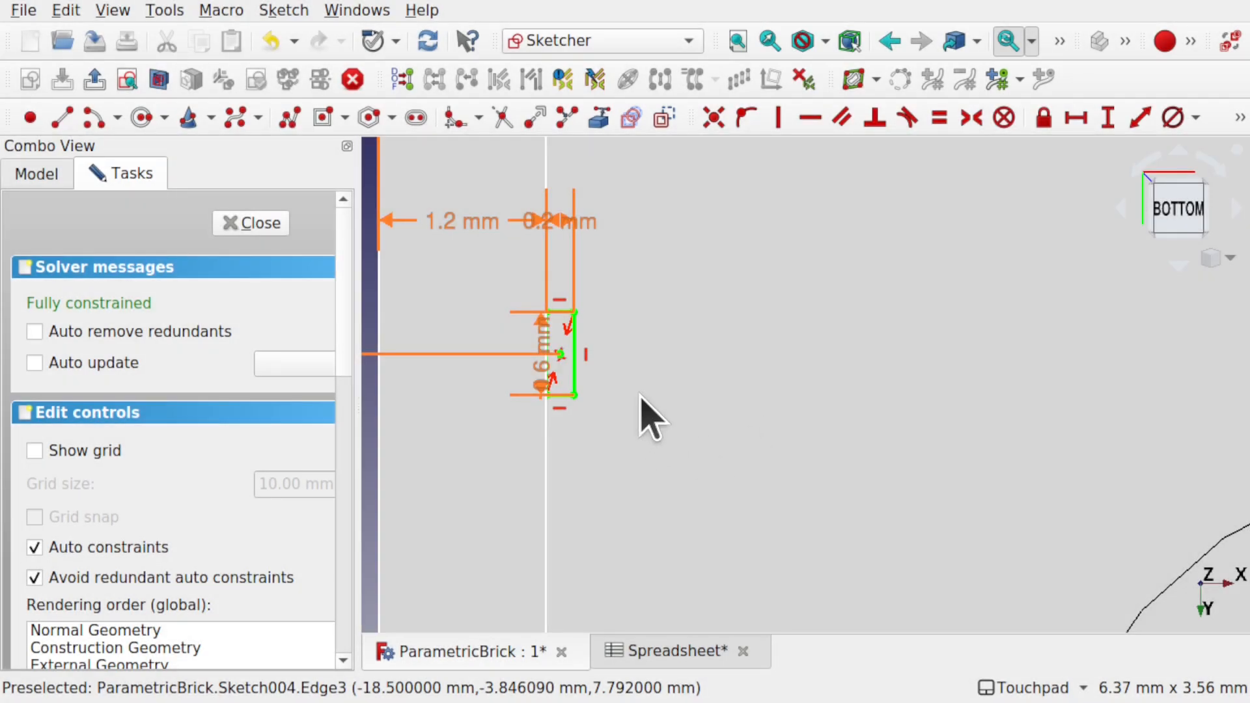
Sketch a second centred rectangle to the right of the nub profile, extending about 0.2 by 0.3 mm from its centre.
{"action": "scroll", "coordinate": [651, 417], "scroll_direction": "down", "scroll_amount": 2}
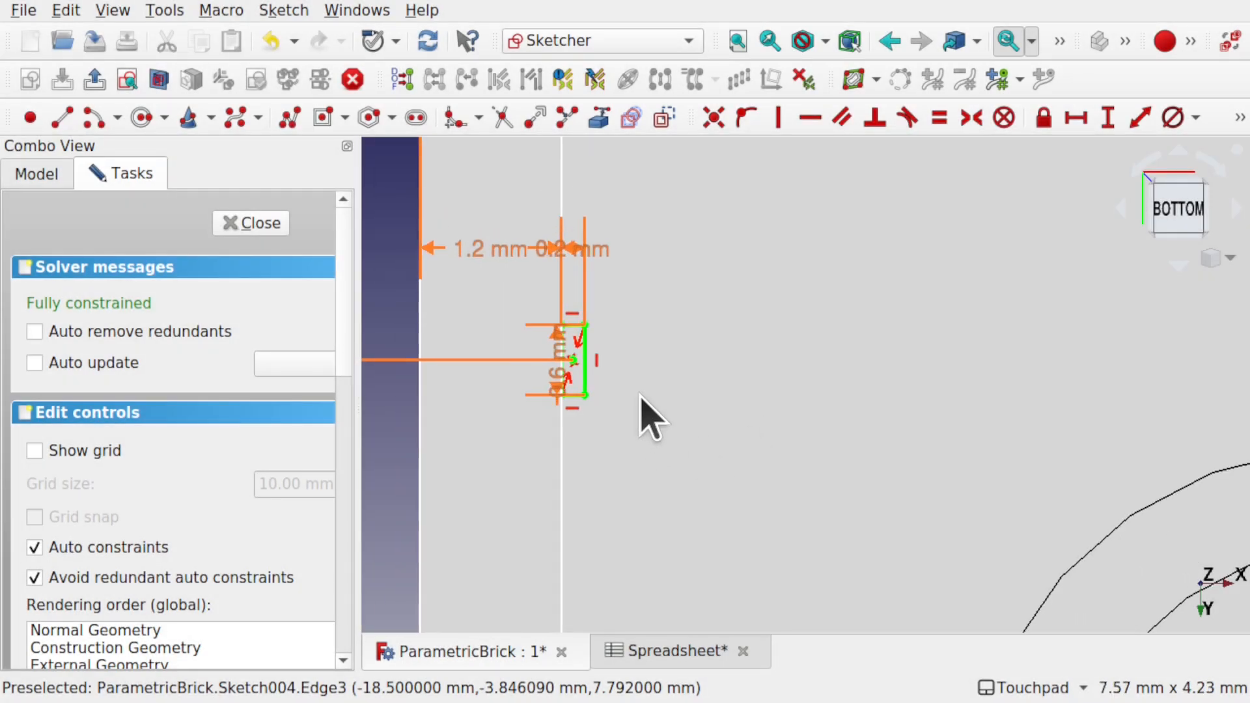
{"action": "left_click", "coordinate": [322, 121]}
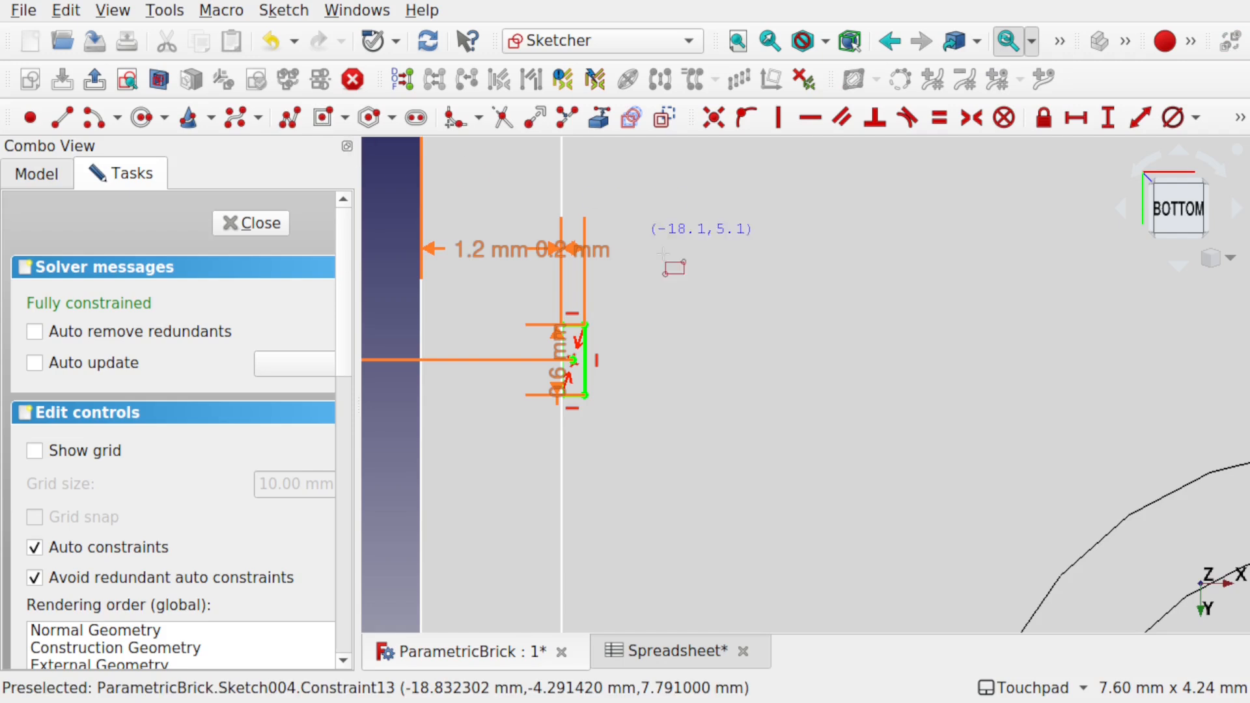
{"action": "left_click", "coordinate": [706, 329]}
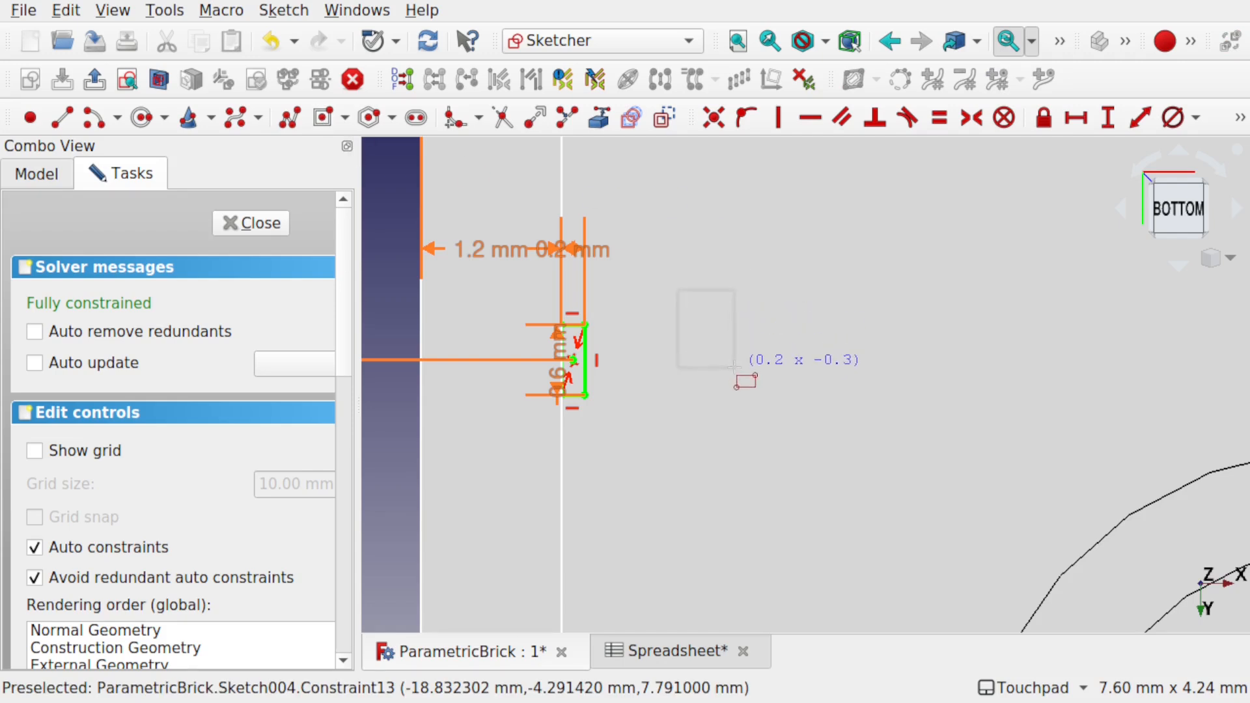
{"action": "left_click", "coordinate": [735, 366]}
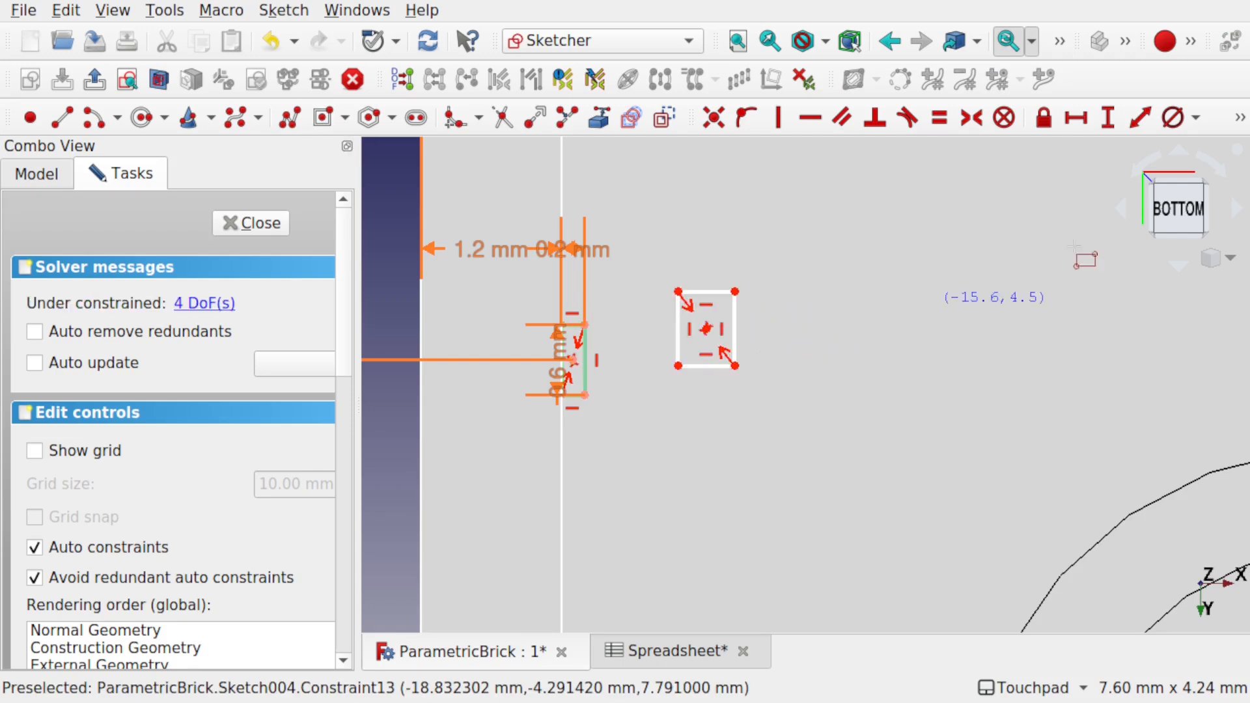
{"action": "right_click", "coordinate": [952, 285]}
Align the second rectangle's upper-left corner horizontally with the nub's upper-right corner and make their facing vertical edges equal.
{"action": "scroll", "coordinate": [648, 368], "scroll_direction": "up", "scroll_amount": 3}
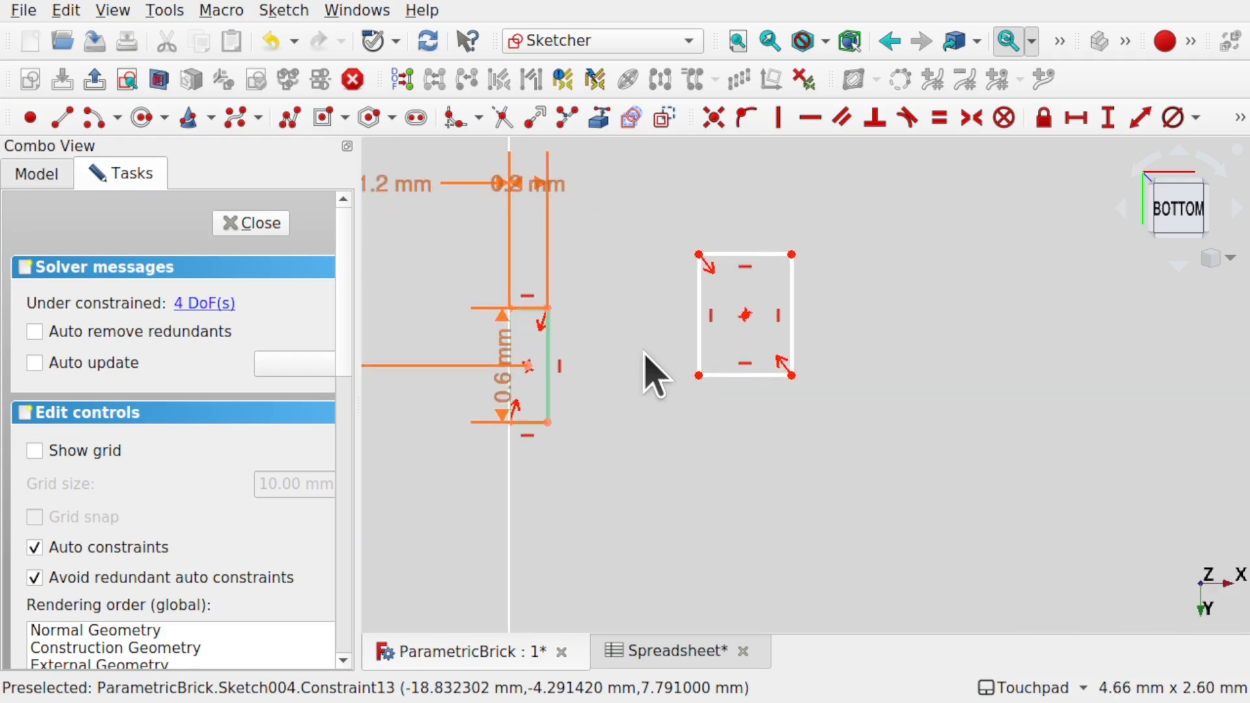
{"action": "left_click", "coordinate": [548, 308]}
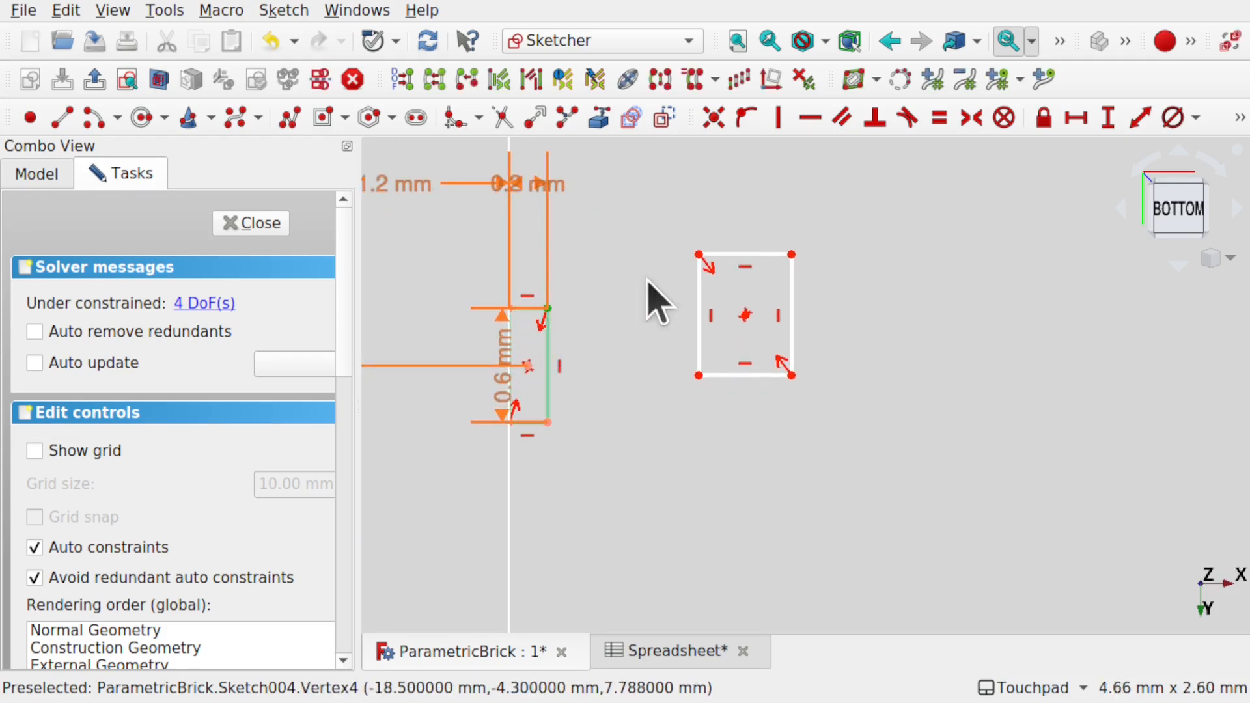
{"action": "left_click", "coordinate": [698, 254]}
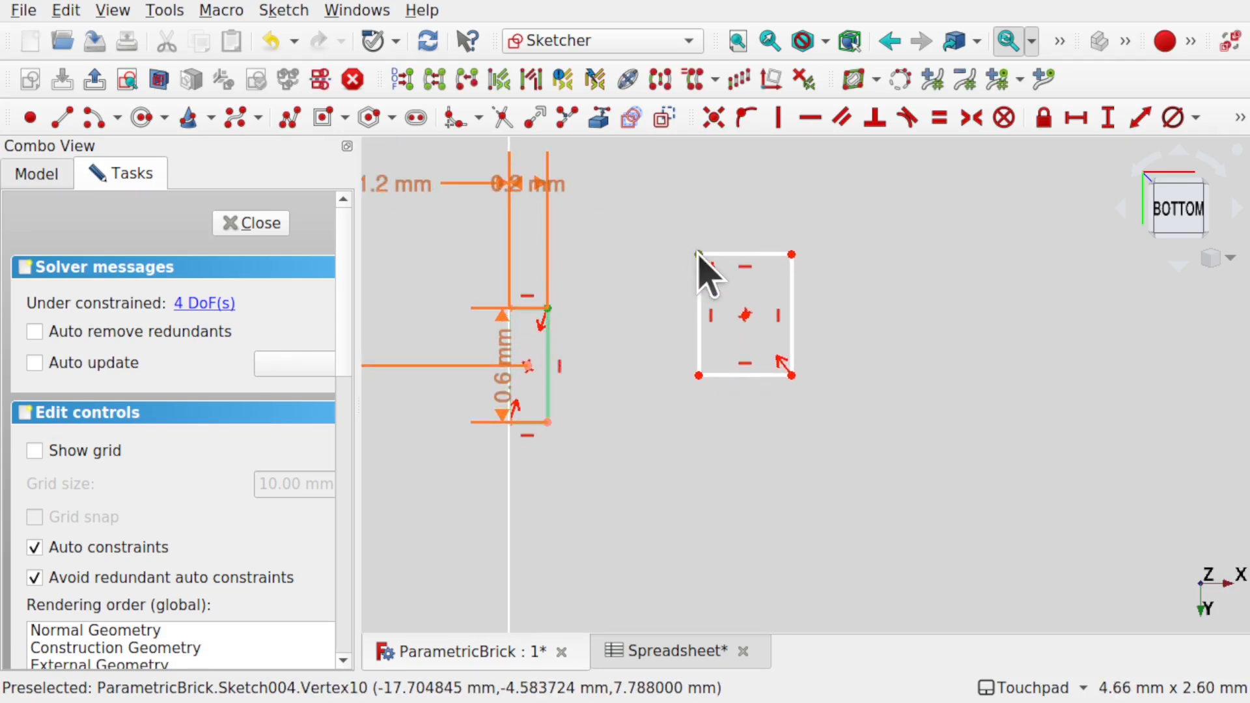
{"action": "left_click", "coordinate": [811, 119]}
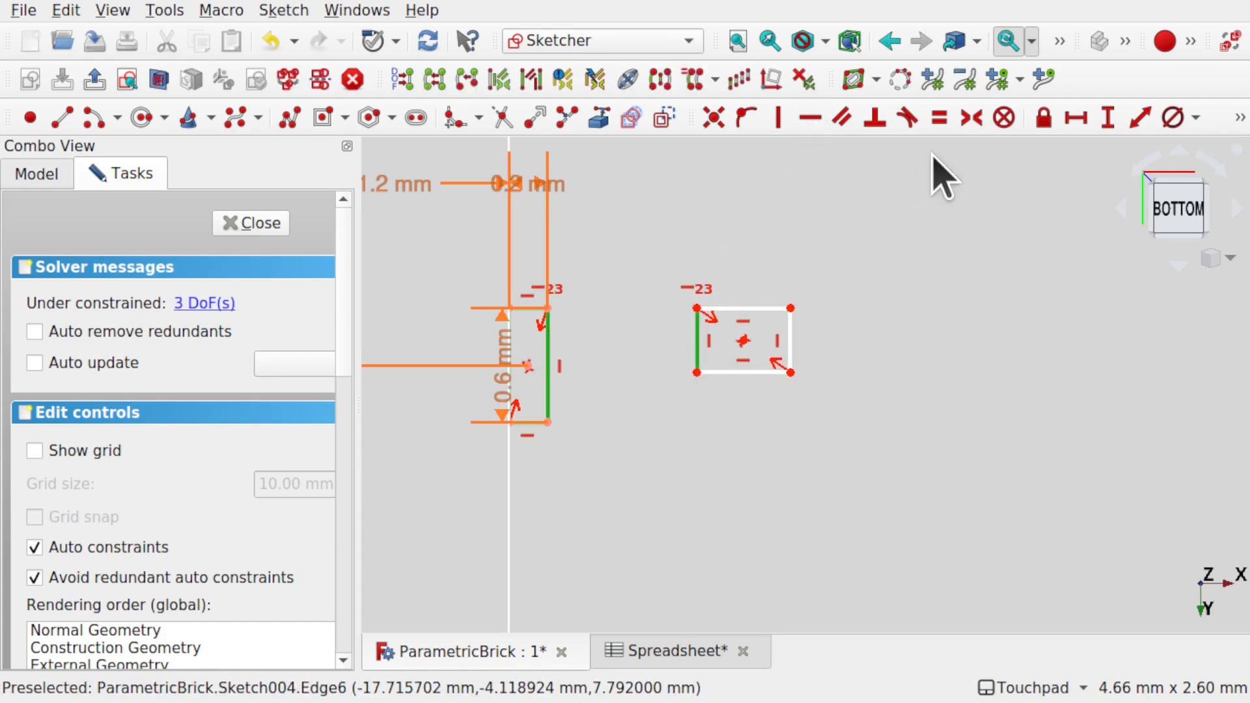
{"action": "left_click", "coordinate": [941, 118]}
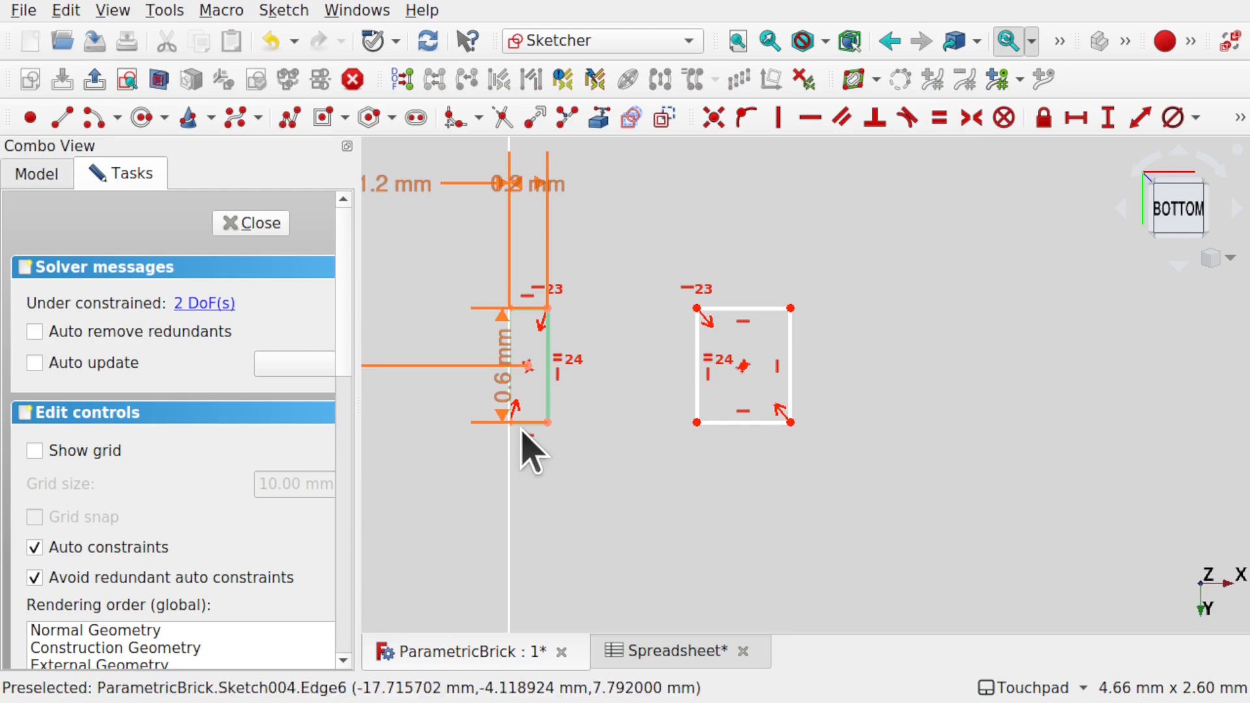
Move the nub's vertical dimension to its right side and make the lower edges of both rectangles equal in length.
{"action": "left_click_drag", "start_coordinate": [510, 361], "coordinate": [586, 385]}
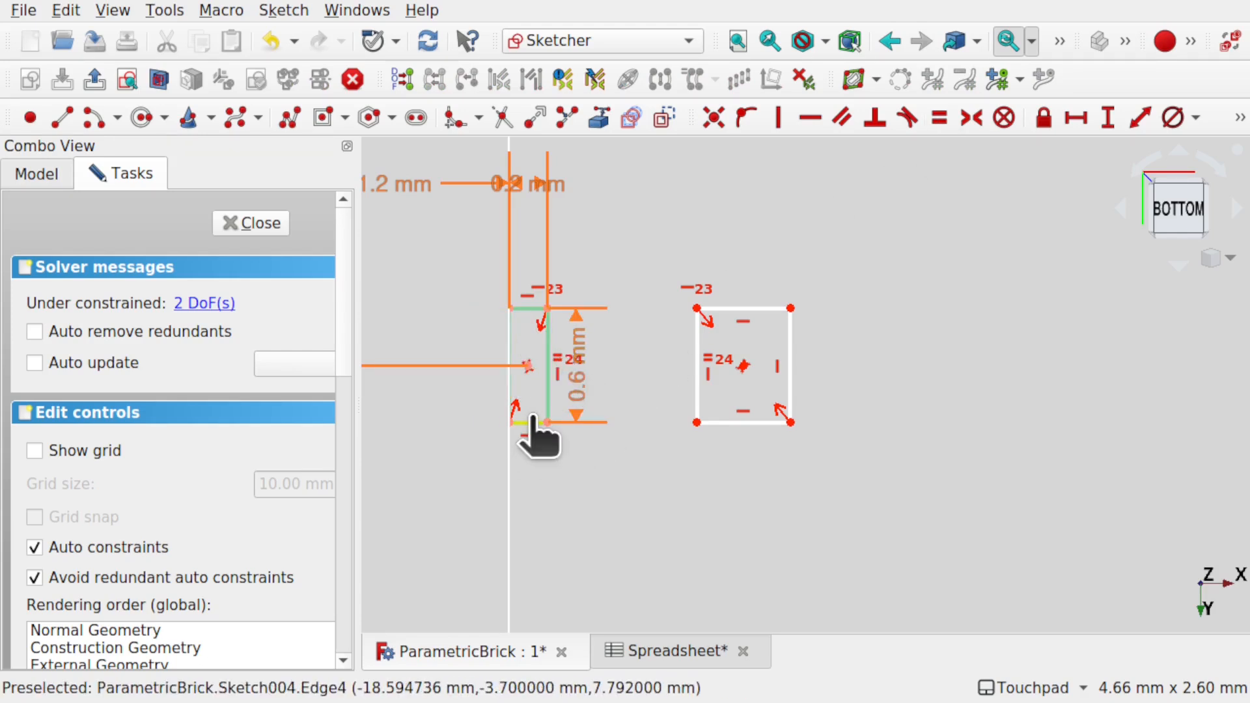
{"action": "left_click", "coordinate": [533, 421]}
{"action": "left_click", "coordinate": [722, 423]}
{"action": "left_click", "coordinate": [939, 118]}
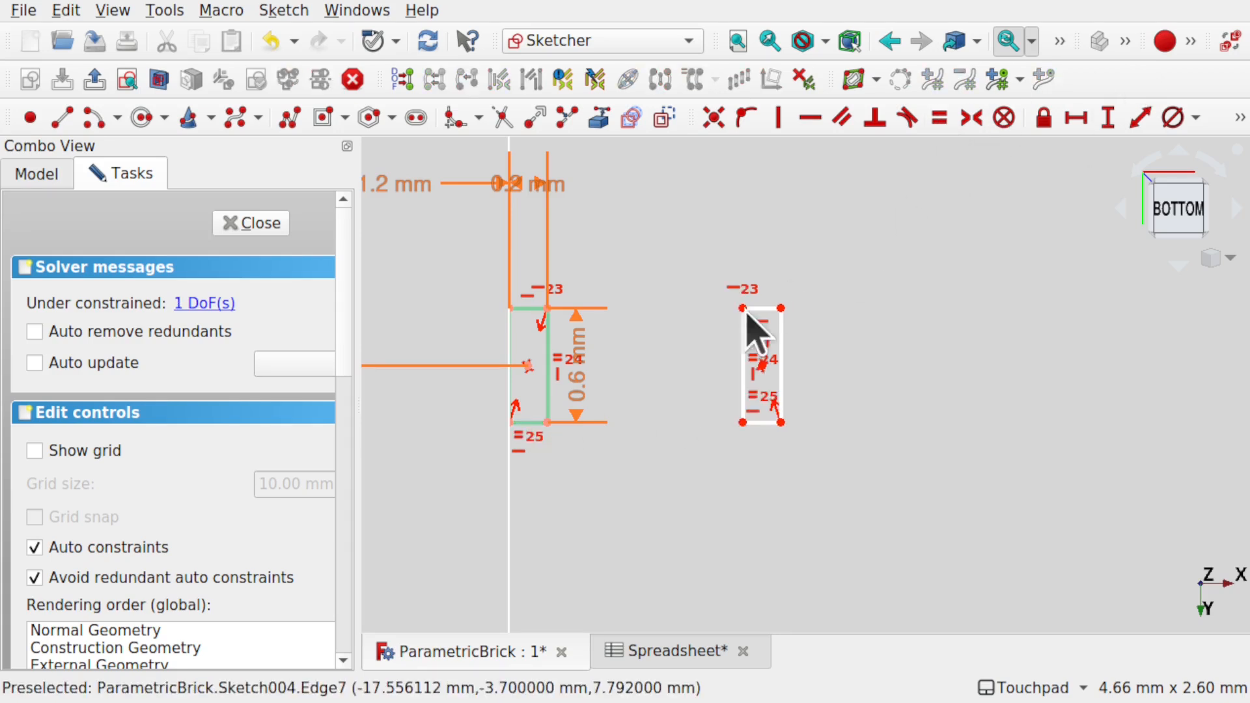
Import the brick's outer upper-right corner point into the sketch as external geometry.
{"action": "scroll", "coordinate": [843, 349], "scroll_direction": "down", "scroll_amount": 5}
{"action": "scroll", "coordinate": [846, 351], "scroll_direction": "up", "scroll_amount": 3}
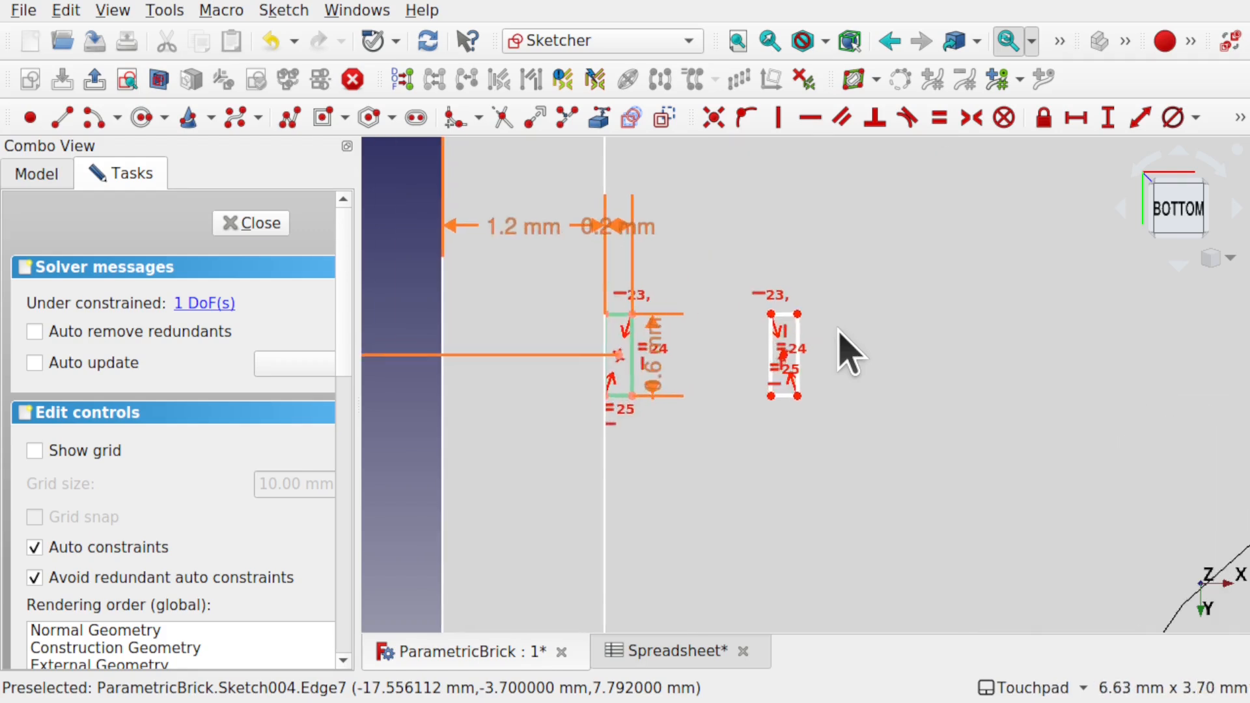
{"action": "scroll", "coordinate": [847, 351], "scroll_direction": "up", "scroll_amount": 1}
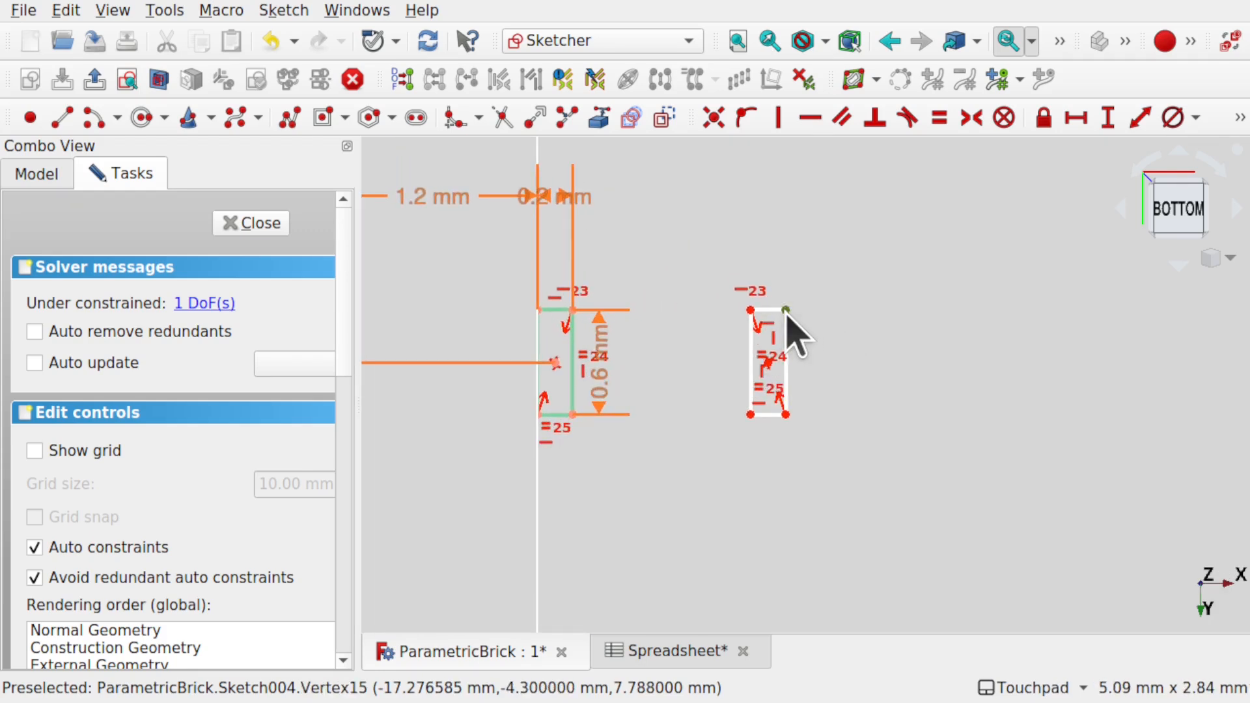
{"action": "scroll", "coordinate": [939, 334], "scroll_direction": "down", "scroll_amount": 7}
{"action": "mouse_move", "coordinate": [1102, 319]}
{"action": "middle_mouse_down"}
{"action": "mouse_move", "coordinate": [1063, 346]}
{"action": "mouse_move", "coordinate": [624, 449]}
{"action": "middle_mouse_up"}
{"action": "middle_click_drag", "start_coordinate": [1116, 376], "coordinate": [574, 437]}
{"action": "middle_click_drag", "start_coordinate": [1046, 491], "coordinate": [675, 463]}
{"action": "middle_click_drag", "start_coordinate": [1087, 470], "coordinate": [801, 449]}
{"action": "left_click", "coordinate": [600, 121]}
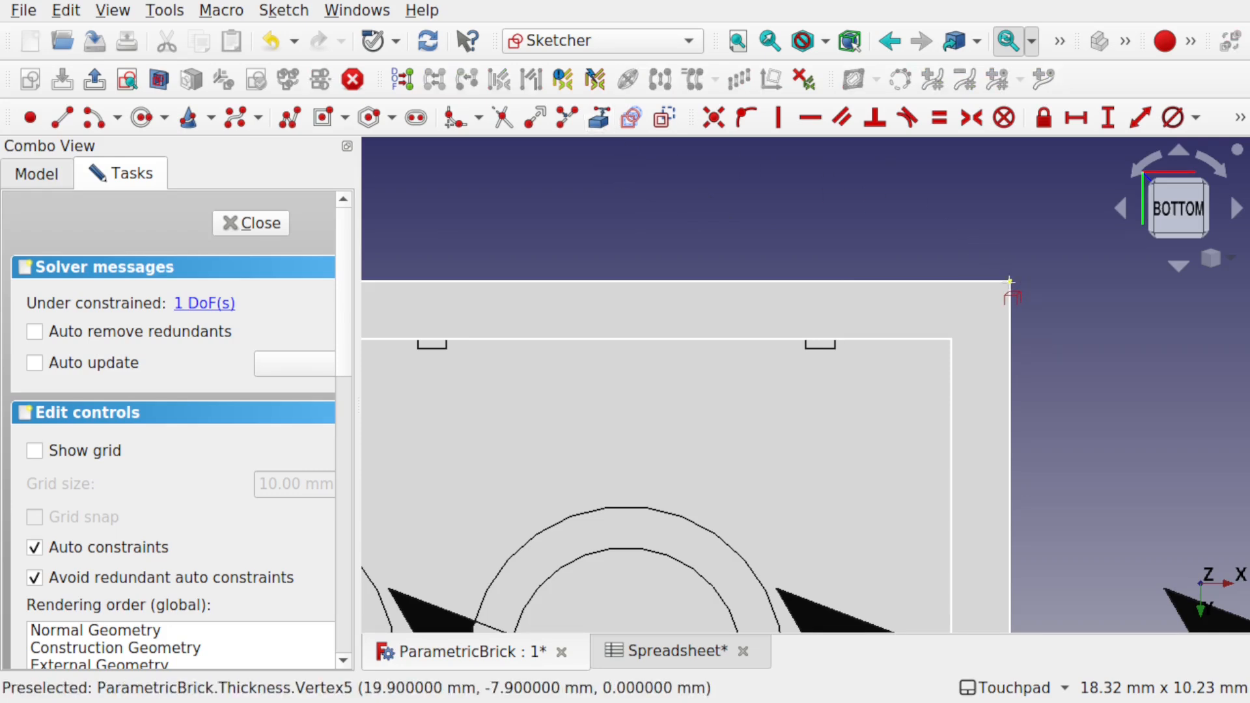
{"action": "scroll", "coordinate": [807, 358], "scroll_direction": "down", "scroll_amount": 3}
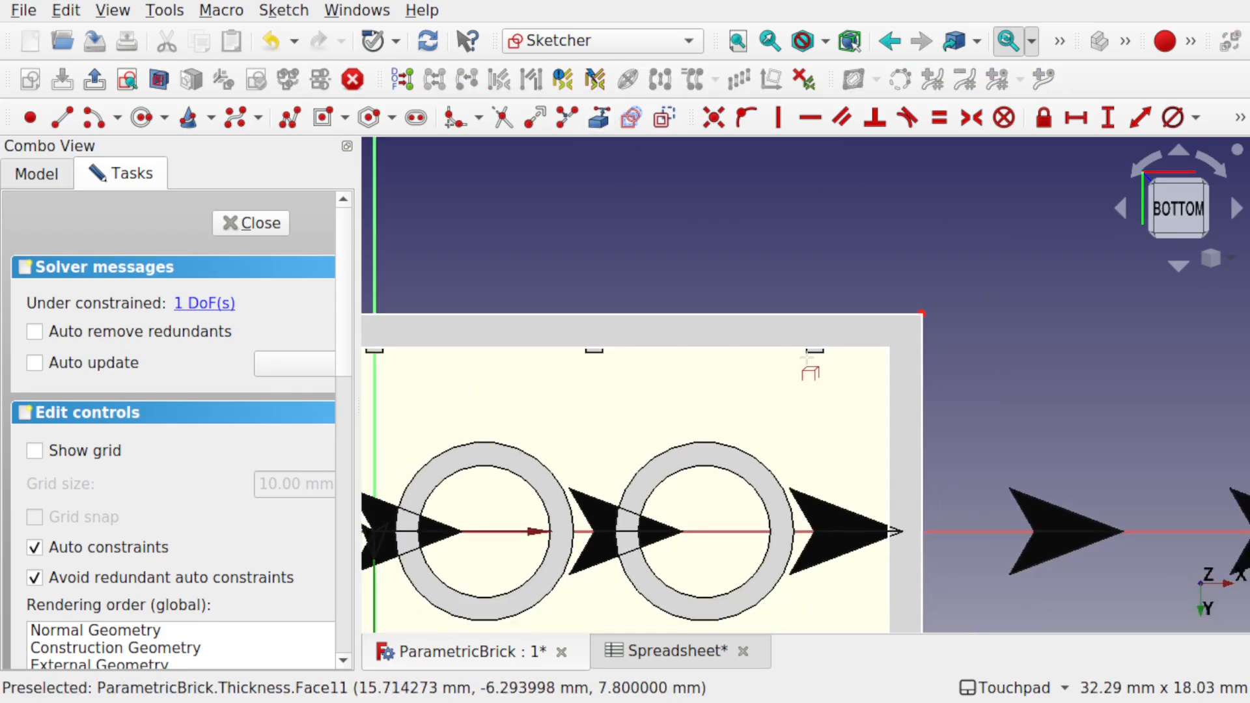
{"action": "middle_click_drag", "start_coordinate": [807, 358], "coordinate": [1135, 322]}
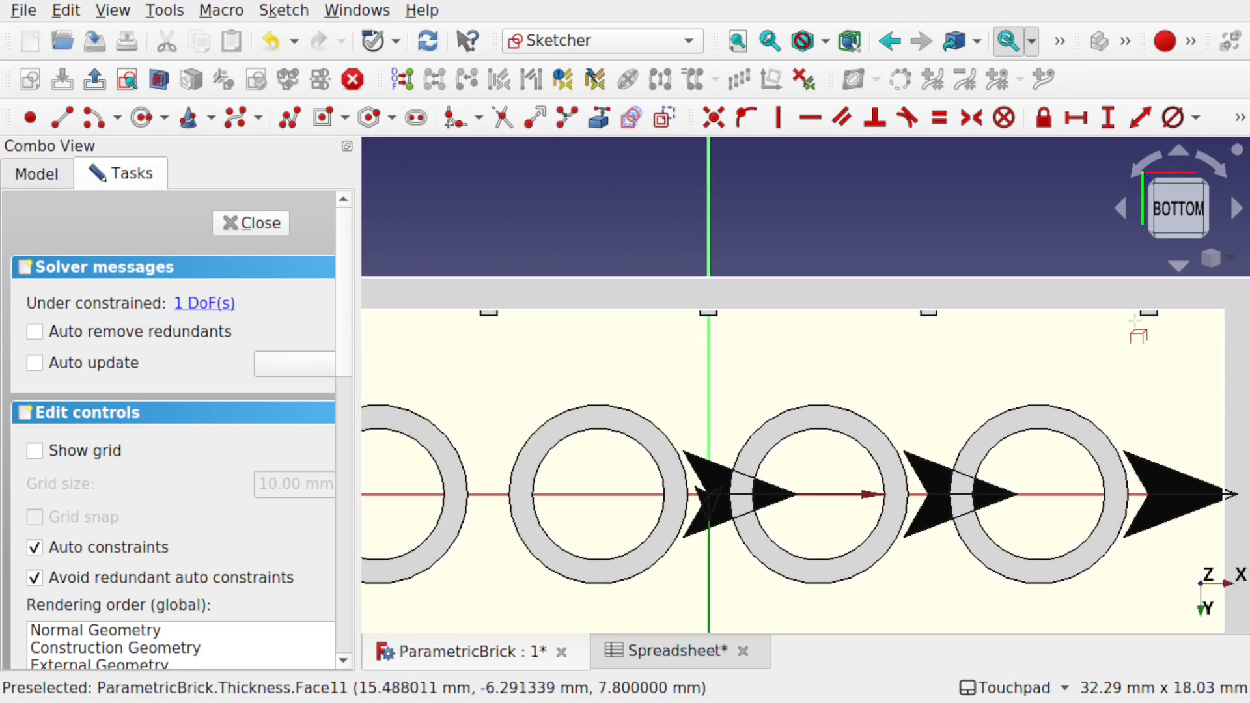
{"action": "scroll", "coordinate": [1136, 323], "scroll_direction": "down", "scroll_amount": 2}
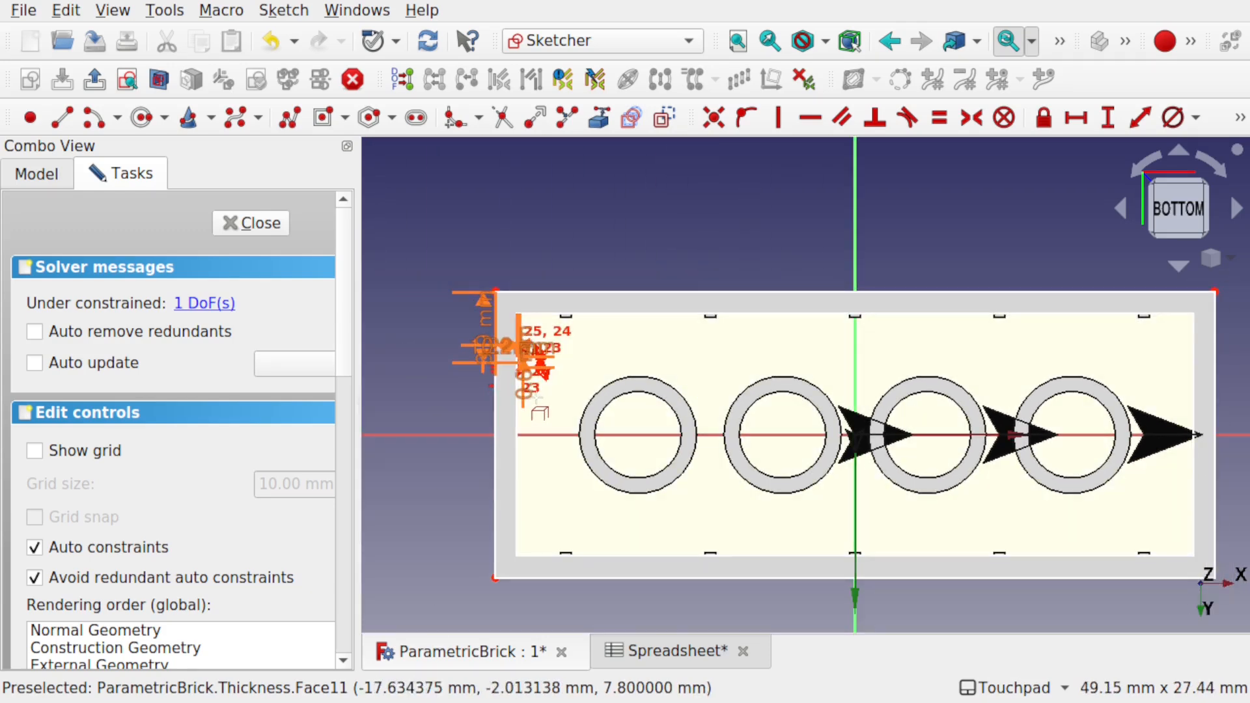
Constrain the horizontal distance from the second rectangle's upper-right corner to the imported outer corner point to Spreadsheet.Wall.
{"action": "scroll", "coordinate": [541, 384], "scroll_direction": "up", "scroll_amount": 8}
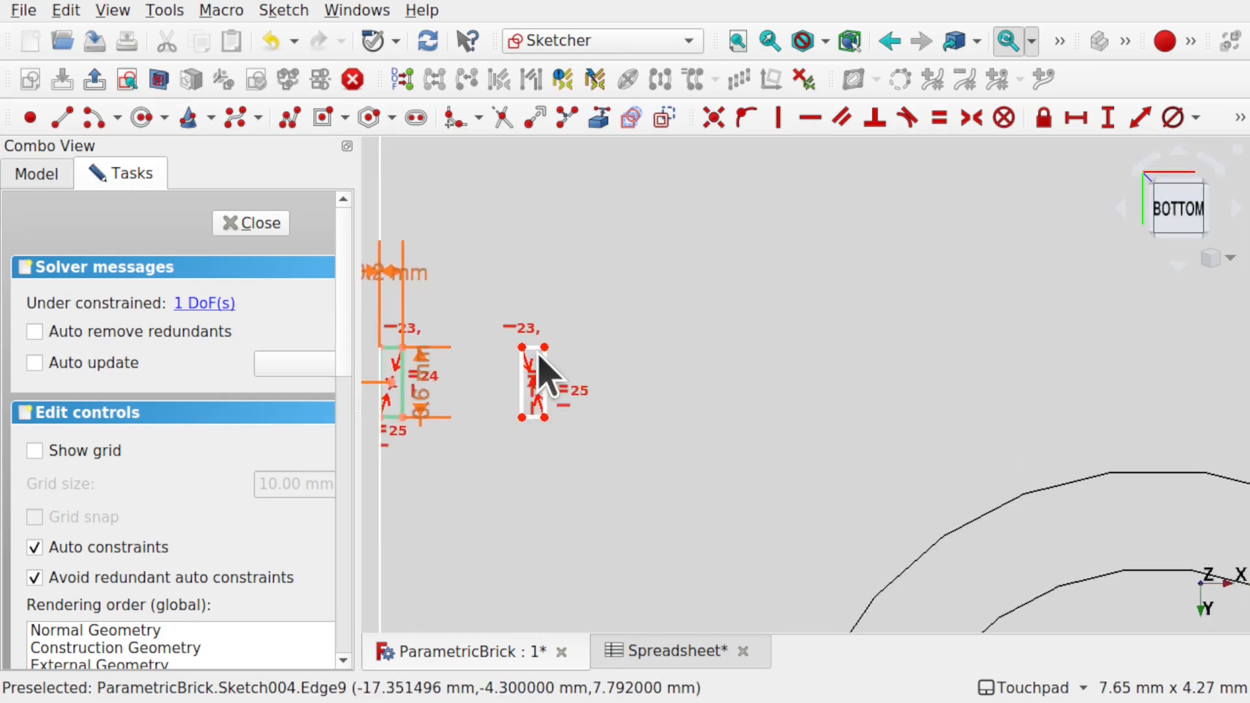
{"action": "left_click", "coordinate": [545, 348]}
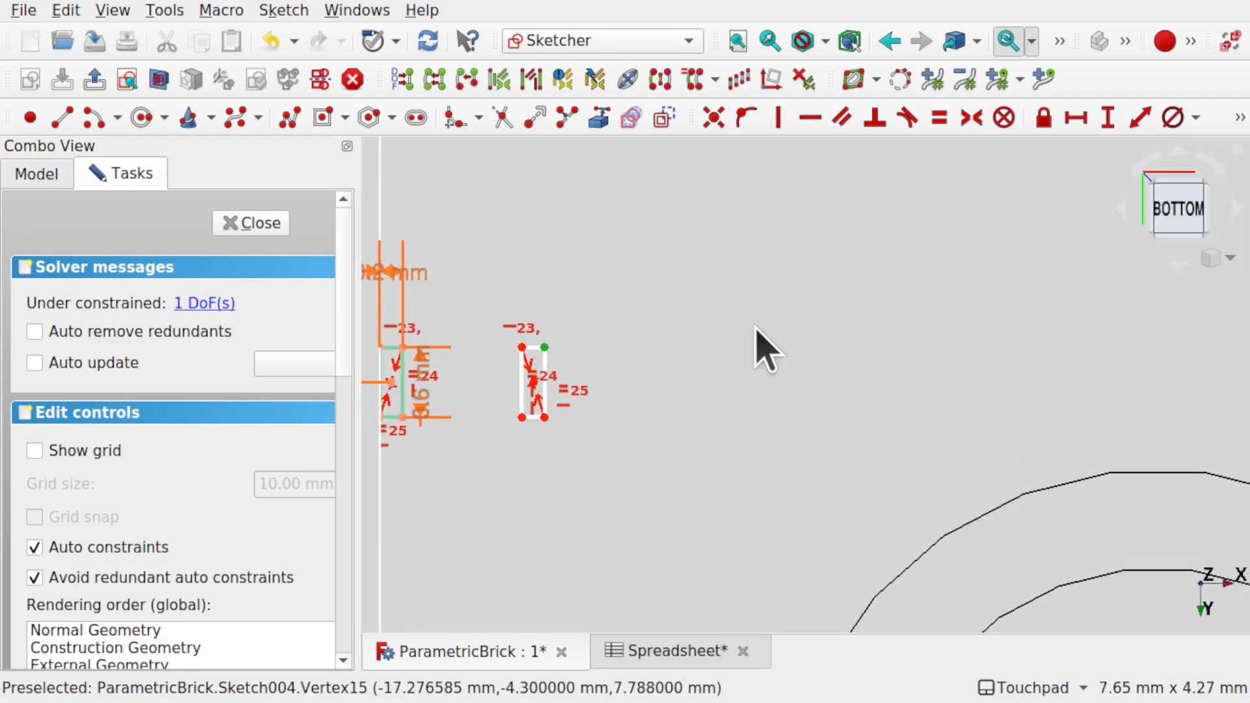
{"action": "scroll", "coordinate": [755, 326], "scroll_direction": "down", "scroll_amount": 4}
{"action": "middle_click_drag", "start_coordinate": [1002, 323], "coordinate": [366, 425], "text": "shift"}
{"action": "middle_click_drag", "start_coordinate": [1018, 424], "coordinate": [340, 468], "text": "shift"}
{"action": "mouse_move", "coordinate": [980, 453]}
{"action": "middle_mouse_down", "text": "shift"}
{"action": "mouse_move", "coordinate": [696, 435]}
{"action": "mouse_move", "coordinate": [408, 452]}
{"action": "middle_mouse_up", "text": "shift"}
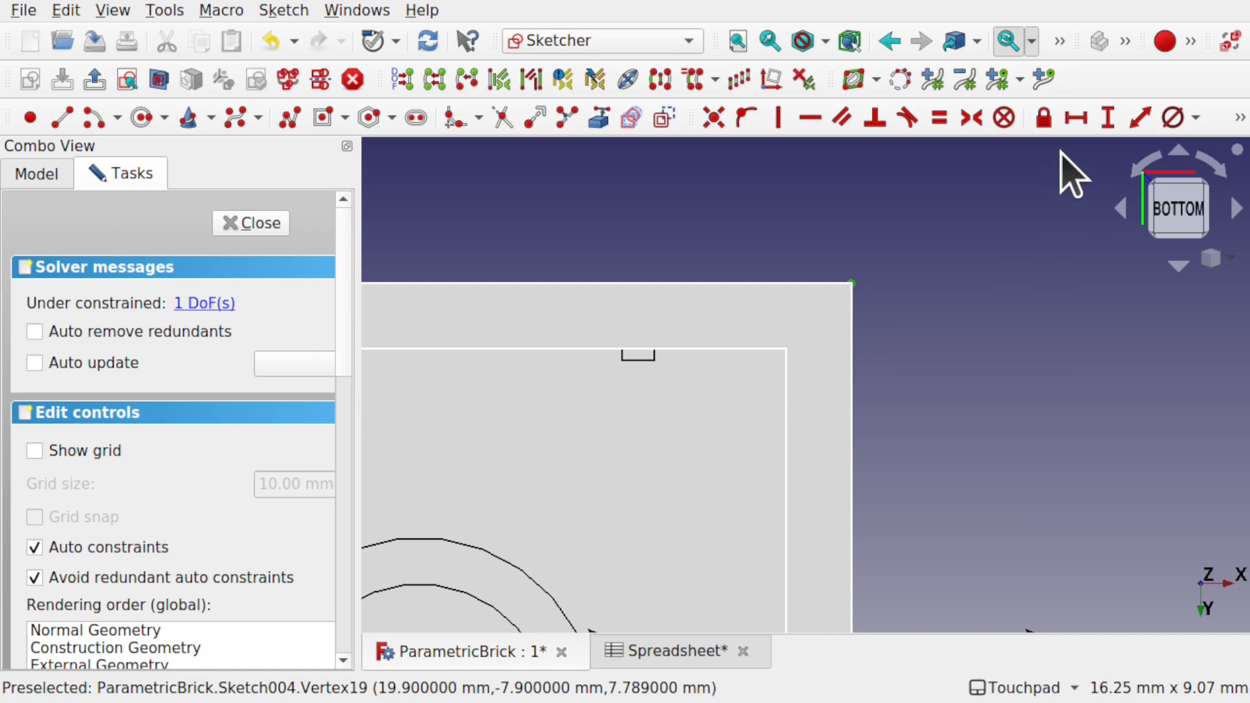
{"action": "left_click", "coordinate": [1076, 119]}
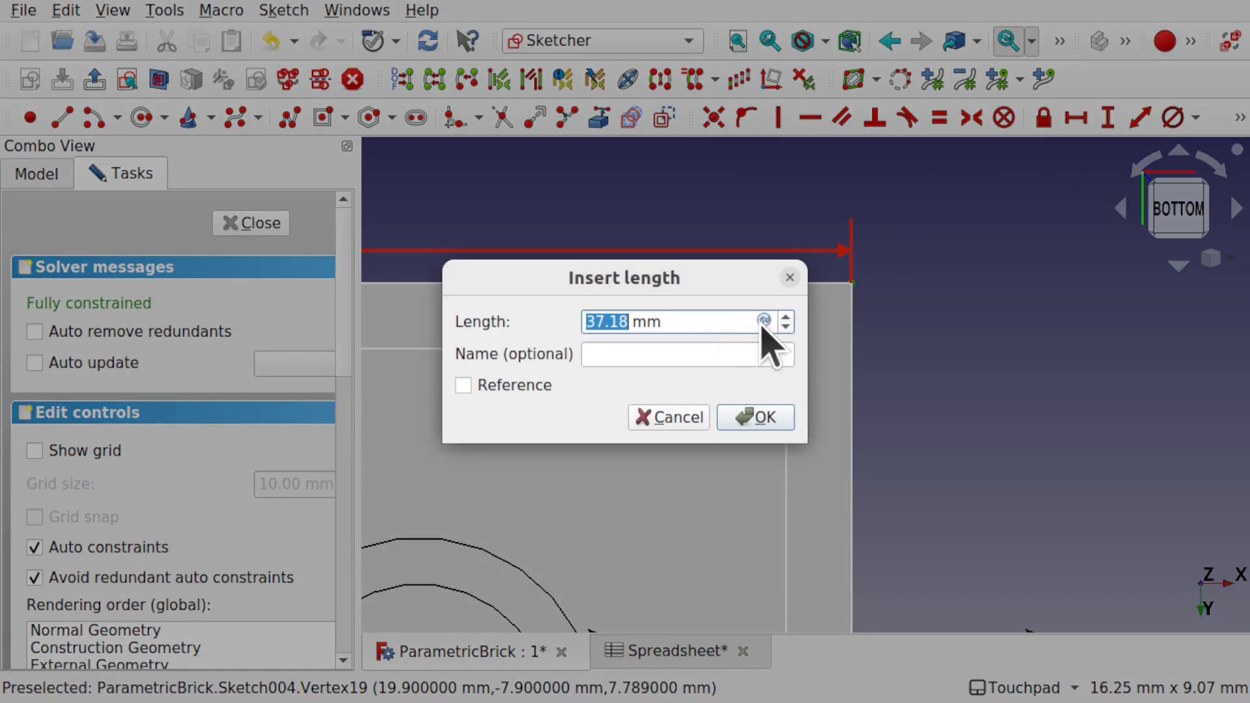
{"action": "left_click", "coordinate": [764, 321]}
{"action": "type", "text": "spr"}
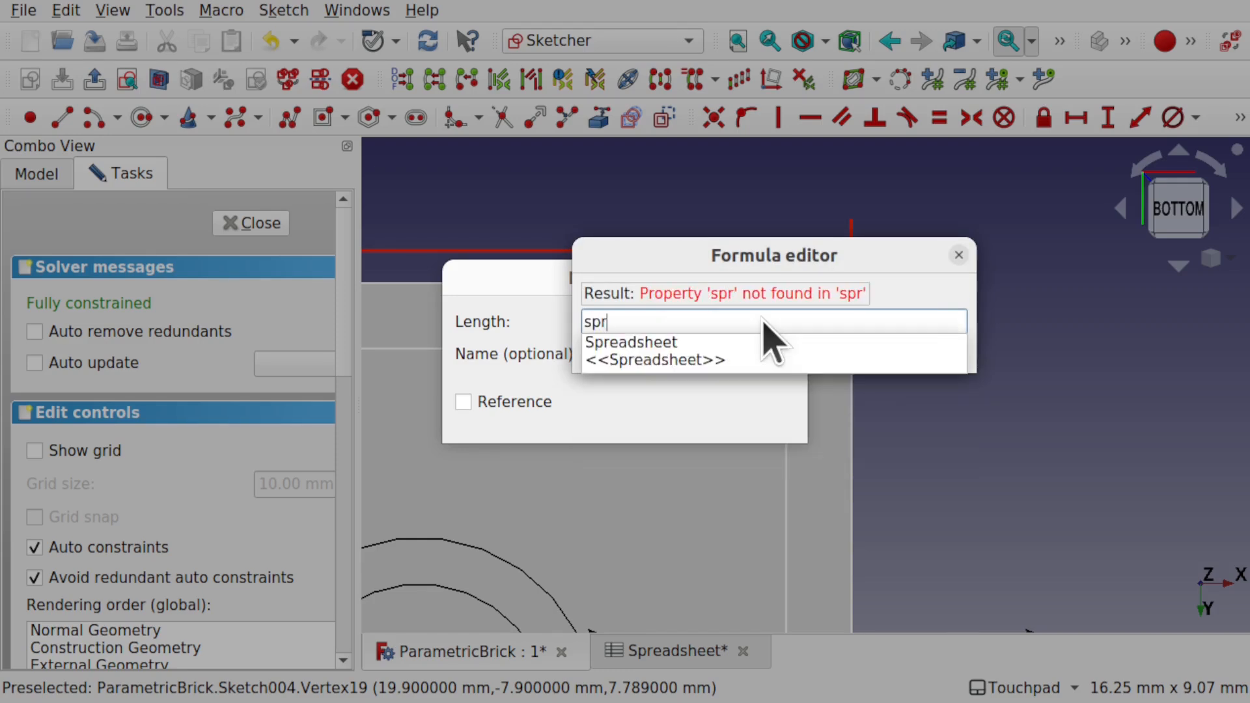
{"action": "left_click", "coordinate": [770, 342]}
{"action": "type", "text": "wa"}
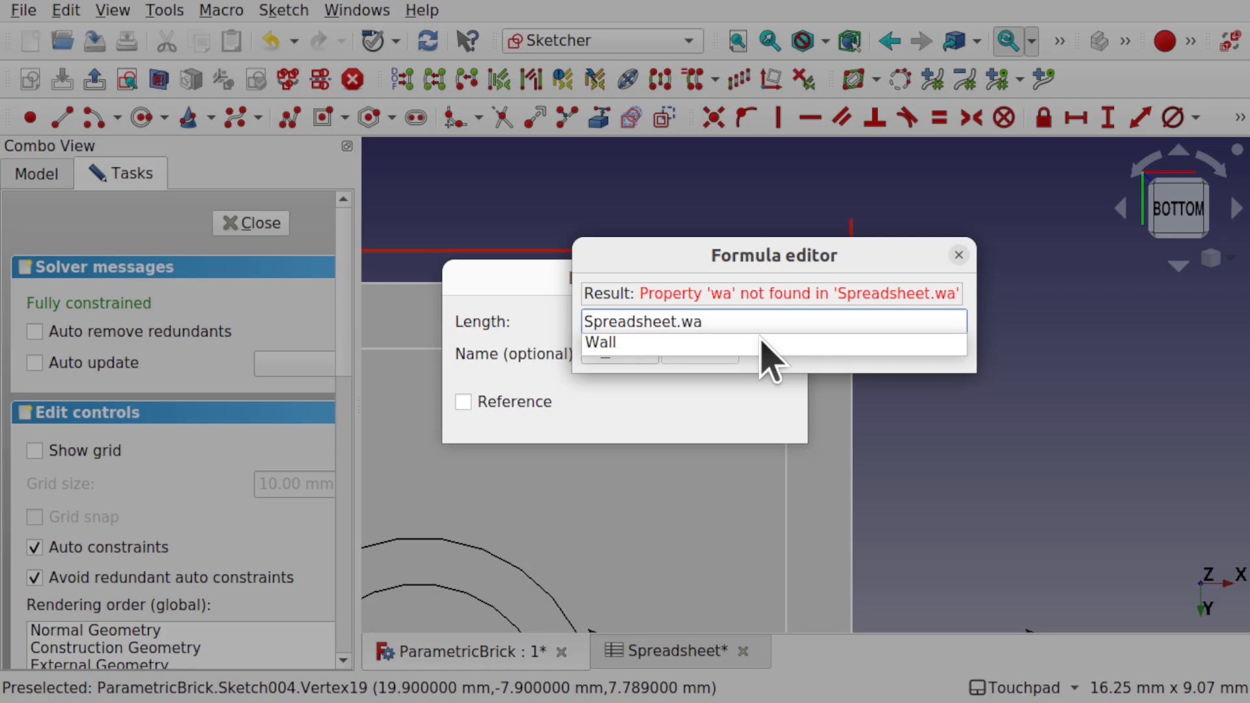
{"action": "left_click", "coordinate": [765, 342]}
{"action": "left_click", "coordinate": [713, 348]}
{"action": "left_click", "coordinate": [761, 411]}
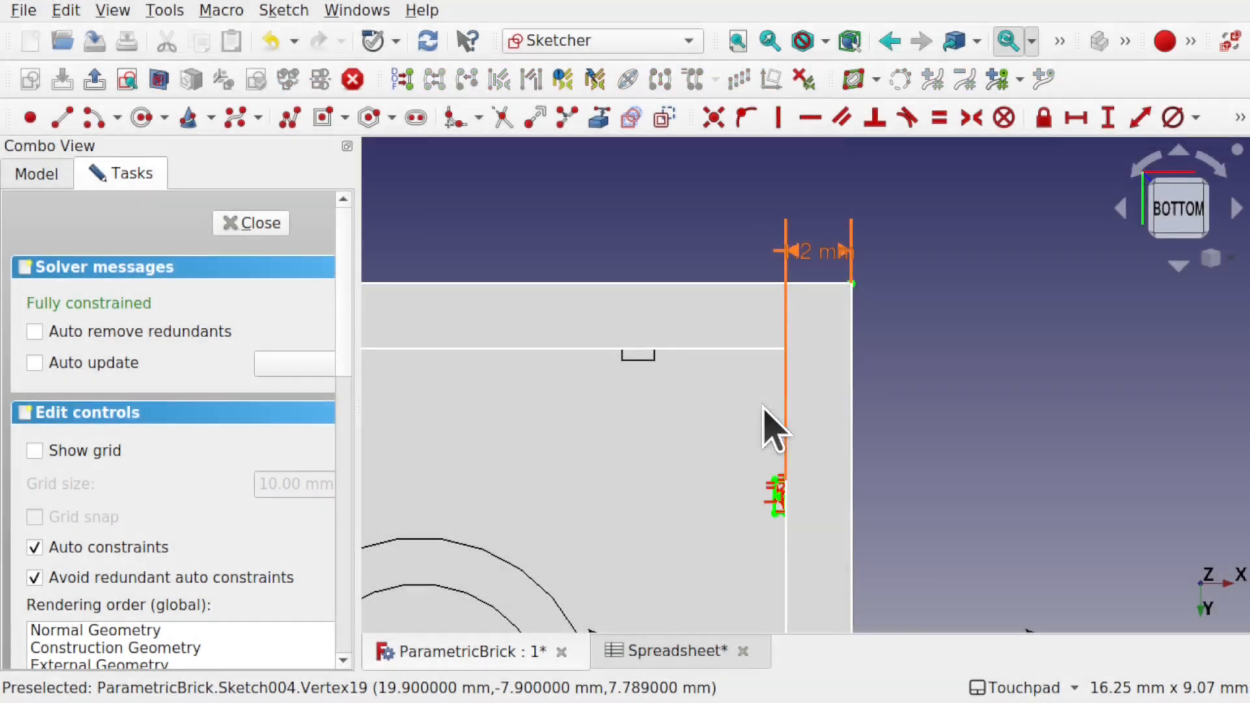
Close the sketch with the two end-wall nub profiles and switch to the Part workbench.
{"action": "scroll", "coordinate": [789, 505], "scroll_direction": "up", "scroll_amount": 5}
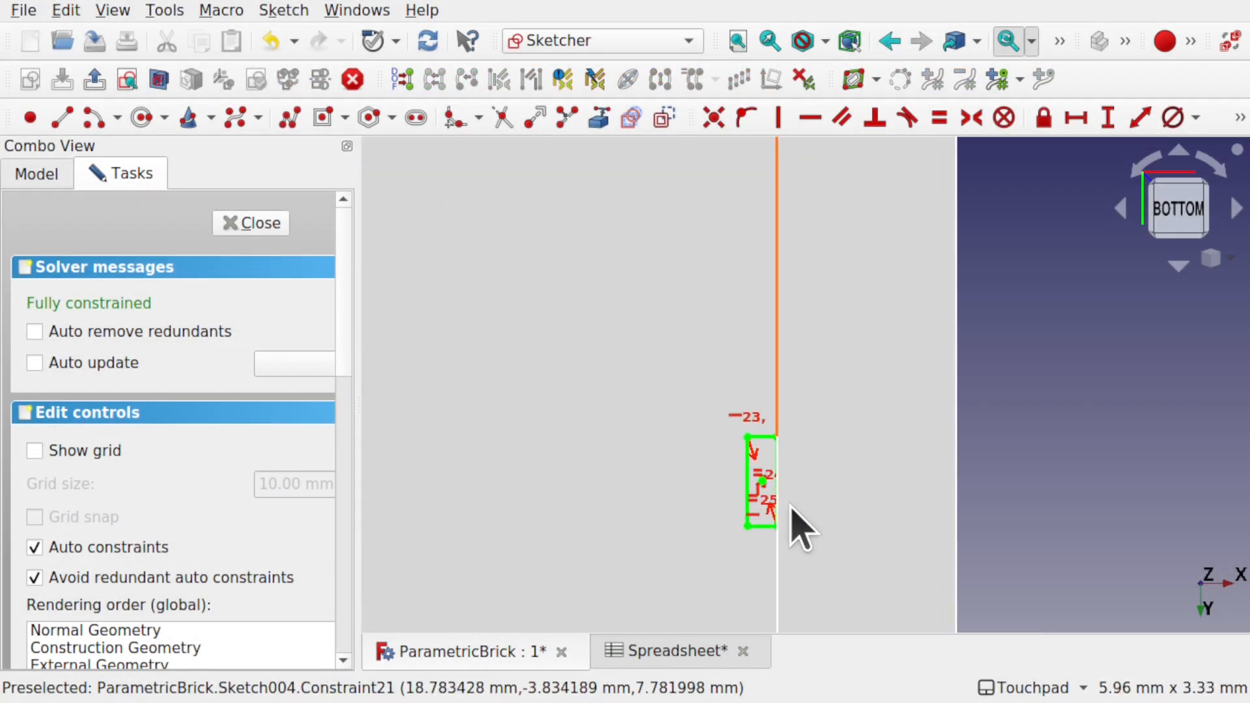
{"action": "scroll", "coordinate": [800, 527], "scroll_direction": "up", "scroll_amount": 1}
{"action": "scroll", "coordinate": [645, 511], "scroll_direction": "down", "scroll_amount": 2}
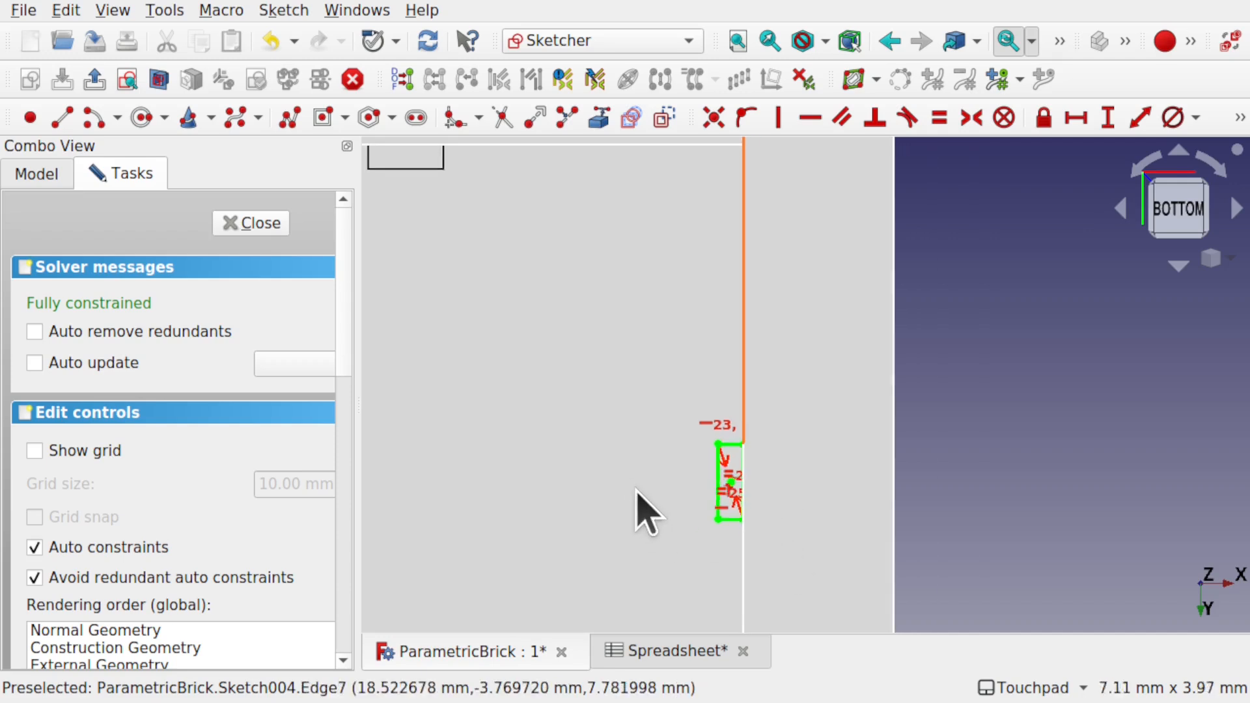
{"action": "scroll", "coordinate": [637, 490], "scroll_direction": "down", "scroll_amount": 7}
{"action": "left_click_drag", "start_coordinate": [530, 497], "coordinate": [684, 439], "text": "shift"}
{"action": "scroll", "coordinate": [690, 459], "scroll_direction": "down", "scroll_amount": 5}
{"action": "mouse_move", "coordinate": [767, 418]}
{"action": "left_mouse_down", "text": "shift"}
{"action": "mouse_move", "coordinate": [892, 265]}
{"action": "mouse_move", "coordinate": [939, 246]}
{"action": "left_mouse_up", "text": "shift"}
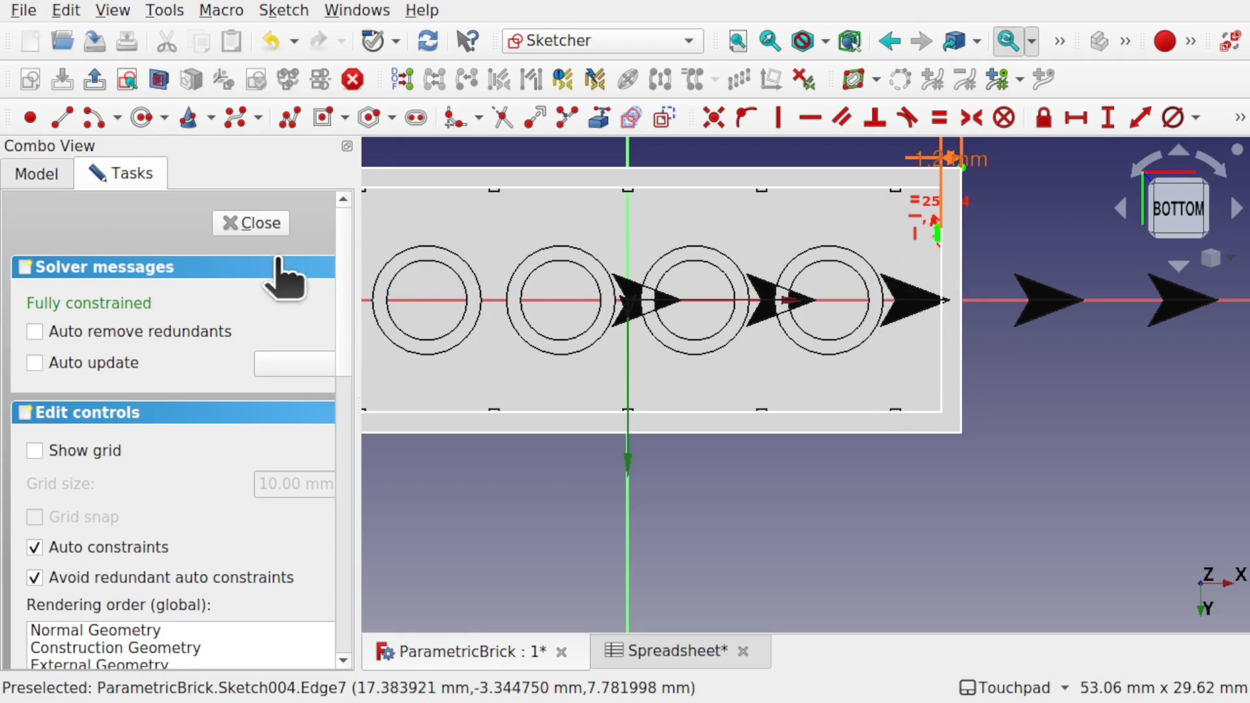
{"action": "left_click", "coordinate": [262, 226]}
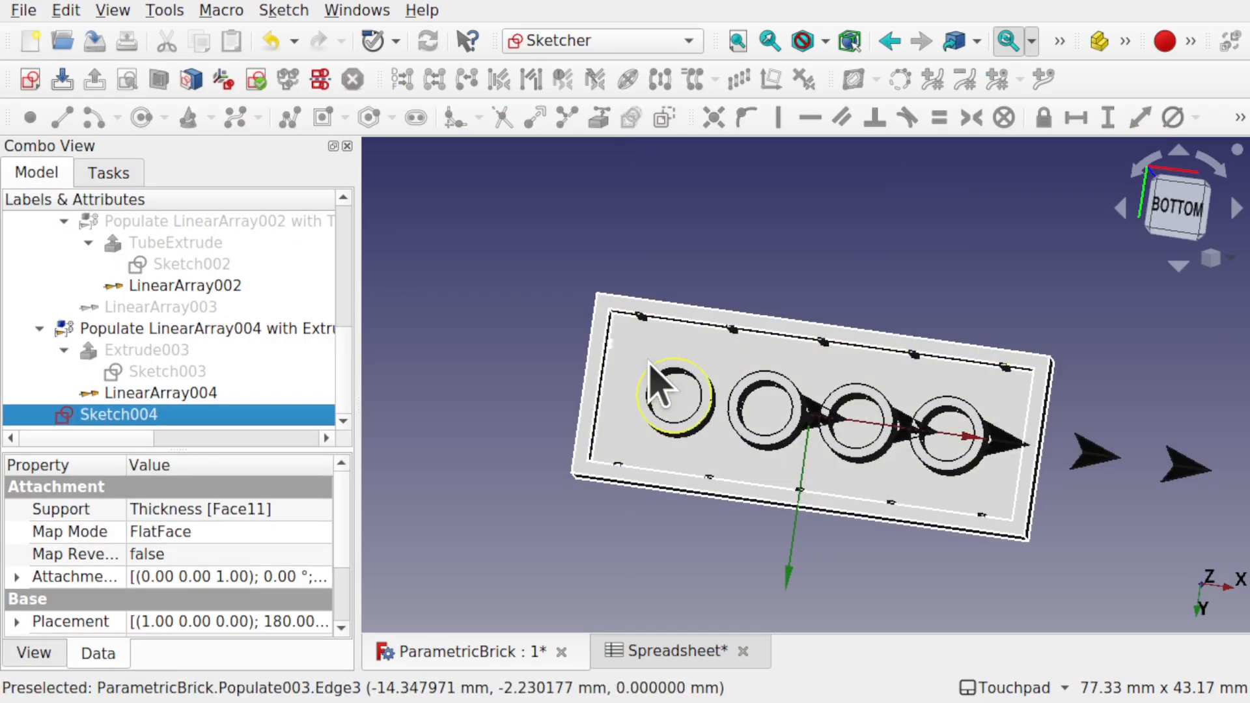
{"action": "left_click", "coordinate": [560, 43]}
{"action": "left_click", "coordinate": [586, 387]}
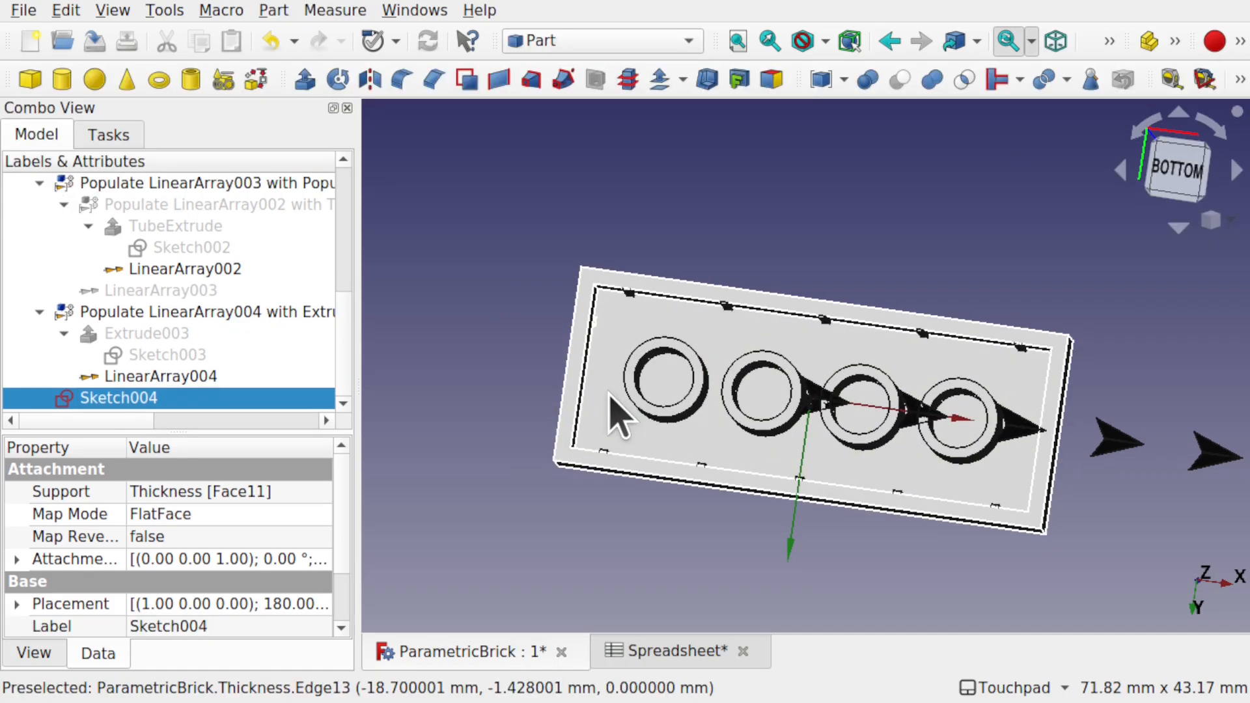
Extrude Sketch004 along the vertical inner corner edge of the brick shell (Thickness:Edge19), using the edge's own length.
{"action": "left_click", "coordinate": [476, 427]}
{"action": "left_click_drag", "start_coordinate": [685, 412], "coordinate": [686, 502], "text": "alt"}
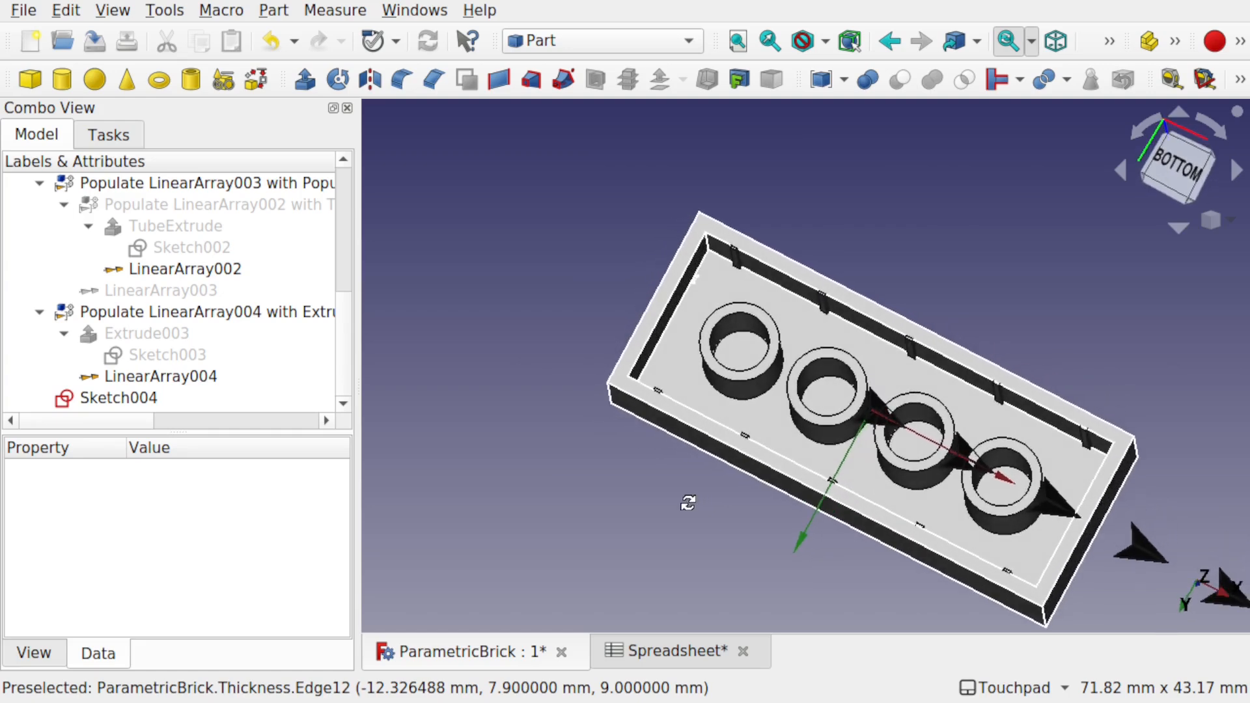
{"action": "scroll", "coordinate": [693, 291], "scroll_direction": "up", "scroll_amount": 6}
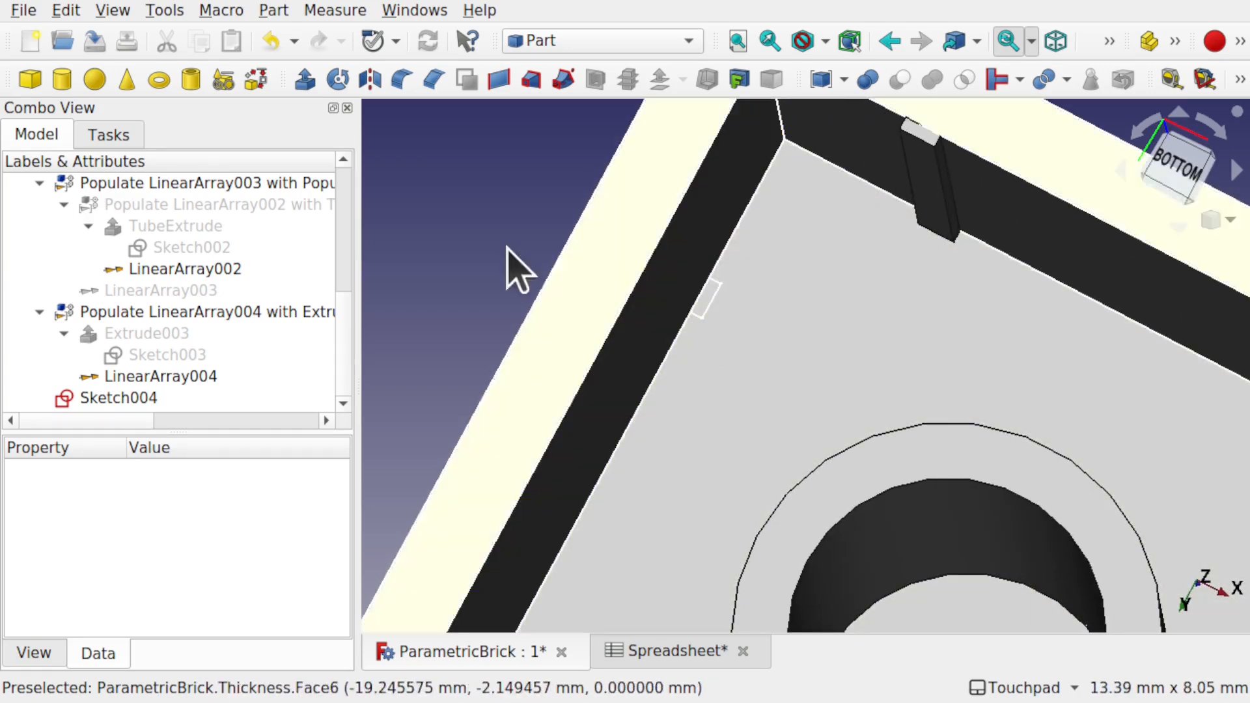
{"action": "left_click", "coordinate": [149, 398]}
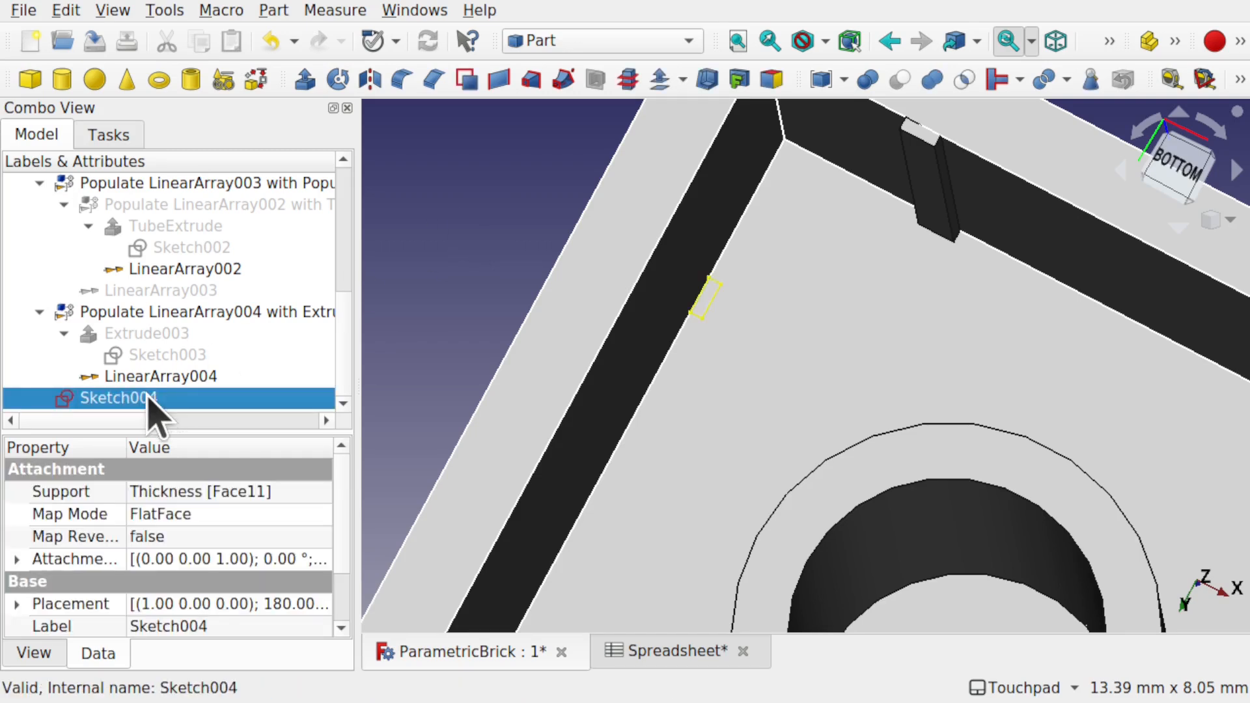
{"action": "left_click", "coordinate": [304, 81]}
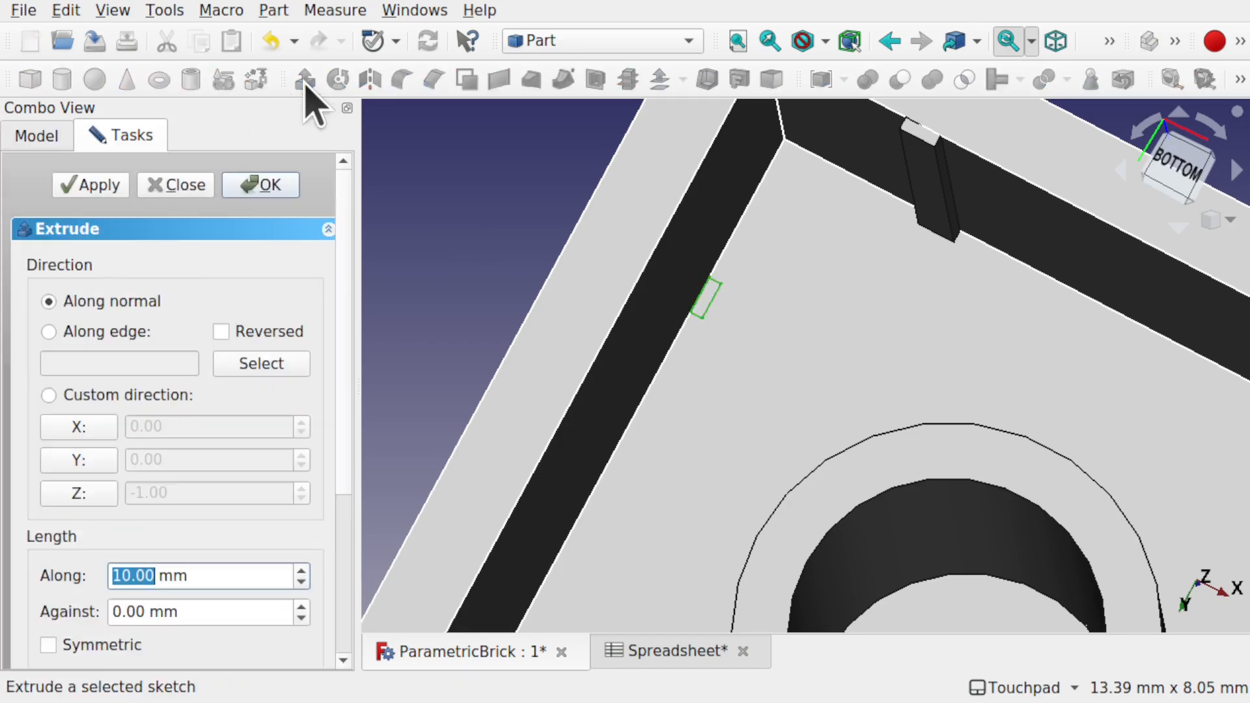
{"action": "left_click", "coordinate": [52, 336]}
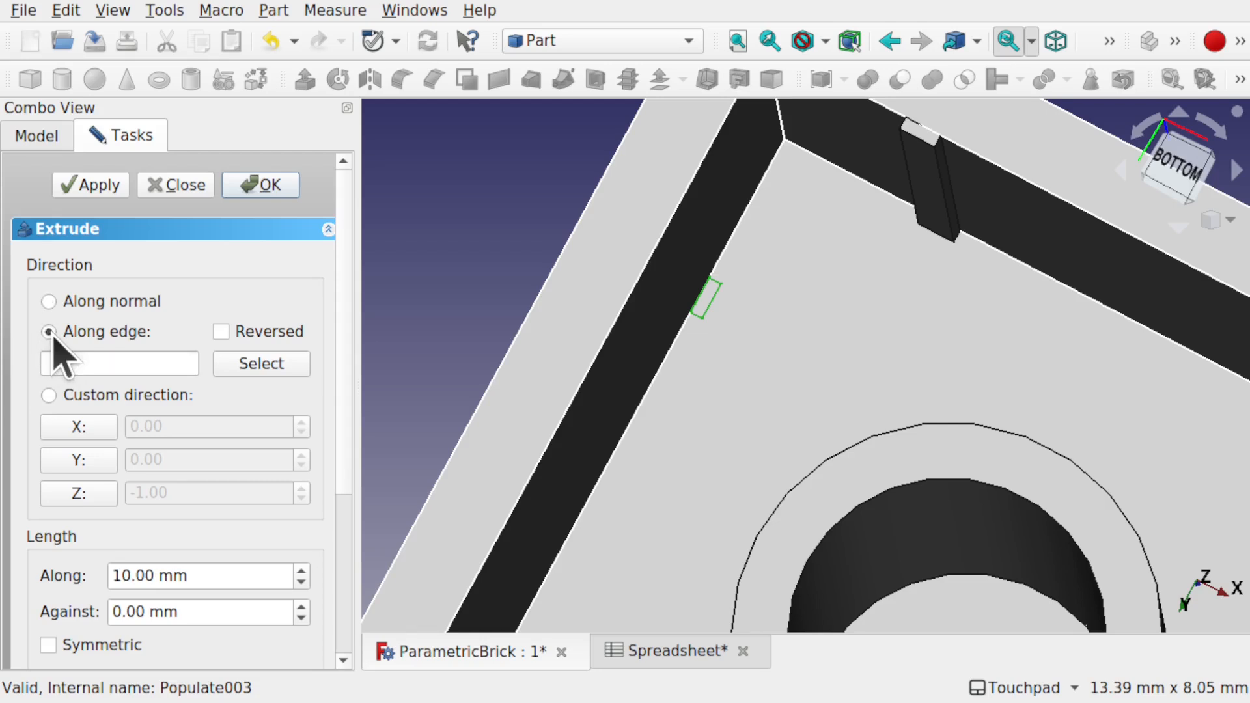
{"action": "left_click", "coordinate": [262, 363]}
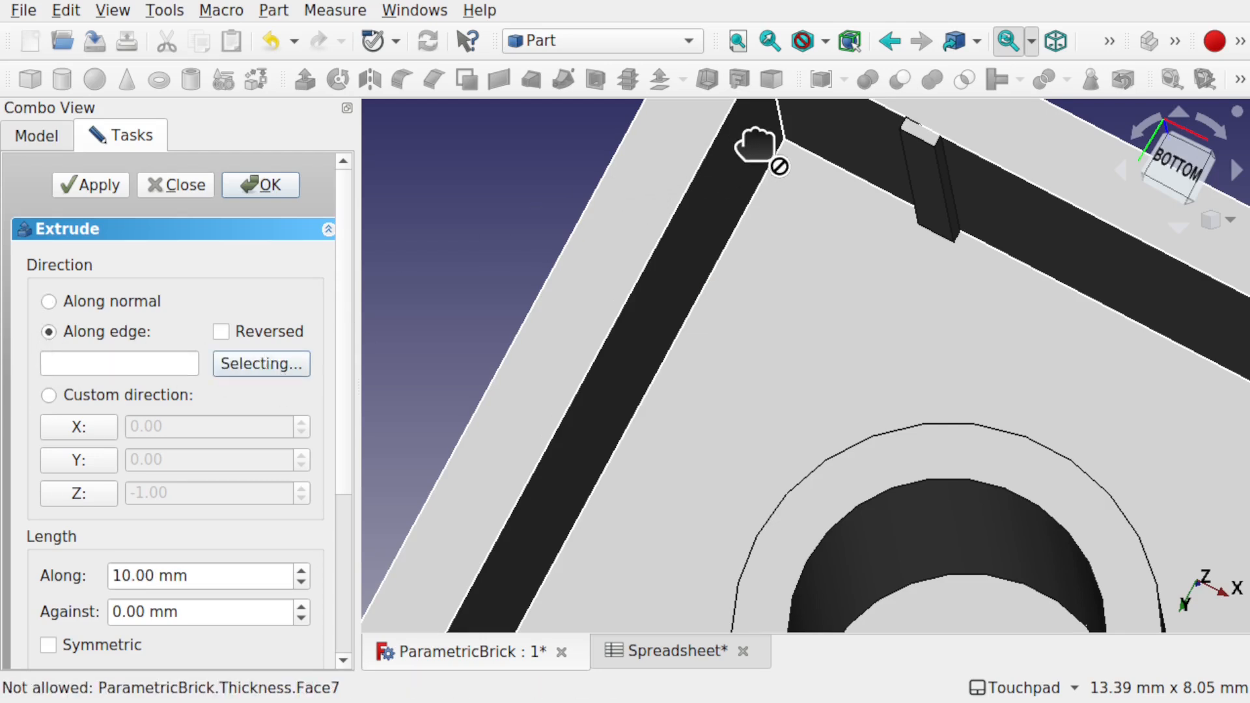
{"action": "left_click_drag", "start_coordinate": [791, 130], "coordinate": [749, 260], "text": "shift"}
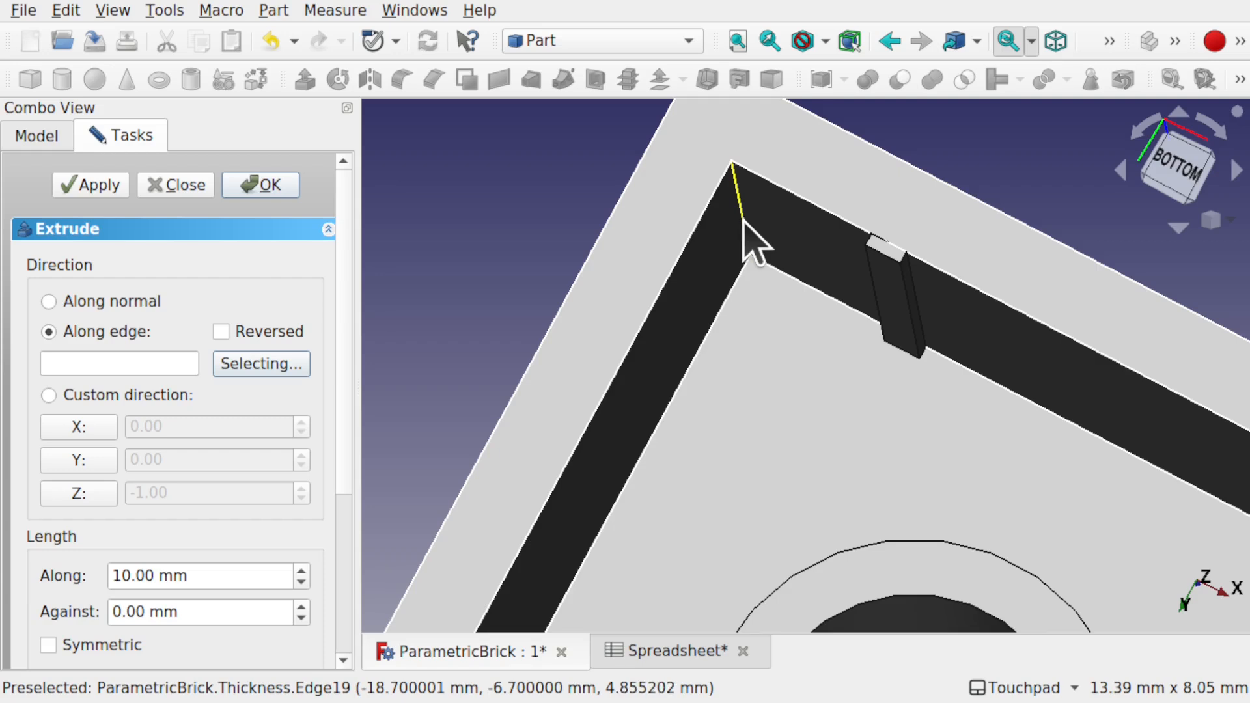
{"action": "left_click", "coordinate": [743, 221]}
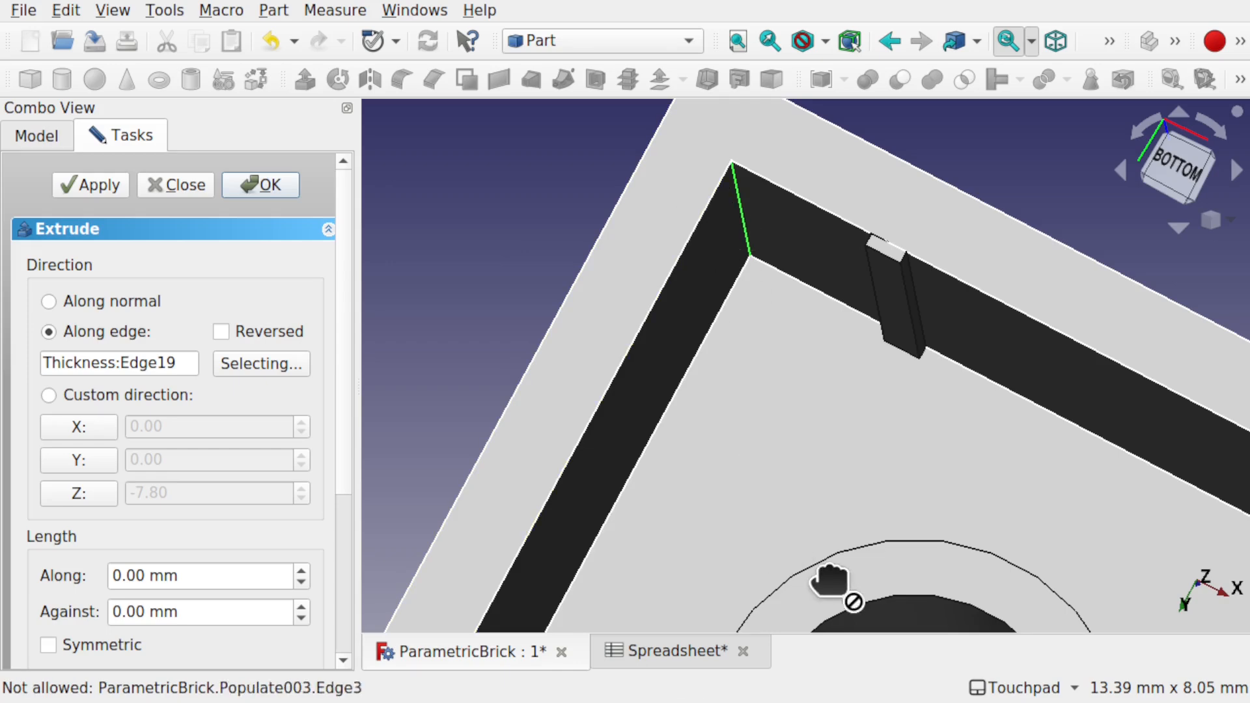
{"action": "left_click_drag", "start_coordinate": [865, 566], "coordinate": [792, 508], "text": "shift"}
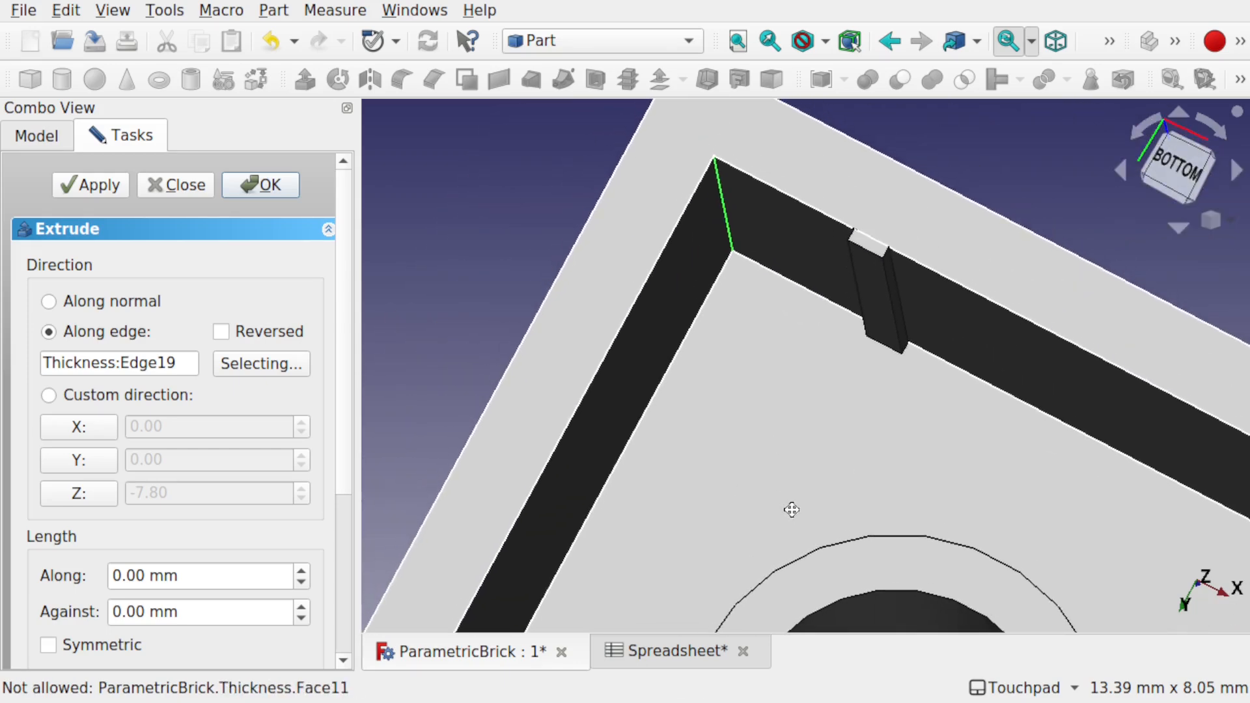
{"action": "left_click", "coordinate": [272, 186]}
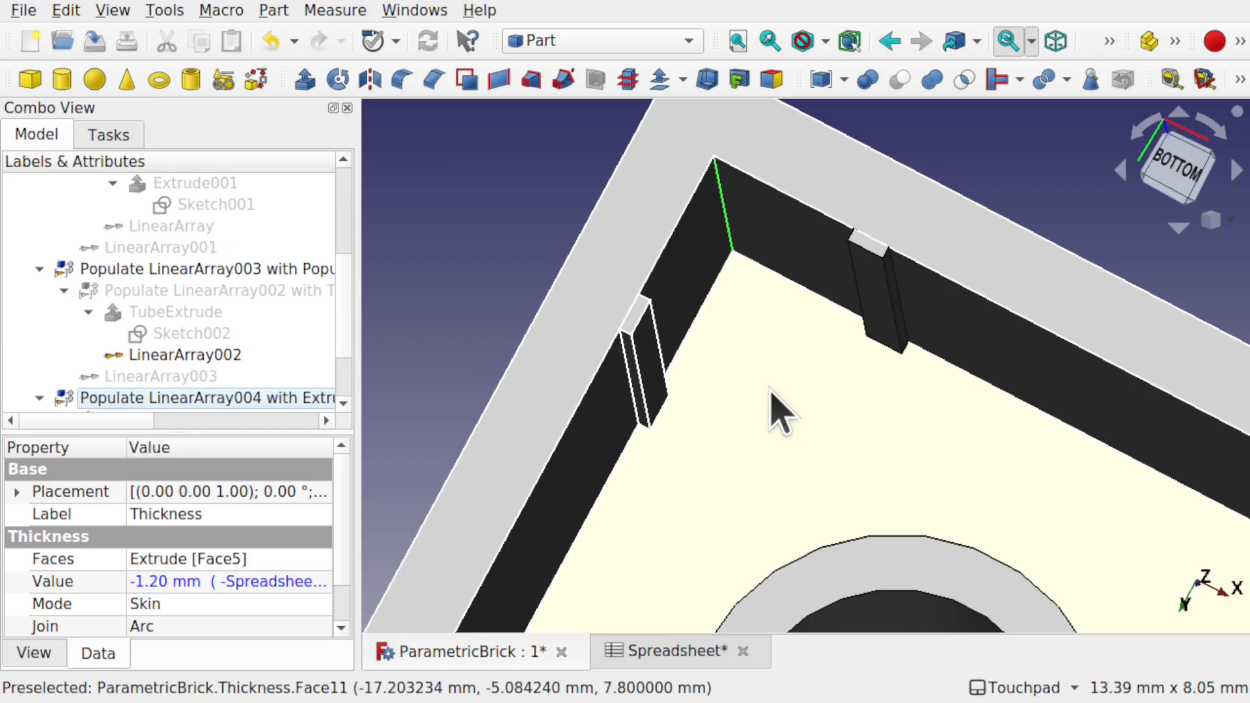
Switch to the Lattice2 workbench and create a Span / N linear array with nothing selected.
{"action": "scroll", "coordinate": [780, 410], "scroll_direction": "down", "scroll_amount": 5}
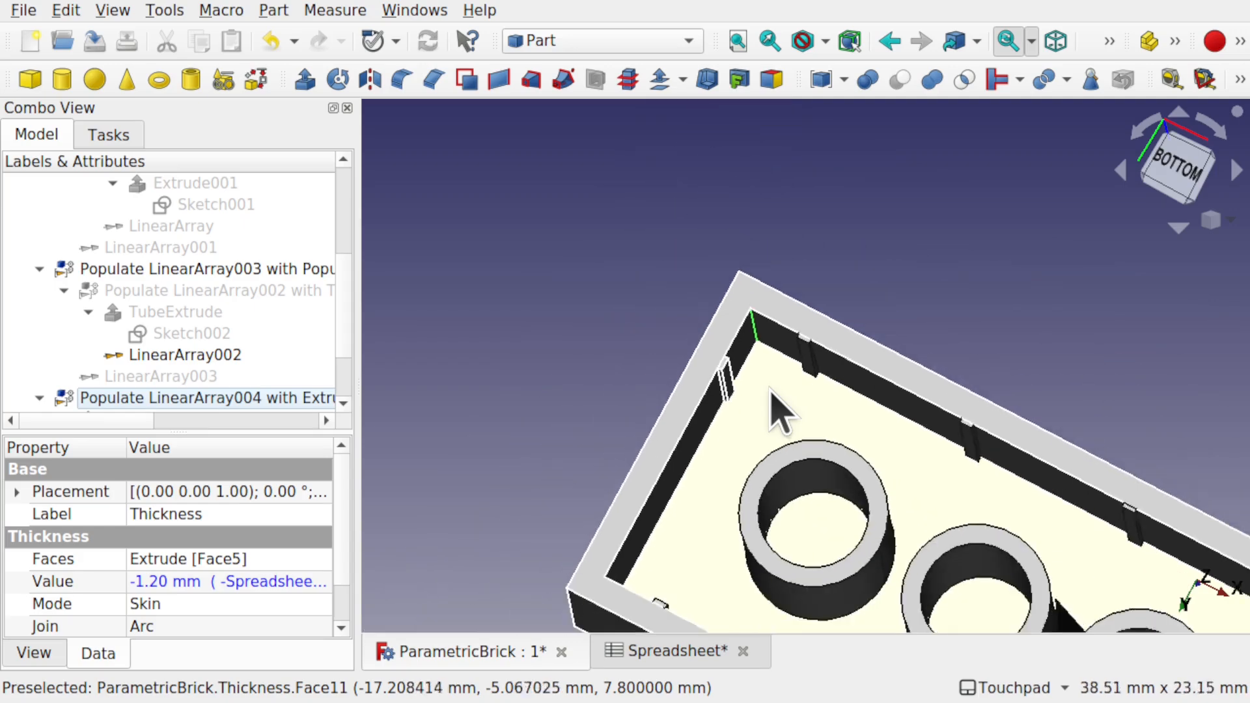
{"action": "left_click_drag", "start_coordinate": [781, 413], "coordinate": [534, 239], "text": "shift"}
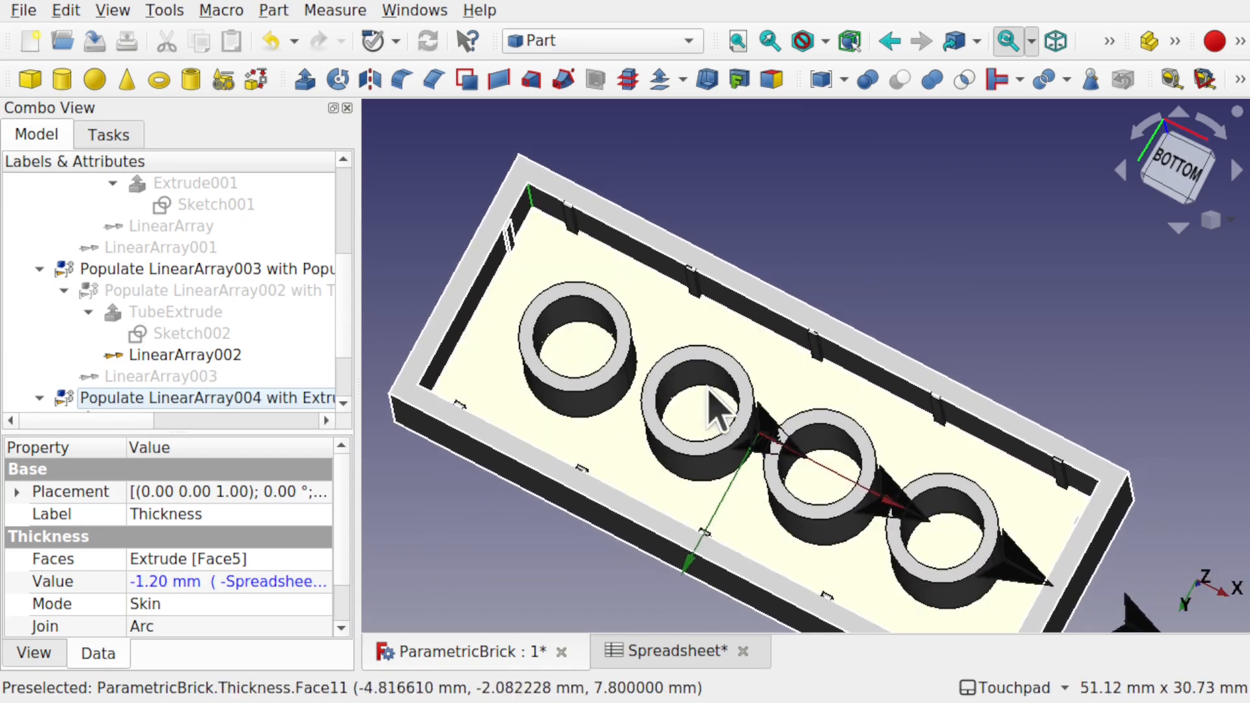
{"action": "left_click_drag", "start_coordinate": [710, 391], "coordinate": [738, 410], "text": "alt"}
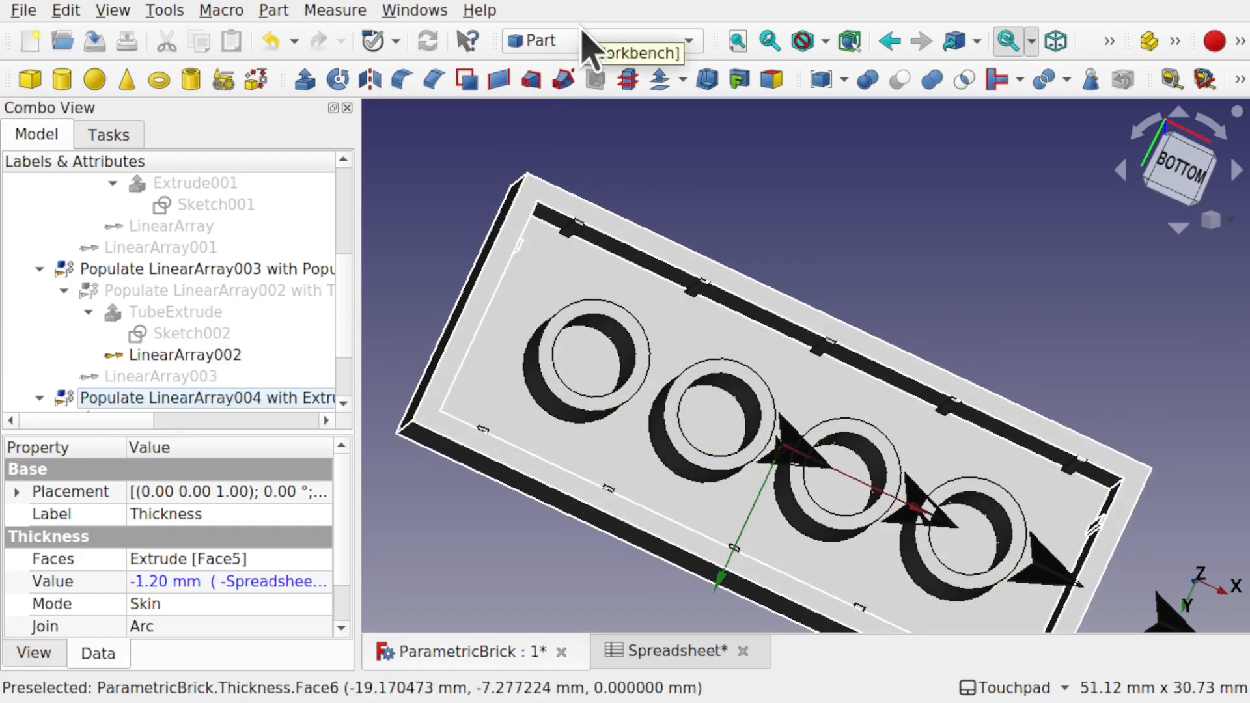
{"action": "left_click", "coordinate": [589, 41]}
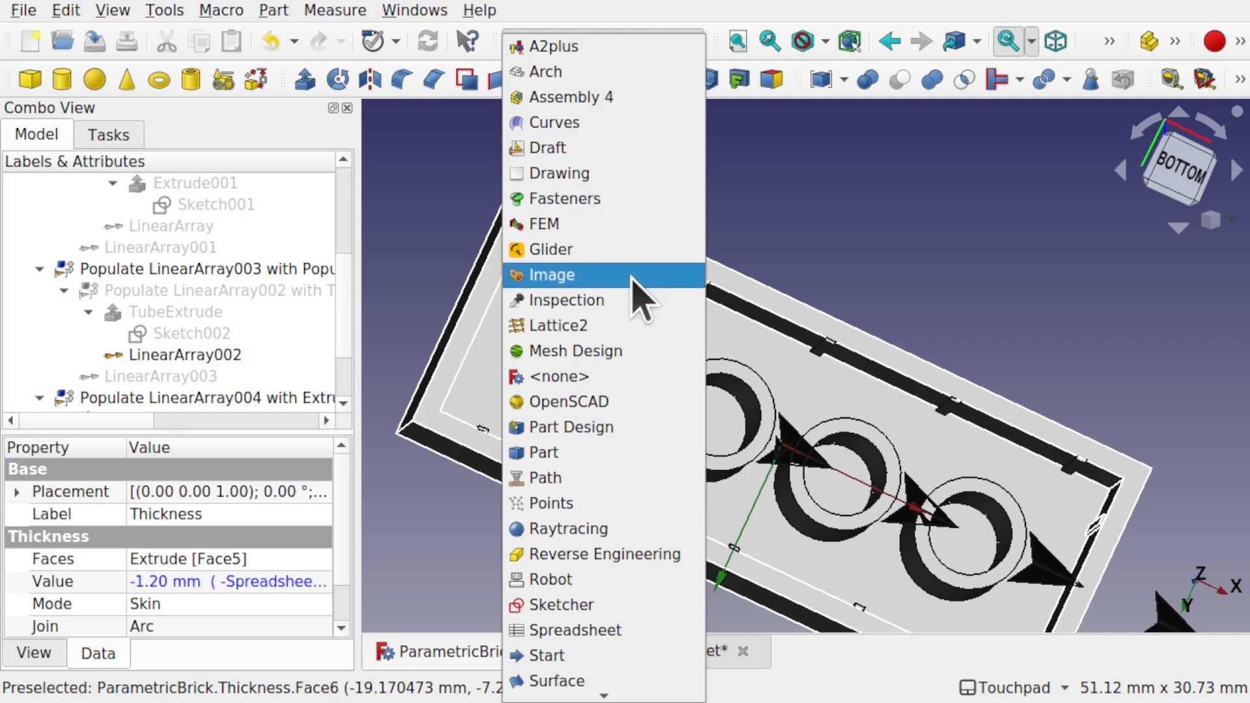
{"action": "left_click", "coordinate": [634, 325]}
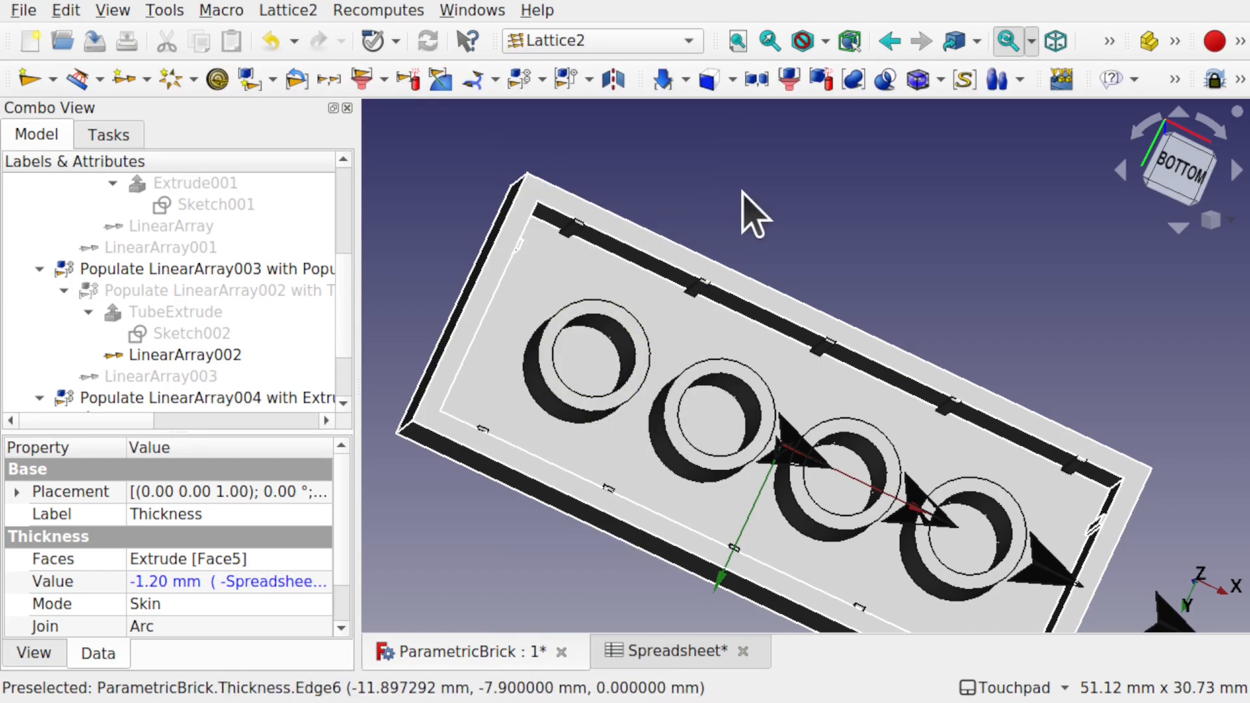
{"action": "left_click", "coordinate": [742, 192]}
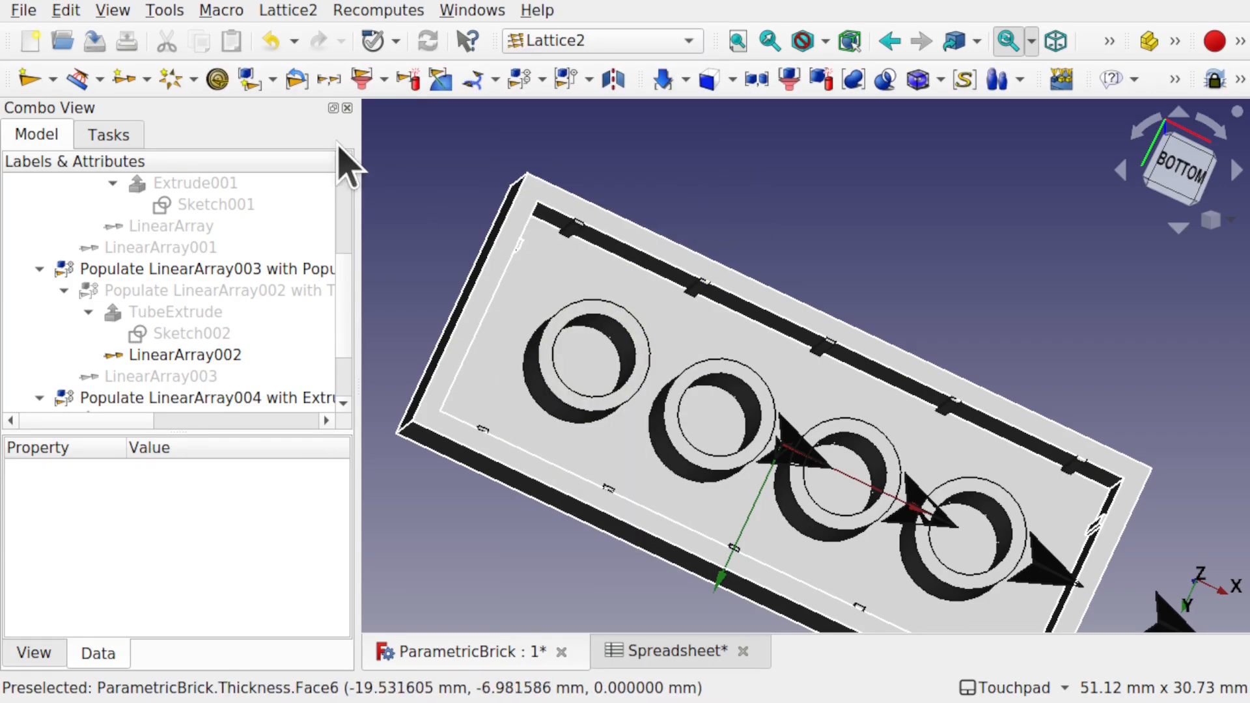
{"action": "left_click", "coordinate": [299, 10]}
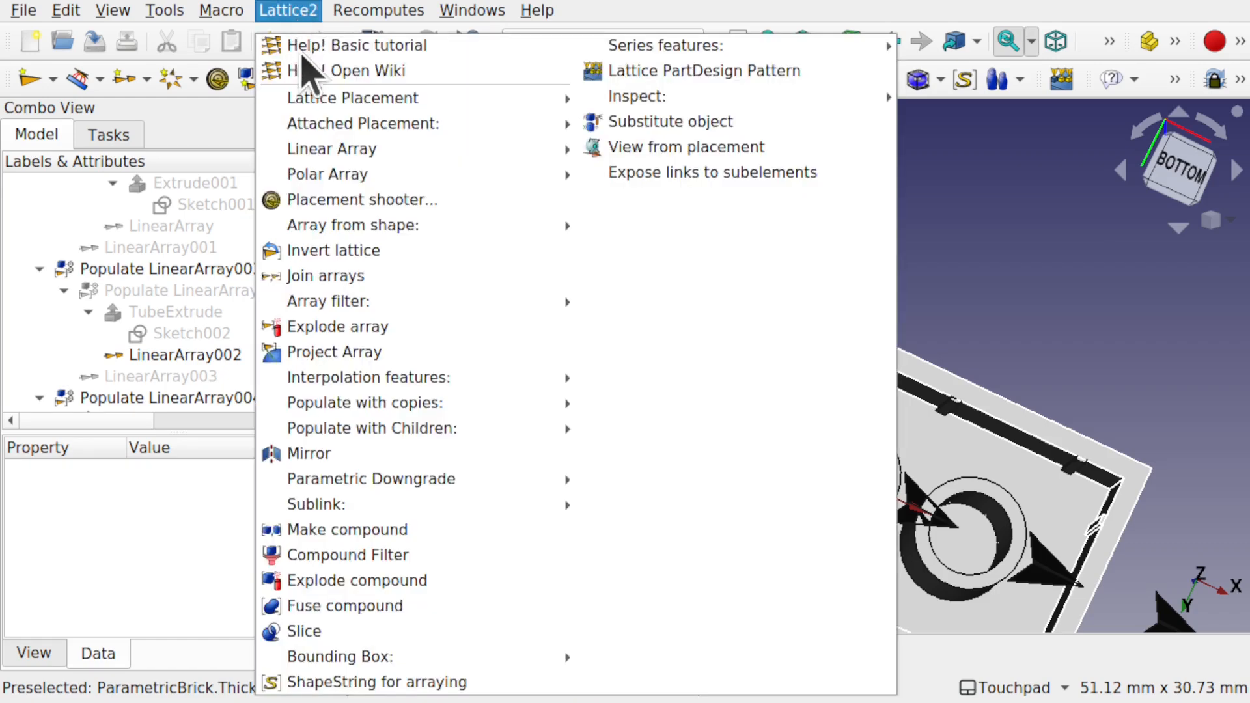
{"action": "mouse_move", "coordinate": [433, 153]}
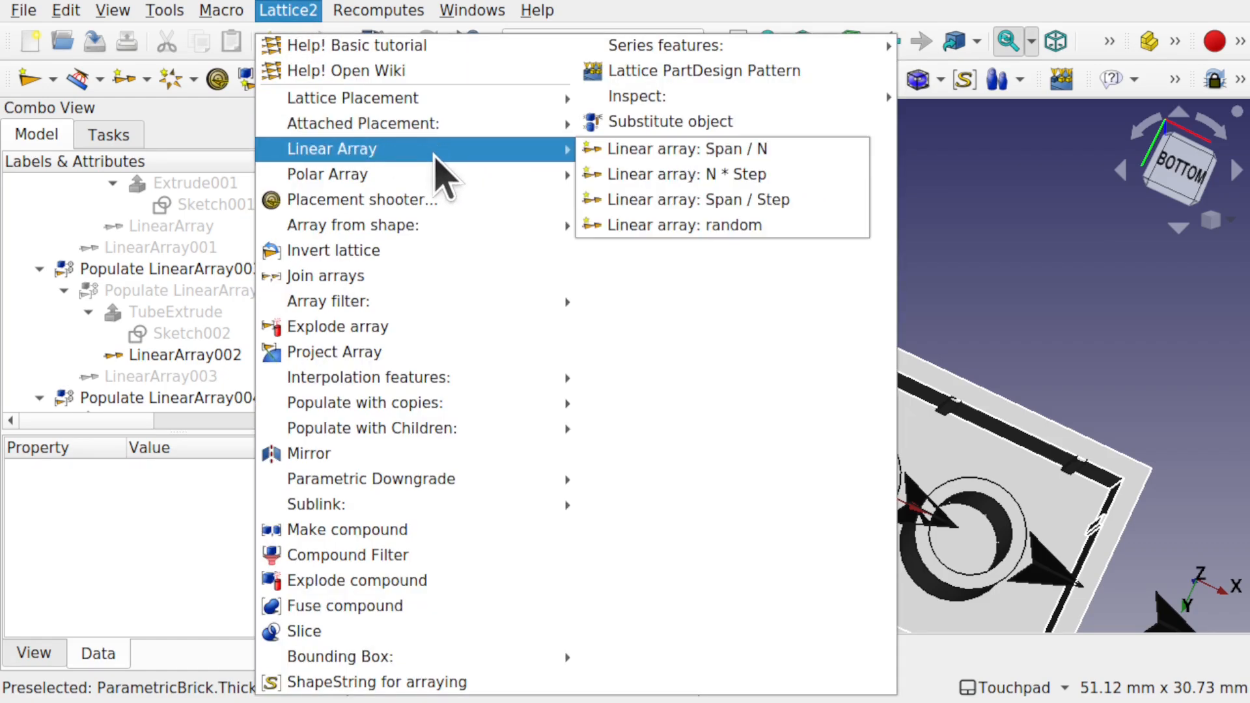
{"action": "left_click", "coordinate": [641, 166]}
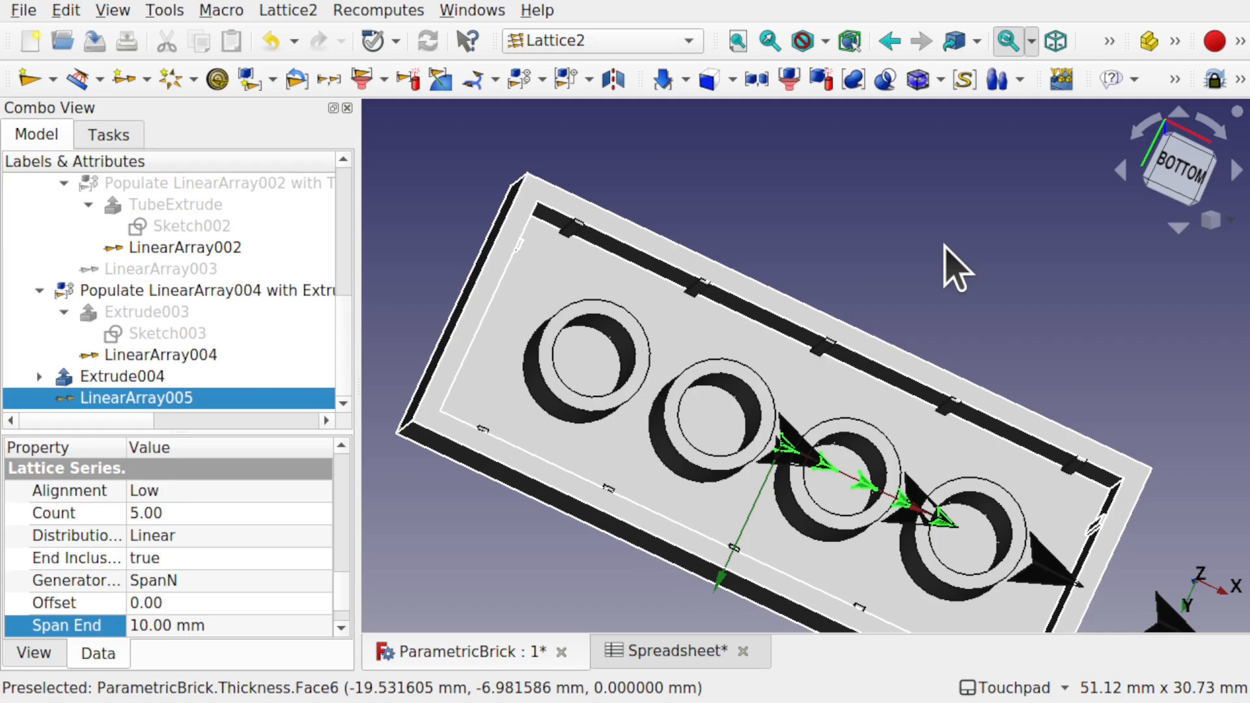
Point the new linear array (LinearArray005) along the Y axis by setting its direction to x 0 and y 1.
{"action": "left_click_drag", "start_coordinate": [911, 270], "coordinate": [896, 251], "text": "shift"}
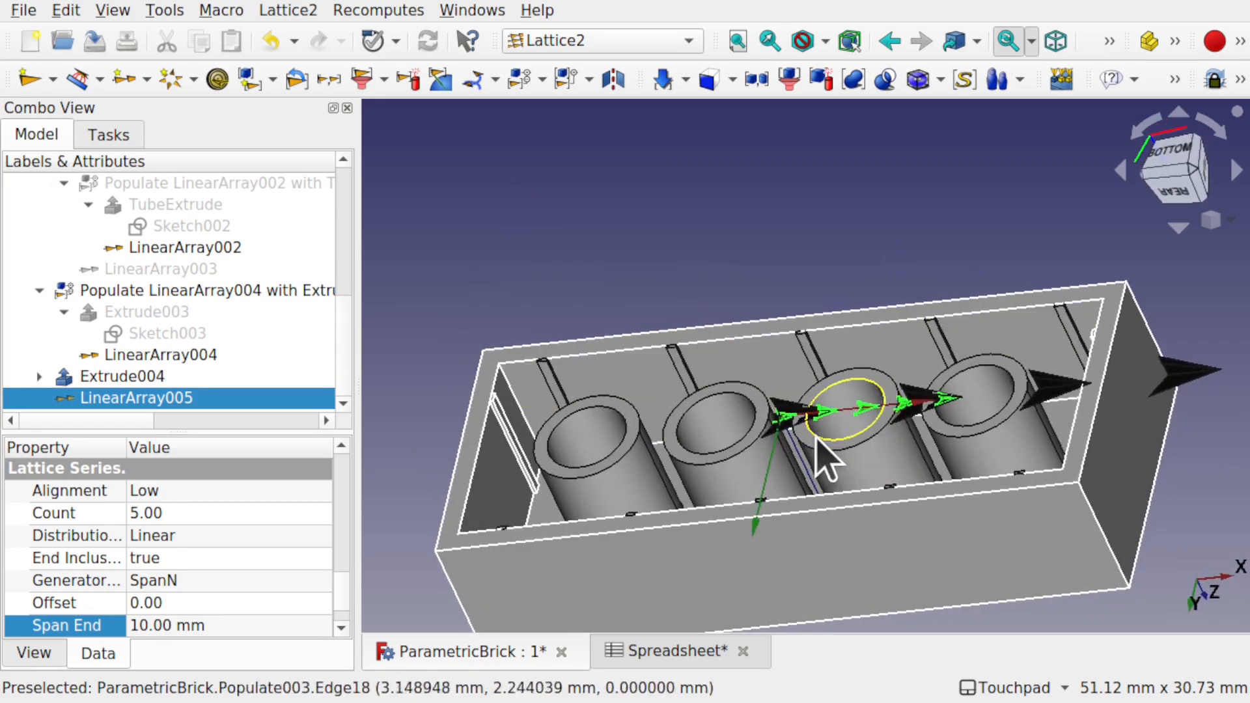
{"action": "left_click", "coordinate": [413, 299]}
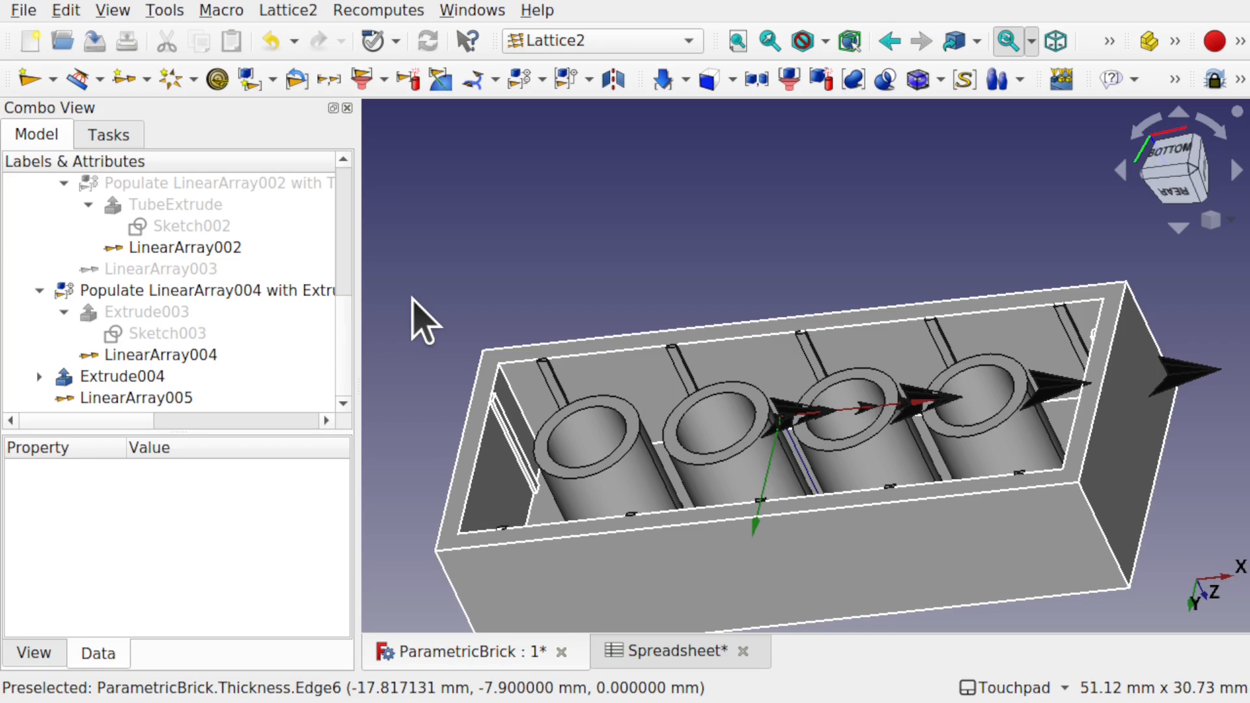
{"action": "left_click", "coordinate": [149, 398]}
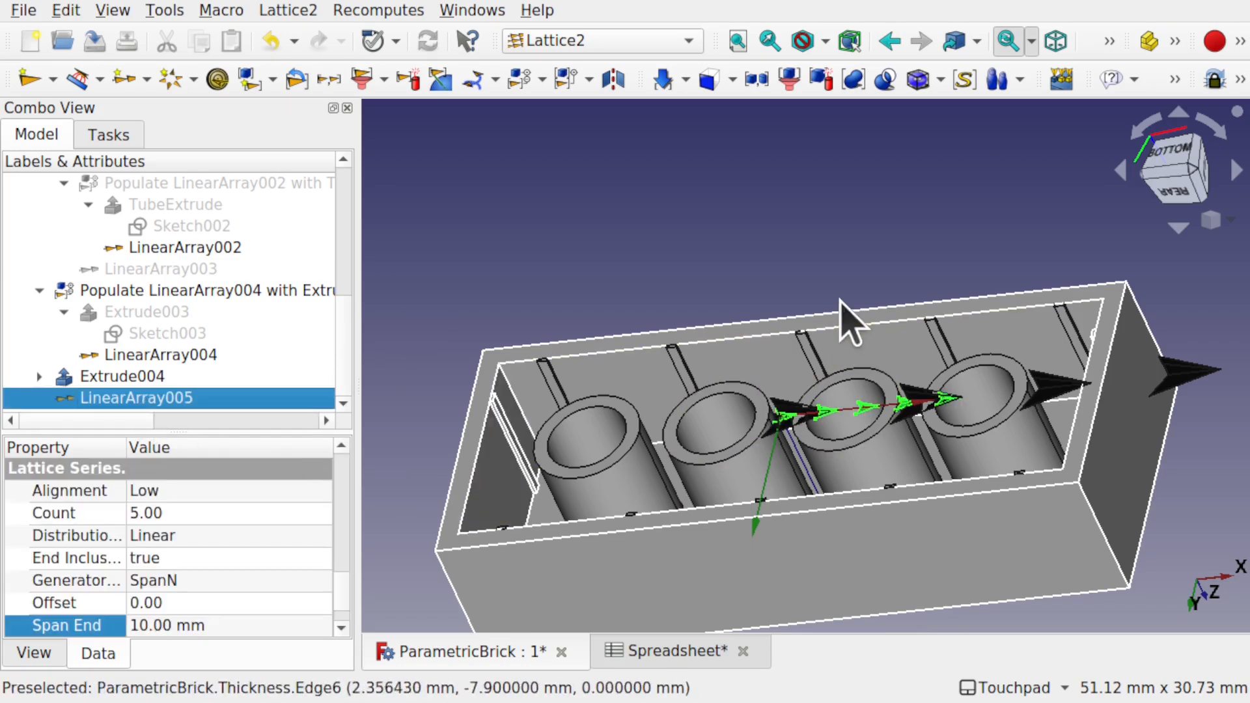
{"action": "left_click_drag", "start_coordinate": [337, 590], "coordinate": [343, 514]}
{"action": "left_click", "coordinate": [14, 524]}
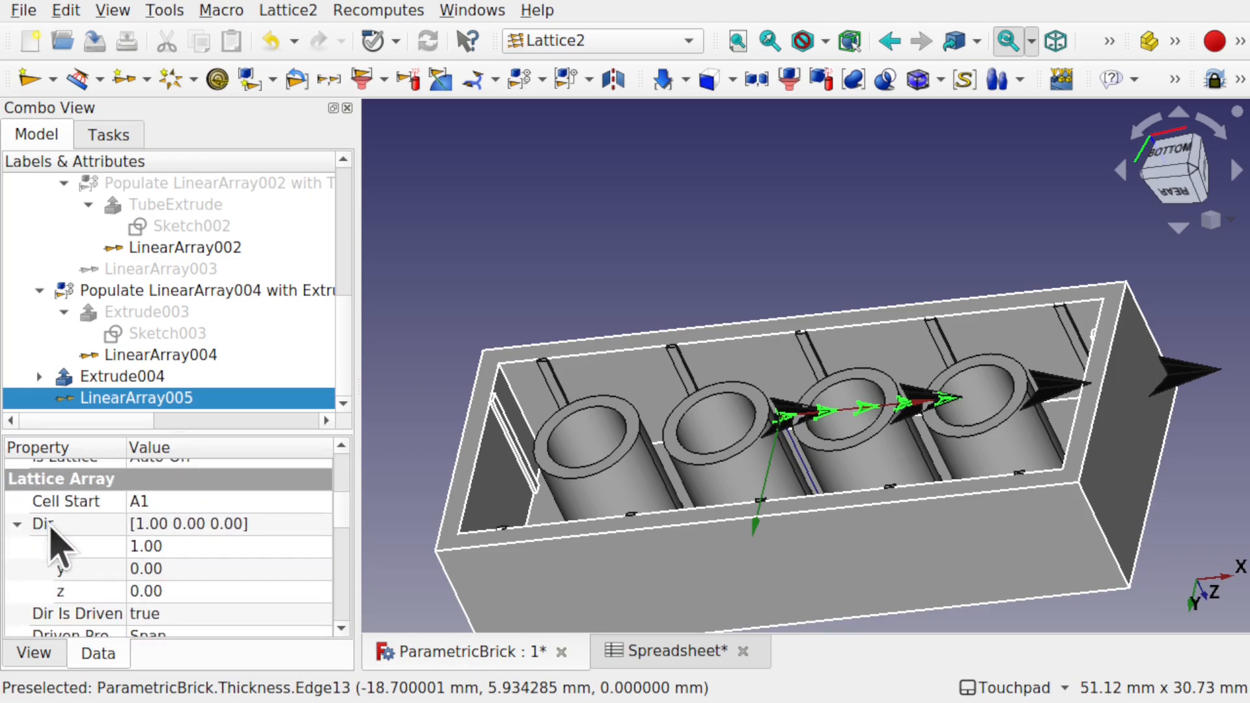
{"action": "left_click", "coordinate": [194, 547]}
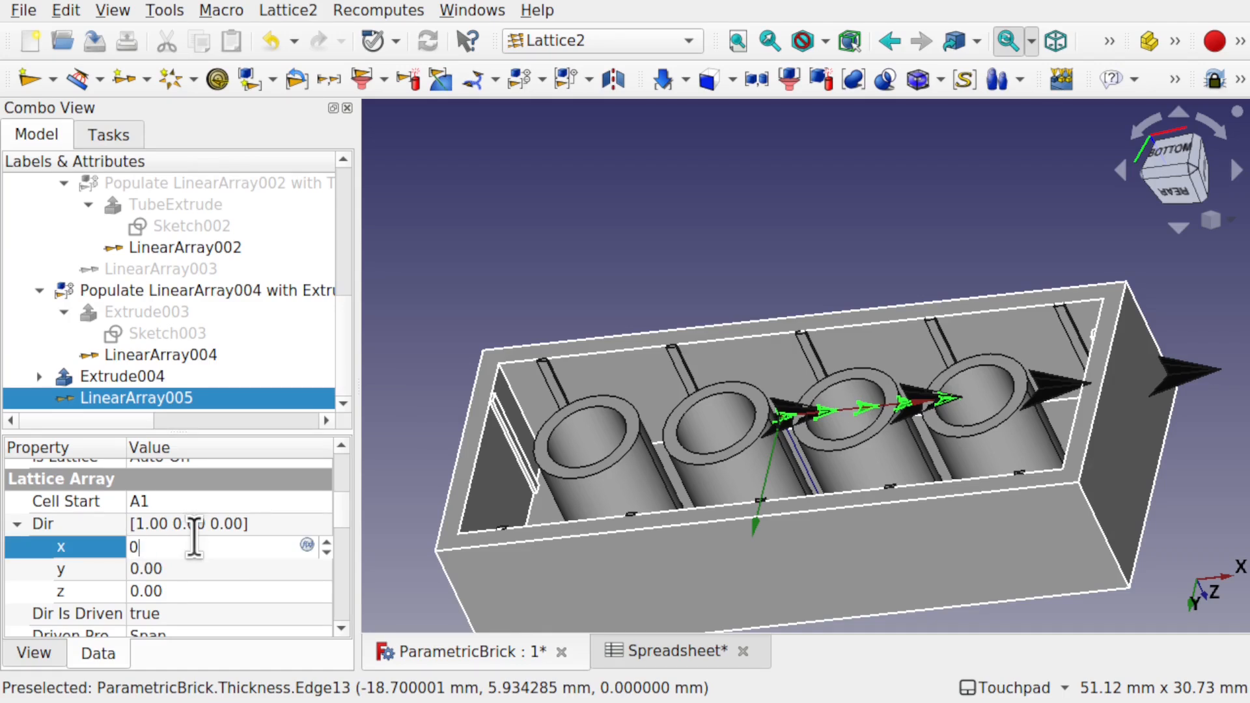
{"action": "type", "text": "0"}
{"action": "left_click", "coordinate": [216, 570]}
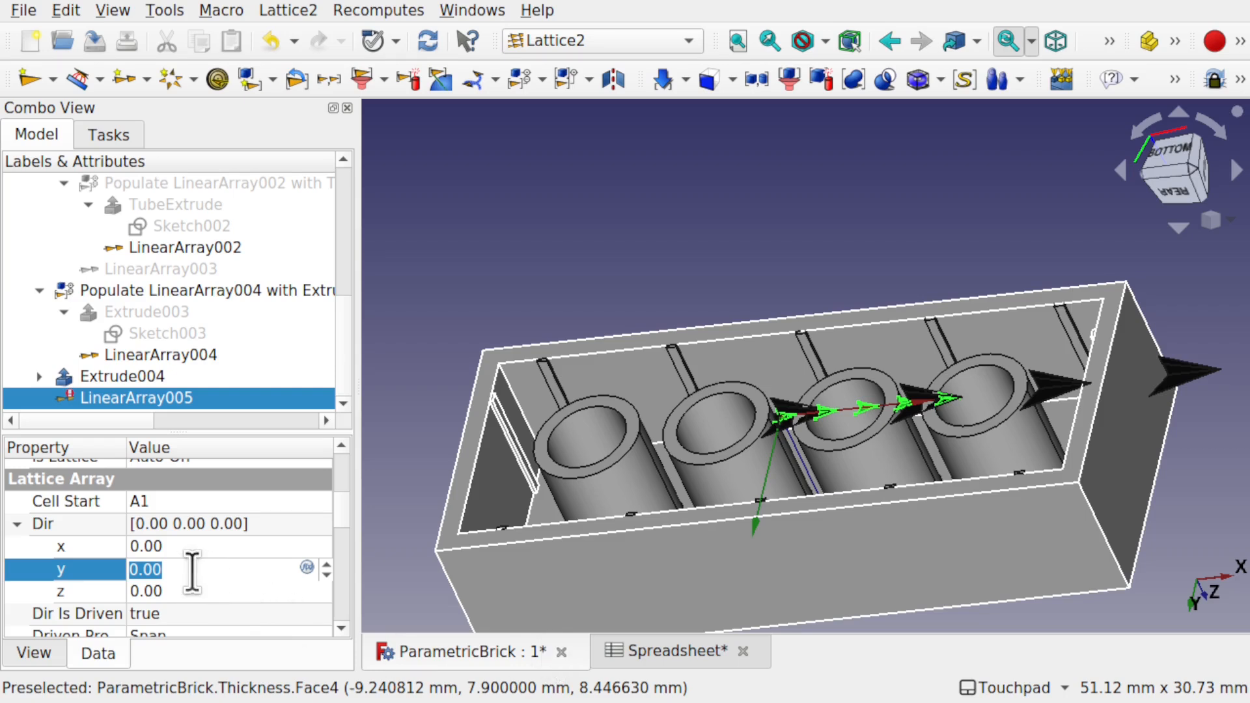
{"action": "left_click", "coordinate": [98, 565]}
{"action": "type", "text": "1"}
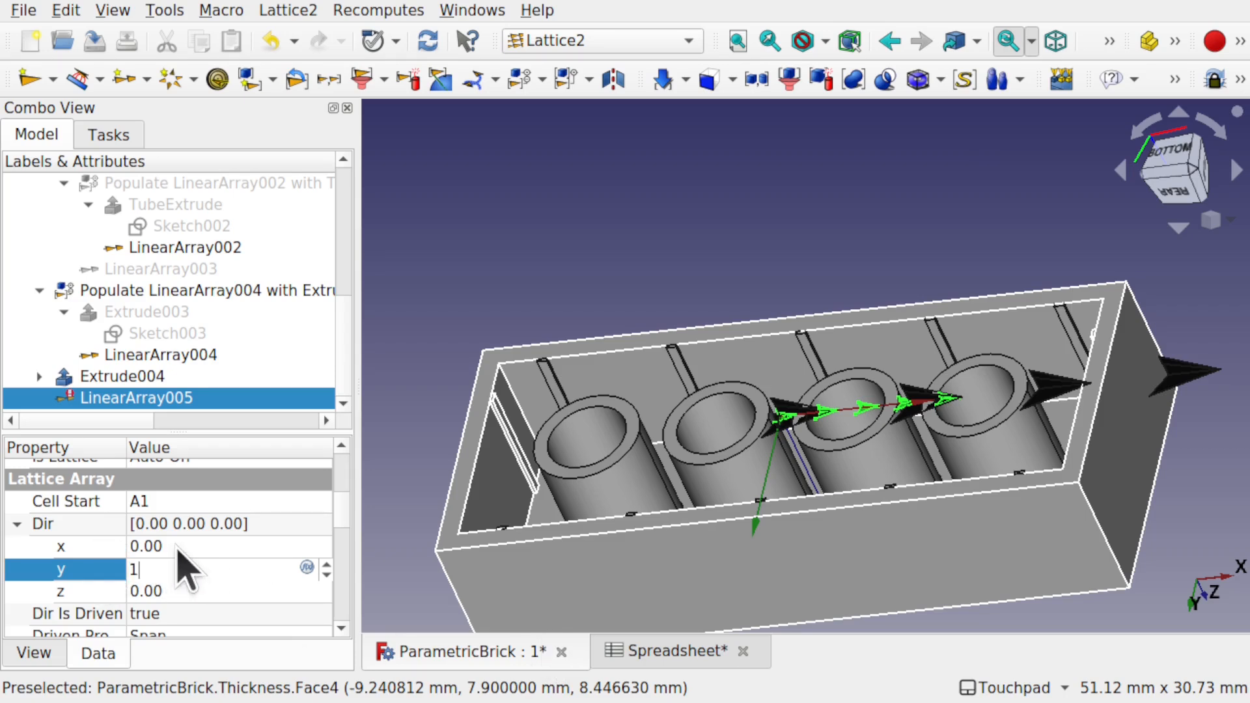
{"action": "left_click", "coordinate": [184, 546]}
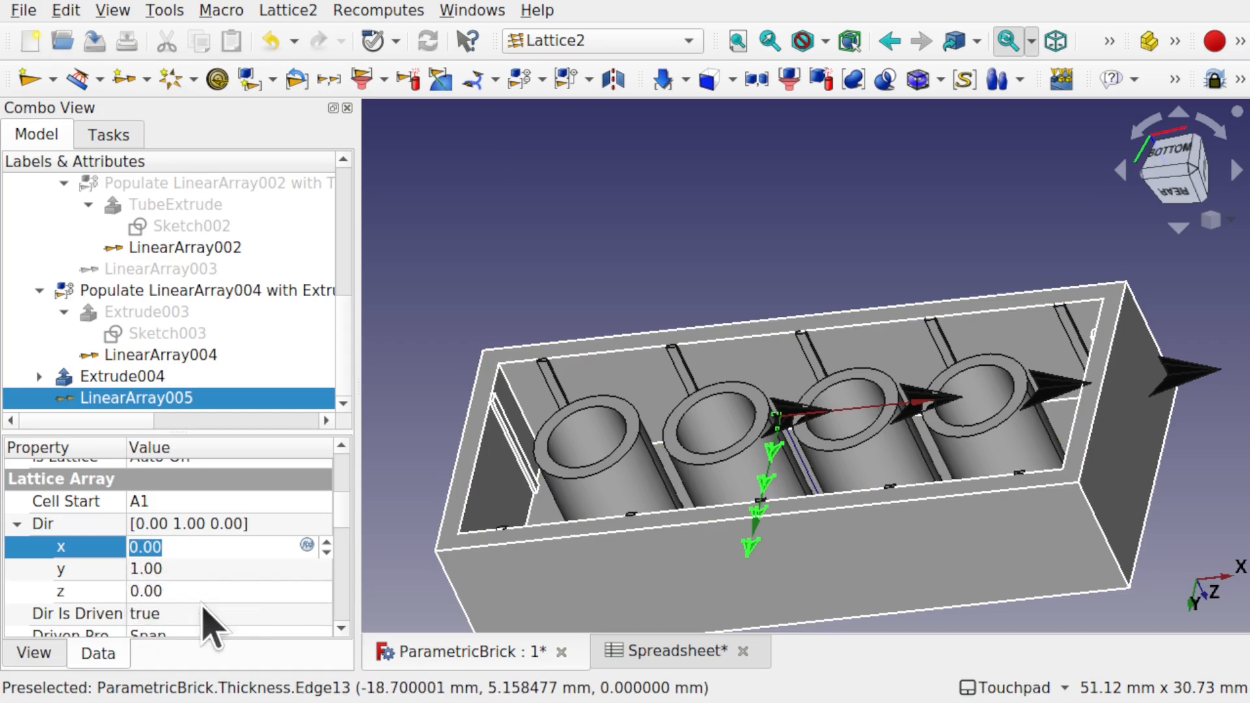
Drive the count of LinearArray005 with the expression Spreadsheet.WidthUnits.
{"action": "scroll", "coordinate": [345, 543], "scroll_direction": "down", "scroll_amount": 4}
{"action": "scroll", "coordinate": [347, 567], "scroll_direction": "down", "scroll_amount": 2}
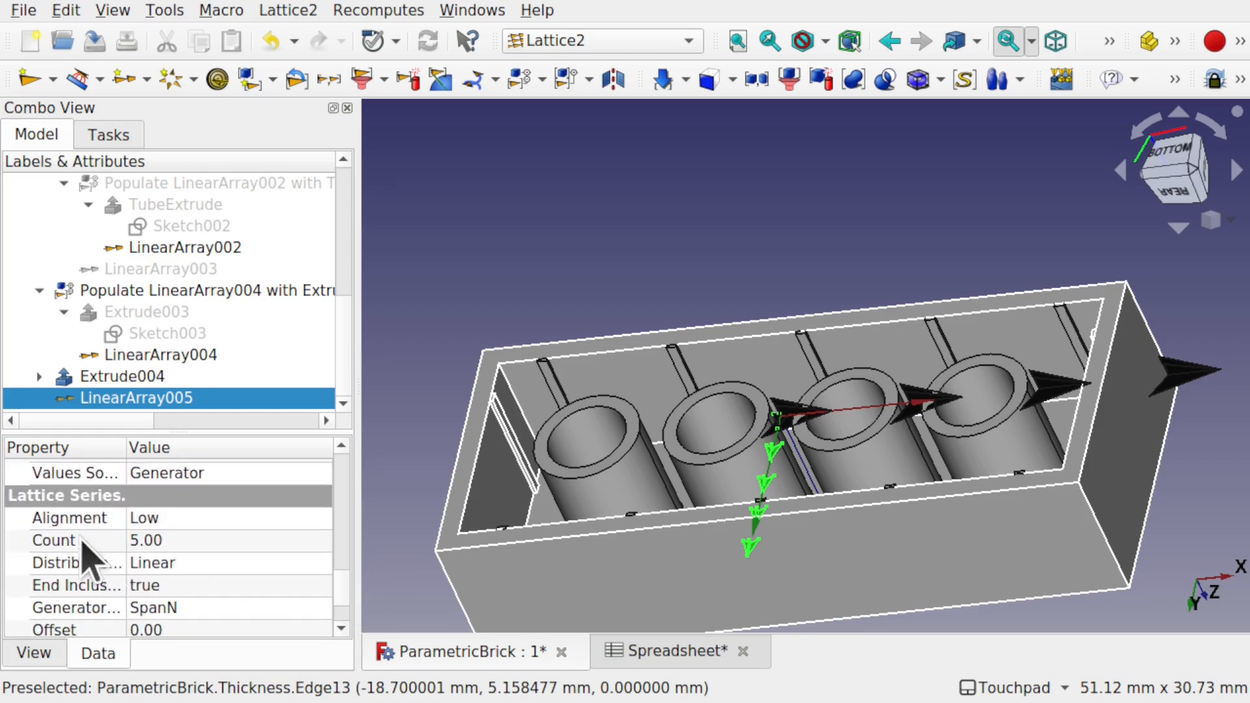
{"action": "left_click", "coordinate": [313, 541]}
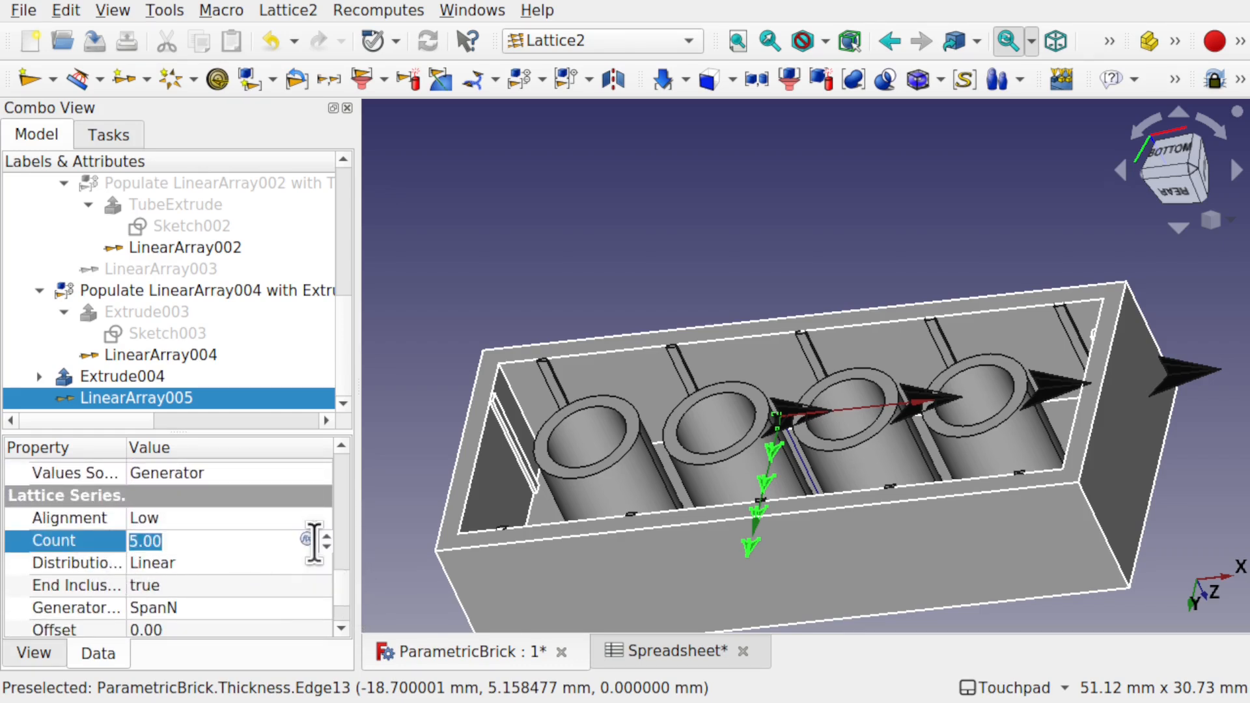
{"action": "left_click", "coordinate": [306, 539]}
{"action": "type", "text": "spre"}
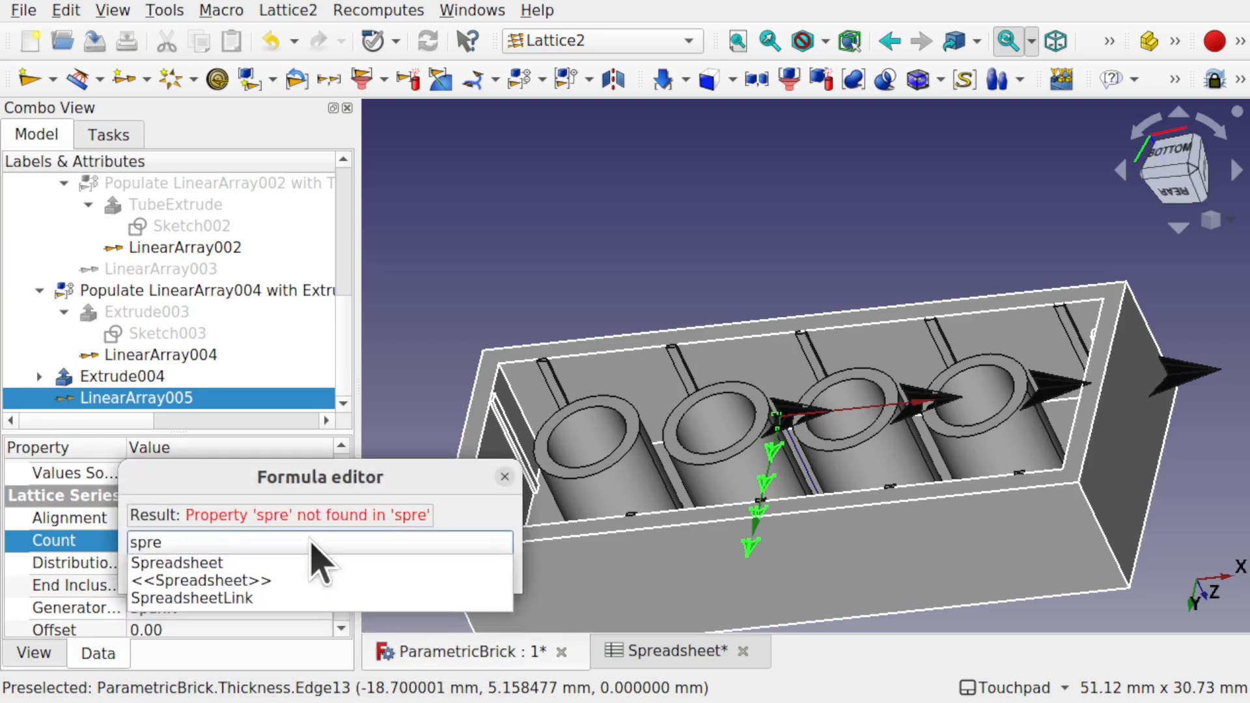
{"action": "key", "text": "Down"}
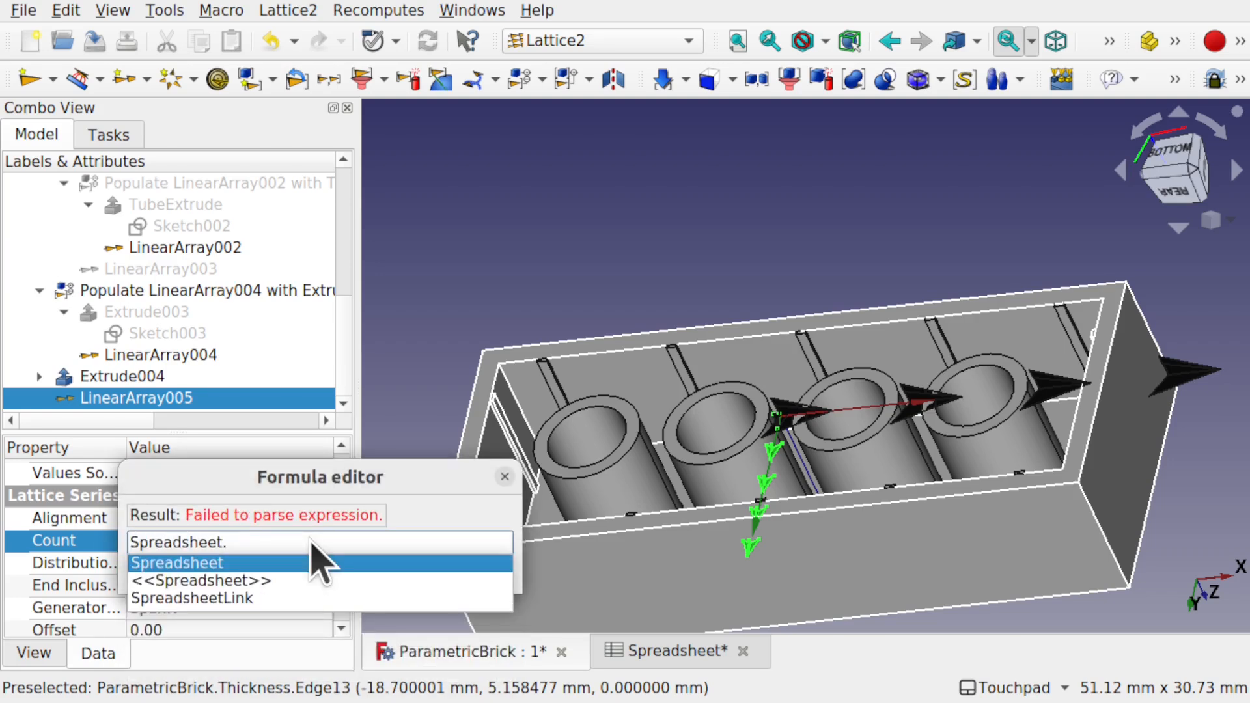
{"action": "type", "text": "wi"}
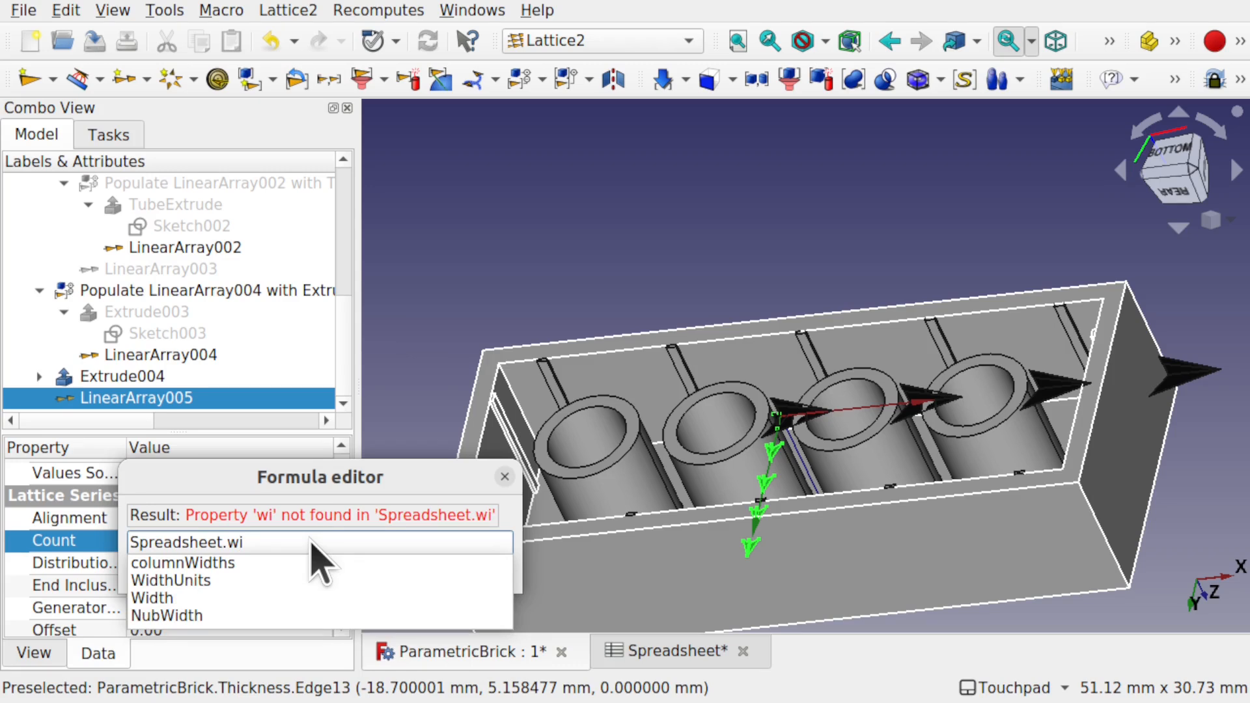
{"action": "key", "text": "Down"}
{"action": "key", "text": "Down"}
{"action": "key", "text": "Return"}
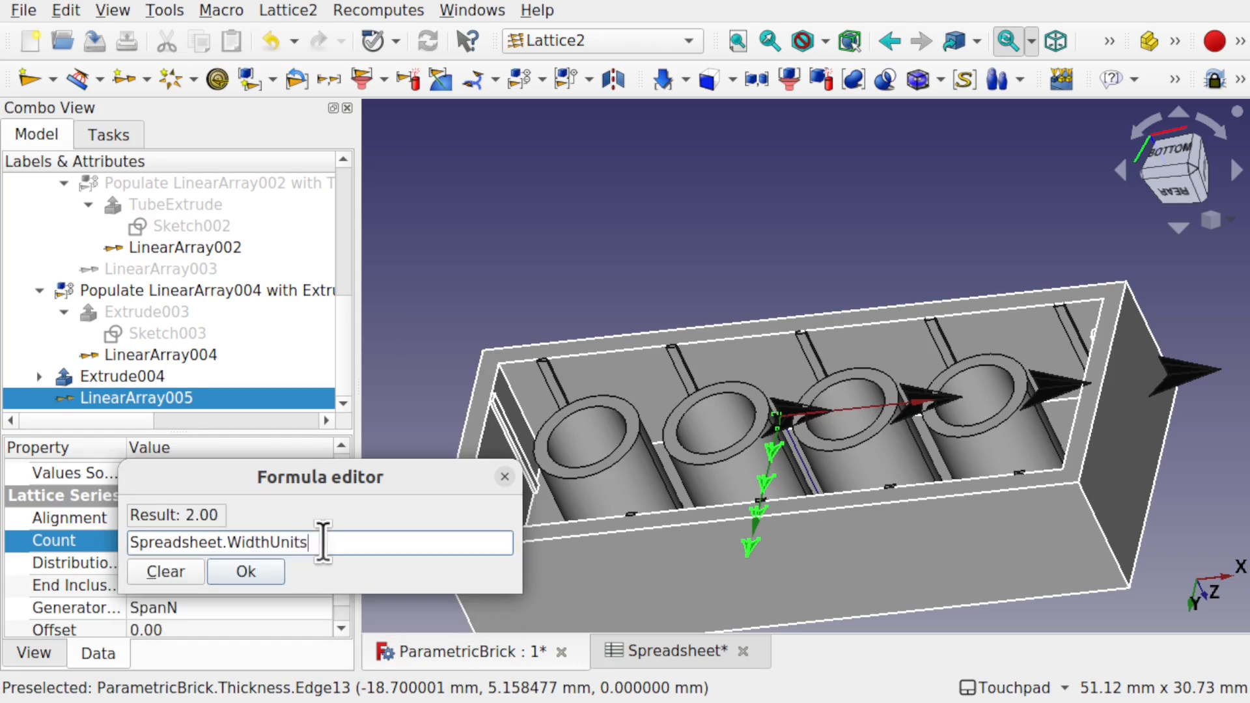
{"action": "left_click", "coordinate": [245, 571]}
{"action": "left_click", "coordinate": [586, 300]}
Drive the span end of LinearArray005 with the expression Spreadsheet.Width - (Spreadsheet.NubCenterToTopLeft * 2).
{"action": "left_click", "coordinate": [195, 398]}
{"action": "scroll", "coordinate": [348, 586], "scroll_direction": "down", "scroll_amount": 3}
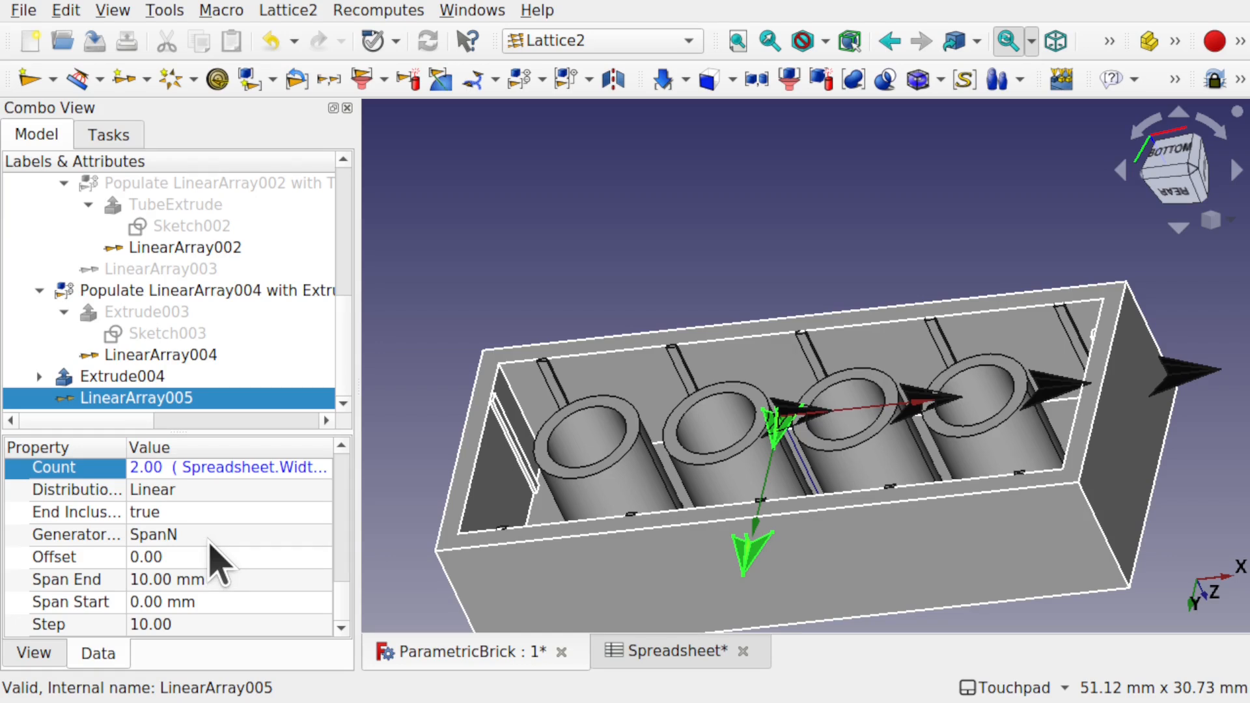
{"action": "left_click", "coordinate": [312, 584]}
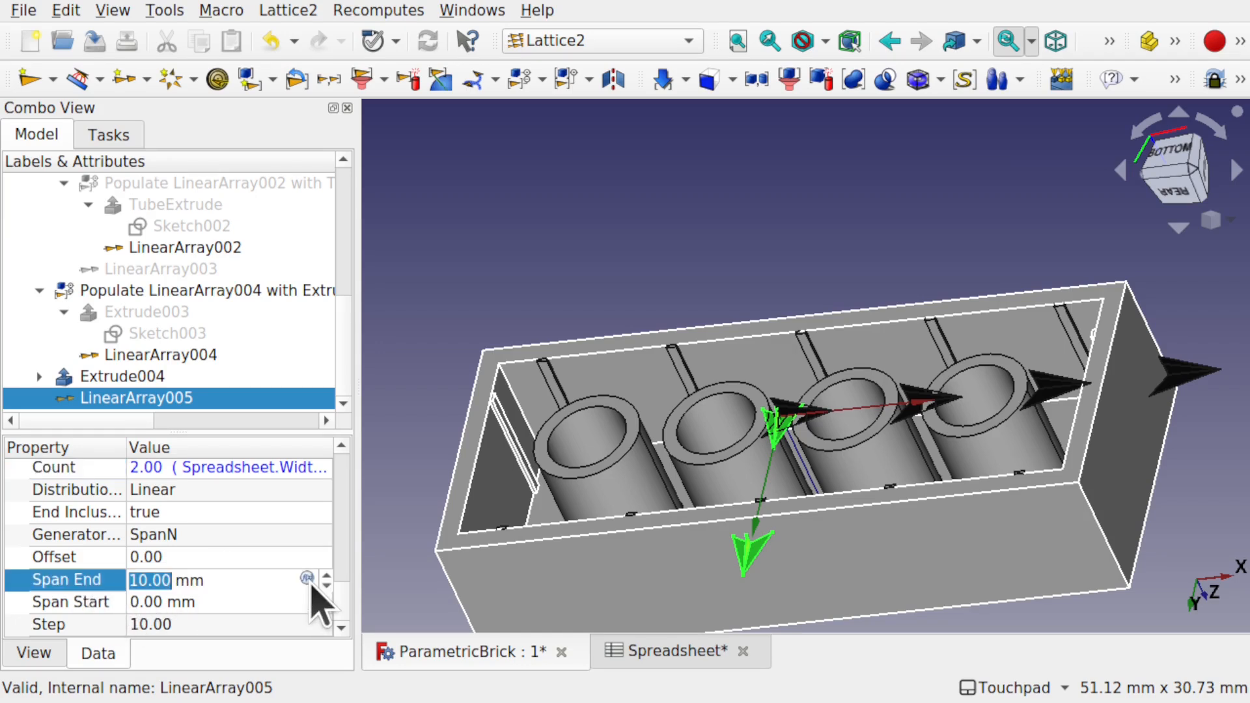
{"action": "left_click", "coordinate": [307, 578]}
{"action": "type", "text": "spre"}
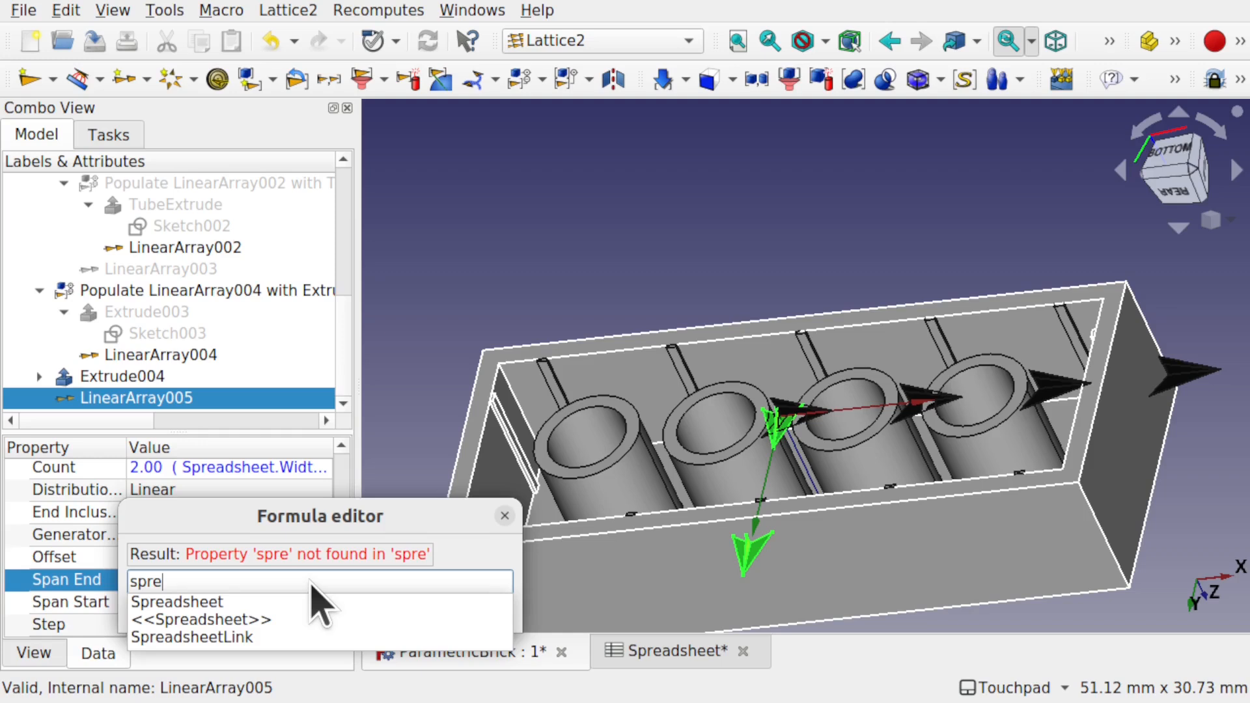
{"action": "key", "text": "Down"}
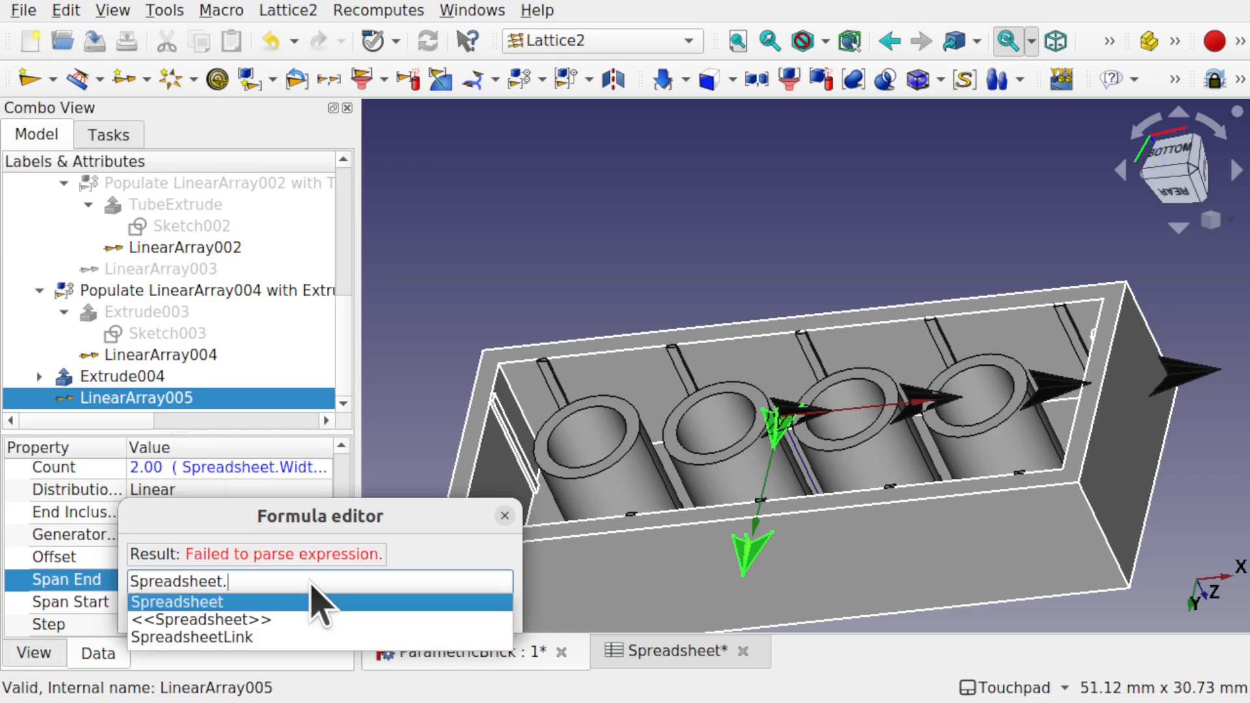
{"action": "type", "text": "wi"}
{"action": "key", "text": "Down"}
{"action": "key", "text": "Down"}
{"action": "key", "text": "Down"}
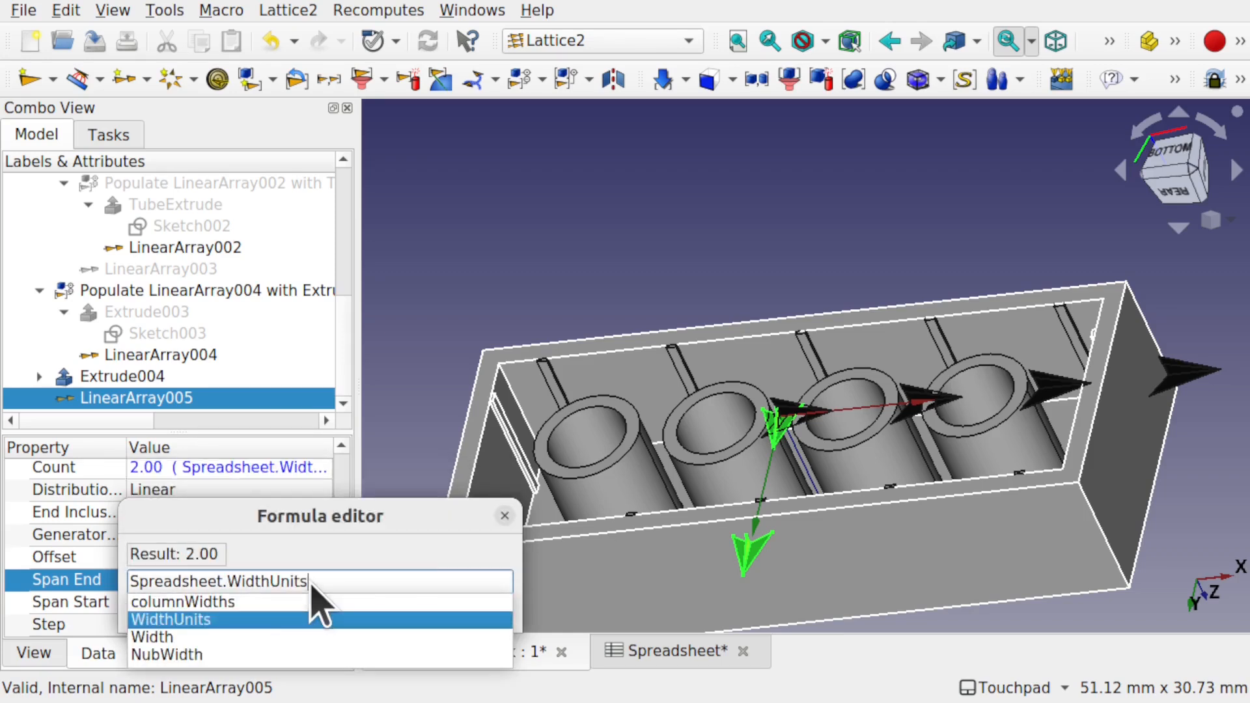
{"action": "type", "text": "- "}
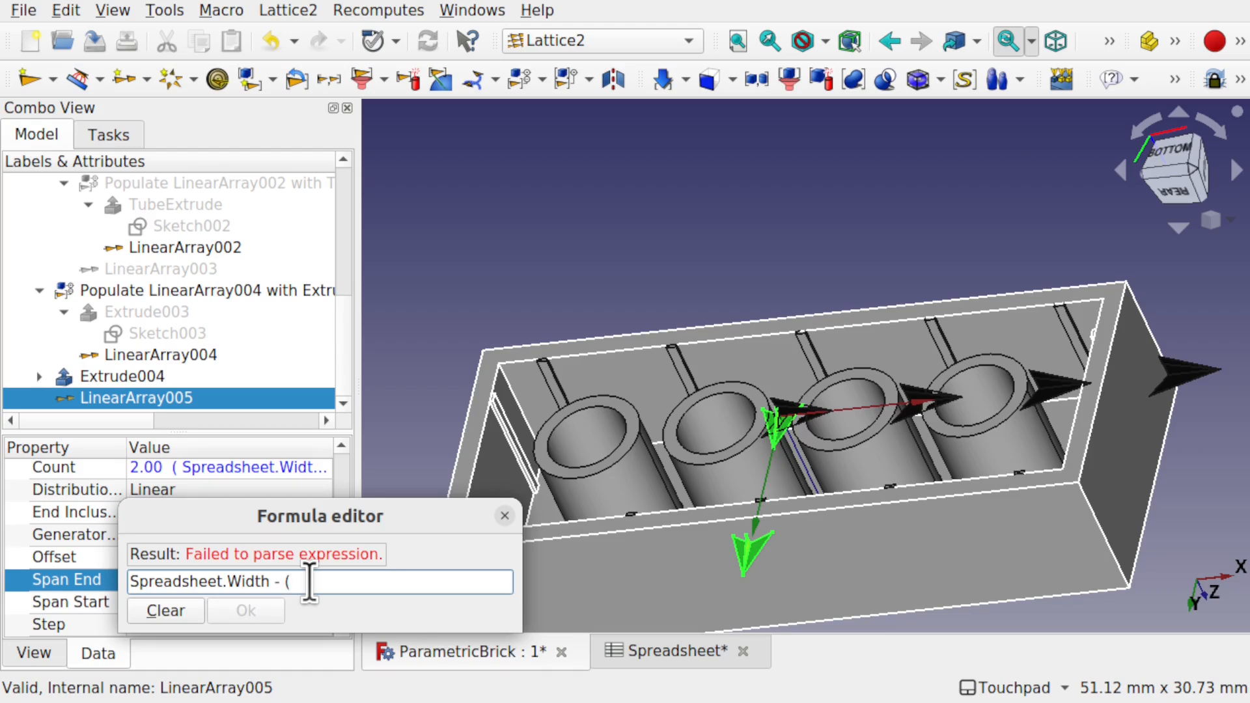
{"action": "type", "text": "(spr"}
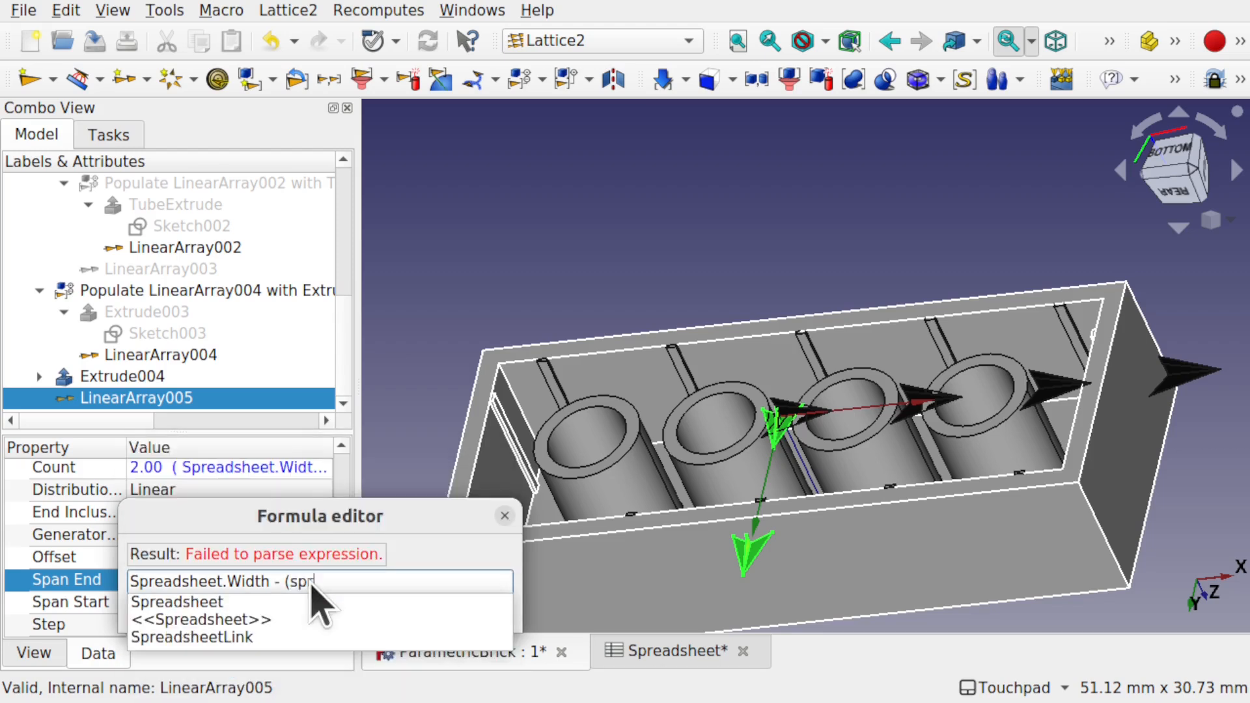
{"action": "type", "text": "e"}
{"action": "key", "text": "Down"}
{"action": "type", "text": "nu"}
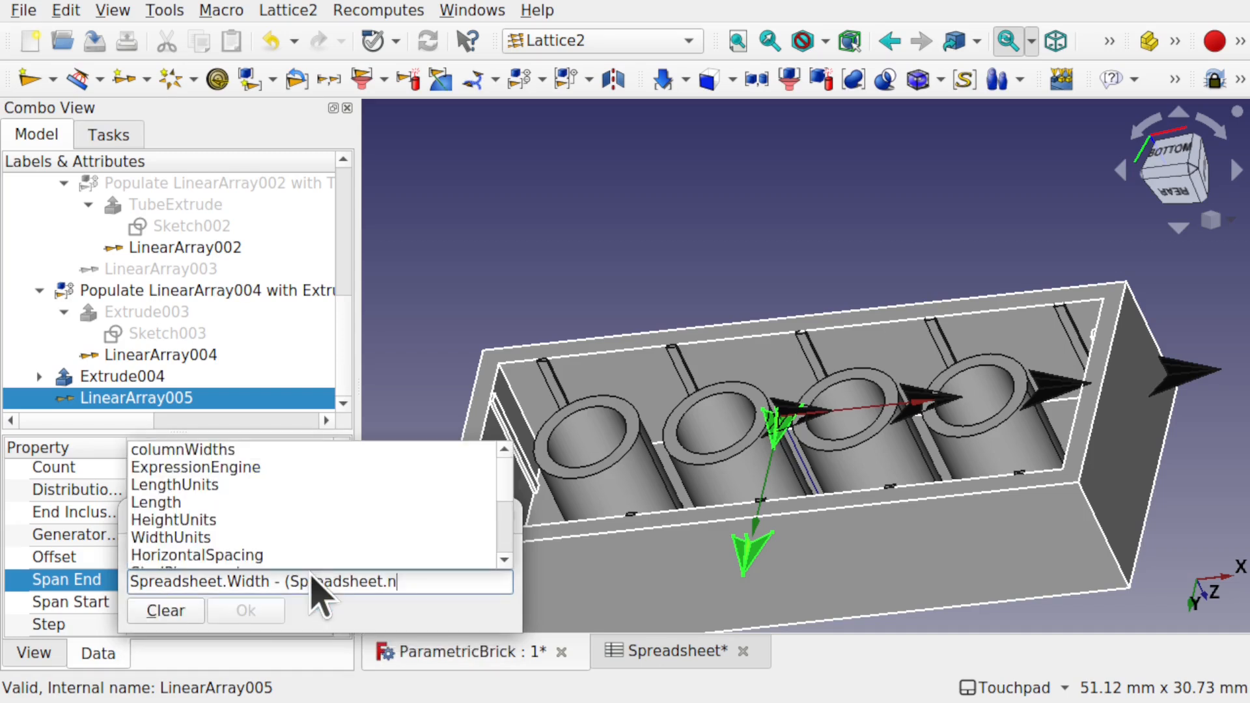
{"action": "key", "text": "Down"}
{"action": "key", "text": "Down"}
{"action": "key", "text": "Down"}
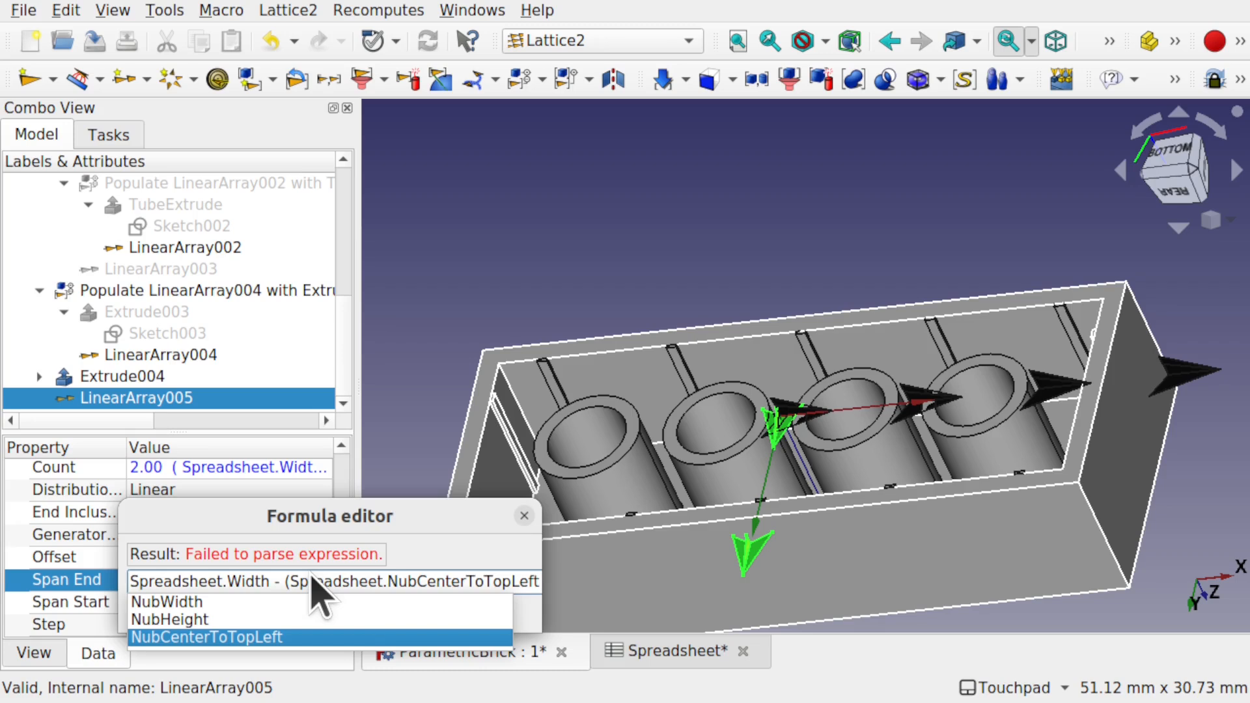
{"action": "key", "text": "Return"}
{"action": "type", "text": "* 2"}
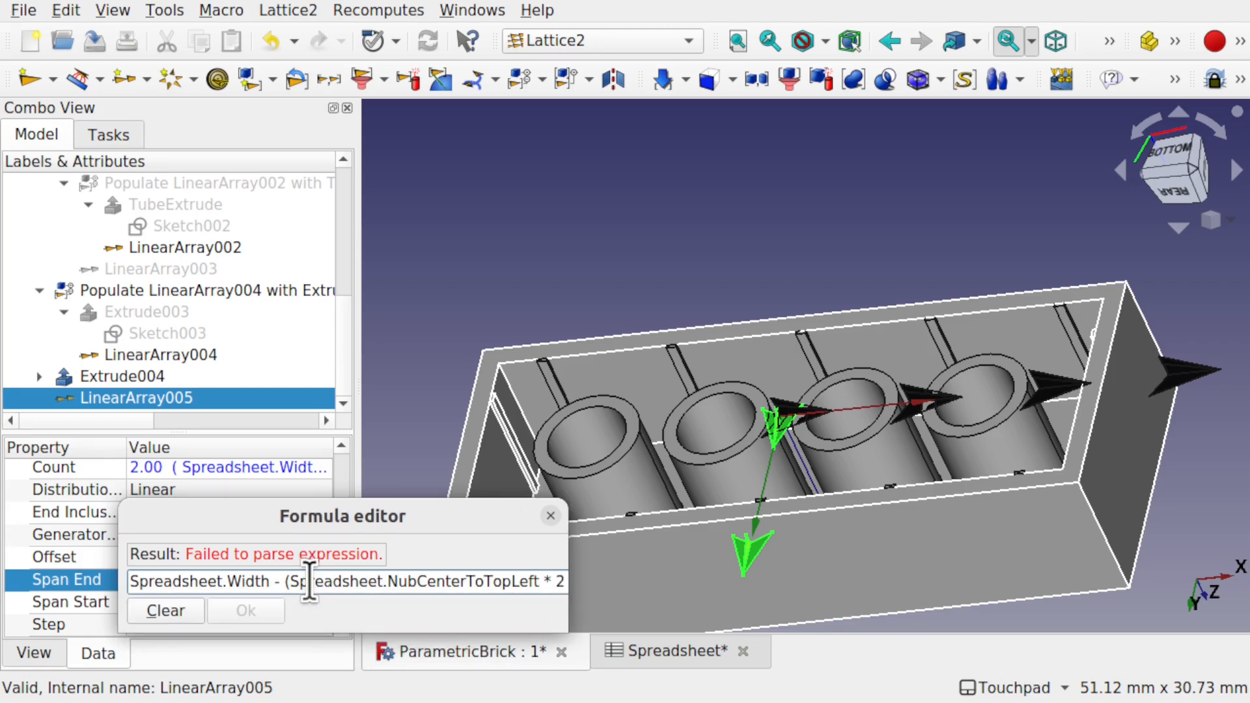
{"action": "type", "text": ")"}
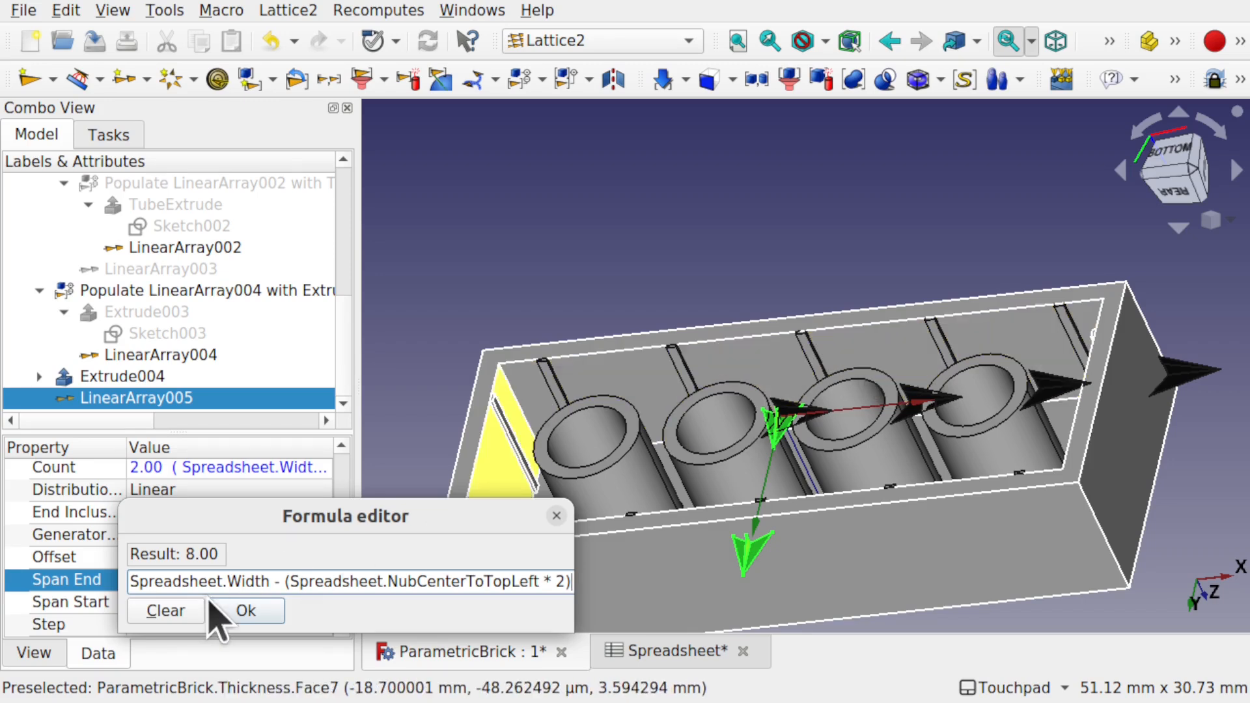
{"action": "left_click", "coordinate": [251, 614]}
{"action": "left_click", "coordinate": [479, 261]}
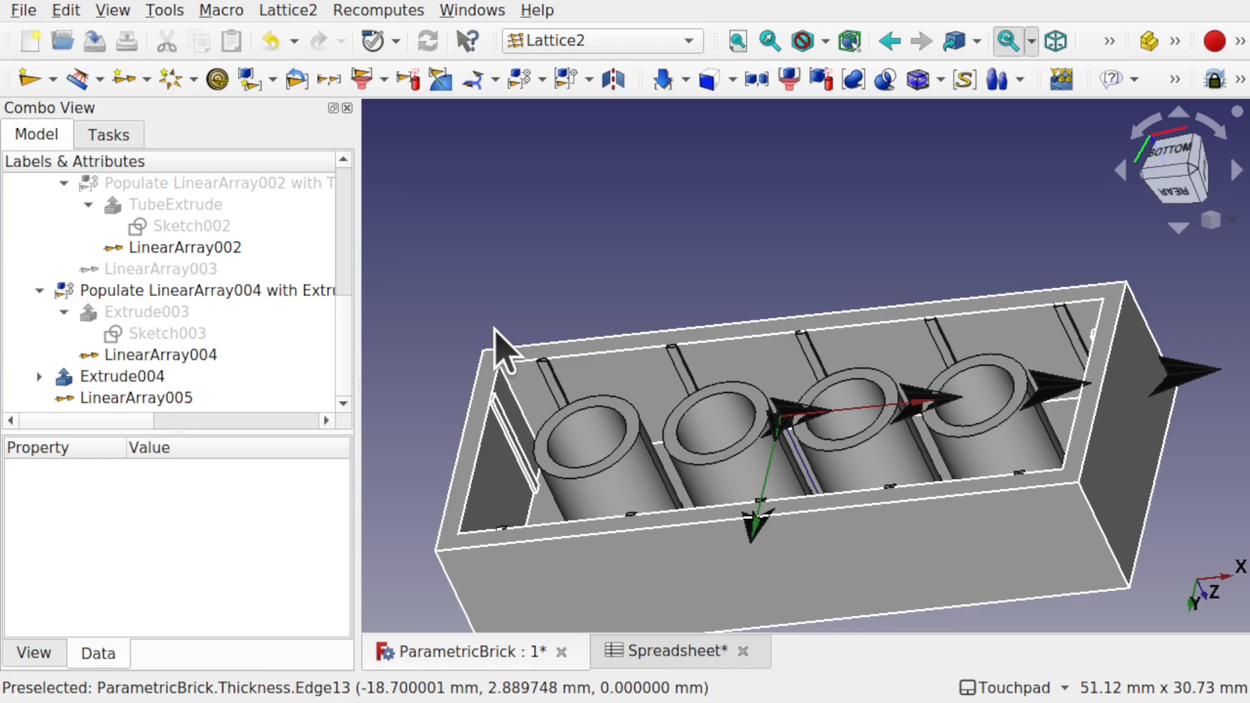
Rename the end-wall nub extrusion Extrude004 as SideNubEtrude.
{"action": "left_click_drag", "start_coordinate": [546, 330], "coordinate": [594, 393], "text": "shift"}
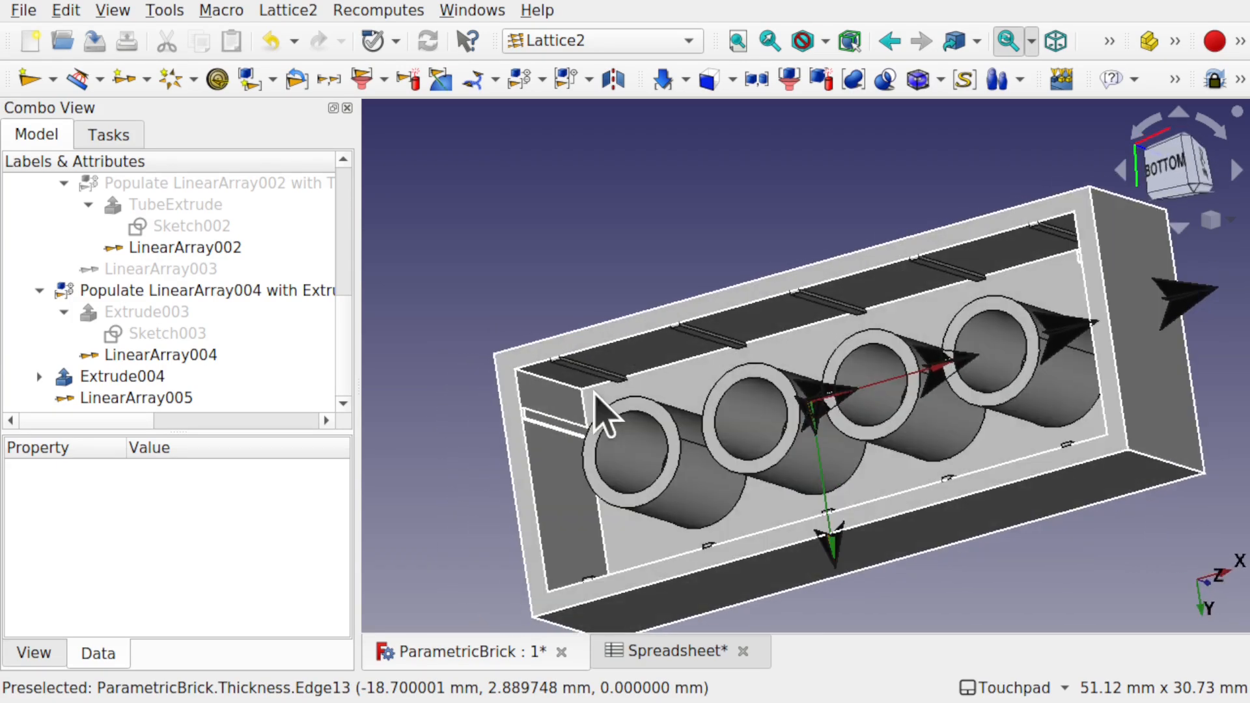
{"action": "left_click", "coordinate": [136, 380]}
{"action": "right_click", "coordinate": [136, 380]}
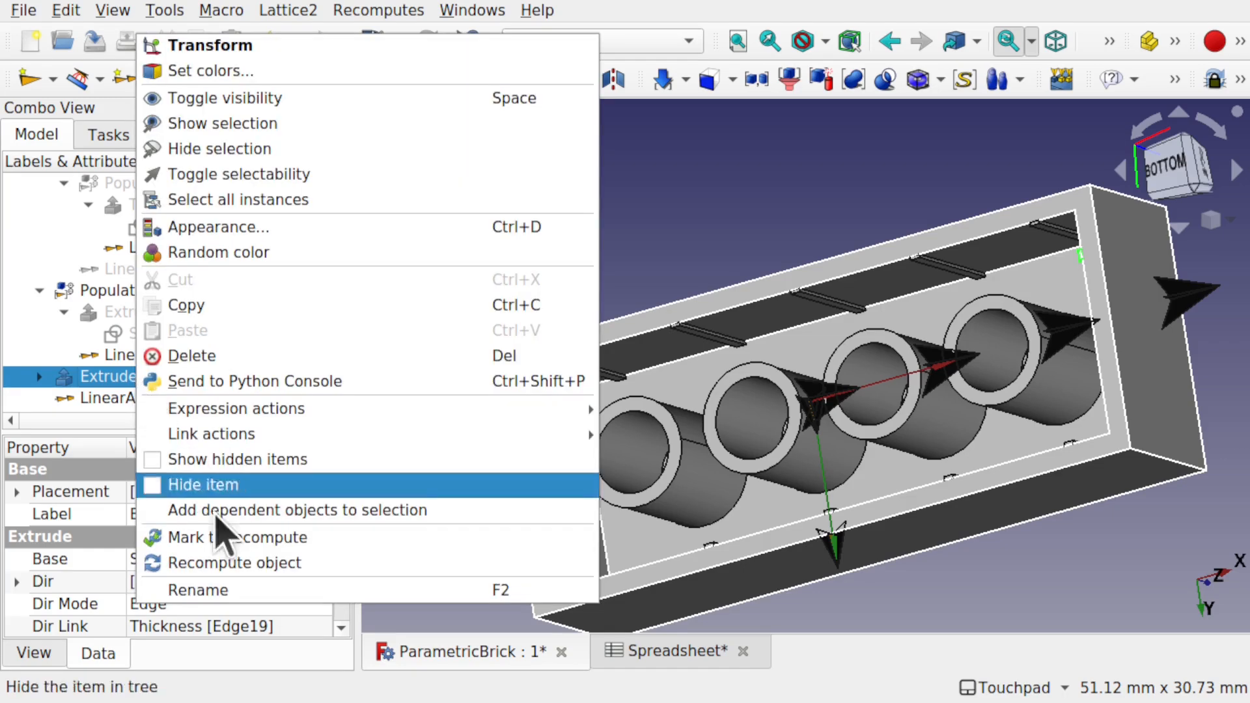
{"action": "left_click", "coordinate": [236, 590]}
{"action": "type", "text": "SideNubE"}
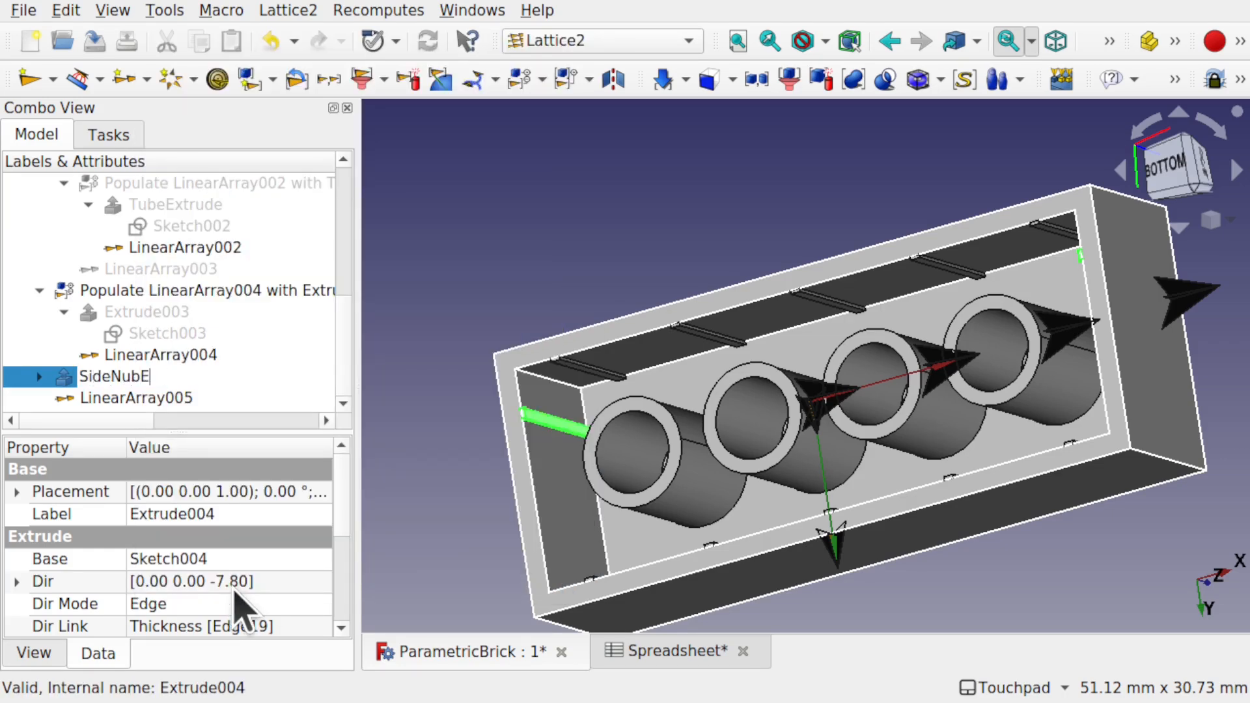
{"action": "key", "text": "Return"}
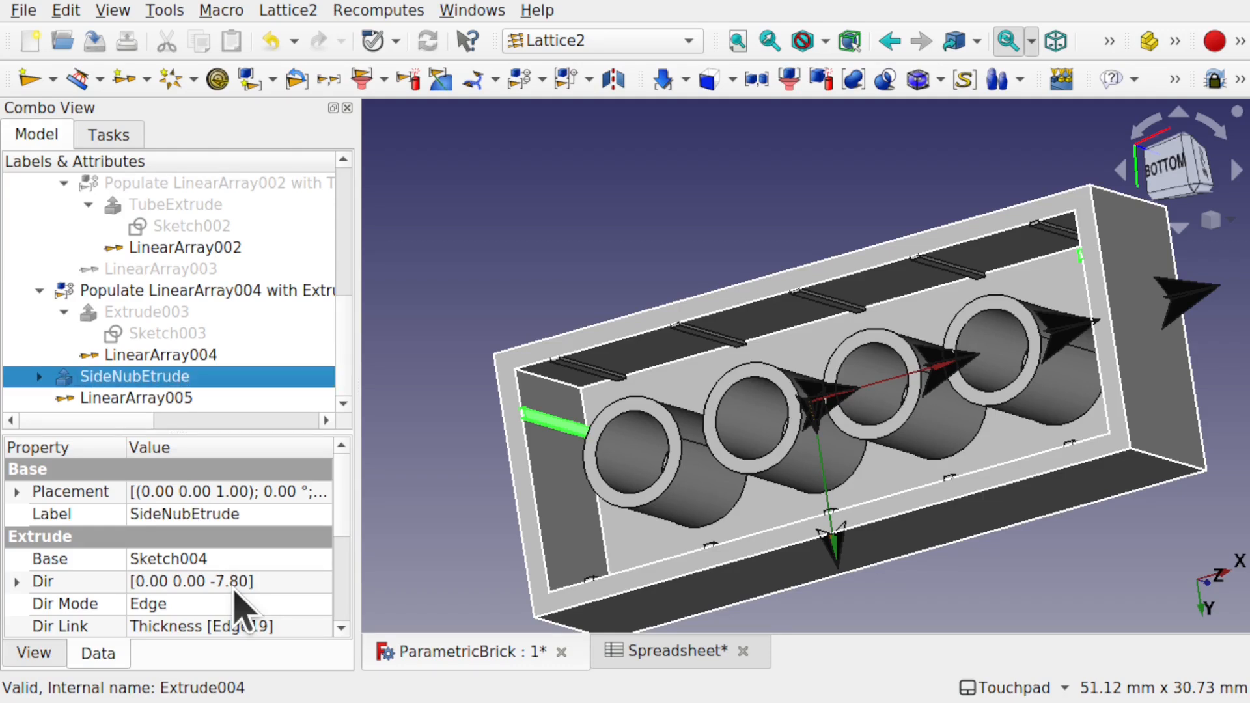
Populate LinearArray005 with copies of SideNubEtrude using Lattice2's Populate with copies: Build Array.
{"action": "left_click", "coordinate": [151, 405], "text": "ctrl"}
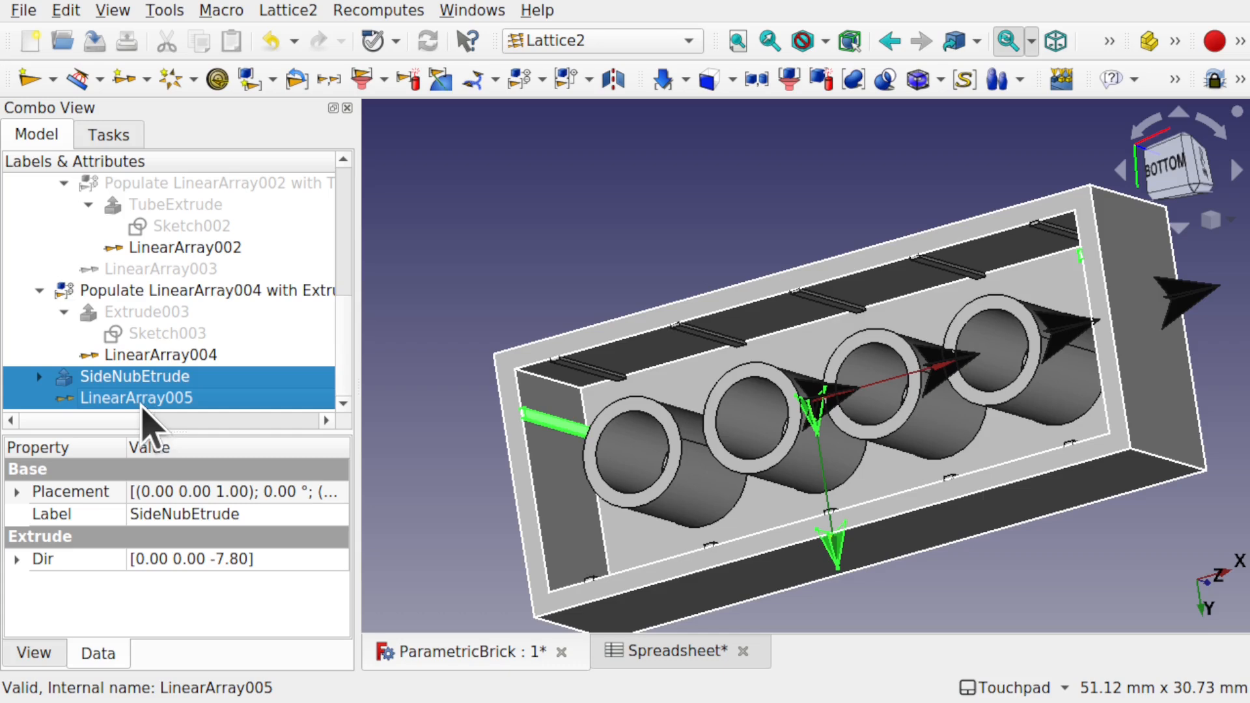
{"action": "left_click", "coordinate": [300, 13]}
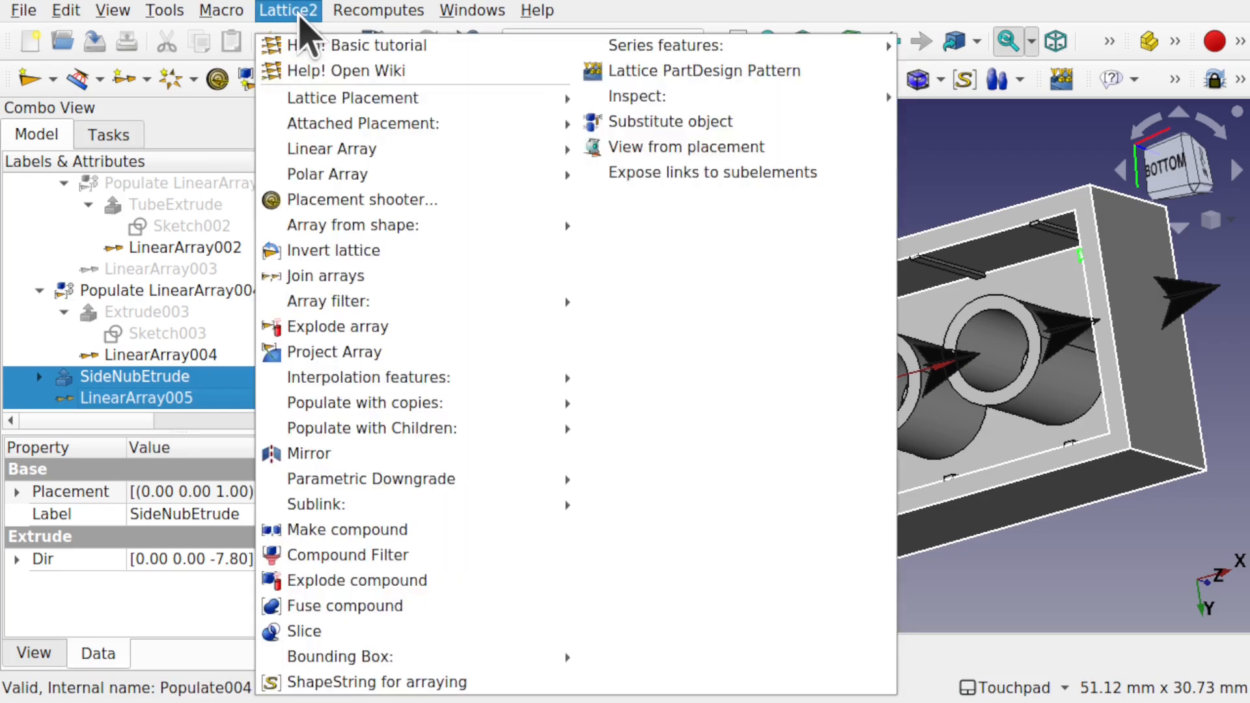
{"action": "mouse_move", "coordinate": [464, 404]}
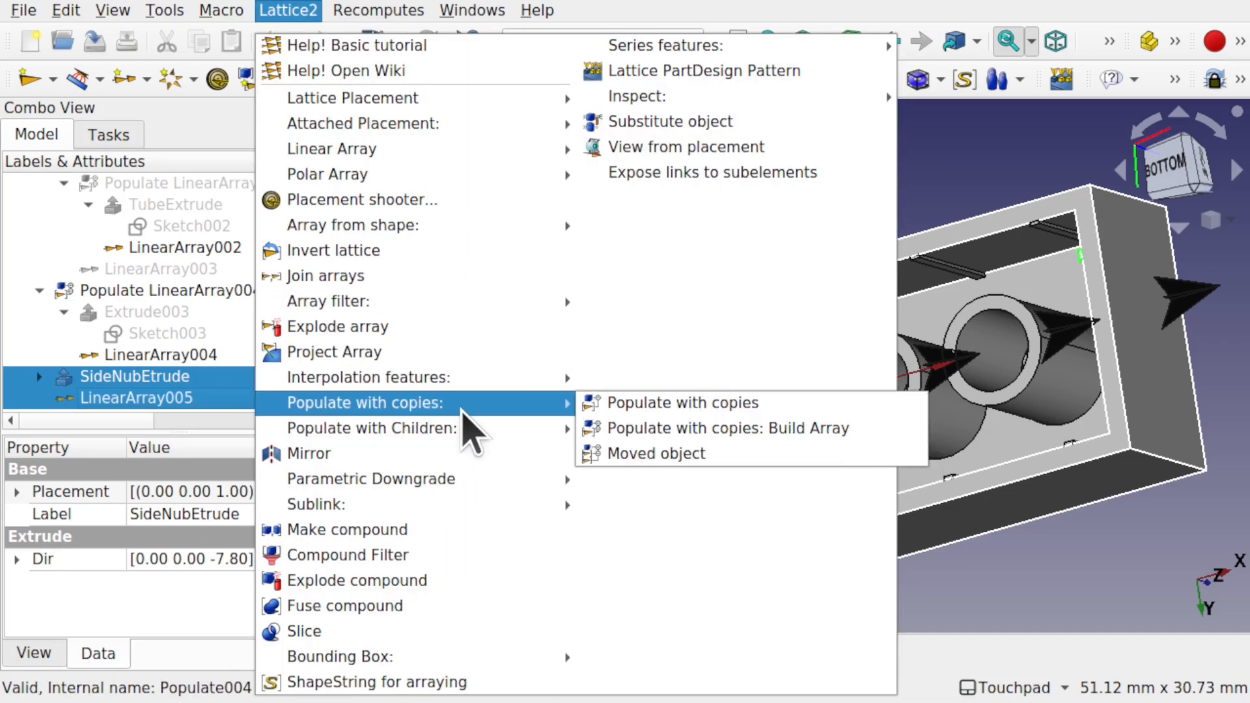
{"action": "left_click", "coordinate": [781, 431]}
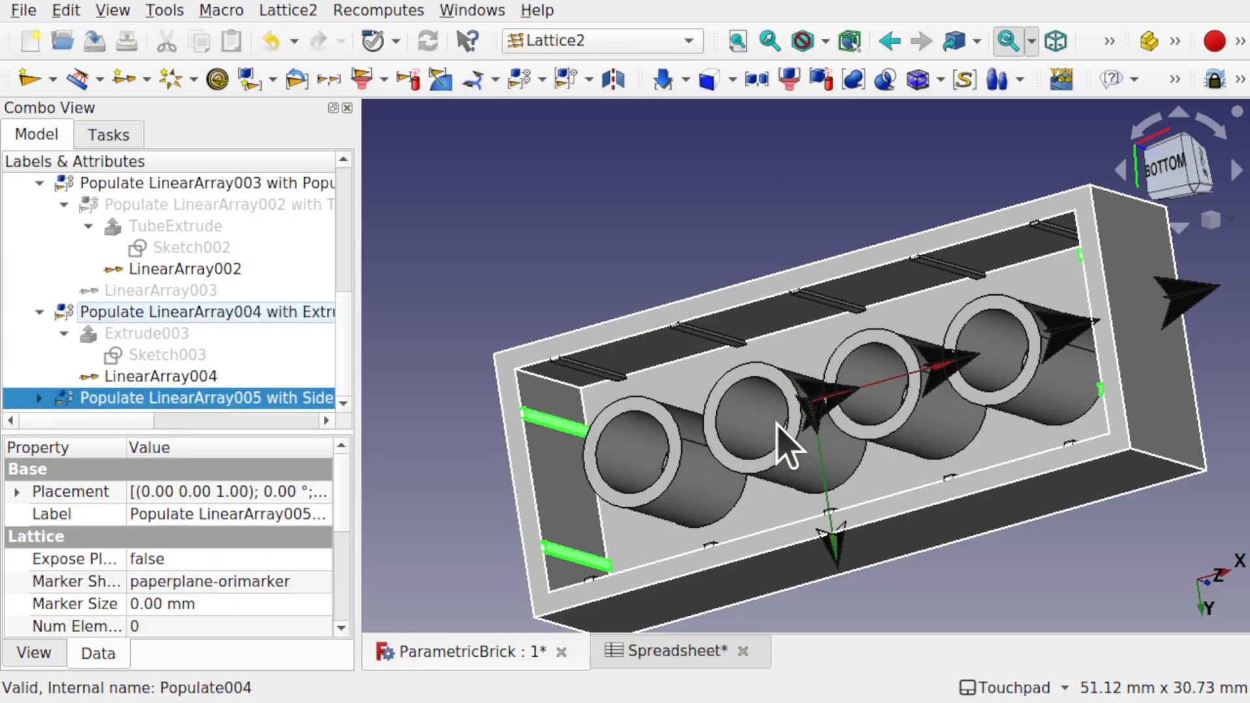
Hide the LinearArray004 and LinearArray005 placement markers and save the document.
{"action": "left_click", "coordinate": [603, 261]}
{"action": "mouse_move", "coordinate": [694, 297]}
{"action": "left_mouse_down", "text": "alt"}
{"action": "mouse_move", "coordinate": [857, 307]}
{"action": "mouse_move", "coordinate": [878, 282]}
{"action": "mouse_move", "coordinate": [835, 297]}
{"action": "mouse_move", "coordinate": [838, 308]}
{"action": "mouse_move", "coordinate": [703, 278]}
{"action": "left_mouse_up", "text": "alt"}
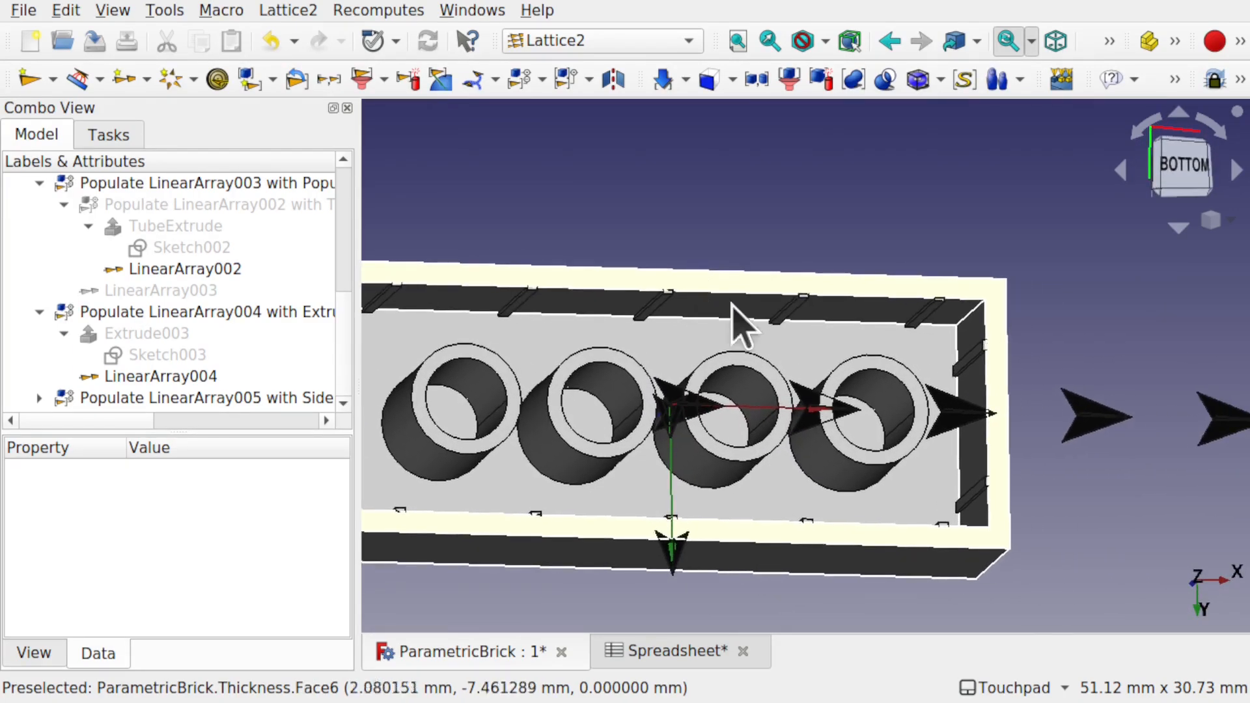
{"action": "left_click", "coordinate": [1105, 418]}
{"action": "key", "text": "space"}
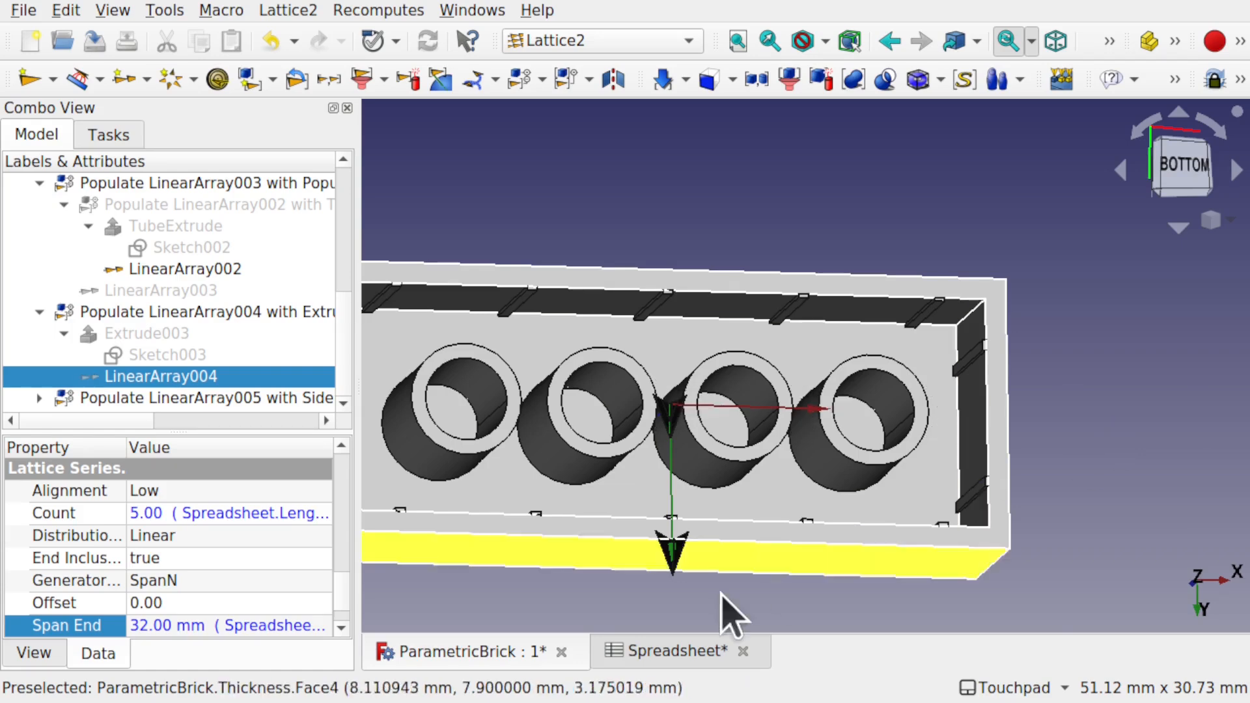
{"action": "left_click", "coordinate": [673, 562]}
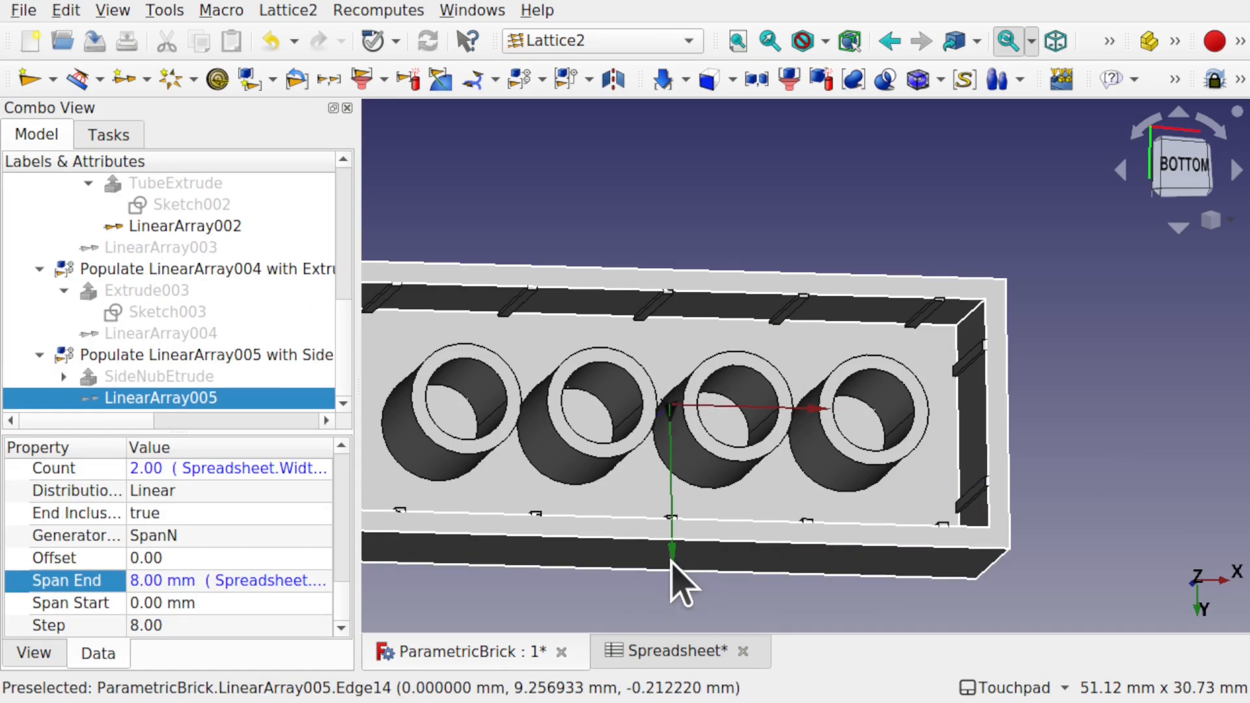
{"action": "left_click_drag", "start_coordinate": [882, 510], "coordinate": [807, 573], "text": "alt"}
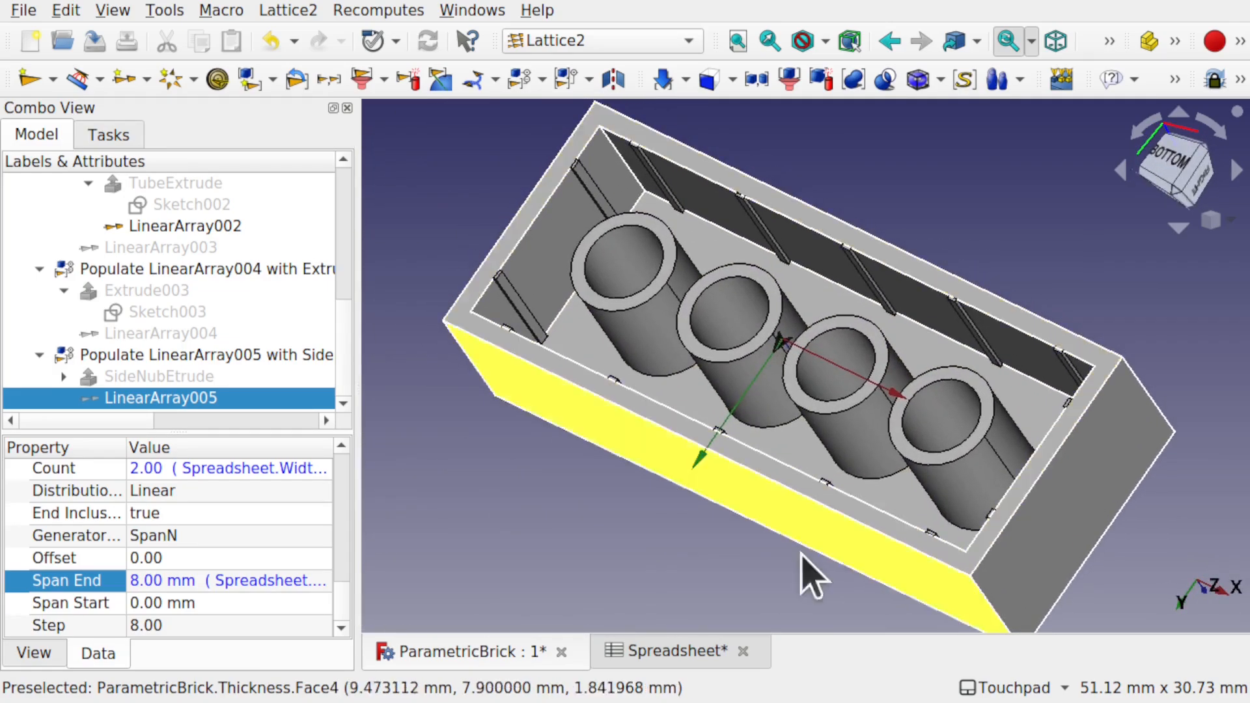
{"action": "key", "text": "ctrl+s"}
Set WidthUnits to 4 in the spreadsheet and inspect the tubes and wall nubs in the widened brick.
{"action": "left_click", "coordinate": [652, 652]}
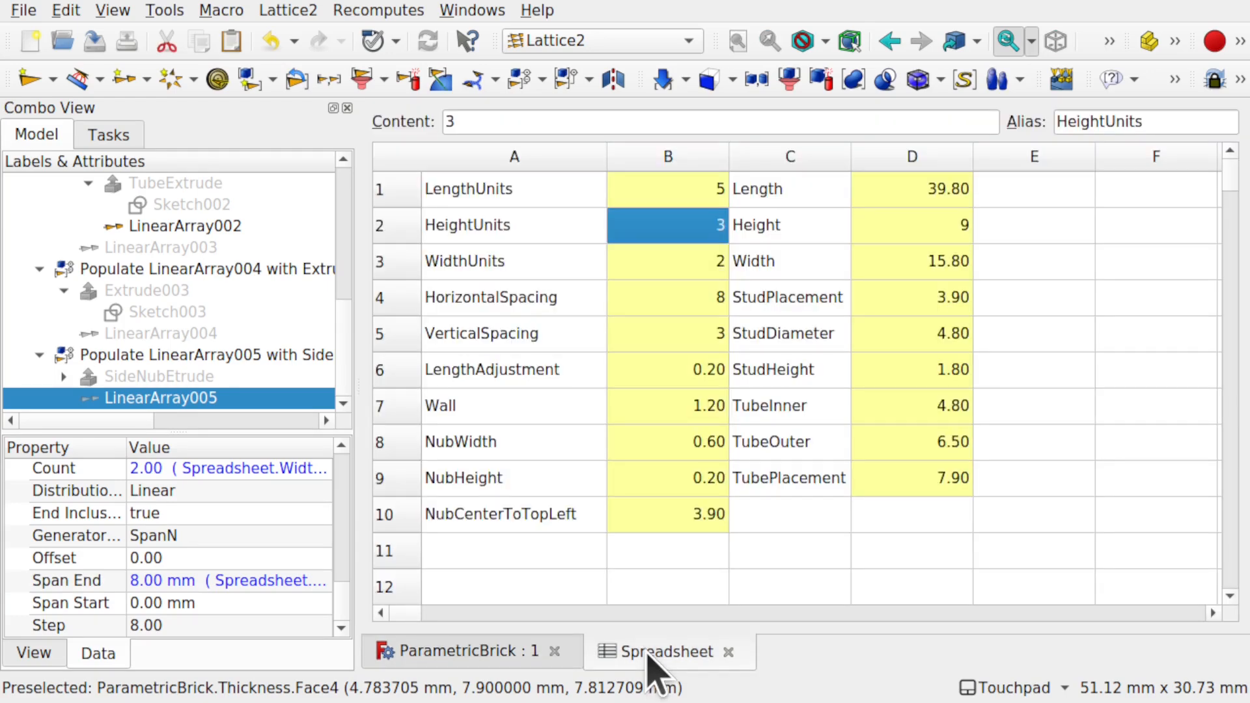
{"action": "left_click", "coordinate": [675, 189]}
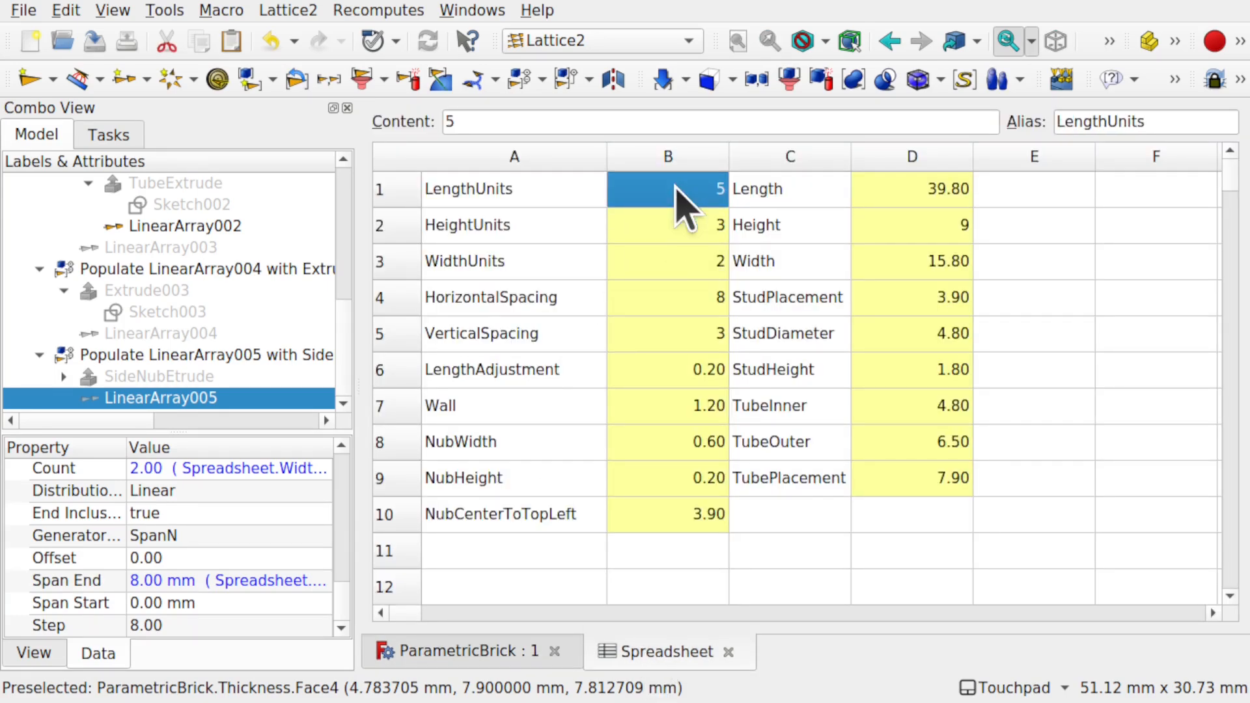
{"action": "left_click", "coordinate": [678, 261]}
{"action": "left_click", "coordinate": [678, 260]}
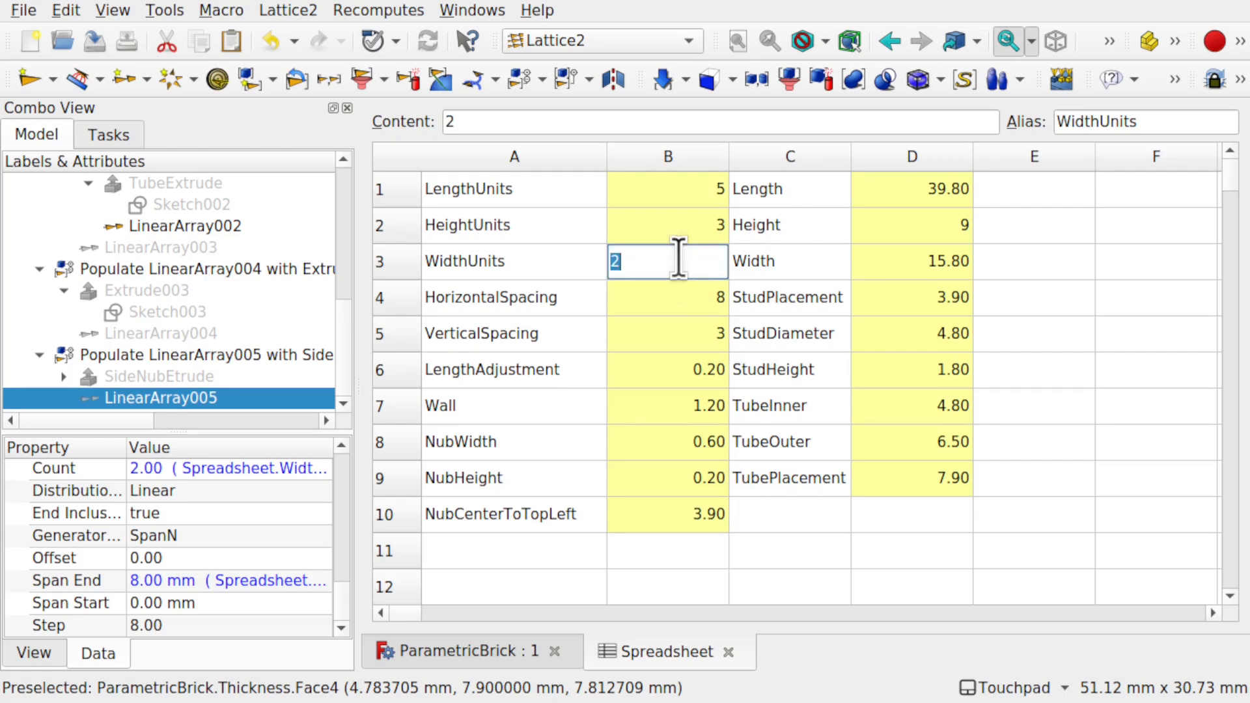
{"action": "left_click", "coordinate": [659, 302]}
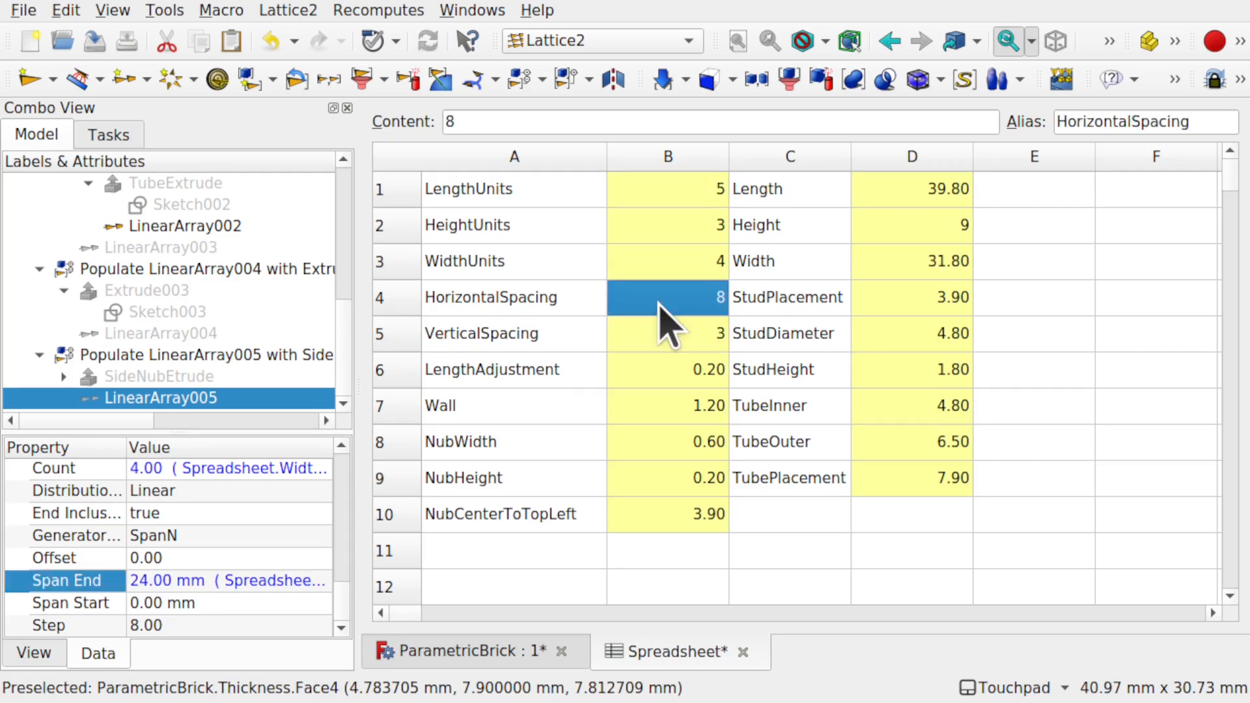
{"action": "left_click", "coordinate": [480, 641]}
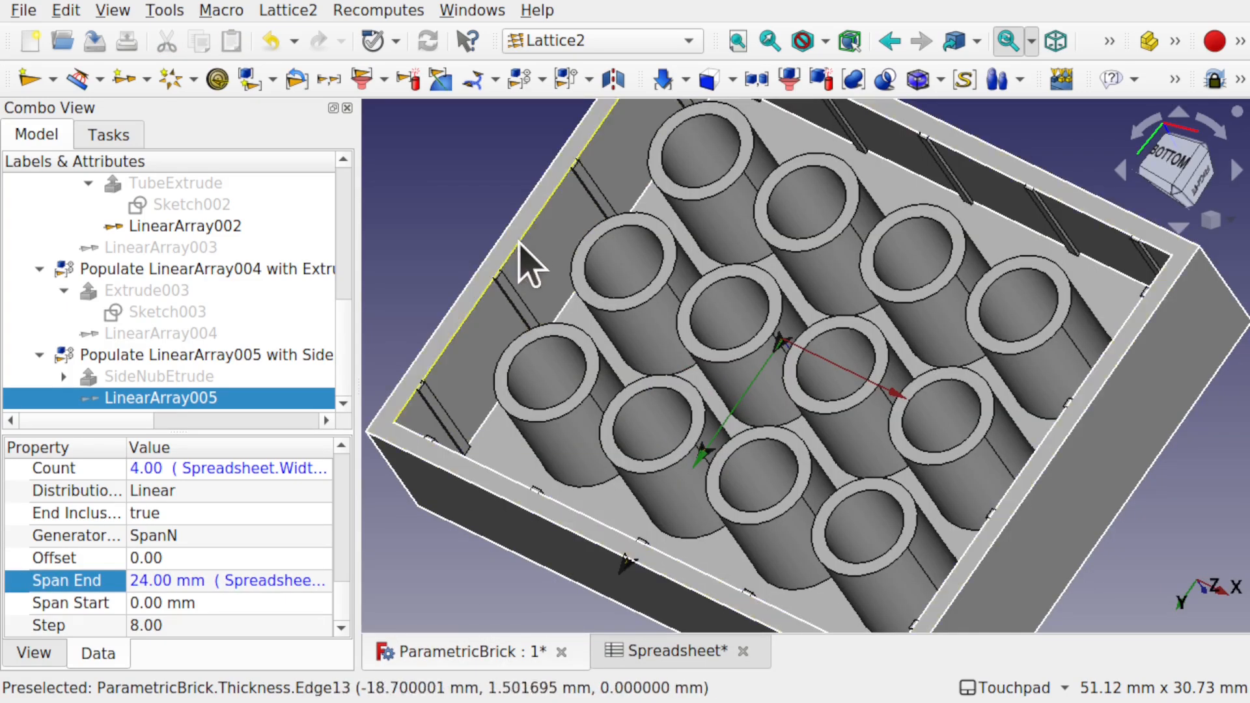
{"action": "left_click_drag", "start_coordinate": [580, 348], "coordinate": [604, 404], "text": "shift"}
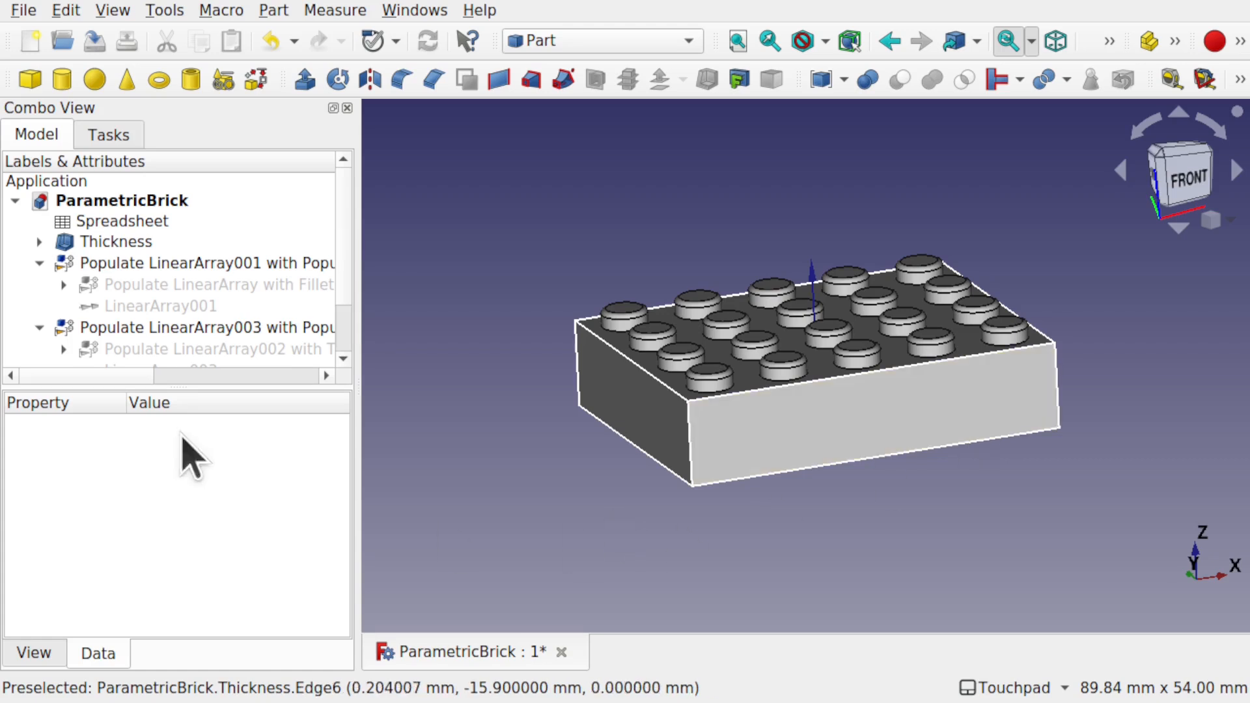
Combine Thickness and the four Populate features (LinearArray001, 003, 004 and 005) into one Part compound.
{"action": "left_click", "coordinate": [39, 263]}
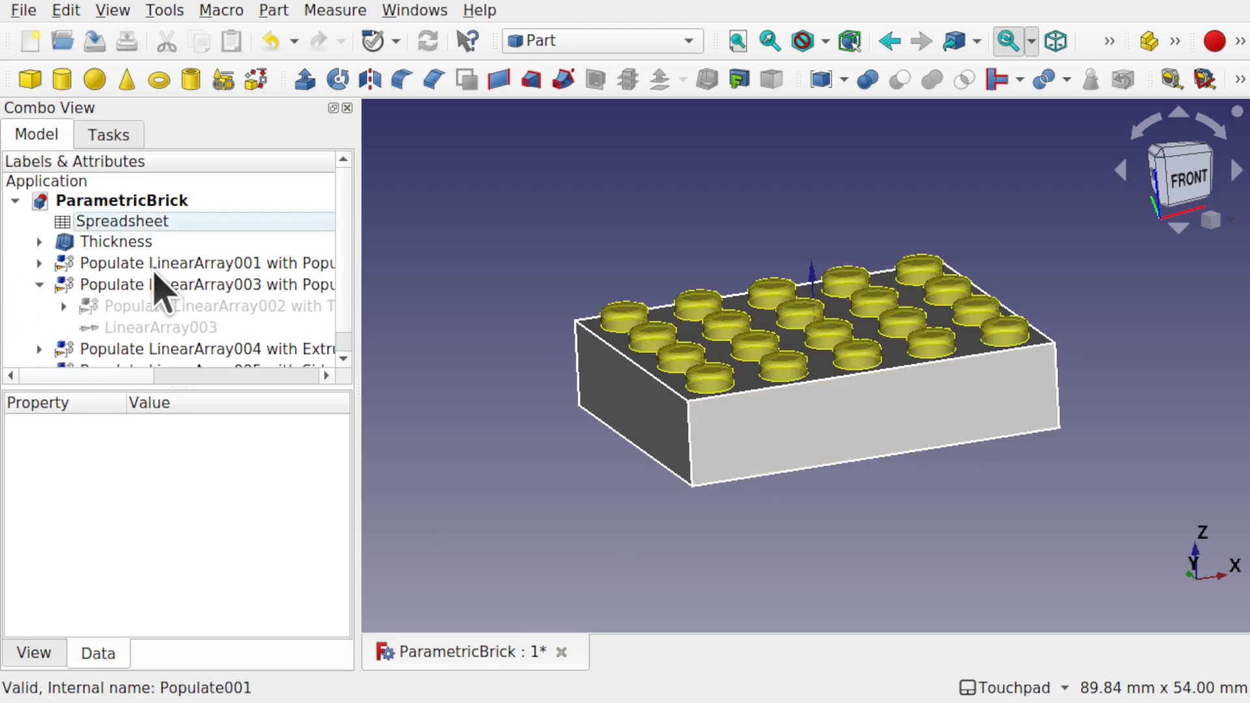
{"action": "left_click", "coordinate": [39, 284]}
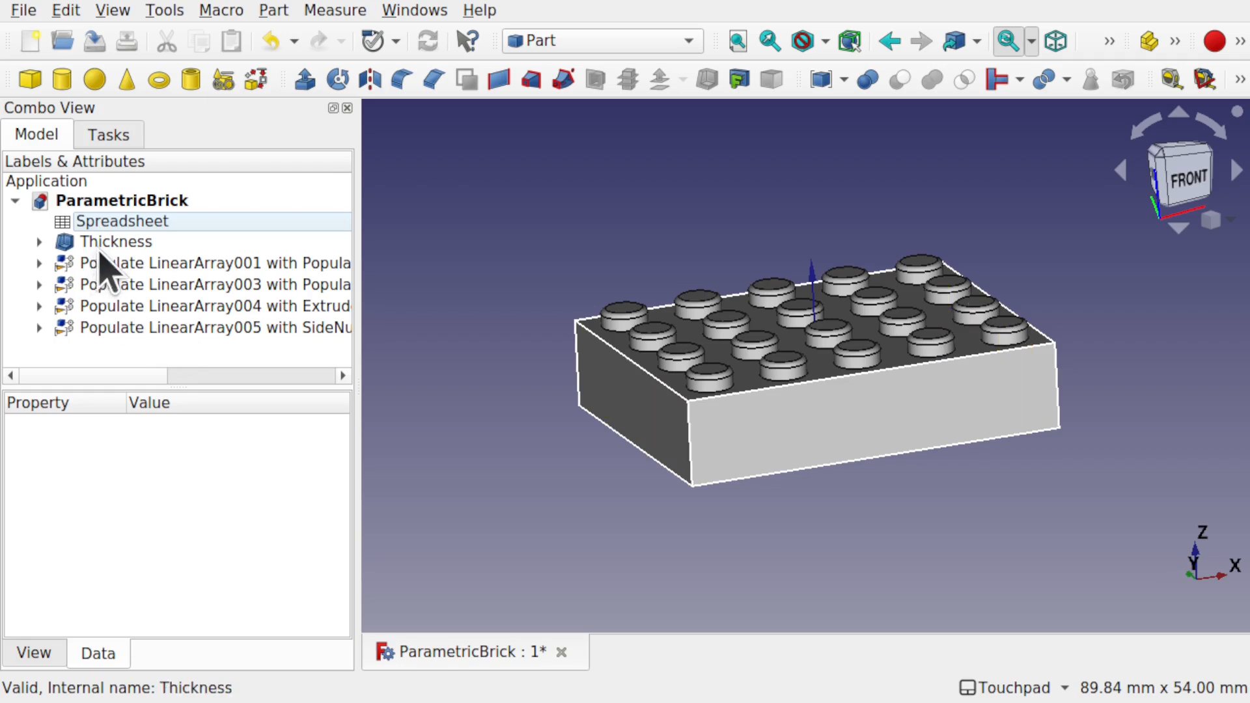
{"action": "left_click", "coordinate": [114, 244]}
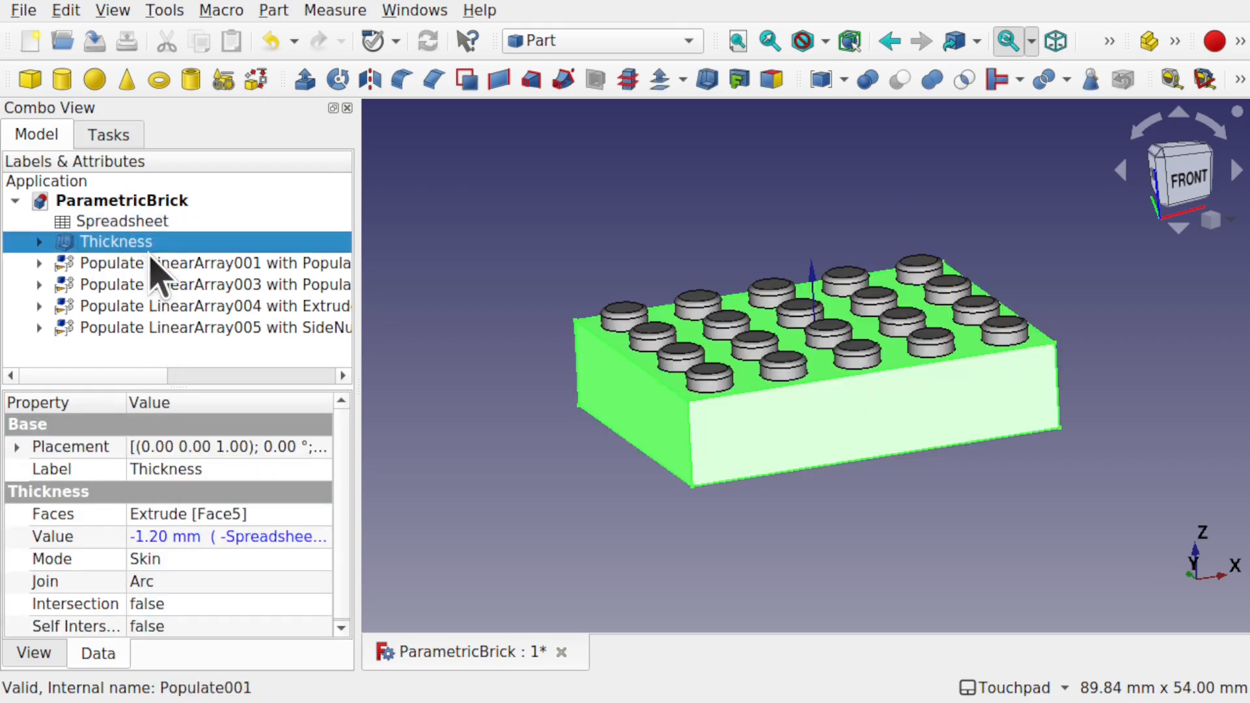
{"action": "left_click", "coordinate": [167, 326], "text": "shift"}
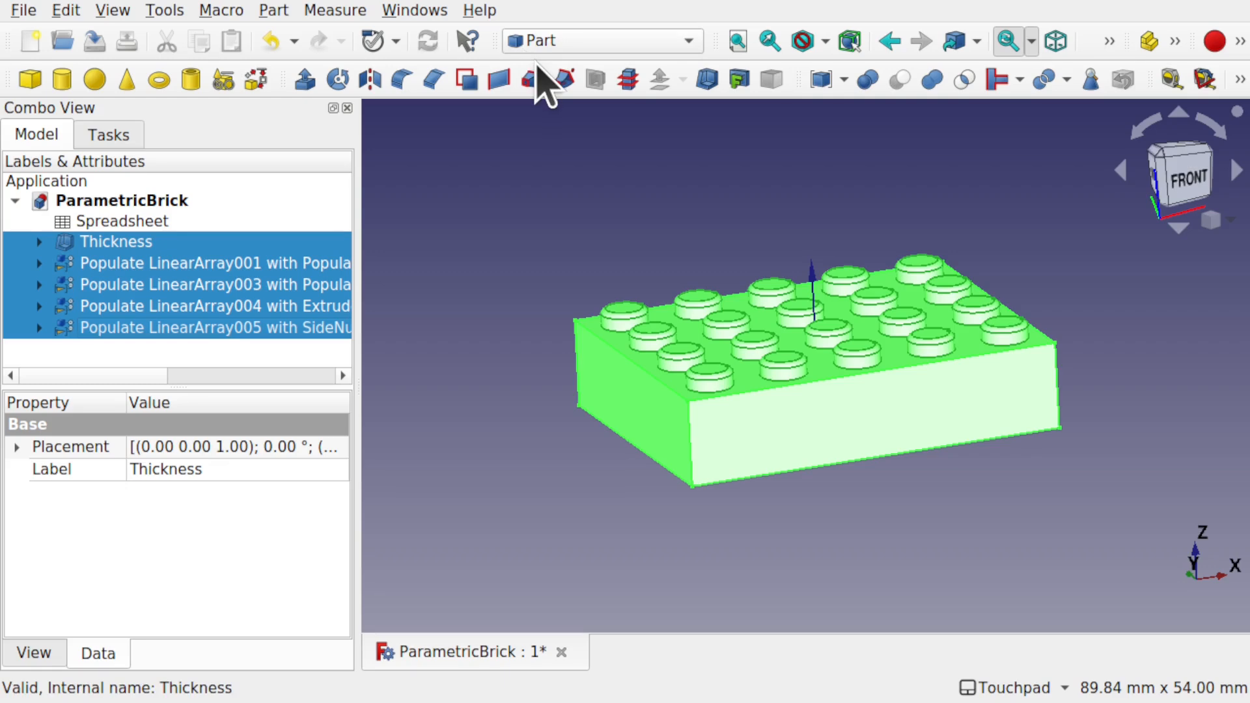
{"action": "left_click", "coordinate": [274, 10]}
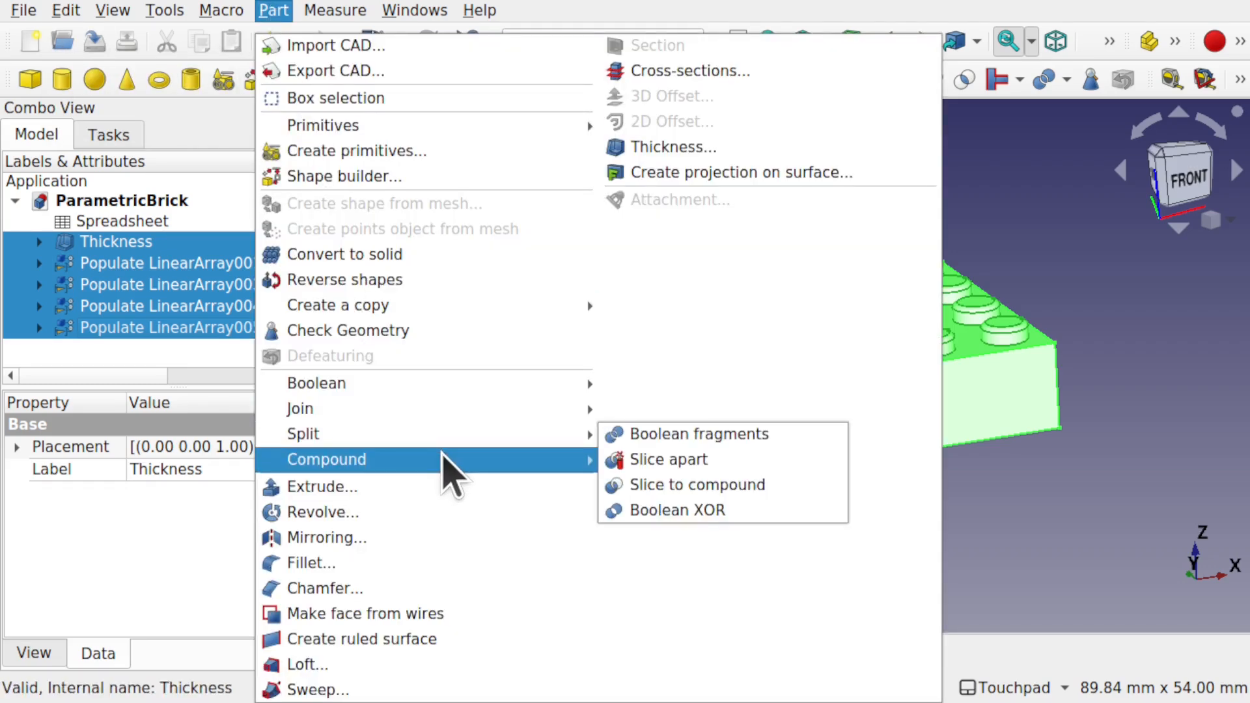
{"action": "mouse_move", "coordinate": [459, 459]}
{"action": "left_click", "coordinate": [652, 460]}
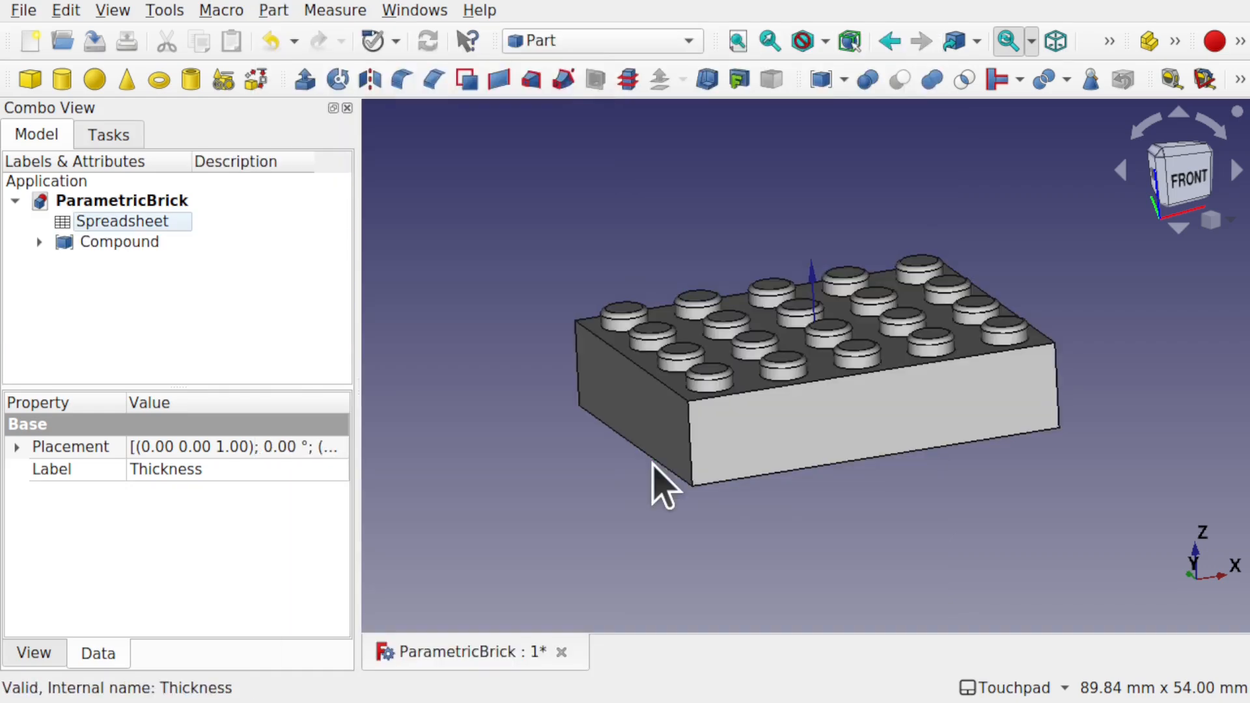
Export the Compound to the Desktop as the STL mesh ParametricBrick-Compound.stl, replacing the existing file.
{"action": "left_click", "coordinate": [125, 241]}
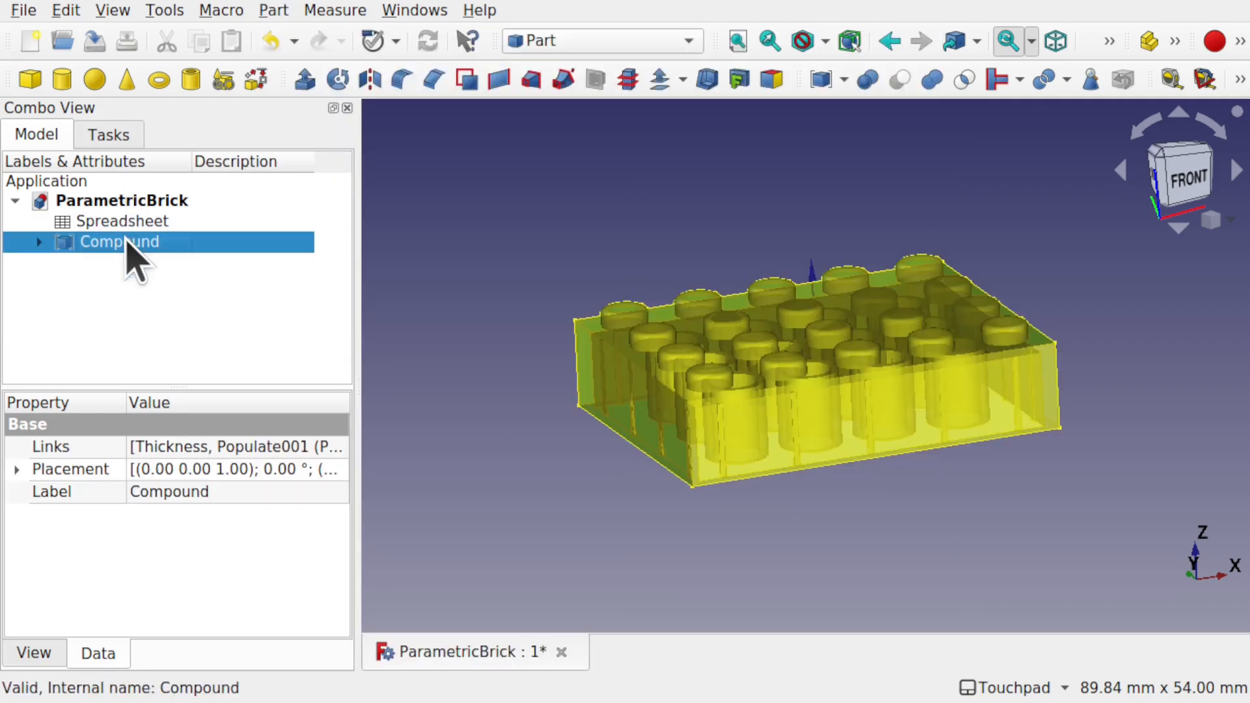
{"action": "left_click", "coordinate": [23, 10]}
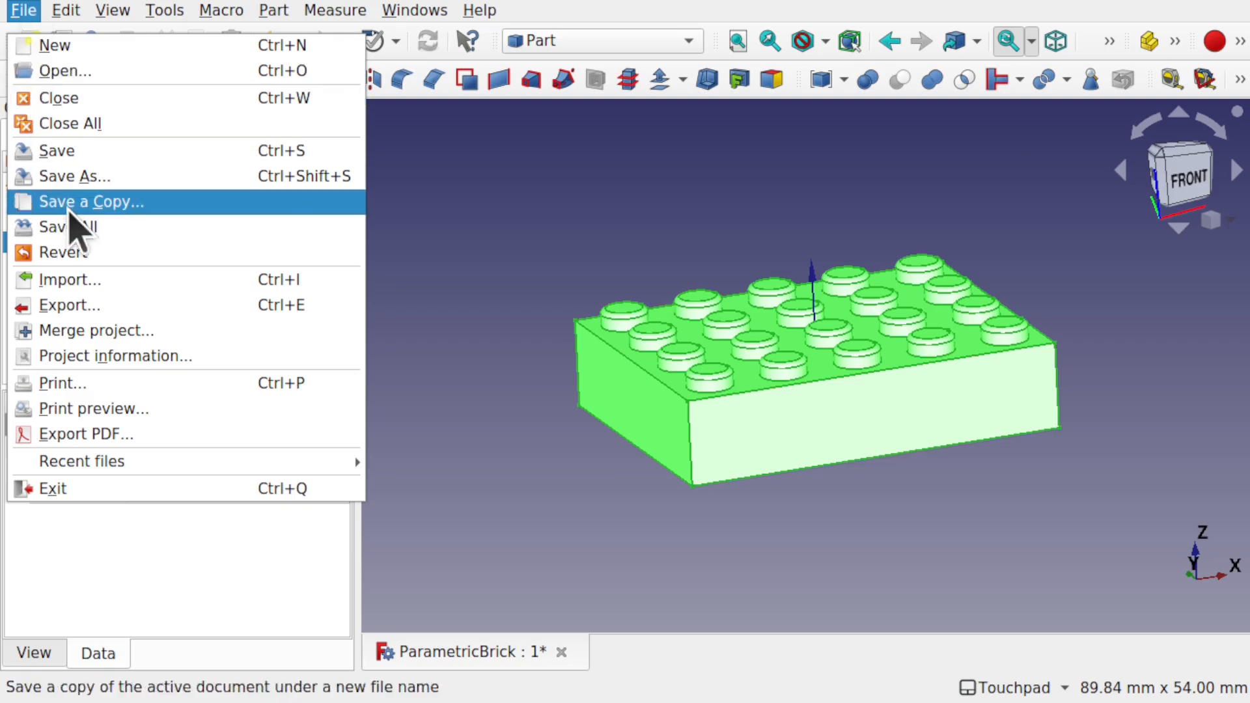
{"action": "left_click", "coordinate": [125, 307]}
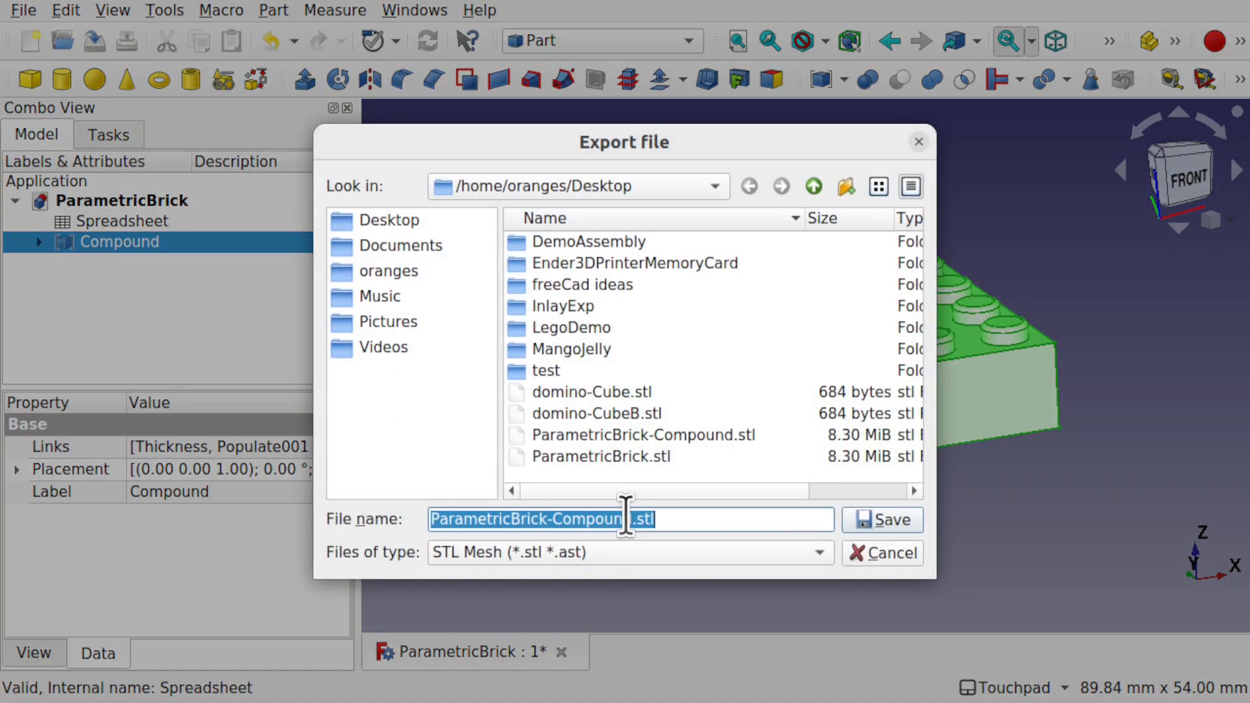
{"action": "left_click", "coordinate": [879, 524]}
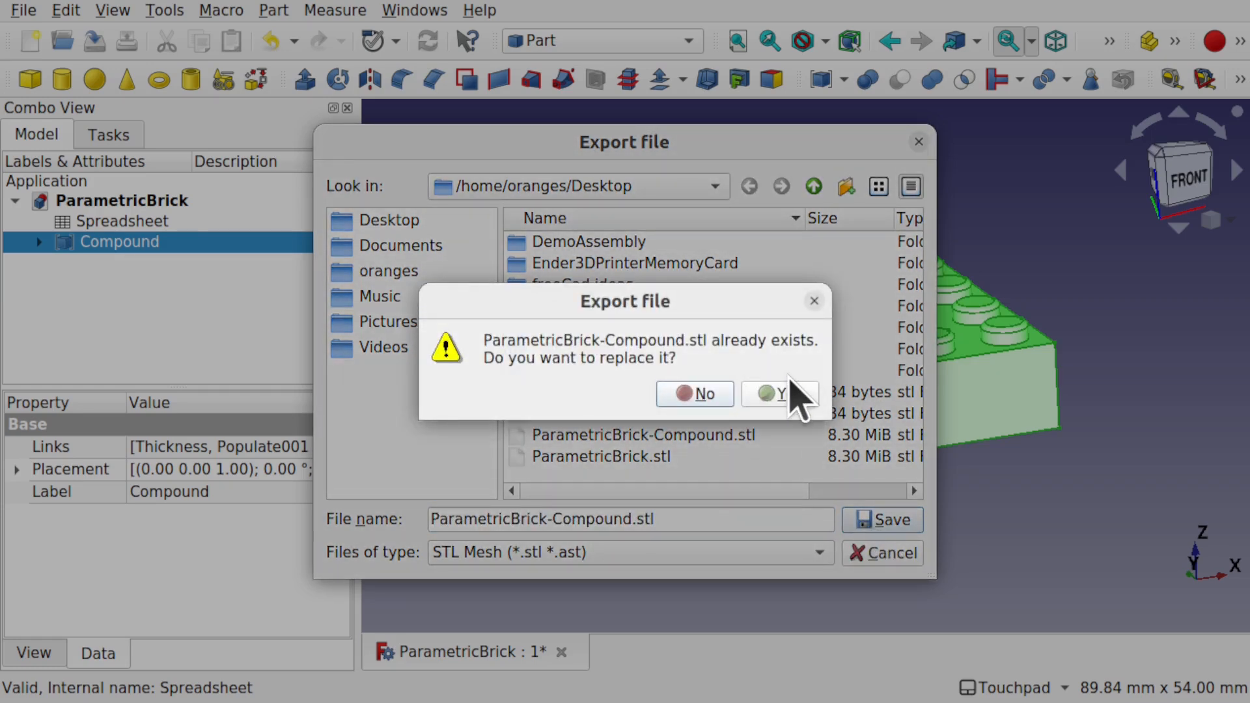
{"action": "left_click", "coordinate": [789, 393]}
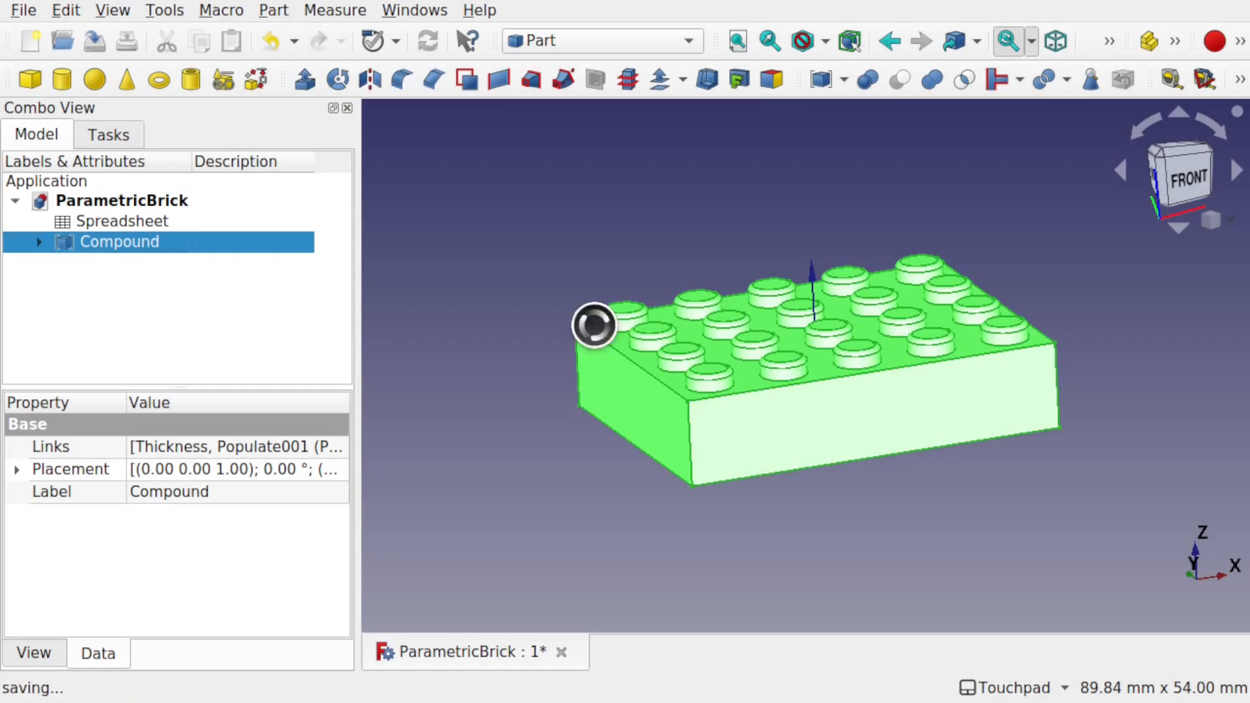
Import ParametricBrick-Compound.stl, hide the original Compound and inspect the mesh from below.
{"action": "left_click", "coordinate": [25, 11]}
{"action": "left_click", "coordinate": [120, 280]}
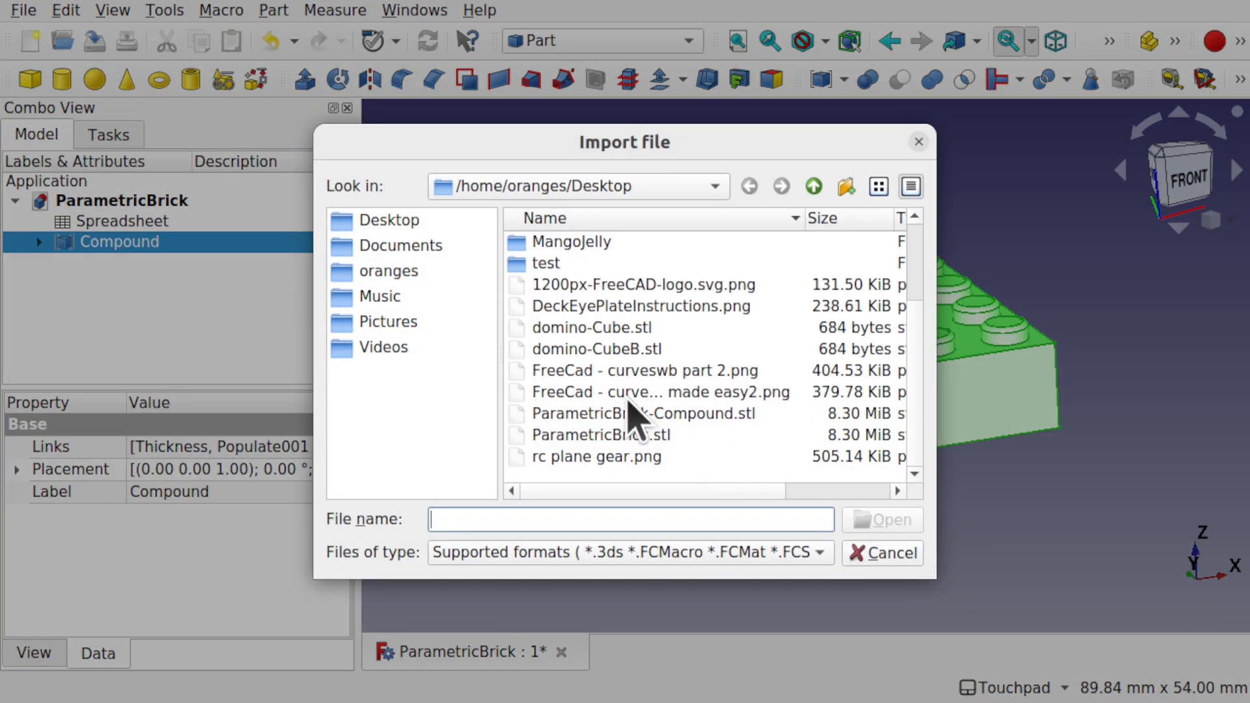
{"action": "left_click", "coordinate": [683, 417]}
{"action": "left_click", "coordinate": [879, 512]}
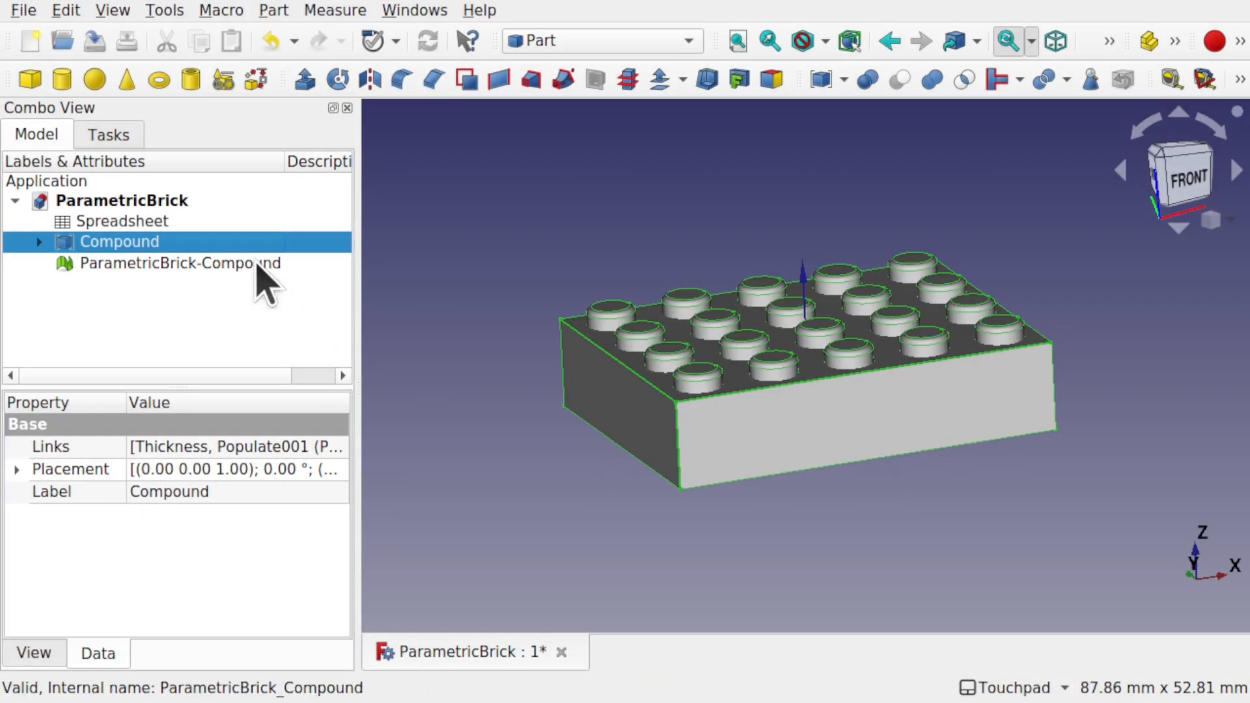
{"action": "left_click", "coordinate": [616, 510]}
{"action": "left_click_drag", "start_coordinate": [772, 483], "coordinate": [879, 408], "text": "shift"}
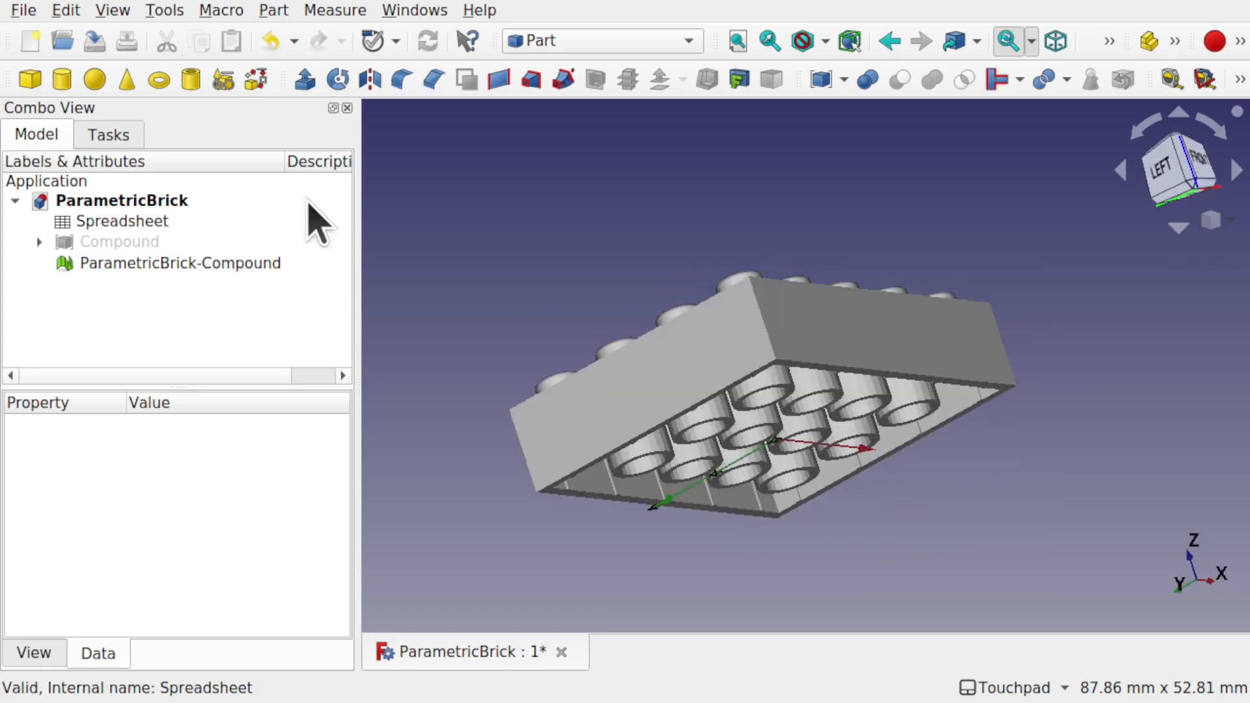
Delete the imported ParametricBrick-Compound mesh and show the original Compound again.
{"action": "left_click", "coordinate": [221, 263]}
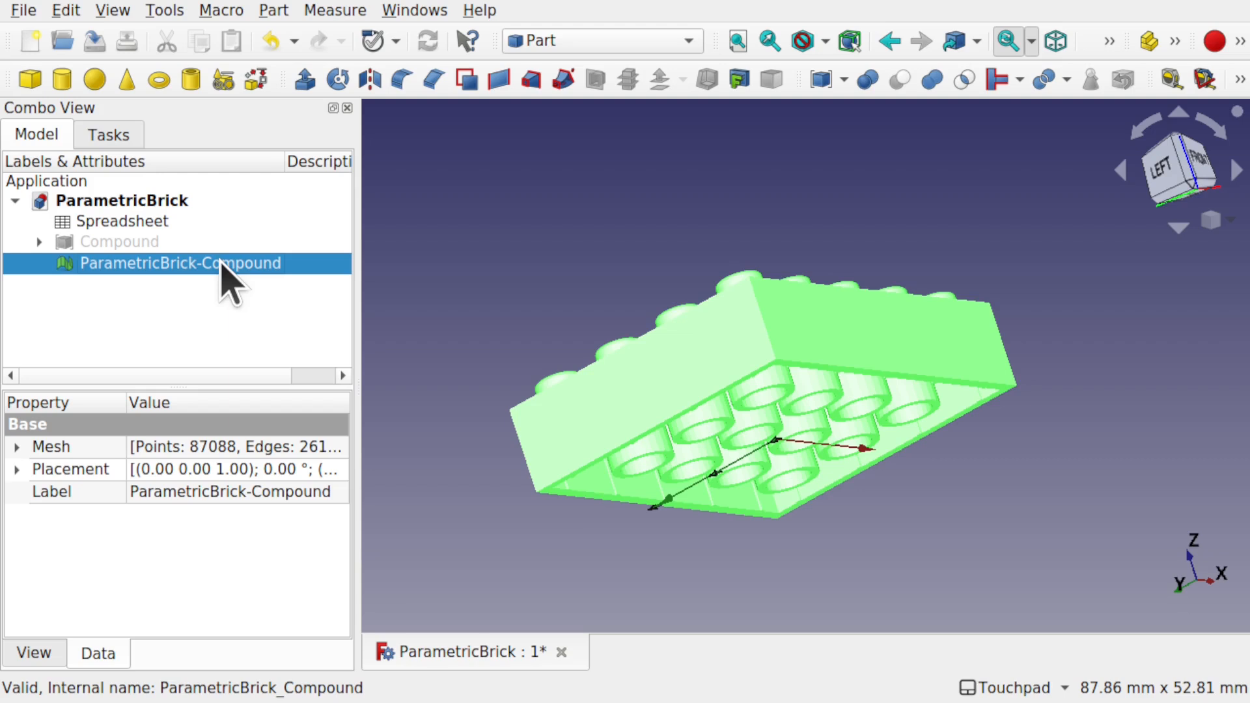
{"action": "key", "text": "Delete"}
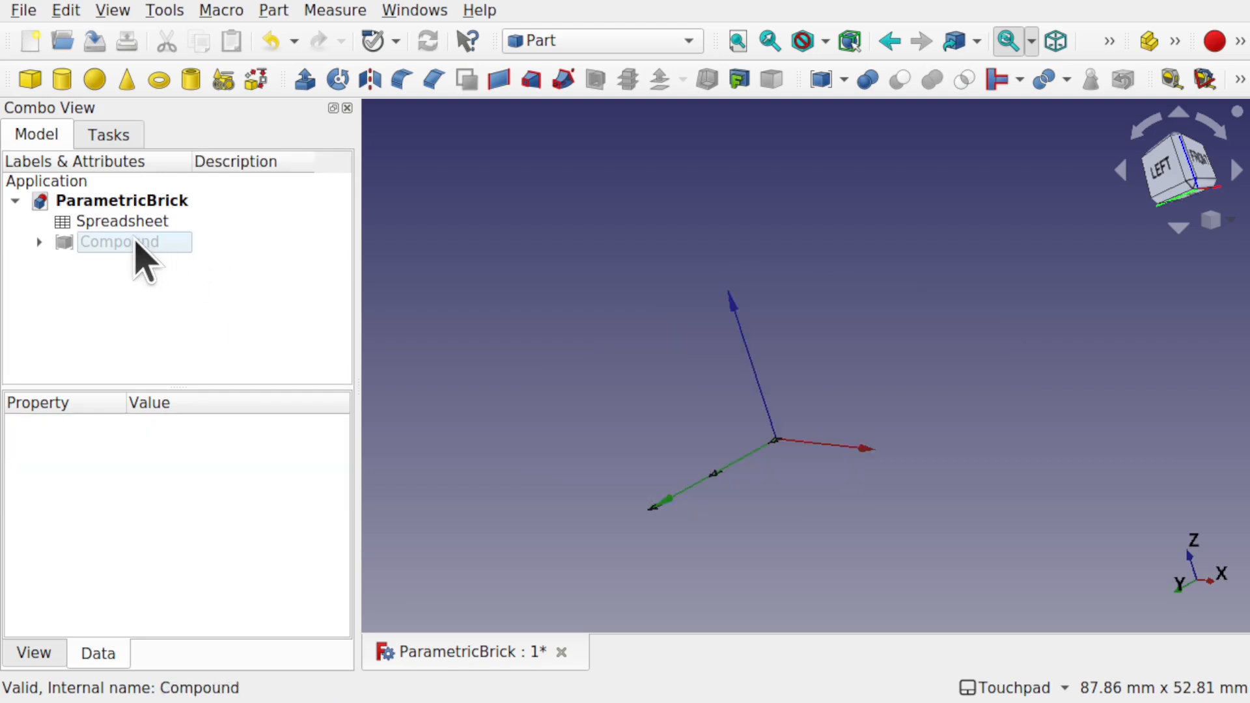
{"action": "left_click", "coordinate": [135, 241]}
{"action": "key", "text": "space"}
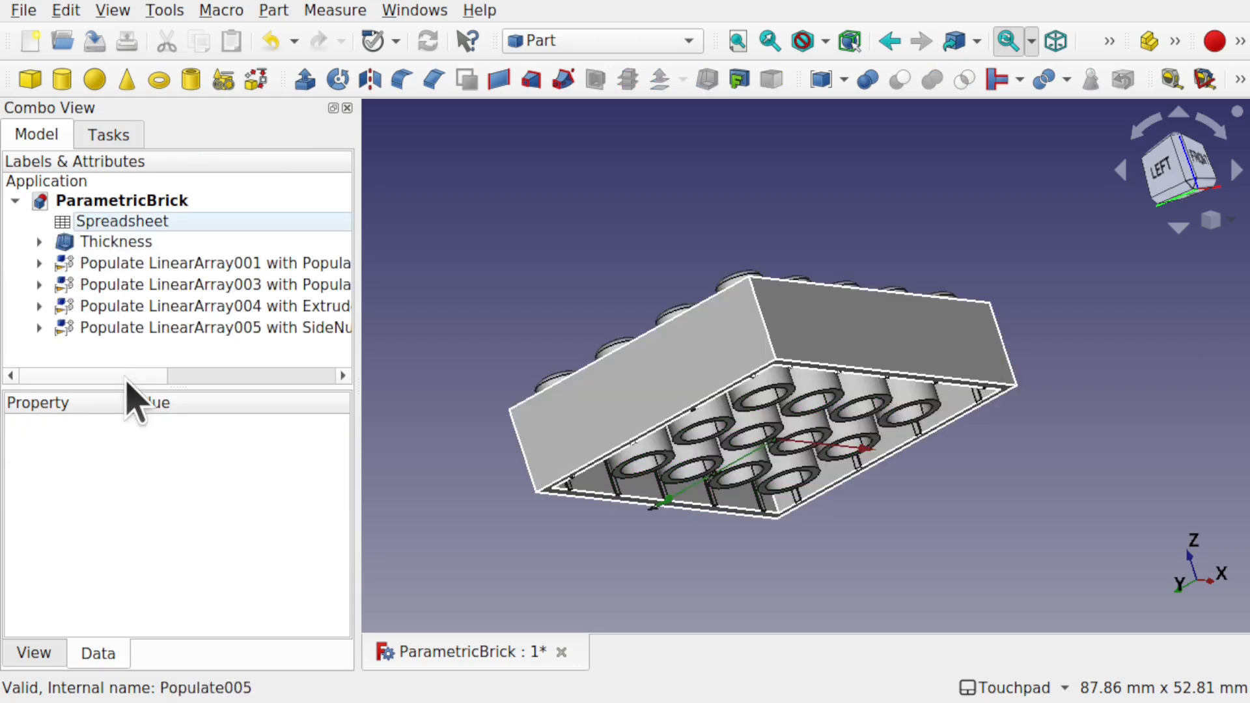
{"action": "left_click", "coordinate": [114, 242]}
{"action": "left_click", "coordinate": [163, 328], "text": "shift"}
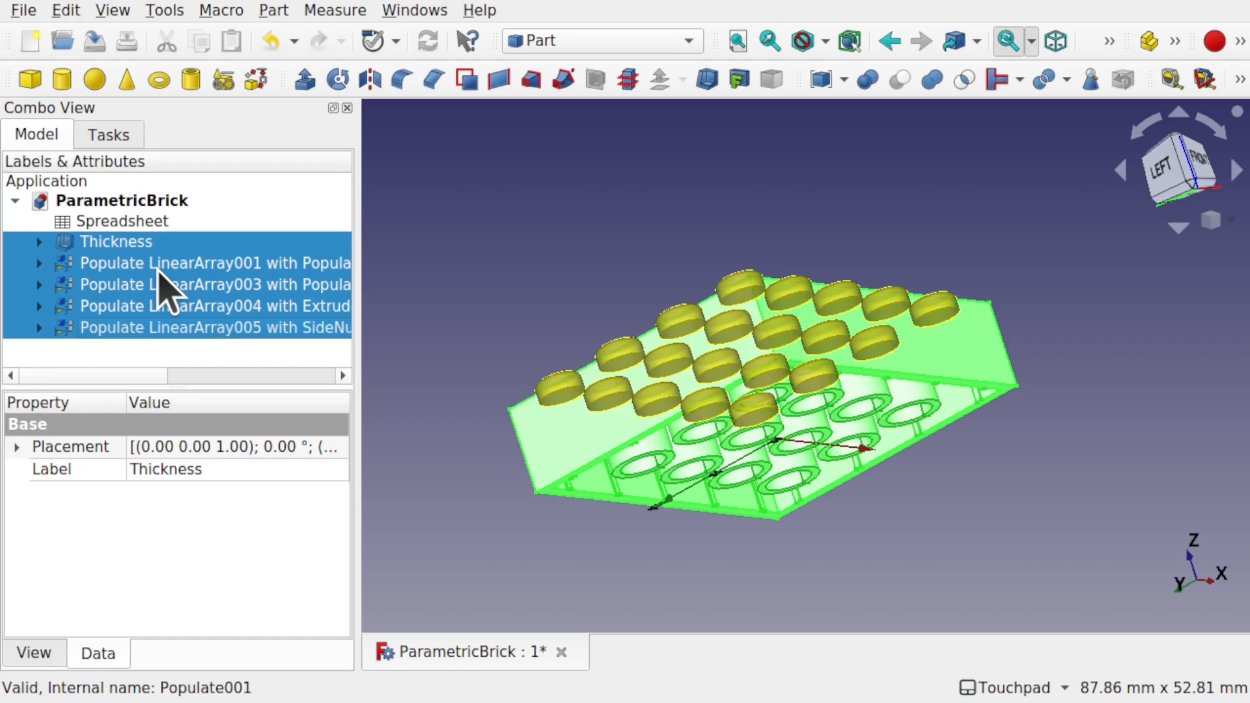
{"action": "left_click", "coordinate": [482, 244]}
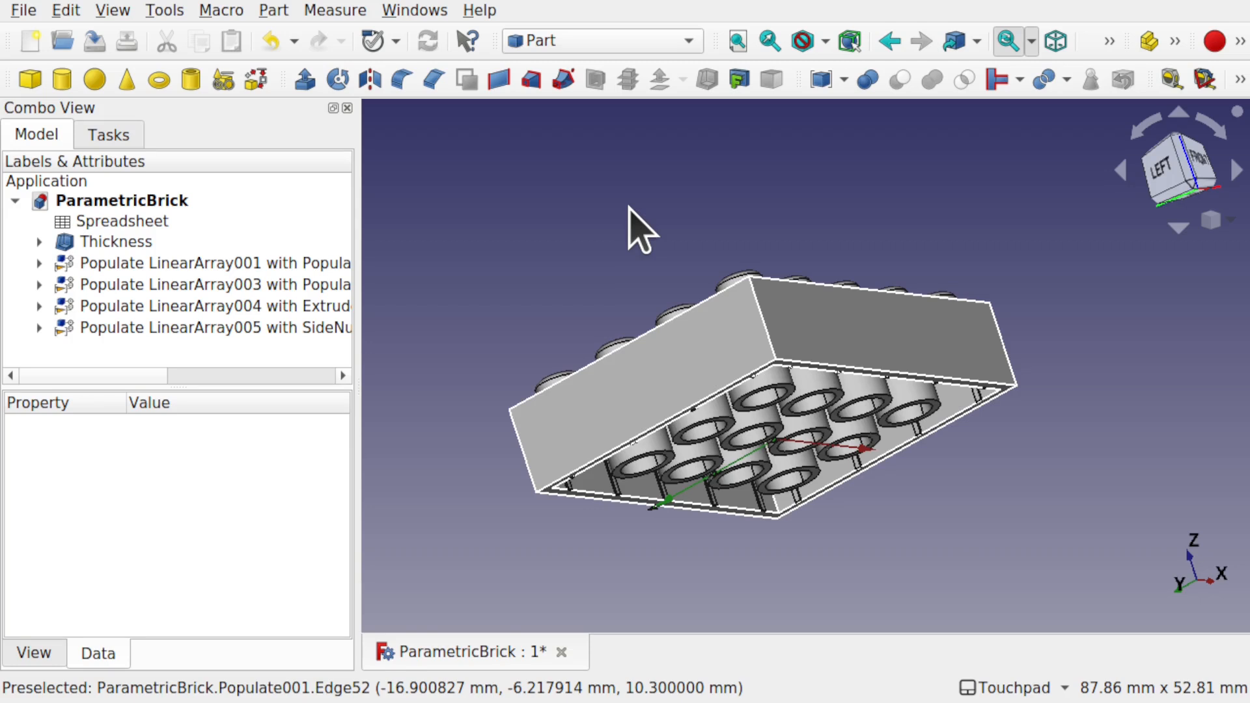
Switch to the Lattice2 workbench and apply Downgrade to Leaves to the Populate LinearArray001 feature that forms the studs.
{"action": "left_click", "coordinate": [608, 42]}
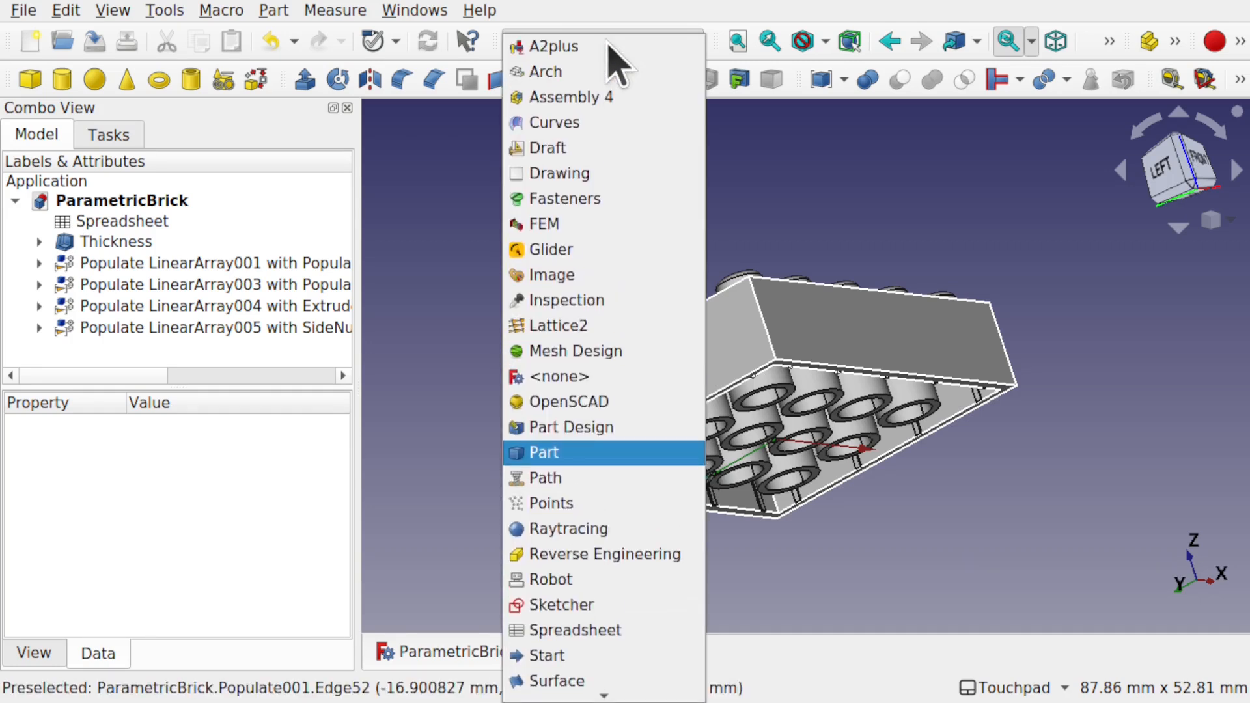
{"action": "left_click", "coordinate": [617, 325]}
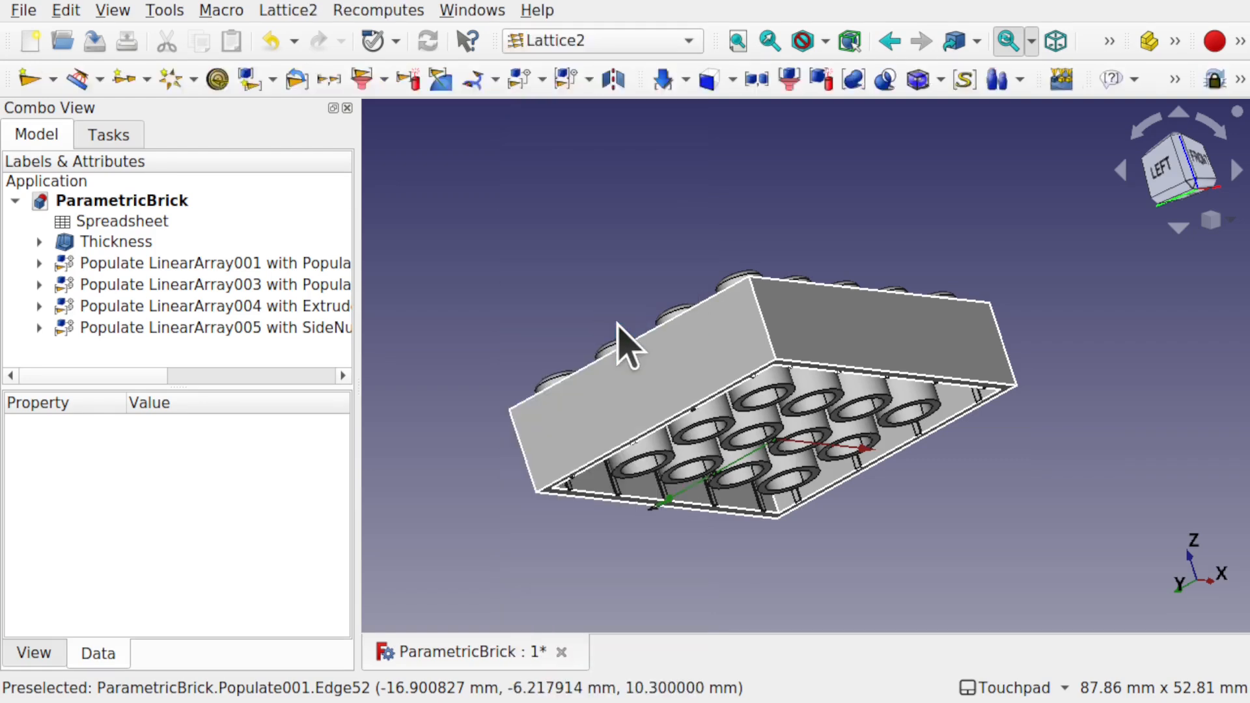
{"action": "left_click", "coordinate": [220, 264]}
{"action": "left_click", "coordinate": [209, 327]}
{"action": "left_click", "coordinate": [194, 264]}
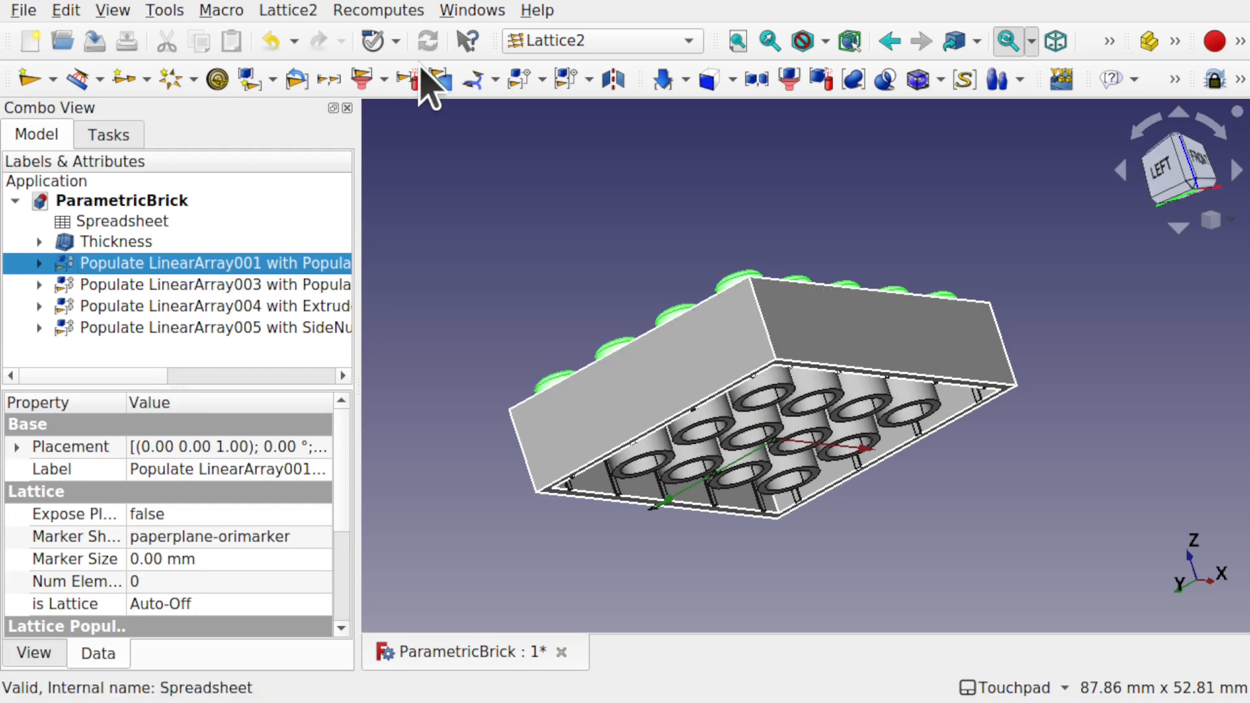
{"action": "left_click", "coordinate": [302, 13]}
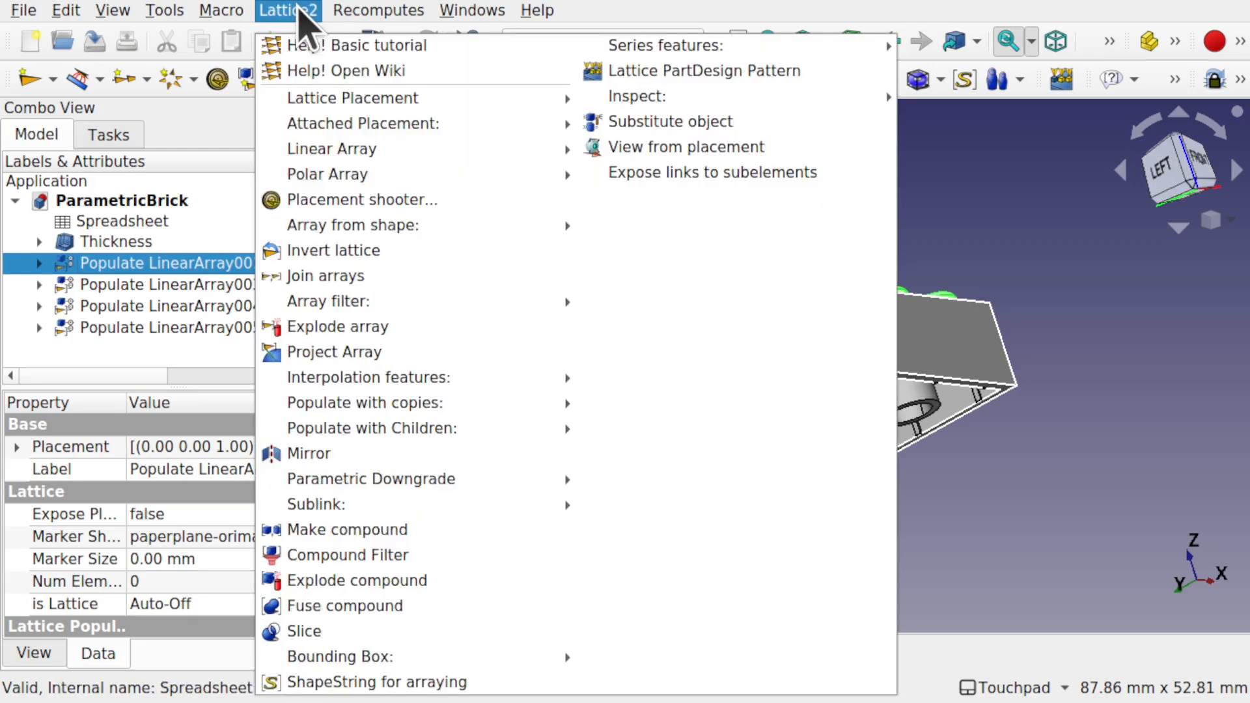
{"action": "mouse_move", "coordinate": [410, 482]}
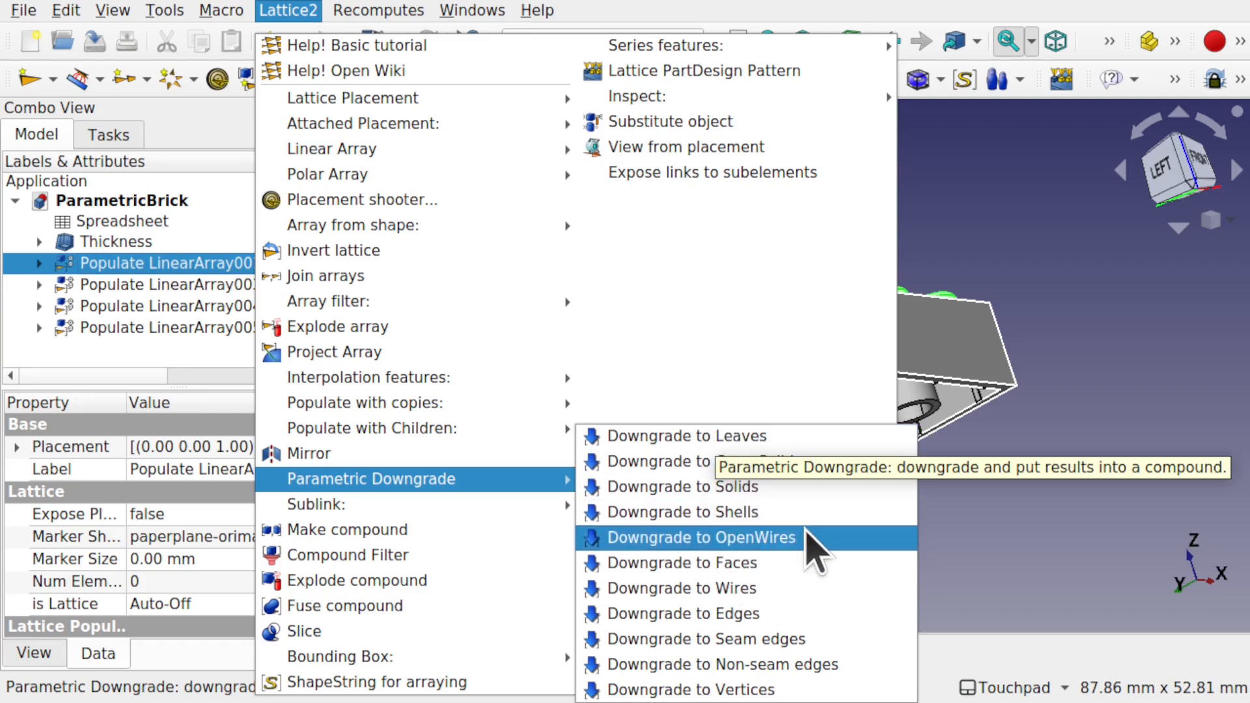
{"action": "left_click", "coordinate": [742, 438]}
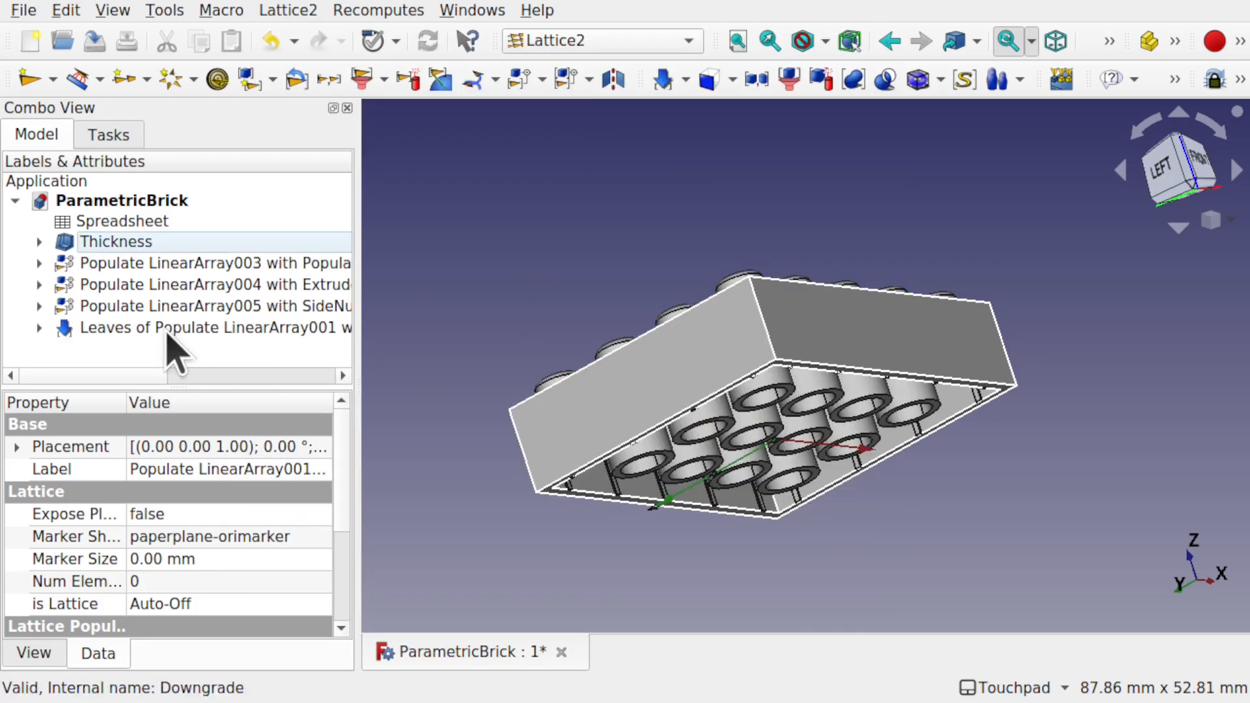
Apply Downgrade to Leaves separately to the Populate features of LinearArray005, LinearArray004 and LinearArray003.
{"action": "left_click", "coordinate": [133, 306]}
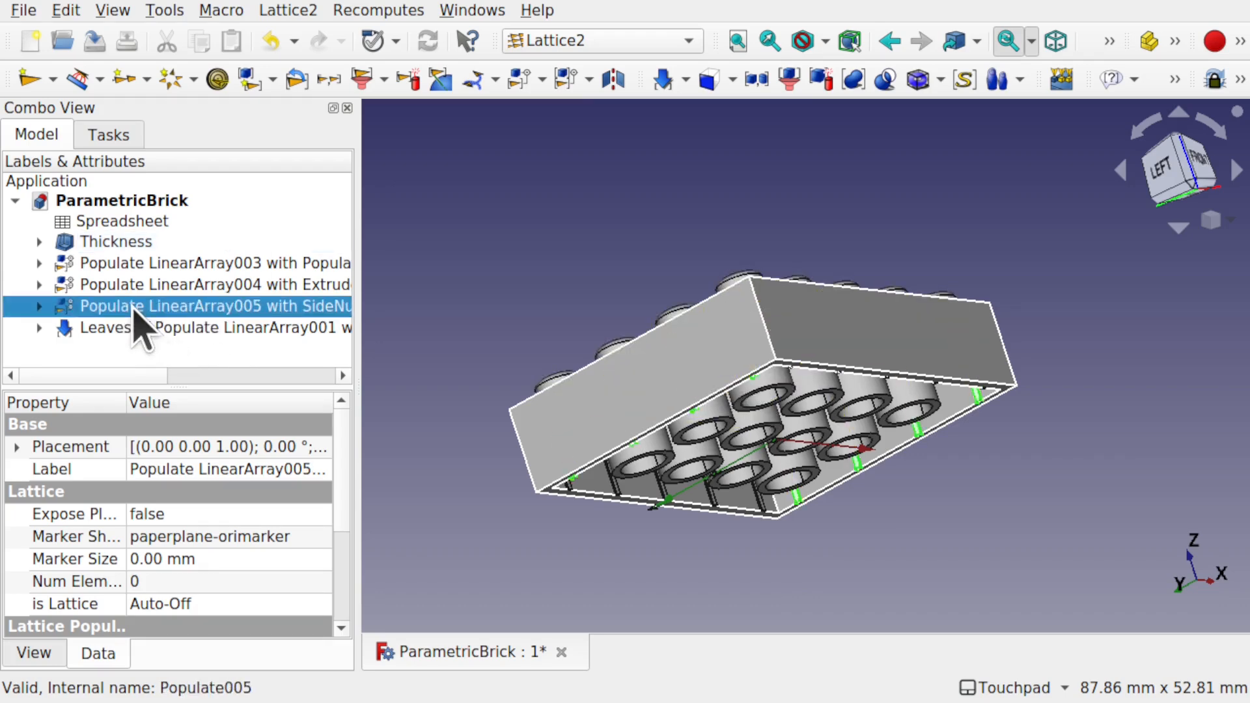
{"action": "left_click", "coordinate": [686, 80]}
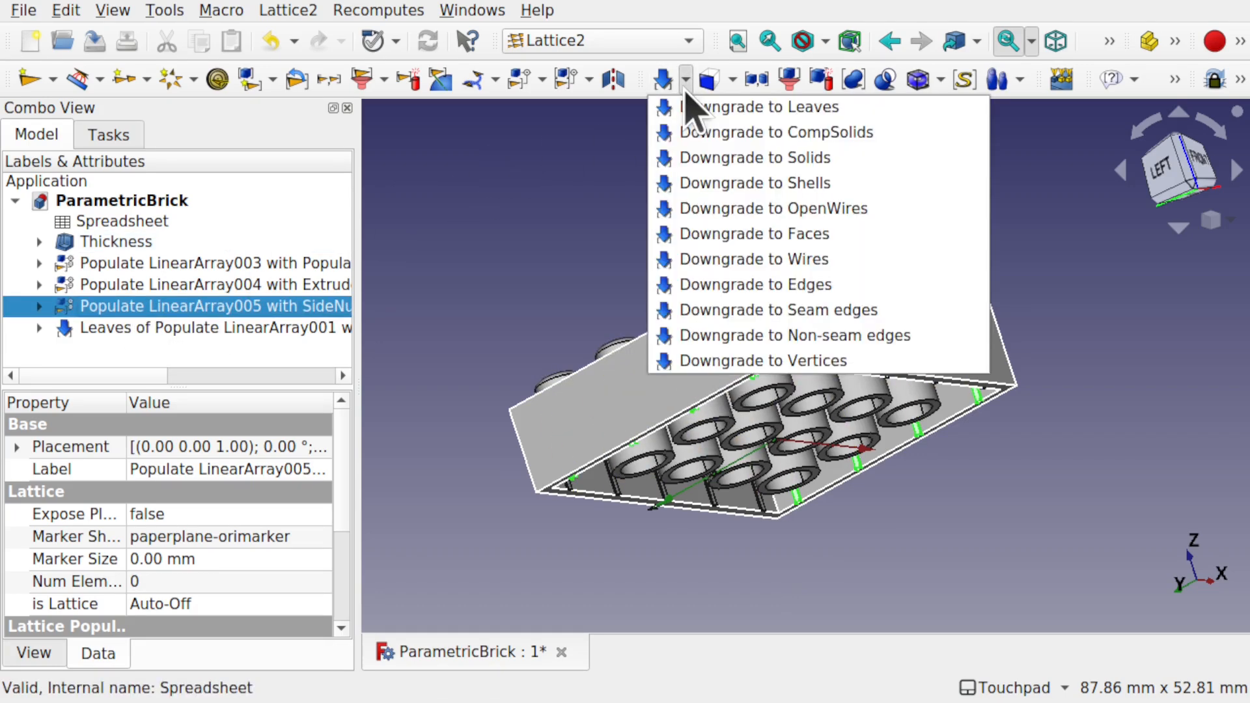
{"action": "left_click", "coordinate": [724, 109]}
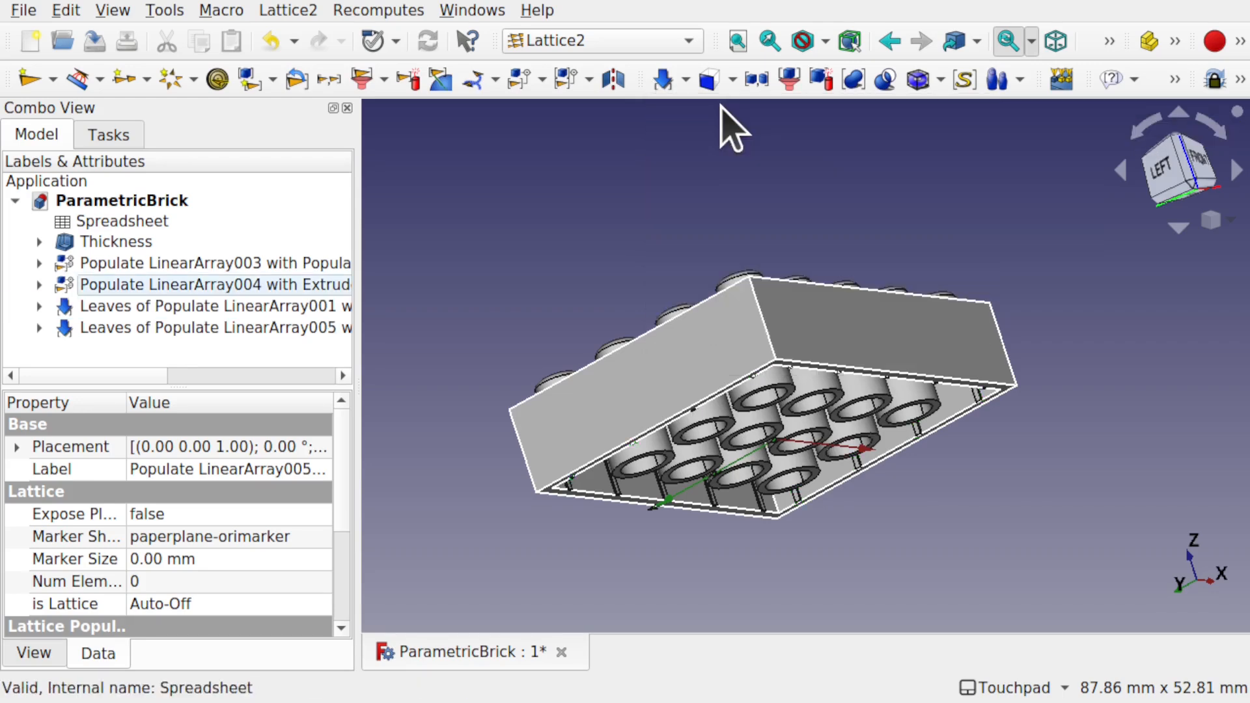
{"action": "left_click", "coordinate": [231, 286]}
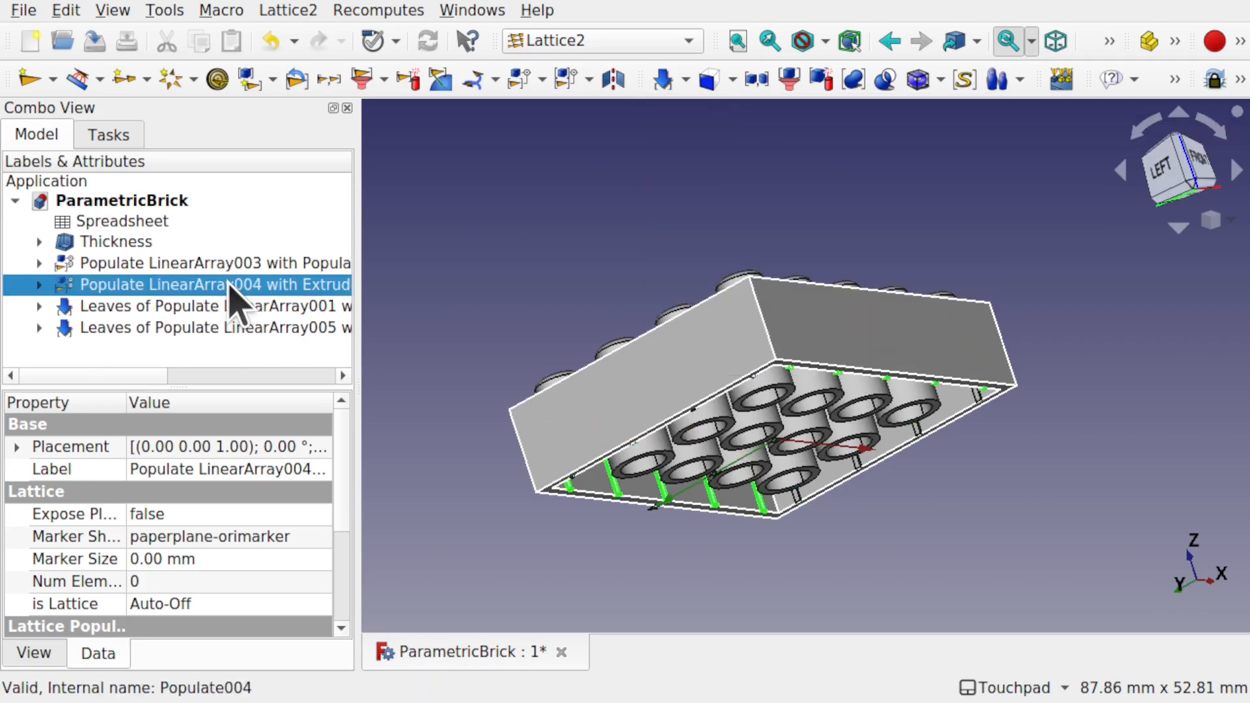
{"action": "left_click", "coordinate": [662, 82]}
{"action": "left_click", "coordinate": [267, 261]}
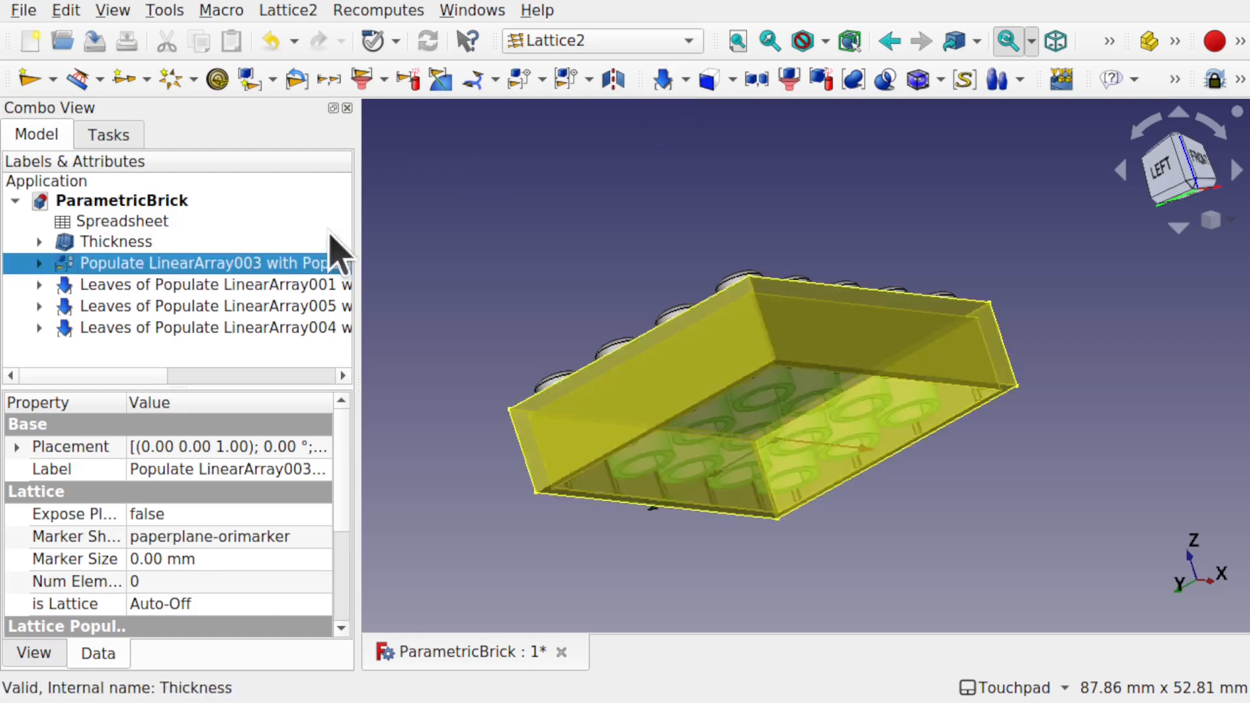
{"action": "left_click", "coordinate": [662, 82]}
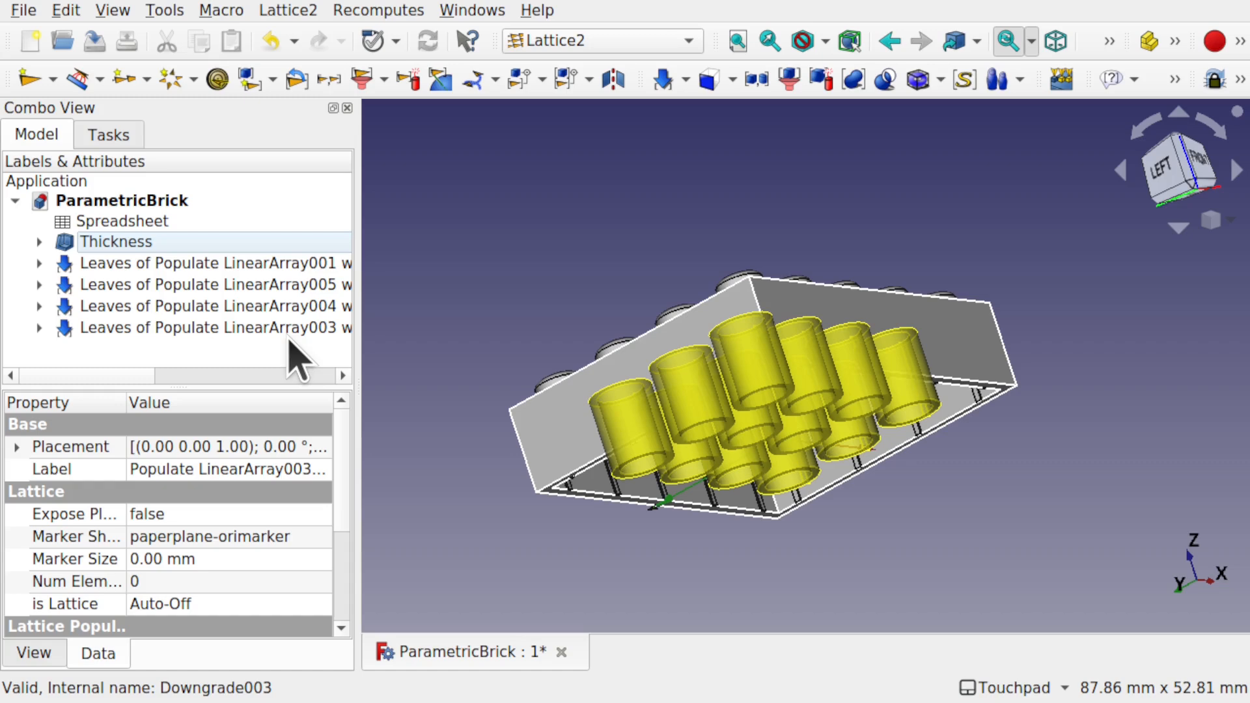
Make one compound from Thickness and the four Leaves features with Lattice2.
{"action": "left_click", "coordinate": [142, 244]}
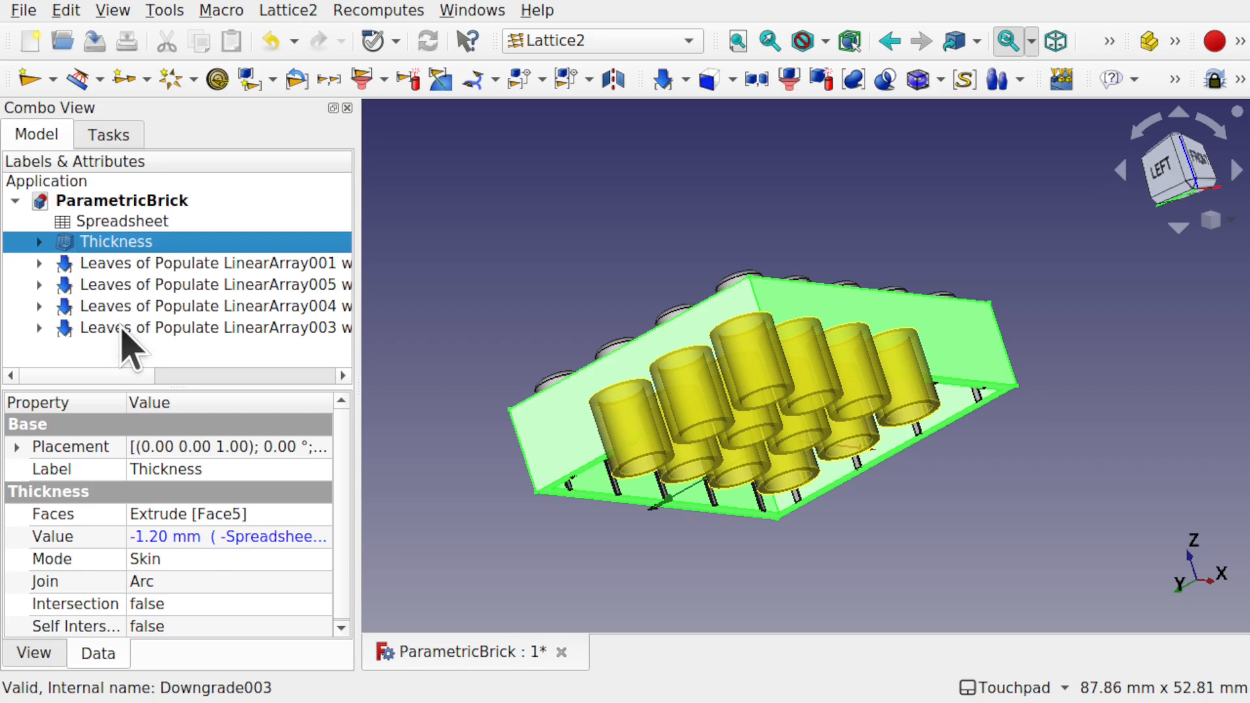
{"action": "left_click", "coordinate": [154, 328], "text": "shift"}
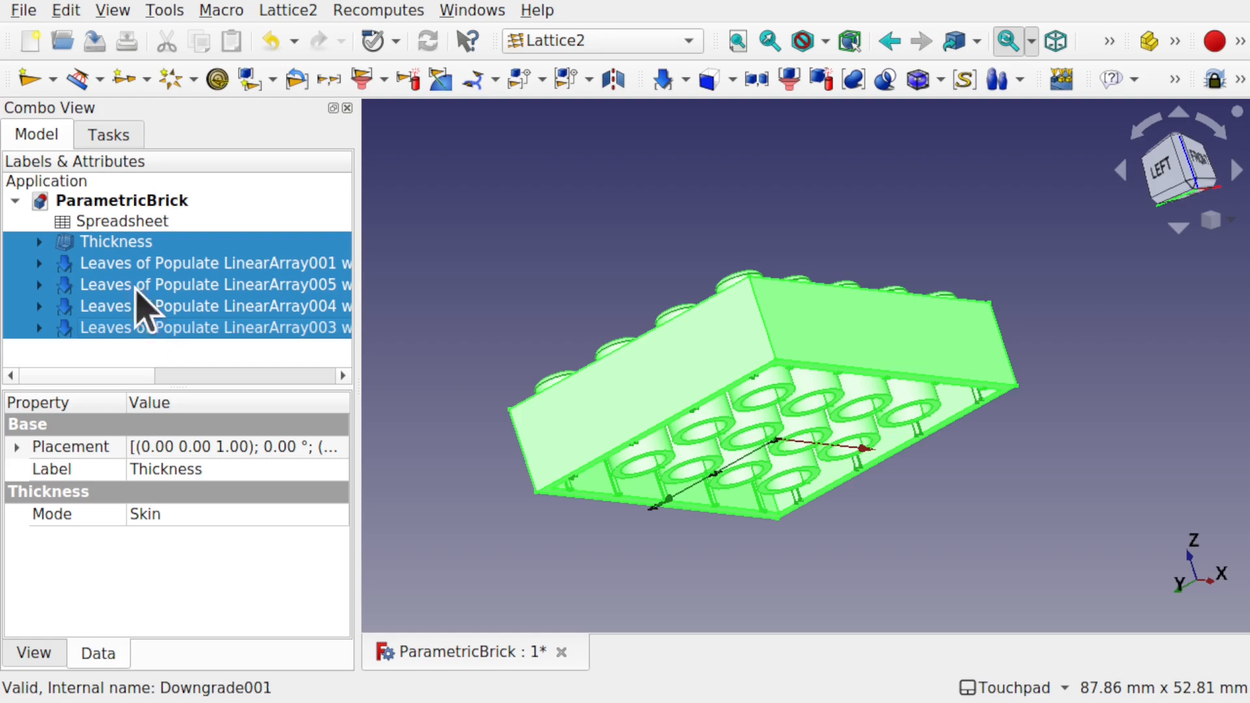
{"action": "left_click", "coordinate": [277, 10]}
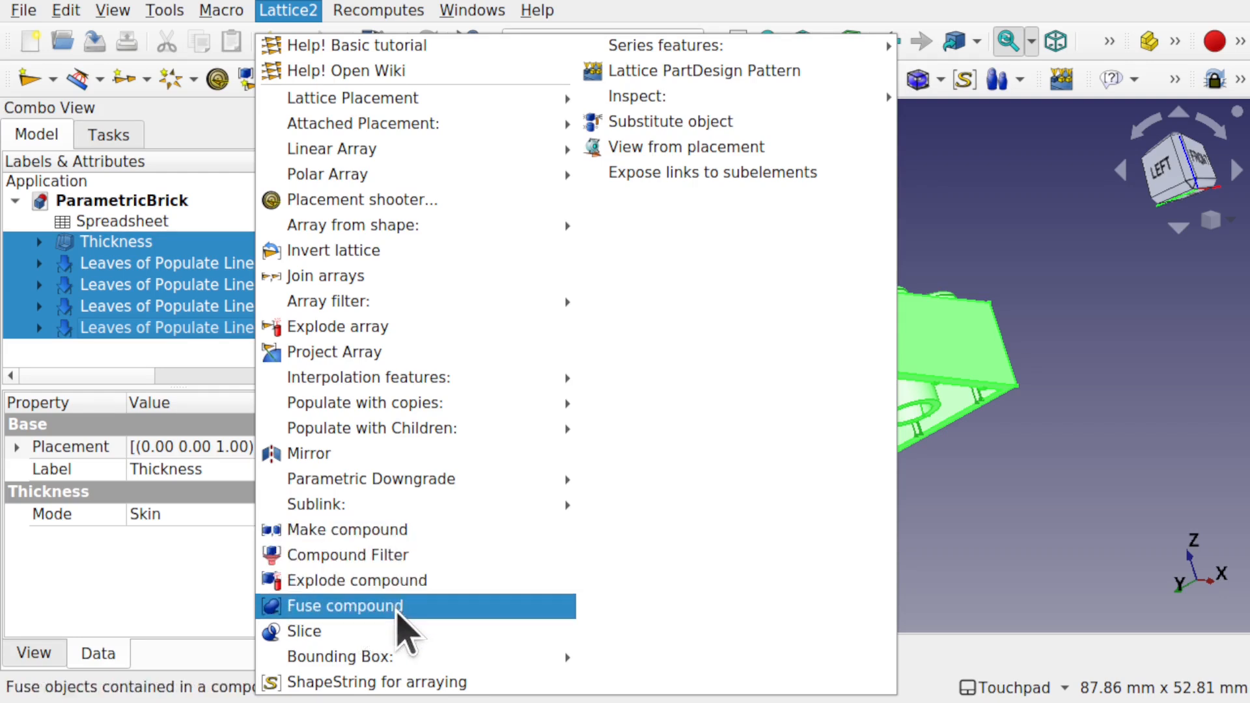
{"action": "left_click", "coordinate": [391, 529]}
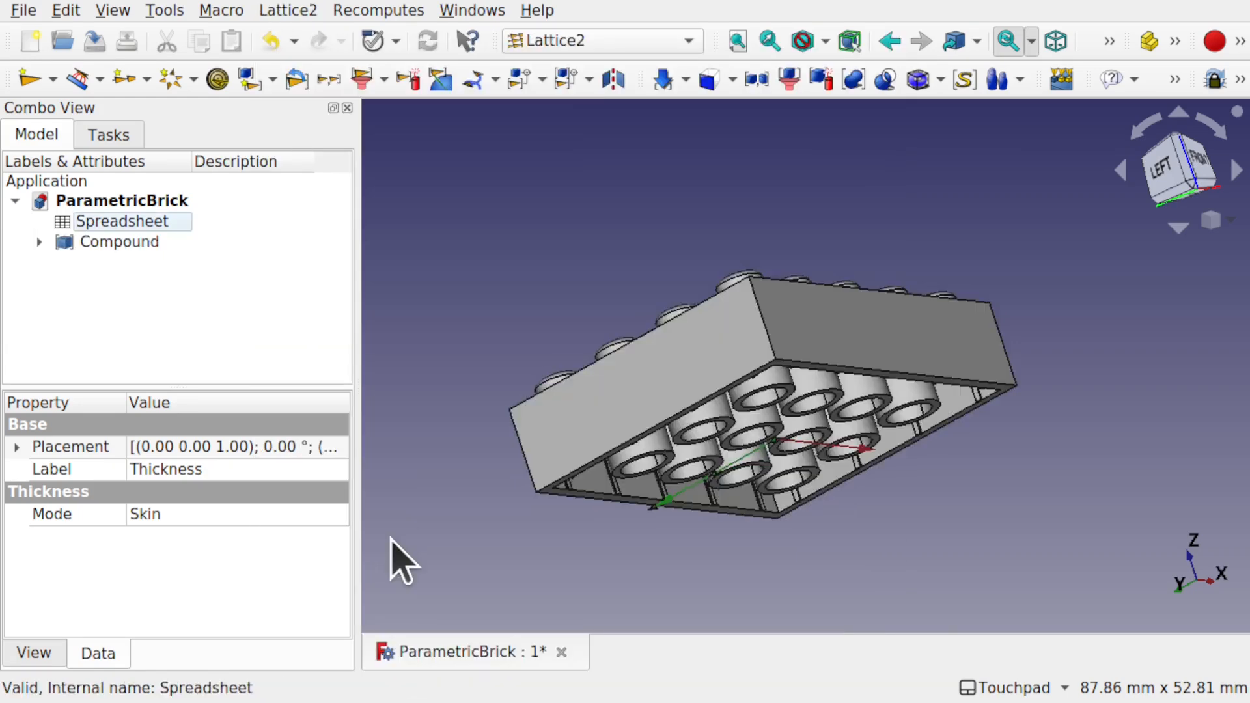
Fuse the objects inside the Compound with the Lattice2 Fuse compound operation.
{"action": "left_click", "coordinate": [108, 242]}
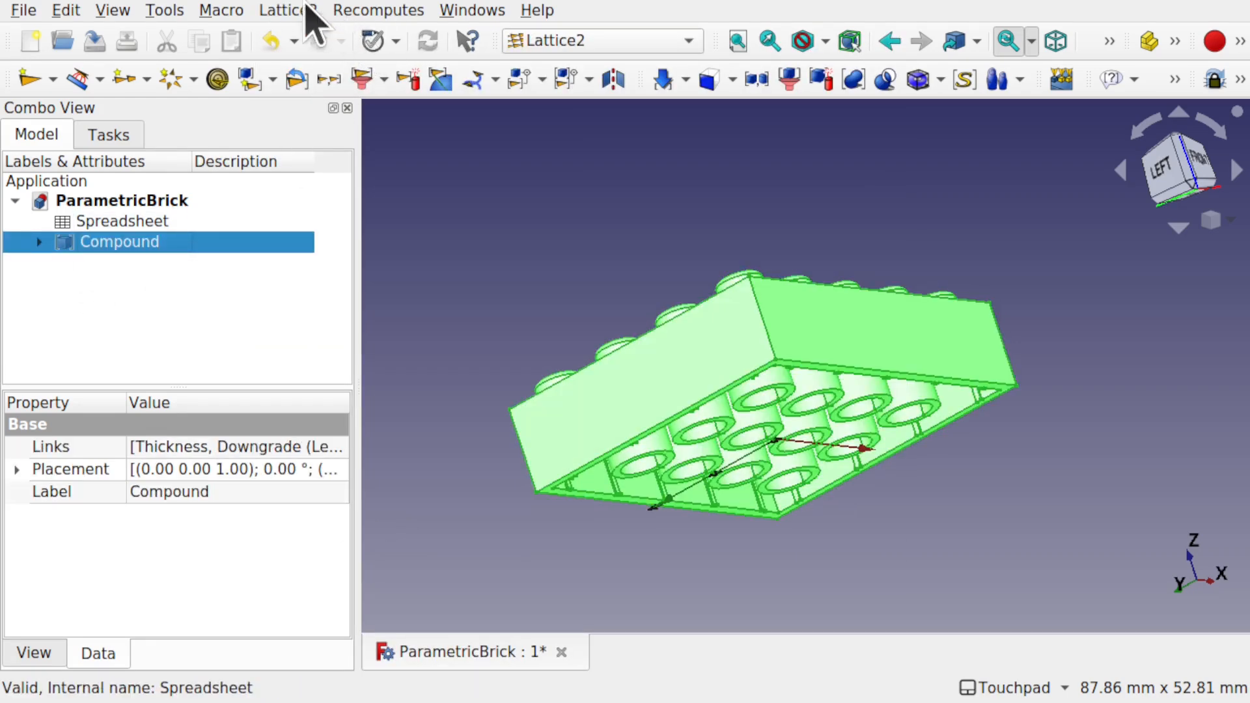
{"action": "left_click", "coordinate": [290, 12]}
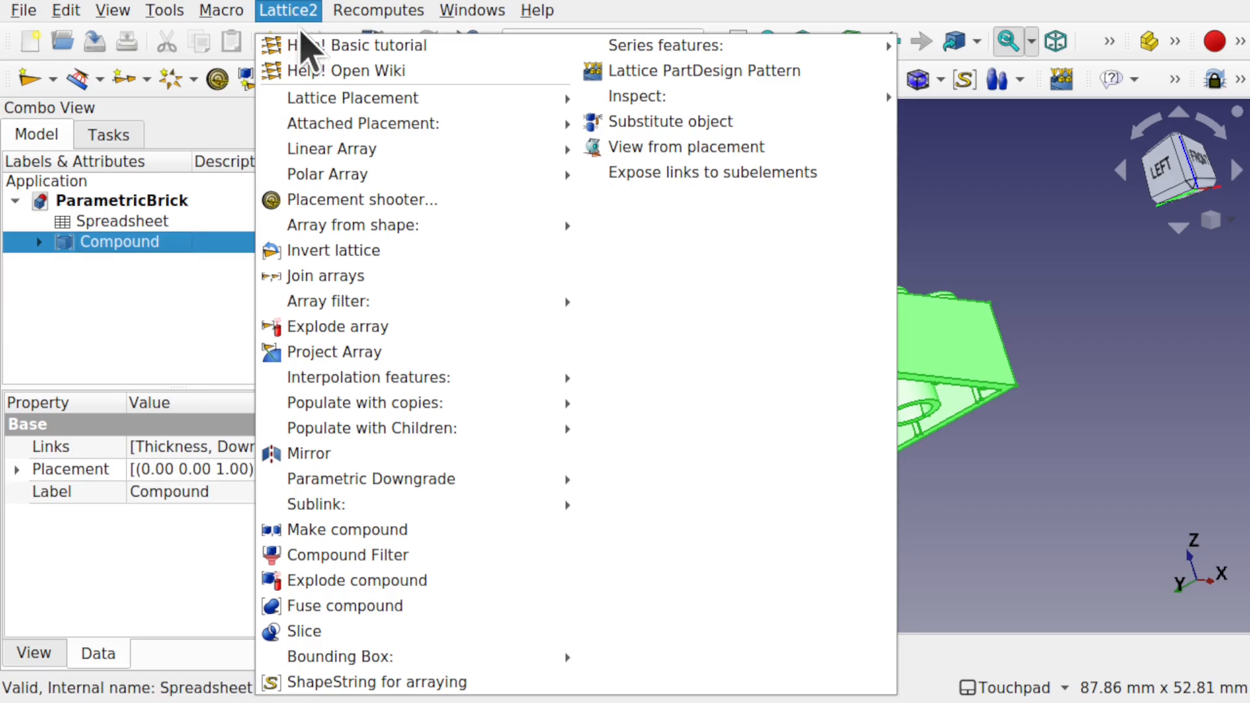
{"action": "left_click", "coordinate": [395, 607]}
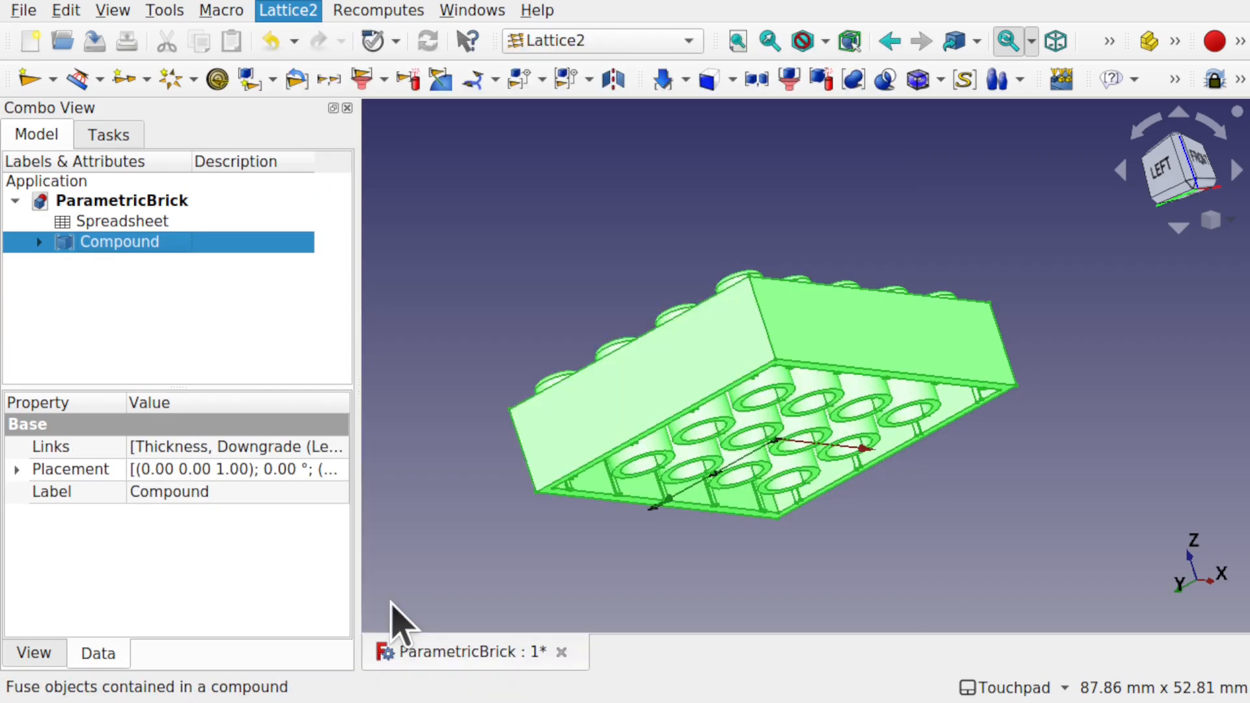
{"action": "left_click", "coordinate": [150, 243]}
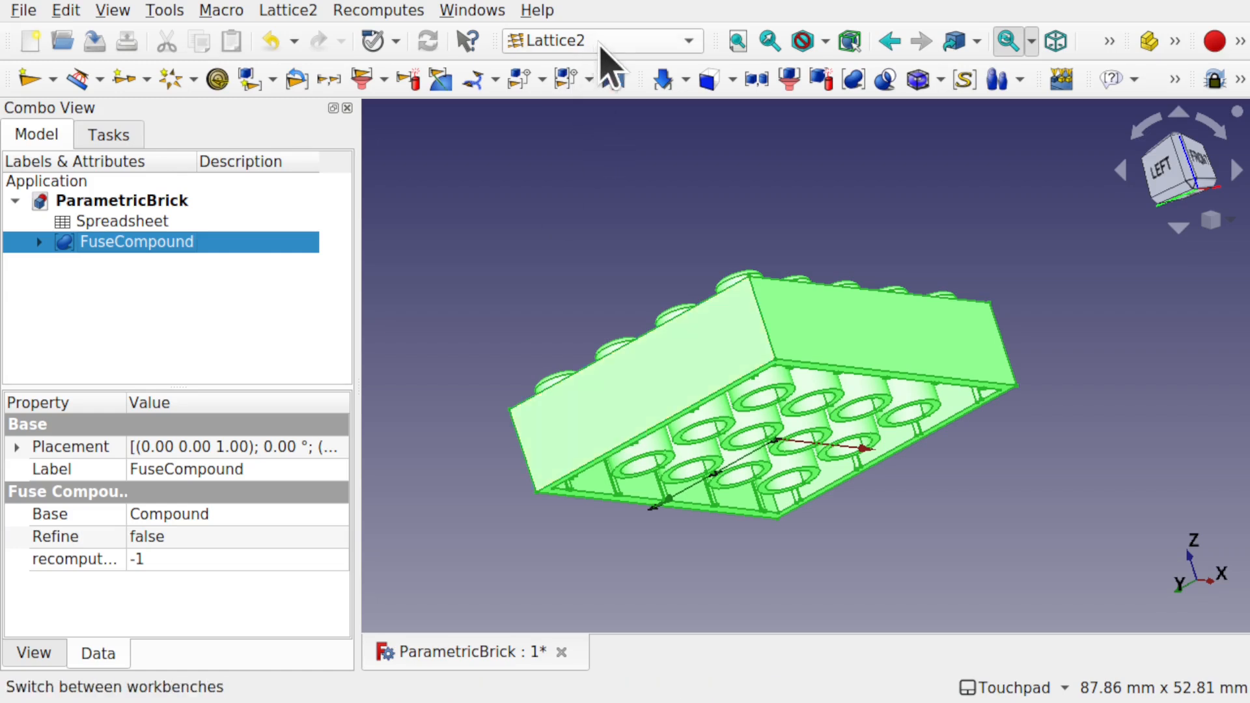
Switch to the Part workbench, add a sphere at the origin and set its radius to 15 mm.
{"action": "left_click", "coordinate": [596, 43]}
{"action": "left_click", "coordinate": [597, 463]}
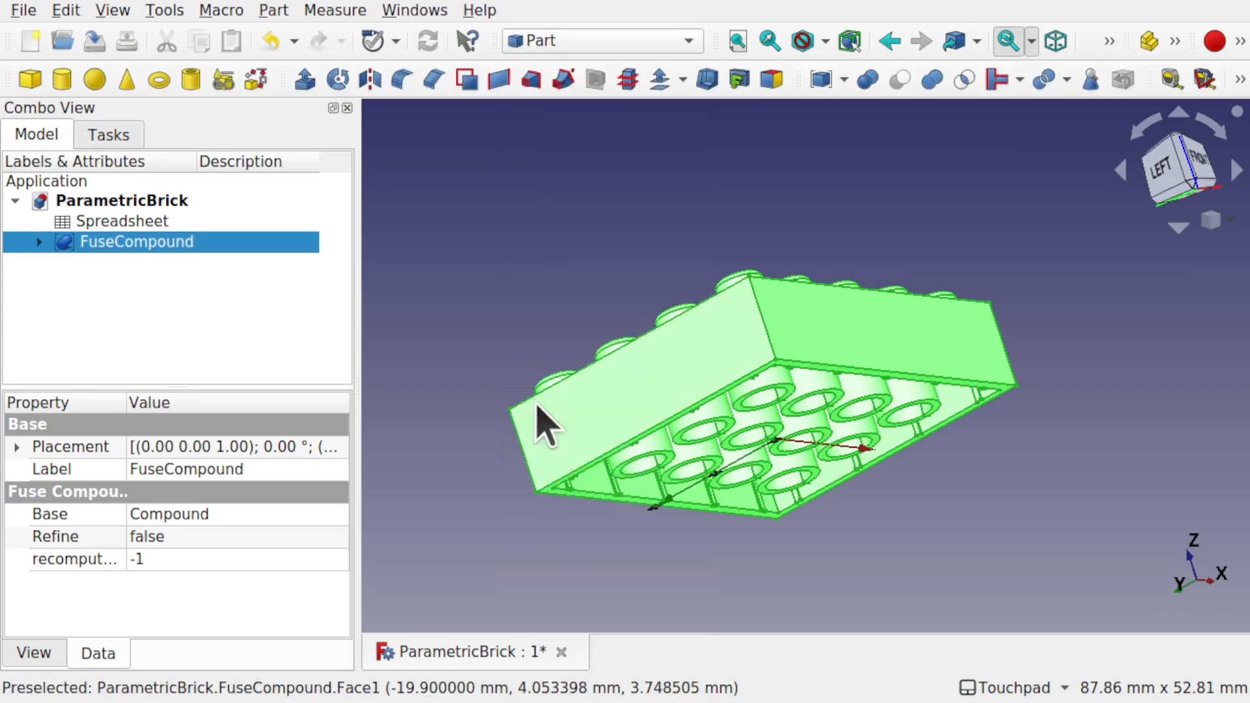
{"action": "left_click", "coordinate": [98, 86]}
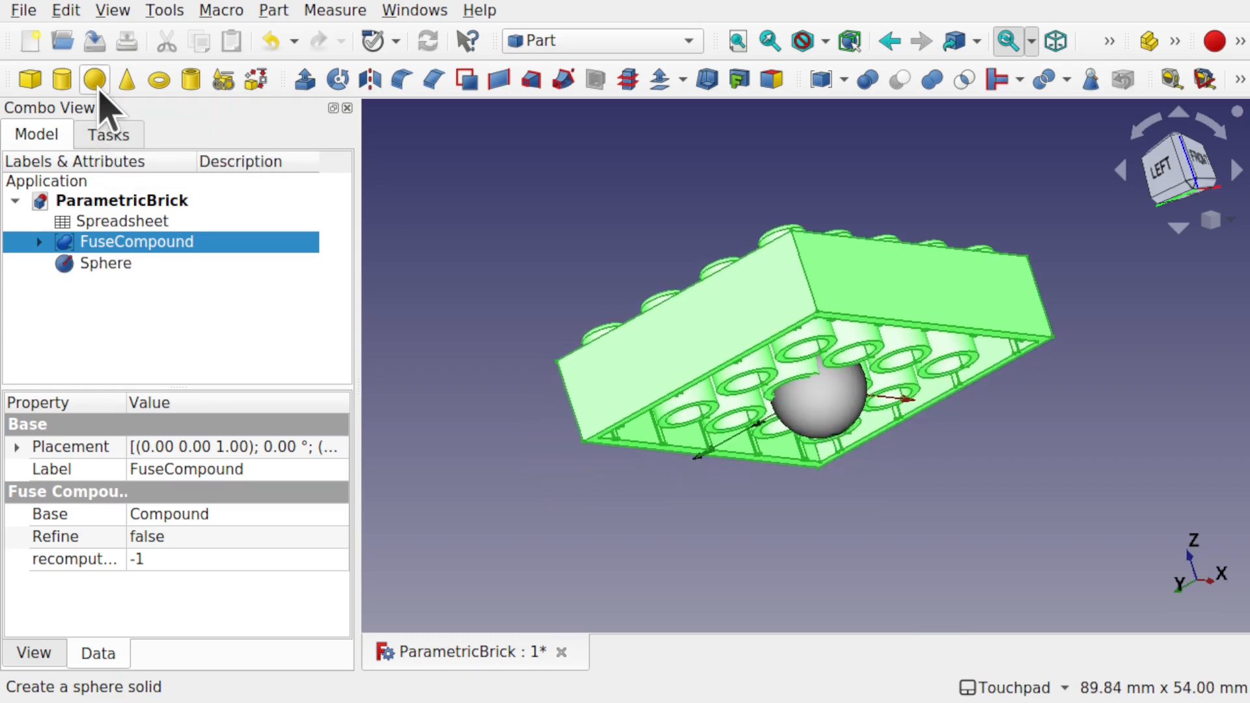
{"action": "left_click", "coordinate": [137, 261]}
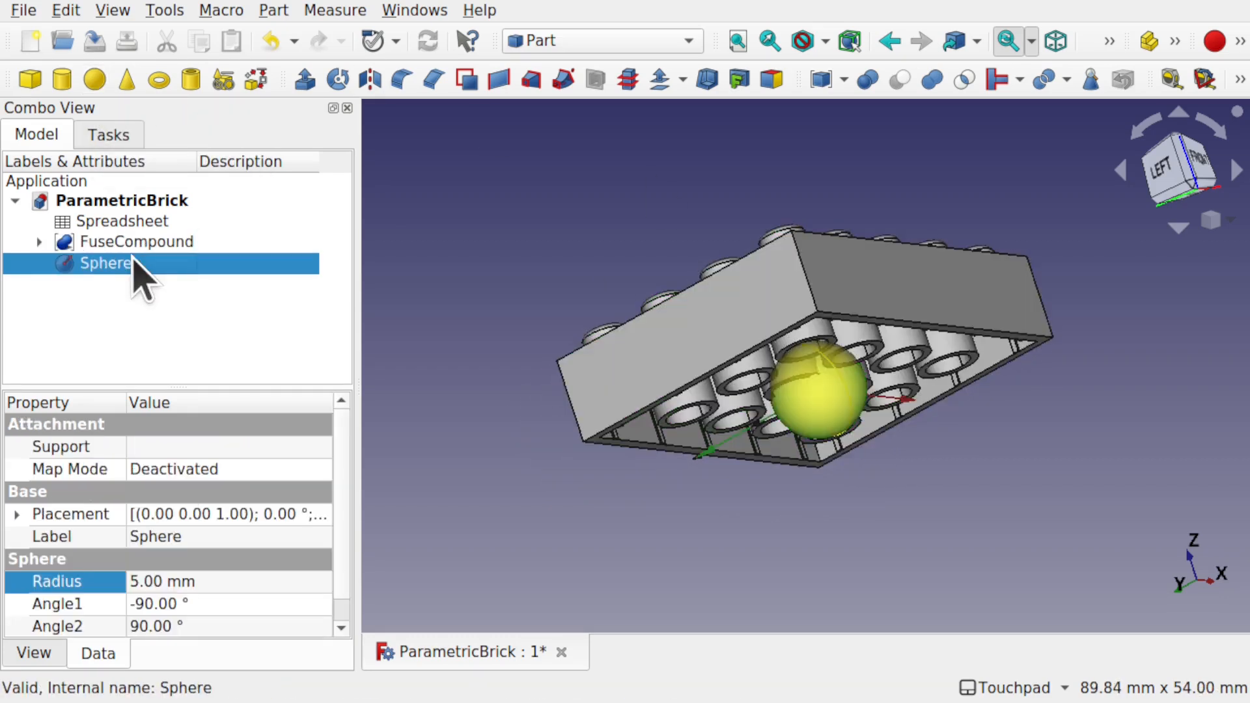
{"action": "left_click", "coordinate": [223, 577]}
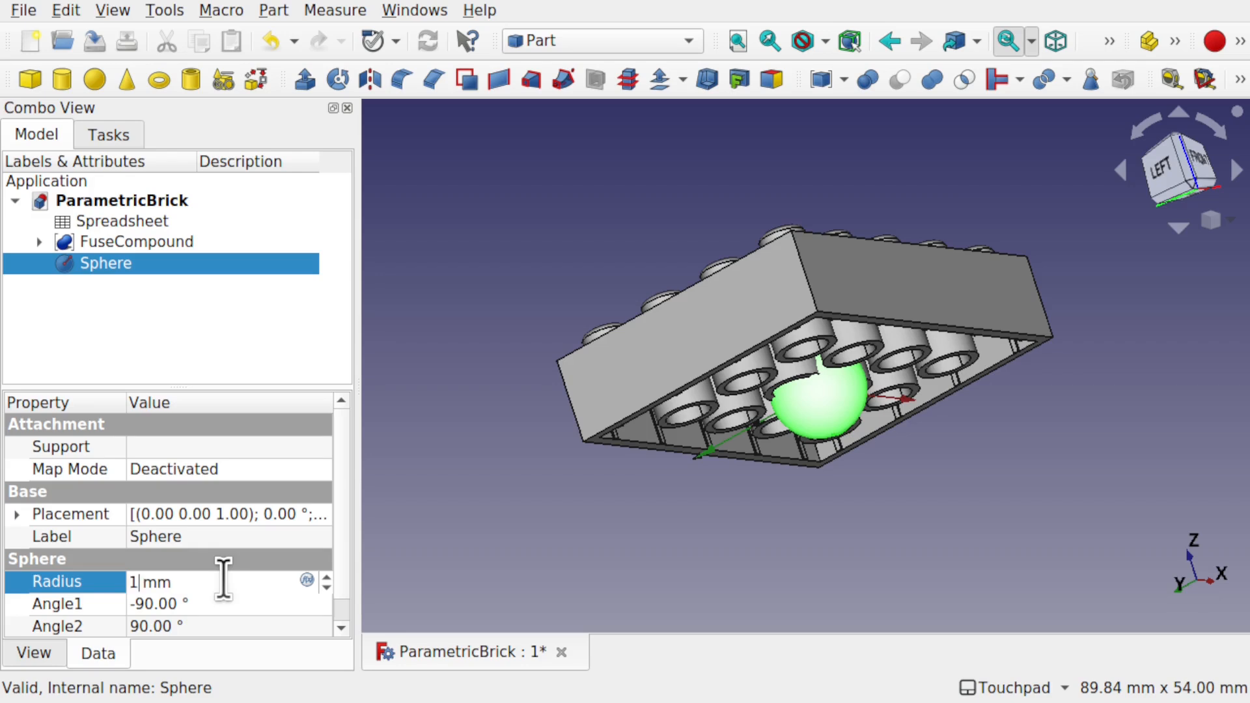
{"action": "left_click", "coordinate": [670, 595]}
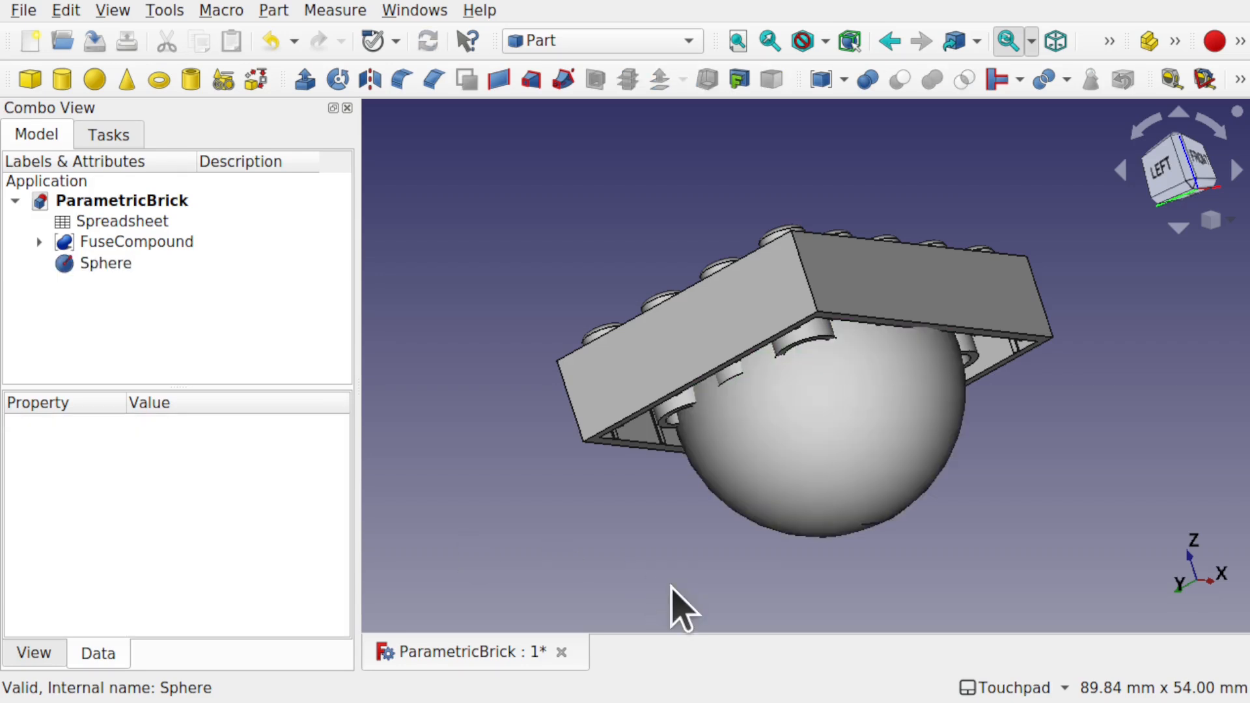
Cut the sphere out of FuseCompound with a Part boolean and inspect the resulting opening from above and the side.
{"action": "left_click", "coordinate": [807, 455]}
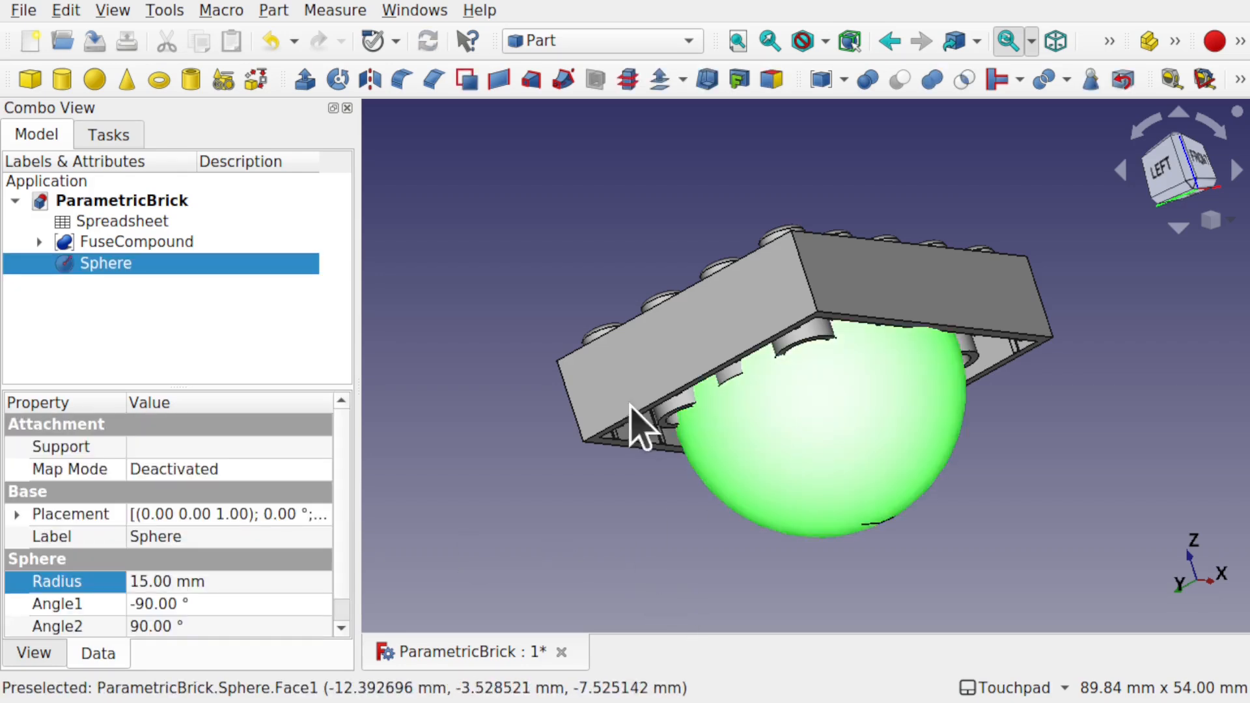
{"action": "left_click", "coordinate": [637, 173]}
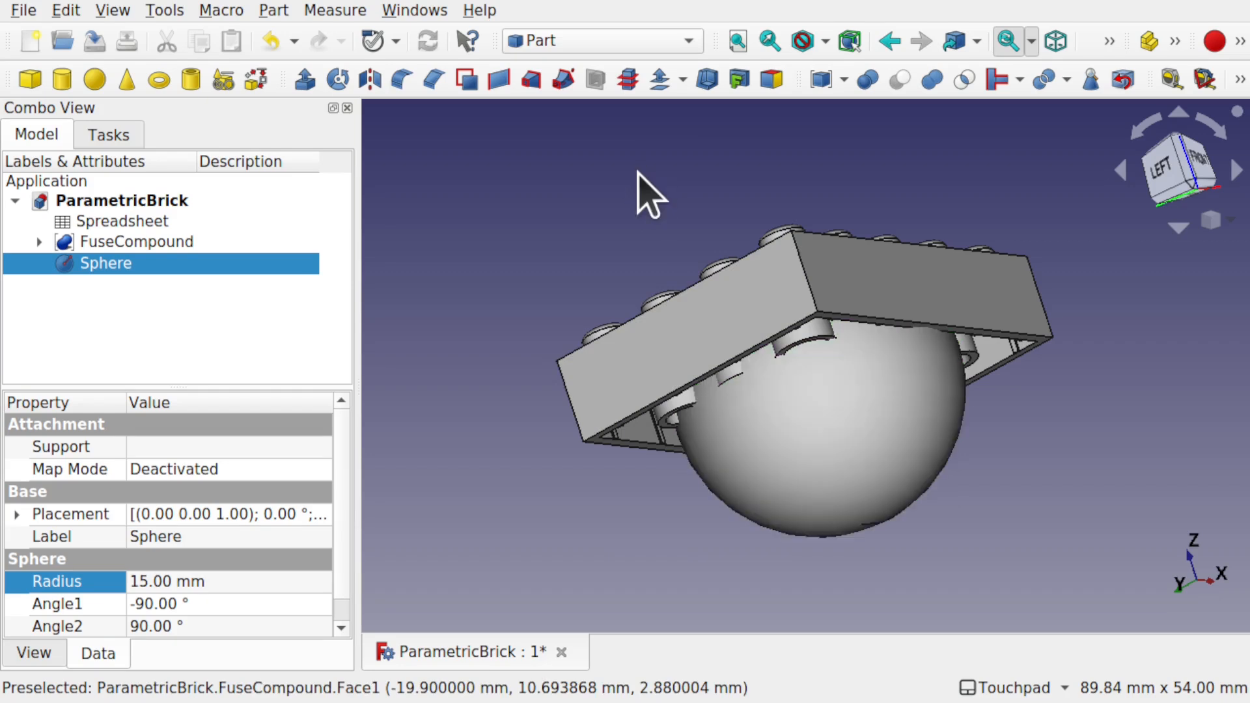
{"action": "left_click", "coordinate": [696, 328]}
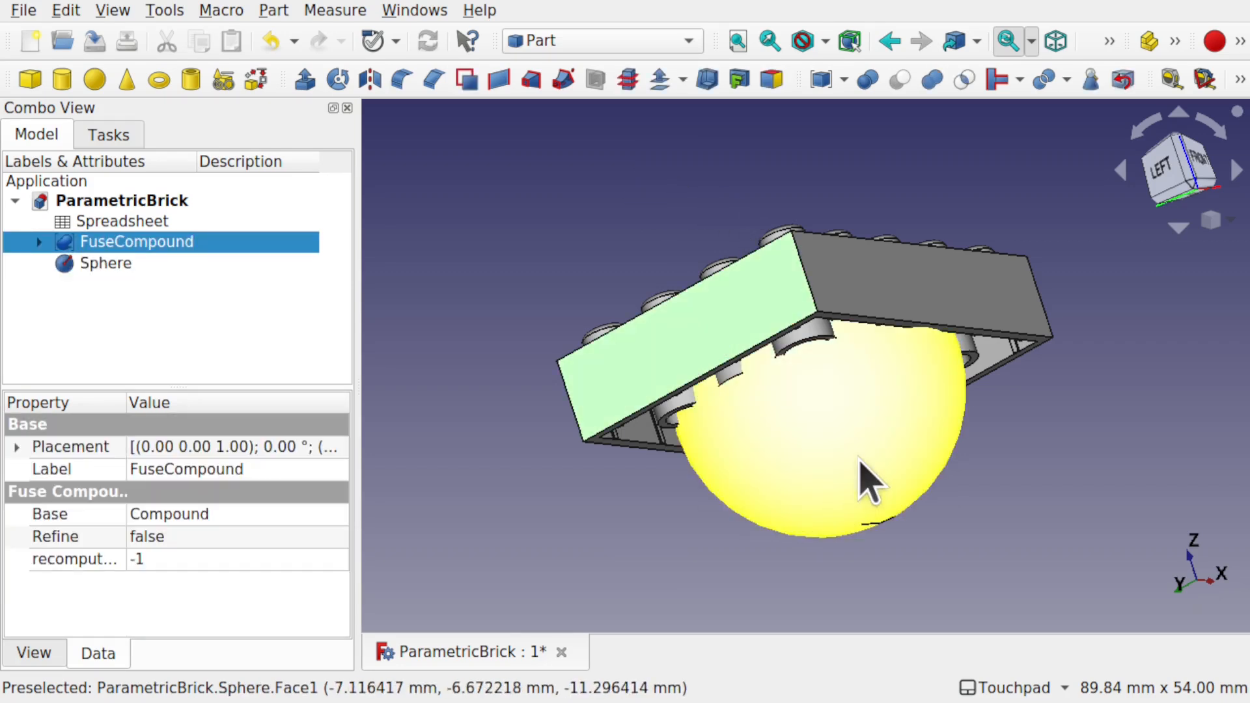
{"action": "left_click", "coordinate": [859, 459], "text": "ctrl"}
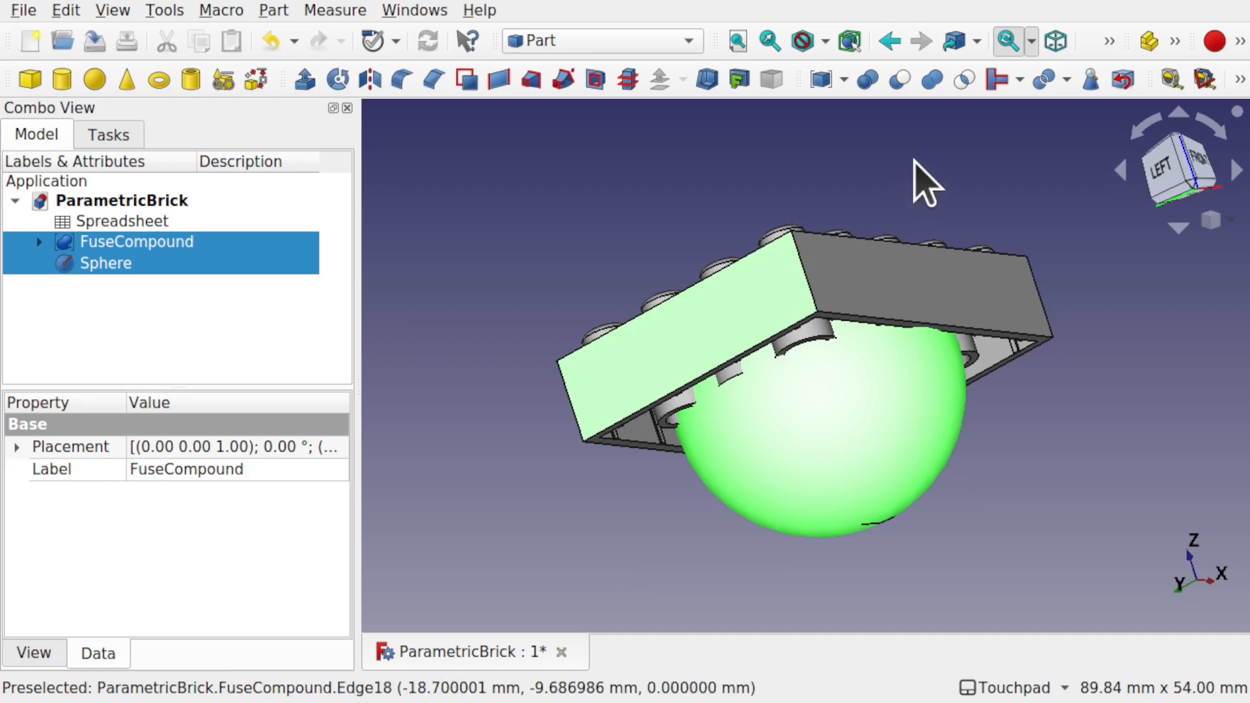
{"action": "left_click", "coordinate": [902, 82]}
{"action": "left_click_drag", "start_coordinate": [906, 384], "coordinate": [809, 424], "text": "shift"}
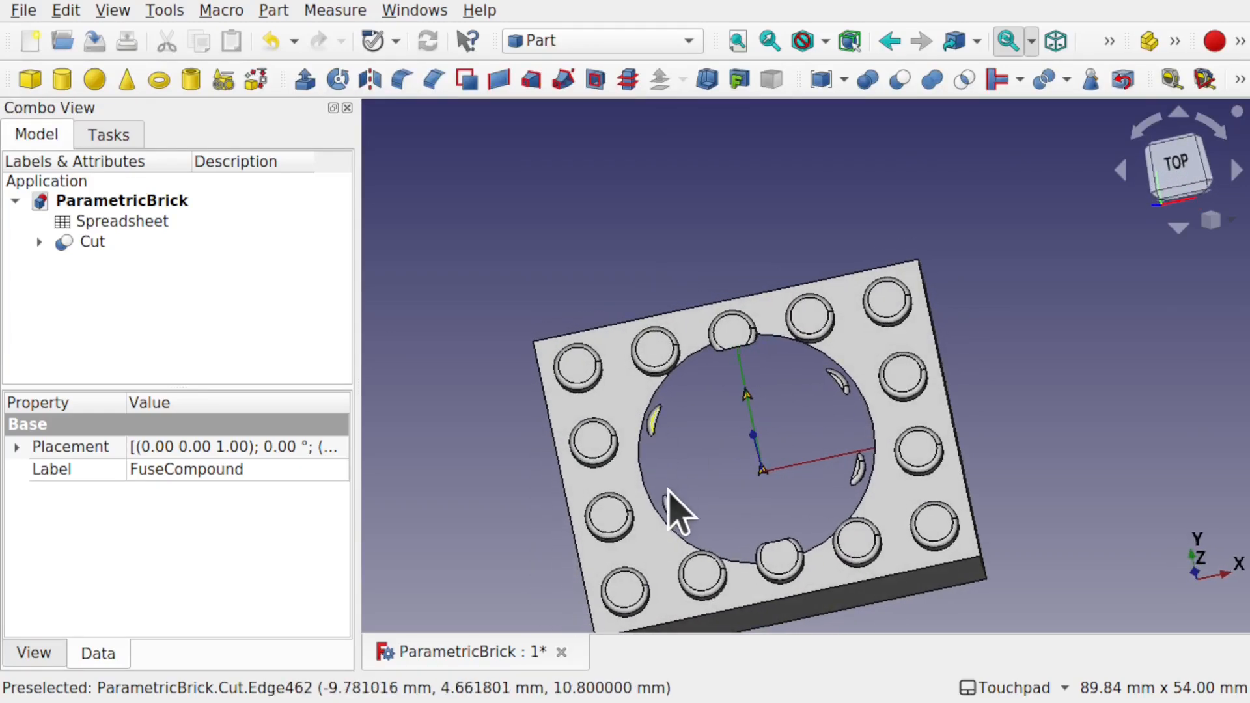
{"action": "left_click_drag", "start_coordinate": [812, 507], "coordinate": [866, 404], "text": "shift"}
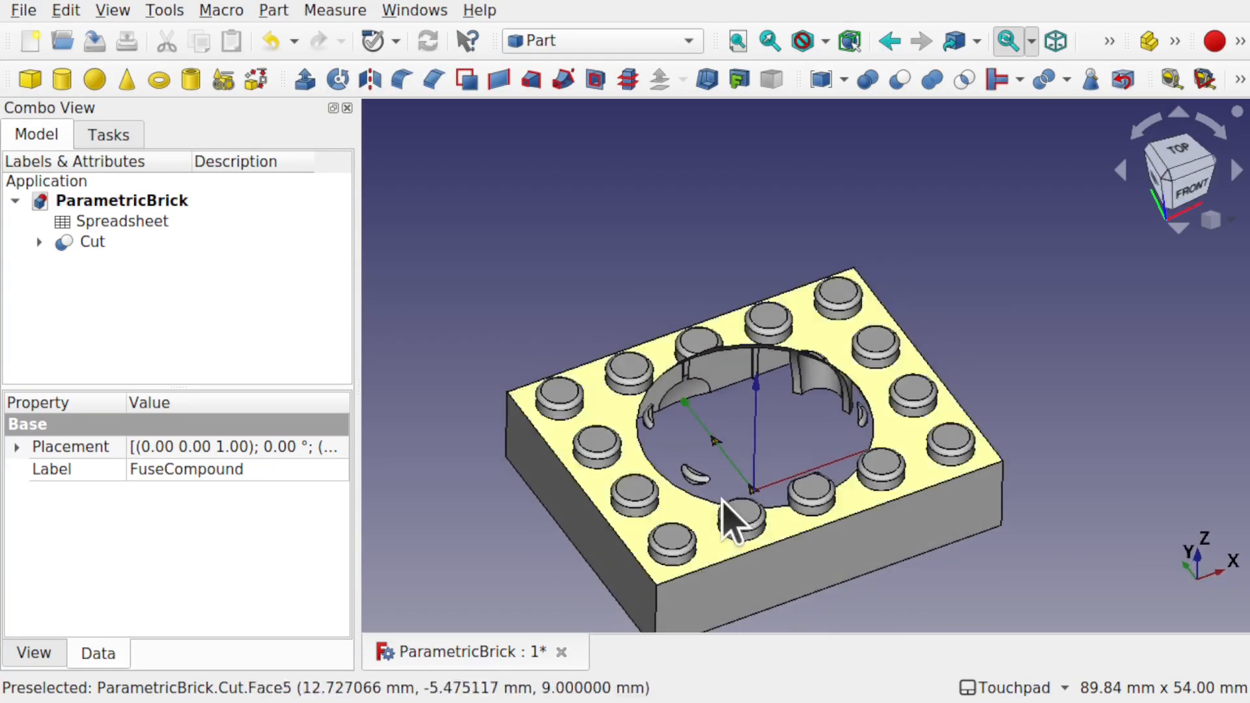
{"action": "left_click_drag", "start_coordinate": [769, 456], "coordinate": [628, 376], "text": "shift"}
{"action": "left_click_drag", "start_coordinate": [742, 429], "coordinate": [859, 514], "text": "shift"}
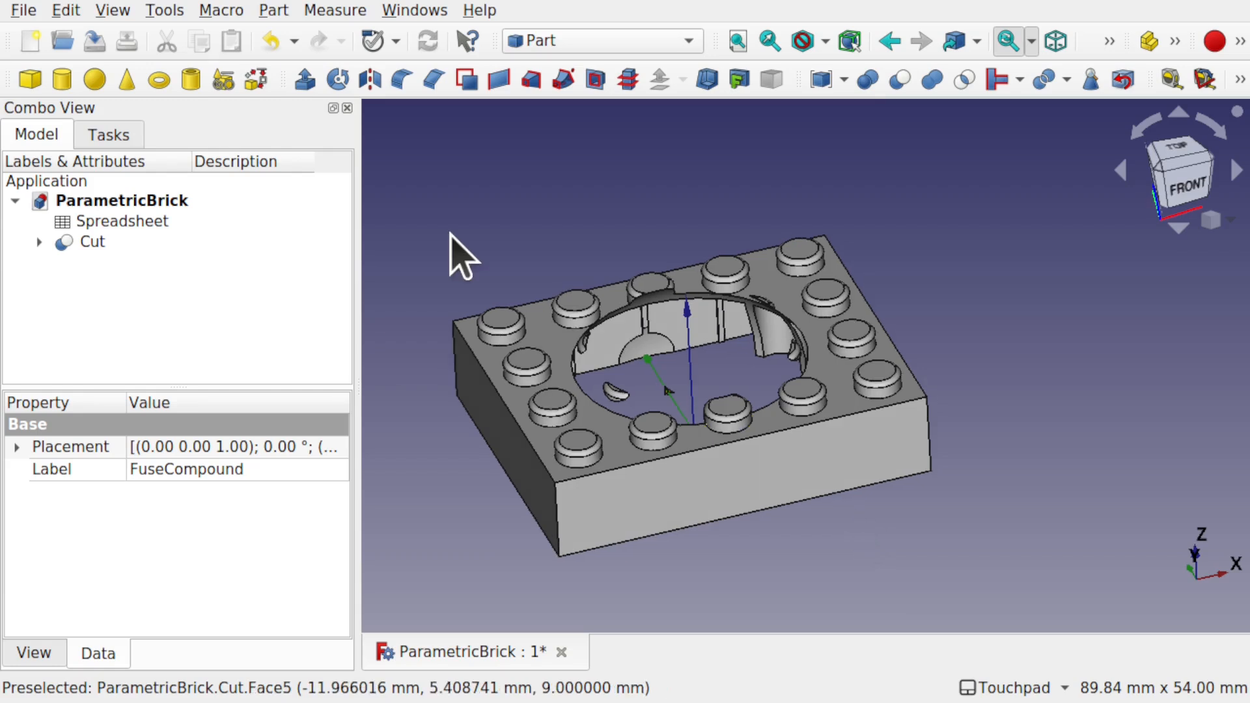
Set HeightUnits to 8 in the spreadsheet and inspect the cut brick from above and below.
{"action": "double_click", "coordinate": [164, 228]}
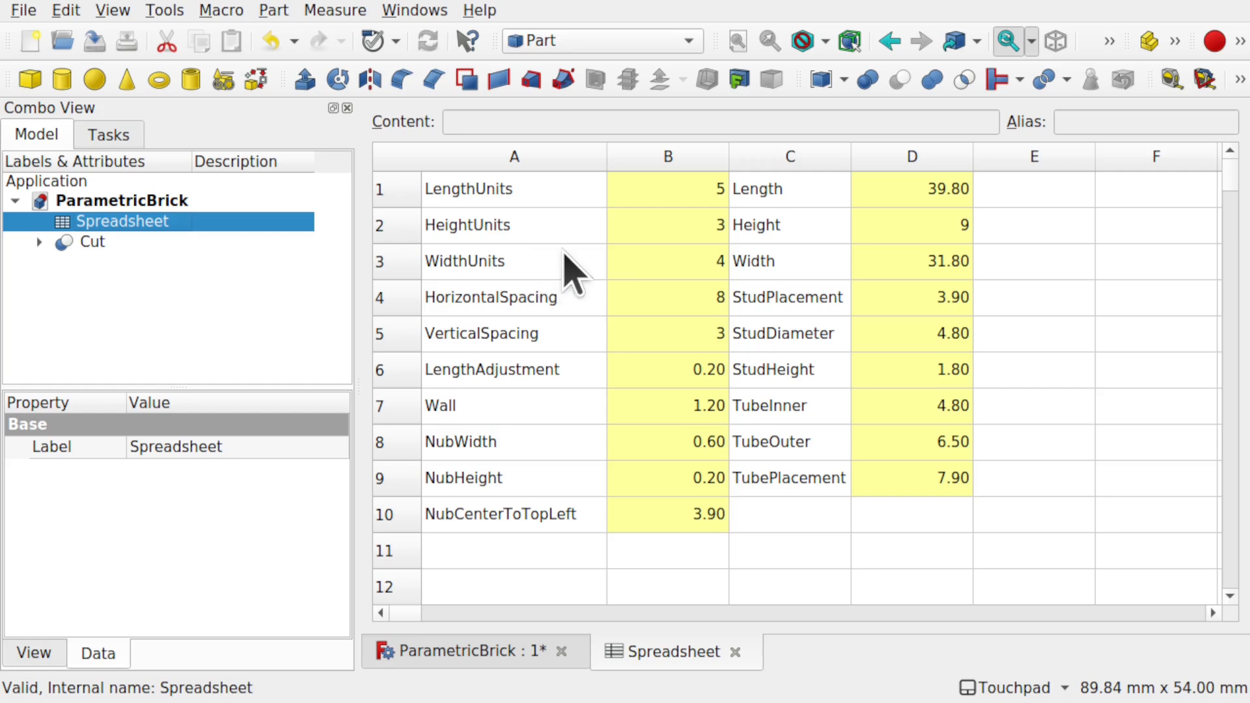
{"action": "left_click", "coordinate": [692, 235]}
{"action": "double_click", "coordinate": [692, 227]}
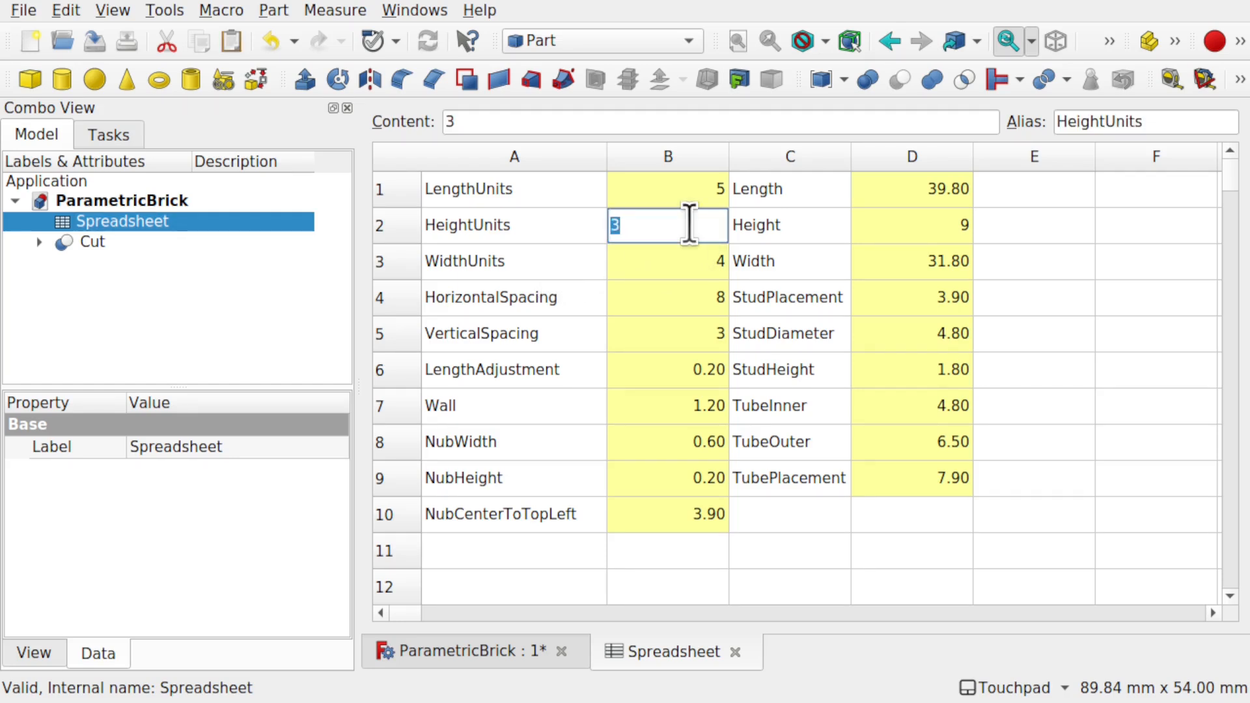
{"action": "left_click", "coordinate": [671, 552]}
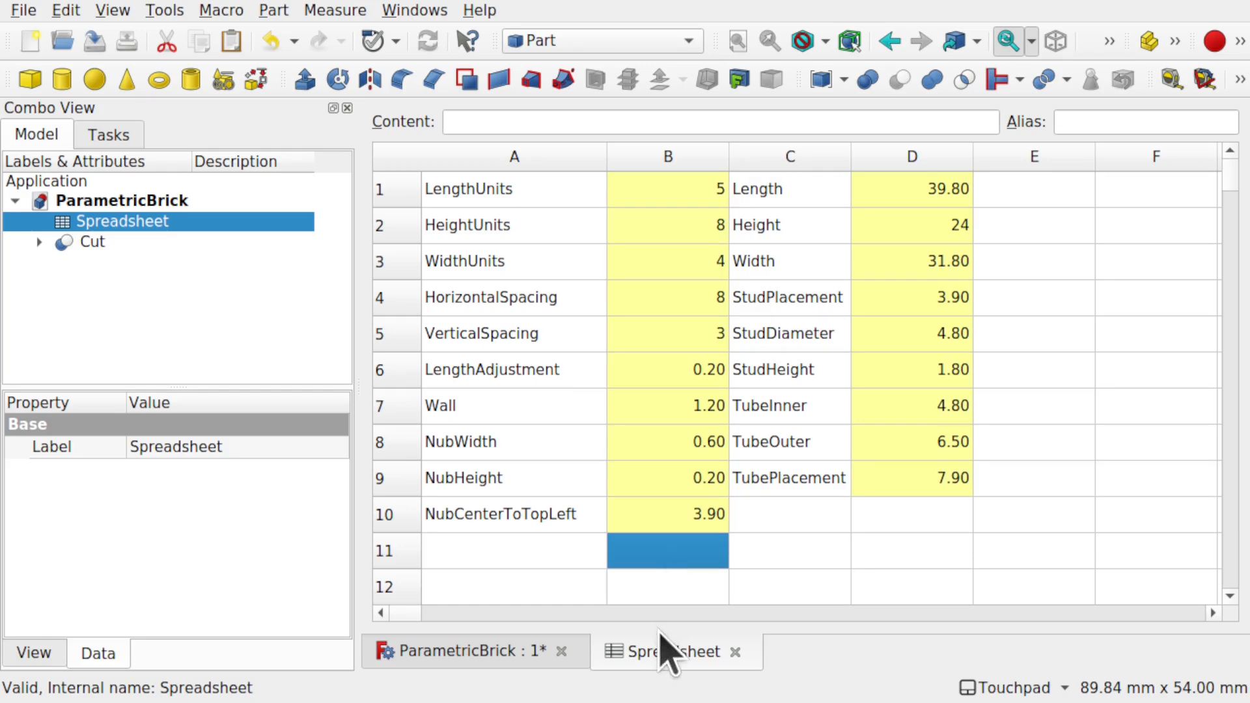
{"action": "left_click", "coordinate": [508, 653]}
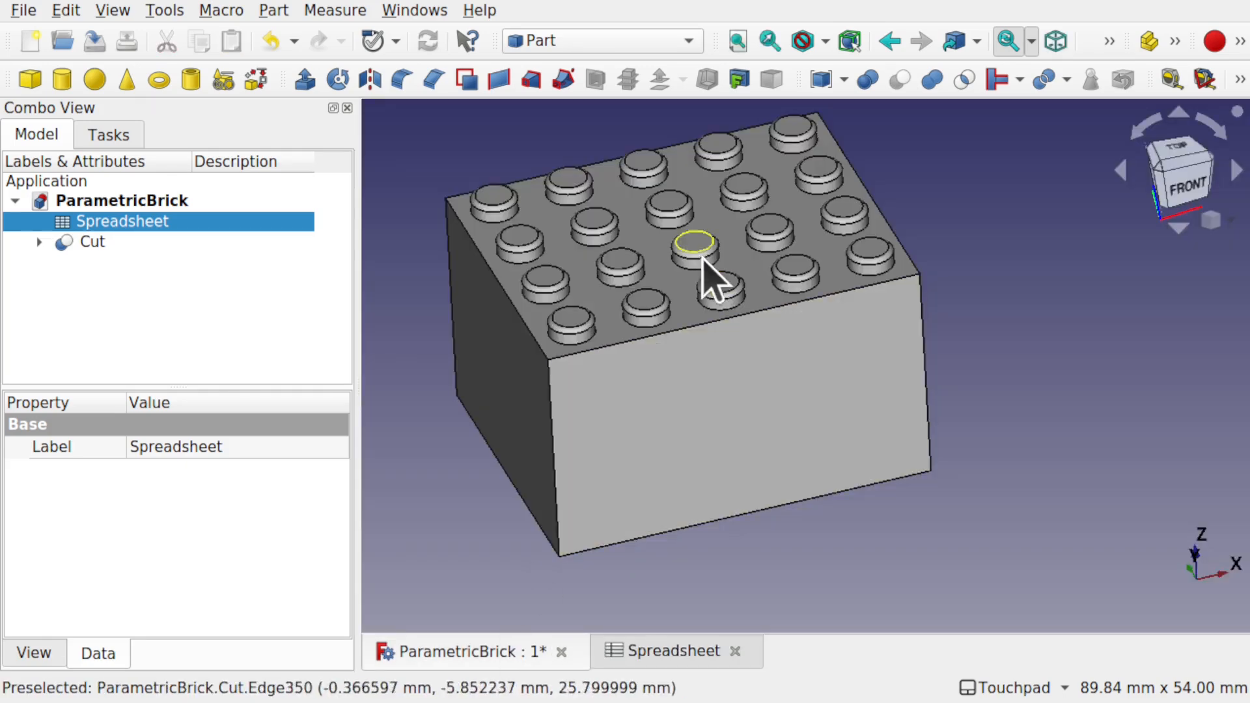
{"action": "left_click_drag", "start_coordinate": [745, 415], "coordinate": [627, 410], "text": "alt"}
{"action": "left_click_drag", "start_coordinate": [524, 358], "coordinate": [655, 343], "text": "alt"}
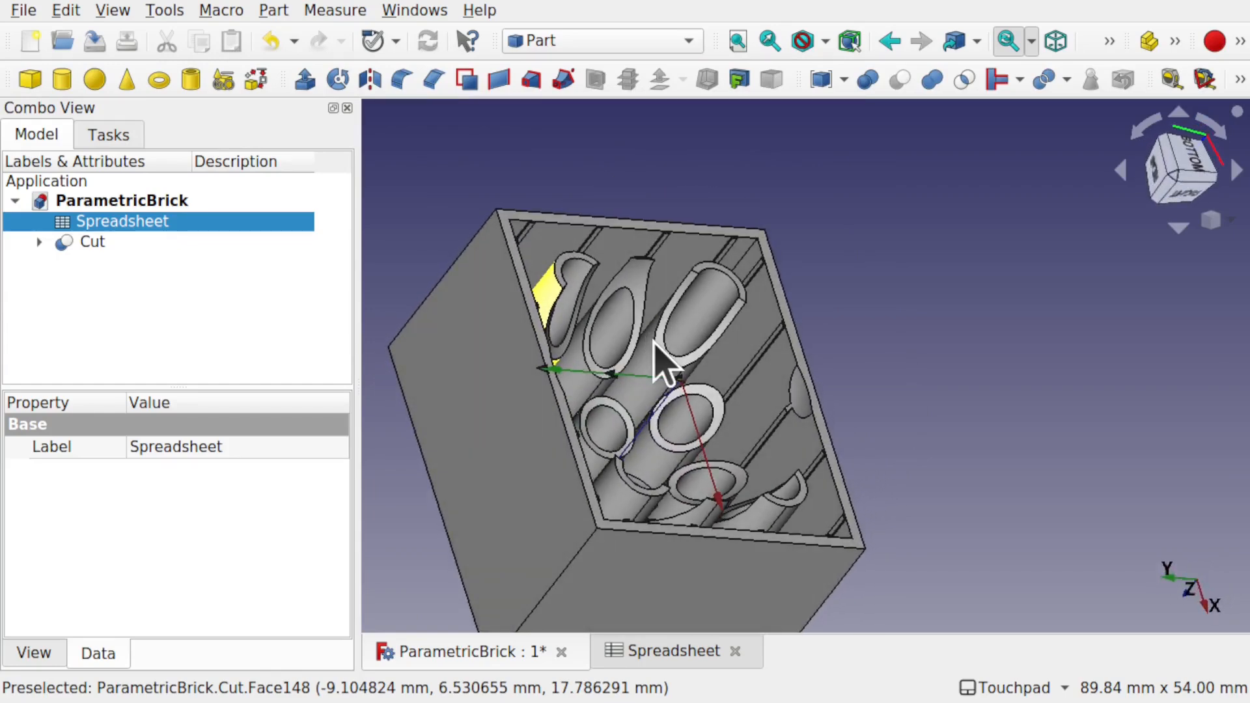
Delete the Cut and the Sphere, keeping only FuseCompound and the spreadsheet.
{"action": "left_click", "coordinate": [99, 244]}
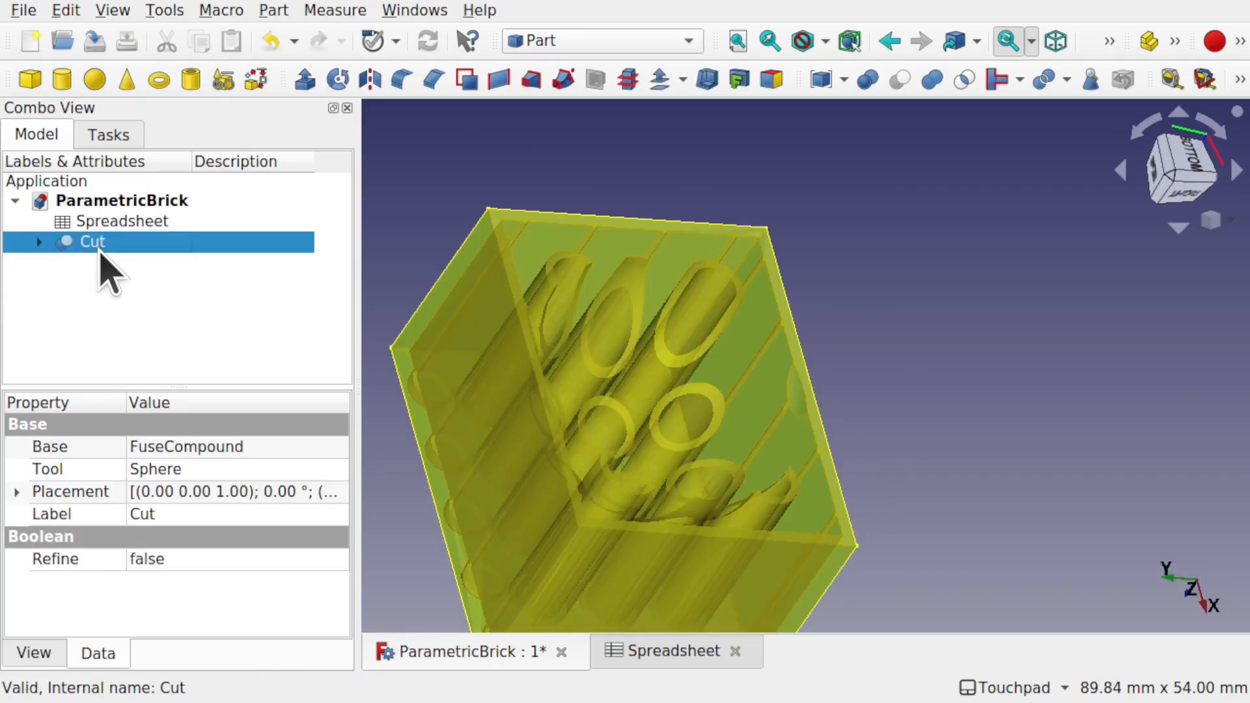
{"action": "key", "text": "Delete"}
{"action": "left_click", "coordinate": [108, 263]}
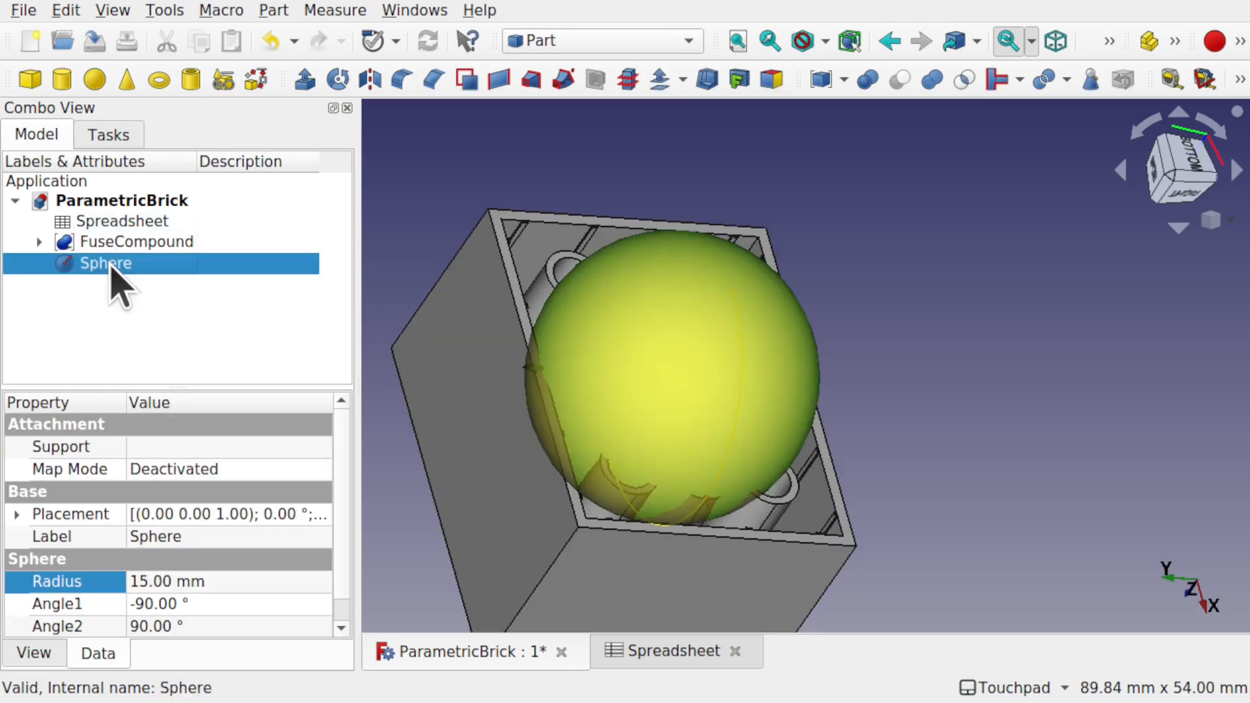
{"action": "key", "text": "Delete"}
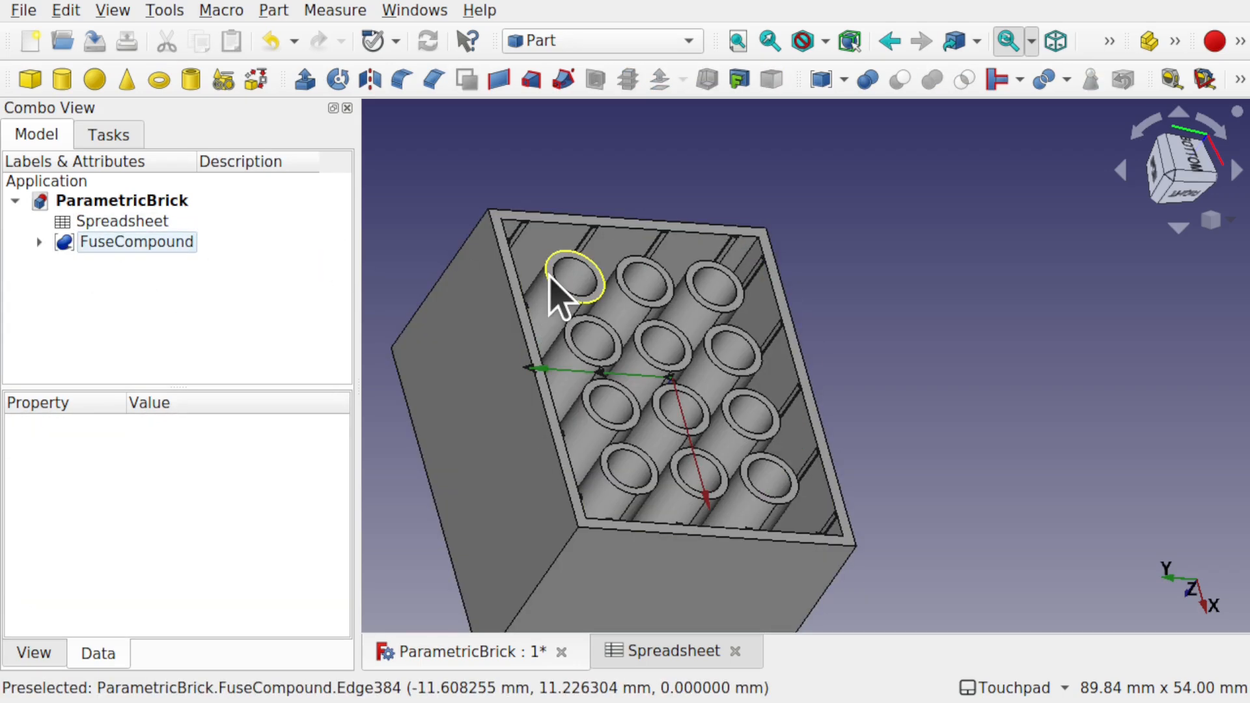
Tile the 3D view and the spreadsheet side by side and centre the brick in its view.
{"action": "left_click", "coordinate": [408, 10]}
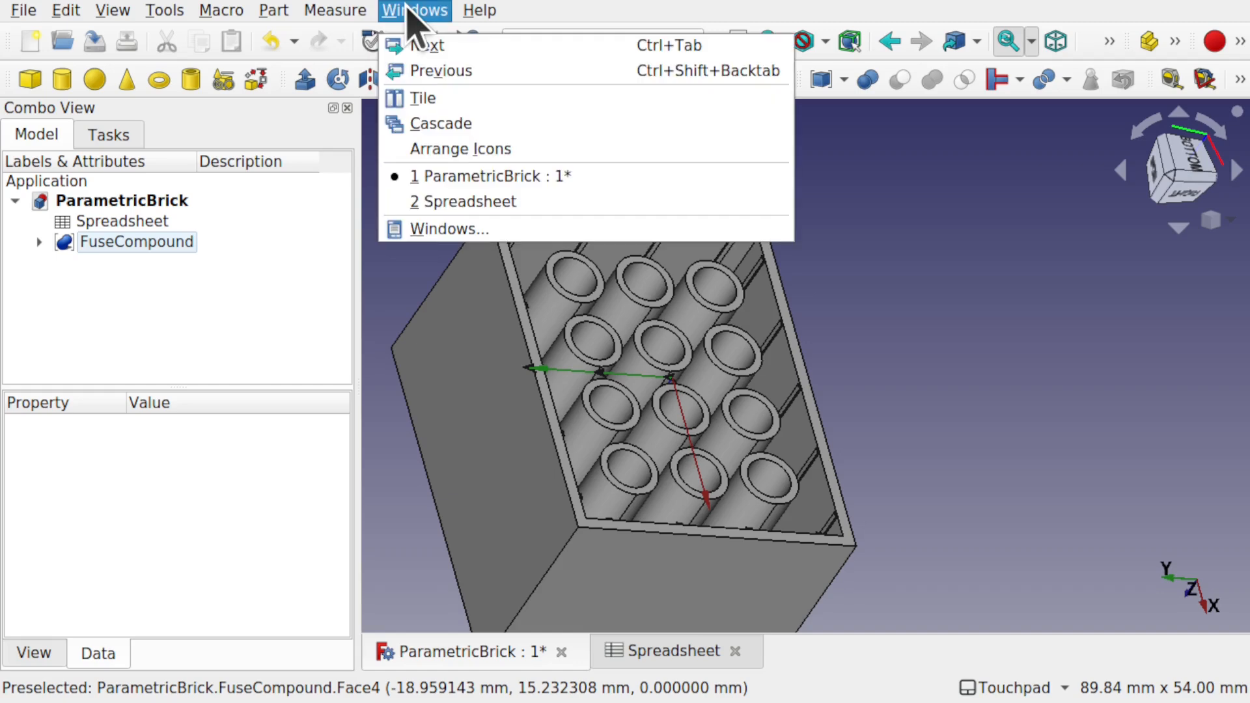
{"action": "left_click", "coordinate": [458, 99]}
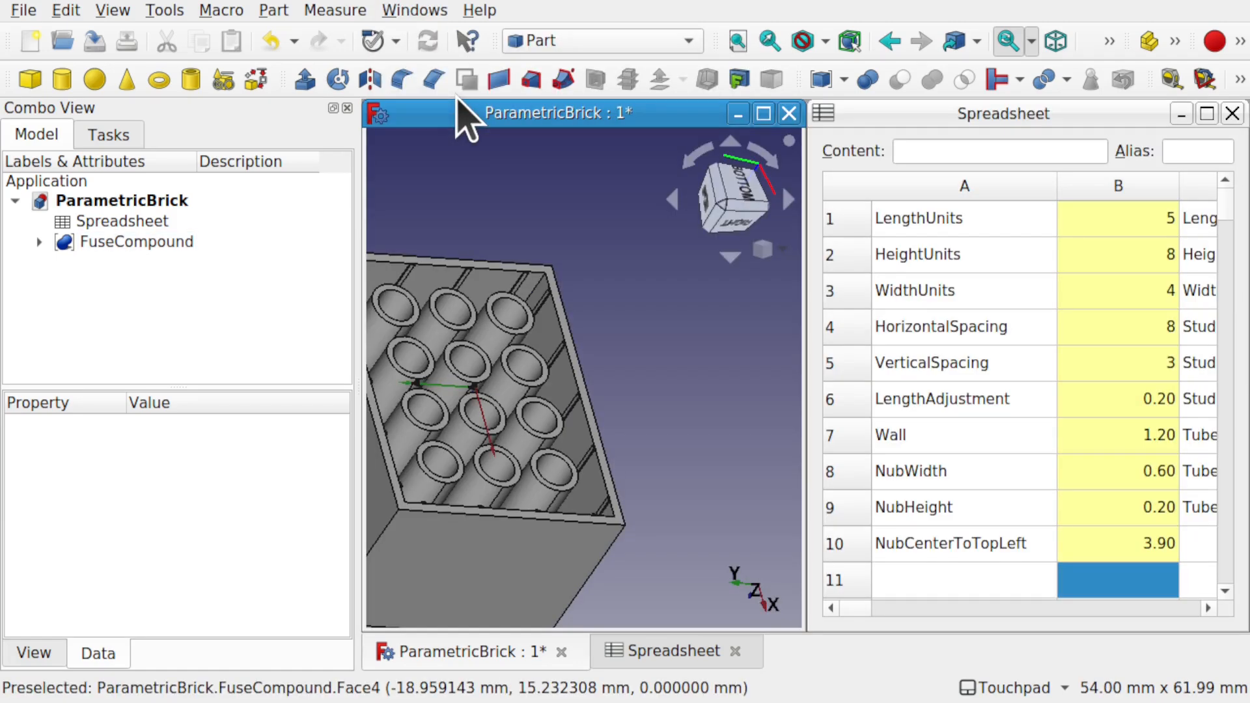
{"action": "middle_click_drag", "start_coordinate": [600, 361], "coordinate": [744, 335], "text": "shift"}
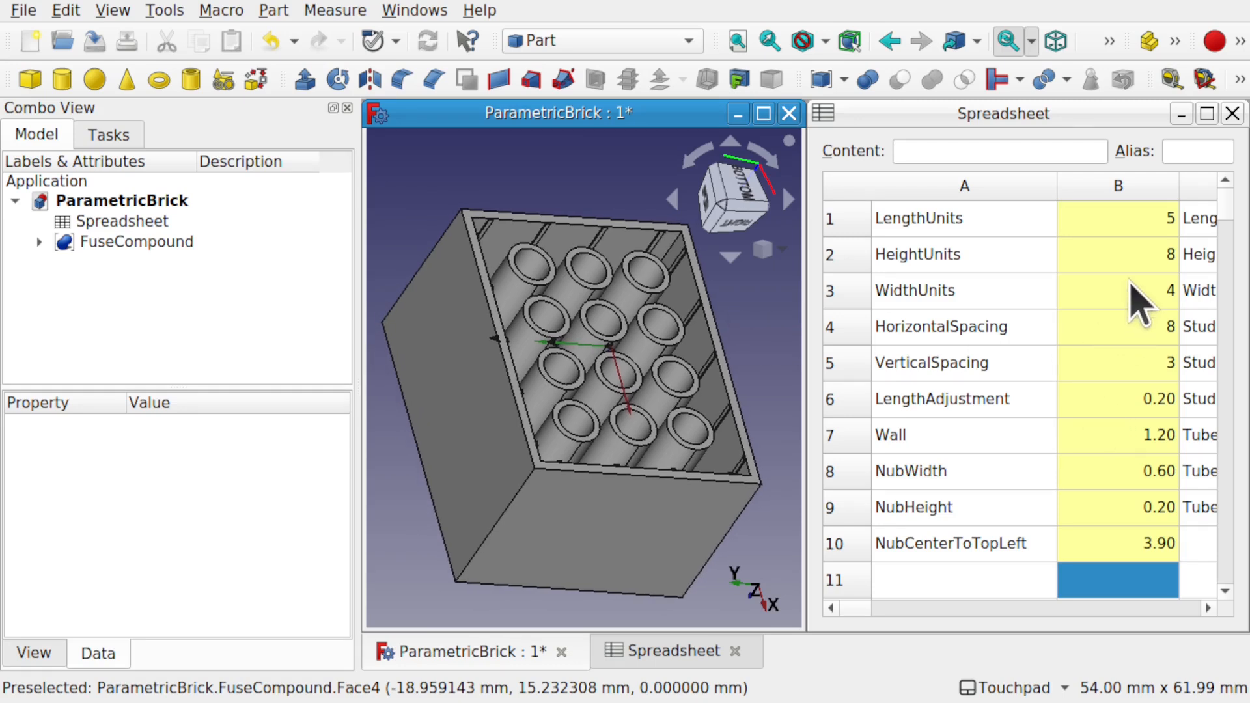
Set HeightUnits to 3 in the spreadsheet and turn the brick to show its studs.
{"action": "double_click", "coordinate": [1117, 255]}
{"action": "type", "text": "3"}
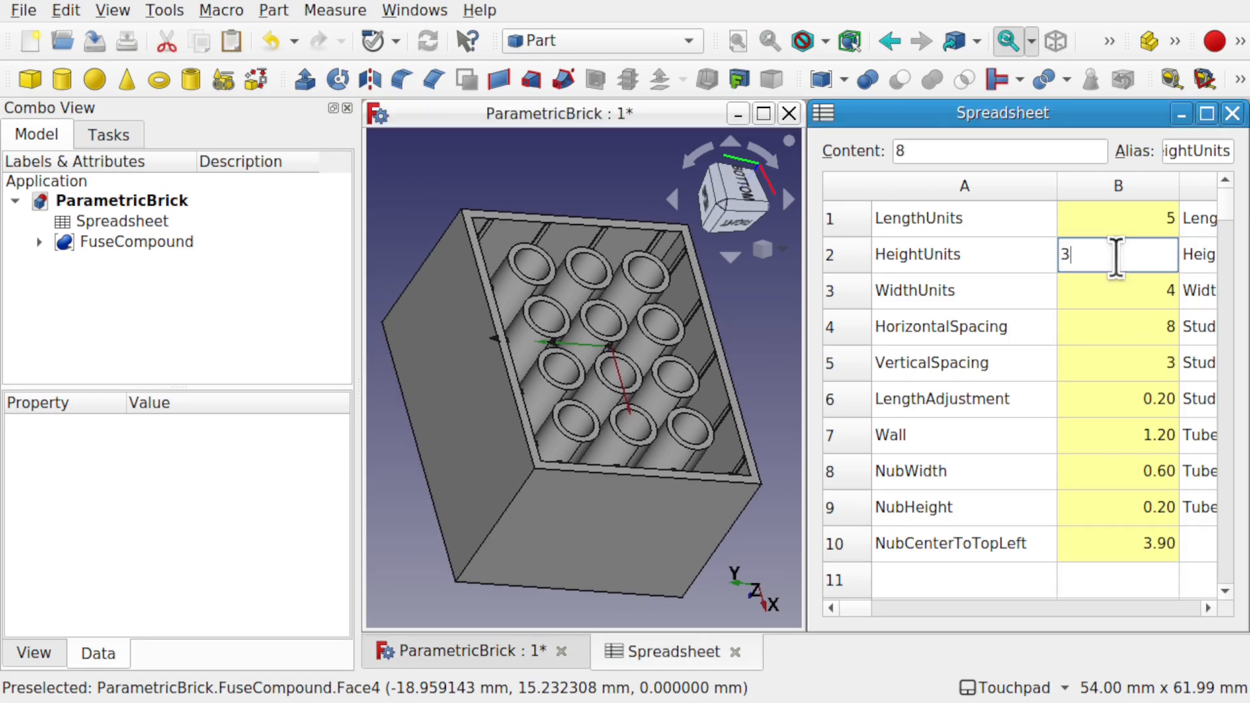
{"action": "key", "text": "Return"}
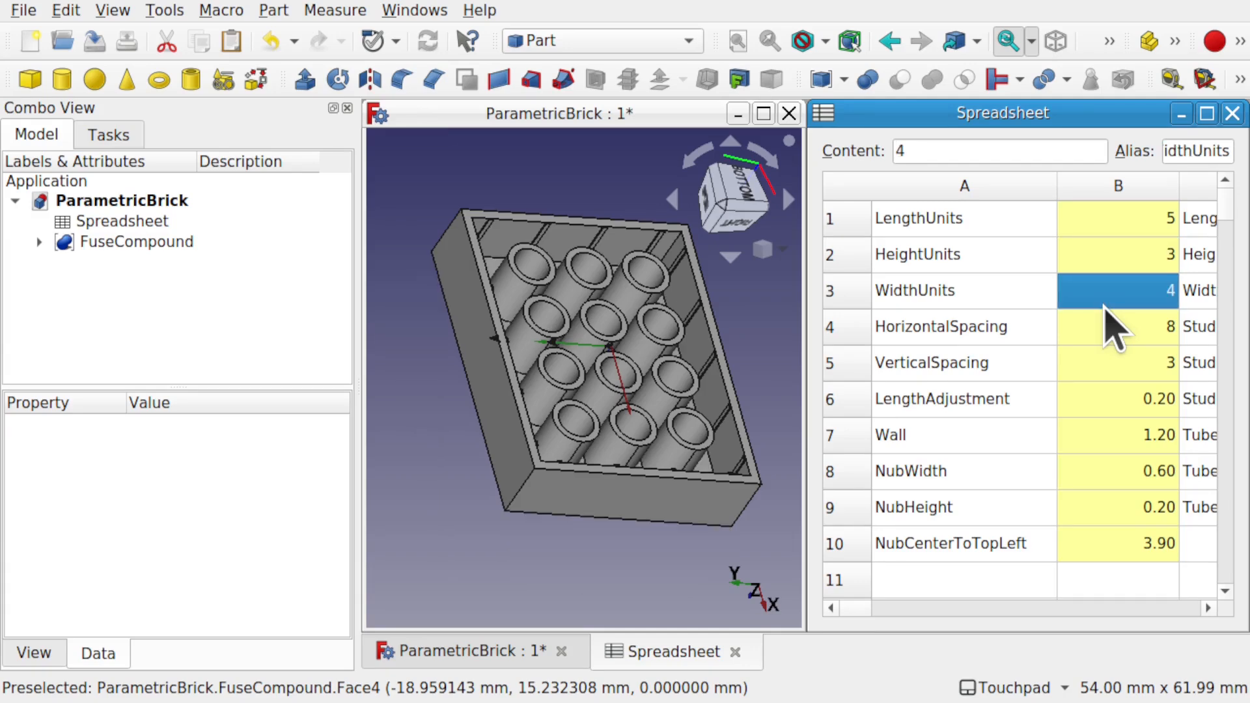
{"action": "left_click_drag", "start_coordinate": [579, 440], "coordinate": [703, 293], "text": "shift"}
{"action": "left_click_drag", "start_coordinate": [639, 410], "coordinate": [846, 279], "text": "shift"}
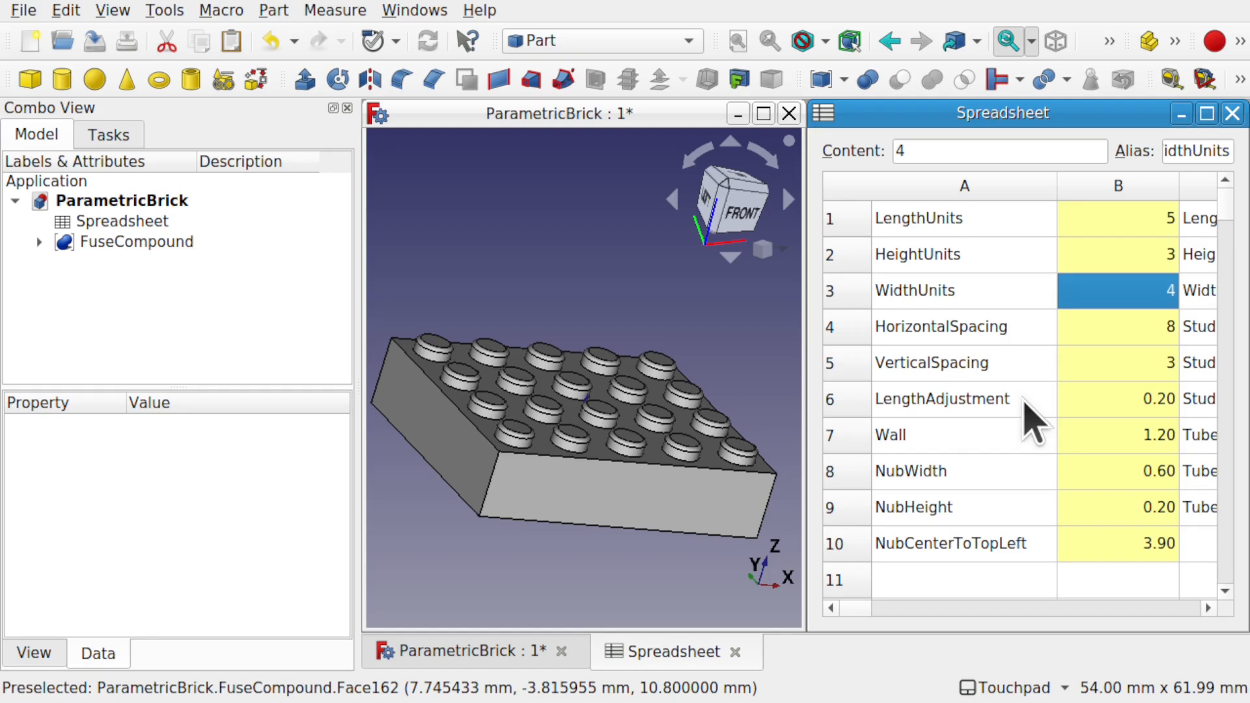